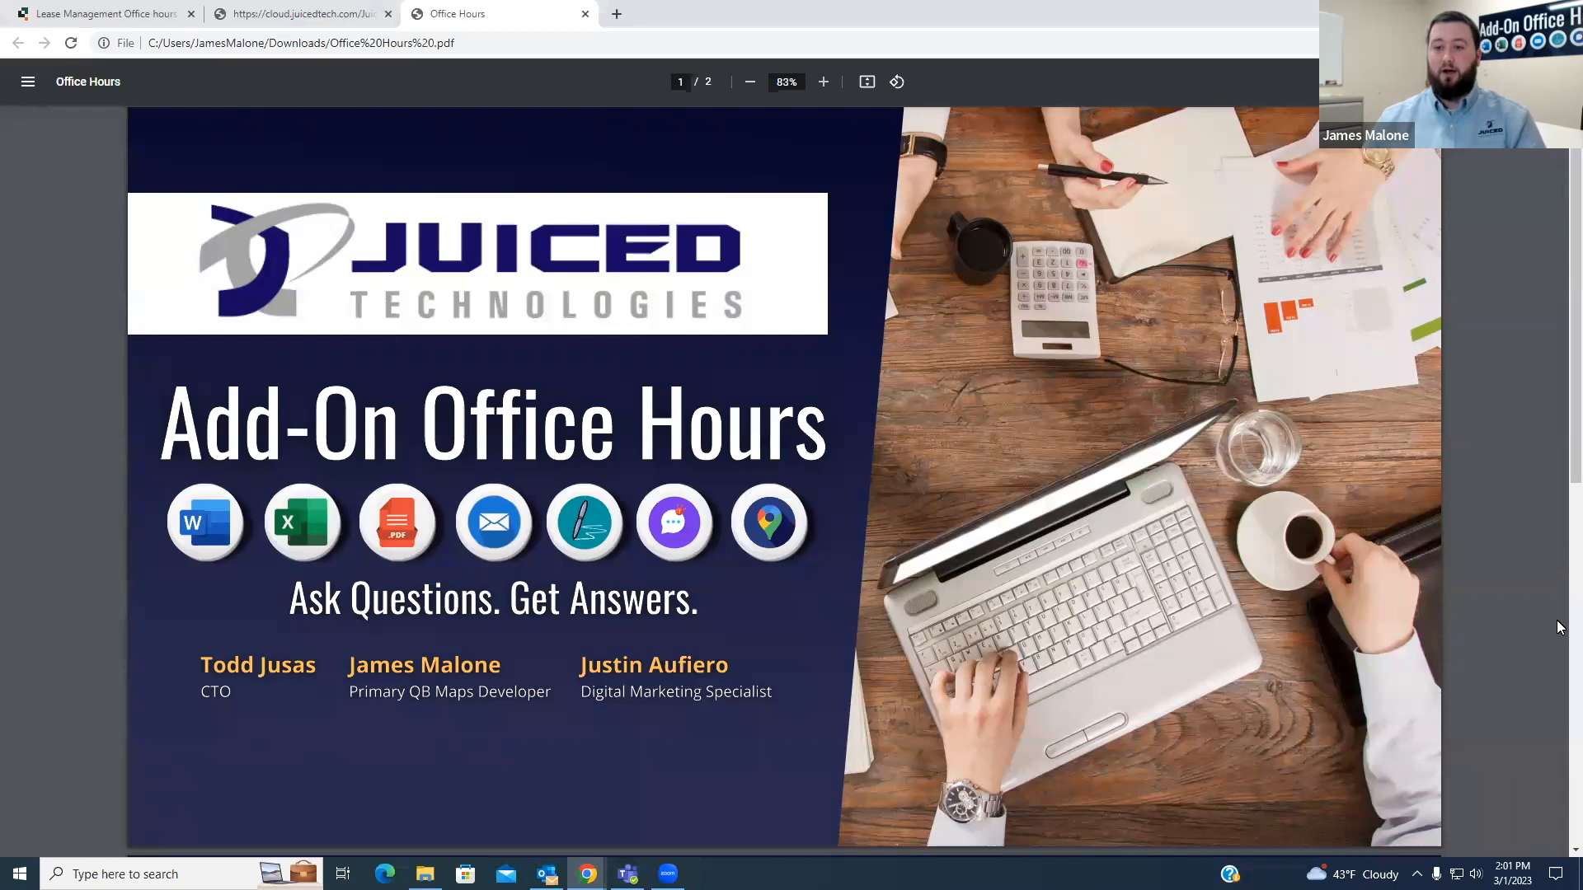
- View the second page of the Office Hours PDF, switch to the Lease Management app, and close the PDF
scroll(1483, 605, "down", 10)
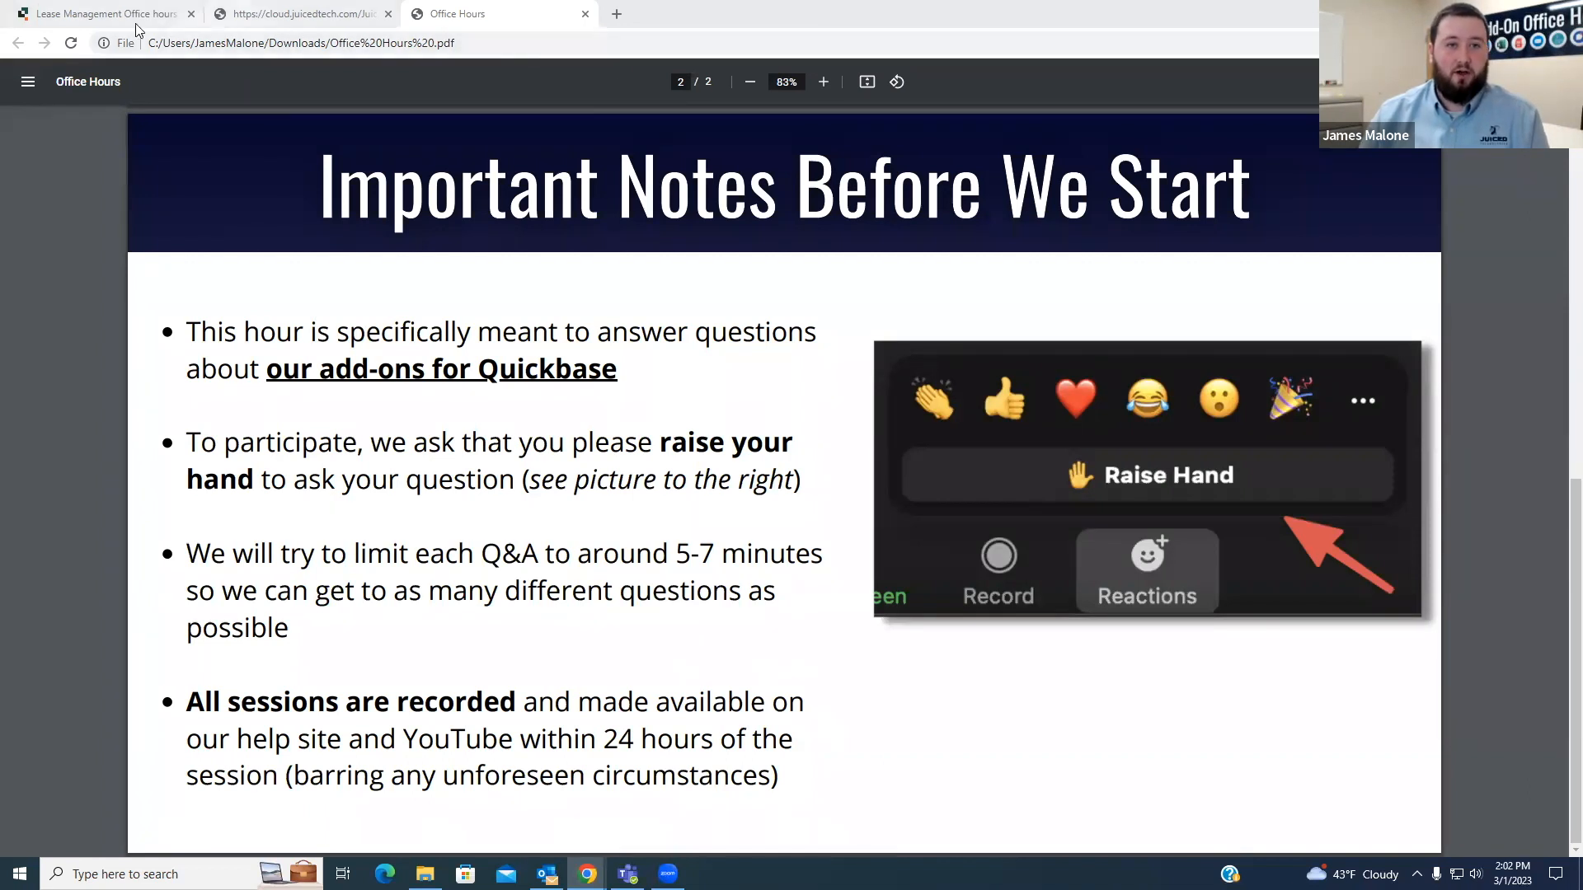
left_click(103, 14)
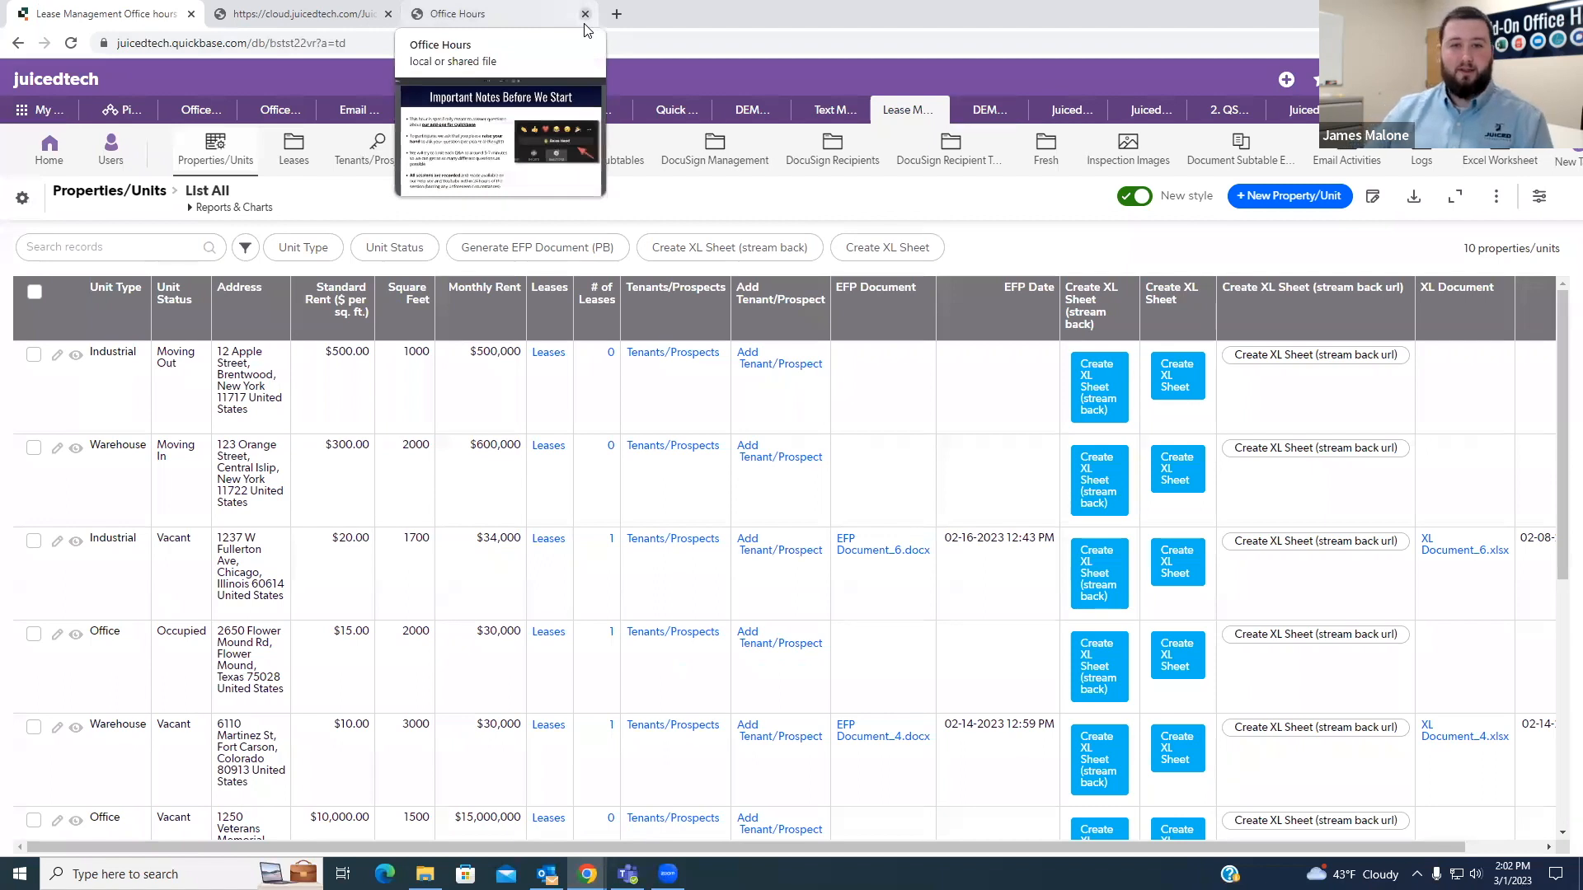
left_click(584, 14)
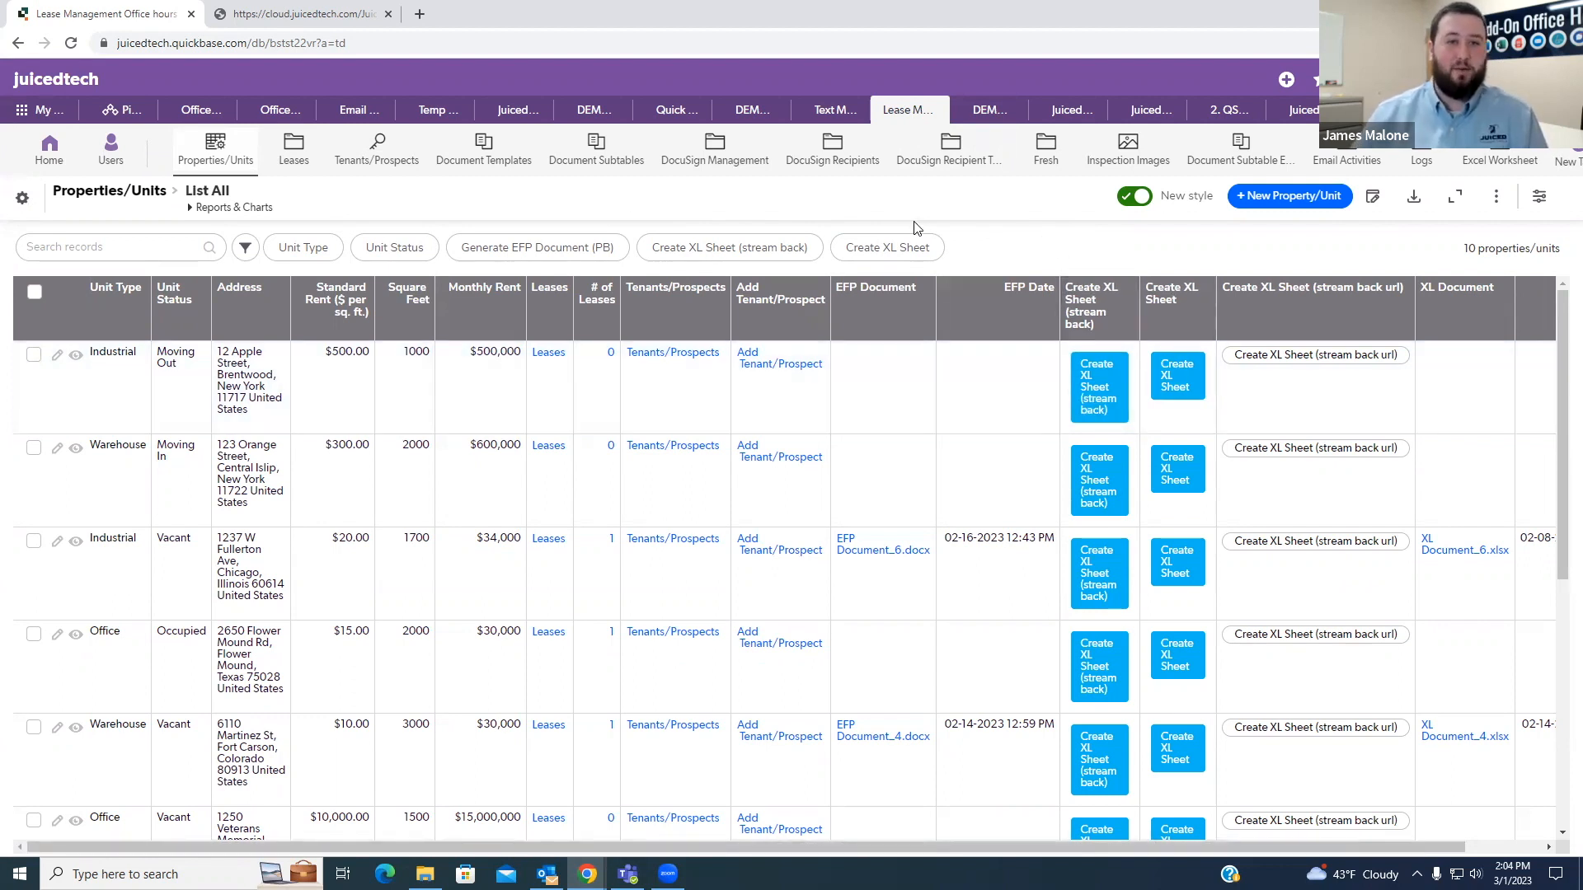
- In the Juiced portal, start authorizing a new QB Maps application with the existing user token fourth from the end of the list
left_click(276, 15)
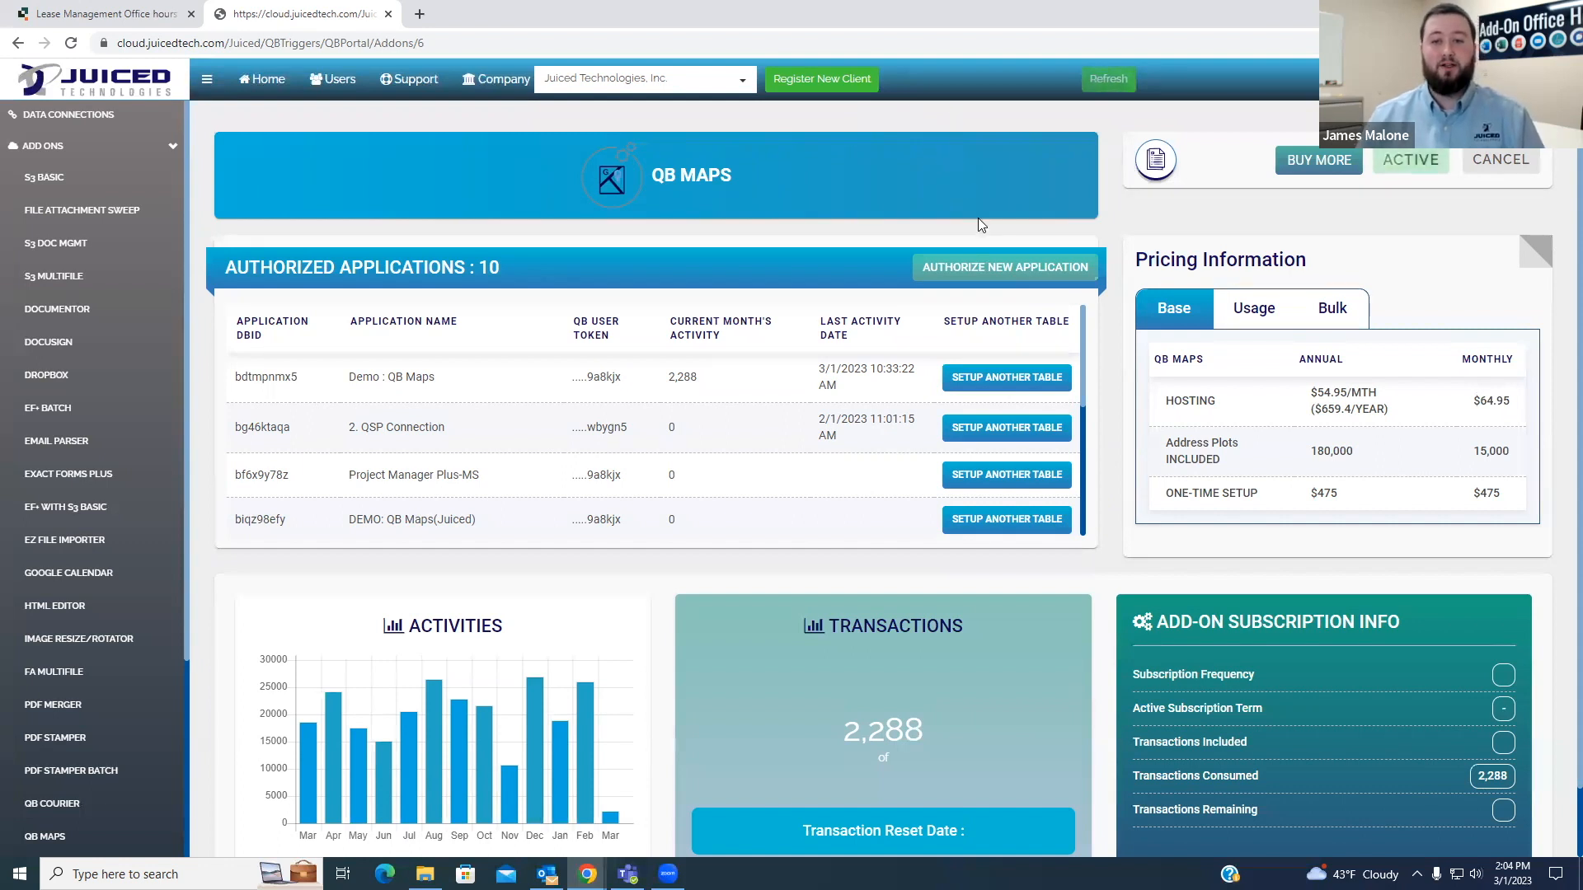
left_click(979, 268)
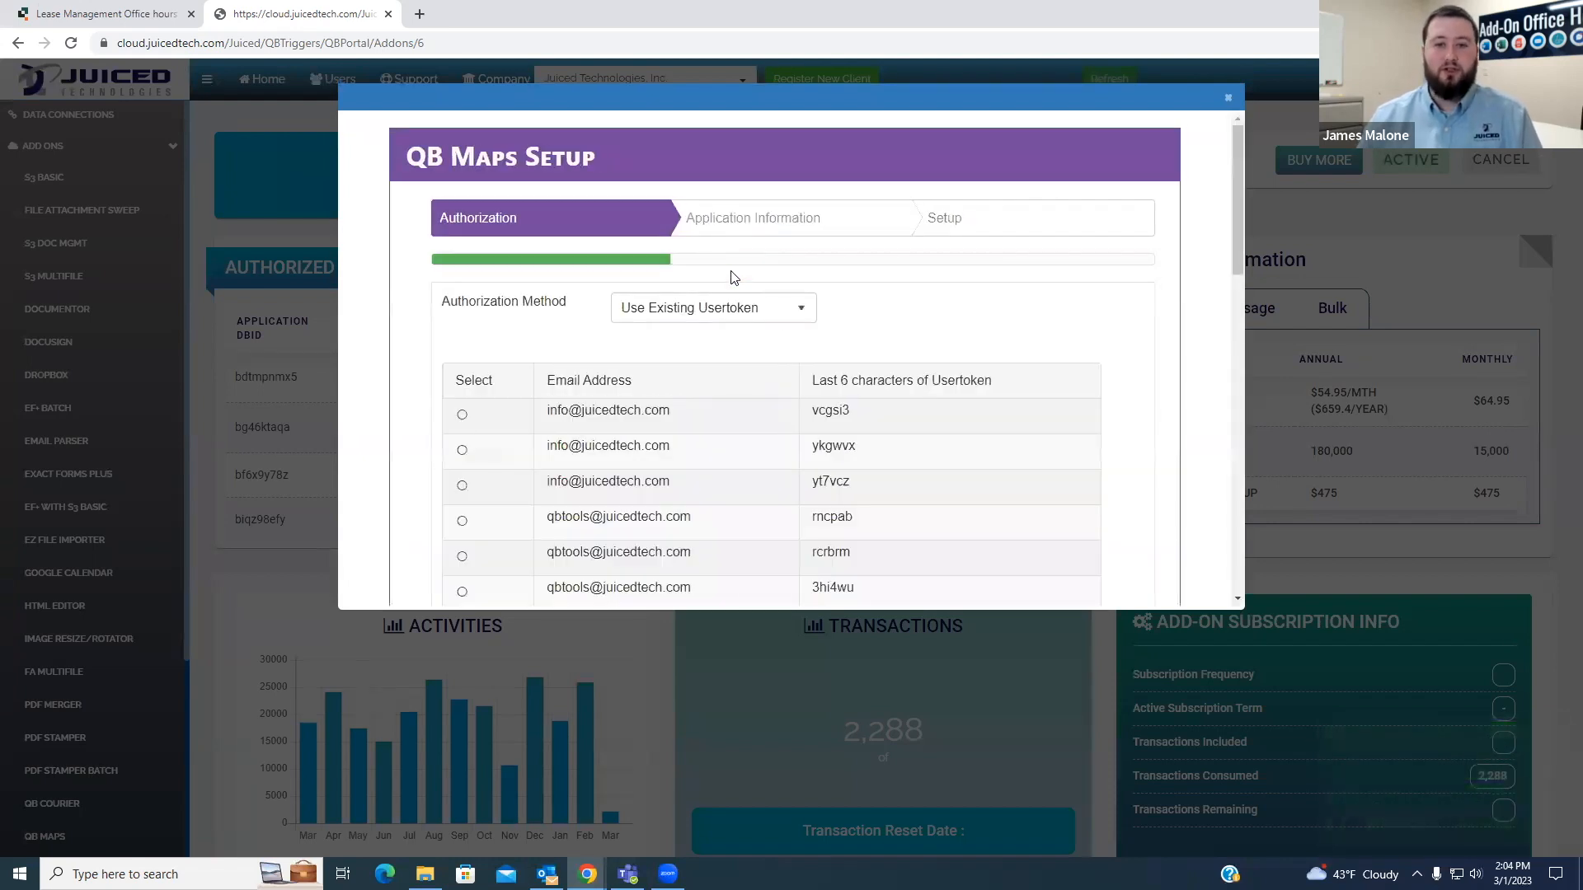
scroll(874, 332, "down", 10)
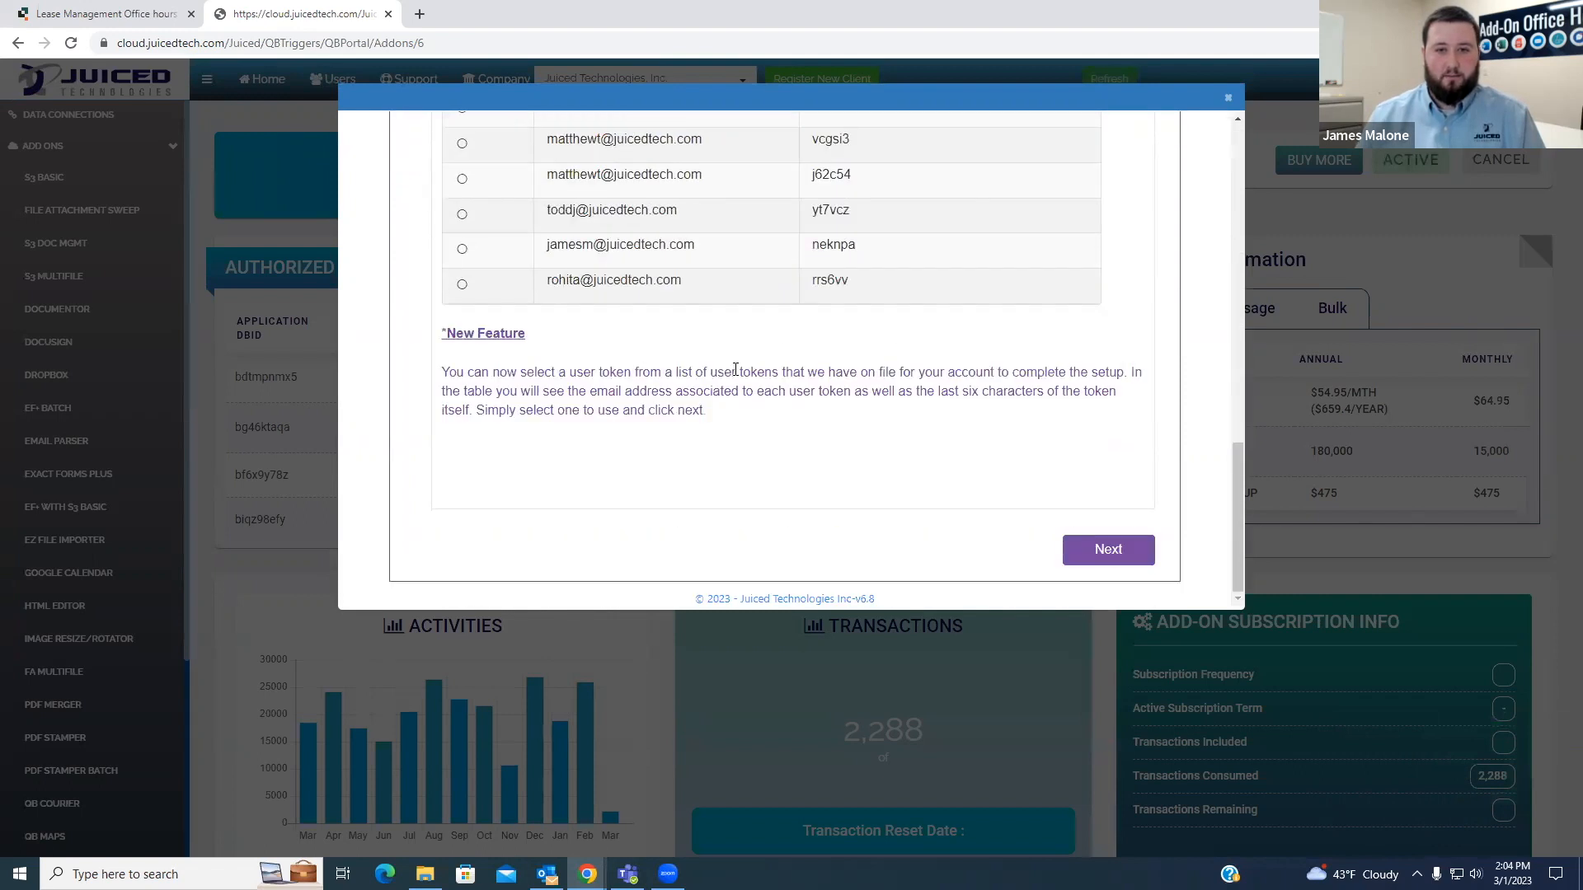
scroll(738, 372, "up", 2)
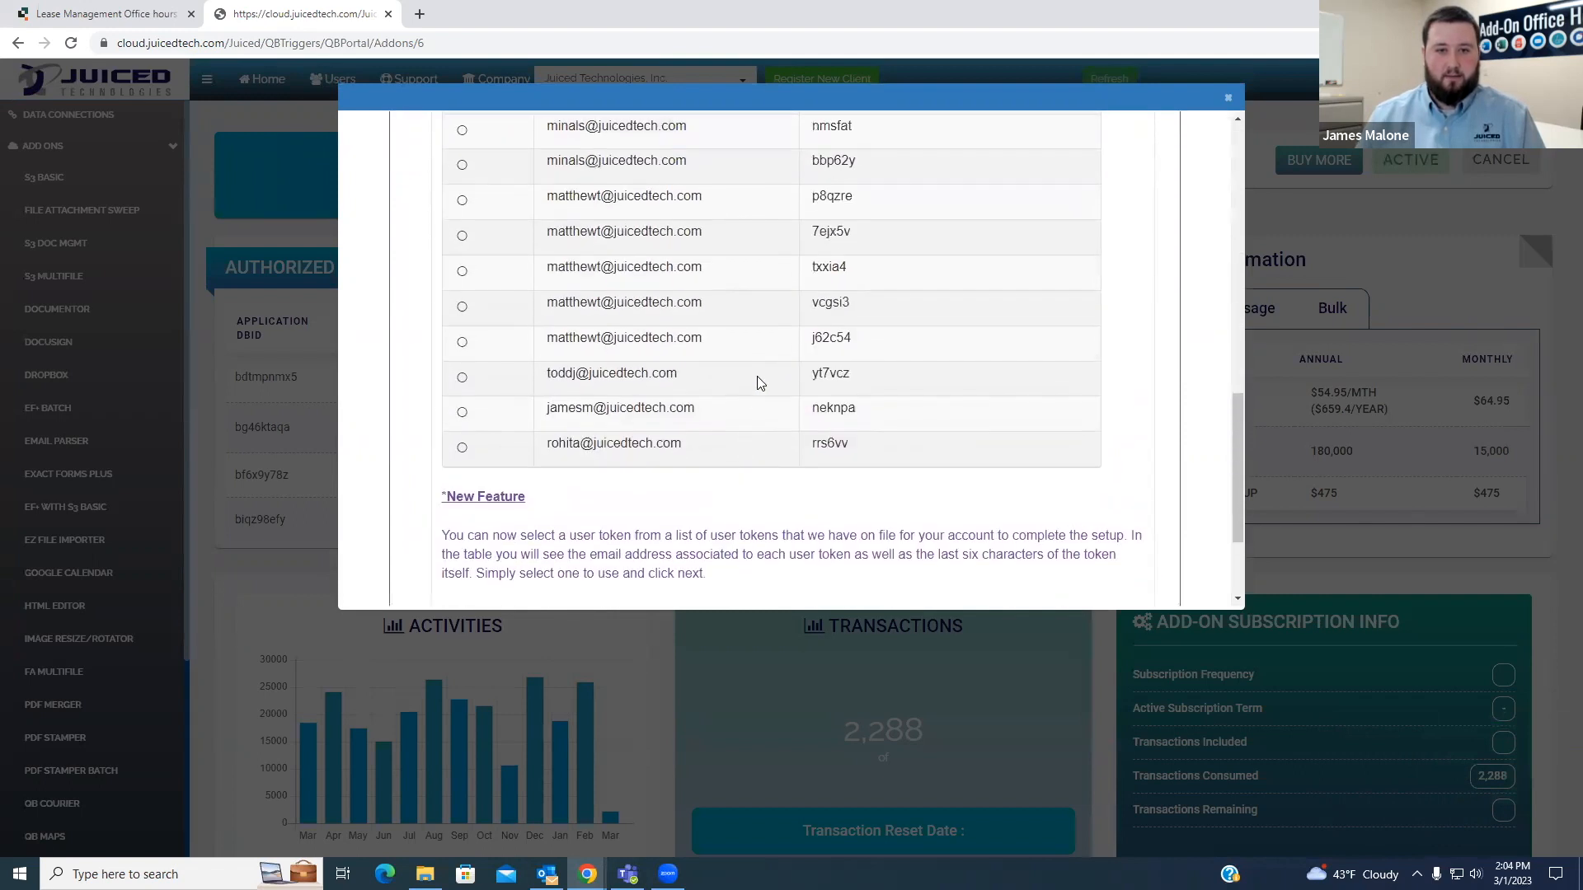
left_click(463, 344)
scroll(824, 346, "down", 2)
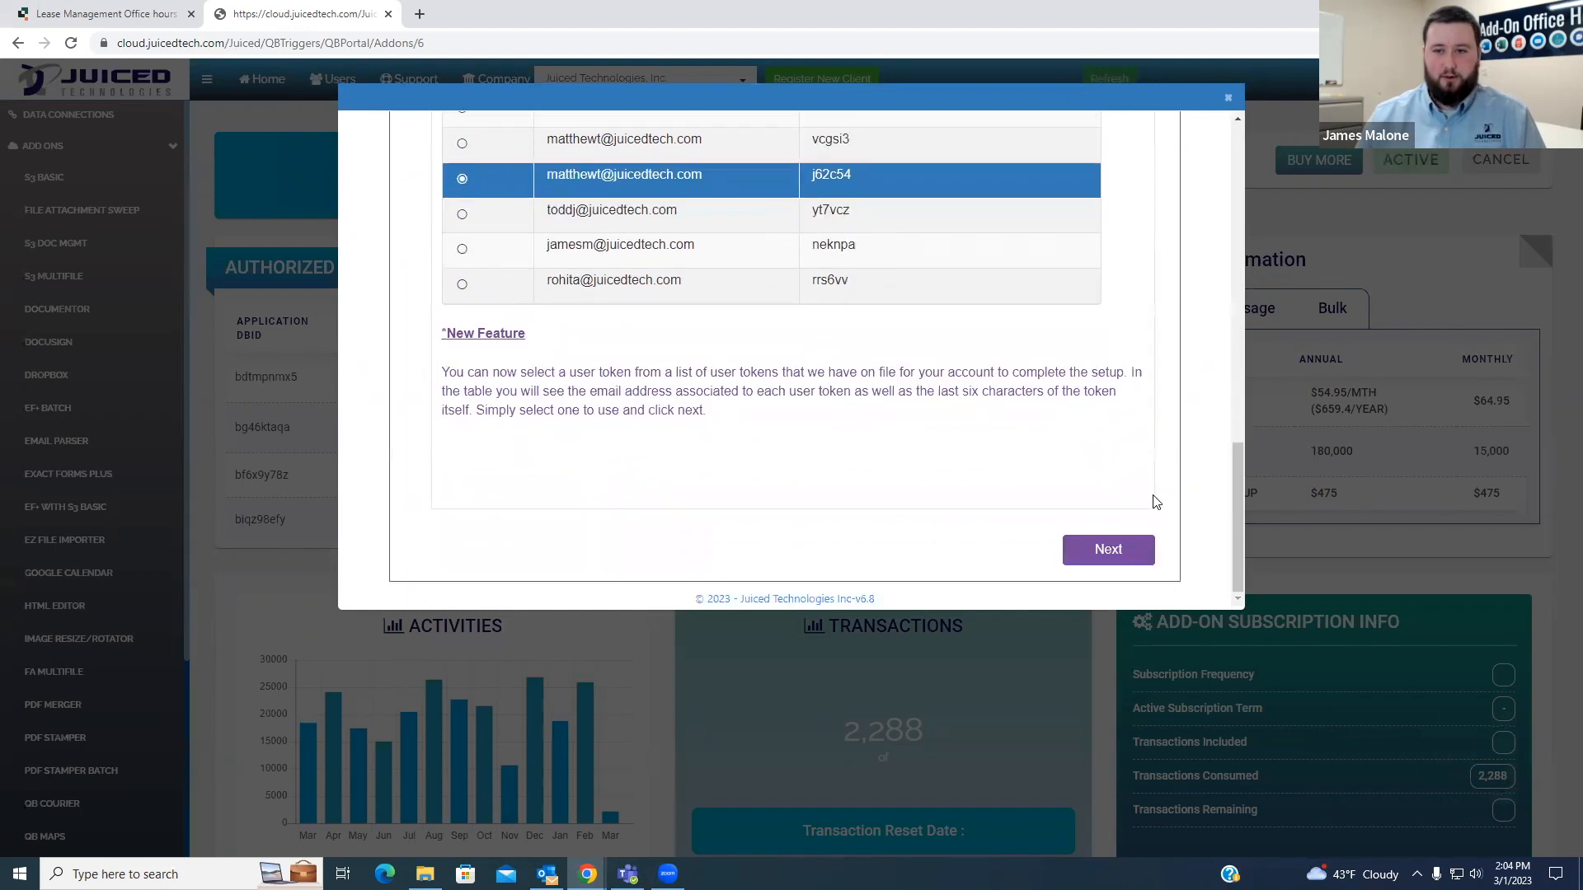
left_click(1111, 551)
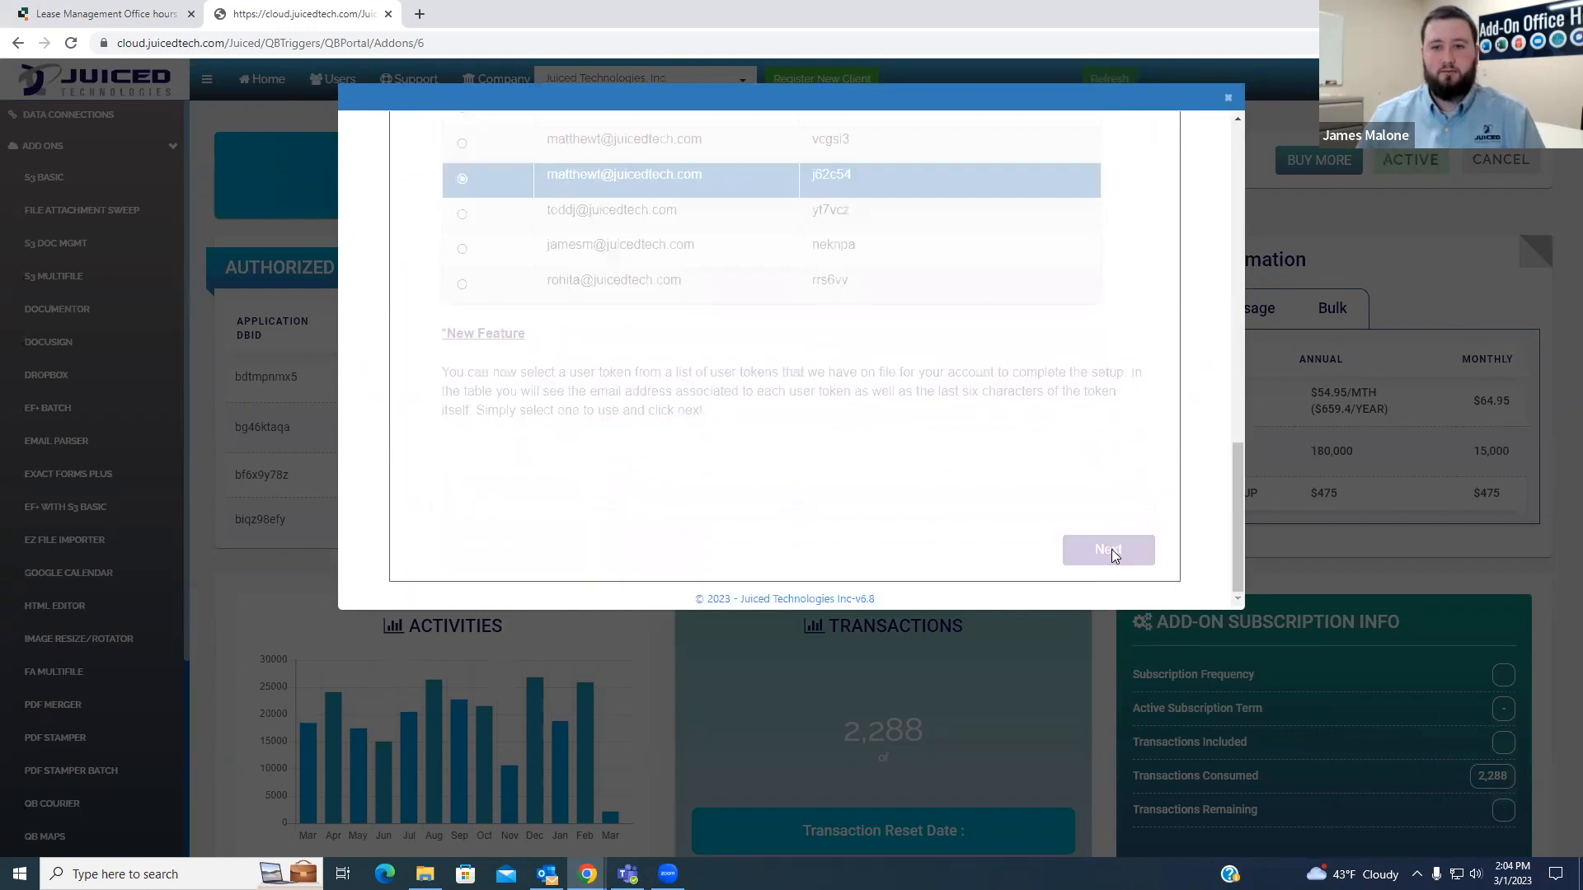
- Set Lease Management Office hours as the Quickbase application and Properties/Units as the address table, checking the app's tables
left_click(810, 308)
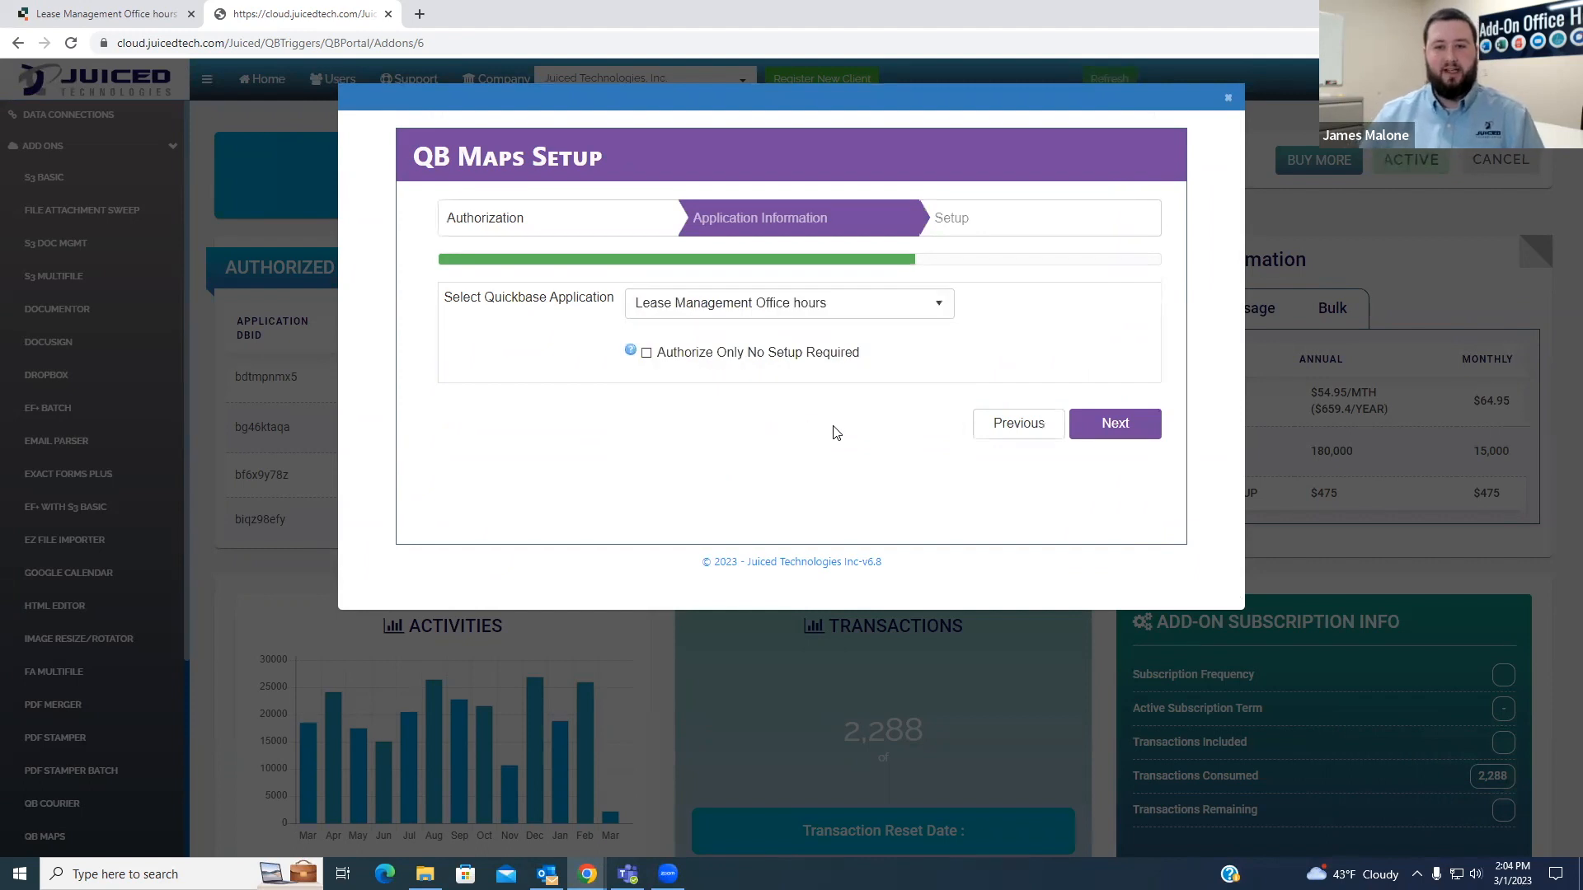
left_click(1121, 426)
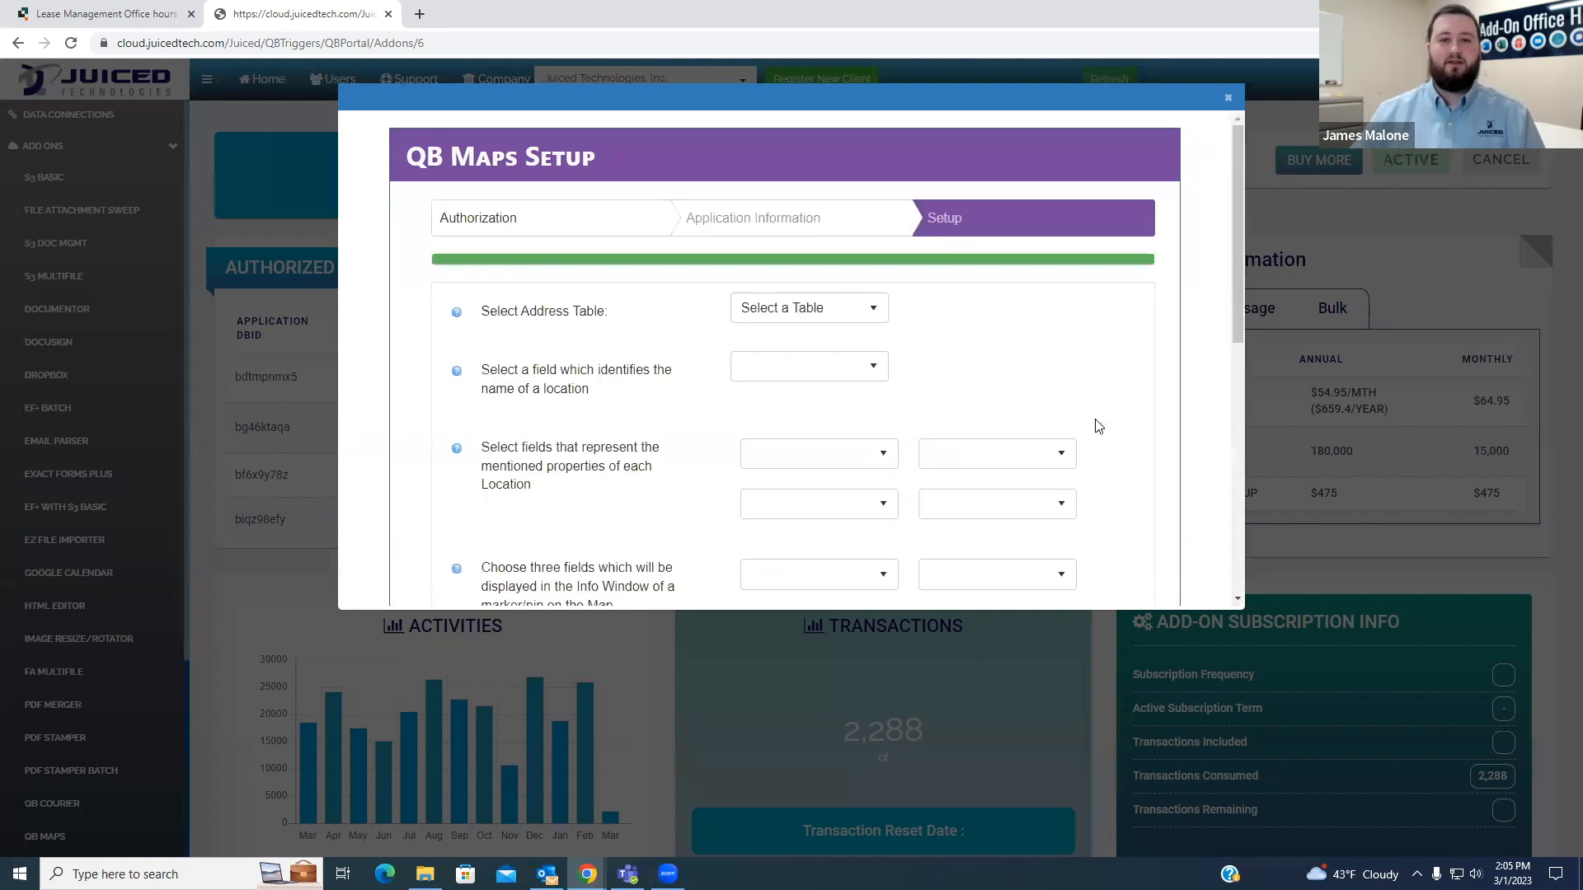
left_click(853, 310)
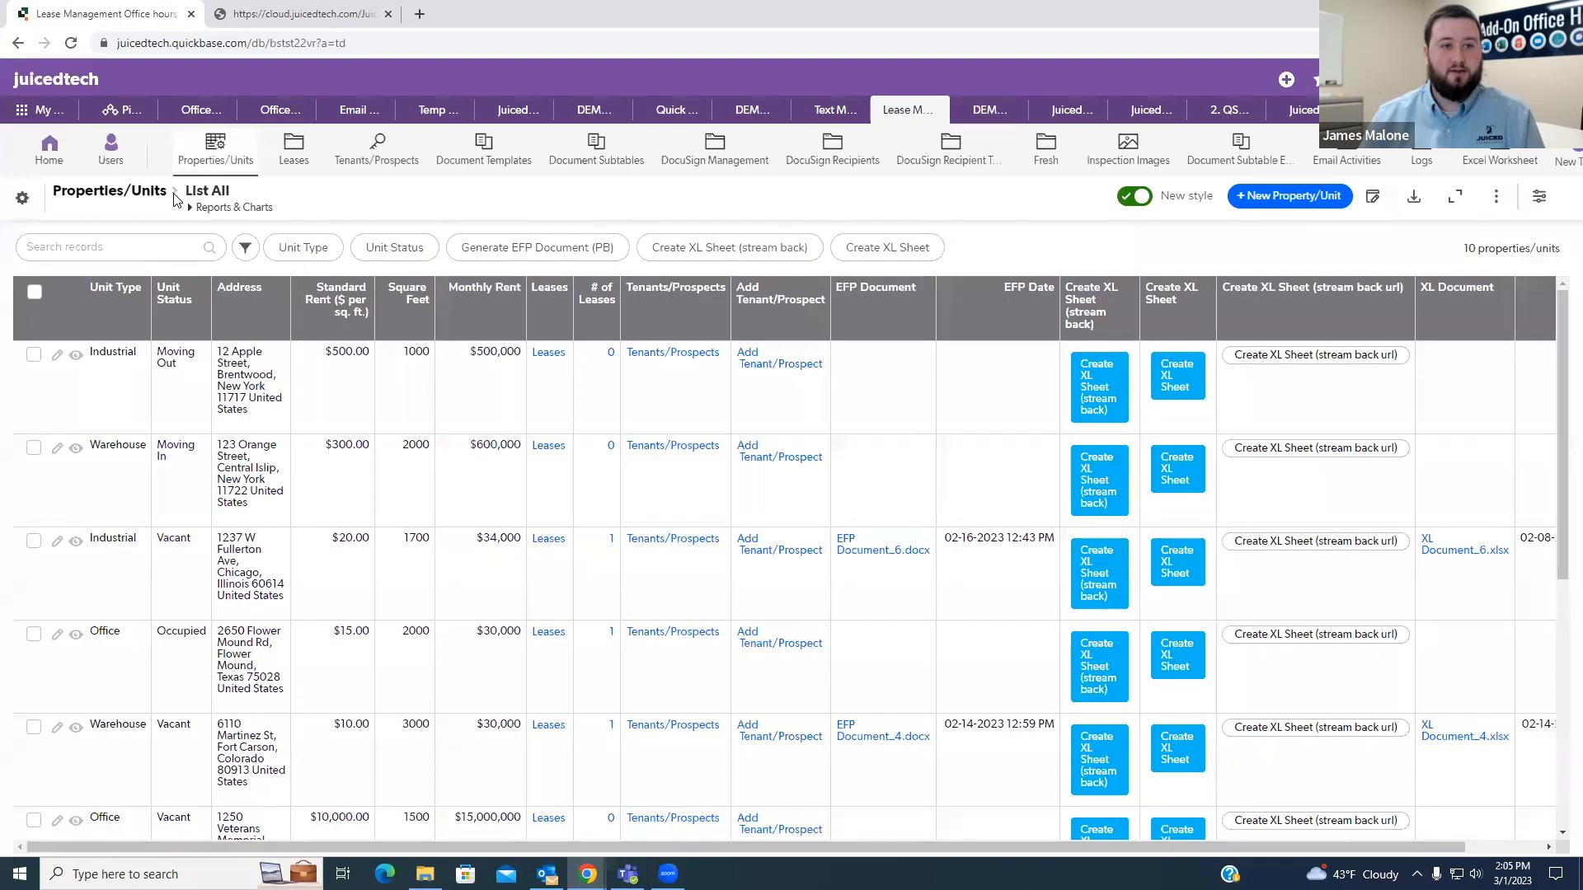
left_click(111, 14)
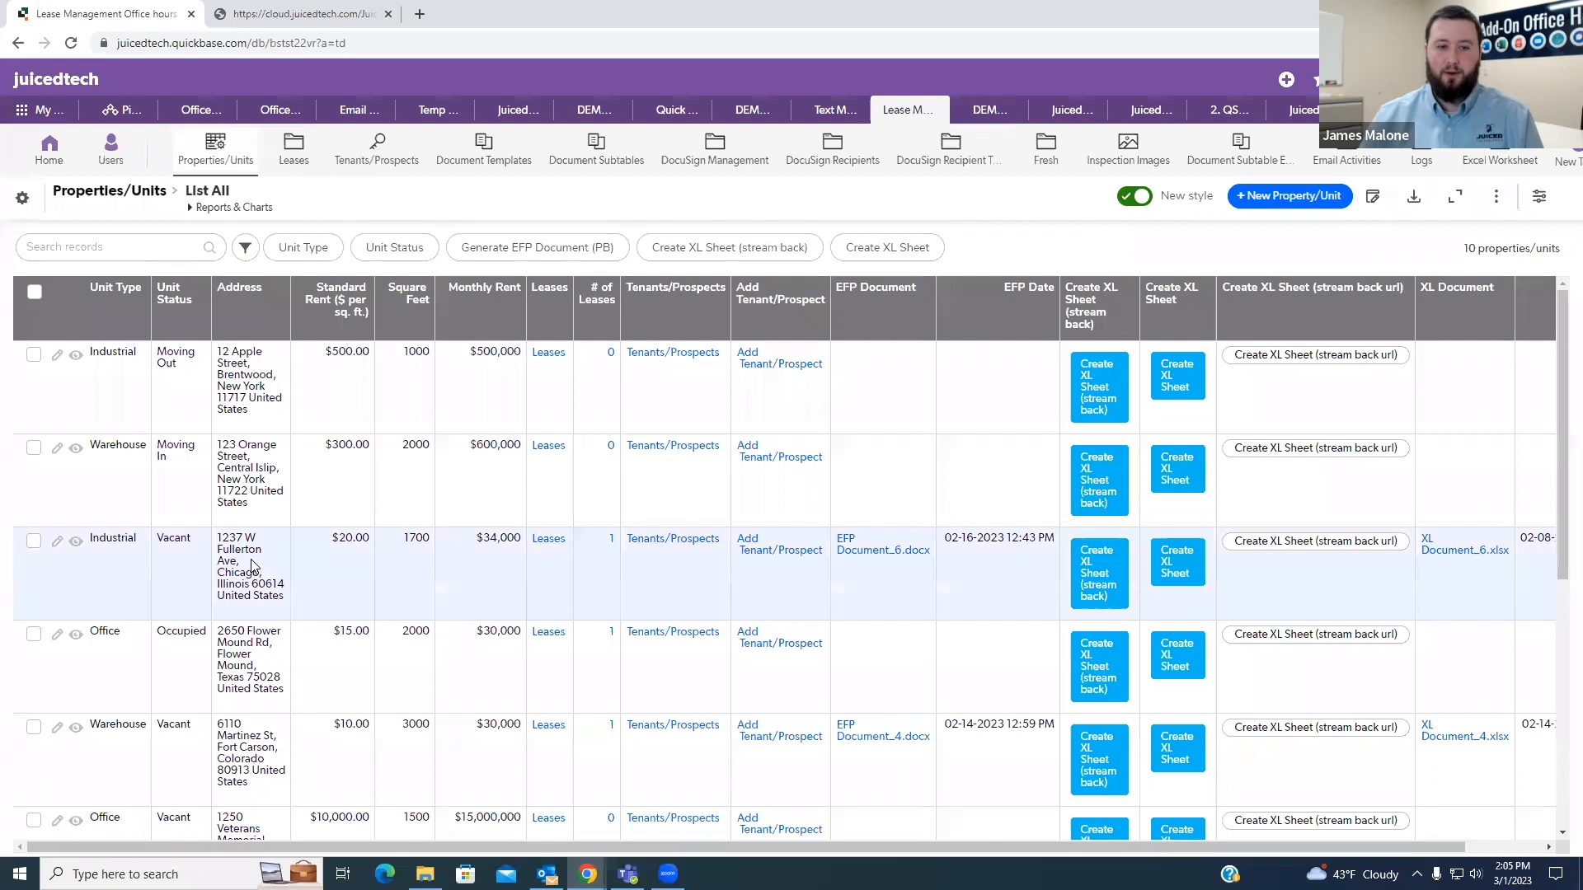
left_click(291, 13)
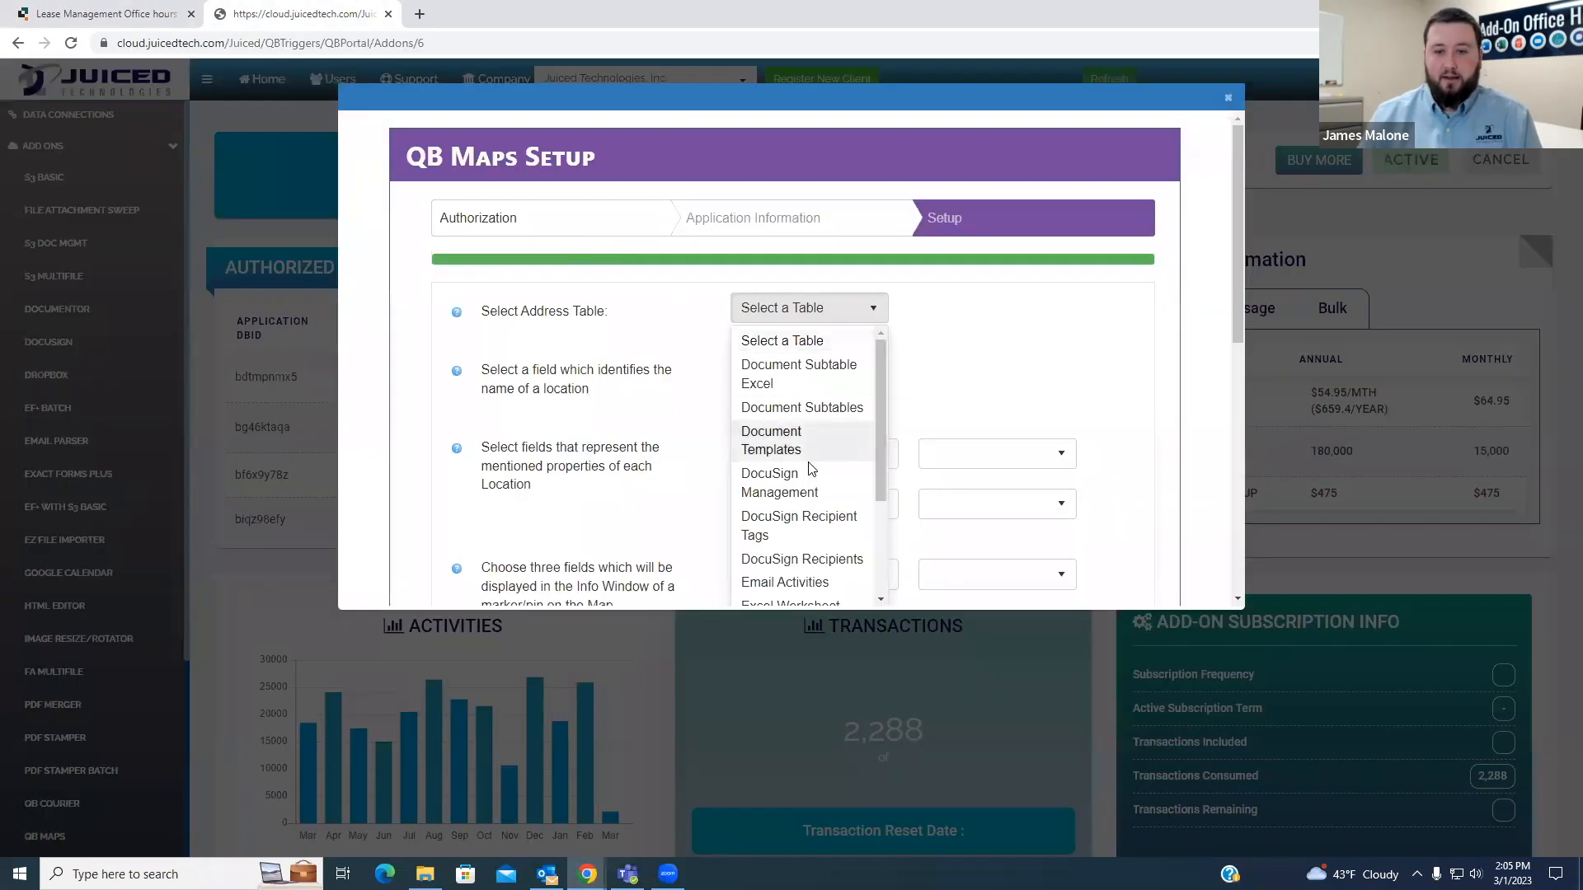
scroll(808, 468, "down", 3)
scroll(813, 554, "down", 1)
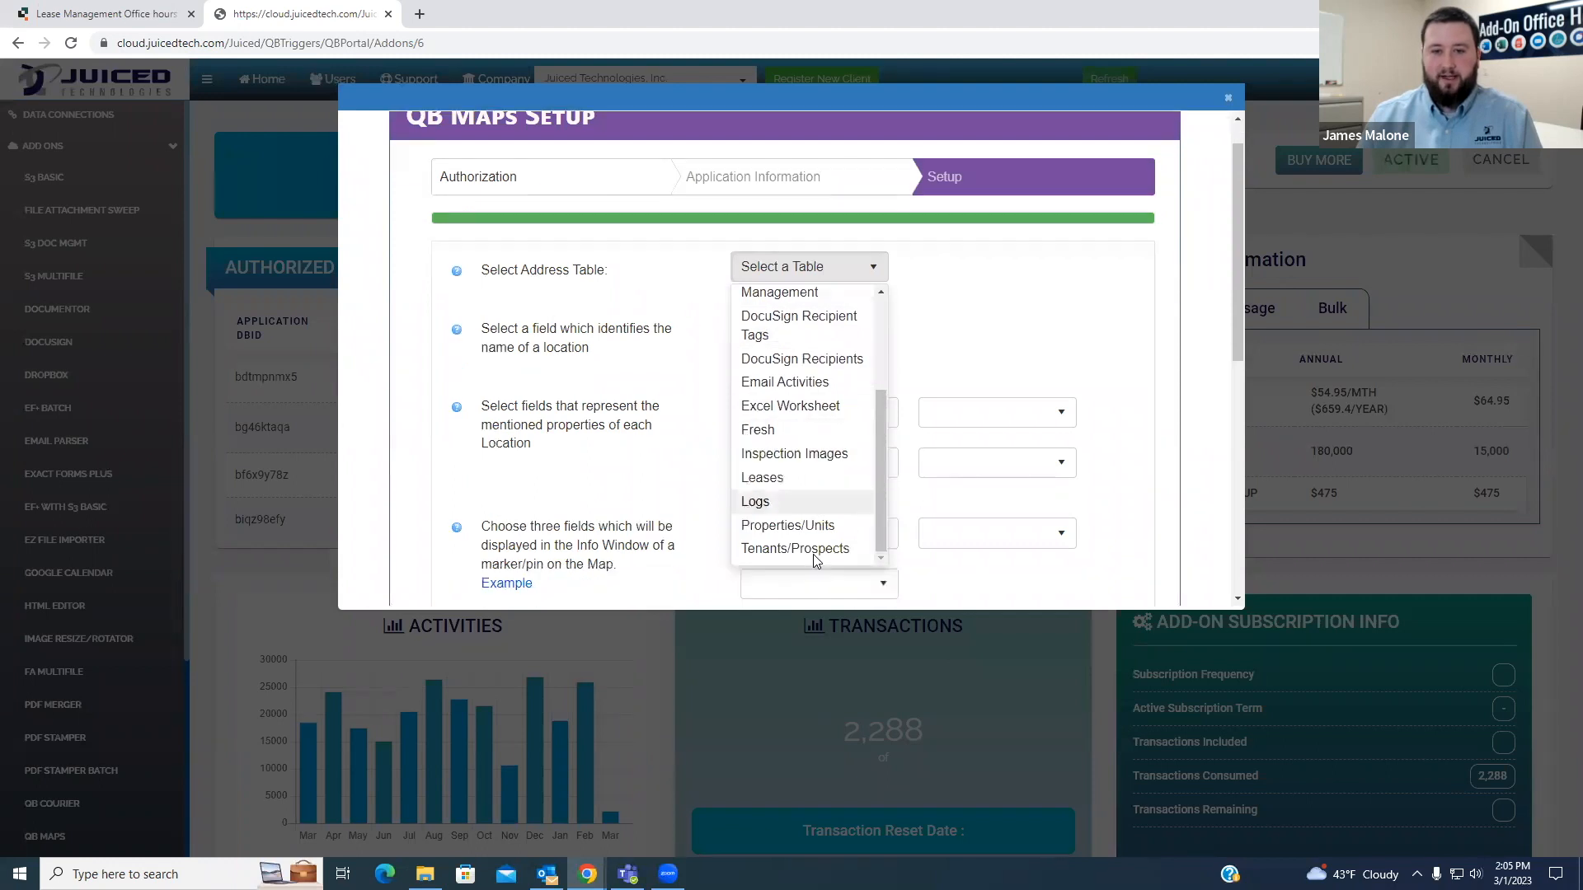
left_click(794, 488)
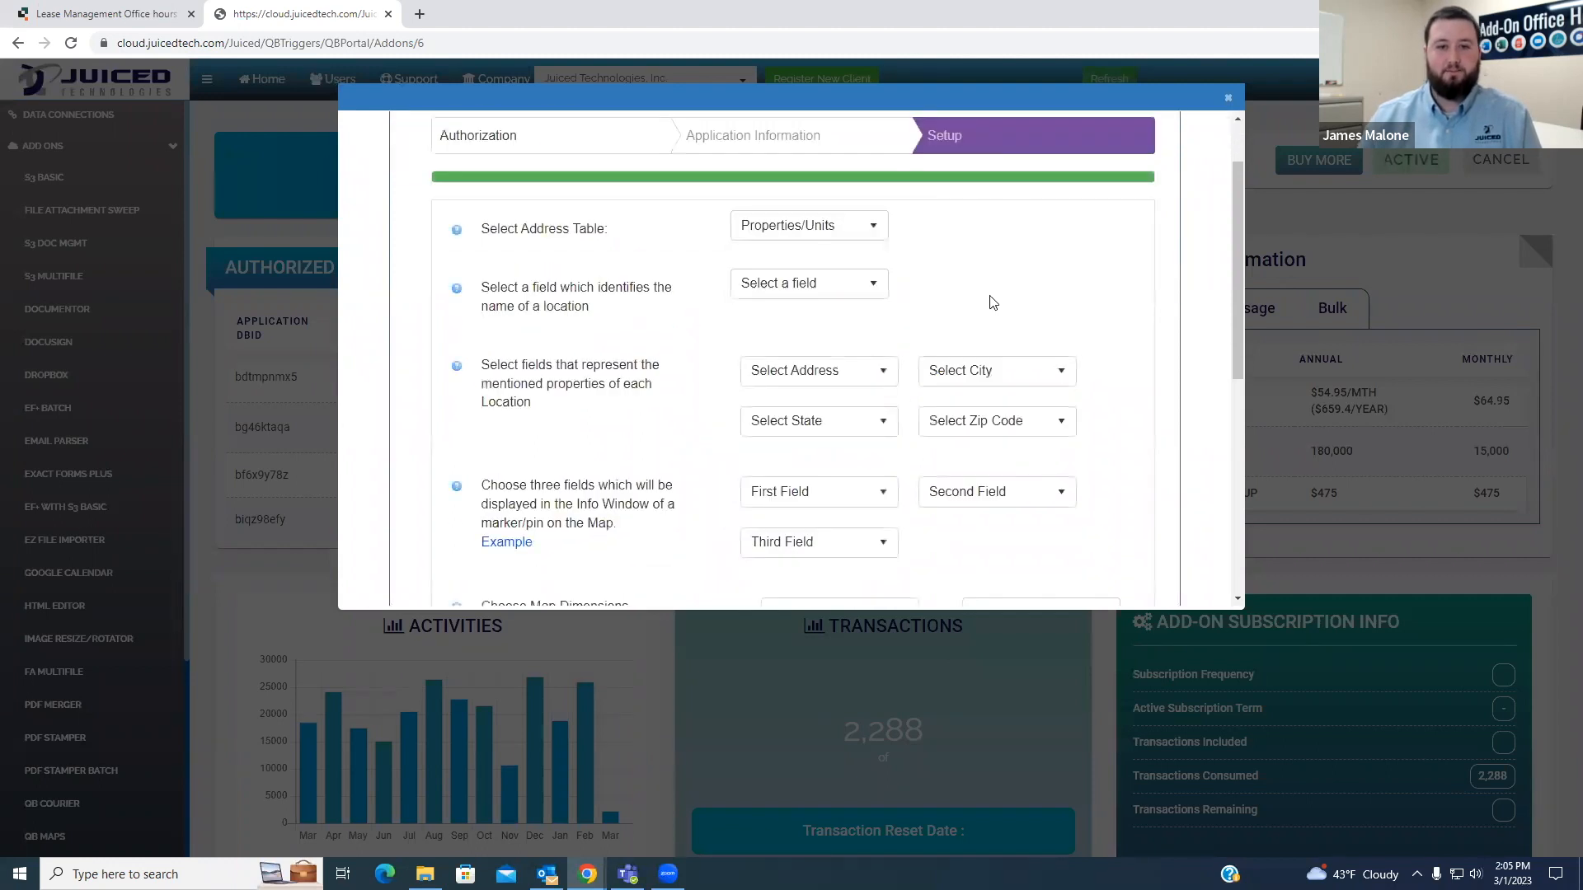
- Set Property Title as the field that identifies the name of a location
left_click(787, 288)
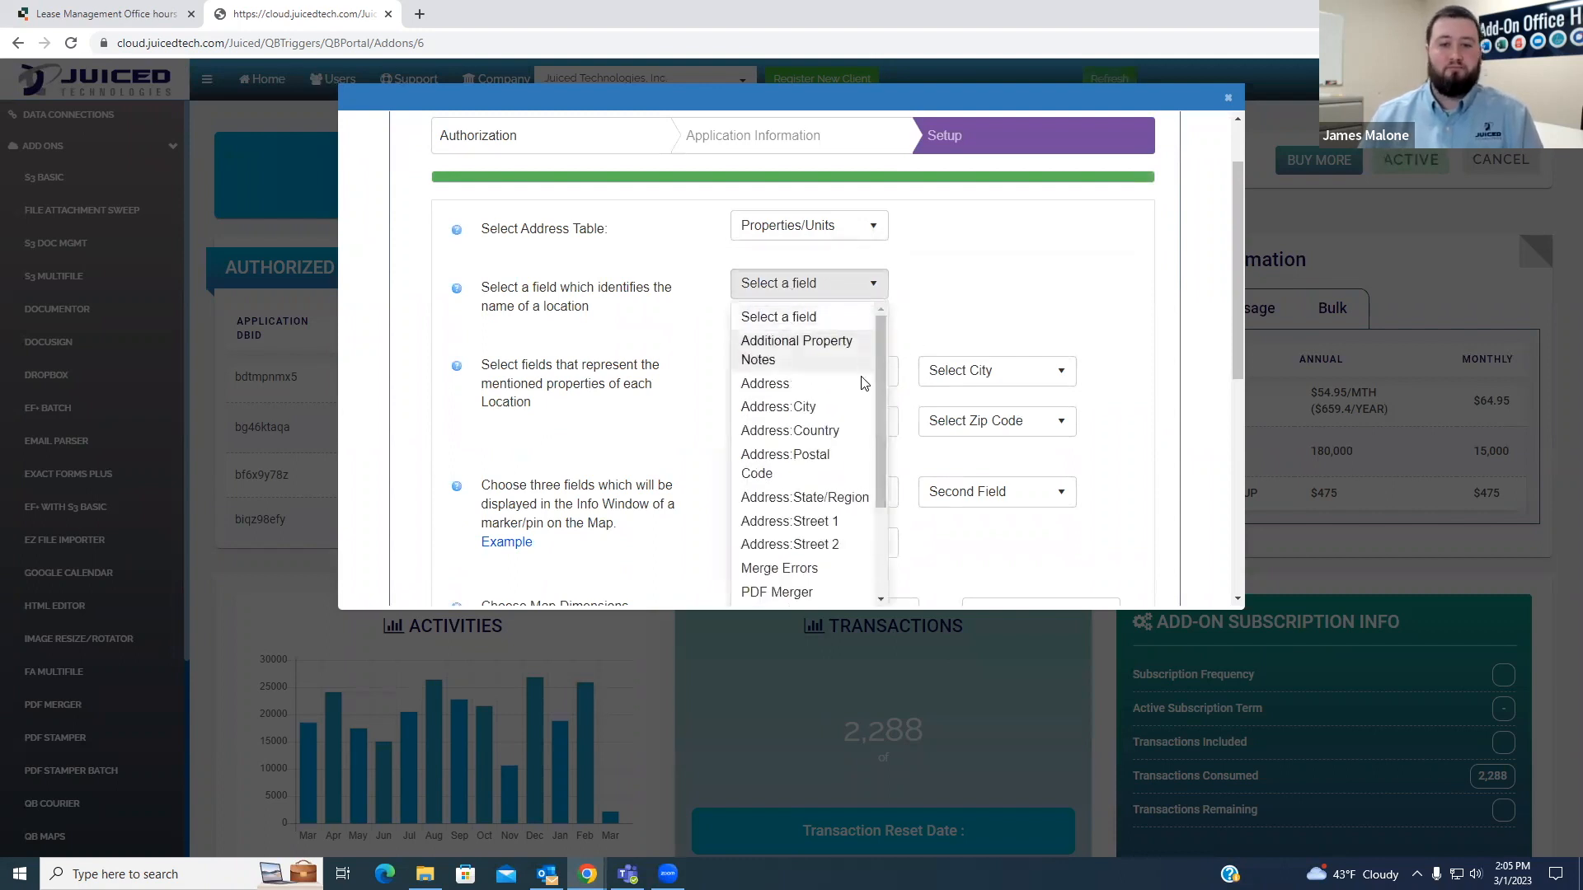
scroll(850, 405, "down", 3)
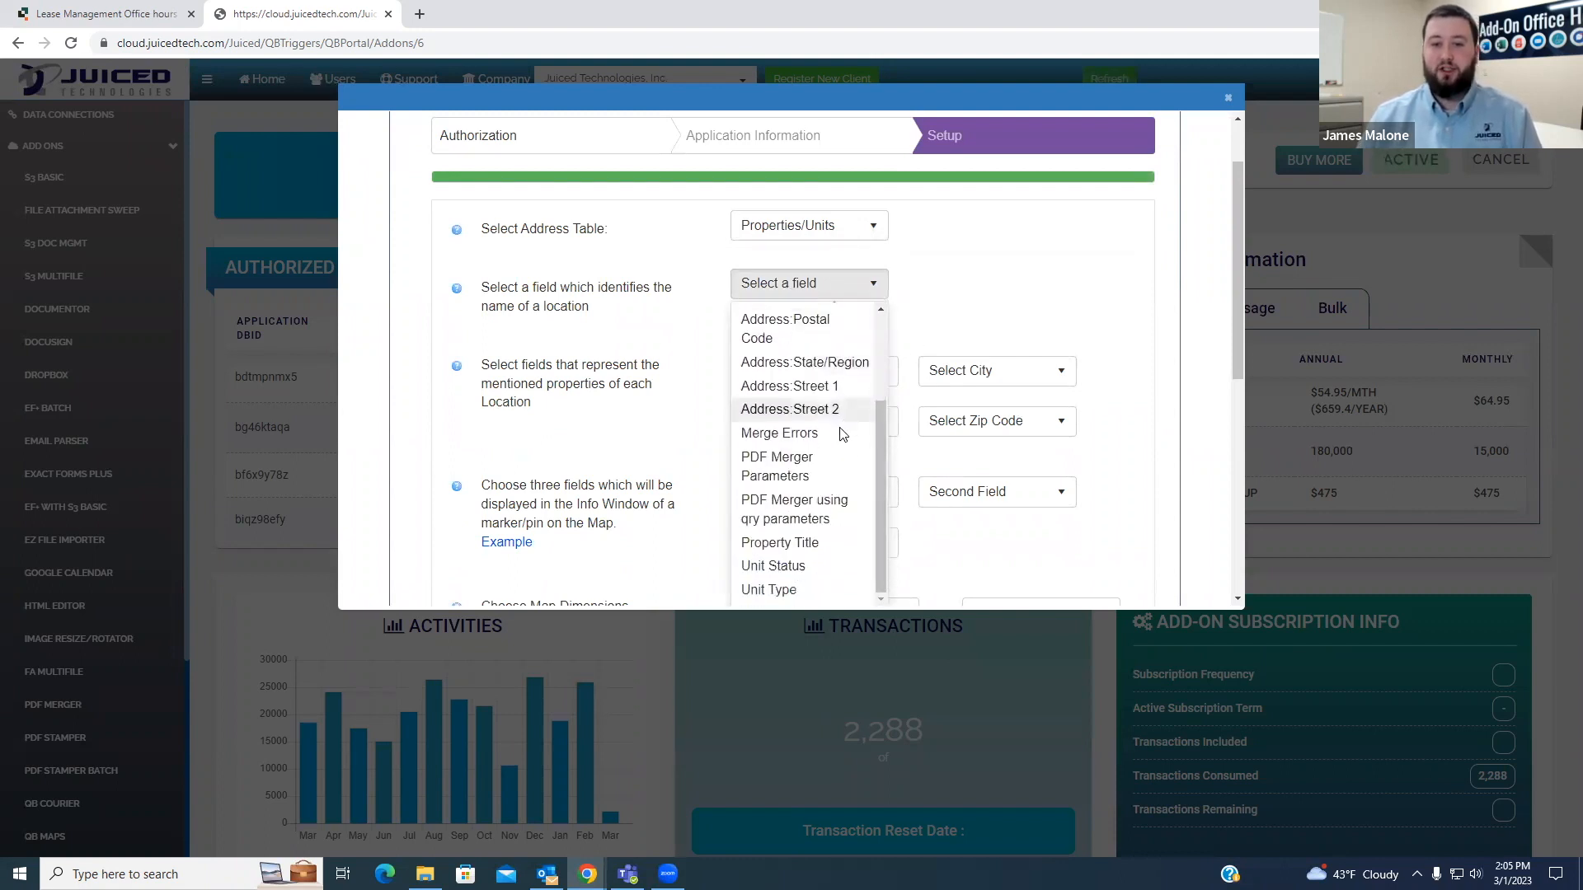
left_click(815, 549)
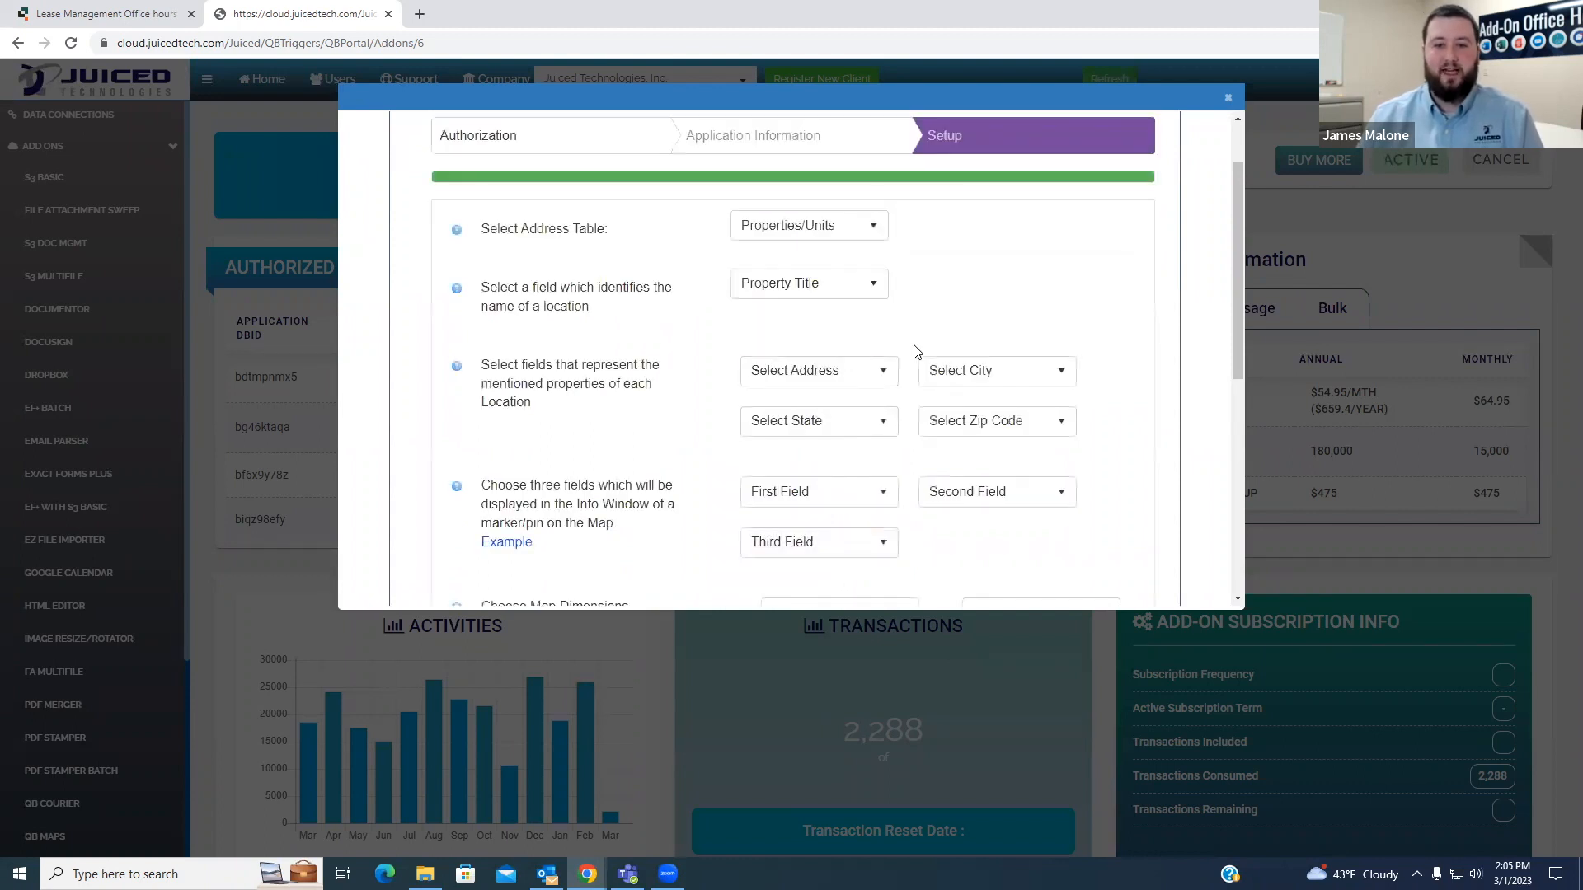
- Map the location's address, city, state and zip code to Address:Street 1, Address:City, Address:State/Region and Address:Postal Code
left_click(837, 377)
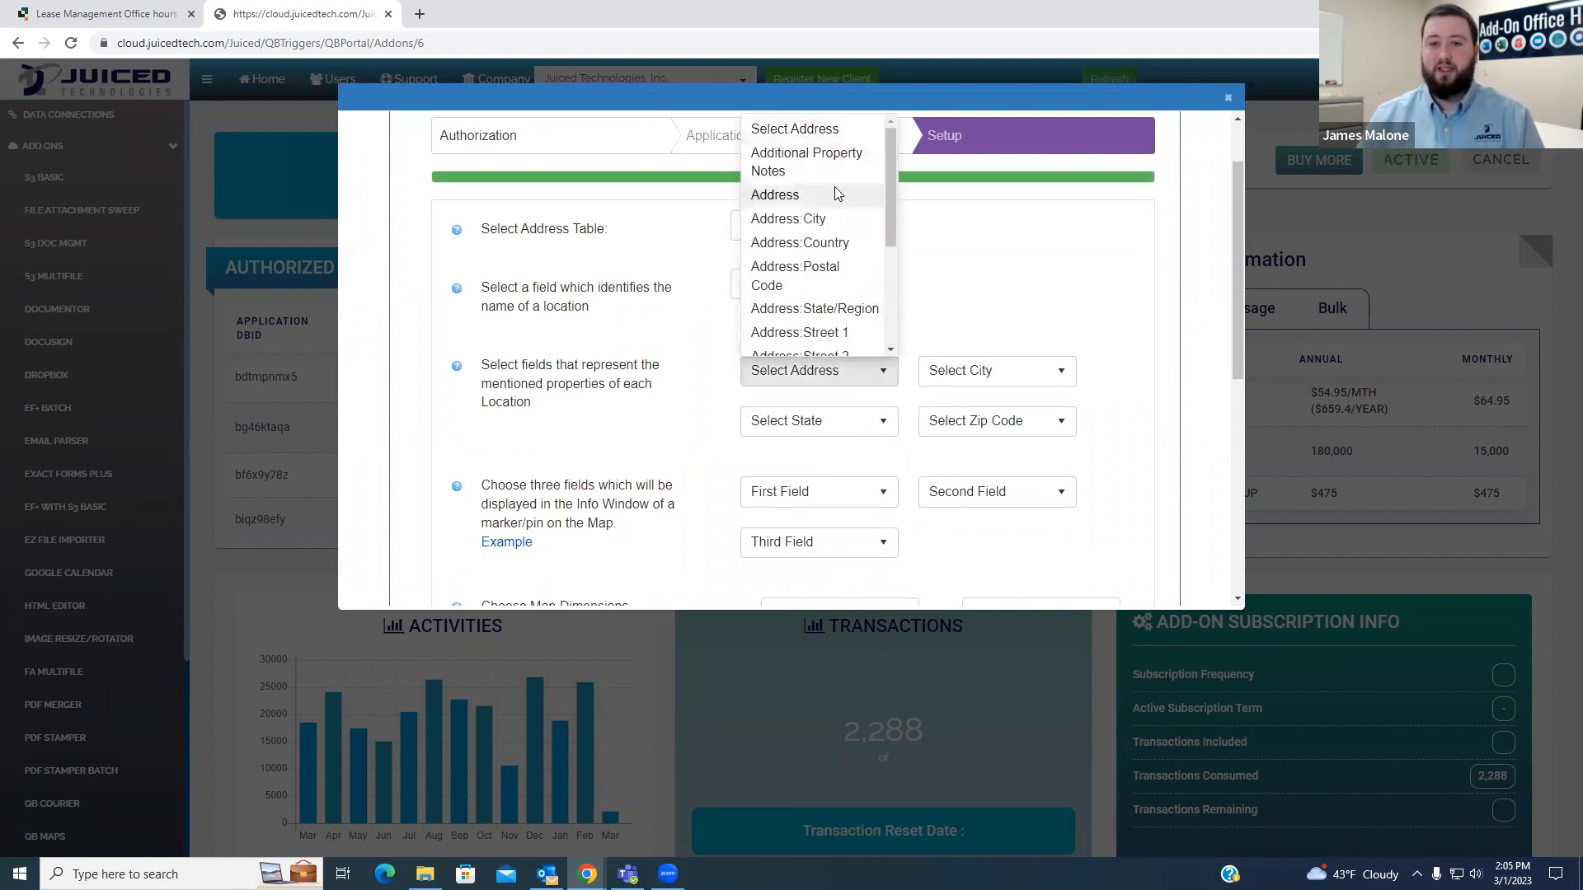
left_click(814, 333)
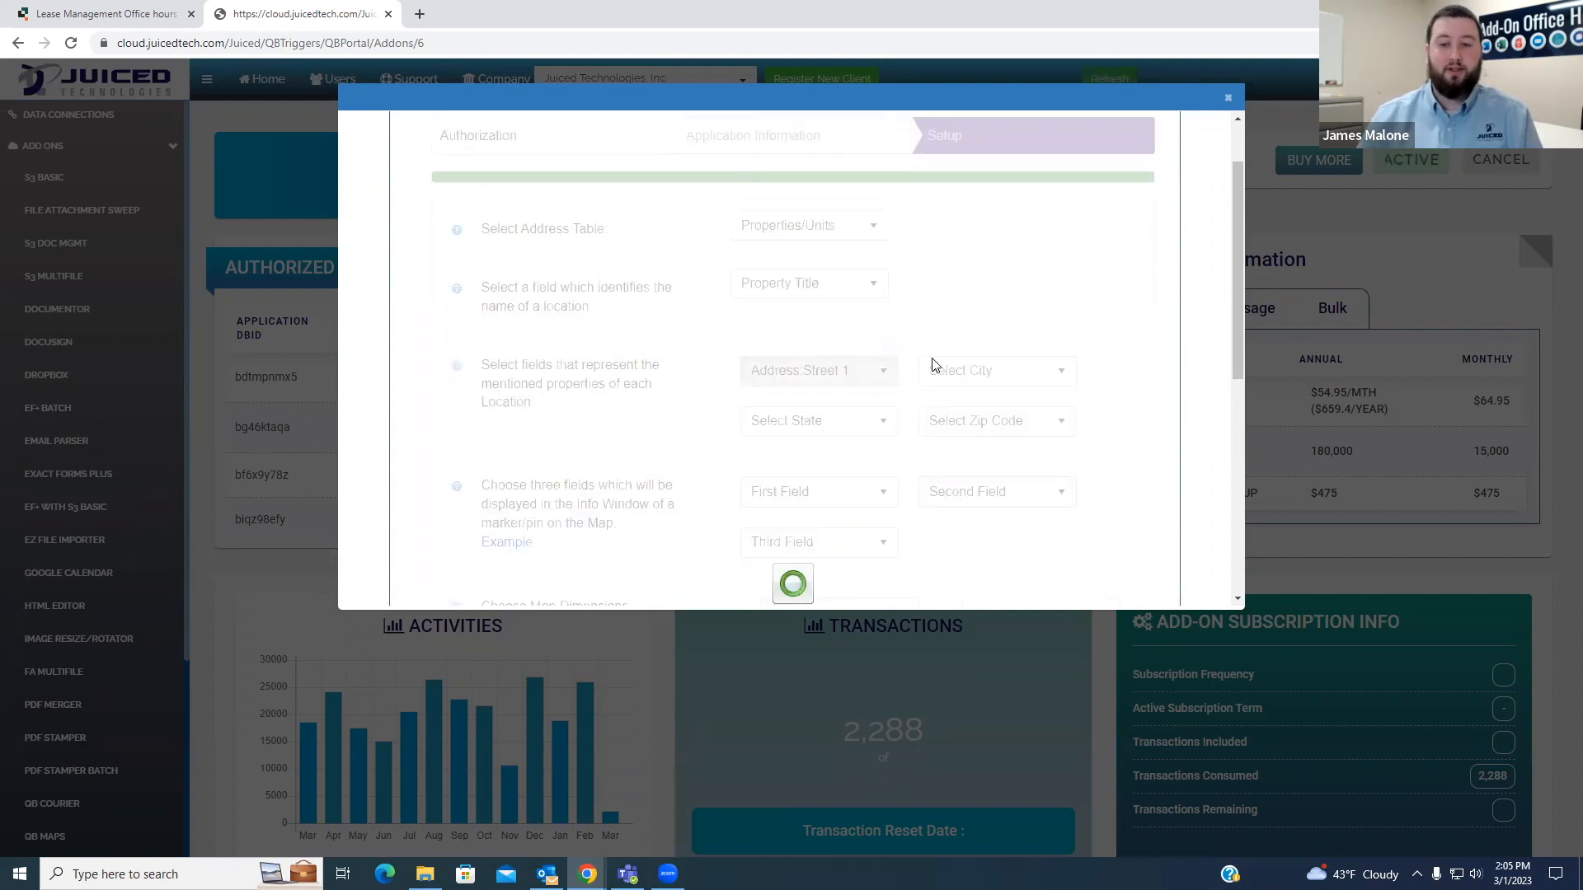
left_click(969, 369)
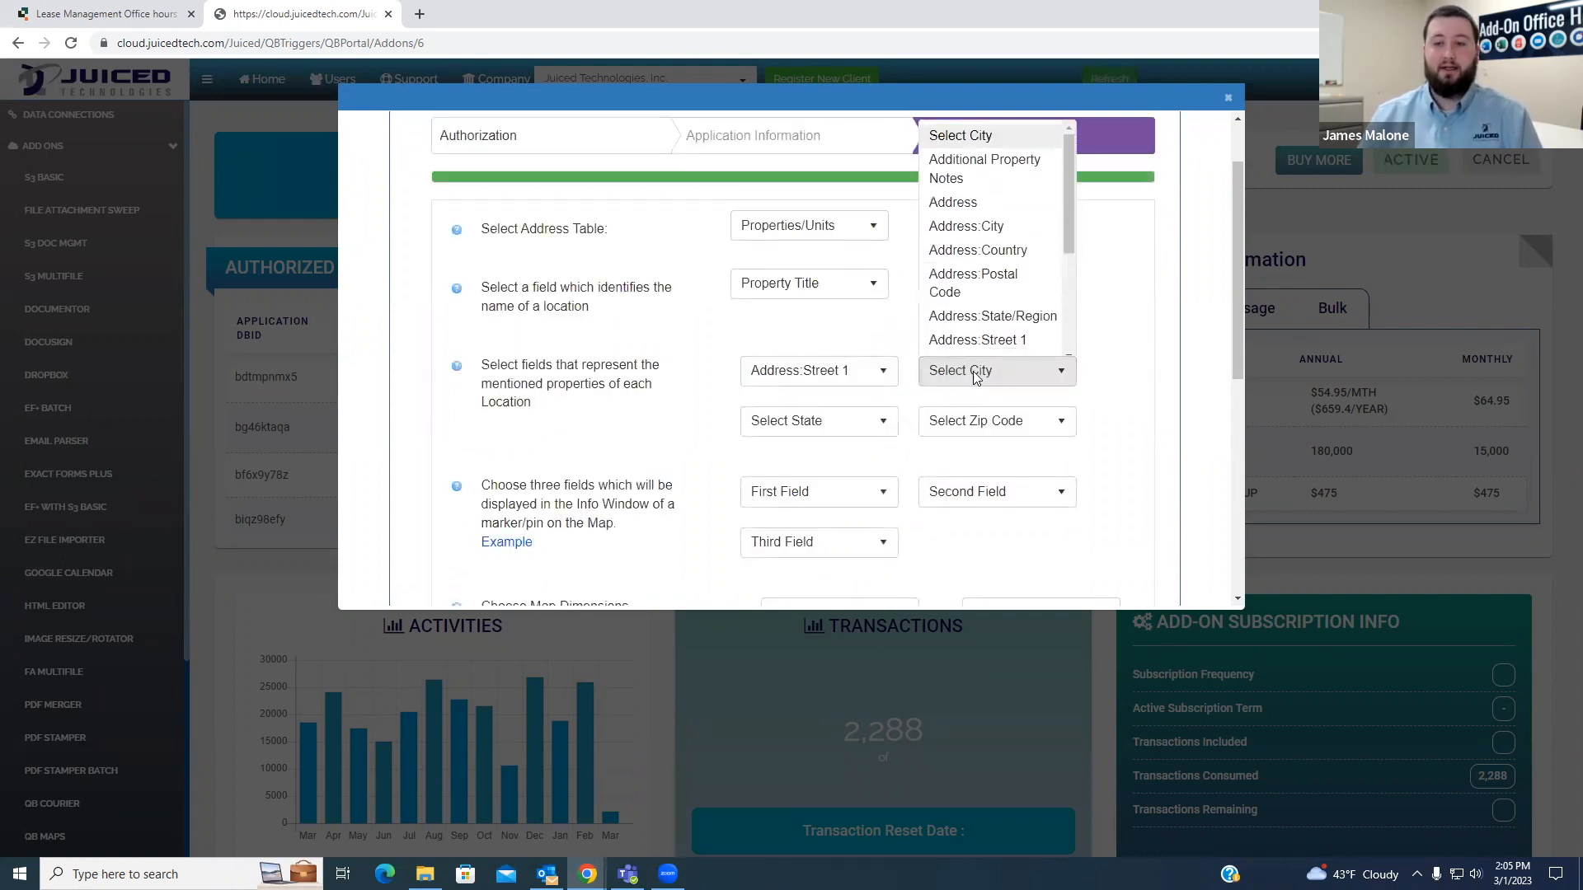
left_click(981, 218)
left_click(833, 422)
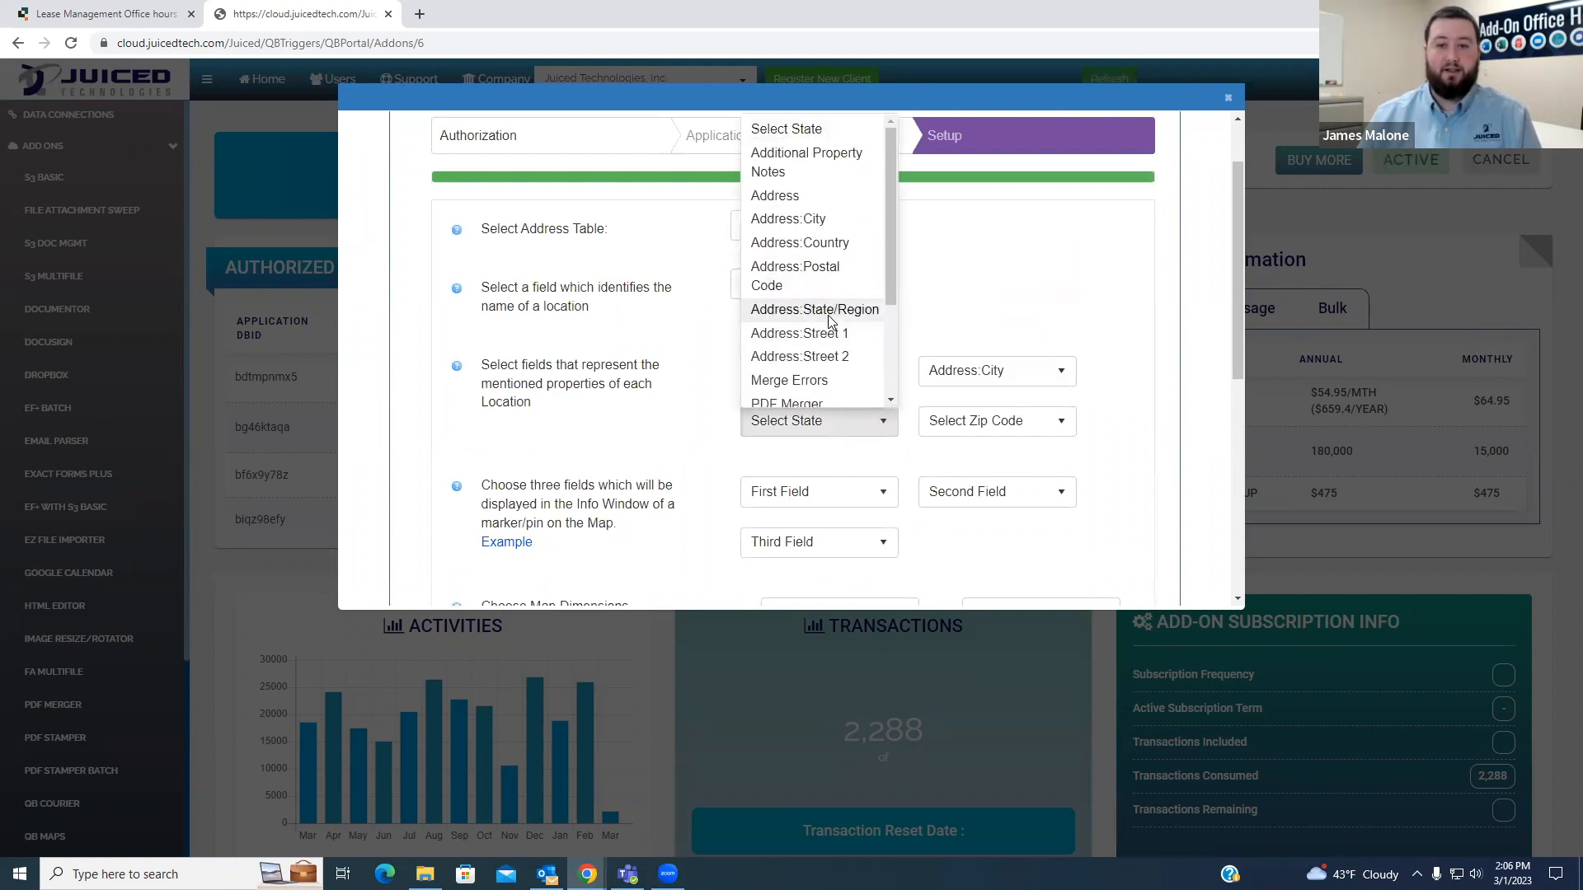
left_click(827, 309)
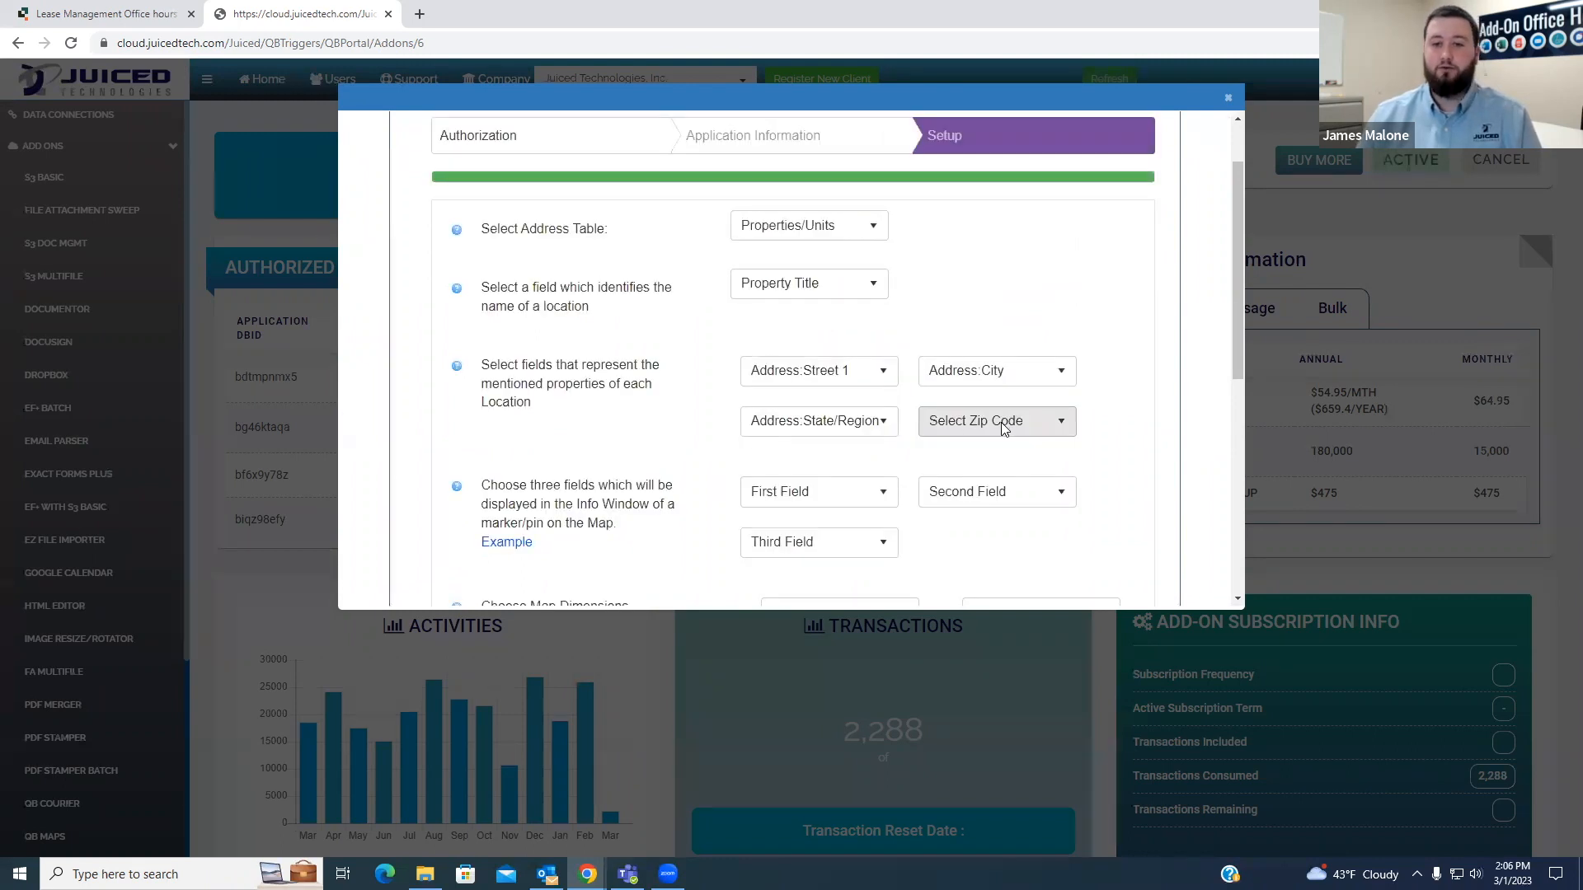
left_click(1001, 422)
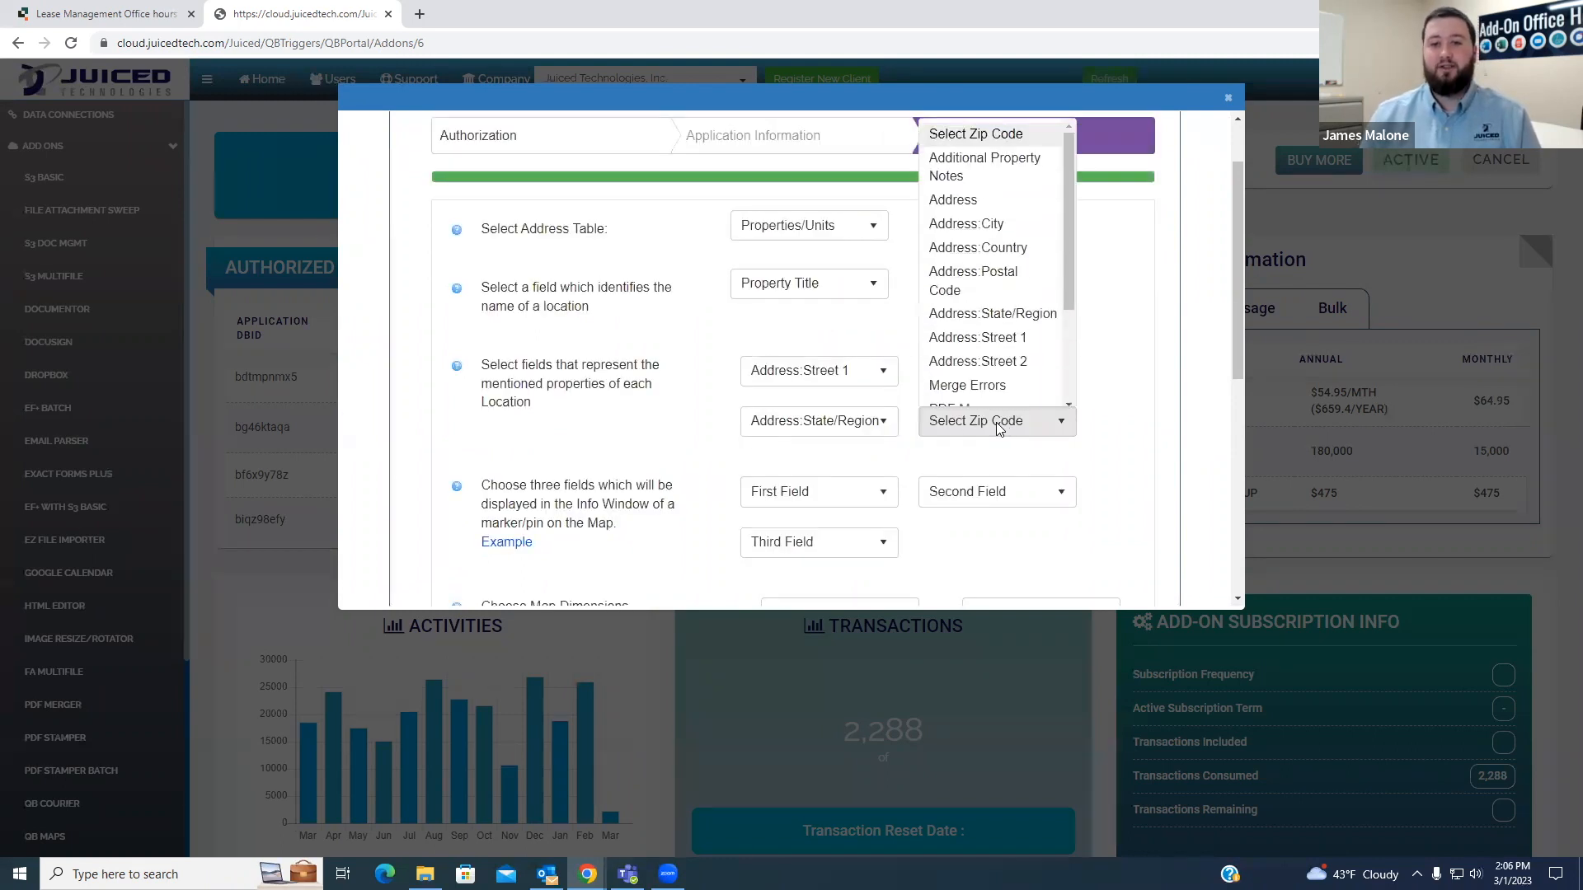
left_click(1019, 275)
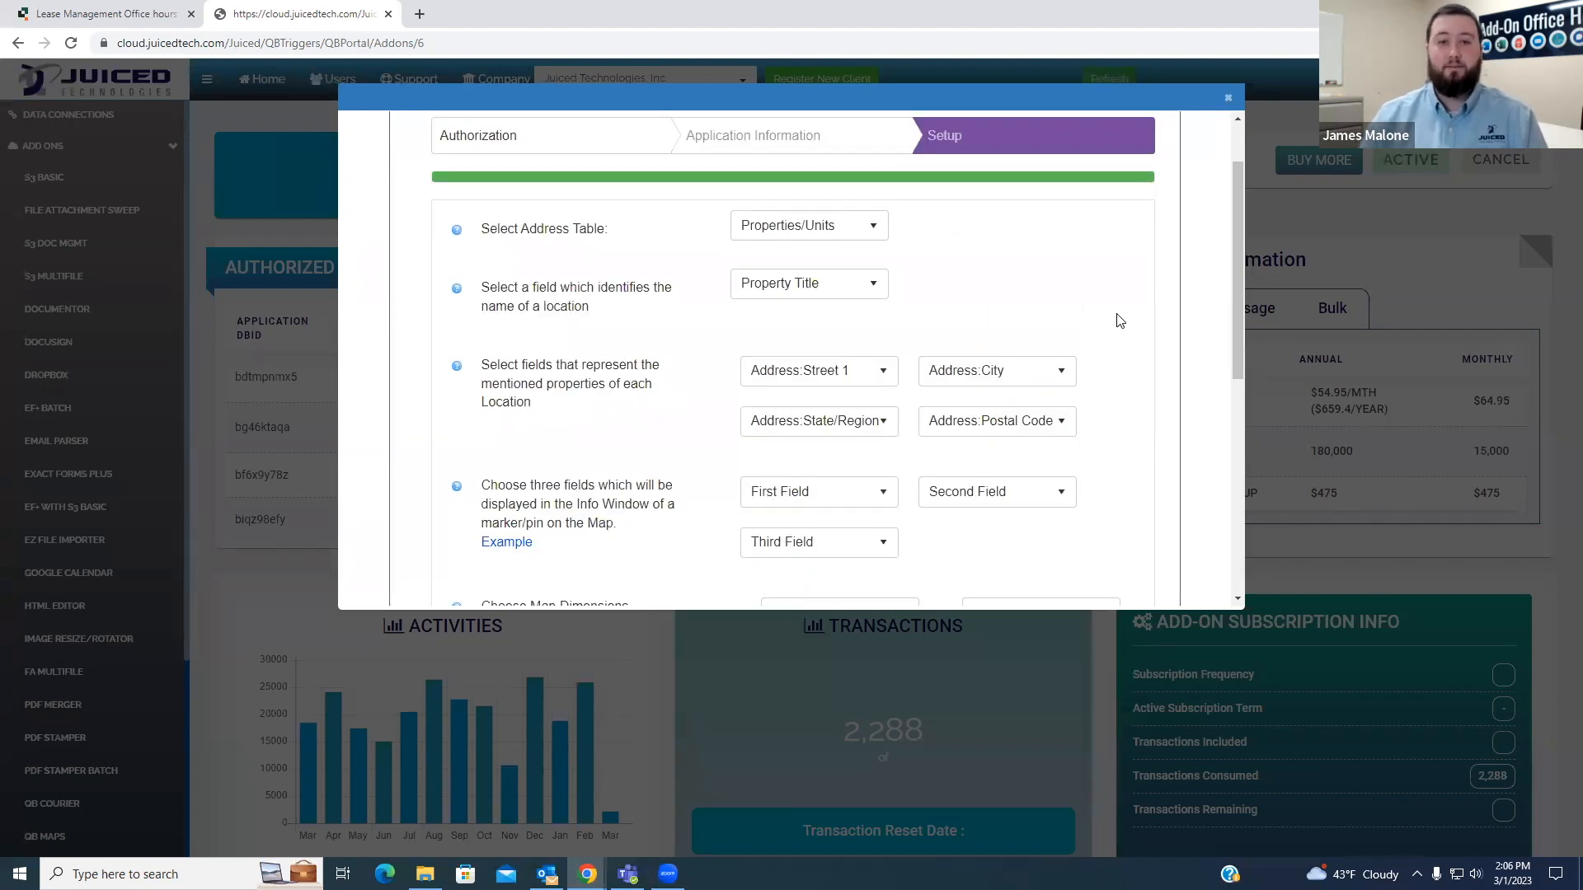
- Compare the Address column in the Lease Management app with the mapped location fields and review the state field's options
left_click(97, 12)
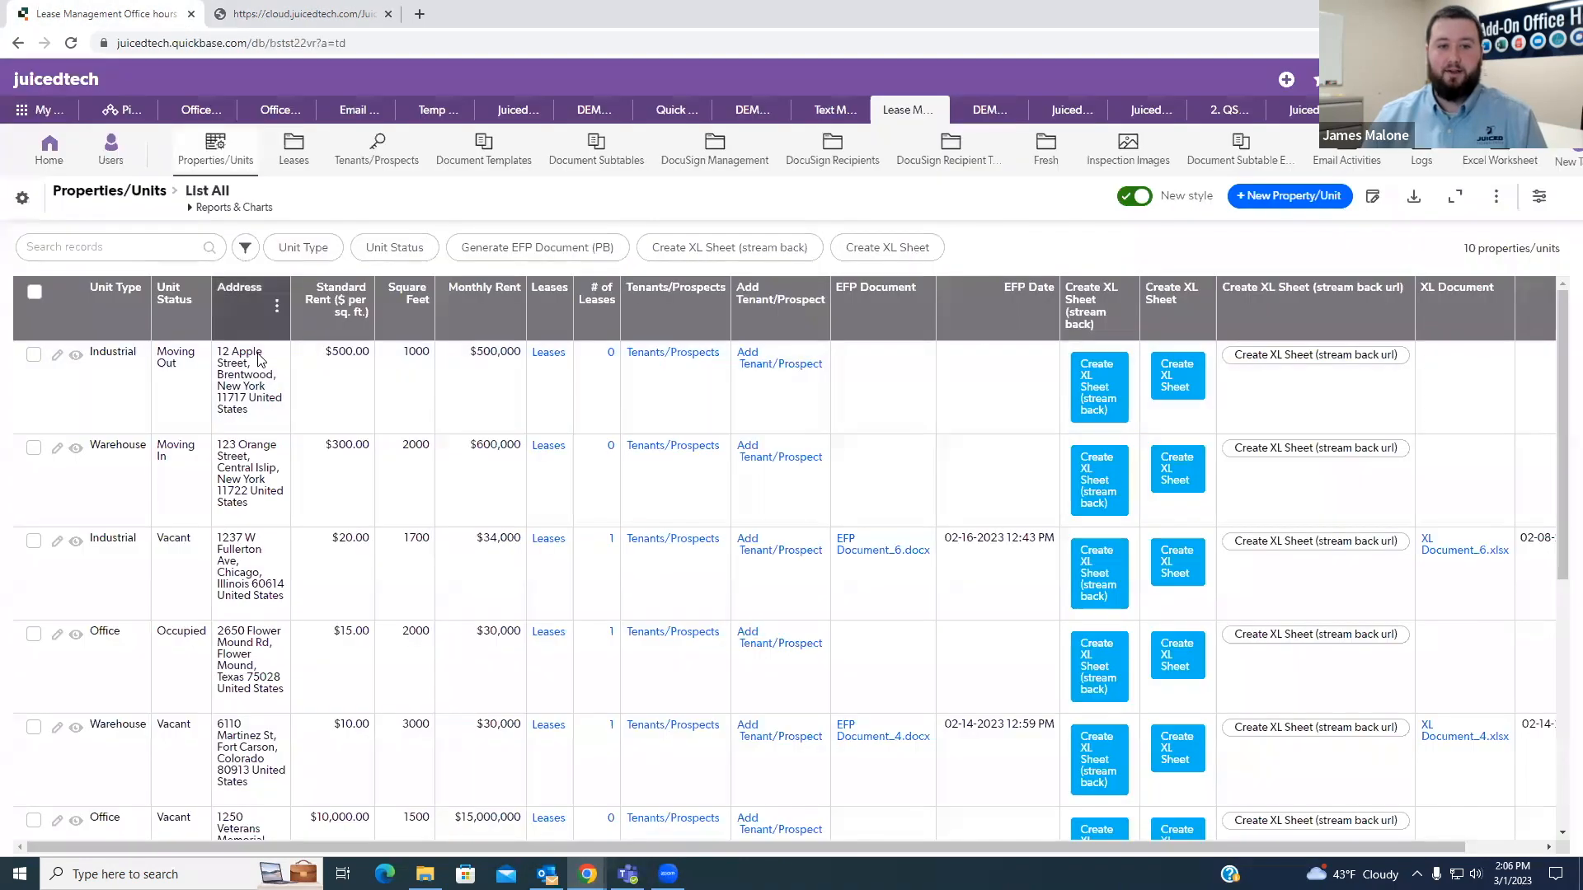
left_click(301, 14)
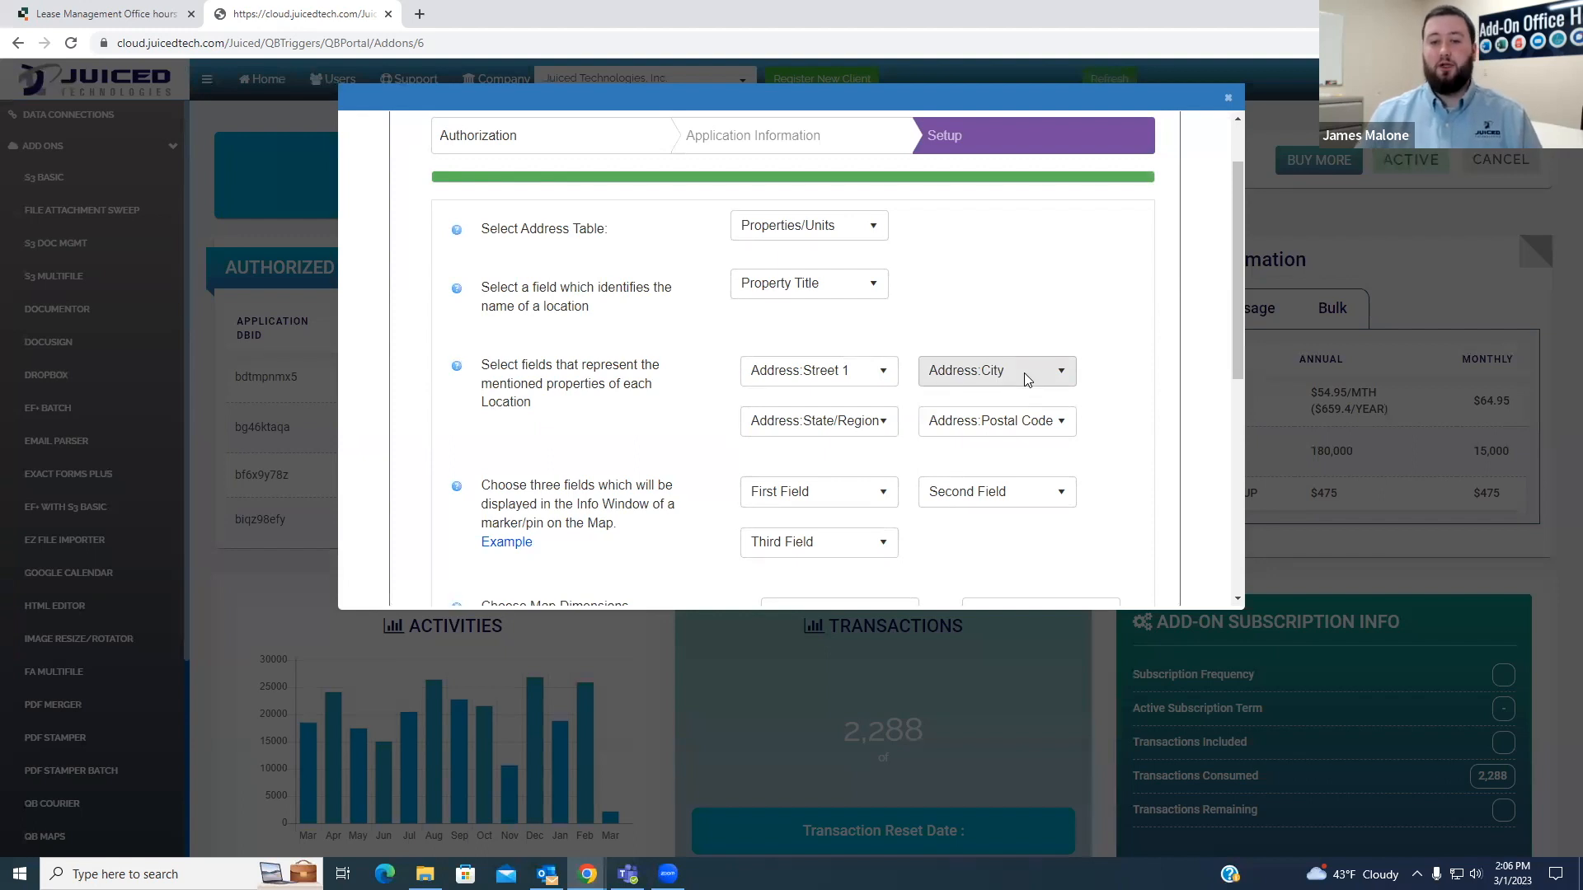
left_click(811, 423)
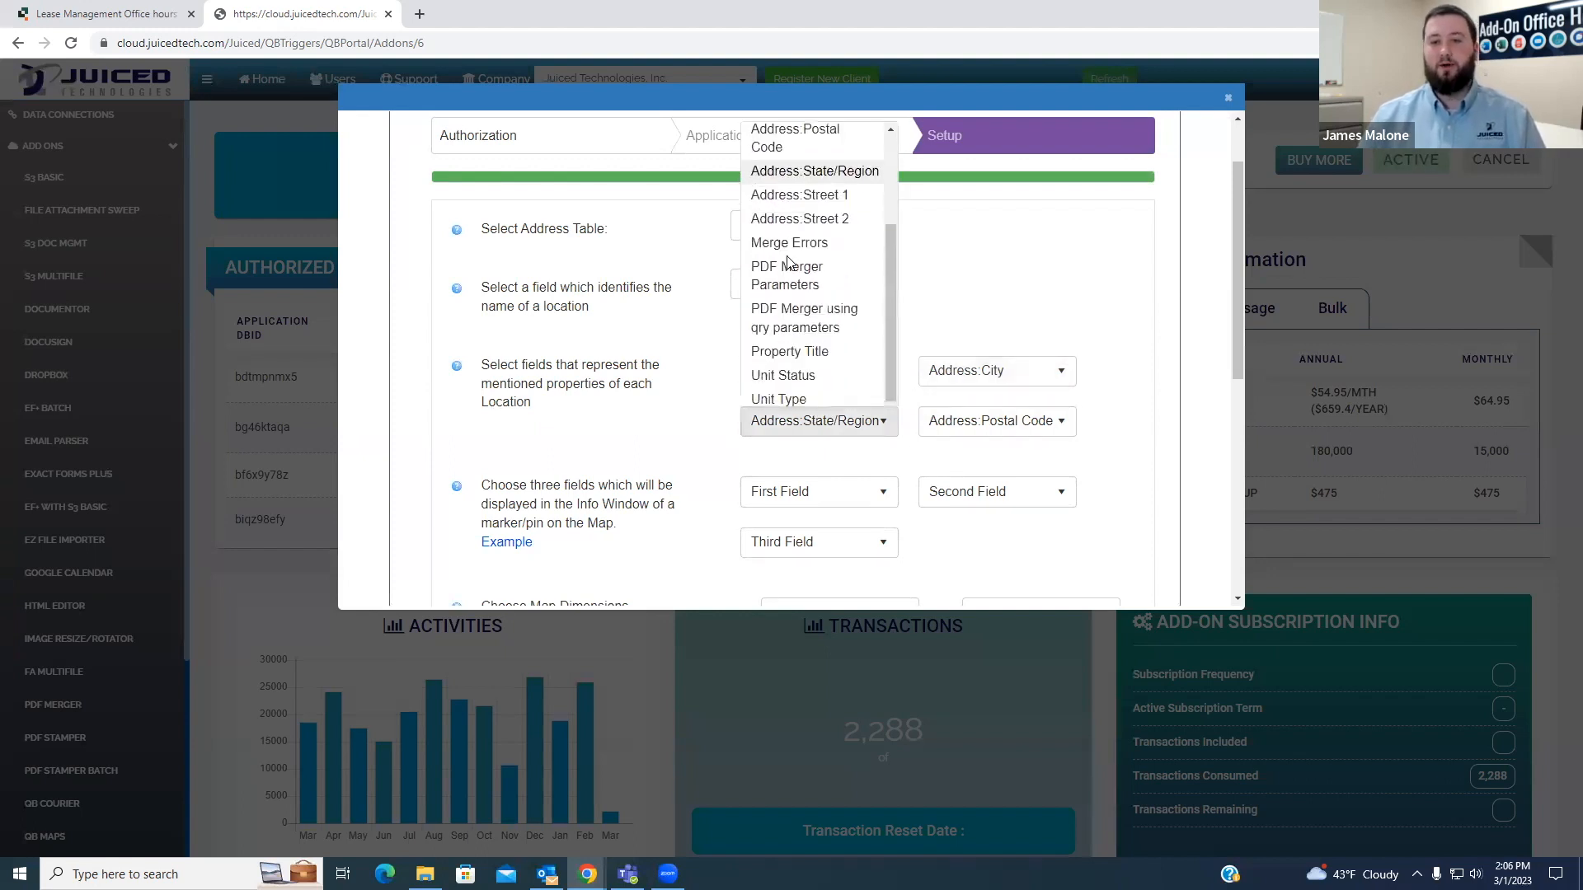
left_click(1086, 282)
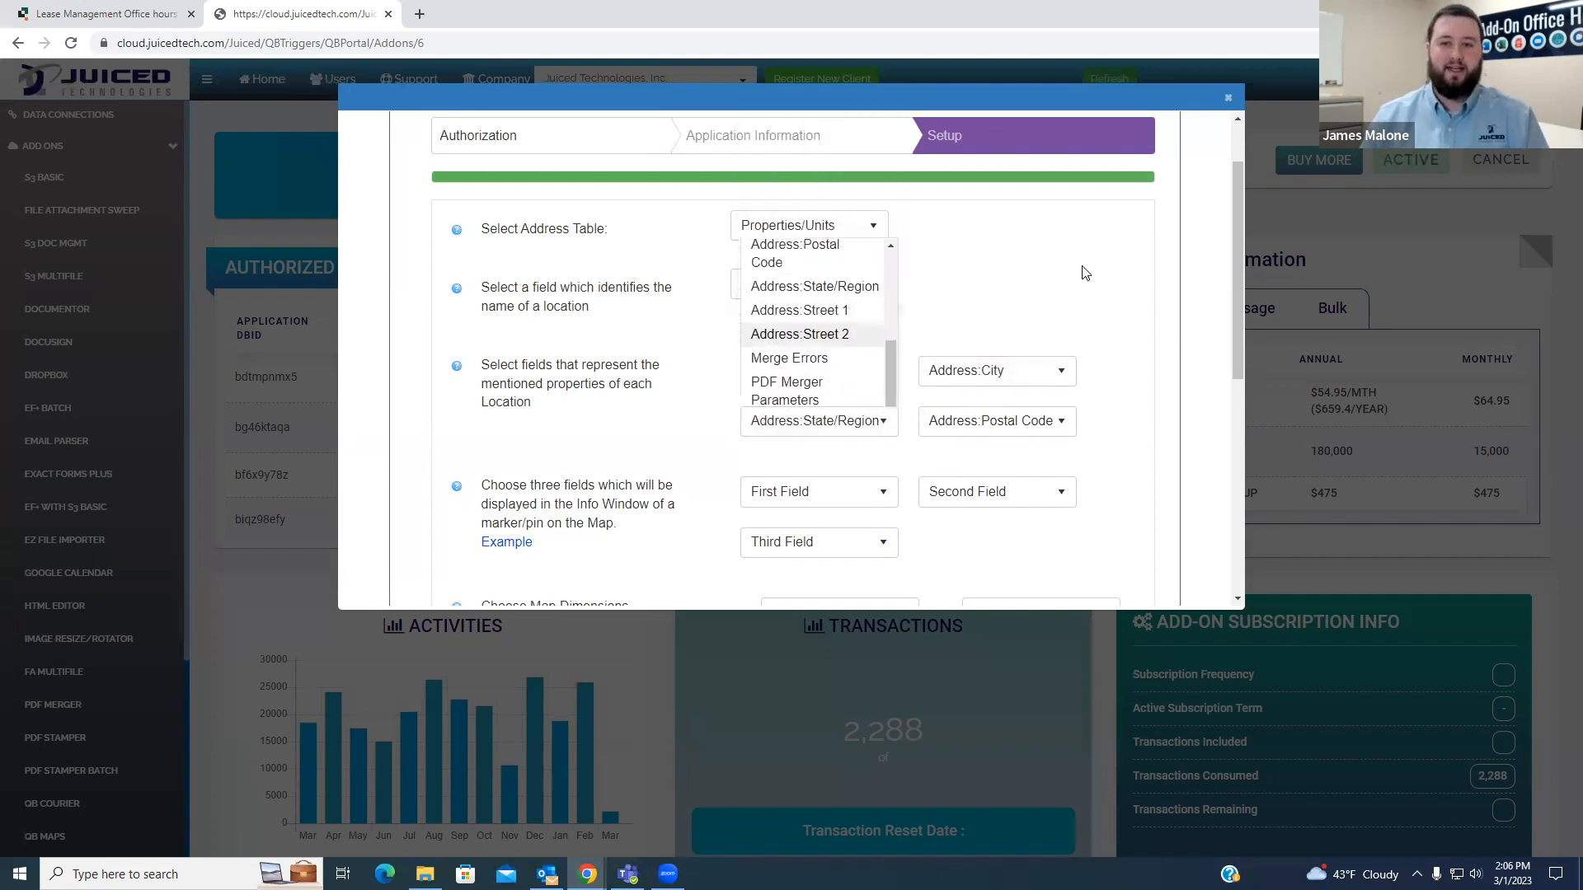
- Set # of Leases as the first and EFP Date as the second field displayed in the marker's info window
scroll(1097, 290, "down", 2)
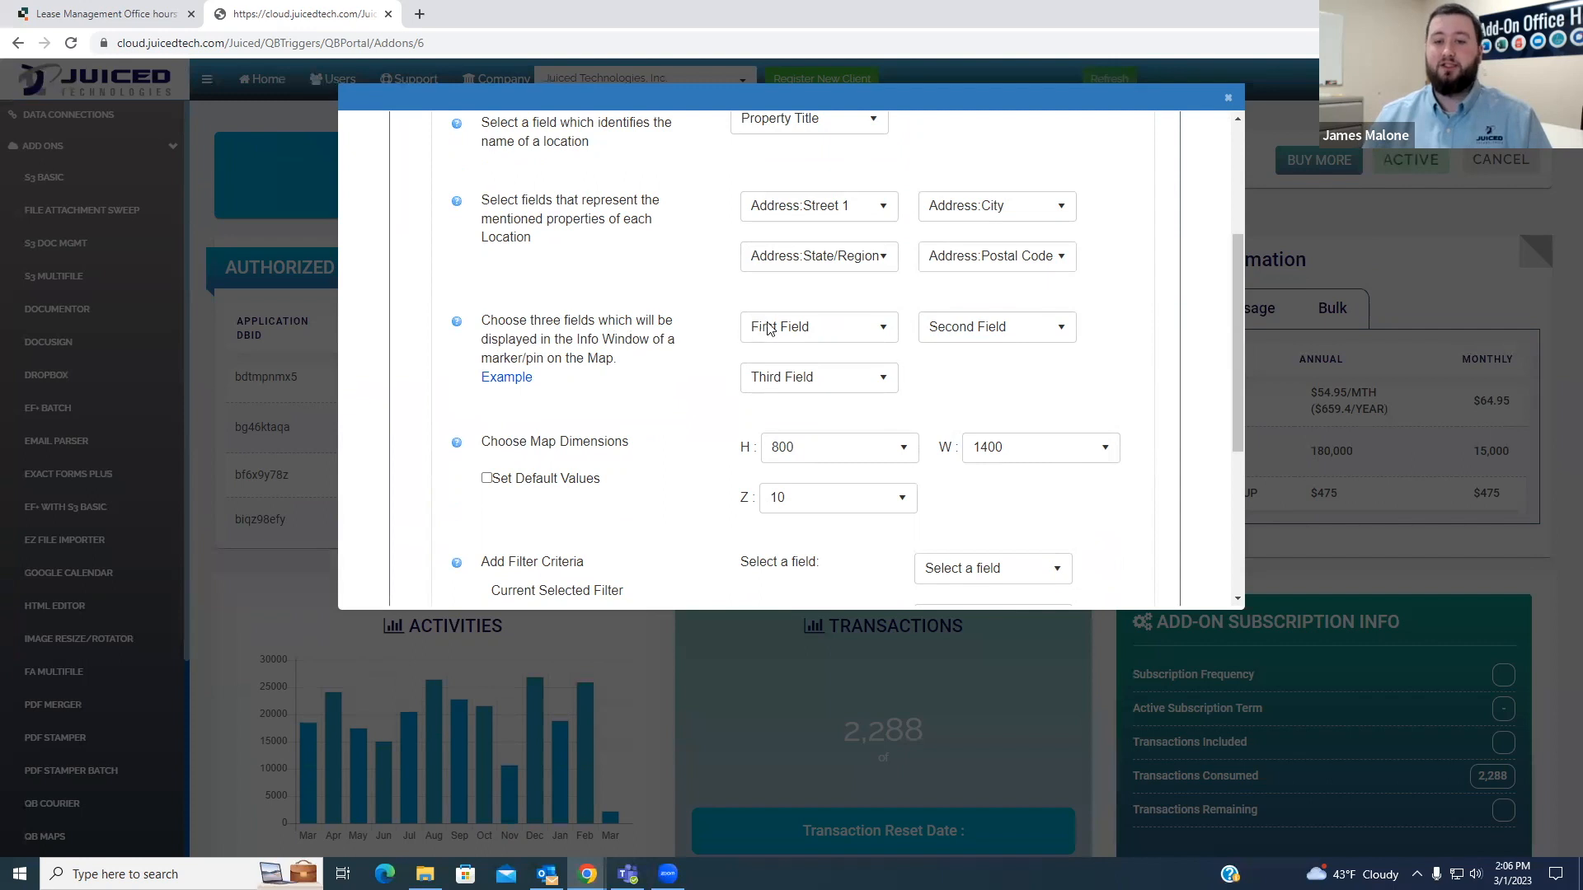
left_click(876, 338)
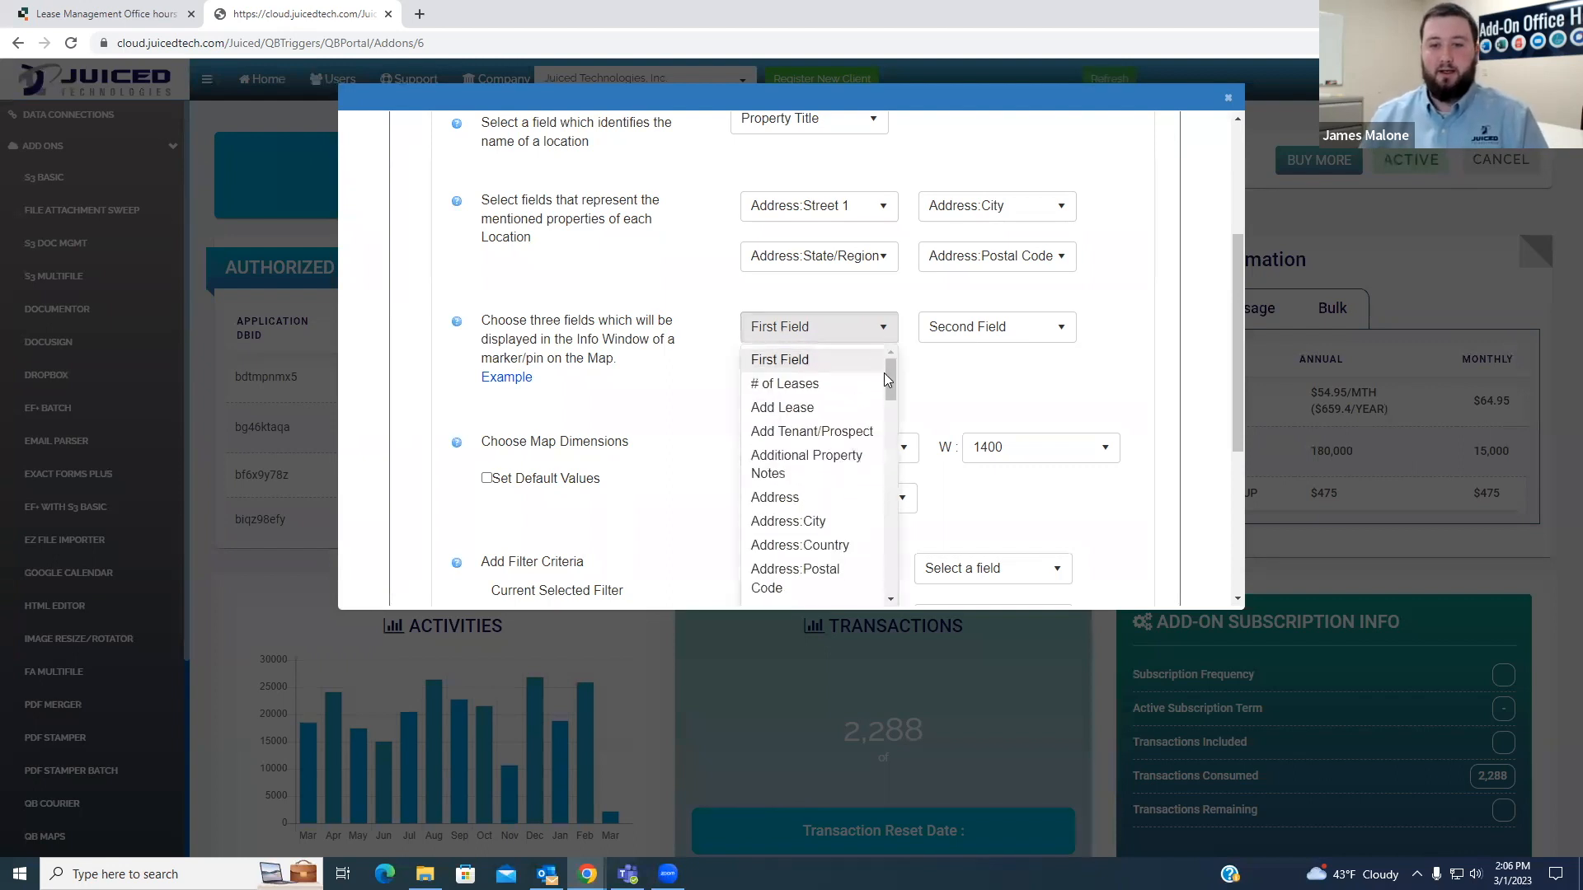
left_click(828, 393)
left_click(1006, 332)
scroll(999, 459, "down", 3)
scroll(1016, 480, "down", 3)
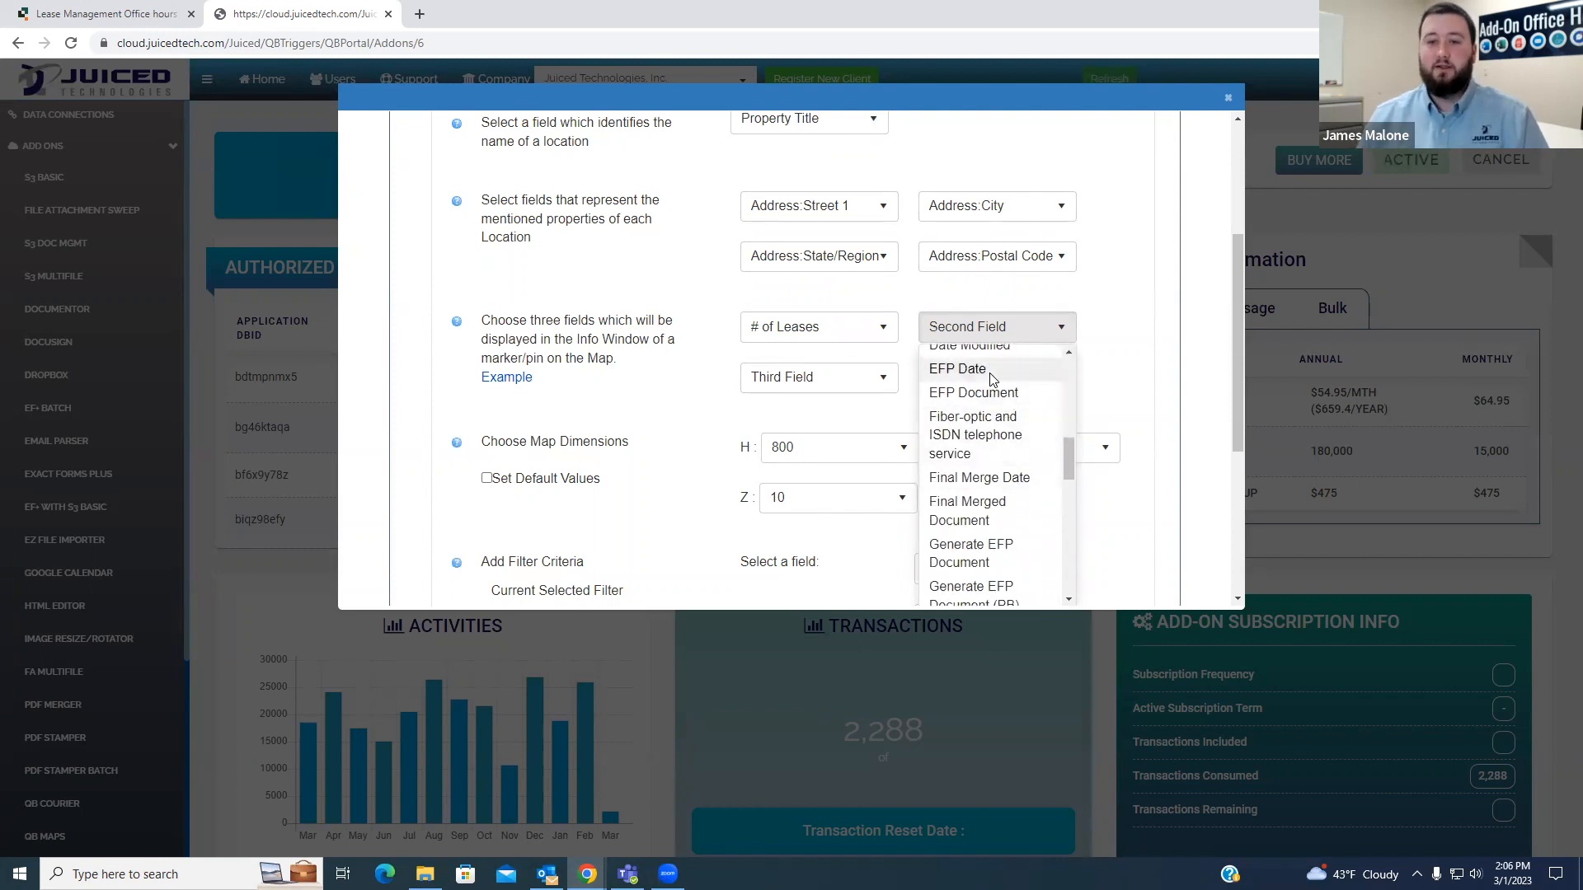
left_click(994, 370)
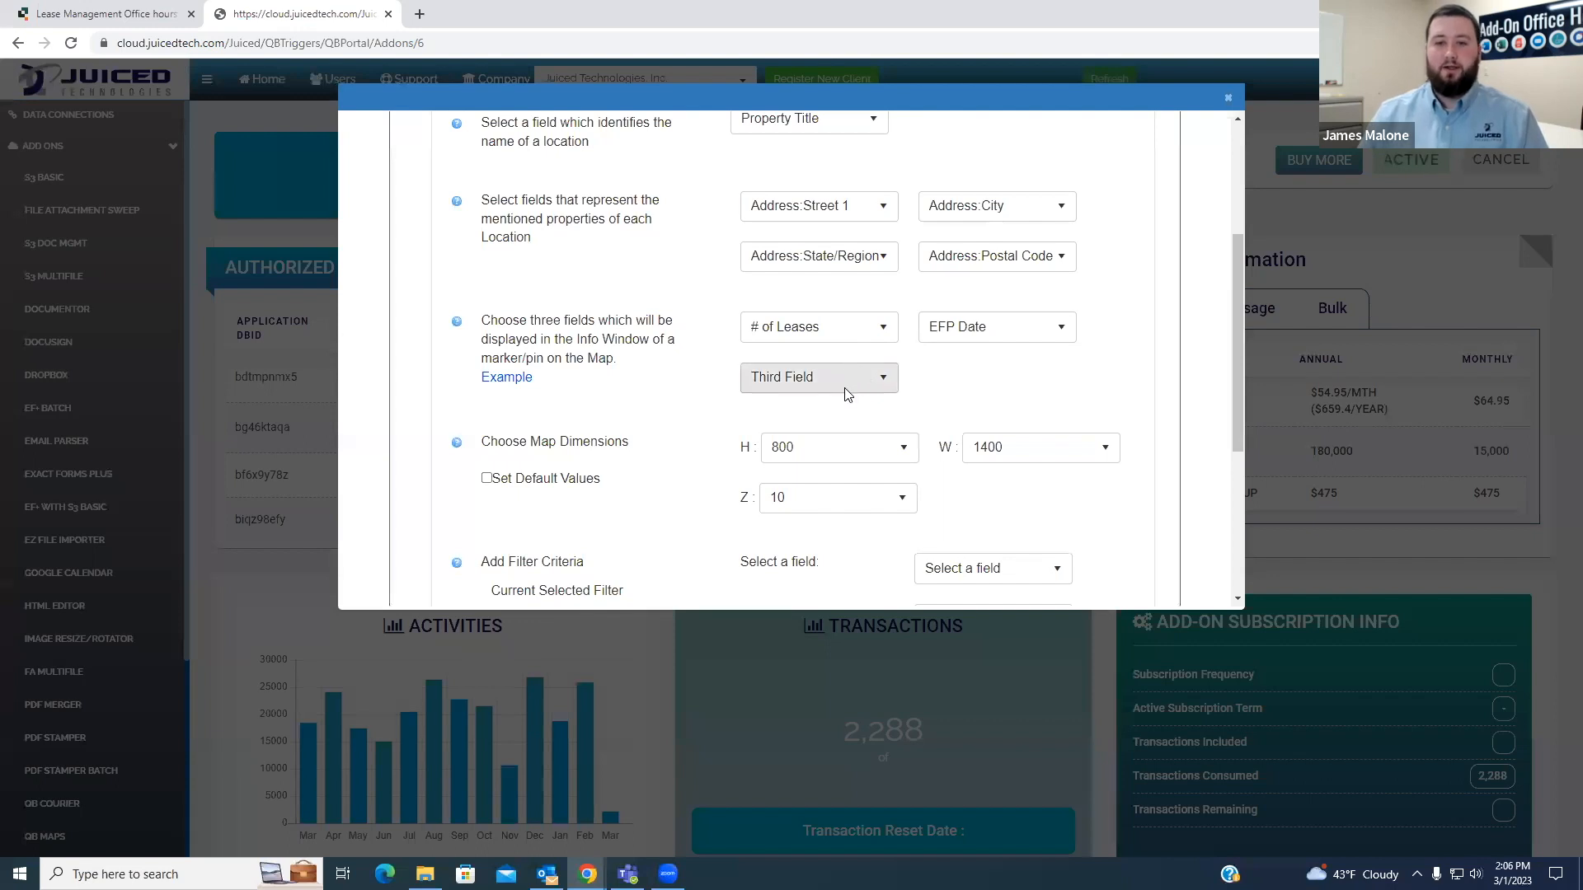
left_click(835, 368)
scroll(787, 311, "down", 4)
scroll(792, 317, "down", 1)
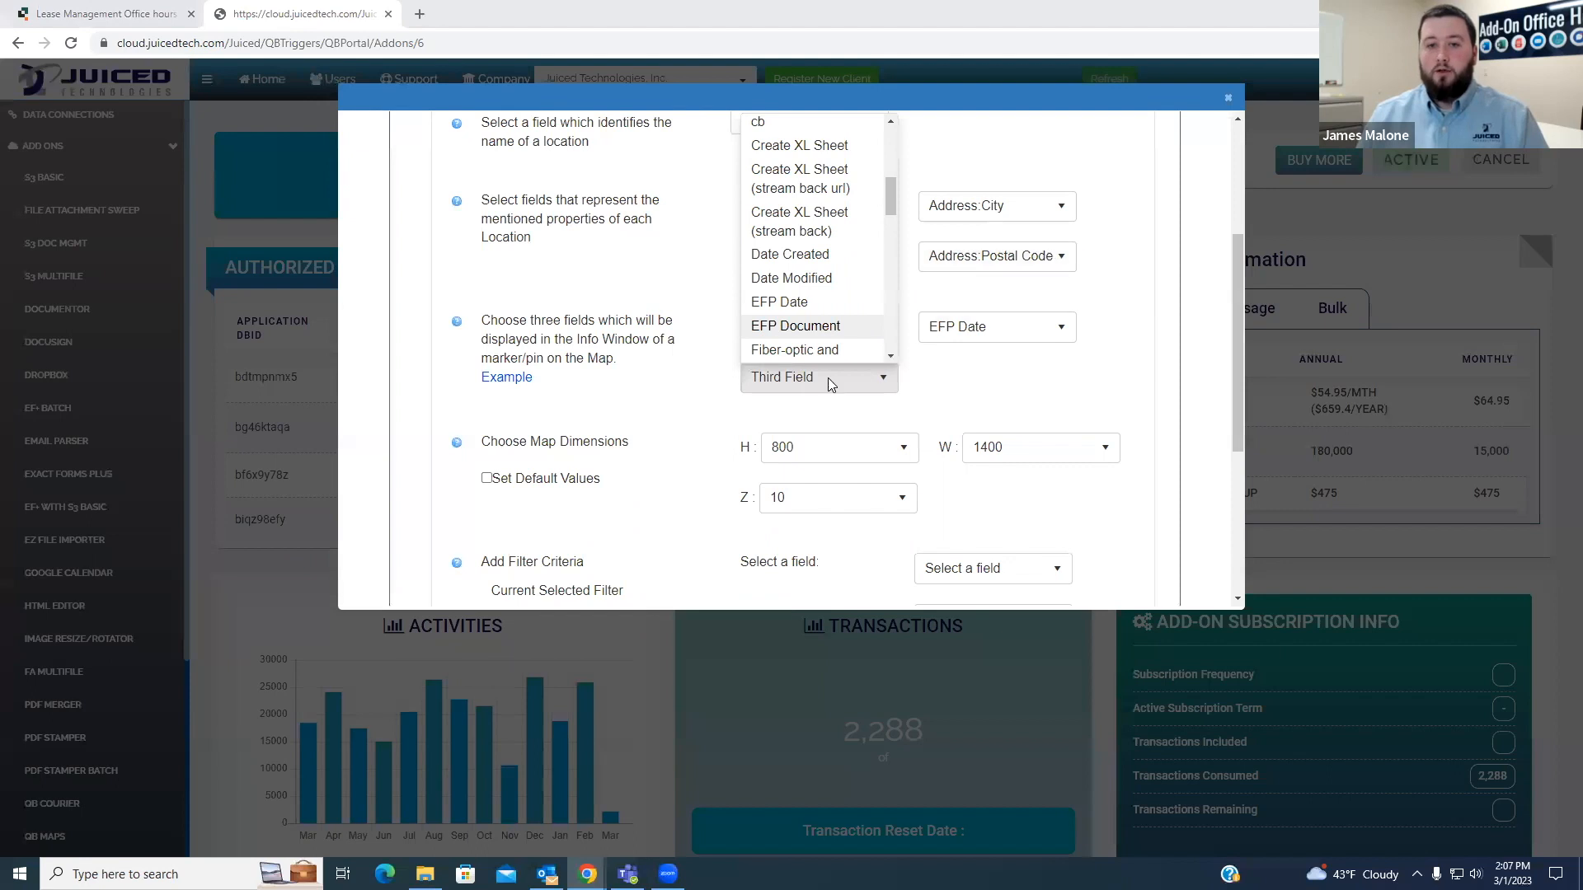
left_click(959, 375)
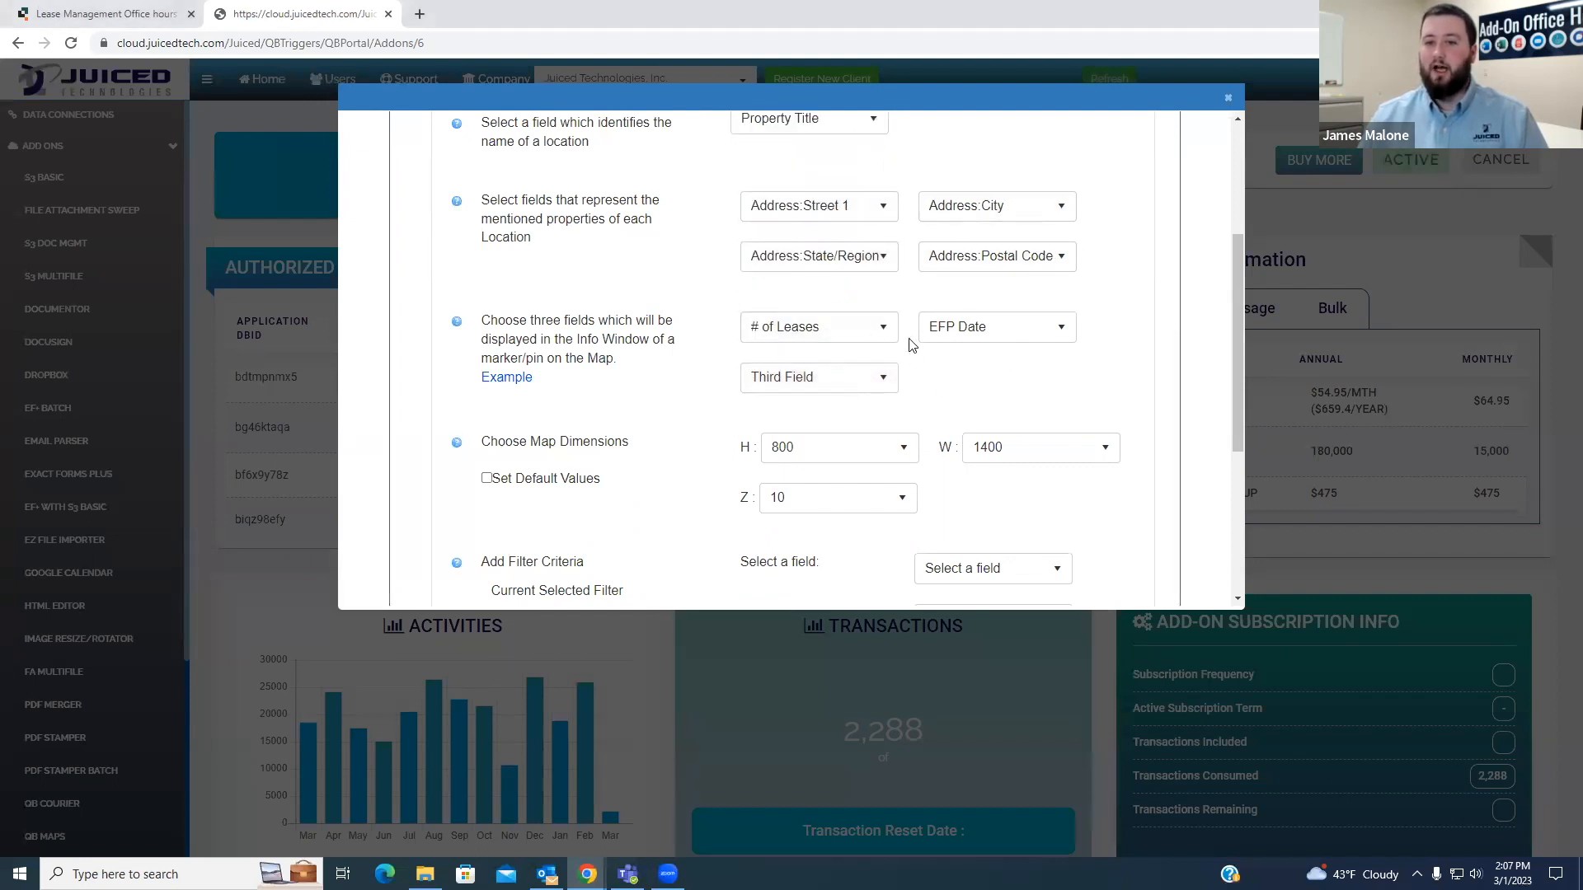
- Set Unit Type as the third field displayed in the marker's info window
left_click(884, 378)
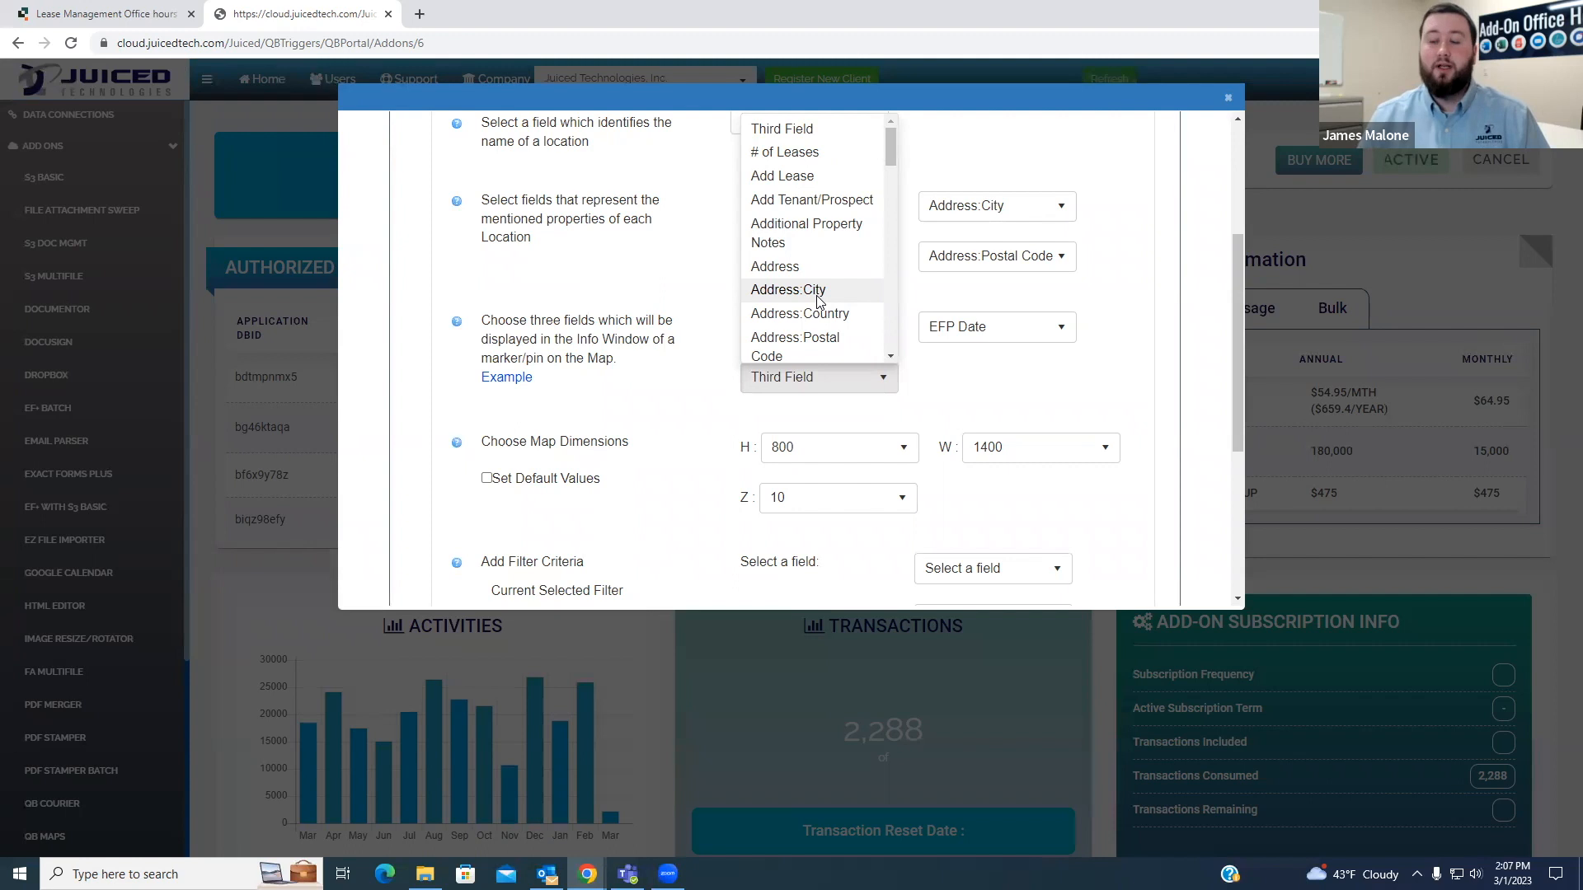
scroll(820, 297, "down", 3)
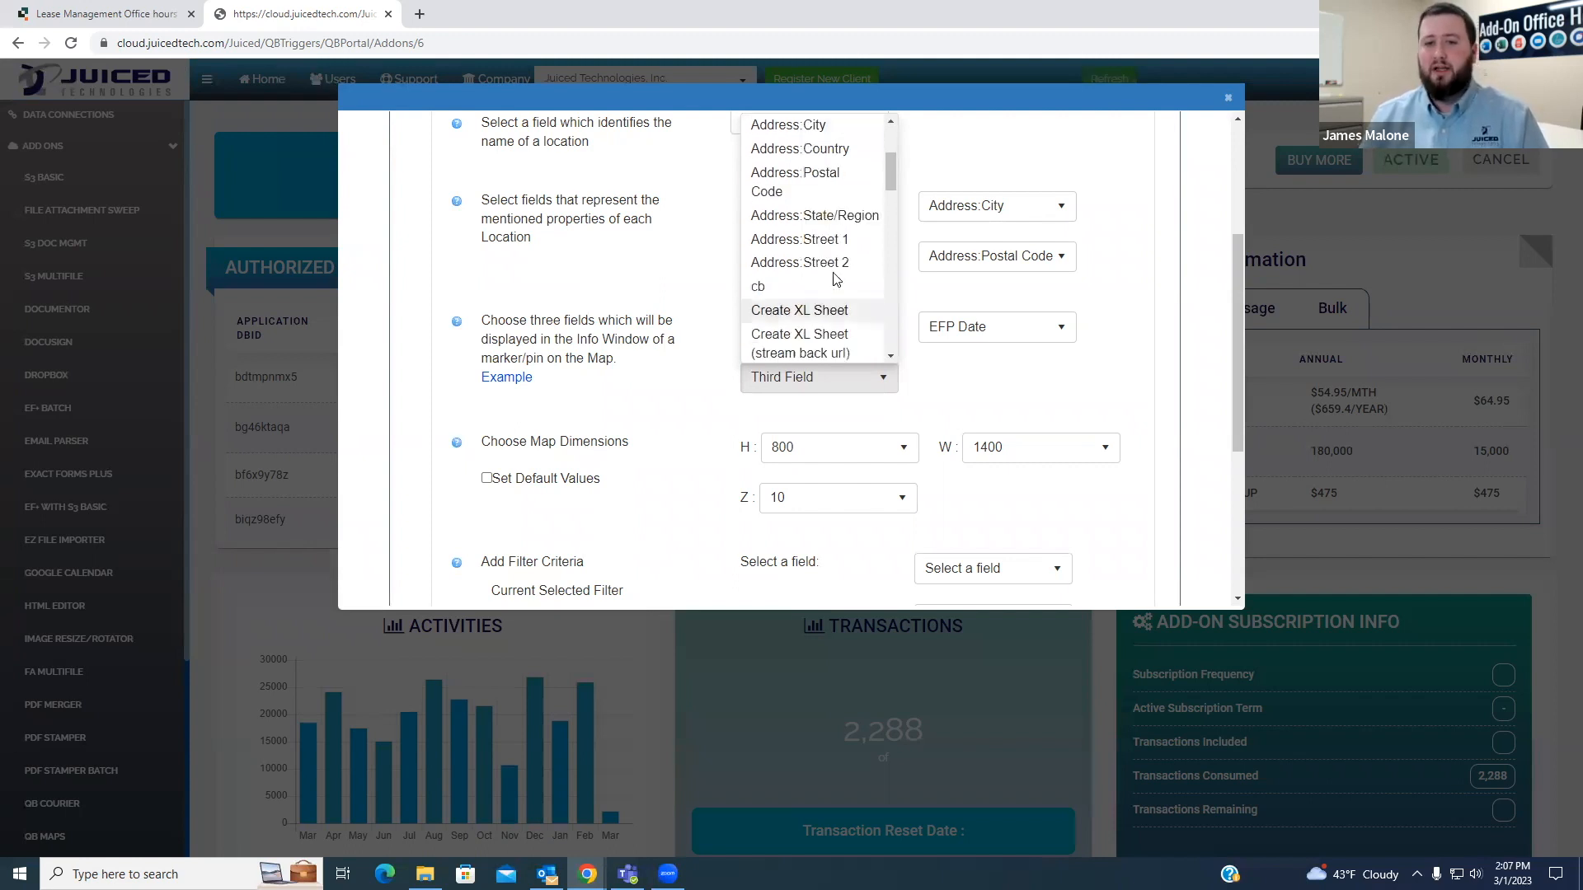
scroll(833, 266, "down", 6)
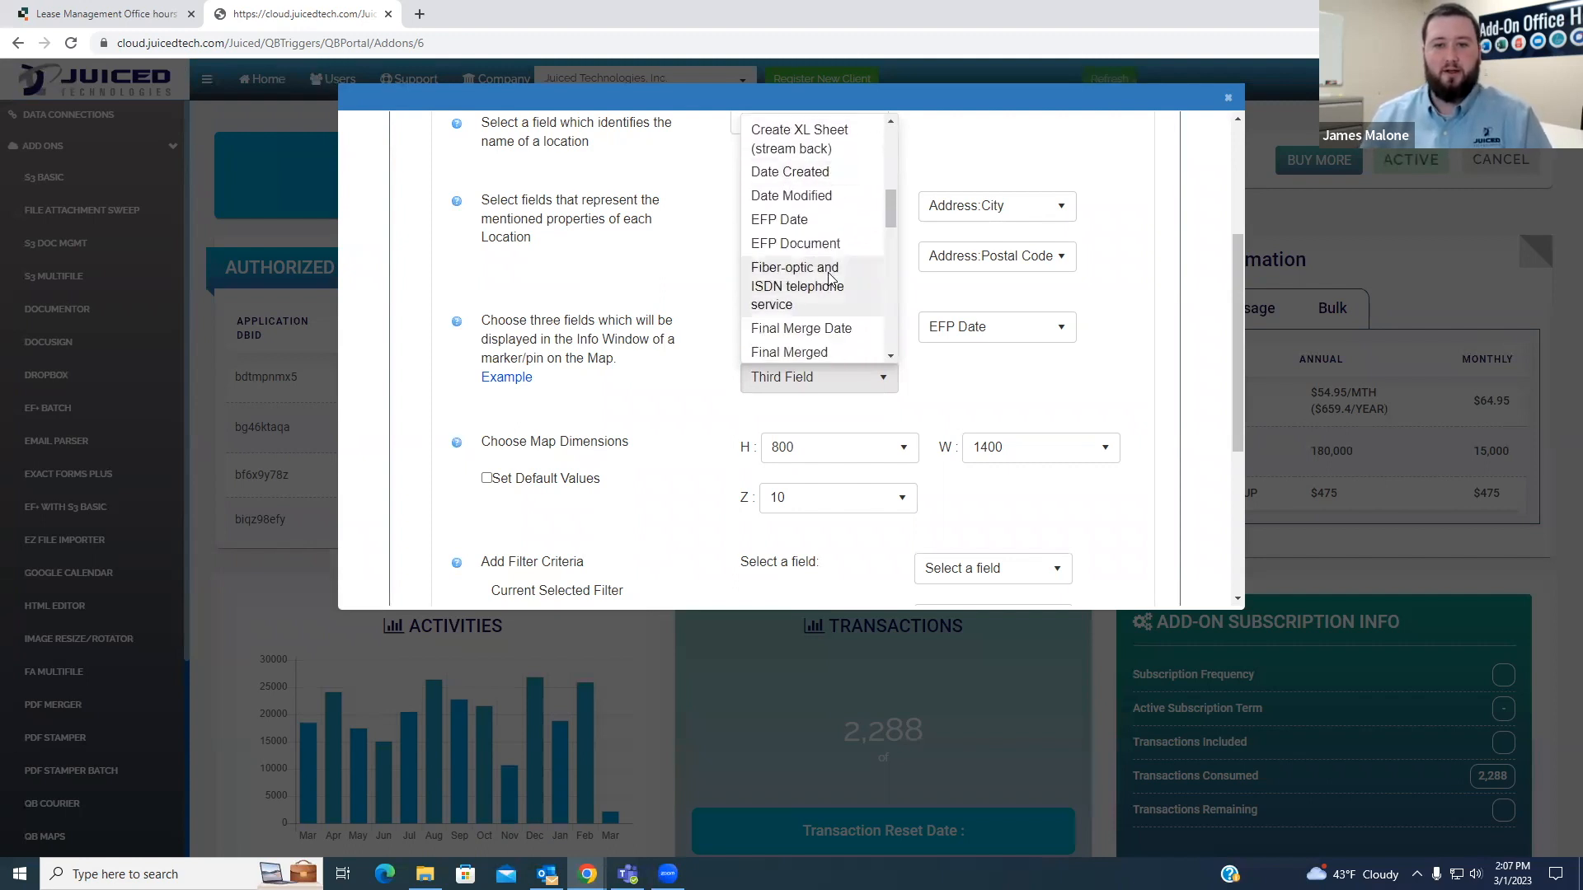
scroll(833, 280, "down", 6)
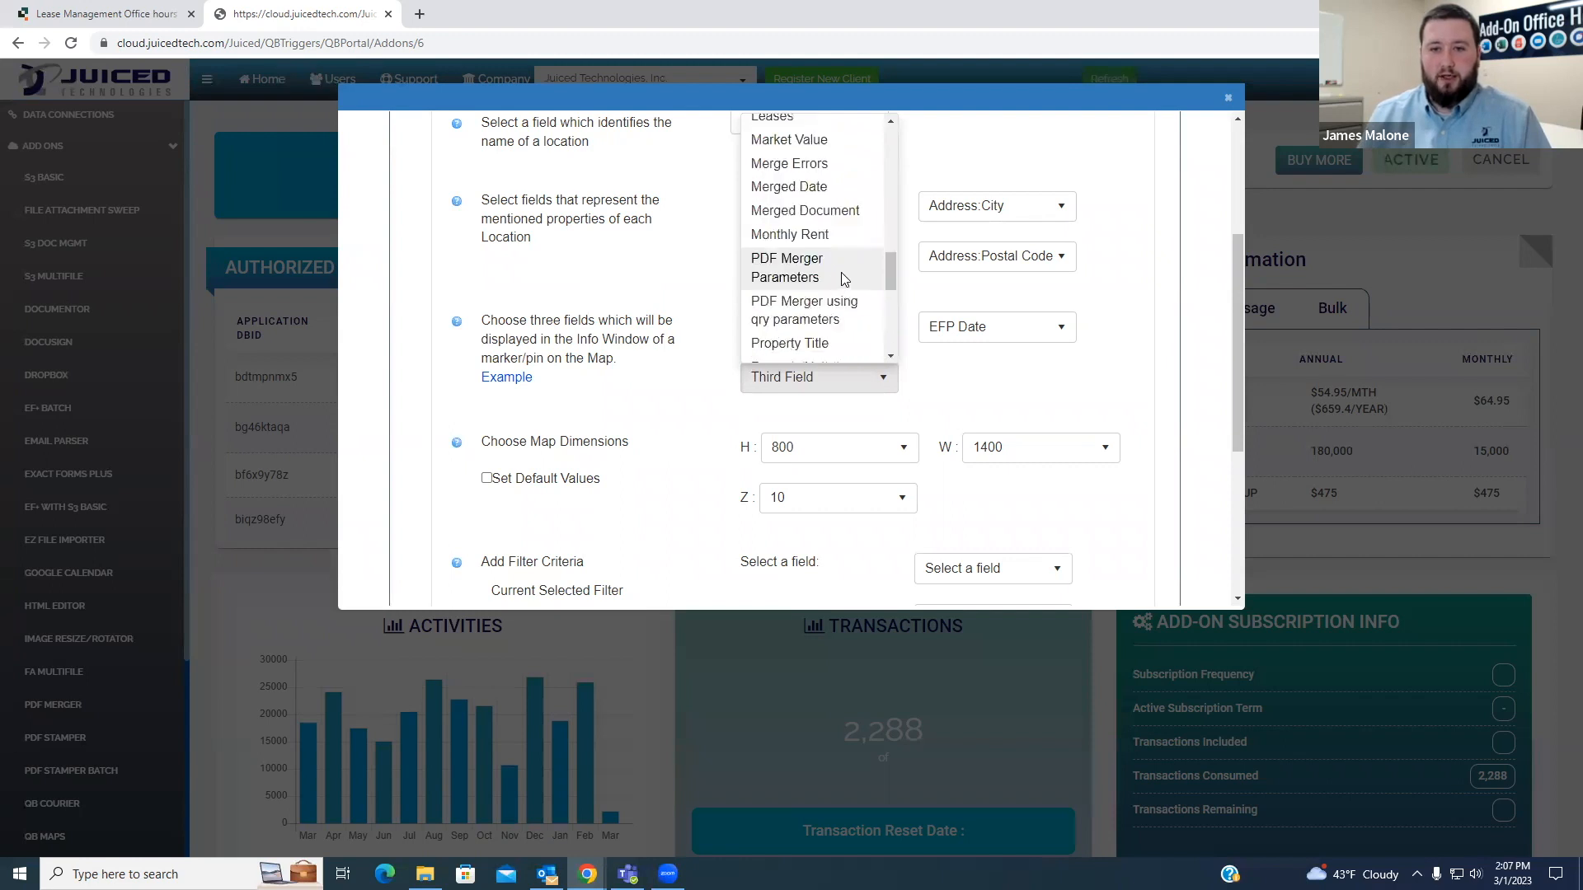
scroll(840, 322, "down", 5)
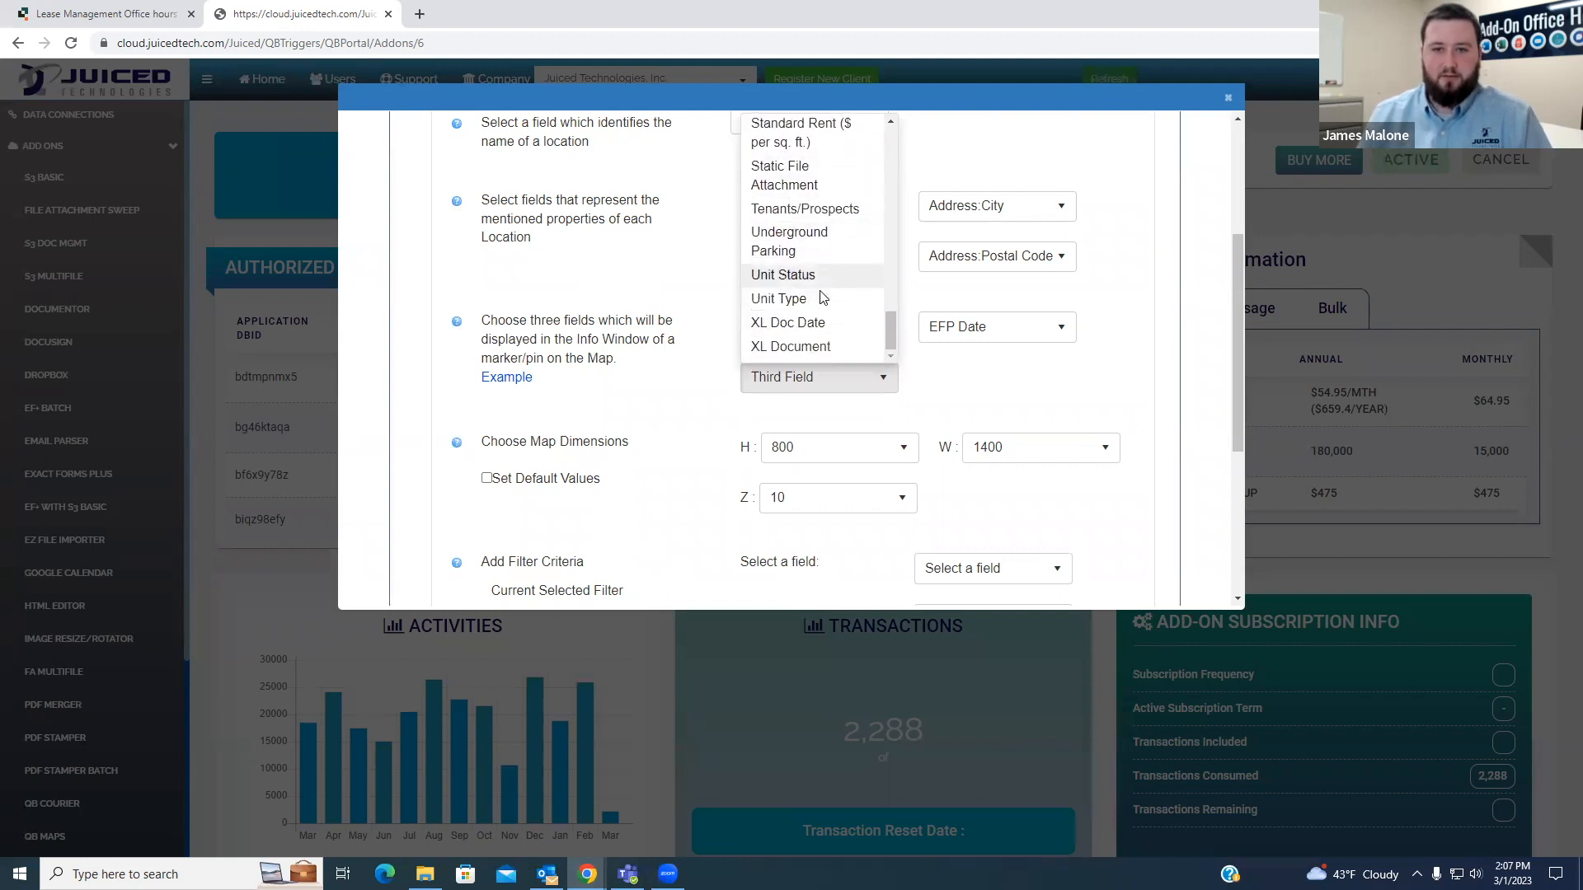
left_click(812, 303)
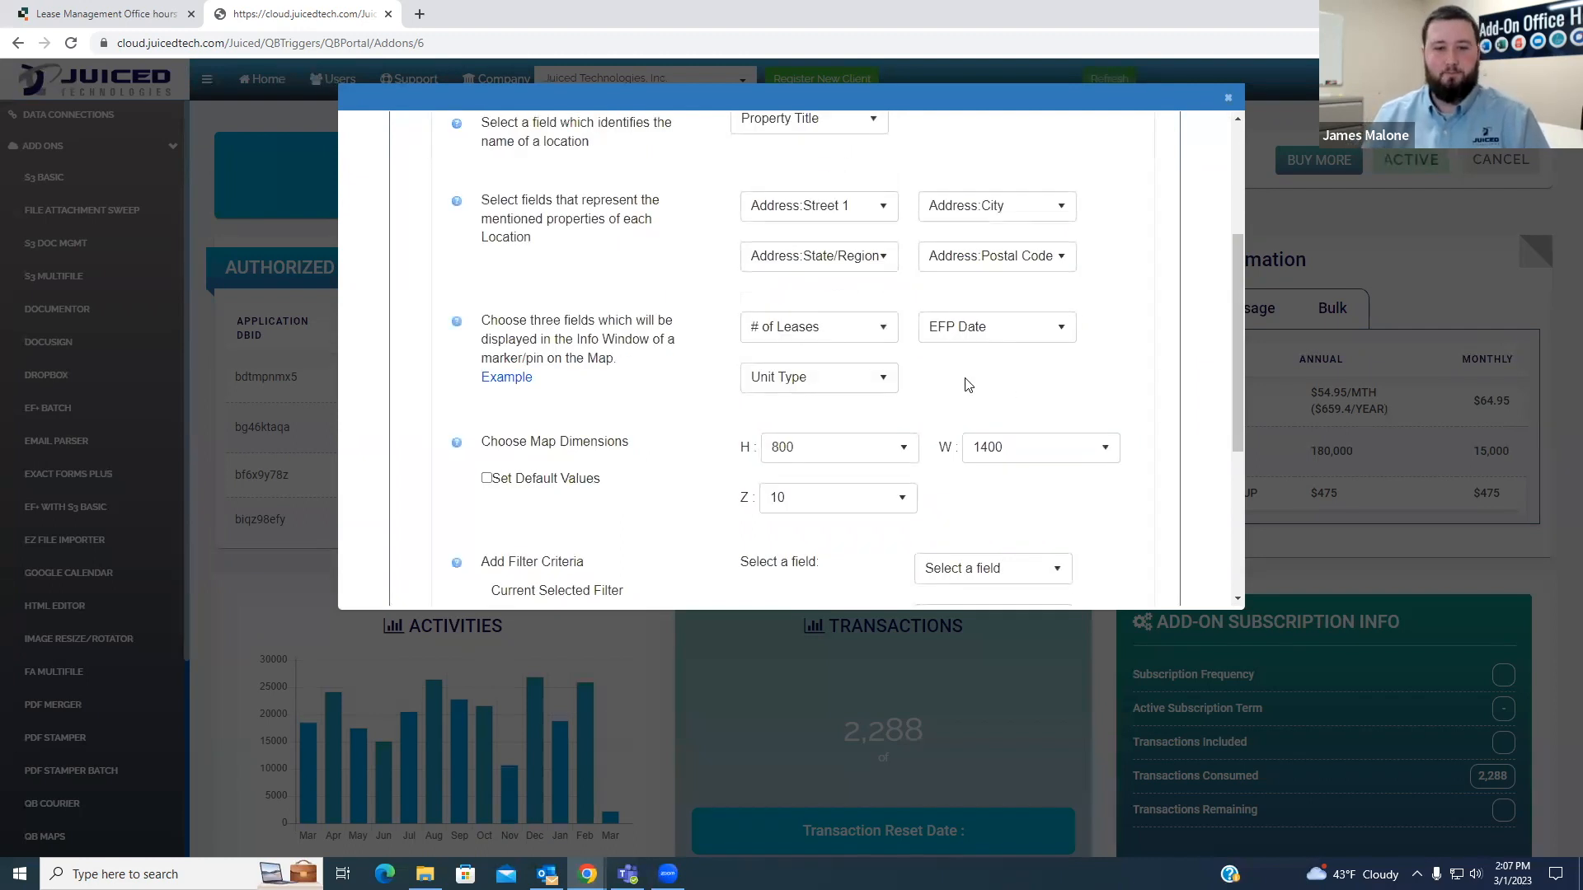
- Review the fields available for the location's street address, including the separate Address components
scroll(969, 387, "down", 2)
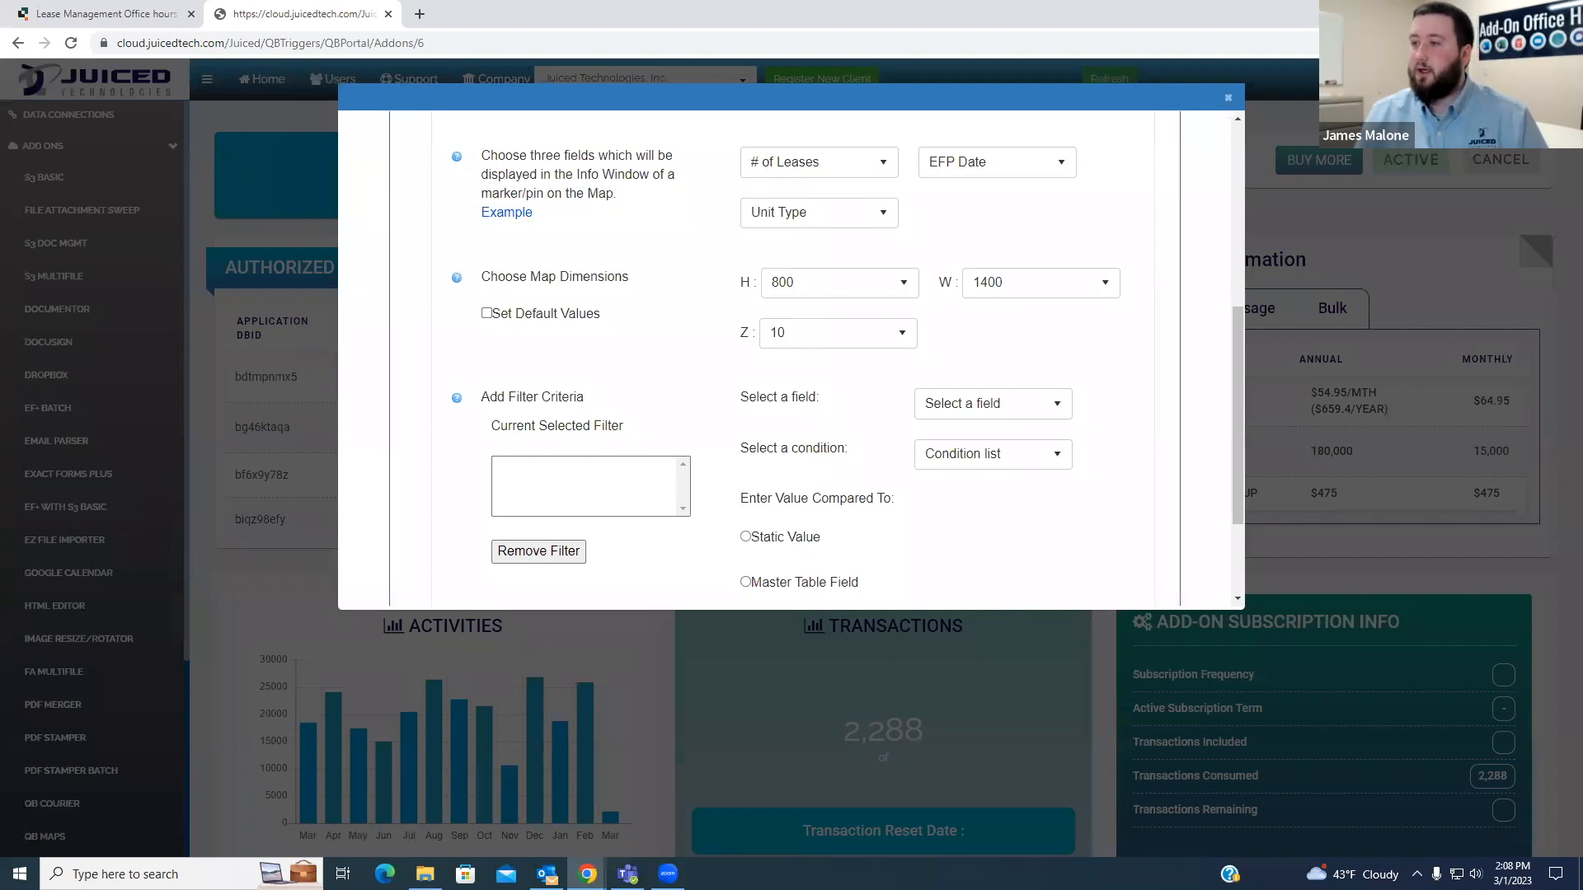
scroll(1166, 338, "up", 4)
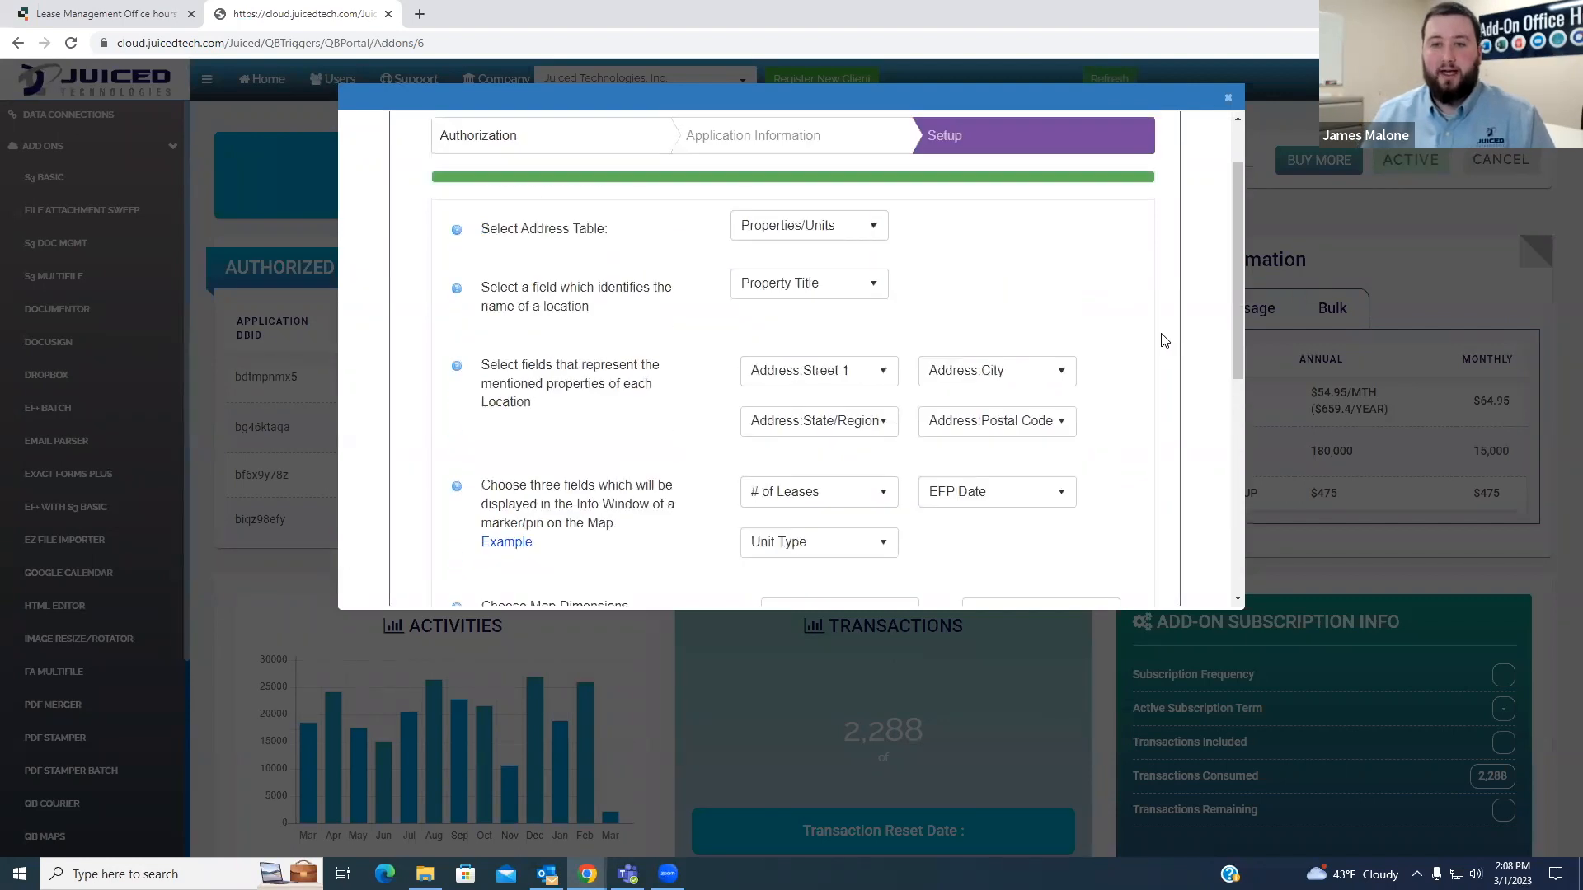
left_click(882, 372)
left_click(983, 311)
left_click(878, 374)
scroll(824, 289, "down", 1)
scroll(918, 276, "up", 2)
scroll(840, 317, "up", 1)
scroll(837, 317, "up", 2)
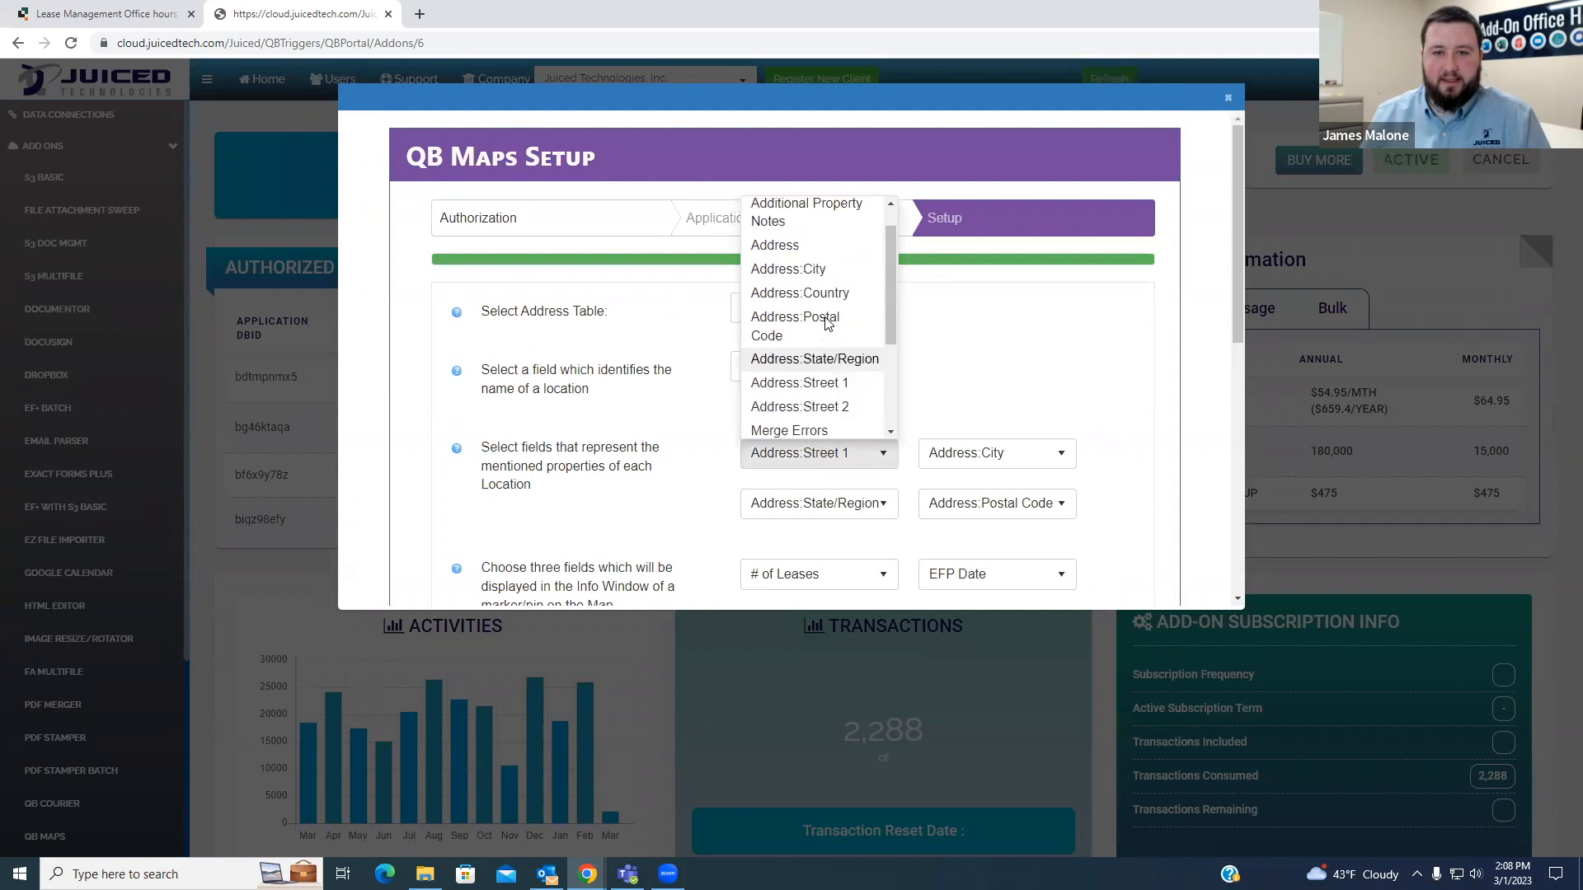
scroll(821, 306, "down", 1)
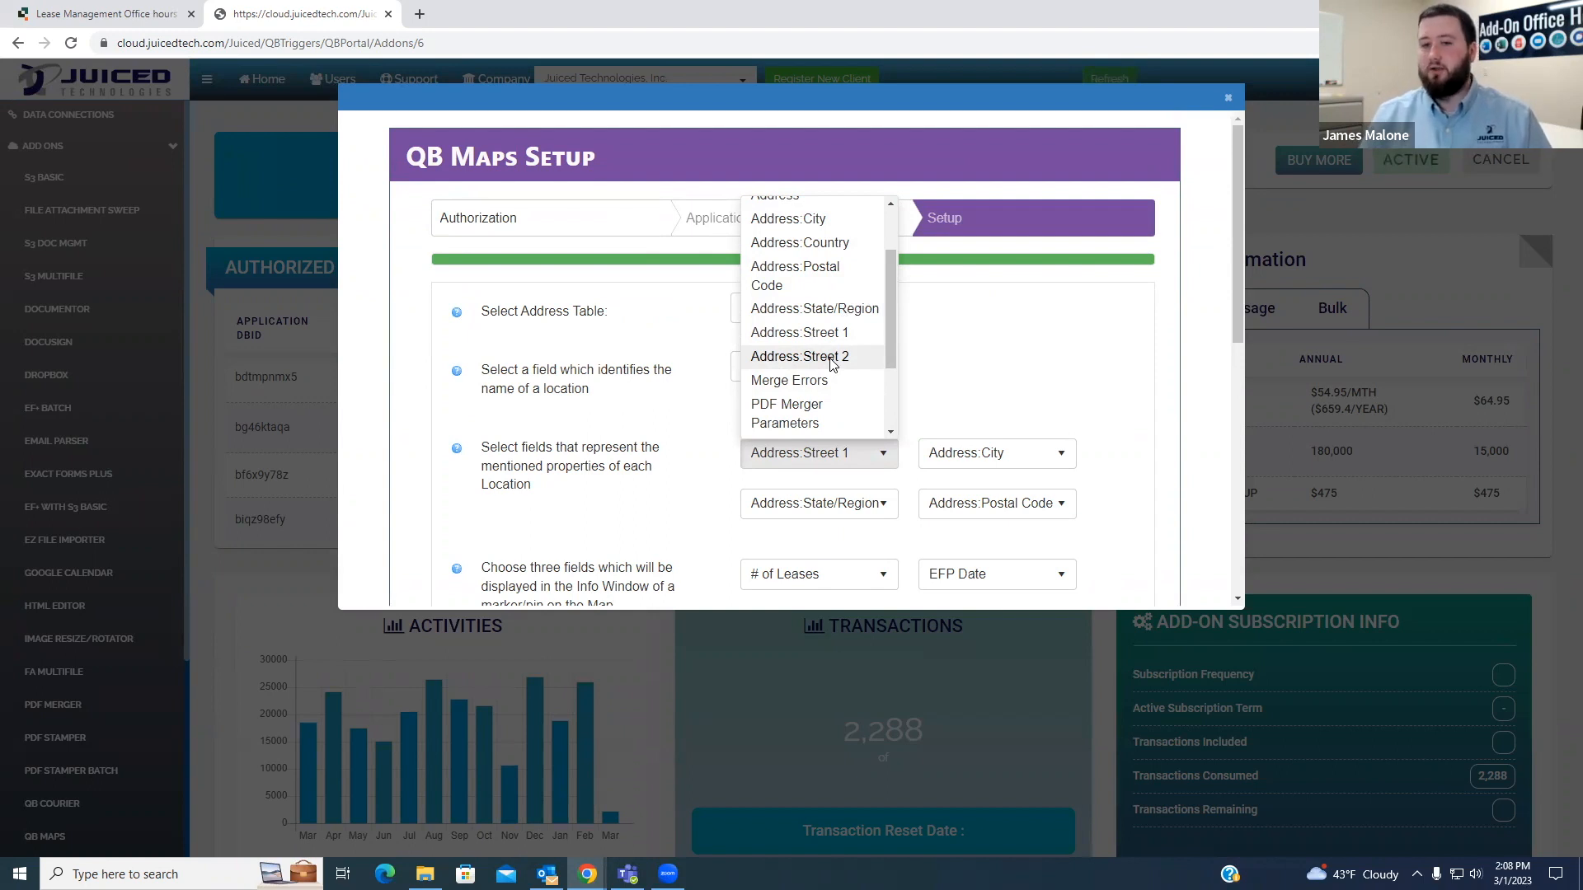
left_click(940, 364)
- Review the map dimension and filter criteria settings, and check the Properties/Units records in the Lease Management app
scroll(927, 338, "down", 2)
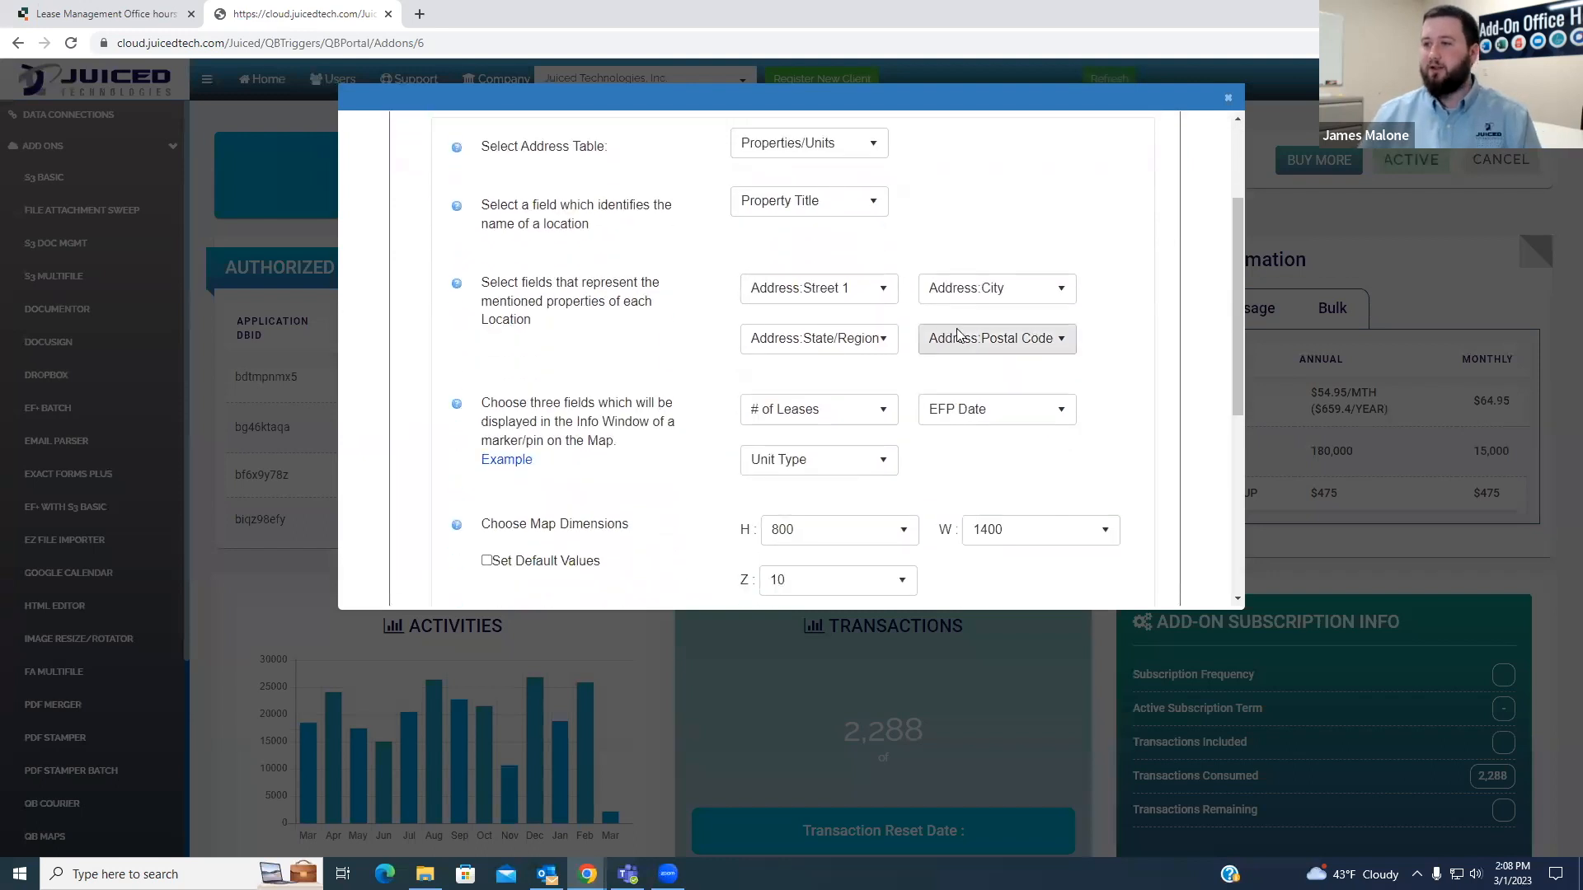
scroll(917, 472, "down", 3)
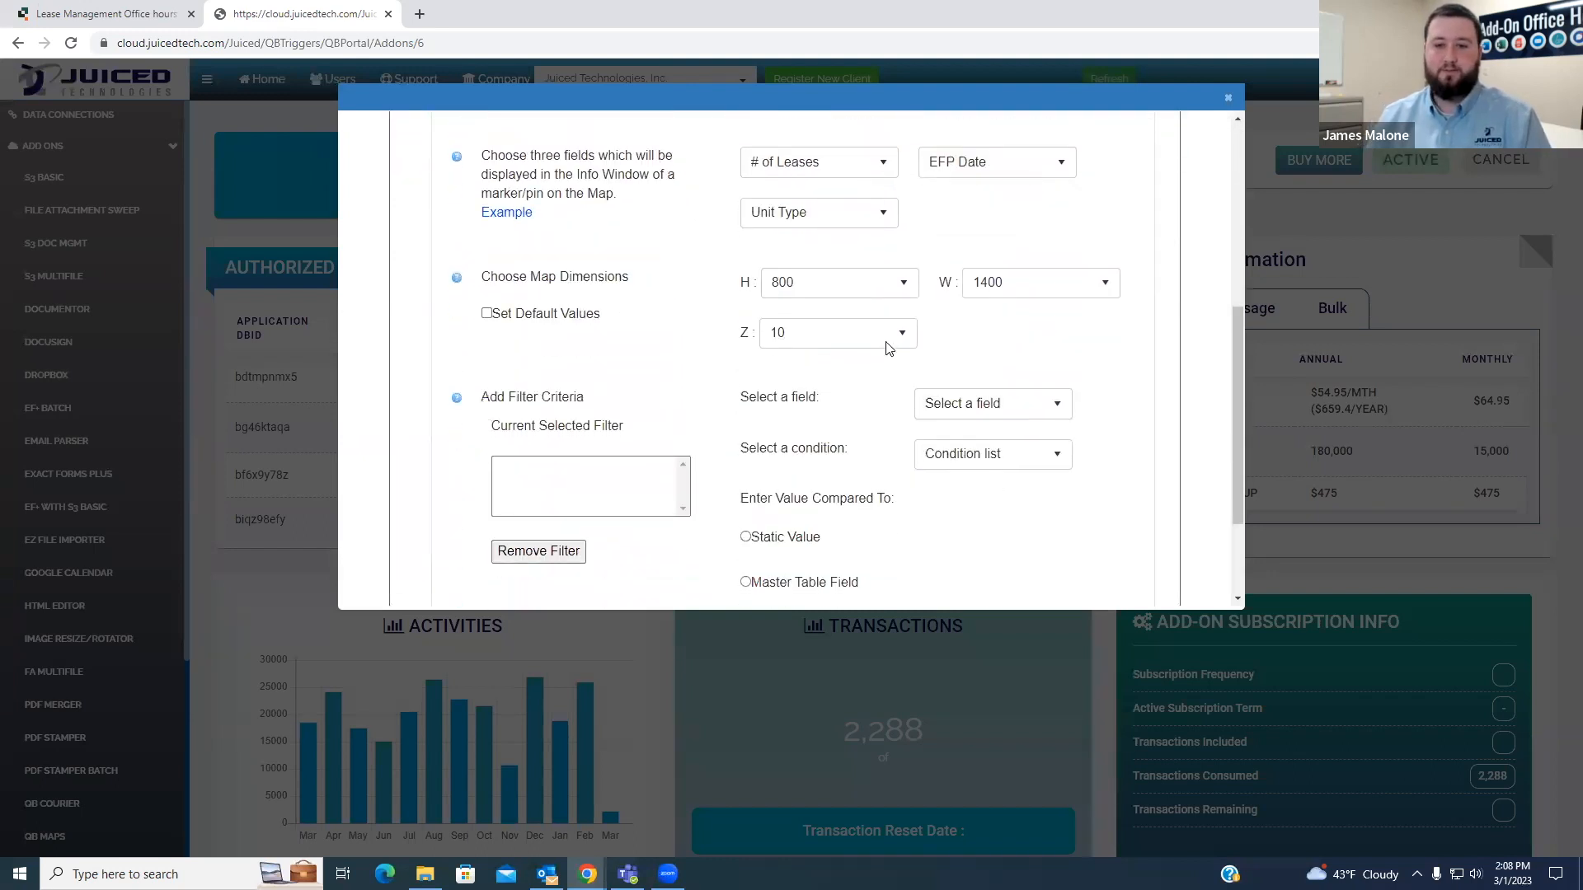
left_click_drag(483, 273, 650, 279)
left_click(659, 292)
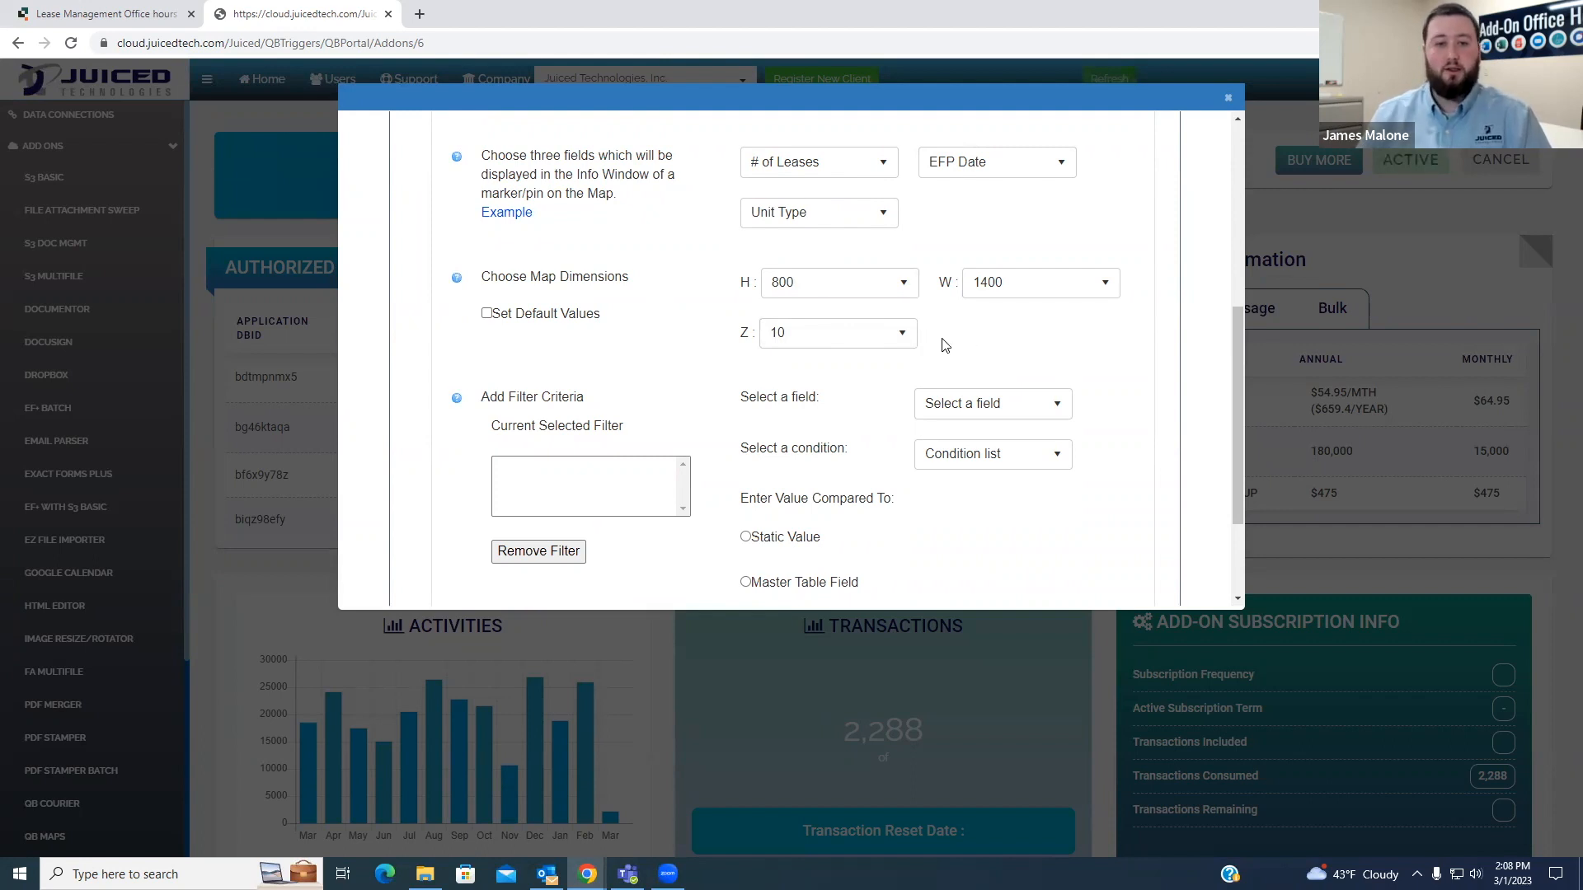
scroll(884, 348, "down", 1)
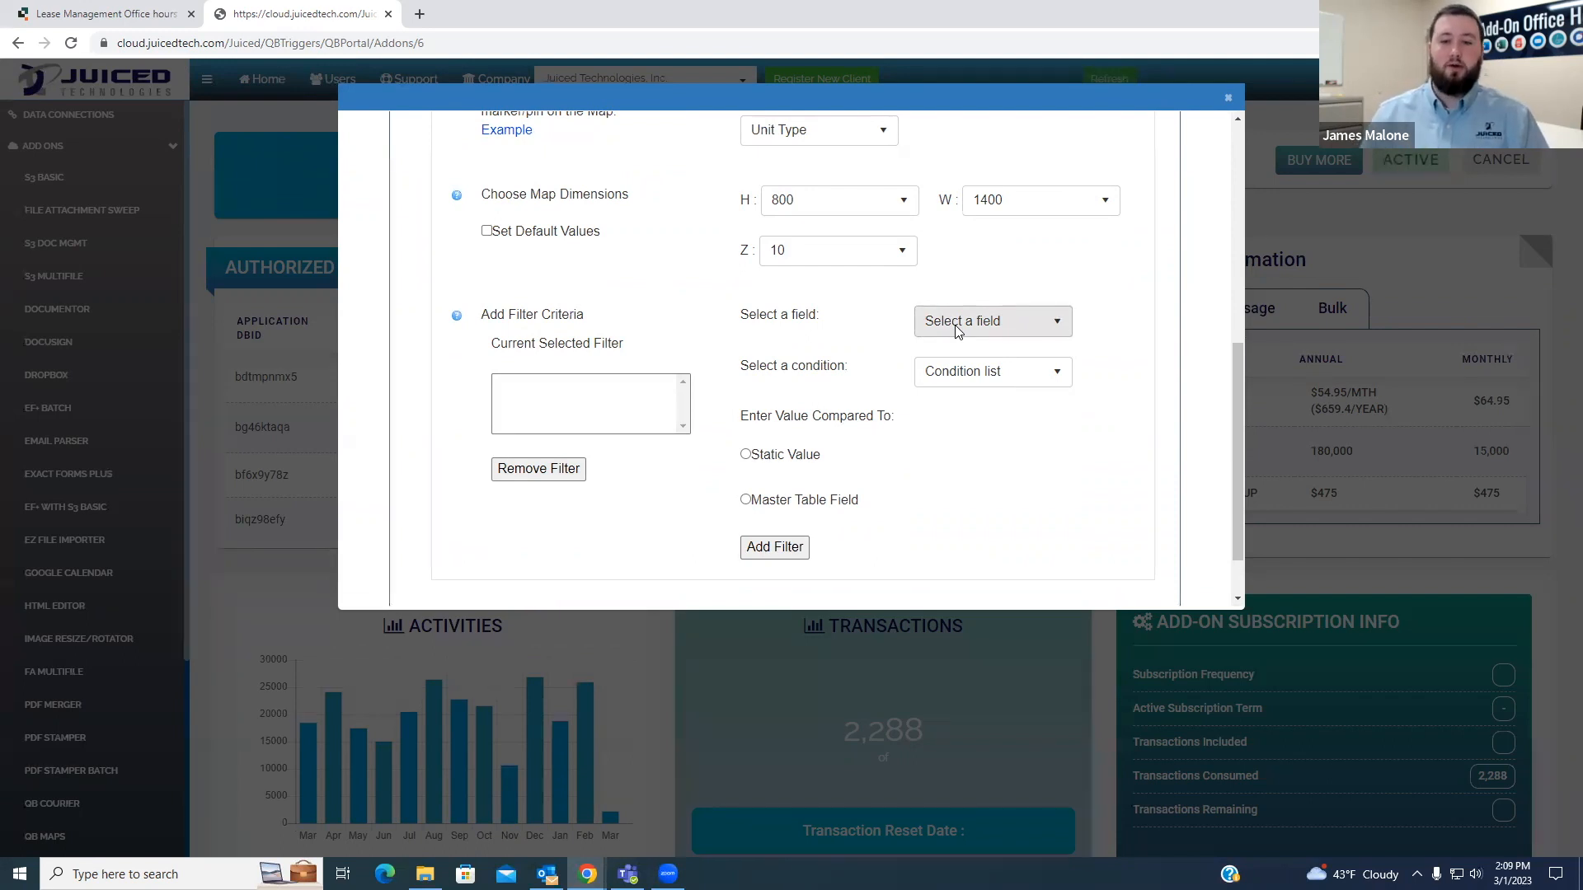
key("ctrl+shift+Tab")
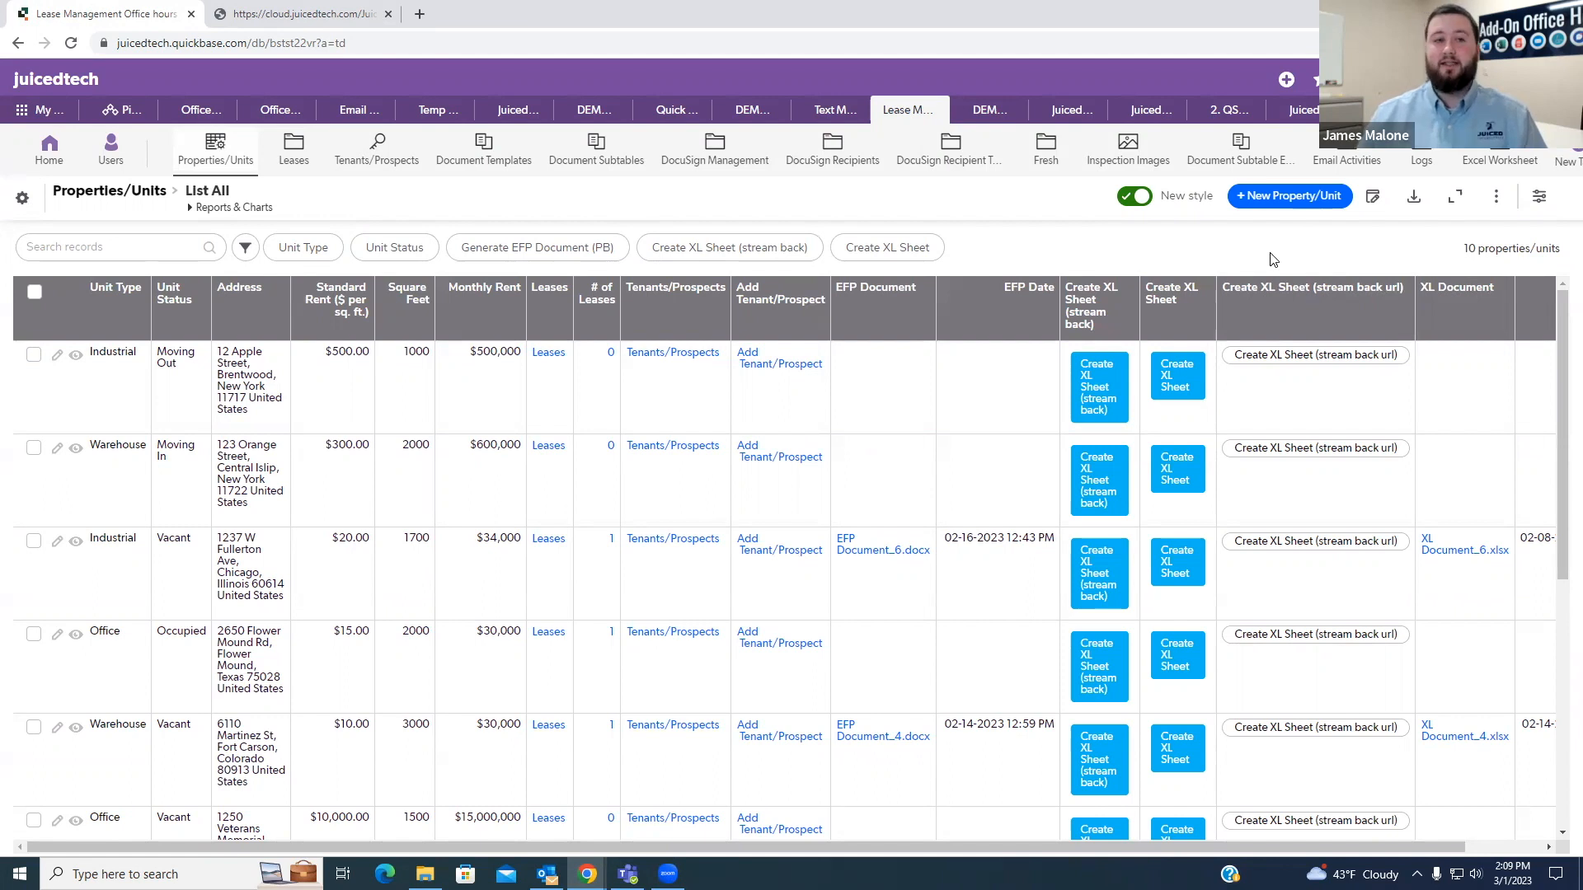
left_click(259, 12)
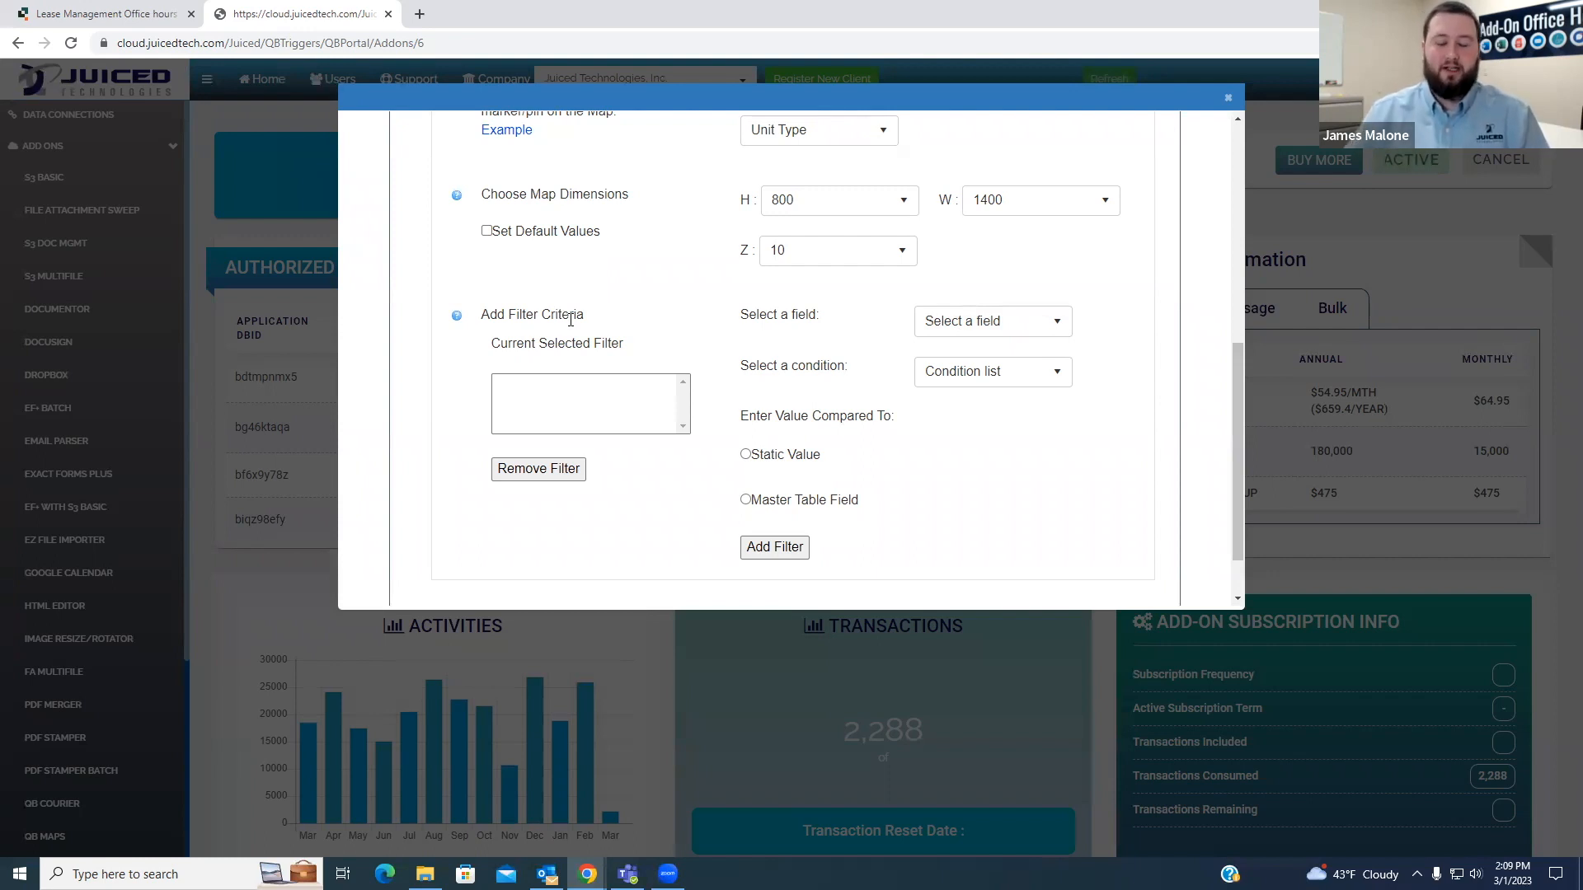
- Choose Property/Unit # as the field for the map's filter criteria
left_click(968, 329)
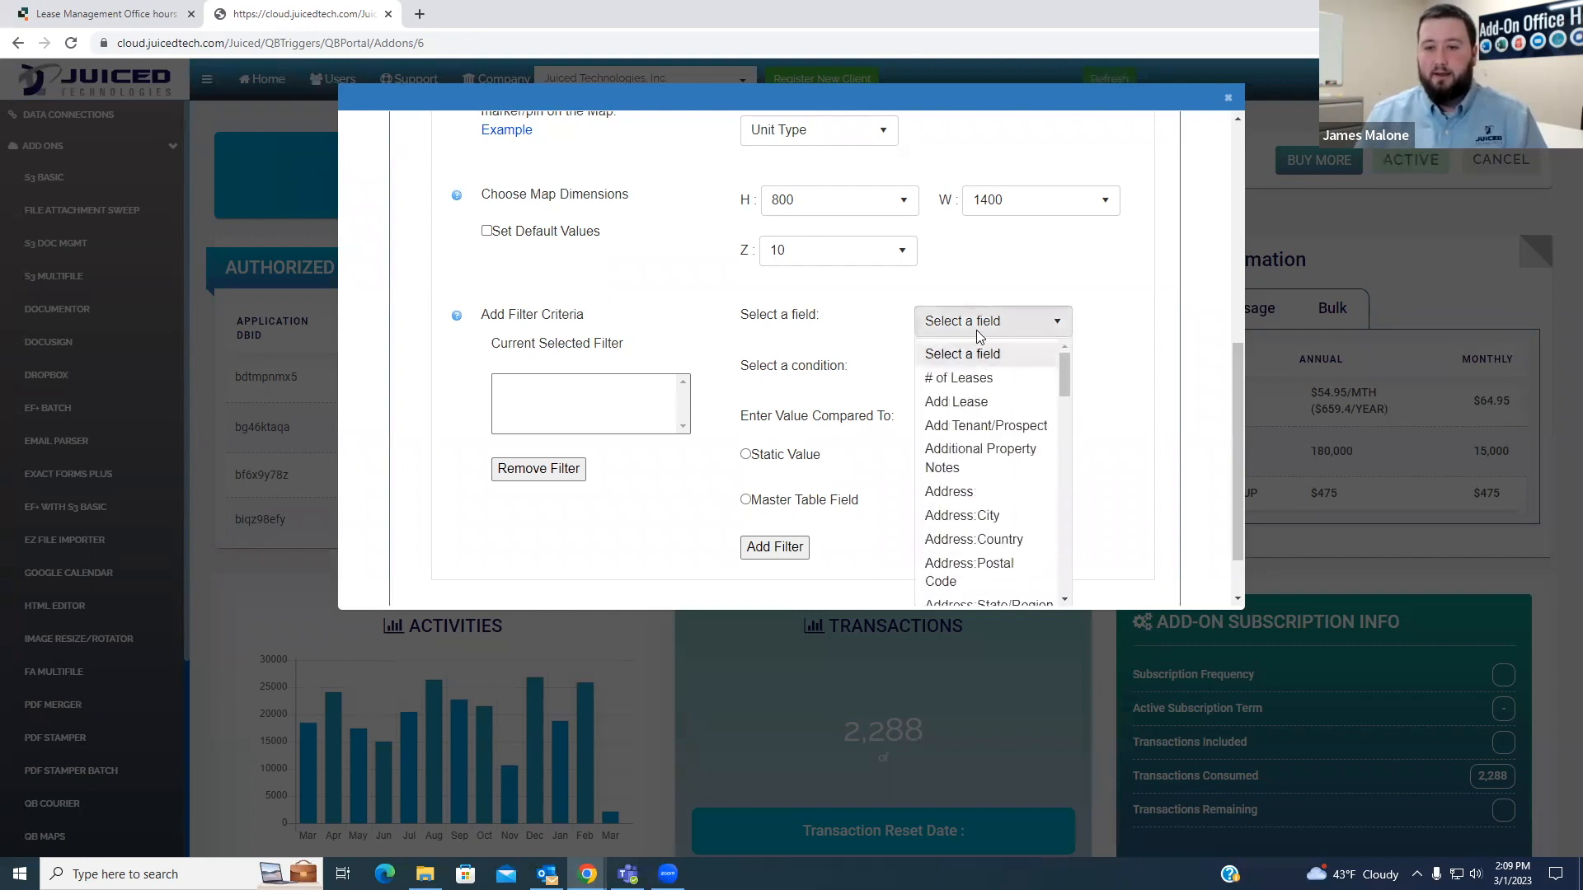
scroll(996, 453, "down", 6)
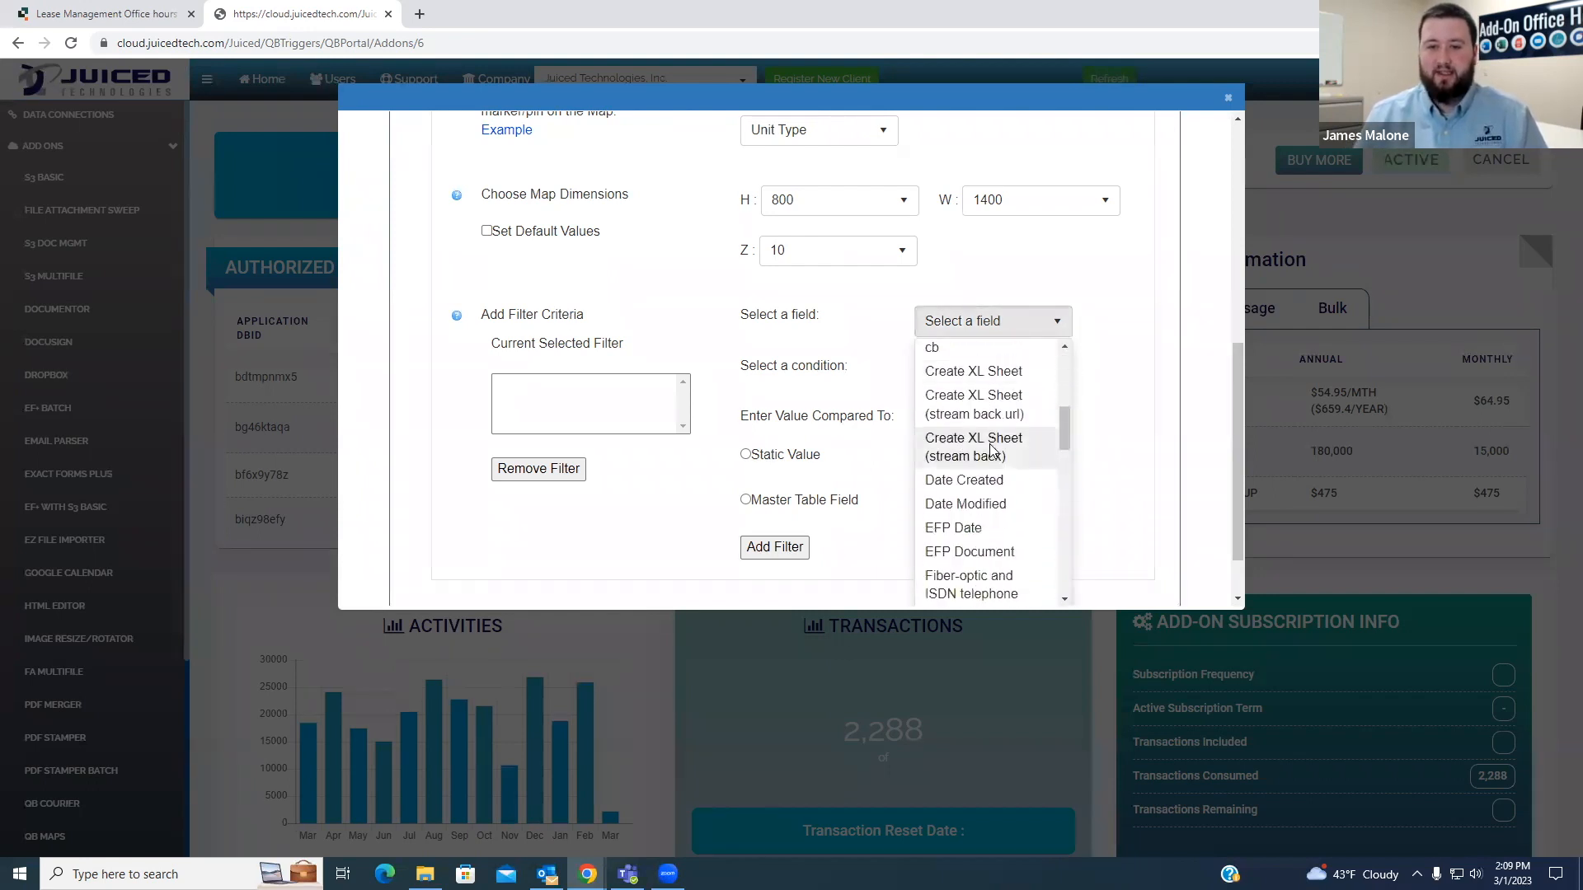
scroll(992, 471, "down", 3)
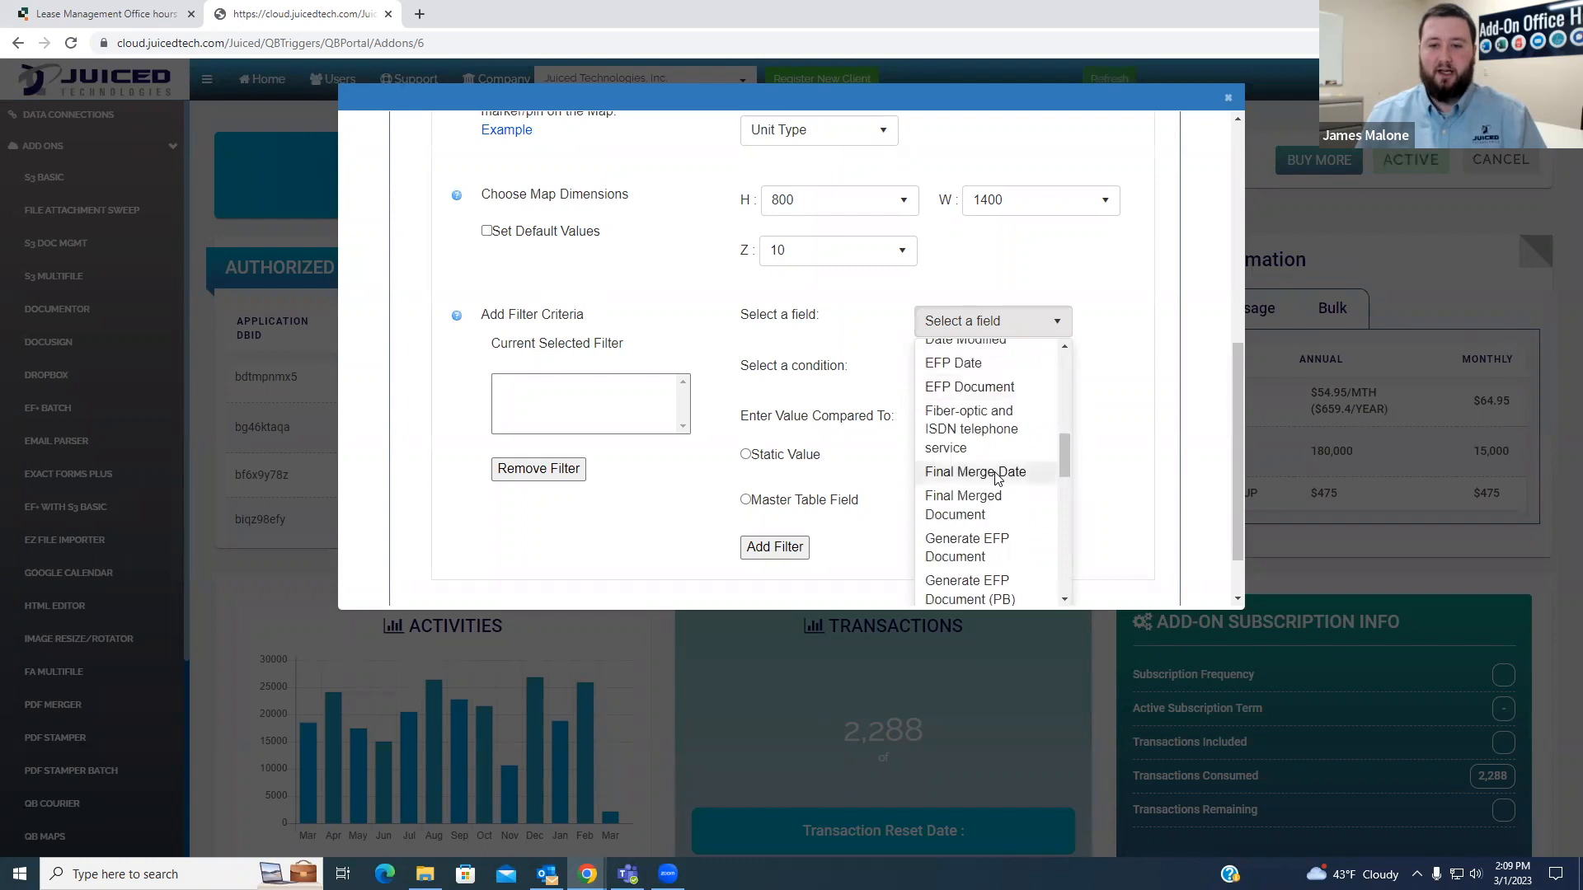
scroll(998, 478, "down", 2)
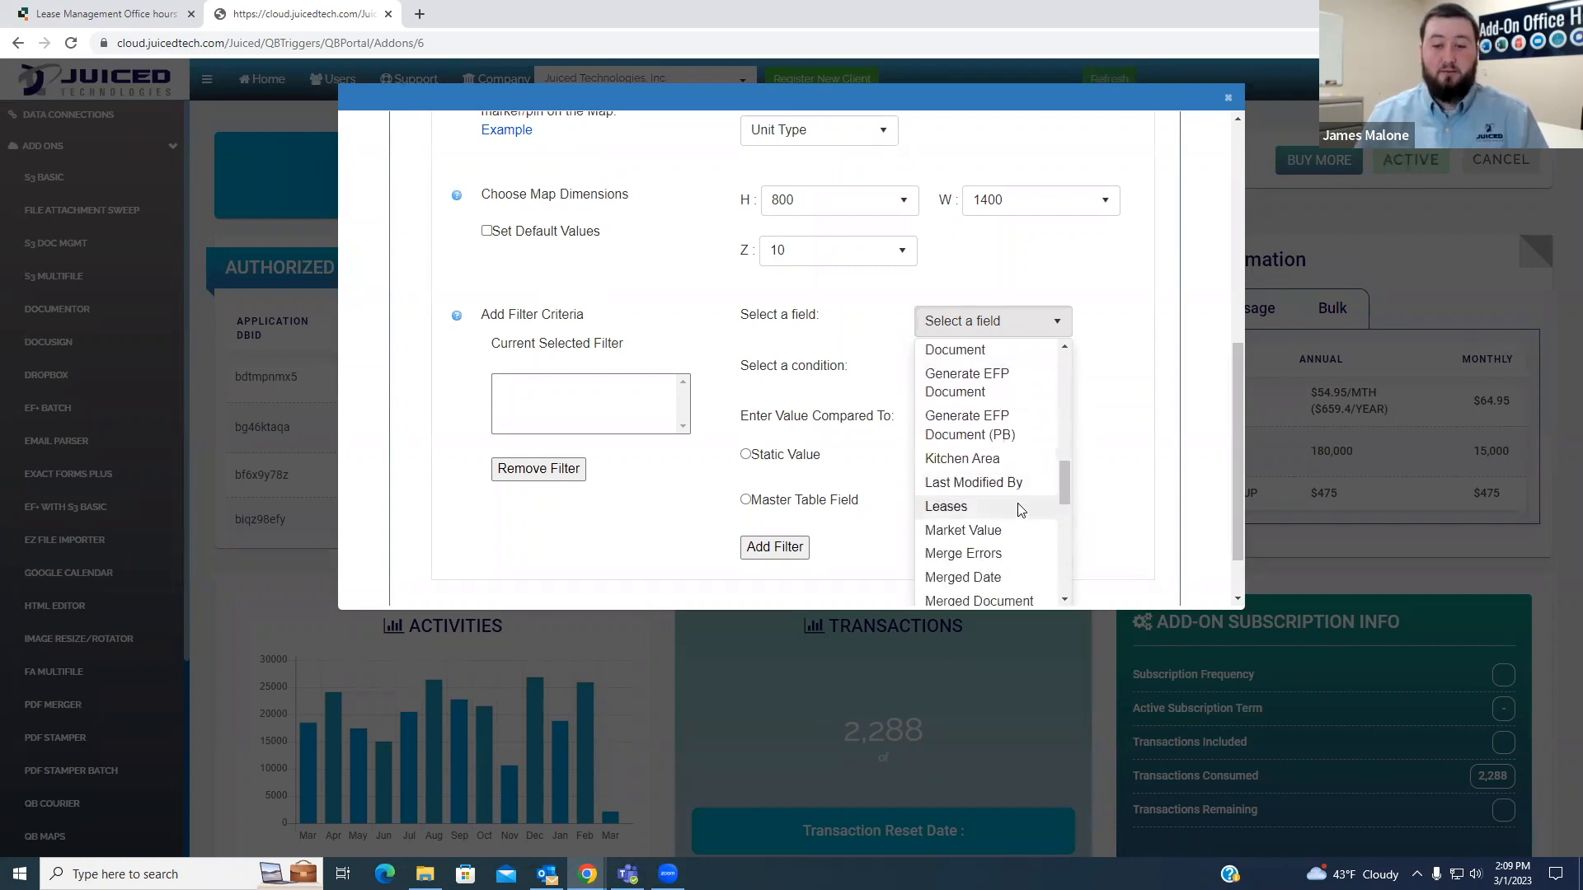
scroll(1020, 507, "down", 5)
scroll(1014, 519, "down", 5)
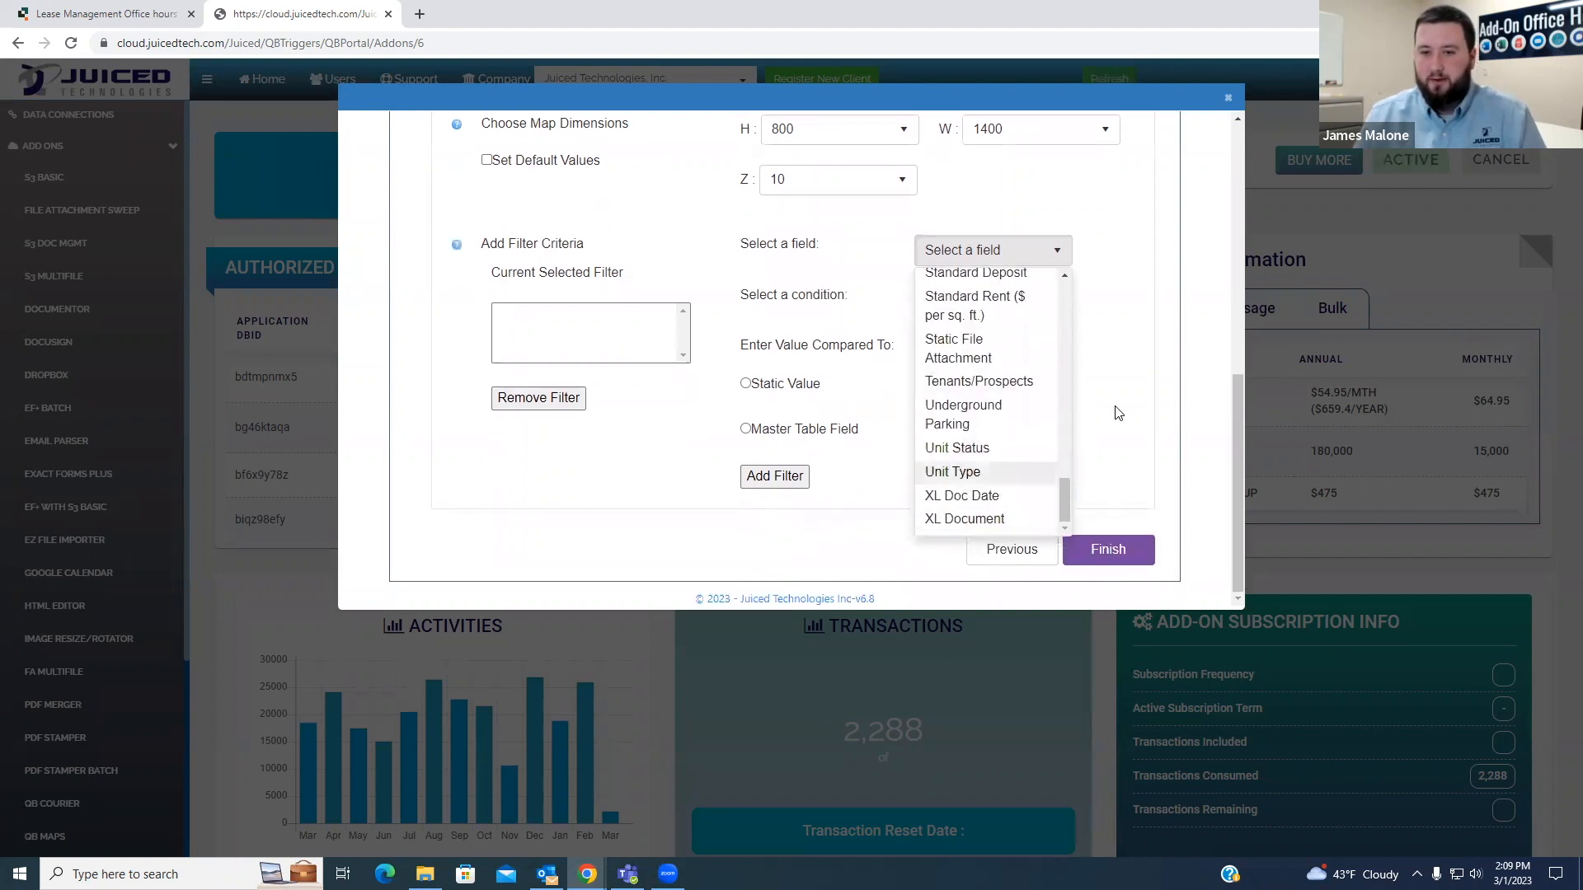
scroll(1118, 412, "up", 1)
scroll(998, 462, "up", 2)
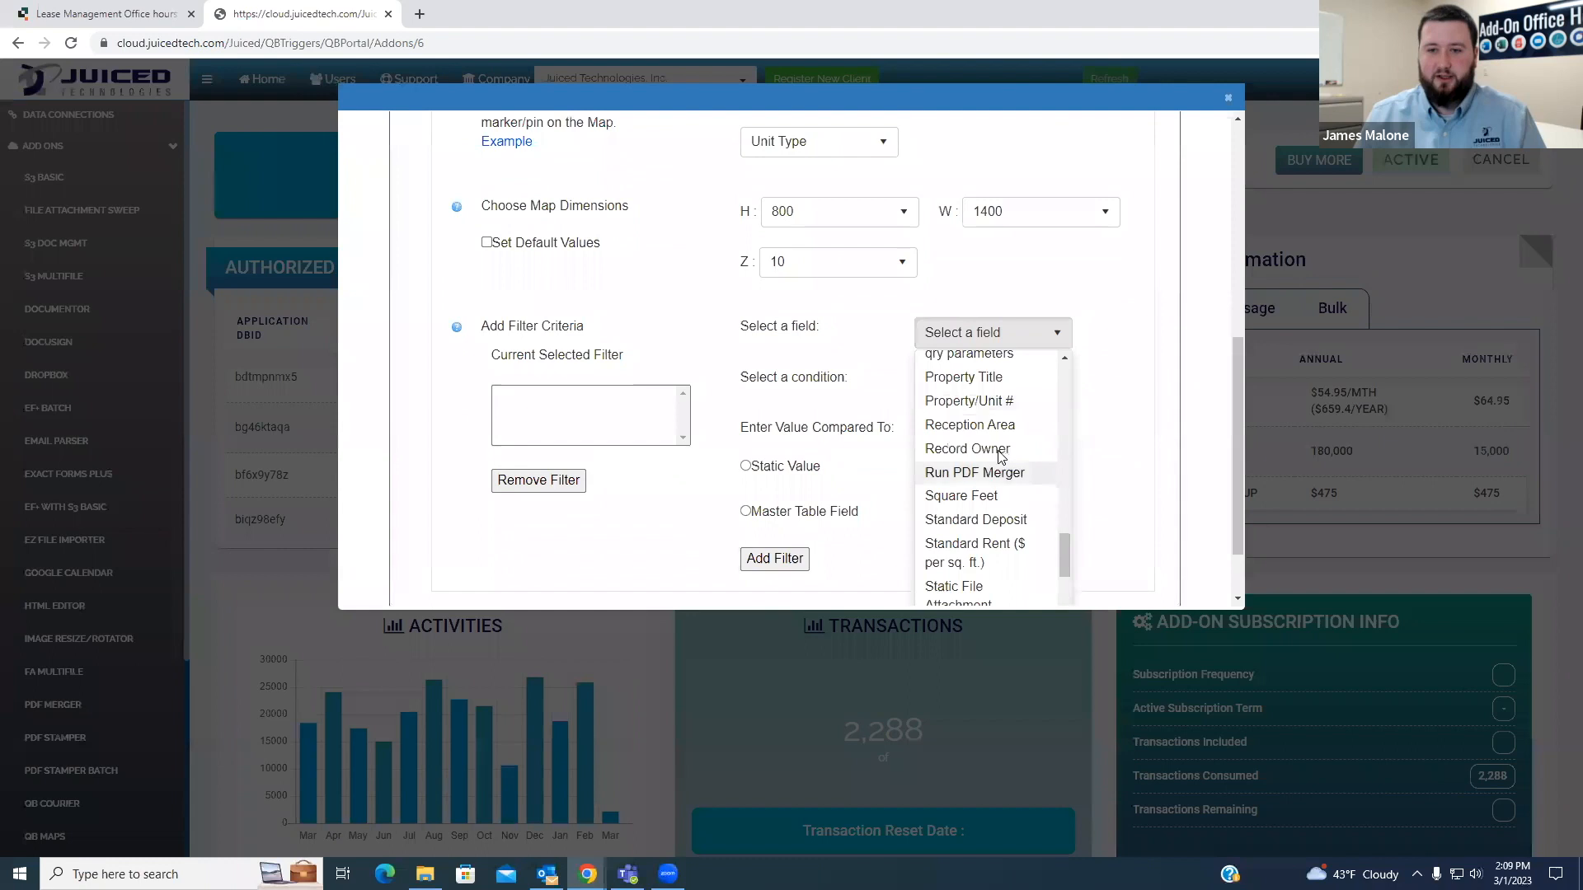
scroll(1011, 474, "up", 1)
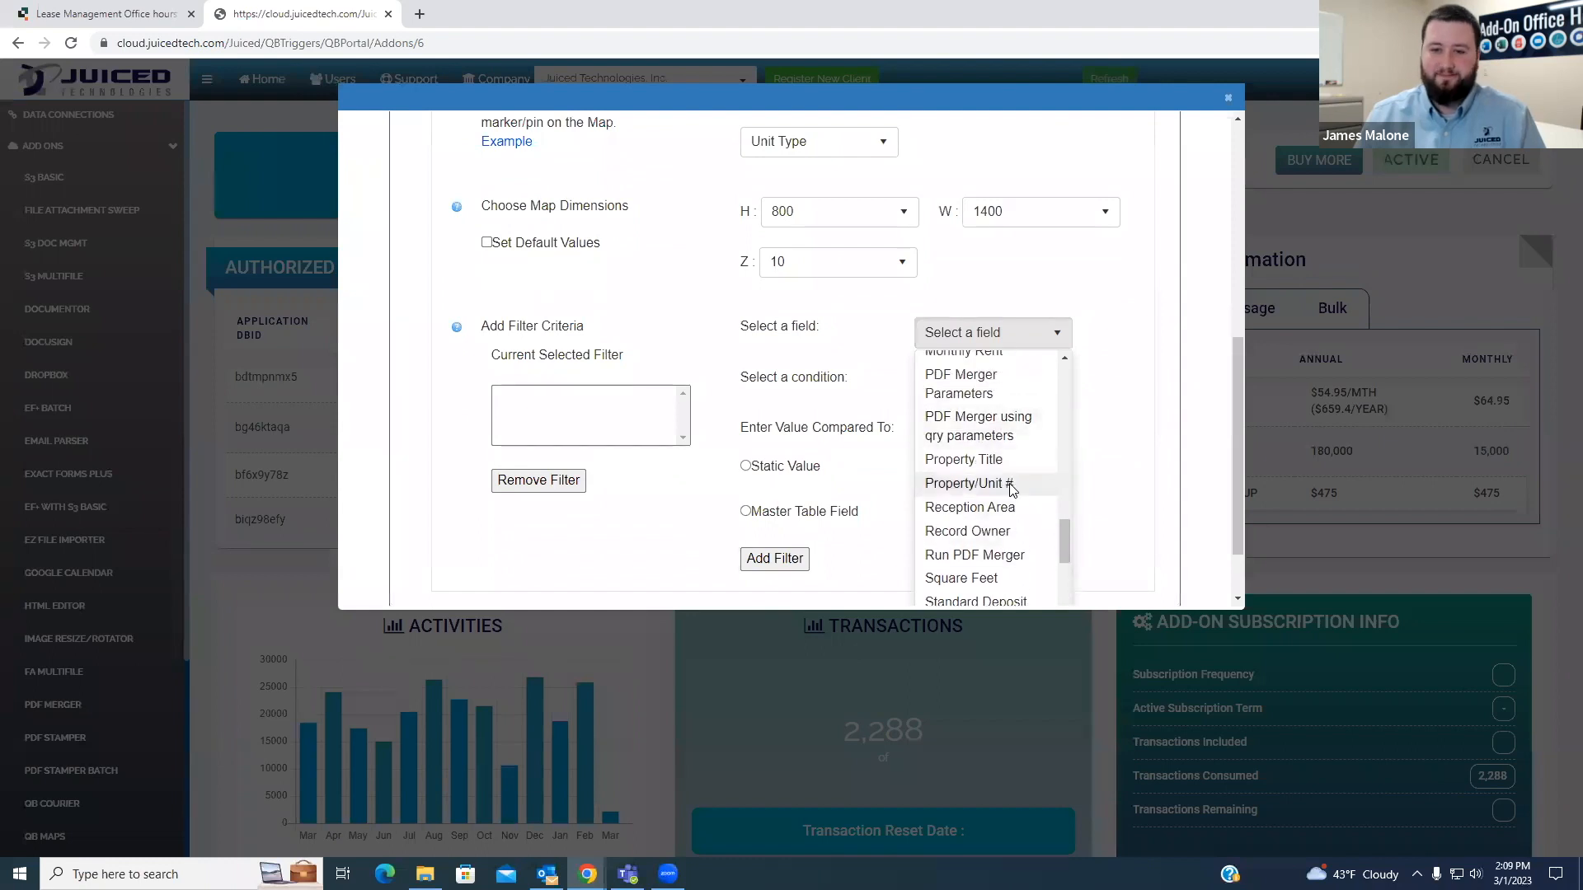
left_click(1011, 488)
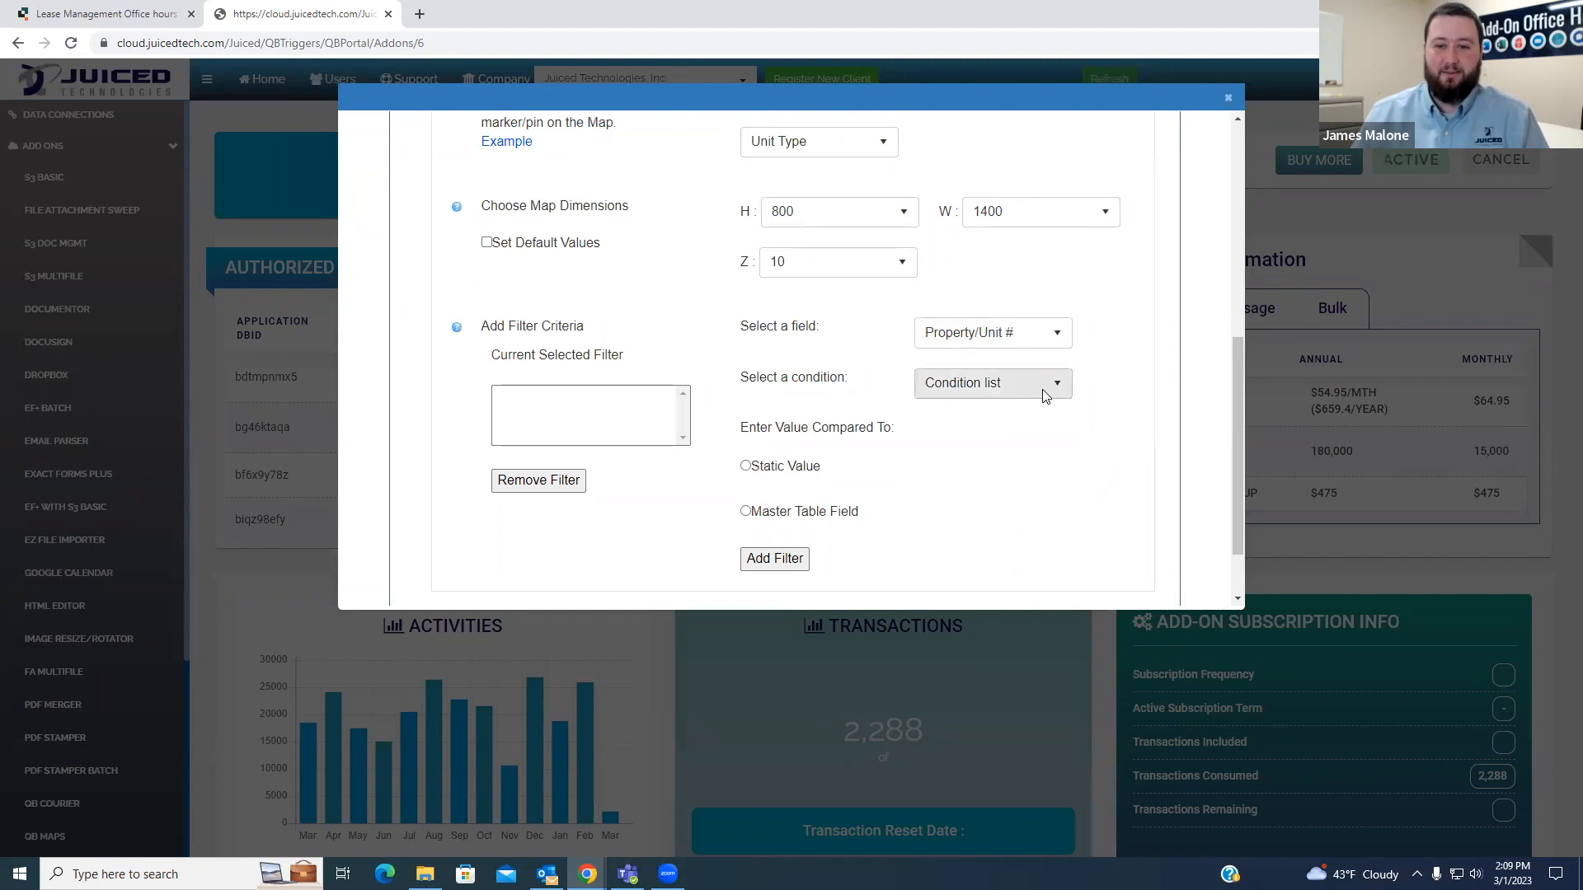
- Set the filter condition to Is not with a static value of 0 and add the filter
left_click(1010, 399)
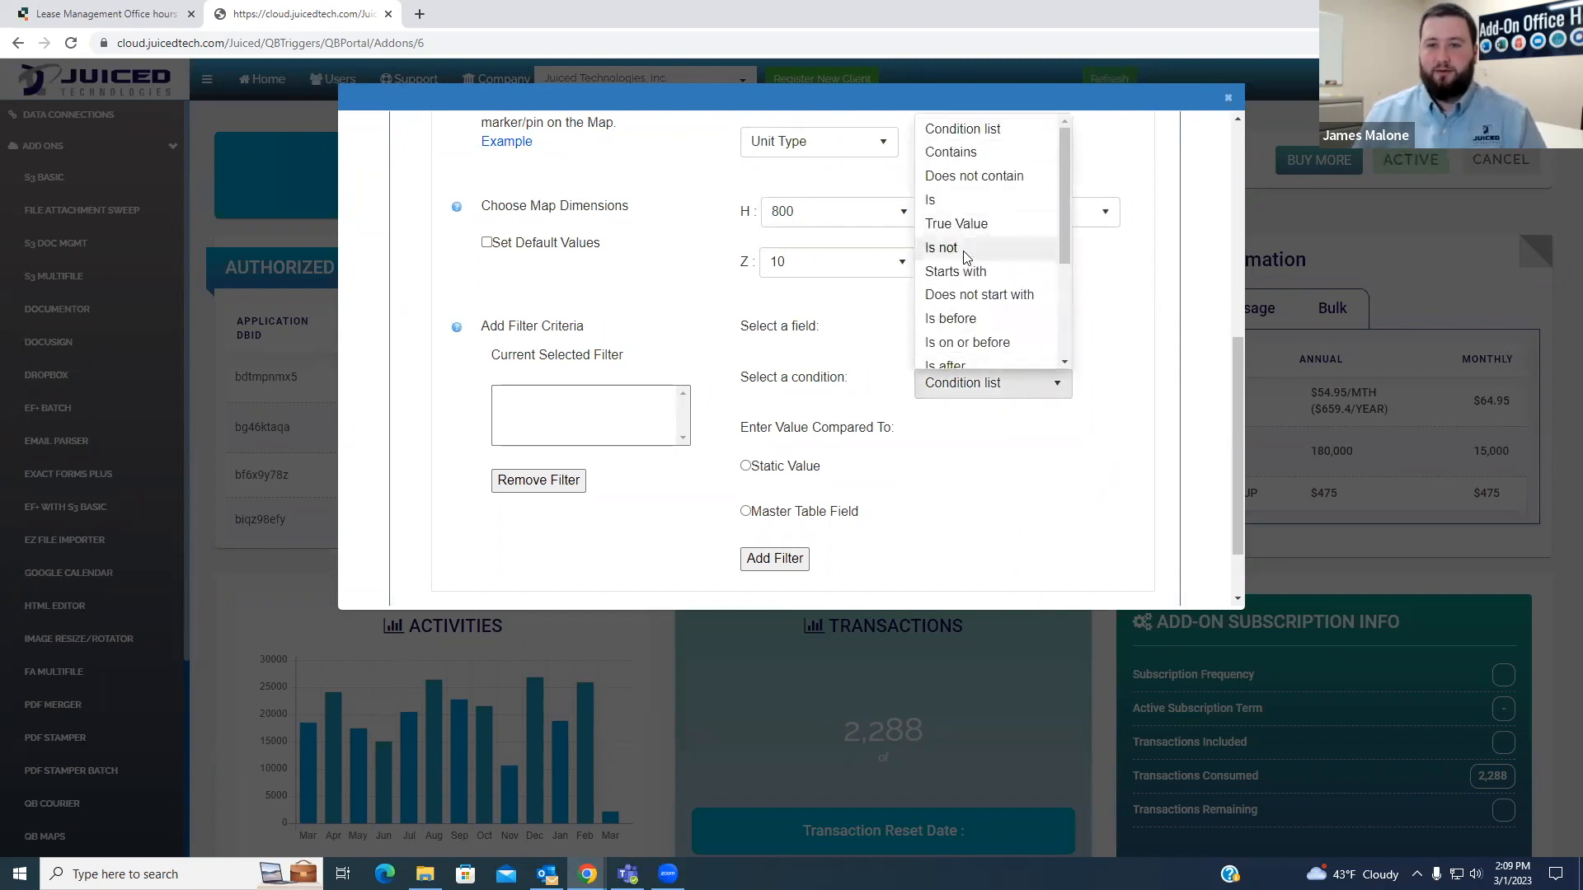
left_click(948, 248)
left_click(746, 466)
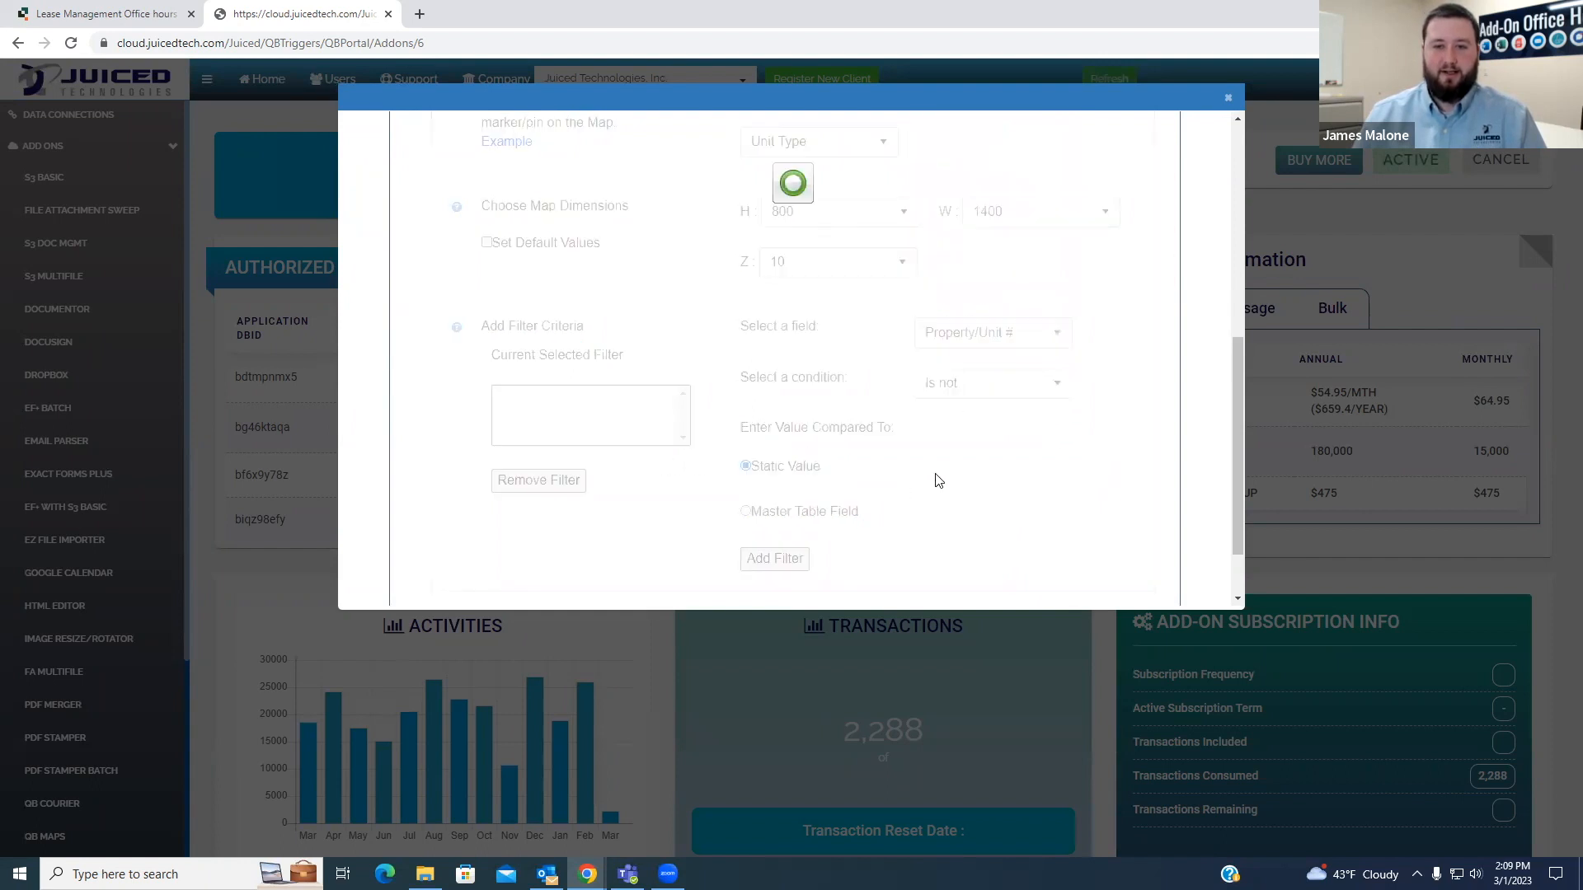
left_click(966, 477)
left_click(964, 517)
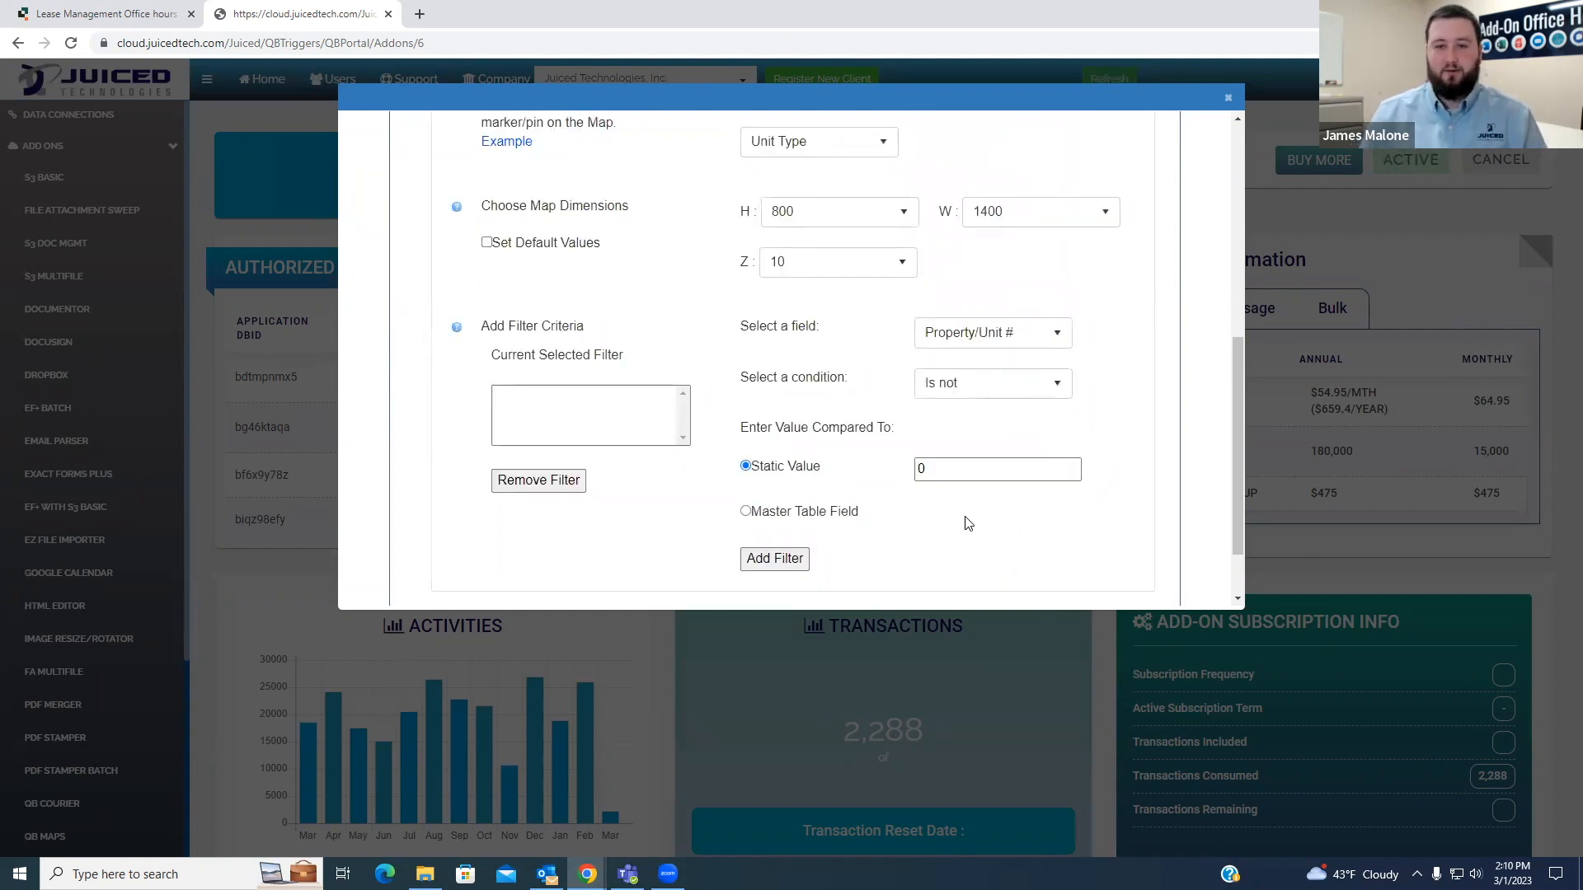
left_click(764, 559)
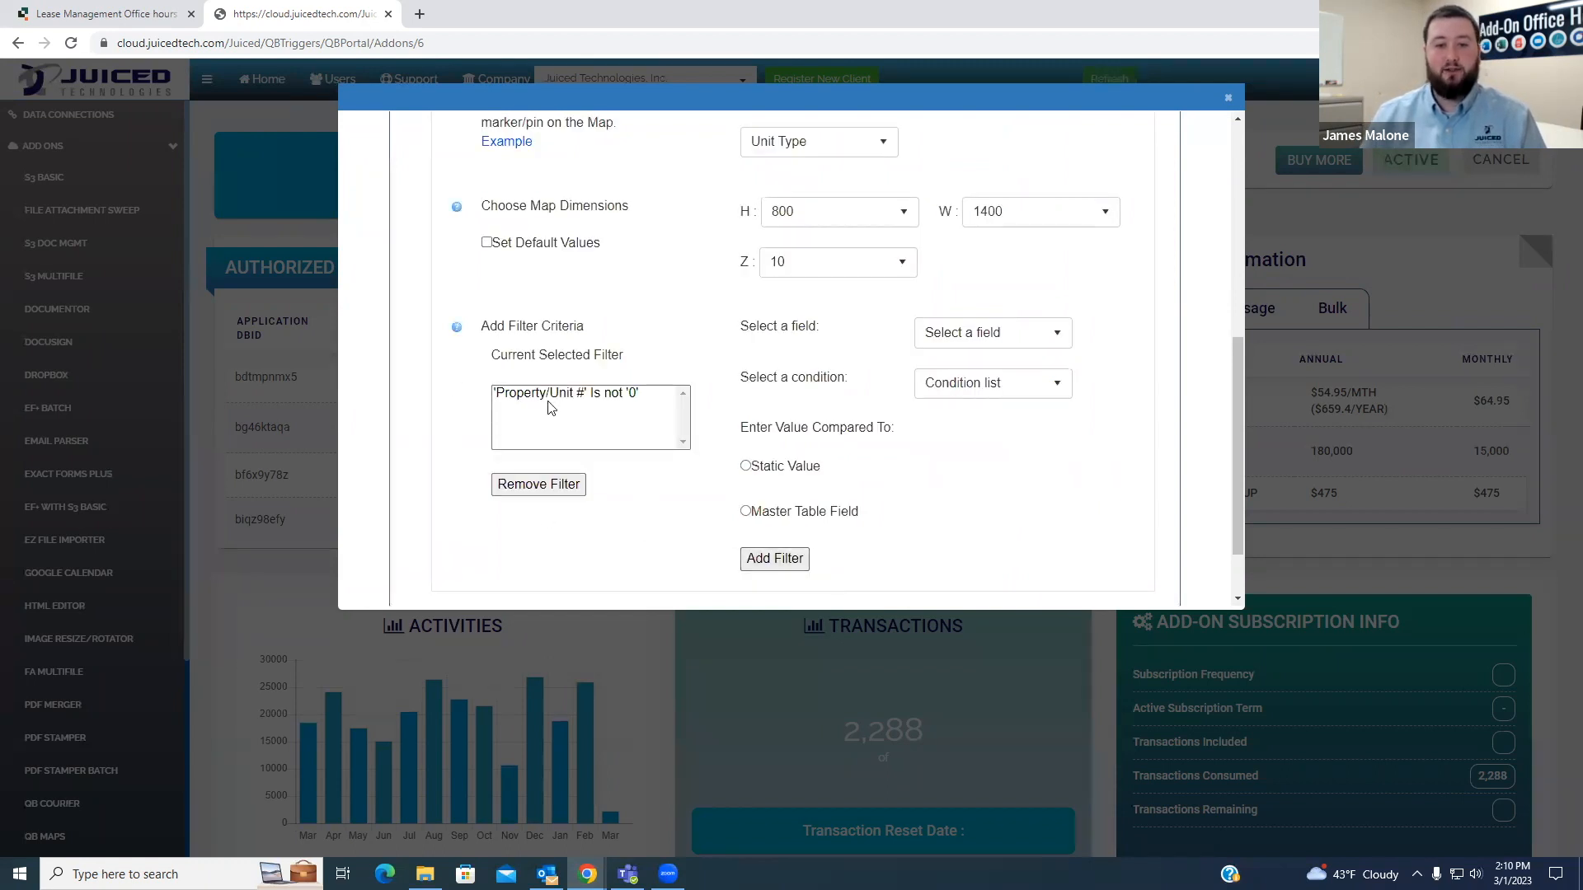
- Finish the QB Maps setup, then switch to the Lease Management app and reload it
scroll(953, 509, "down", 1)
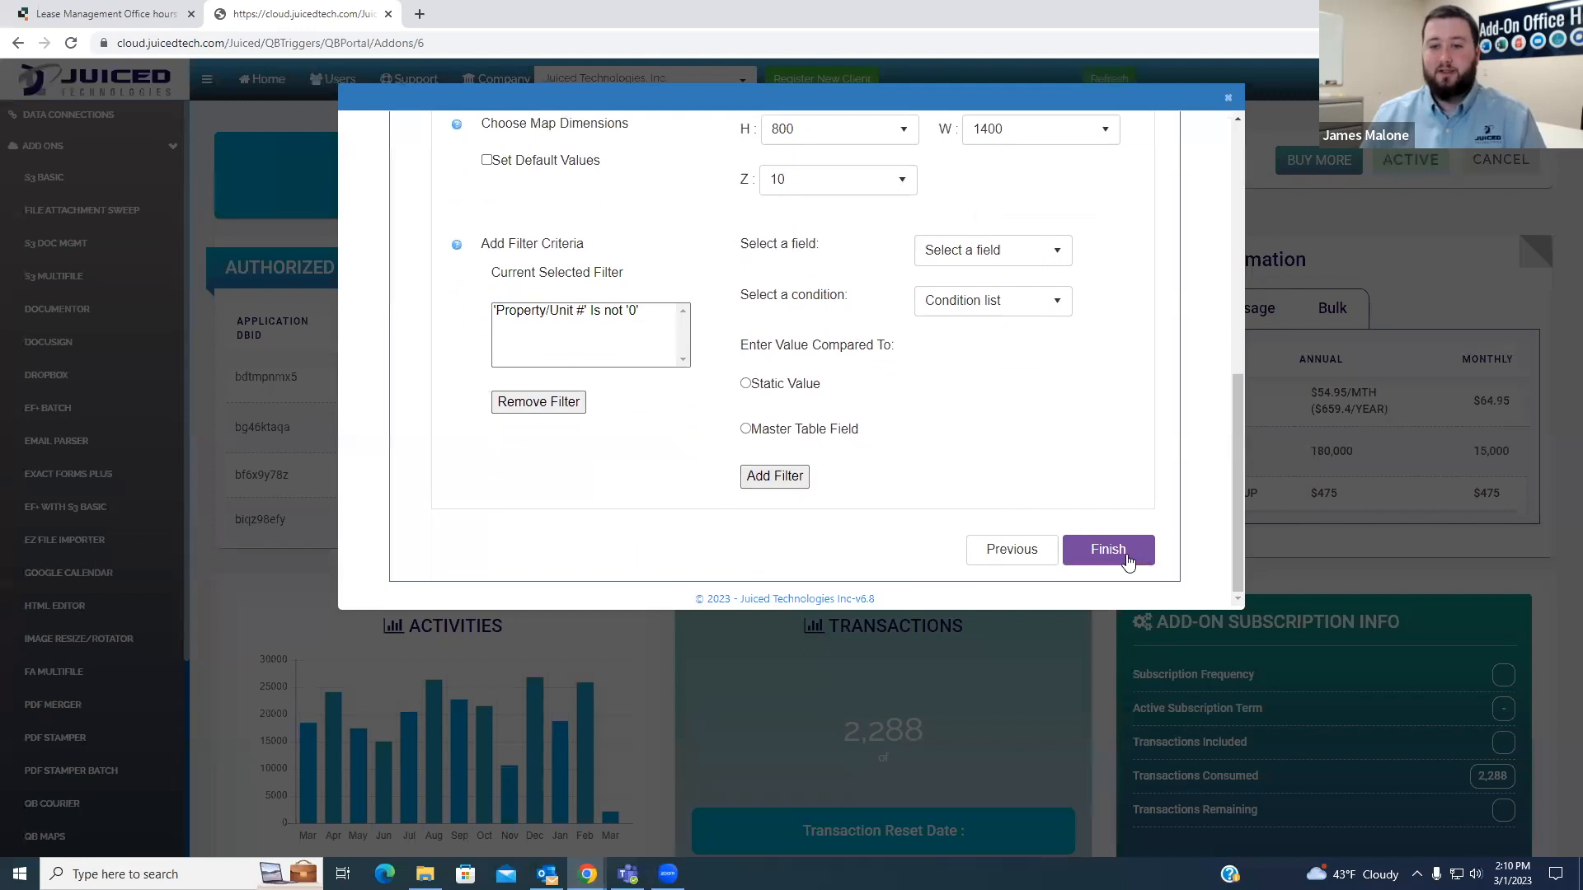
left_click(1126, 553)
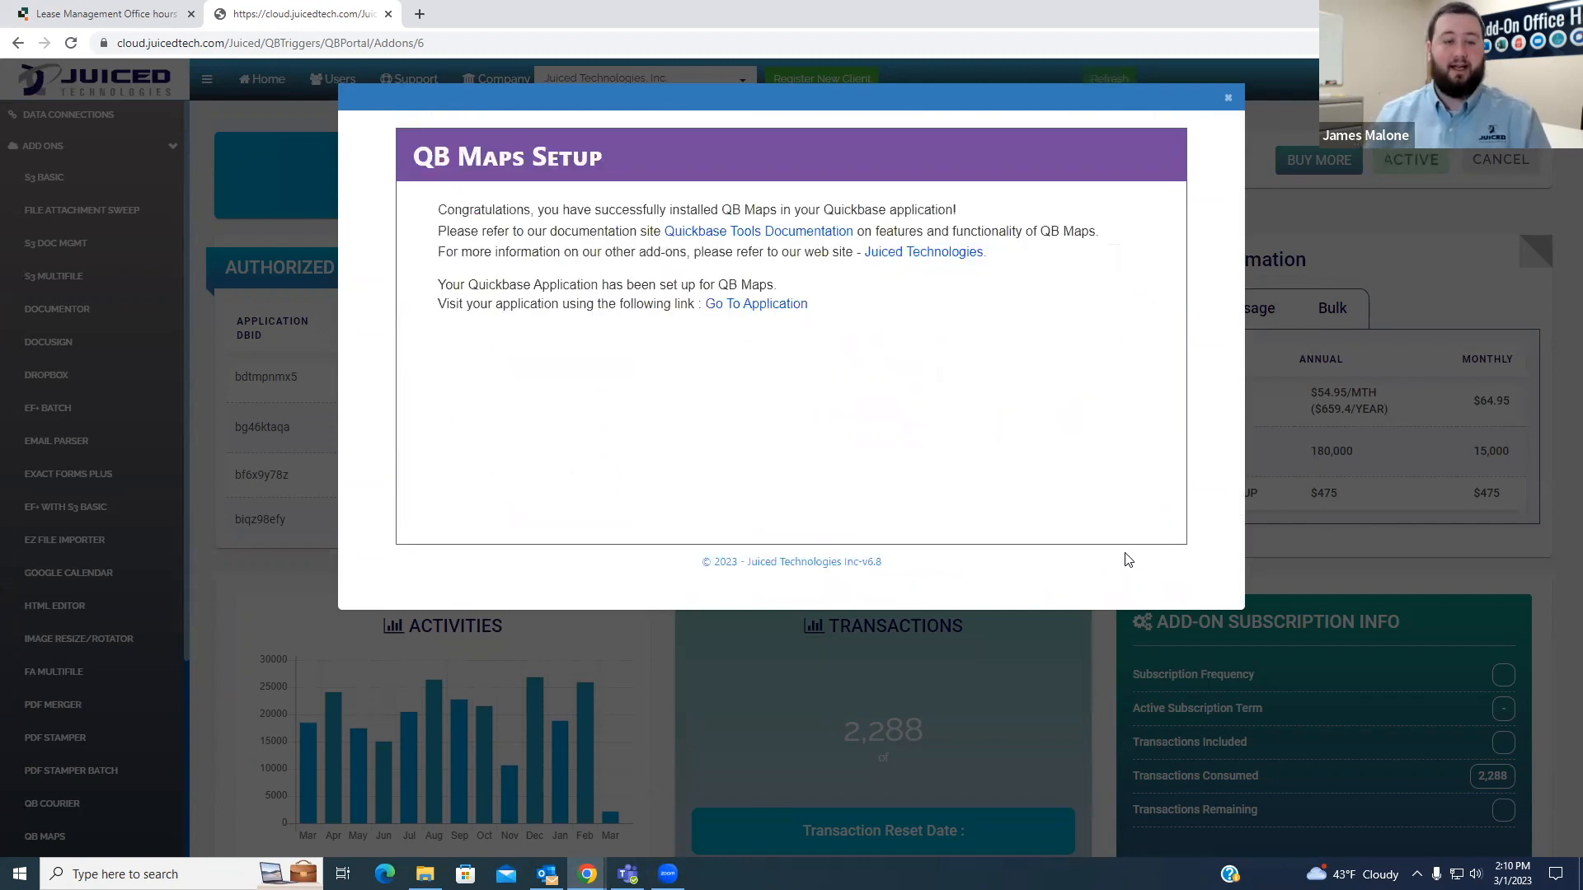
left_click(156, 8)
left_click(71, 43)
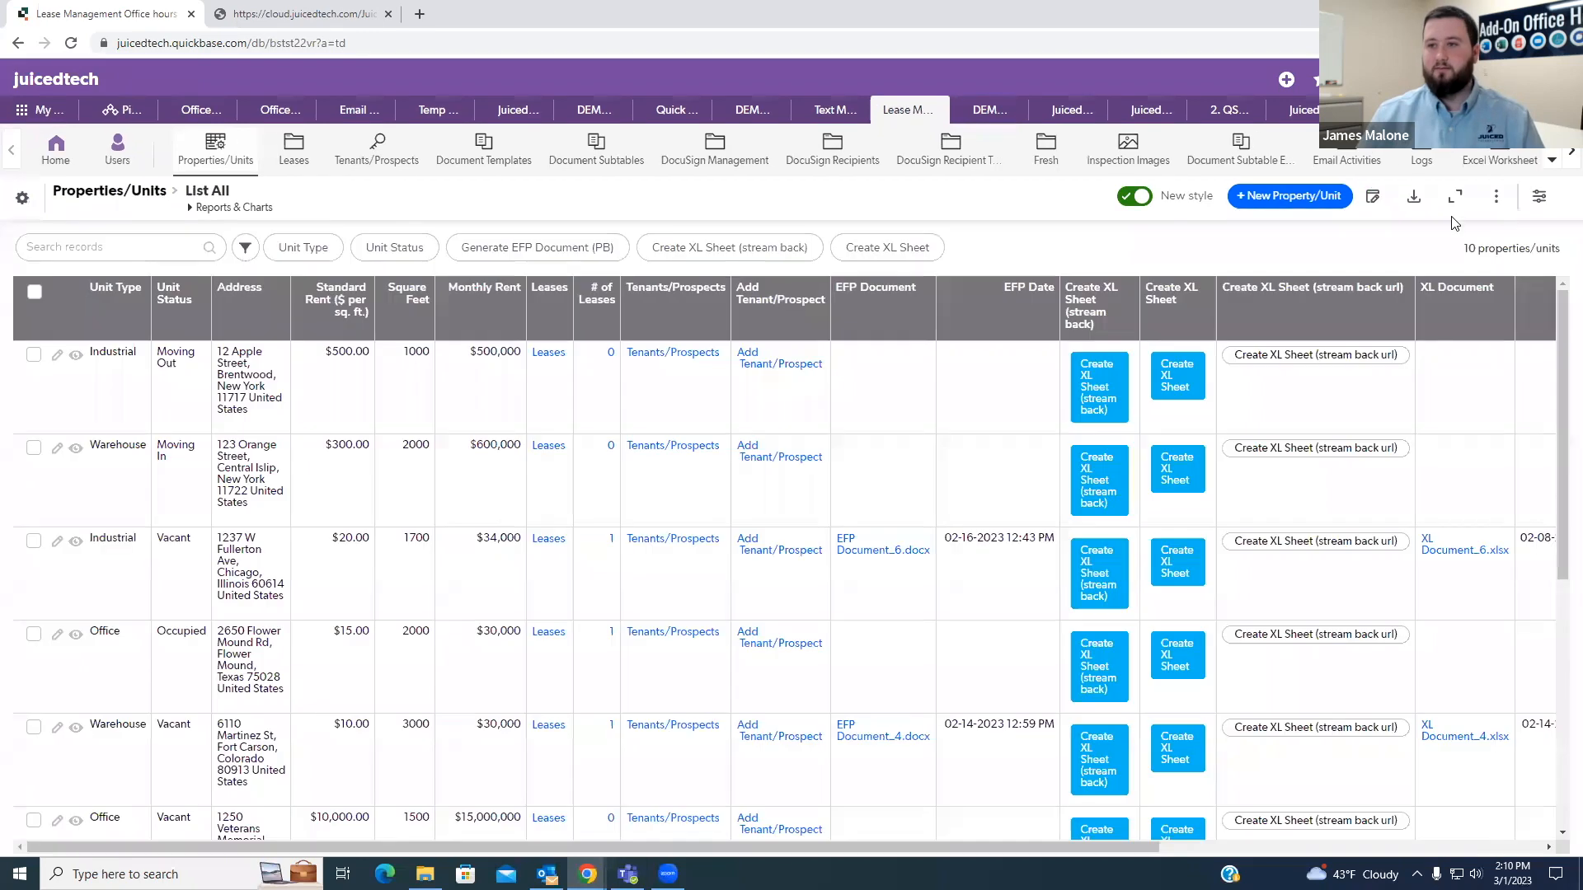
- Open the QB Maps table of the Lease Management app in a new browser tab
left_click(1571, 152)
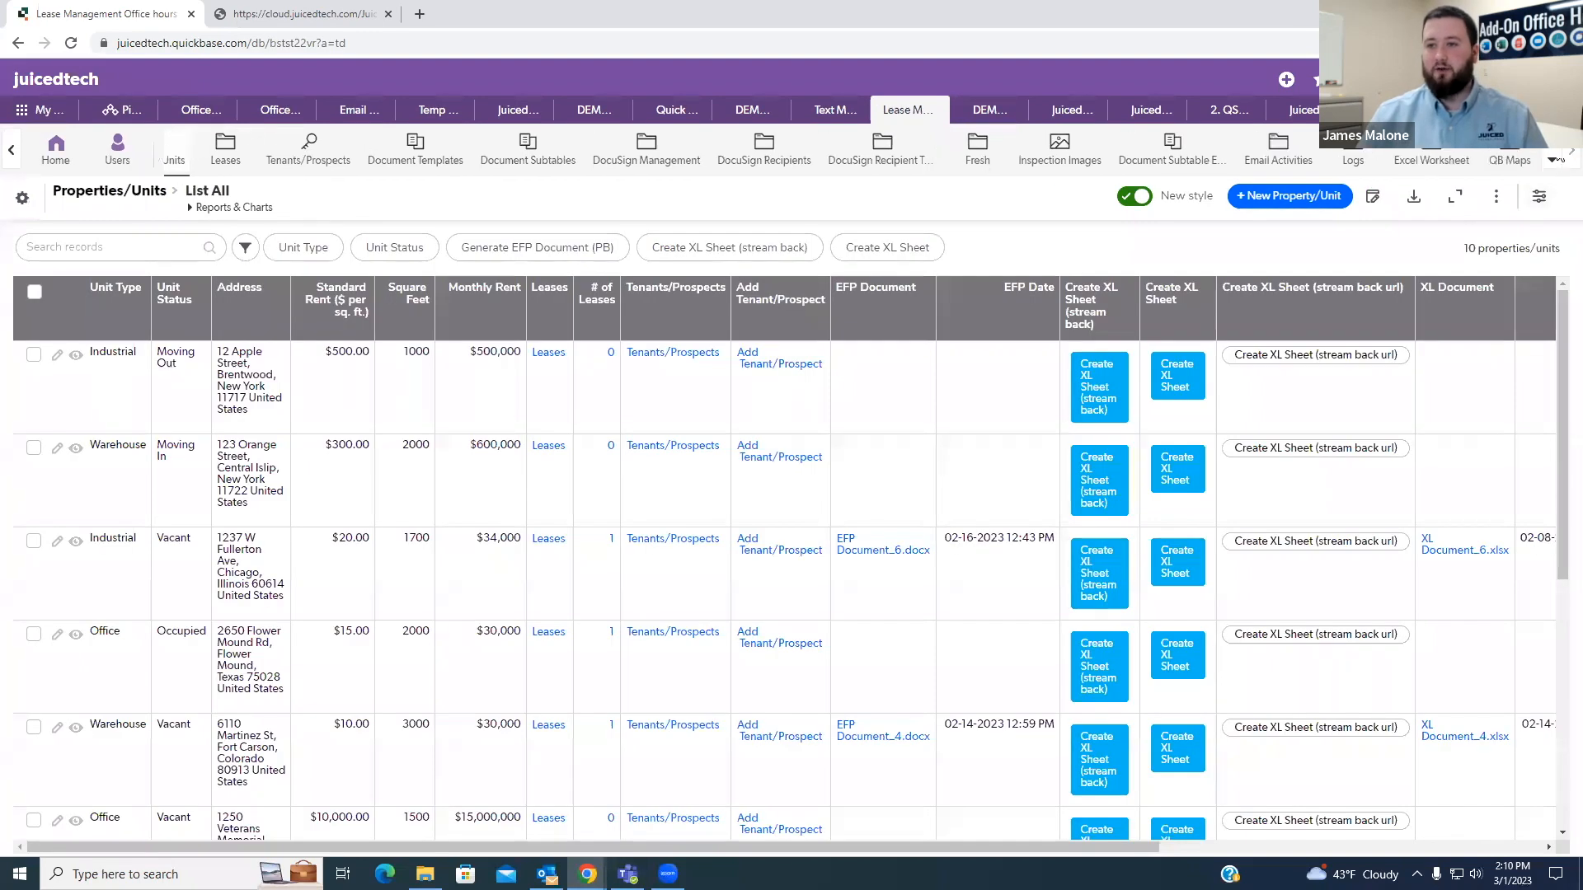
right_click(1497, 161)
left_click(1401, 173)
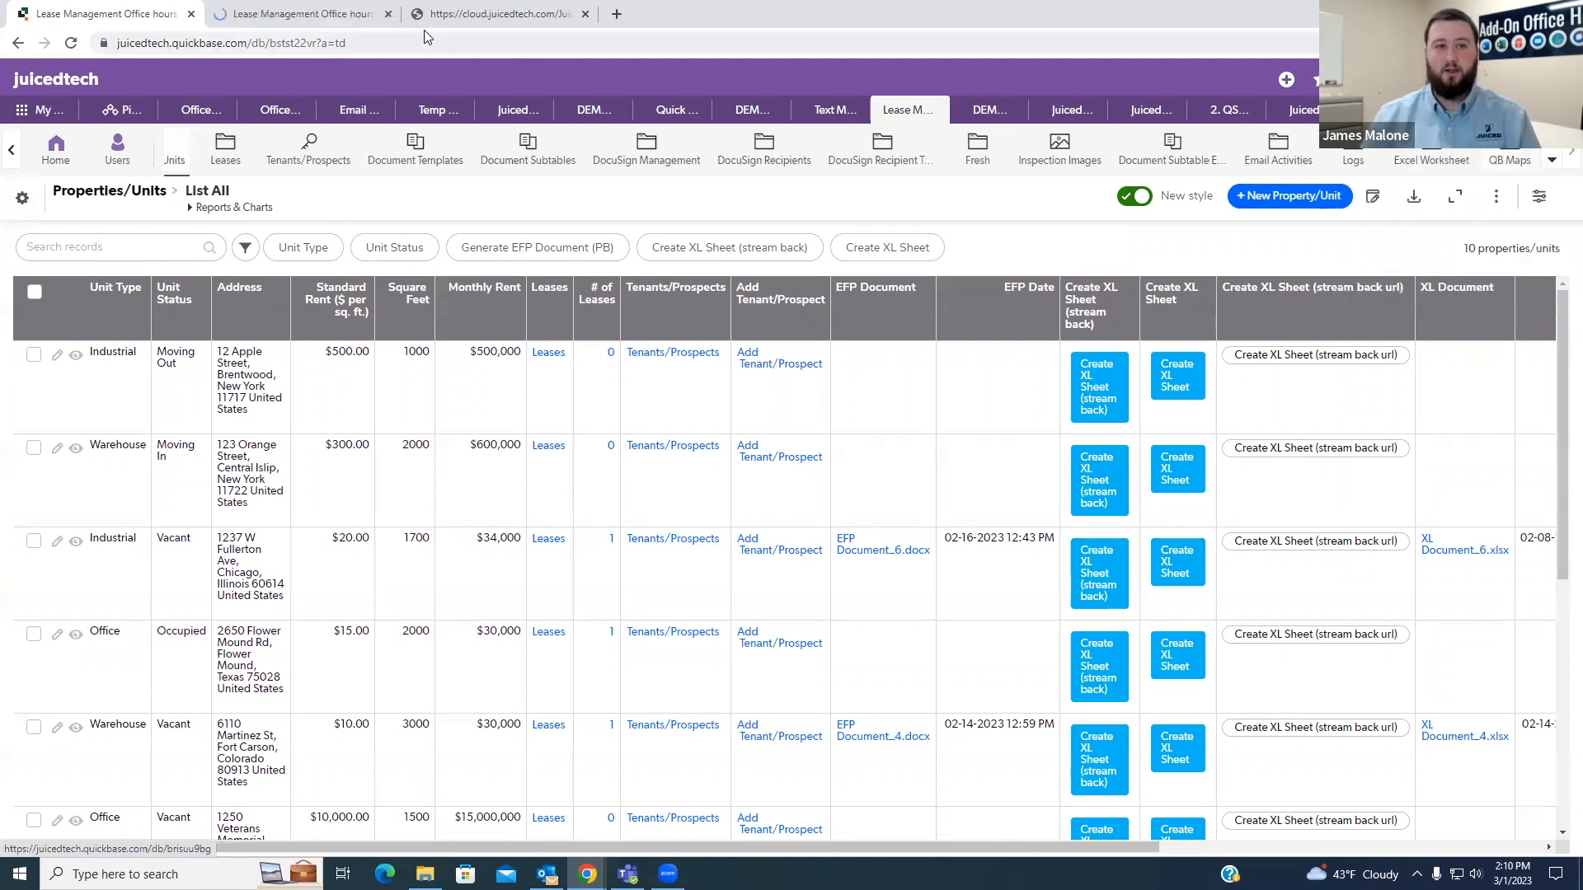
- Open the properties of the QB Maps URL field in a new browser tab and enlarge its formula box to show all lines
left_click(319, 13)
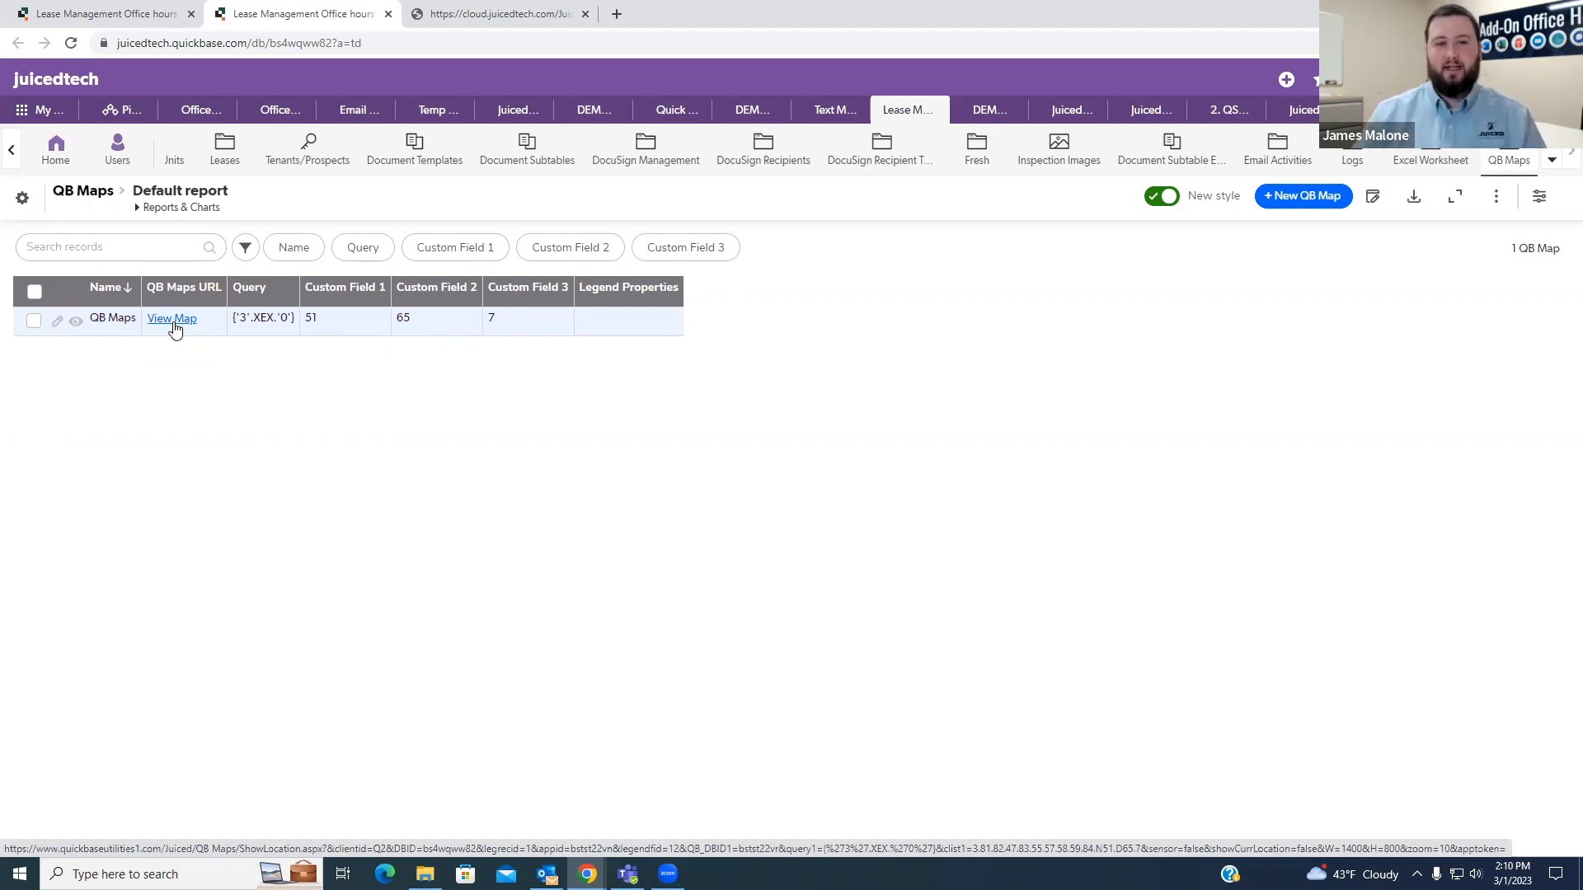
left_click(214, 295)
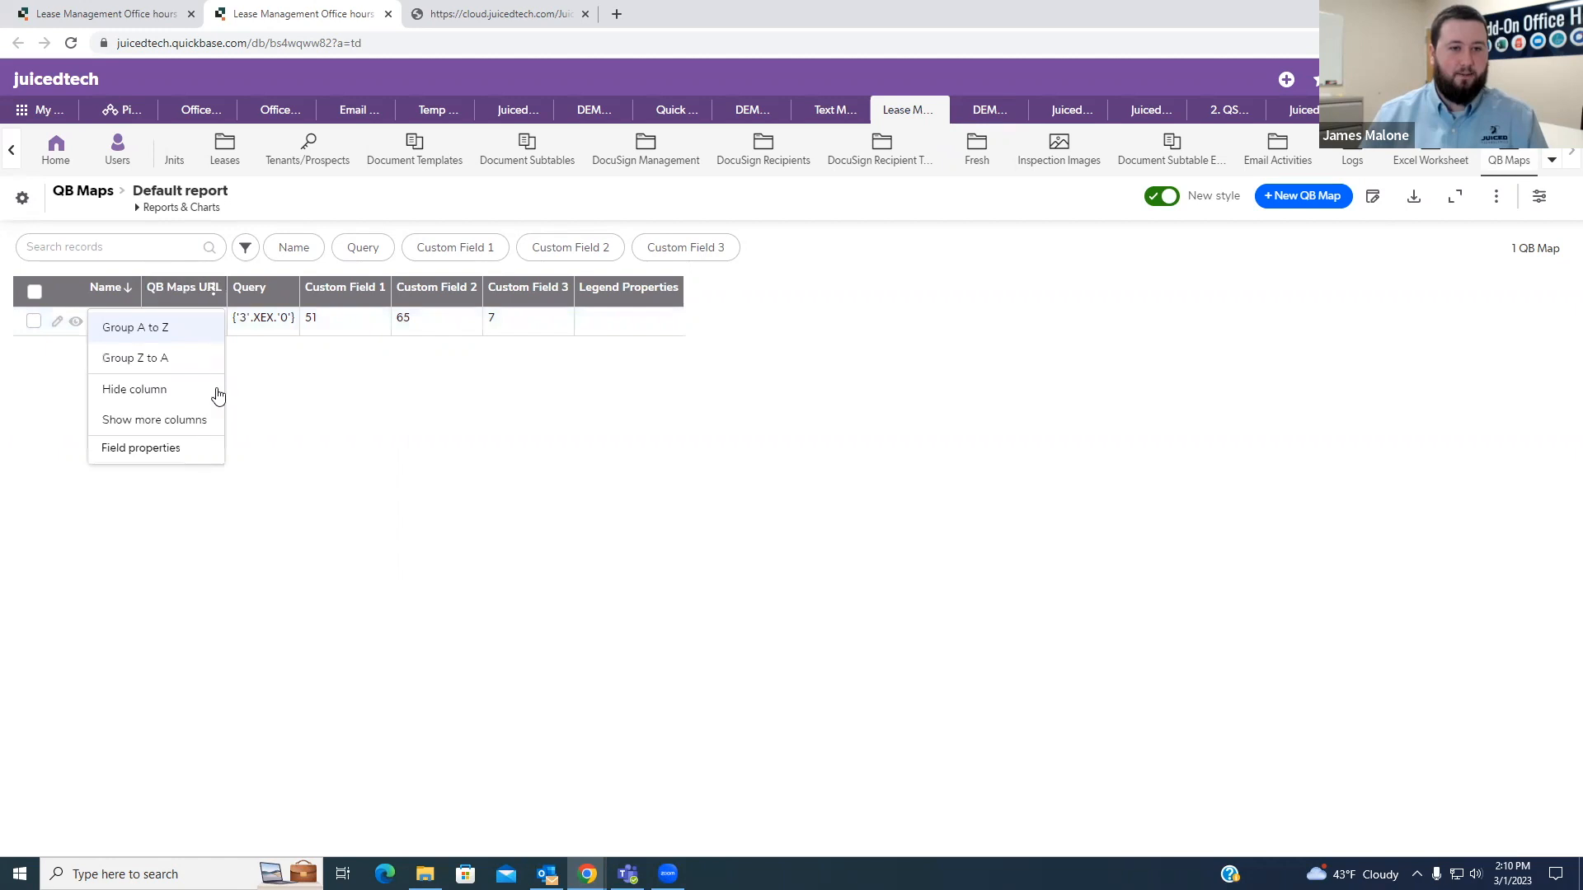
right_click(165, 450)
left_click(209, 463)
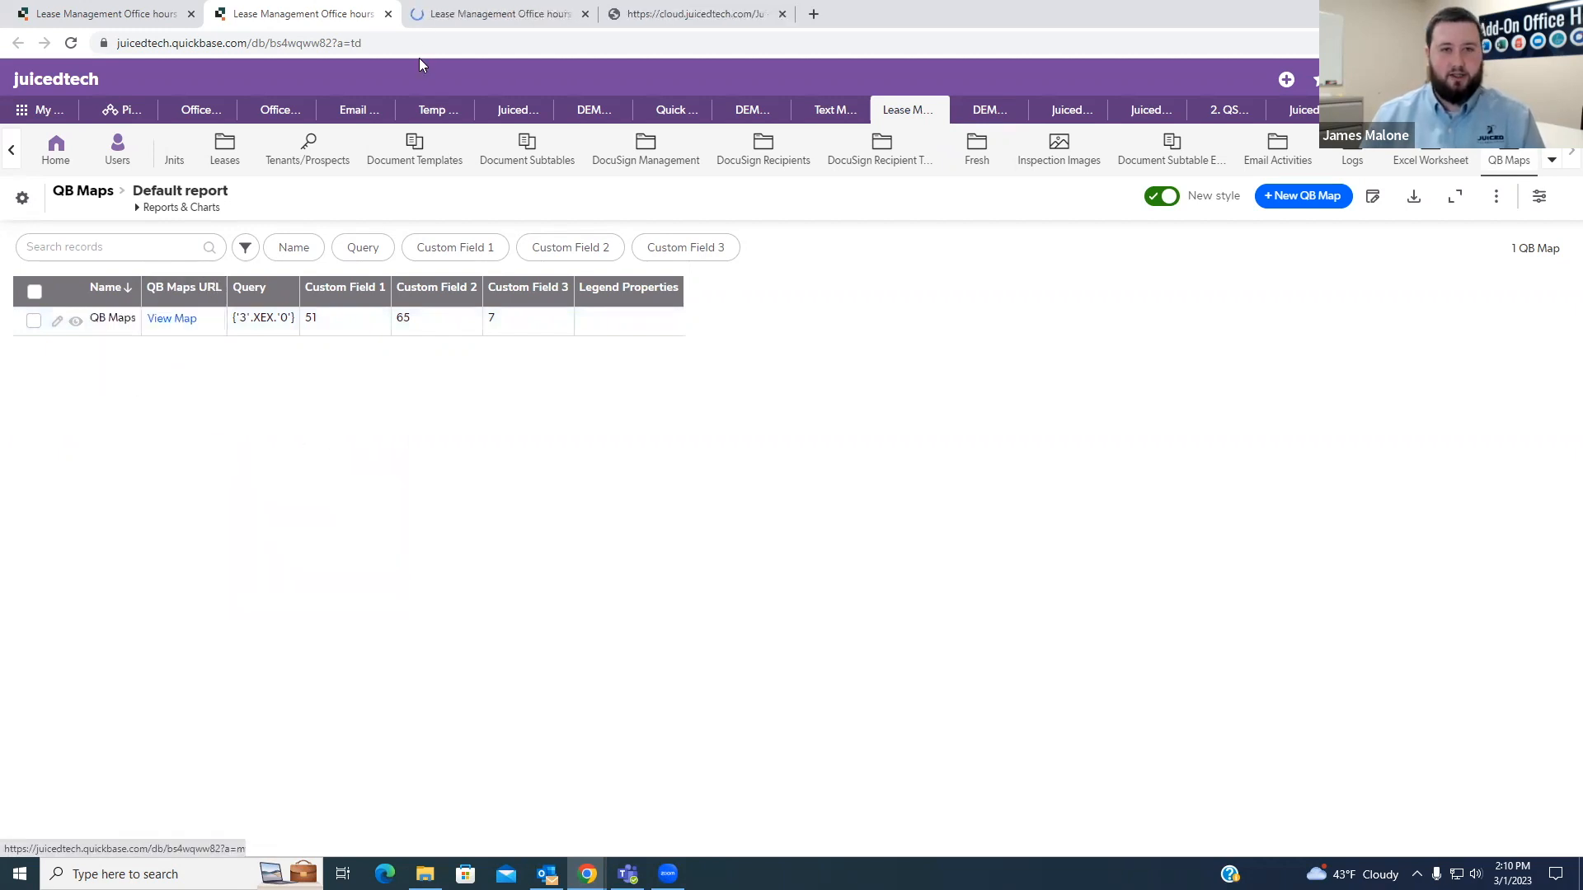
left_click(473, 30)
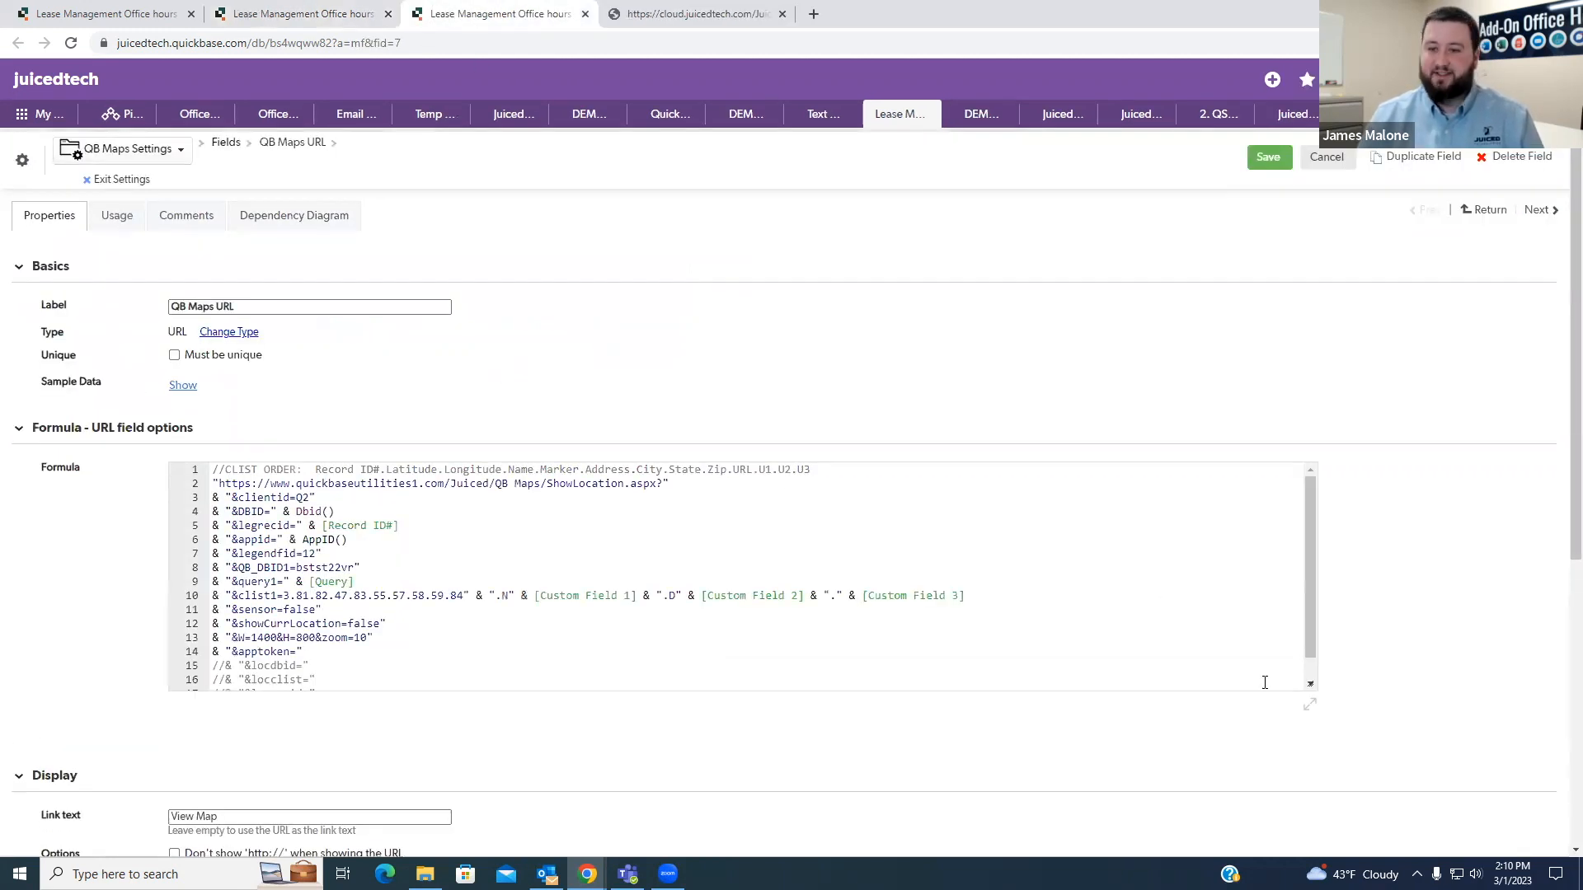
left_click_drag(1308, 686, 1311, 739)
scroll(445, 527, "down", 1)
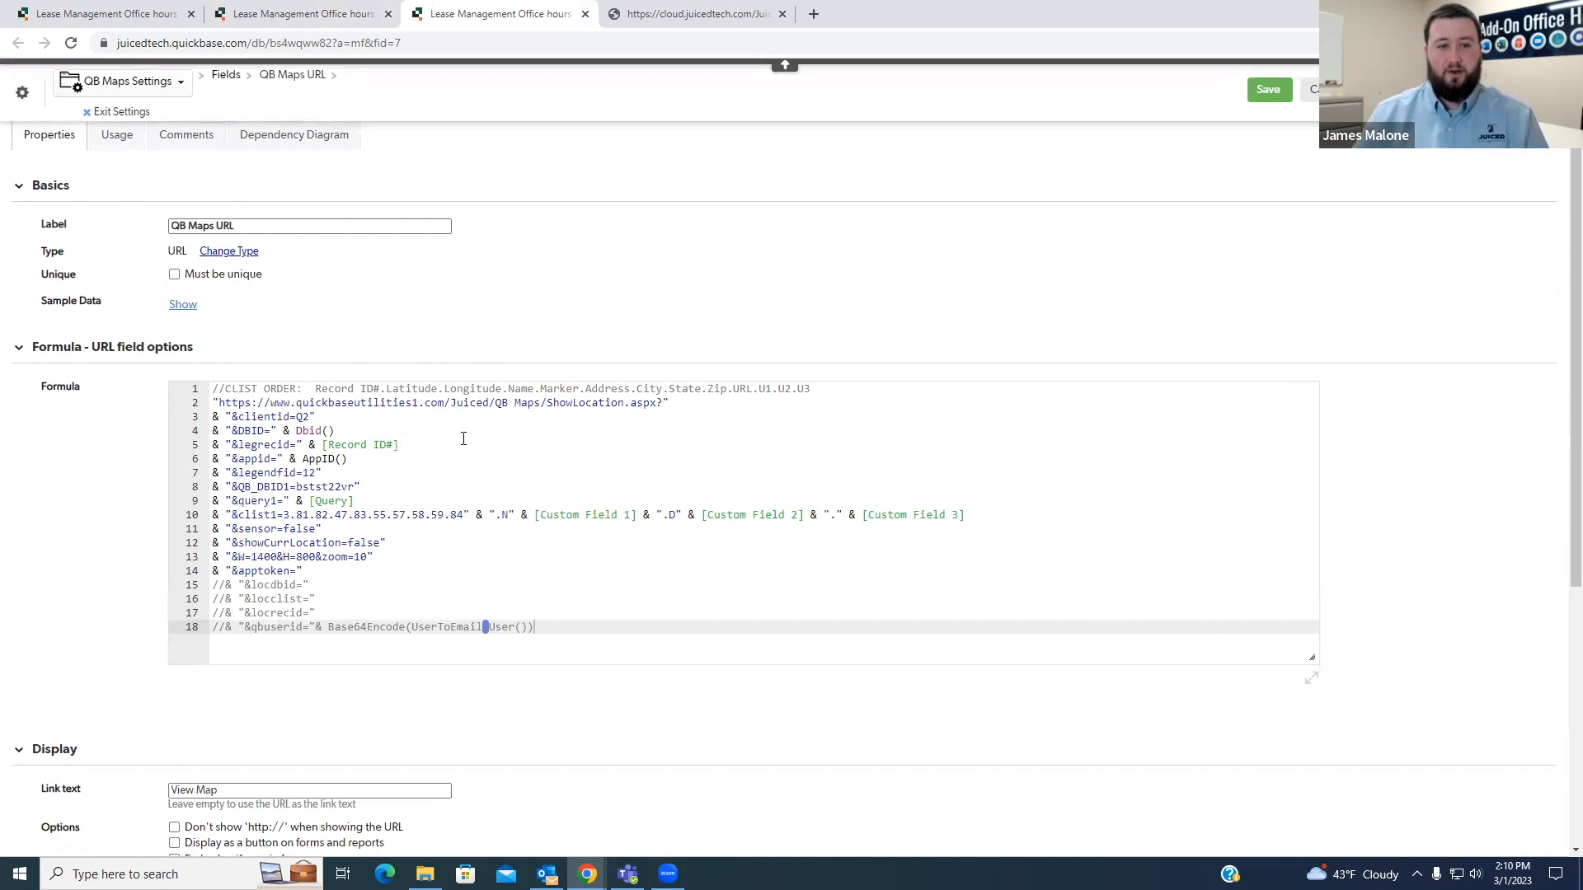
- Examine the clientid, DBID, legrecid, appid and legendfid parameters in the QB Maps URL formula
left_click_drag(318, 418, 213, 429)
left_click_drag(358, 462, 207, 460)
left_click(386, 470)
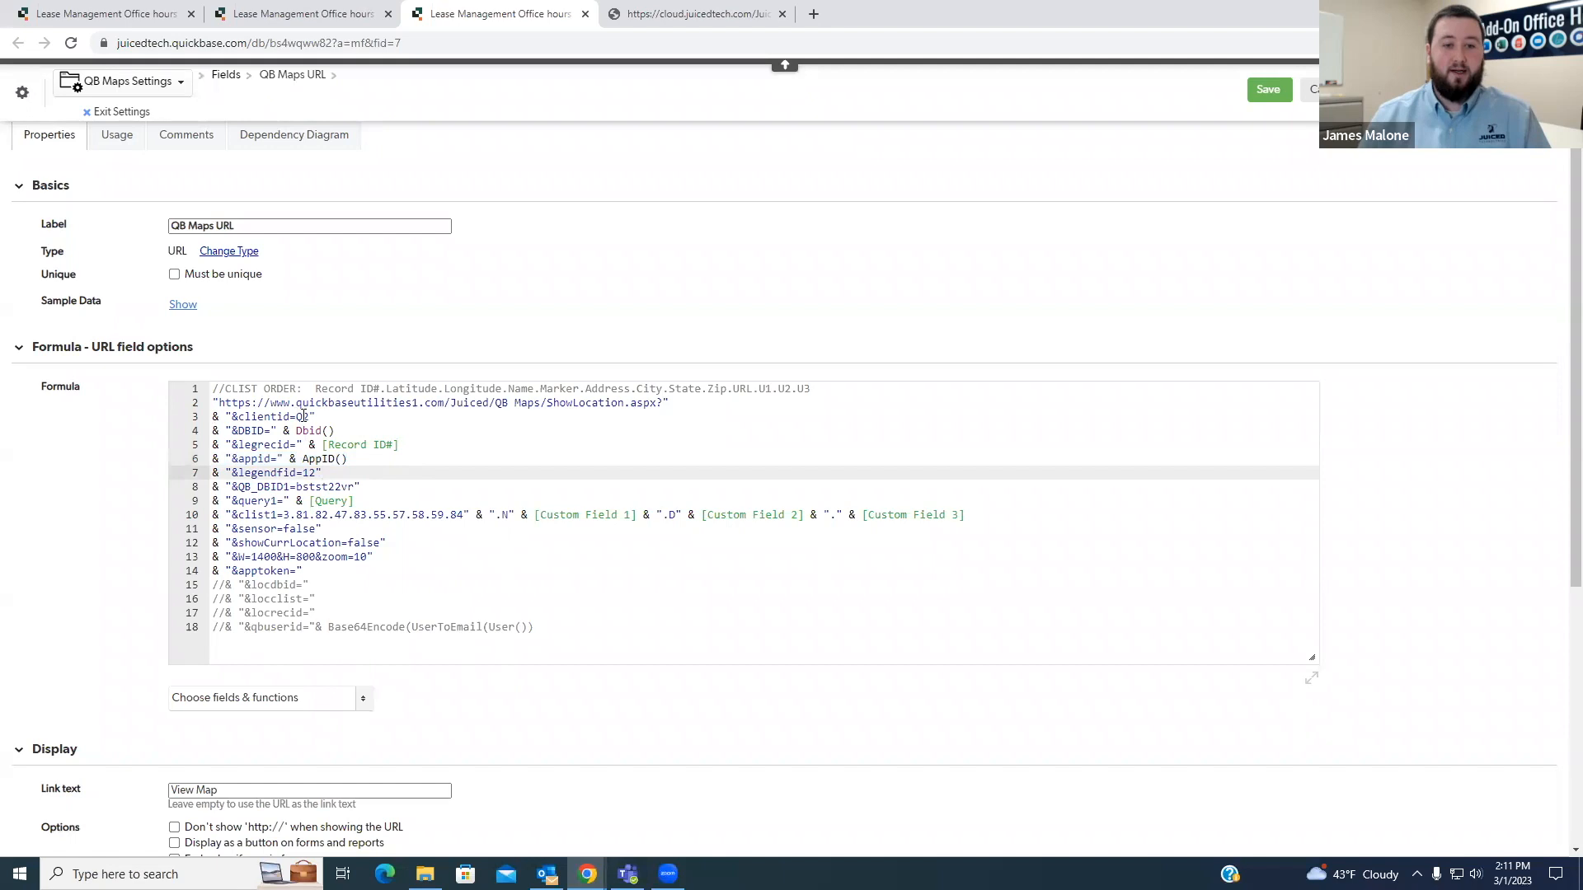
left_click(307, 416)
left_click_drag(356, 461, 298, 459)
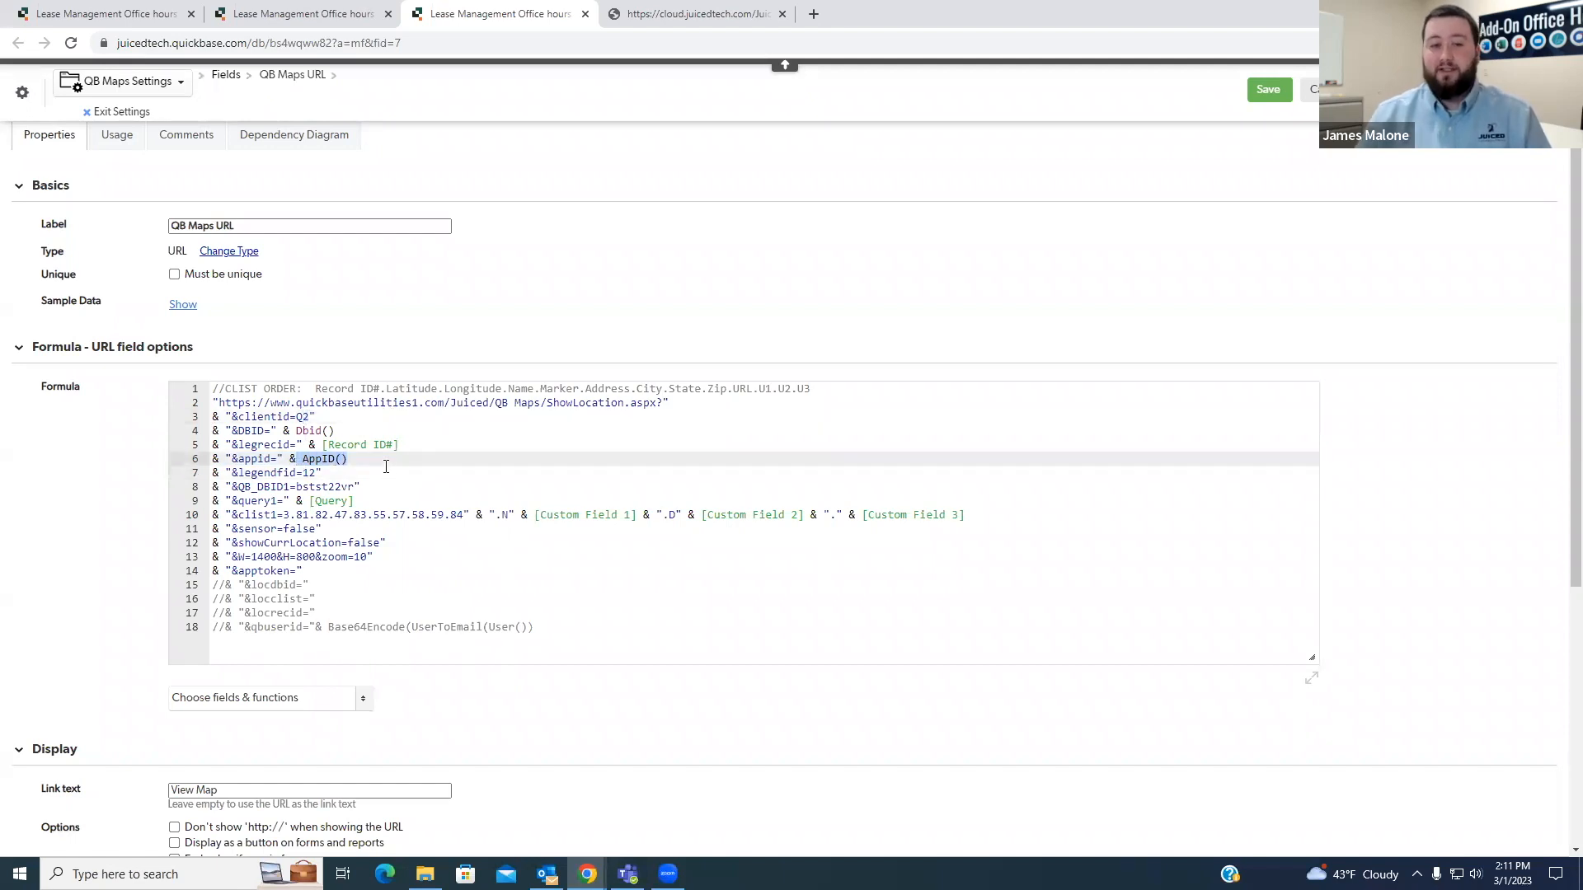
left_click(362, 433)
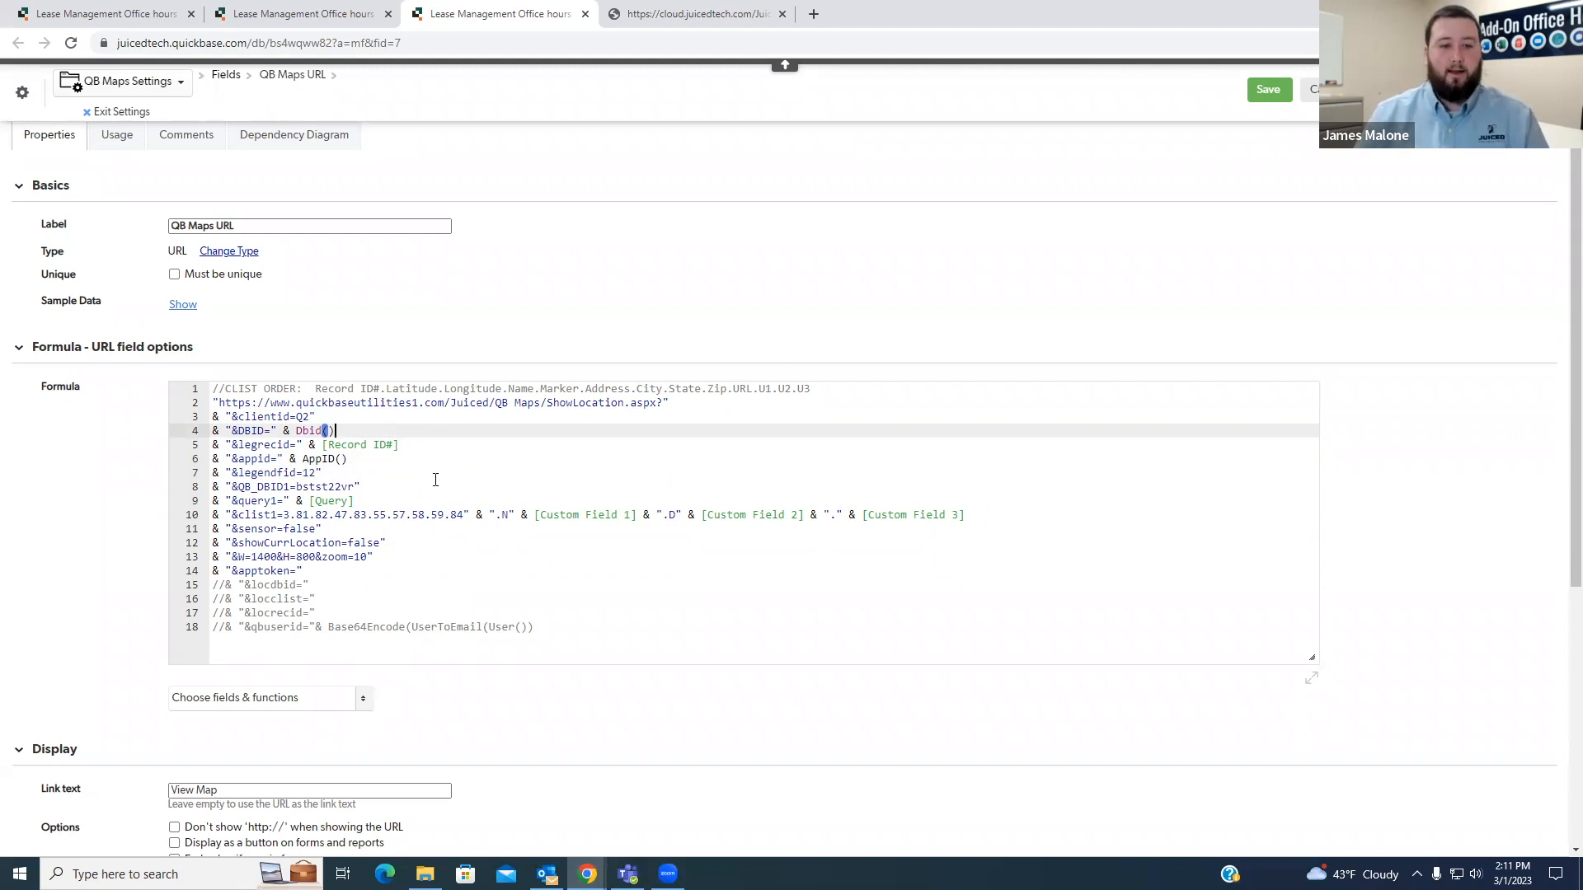
left_click_drag(239, 445, 292, 446)
left_click(412, 455)
left_click_drag(422, 442, 322, 446)
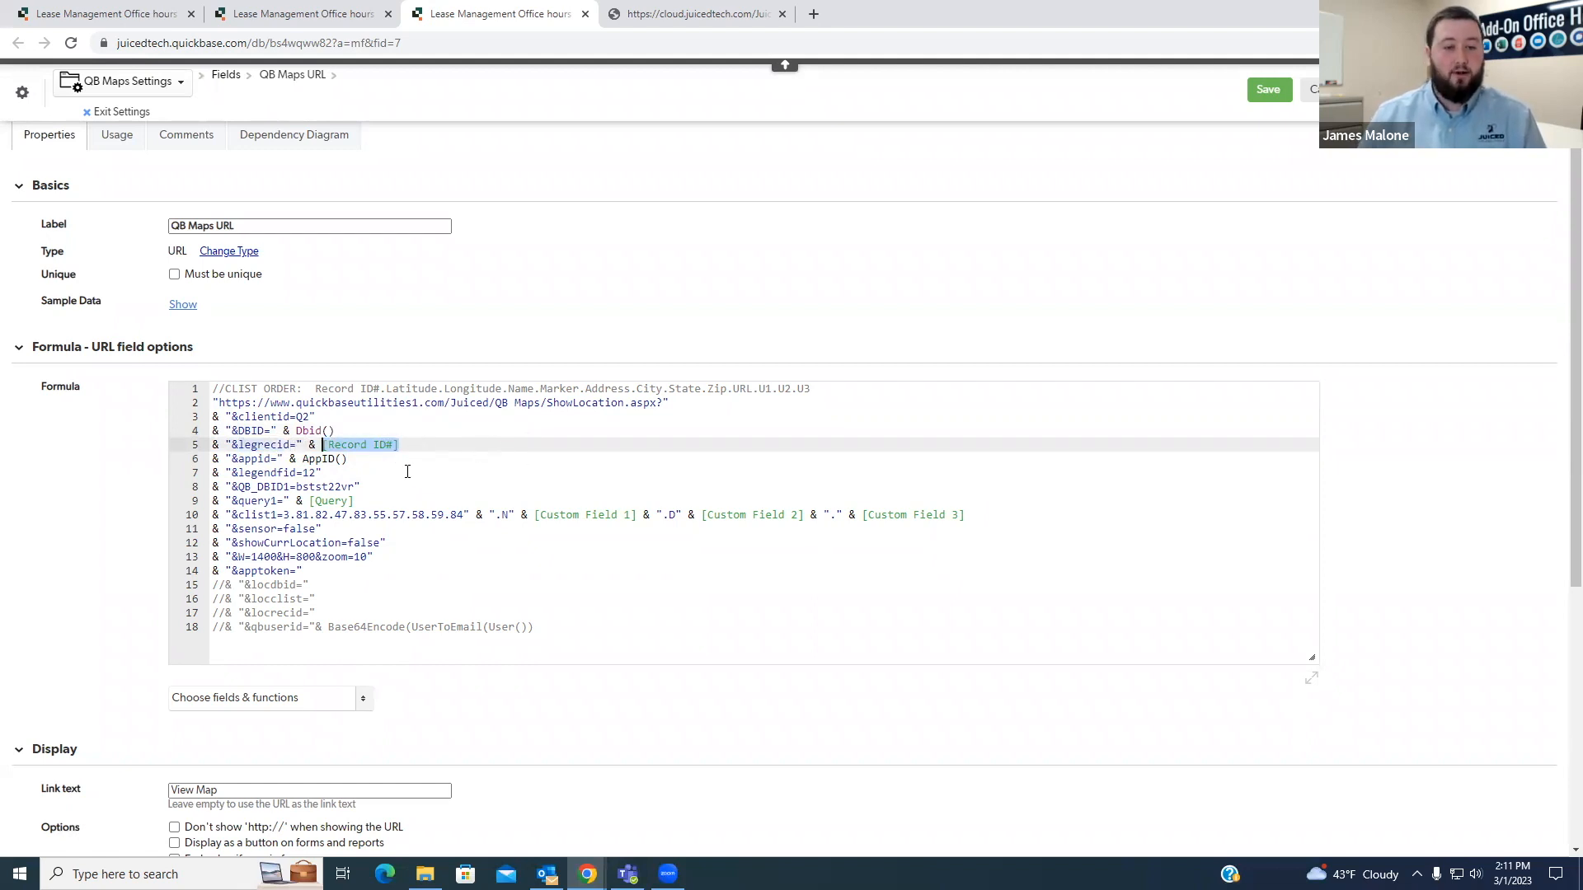
left_click_drag(332, 478, 212, 476)
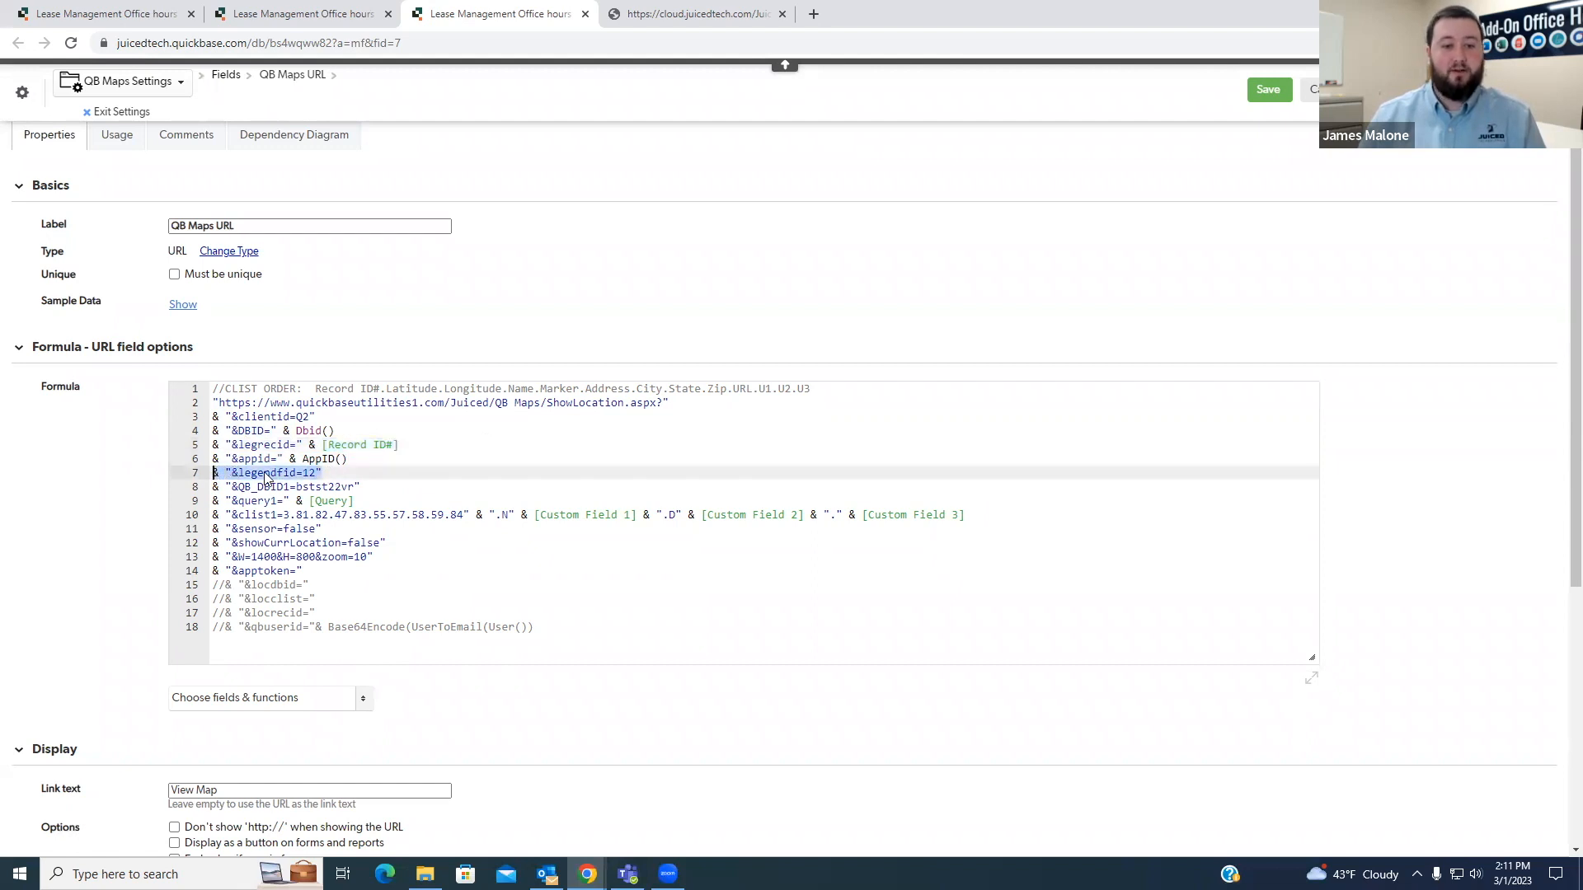
- Check the field ID of the Legend Properties column in the QB Maps report and return to the URL formula
left_click(333, 20)
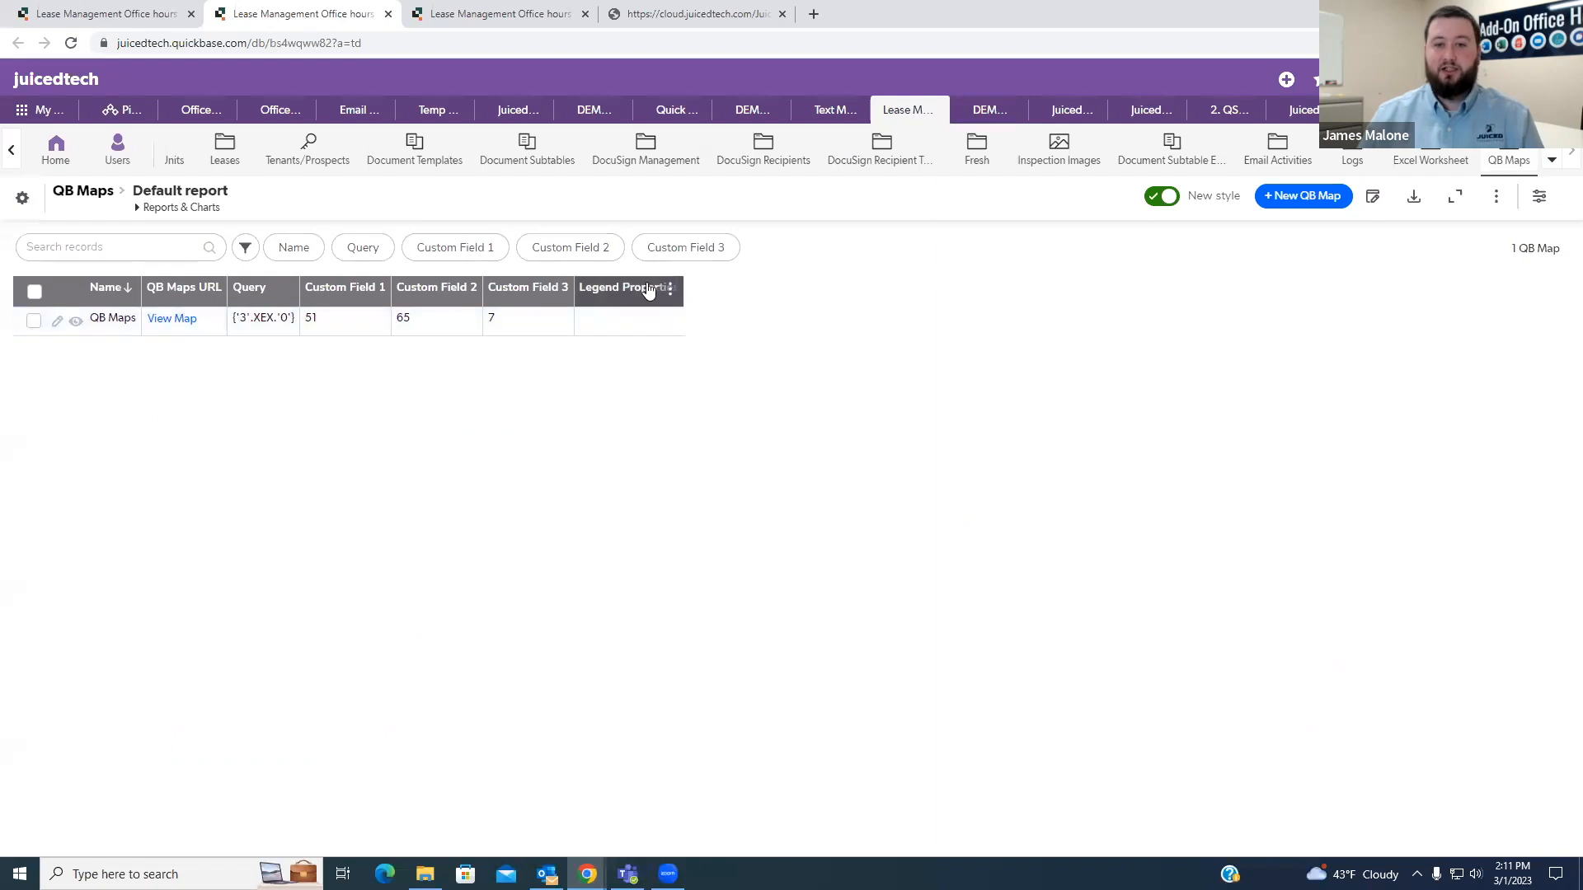
left_click(670, 288)
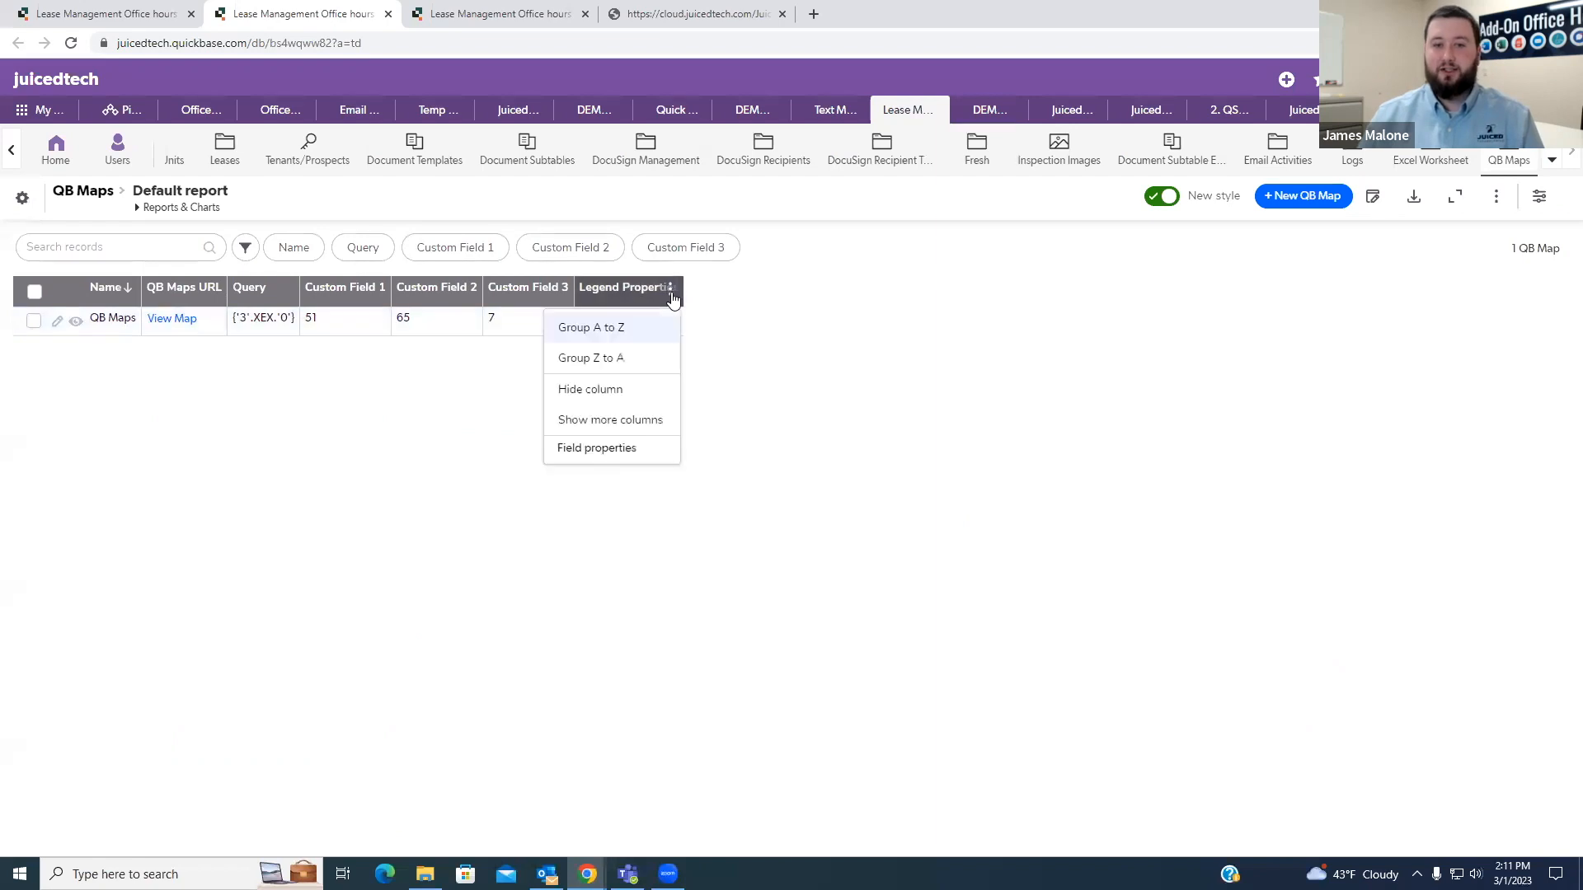
left_click(620, 449)
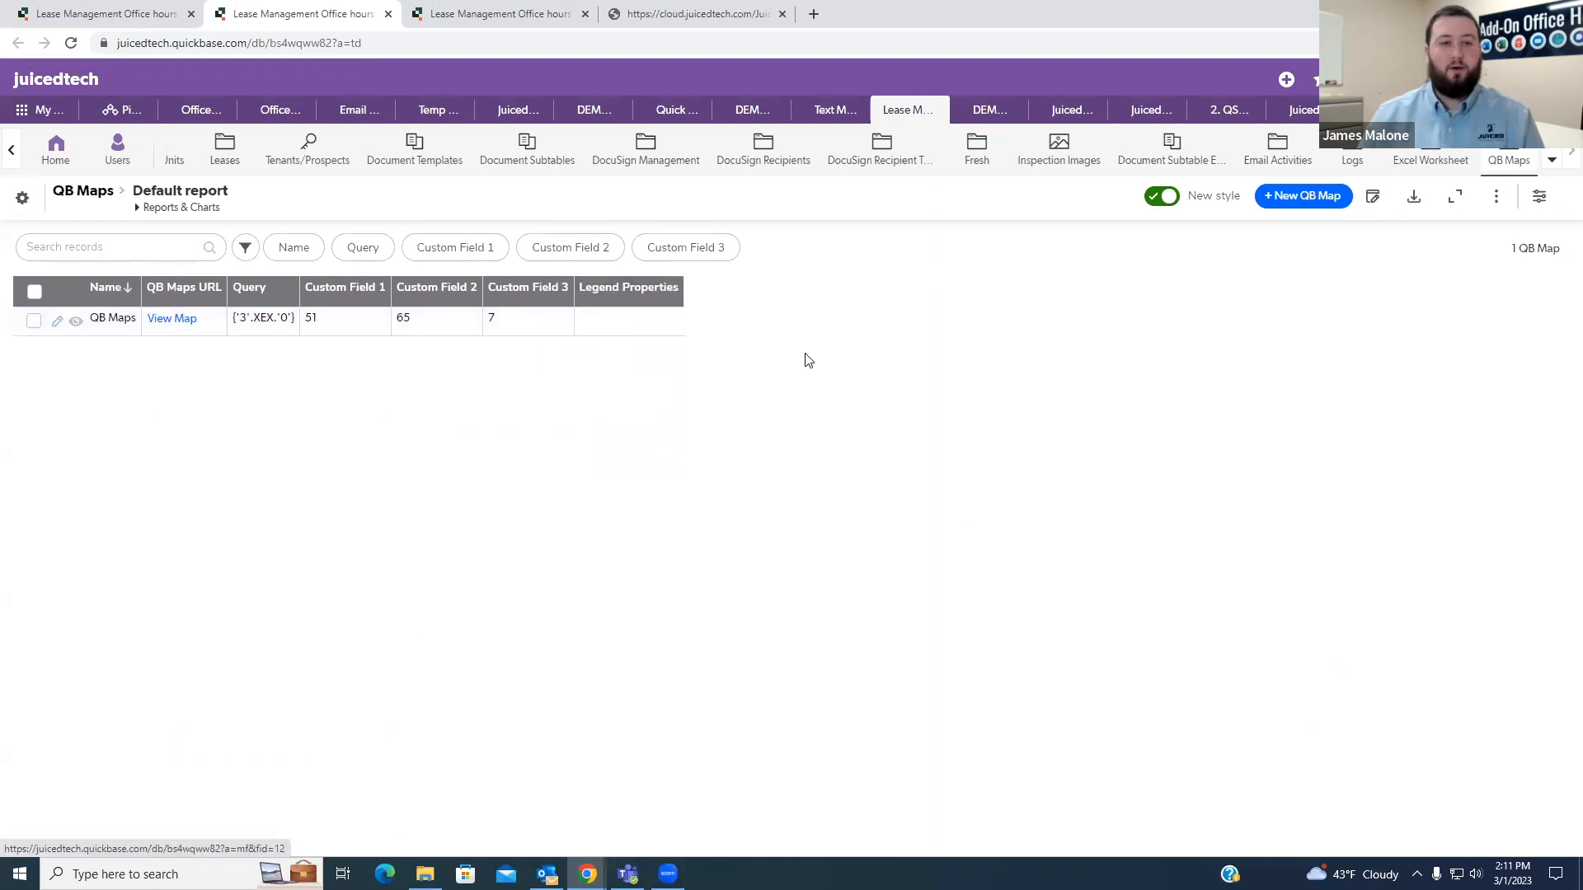
left_click(496, 24)
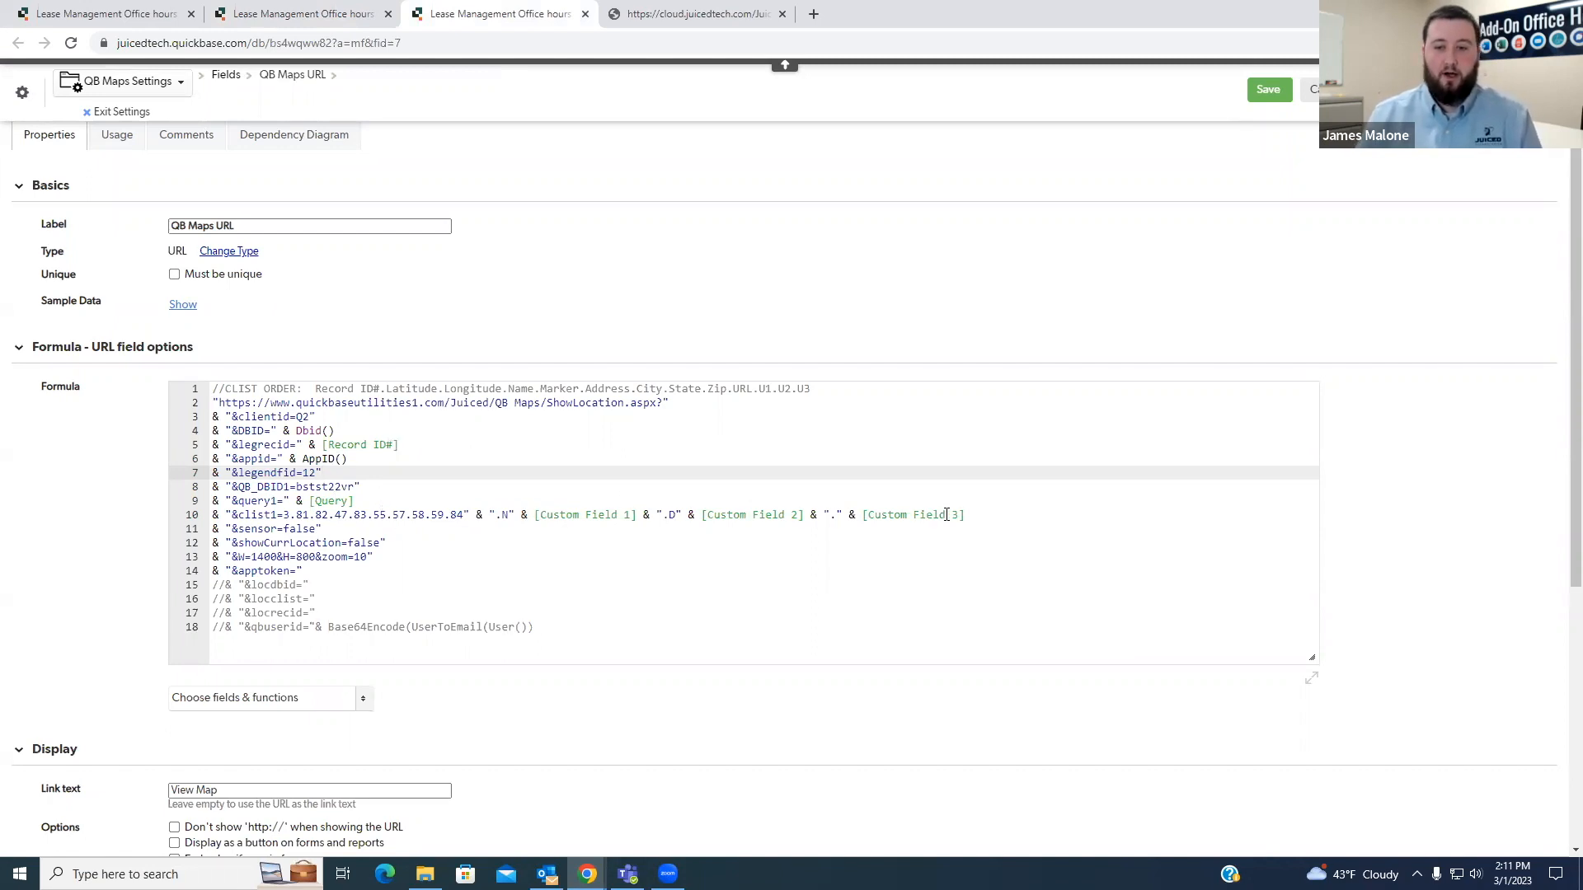
- Compare the QB_DBID1 value in the formula with the table ID in the Properties/Units page address
left_click_drag(973, 514, 211, 489)
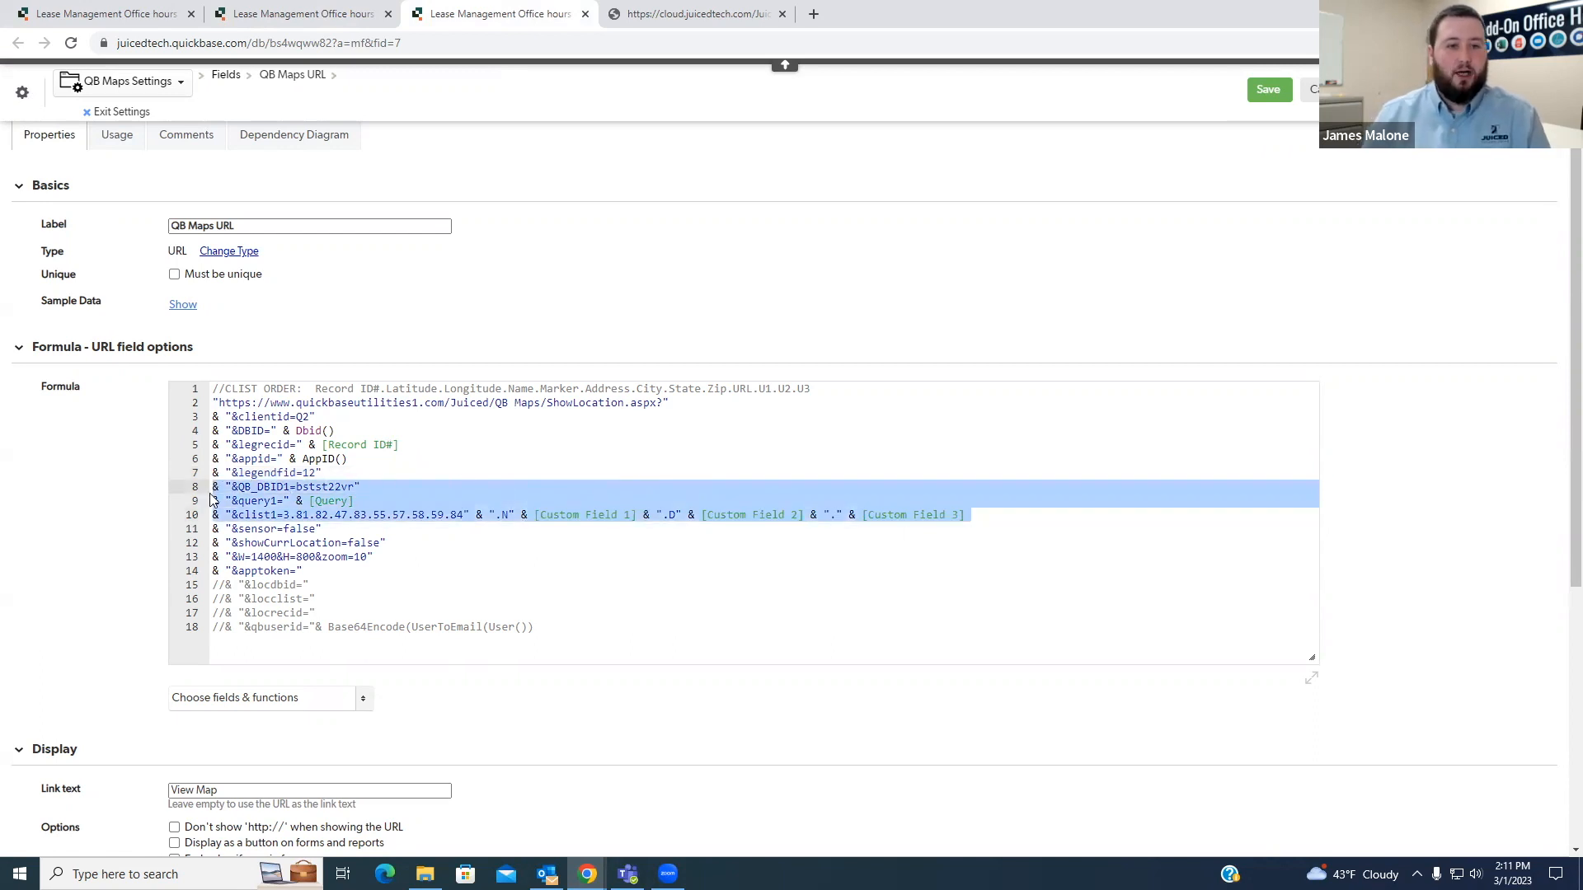
left_click(272, 488)
left_click_drag(238, 488, 290, 488)
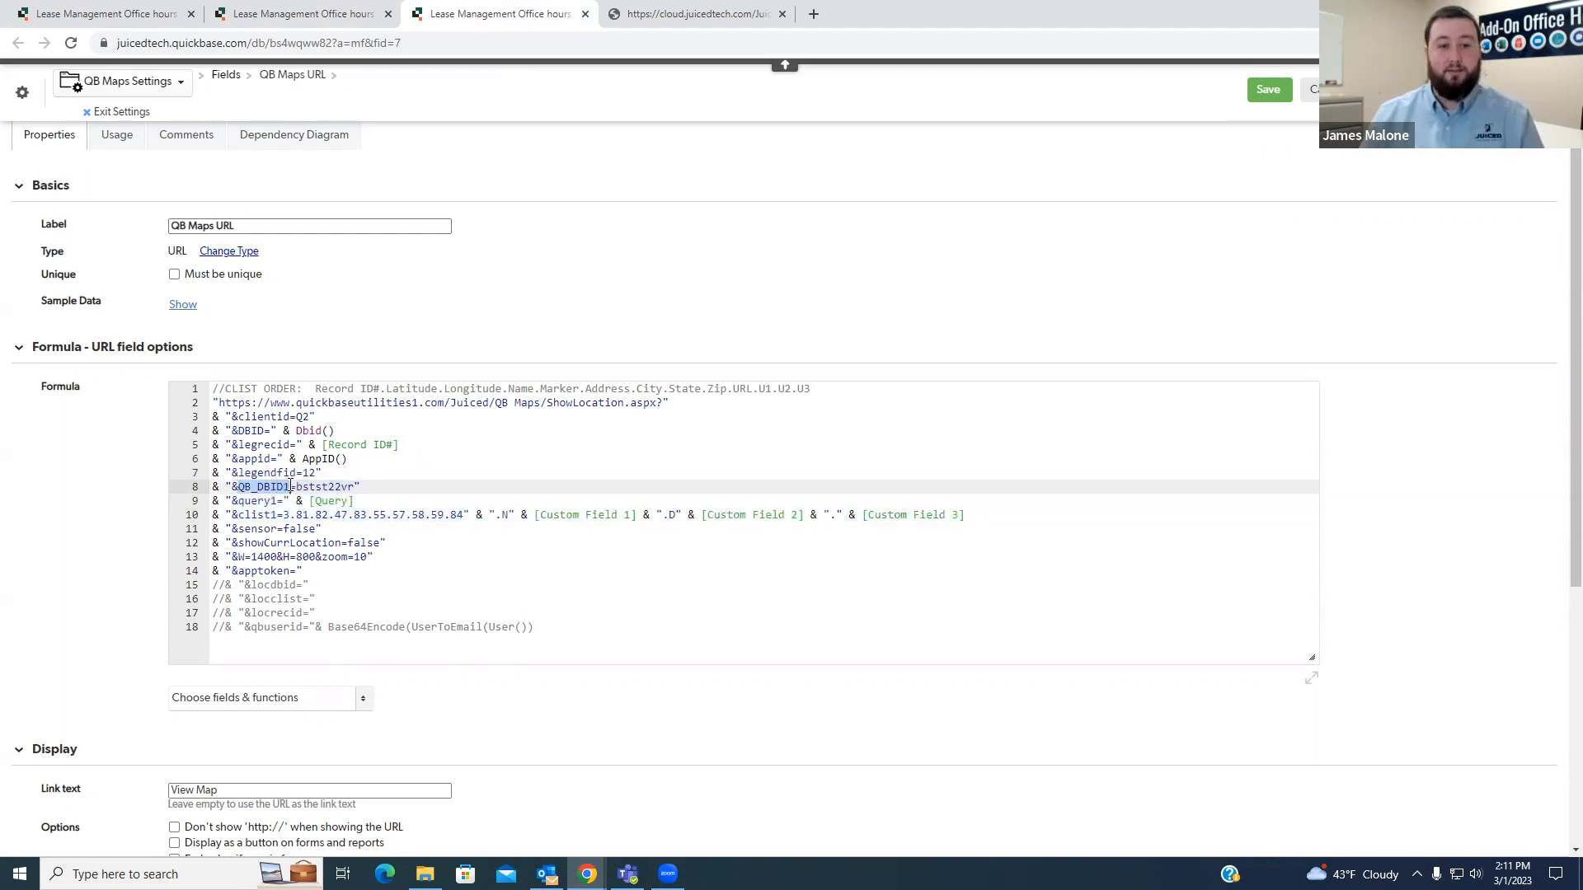
double_click(327, 487)
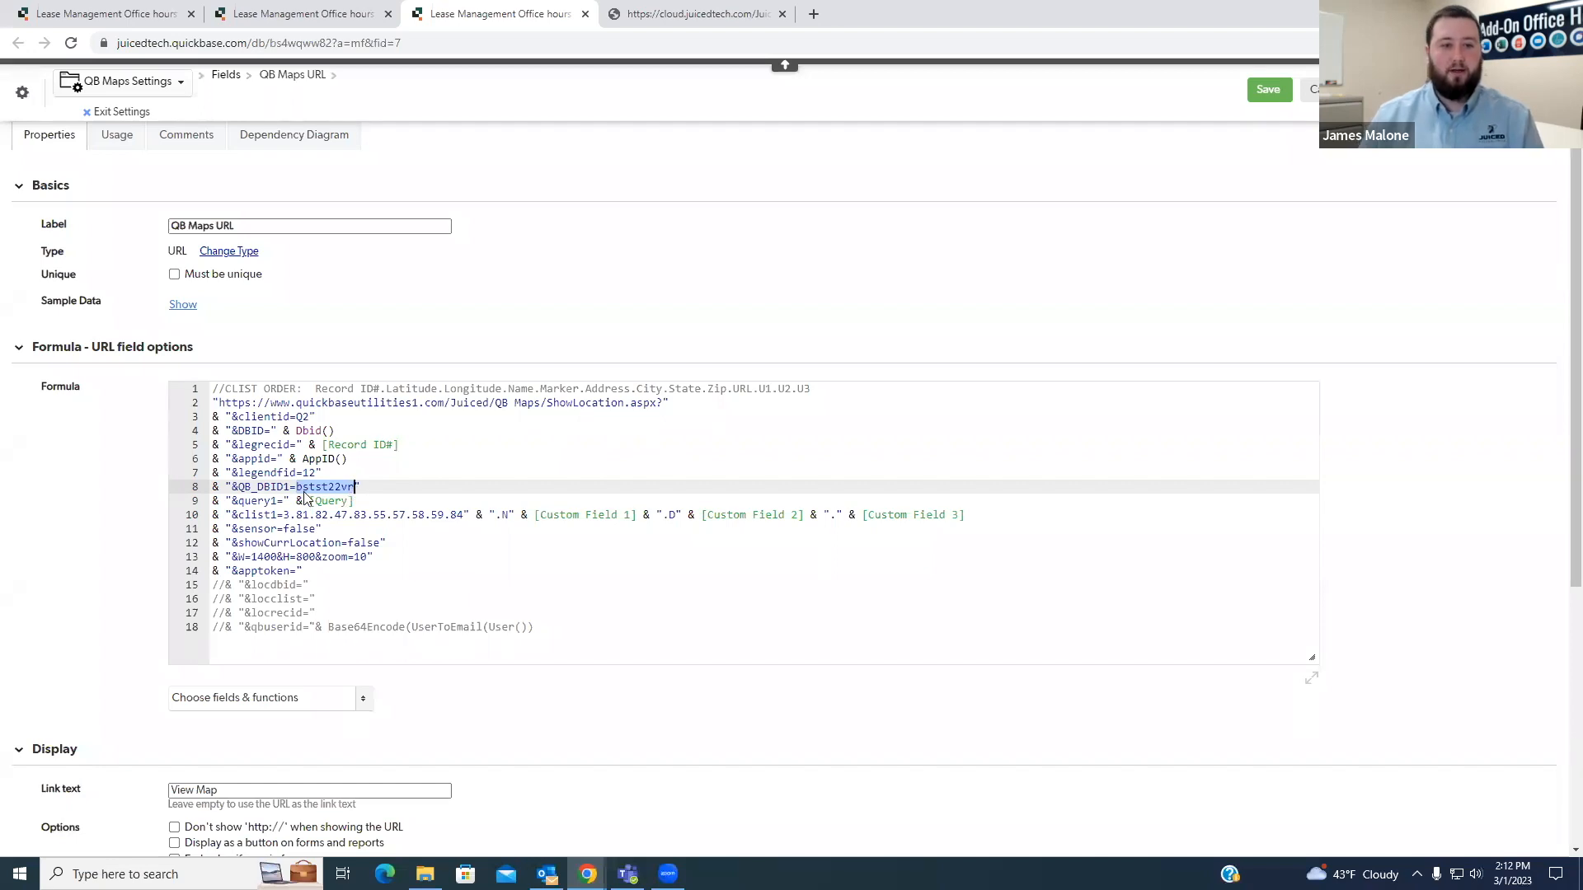
left_click(113, 8)
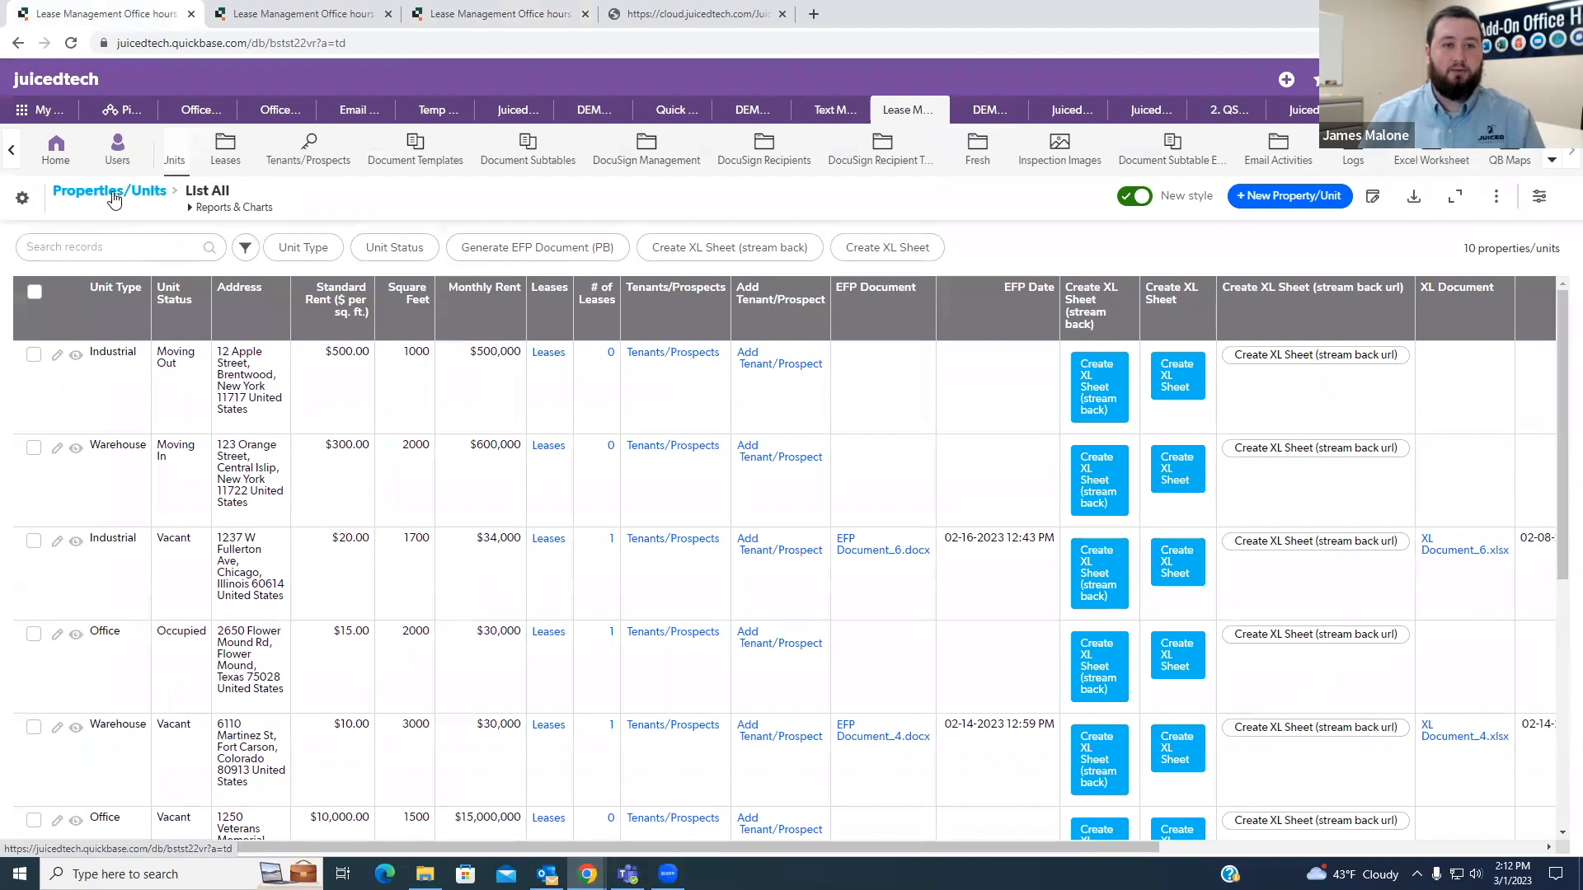
double_click(325, 43)
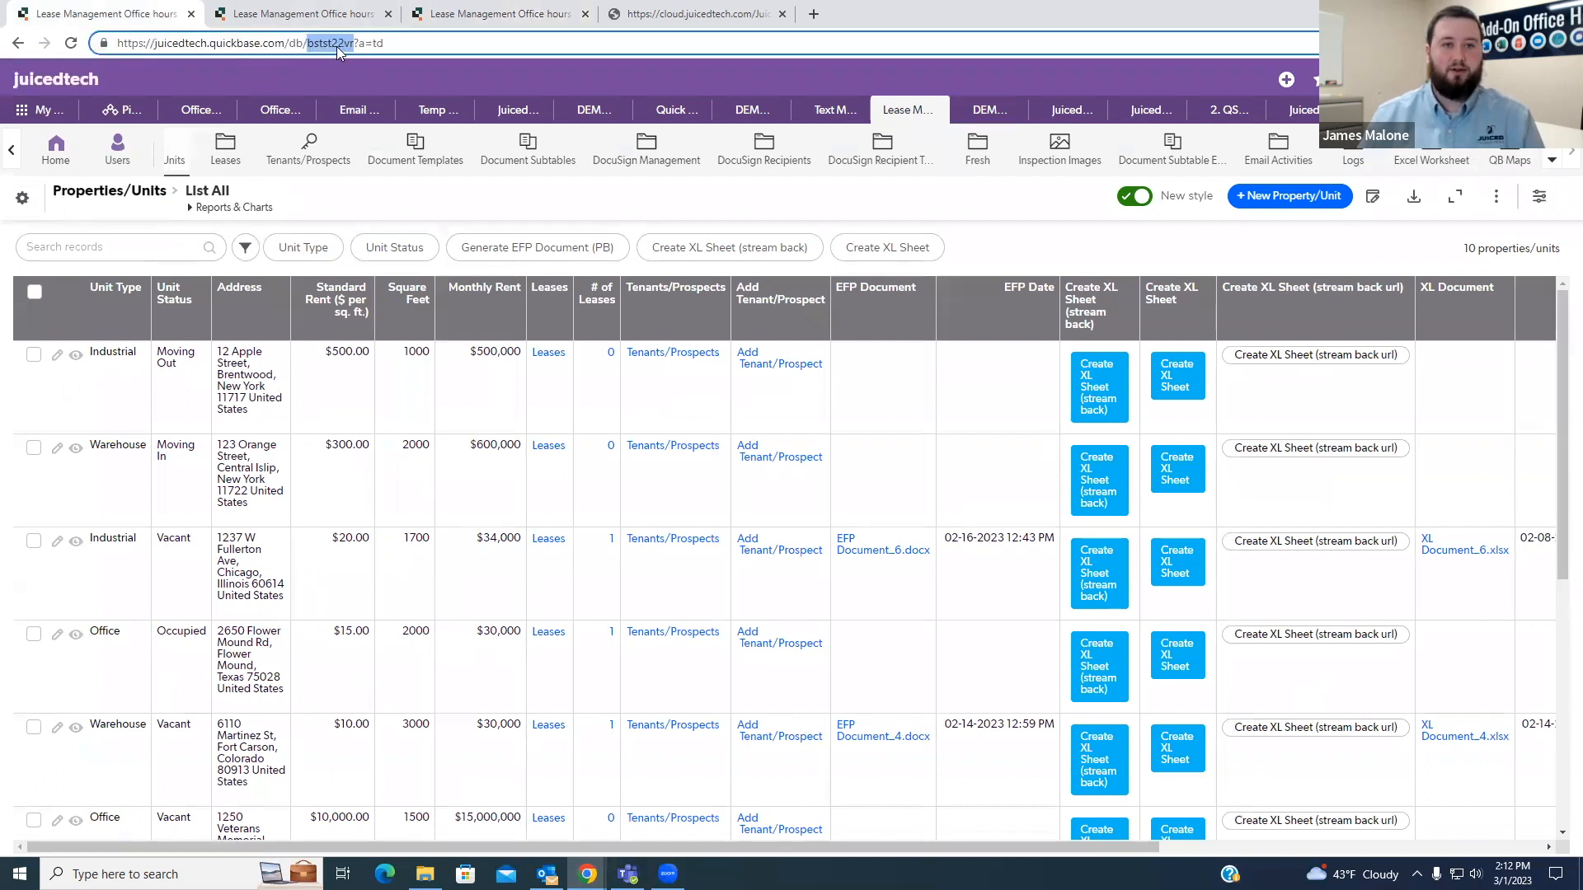
left_click(339, 189)
left_click(482, 14)
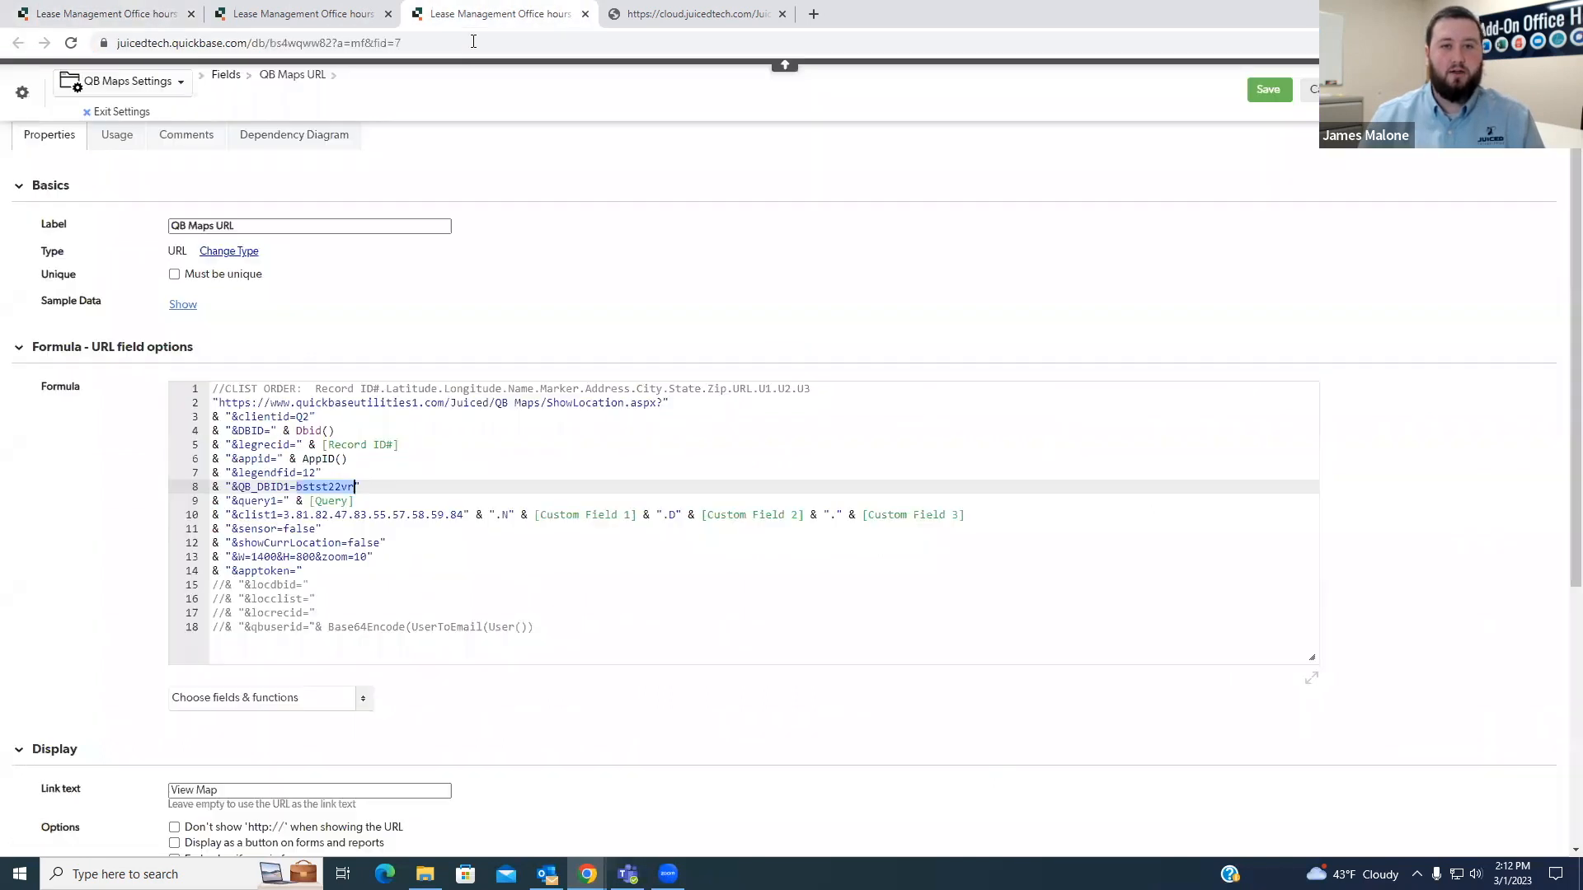
left_click_drag(328, 487, 355, 487)
left_click(363, 488)
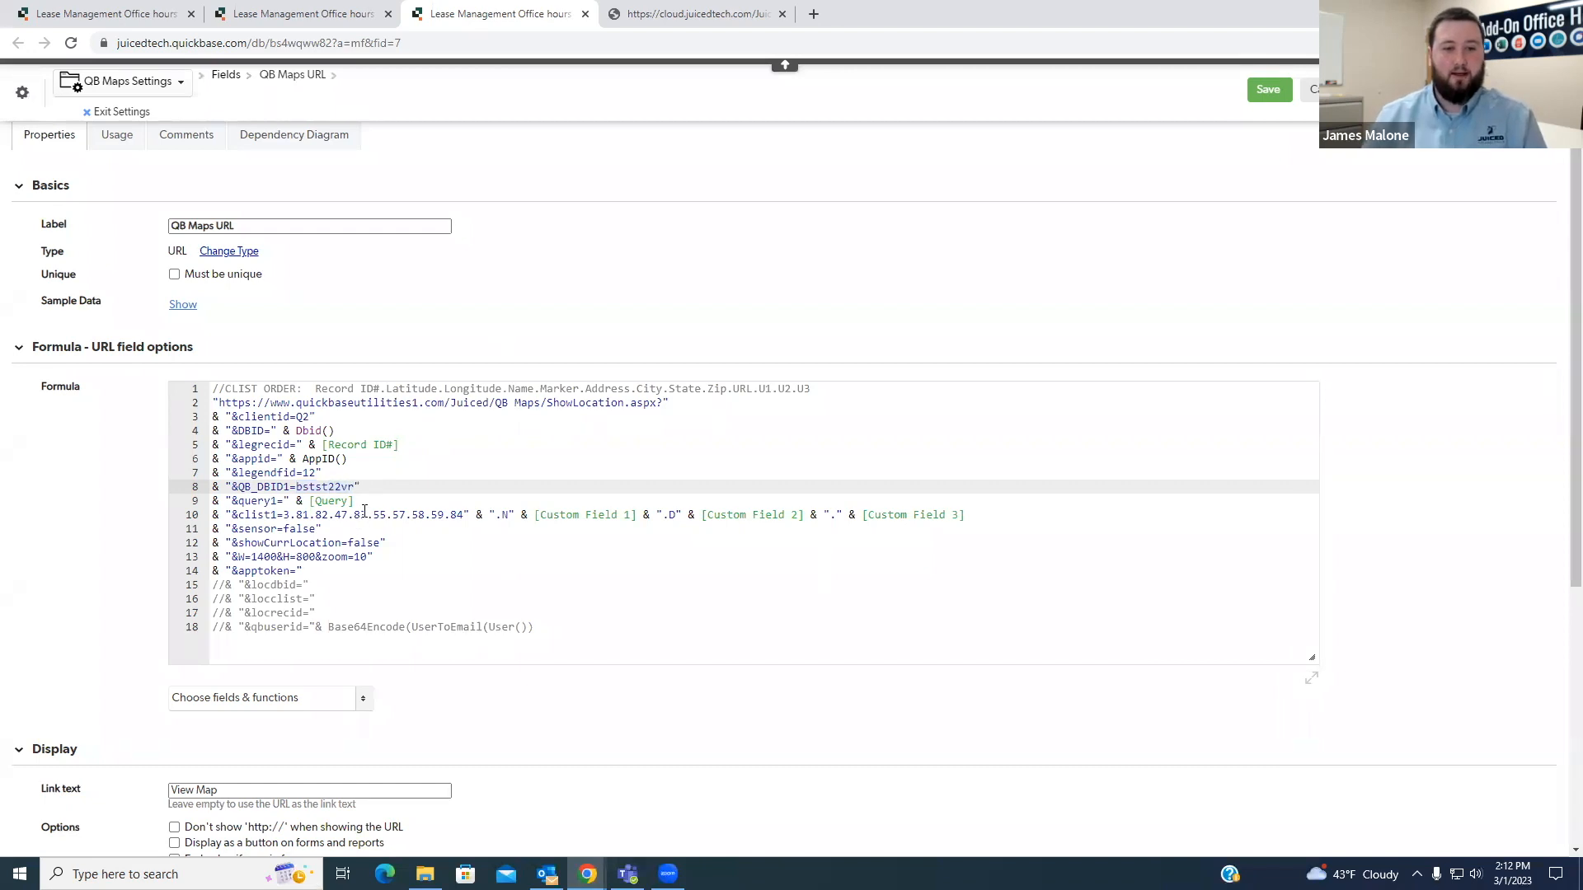
- Compare the formula's query1 parameter with the Query value of the QB Maps record and return to the formula
left_click_drag(369, 502, 213, 502)
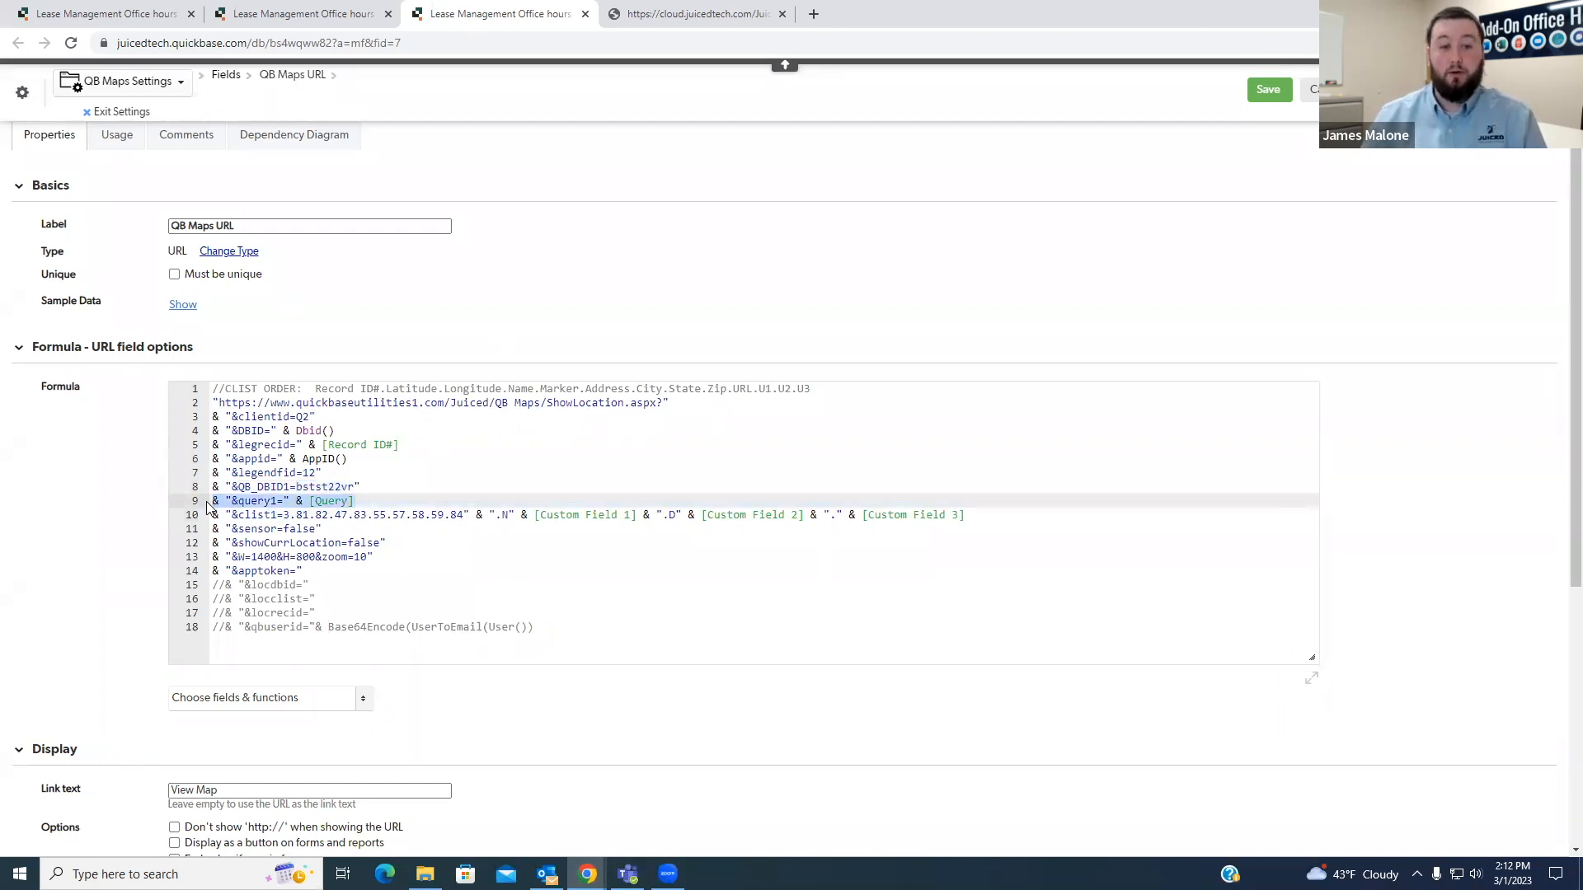
left_click(369, 501)
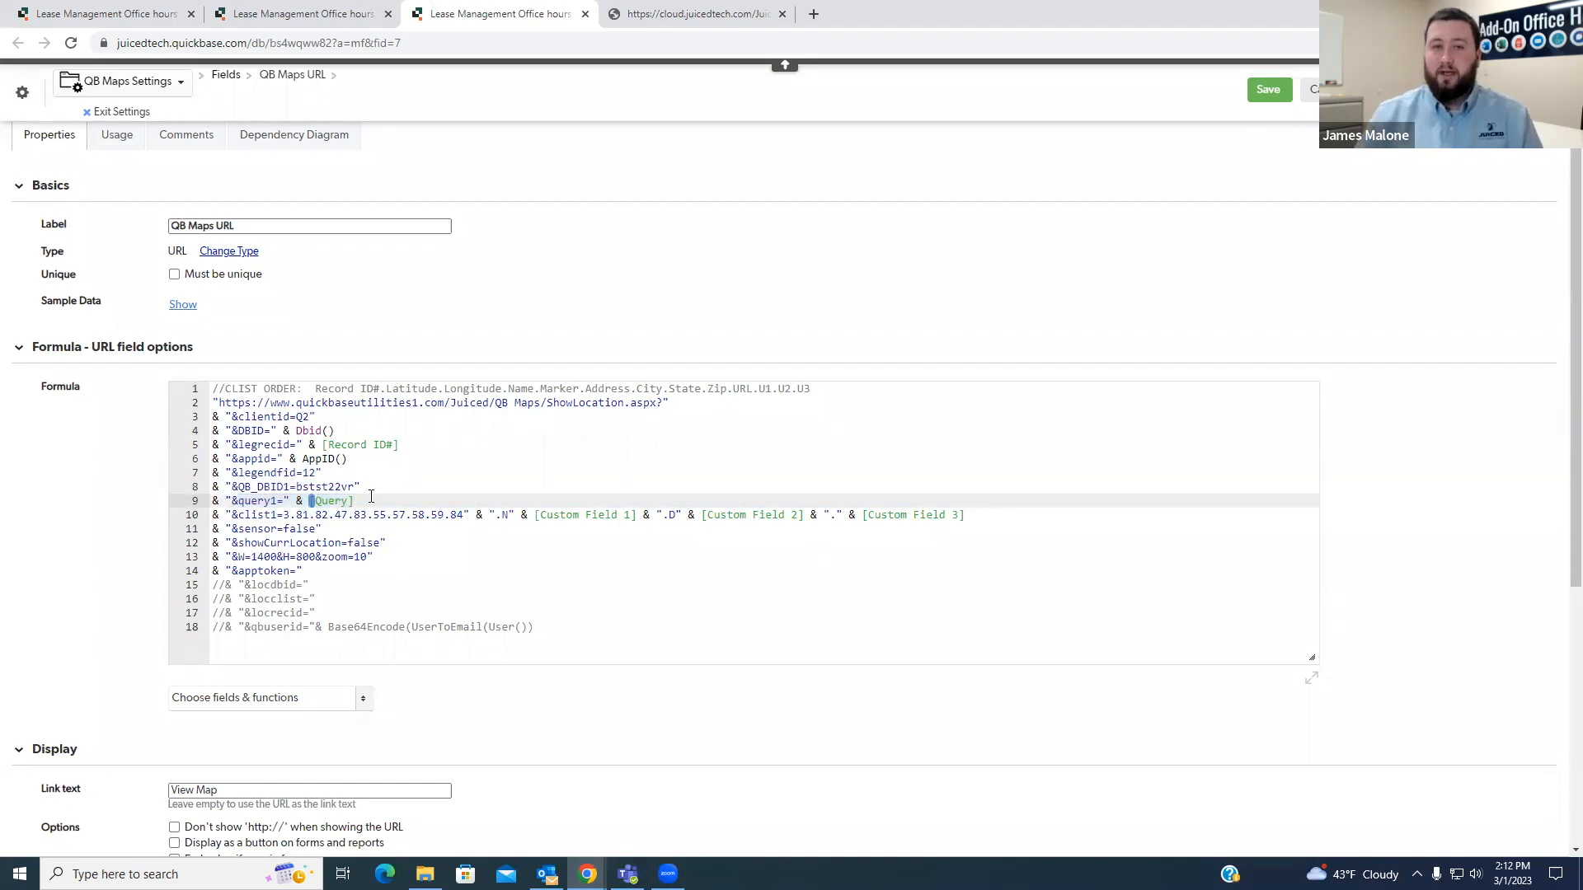
left_click(293, 10)
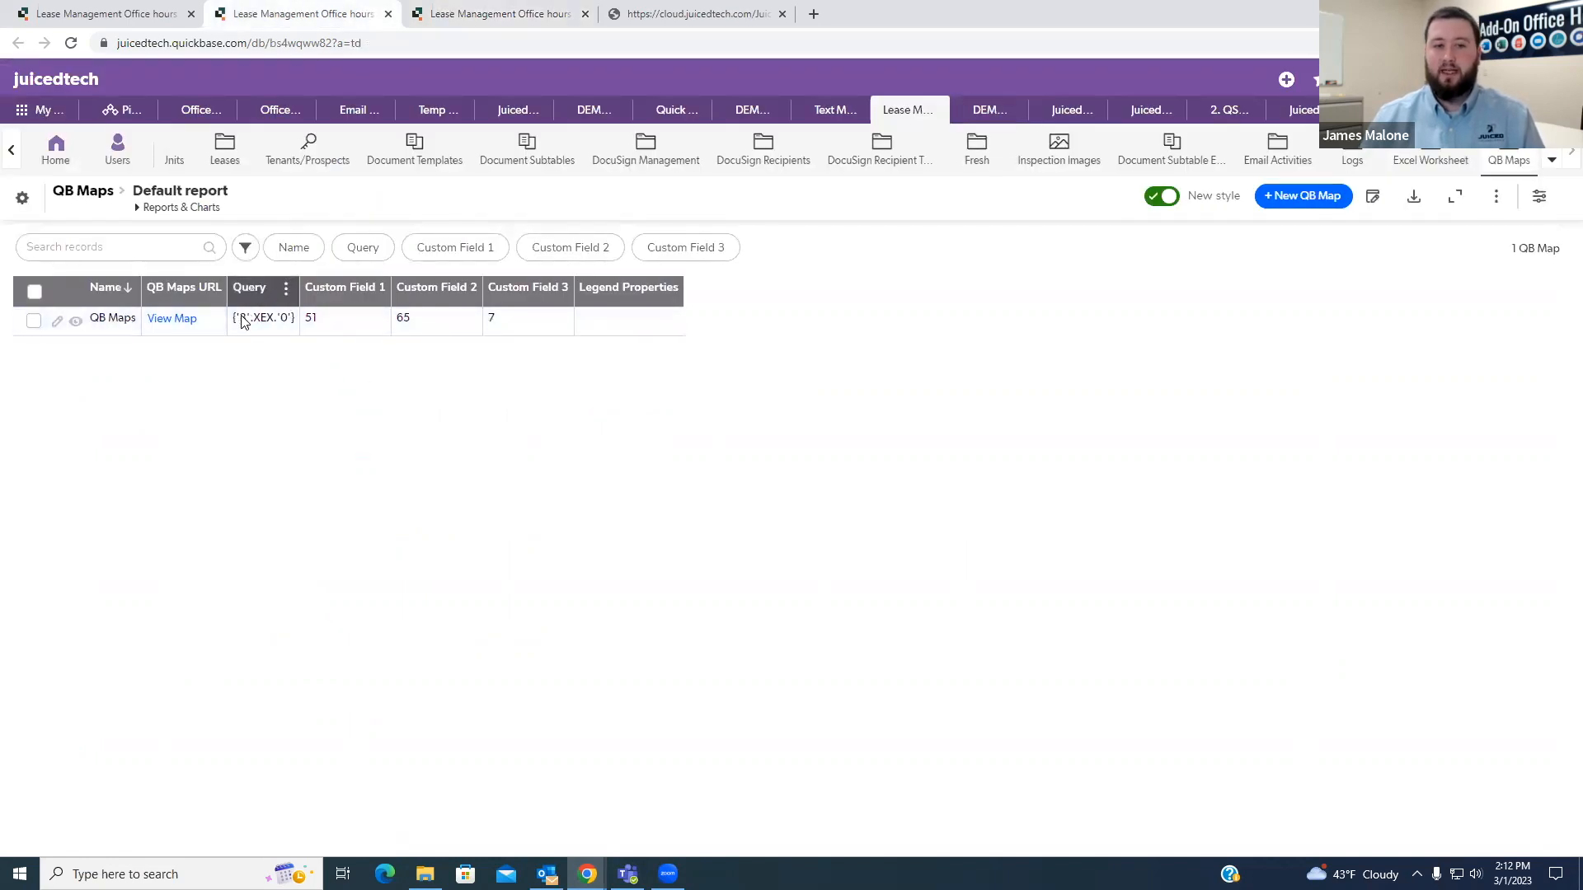
left_click_drag(234, 320, 292, 321)
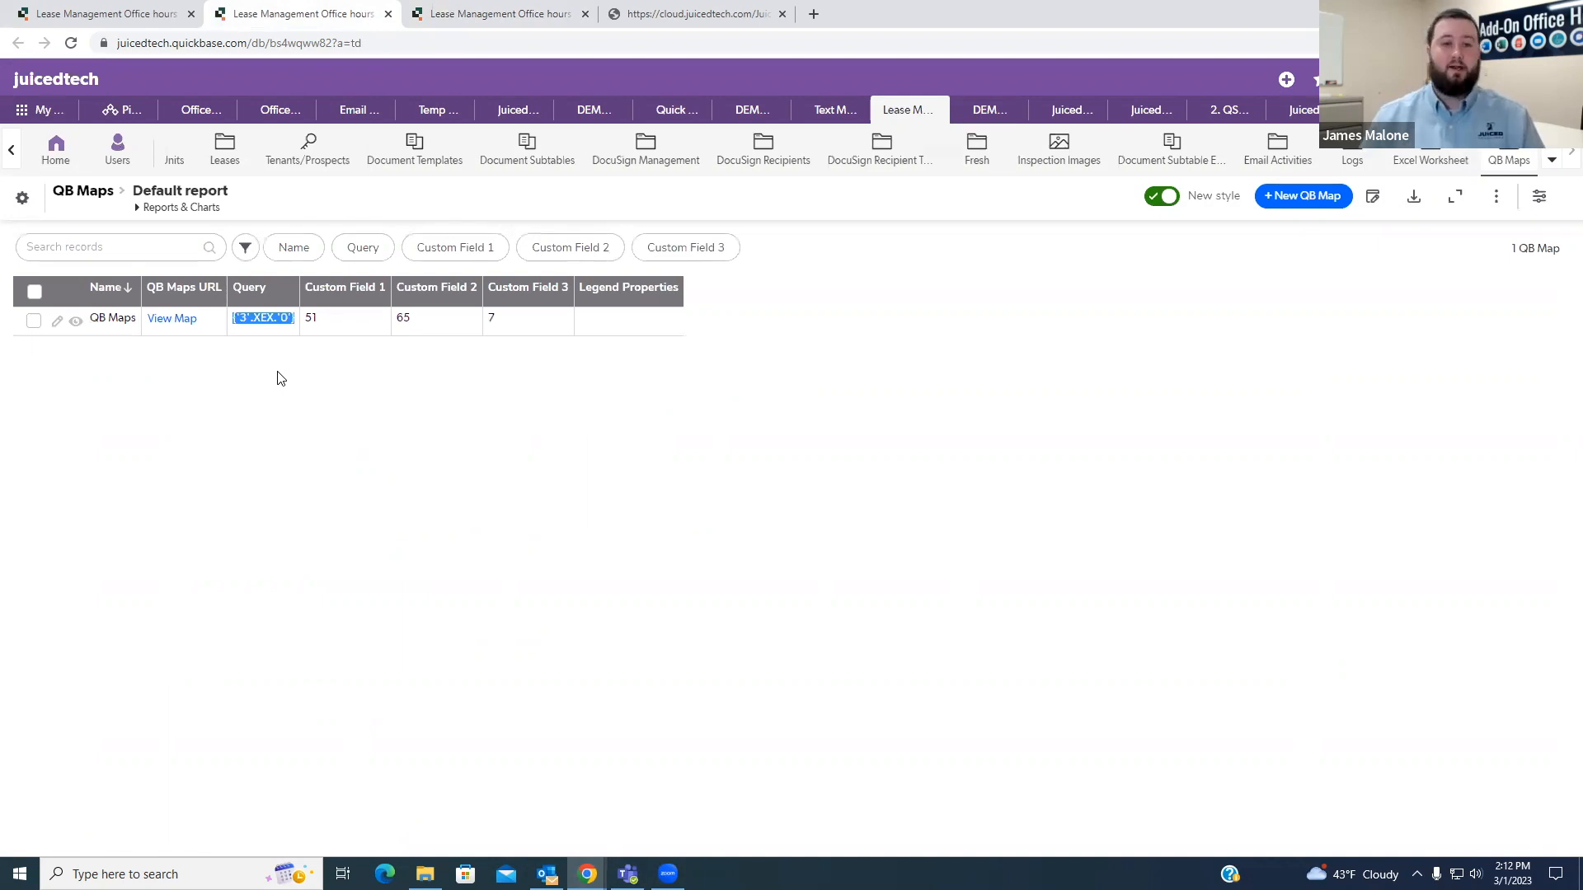
left_click(323, 390)
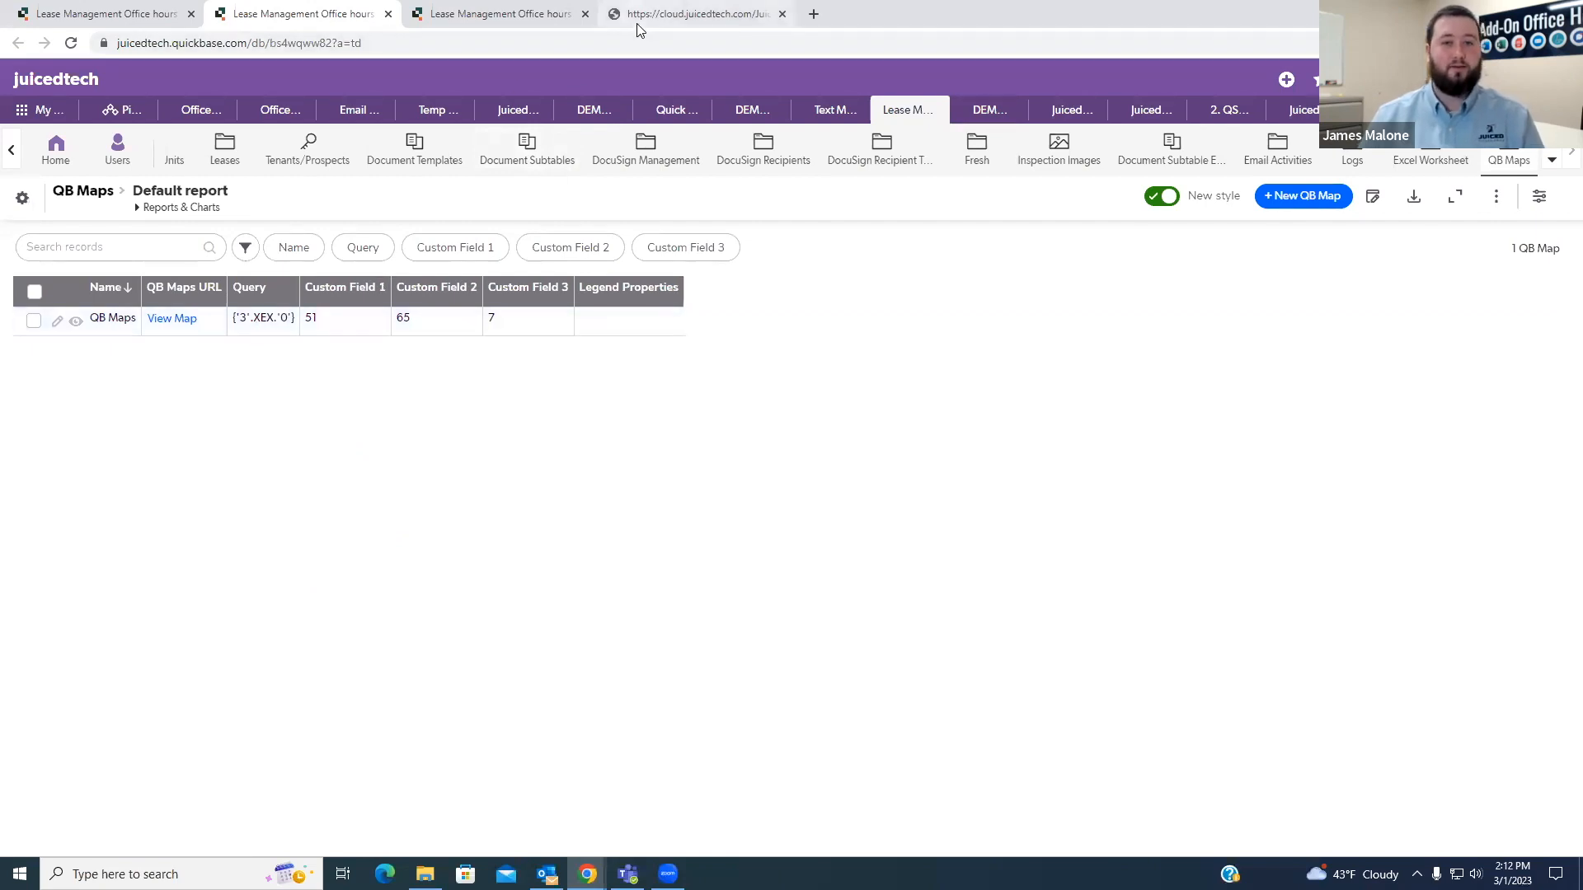
left_click(539, 23)
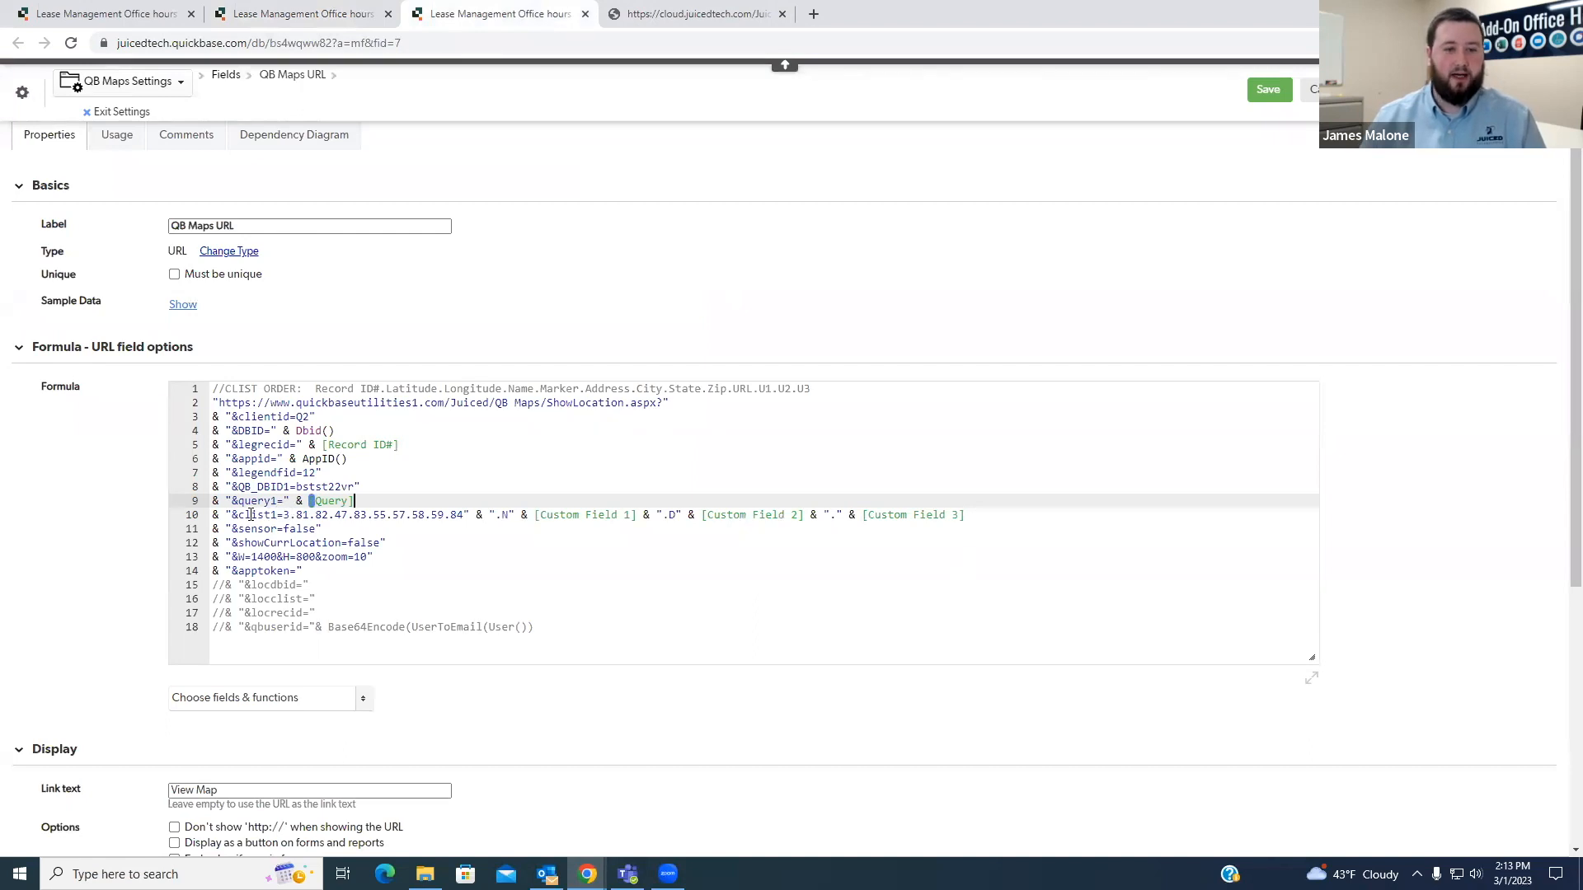
- Examine the clist1 parameter in the QB Maps URL formula and the CLIST ORDER comment that defines its field sequence
double_click(245, 514)
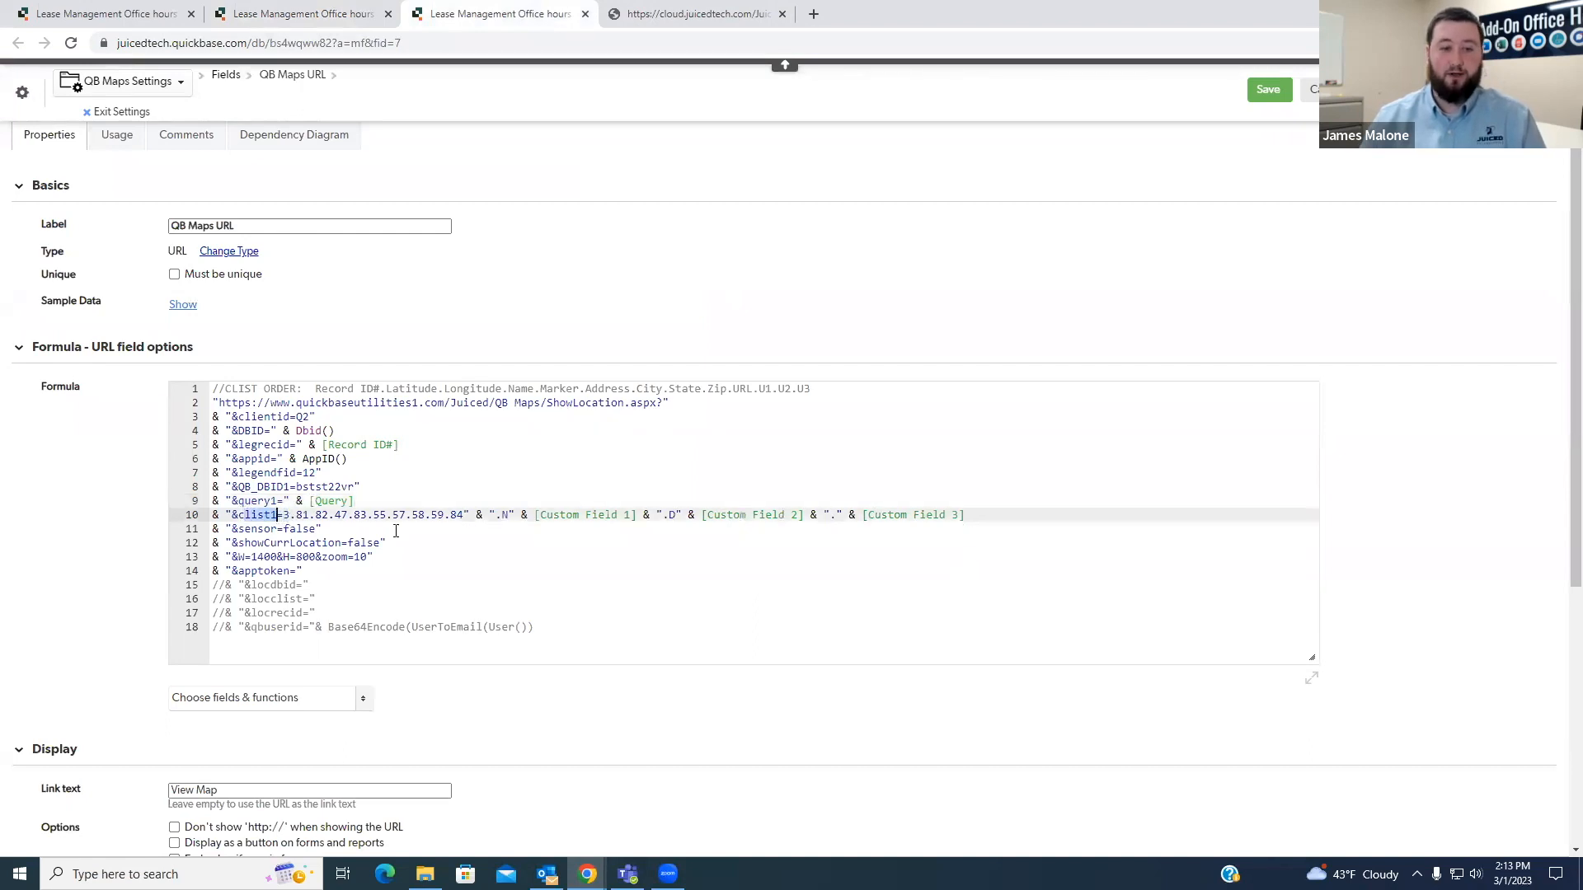
left_click(1029, 516)
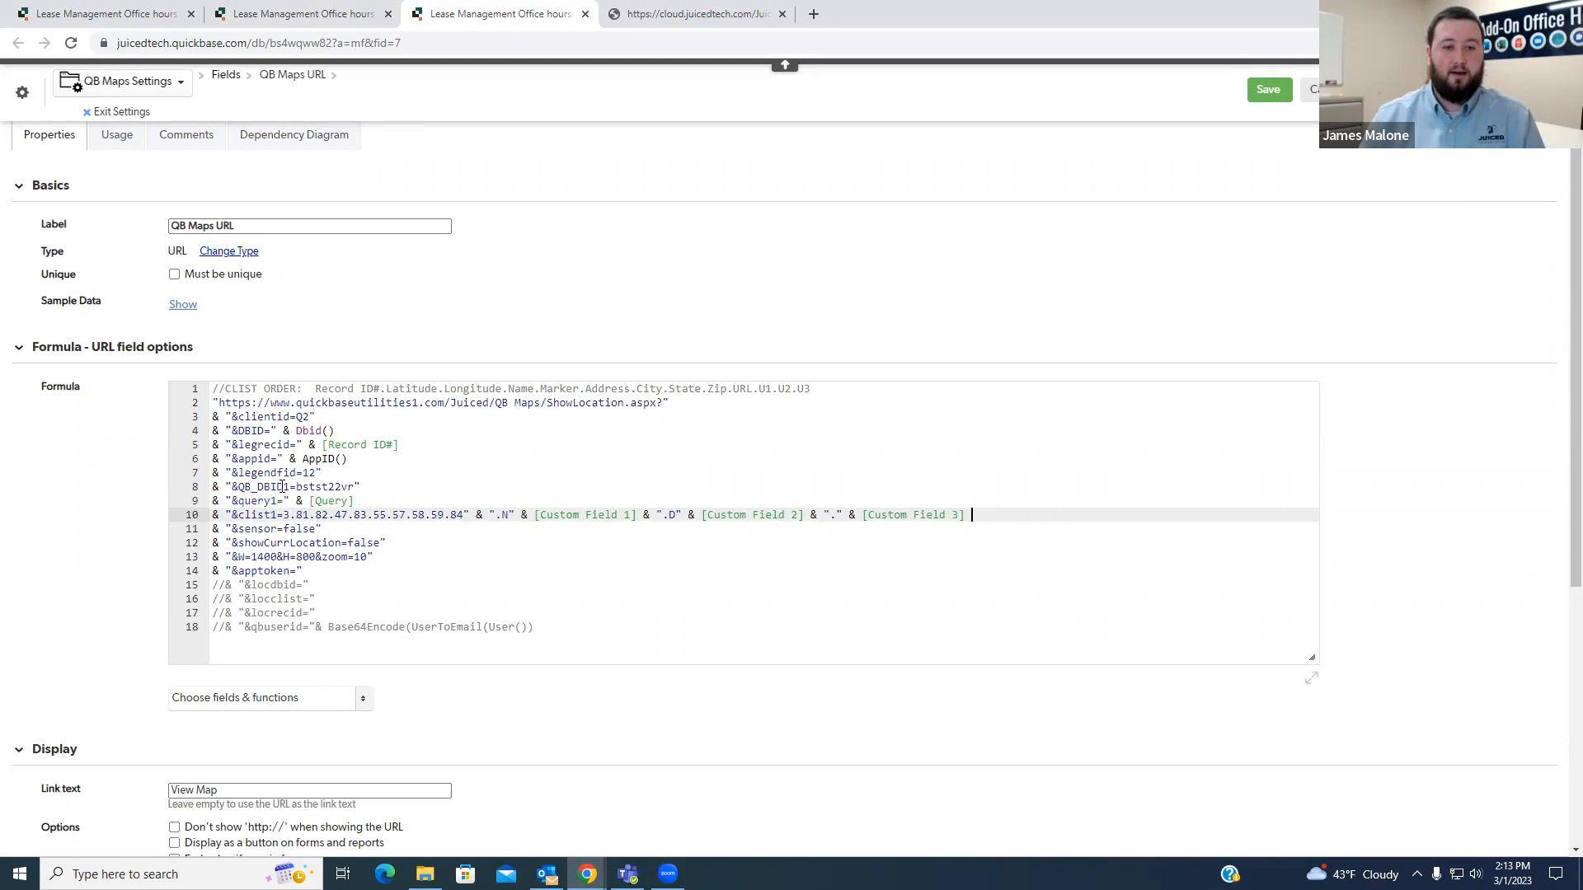
left_click_drag(283, 515, 973, 513)
left_click(992, 513)
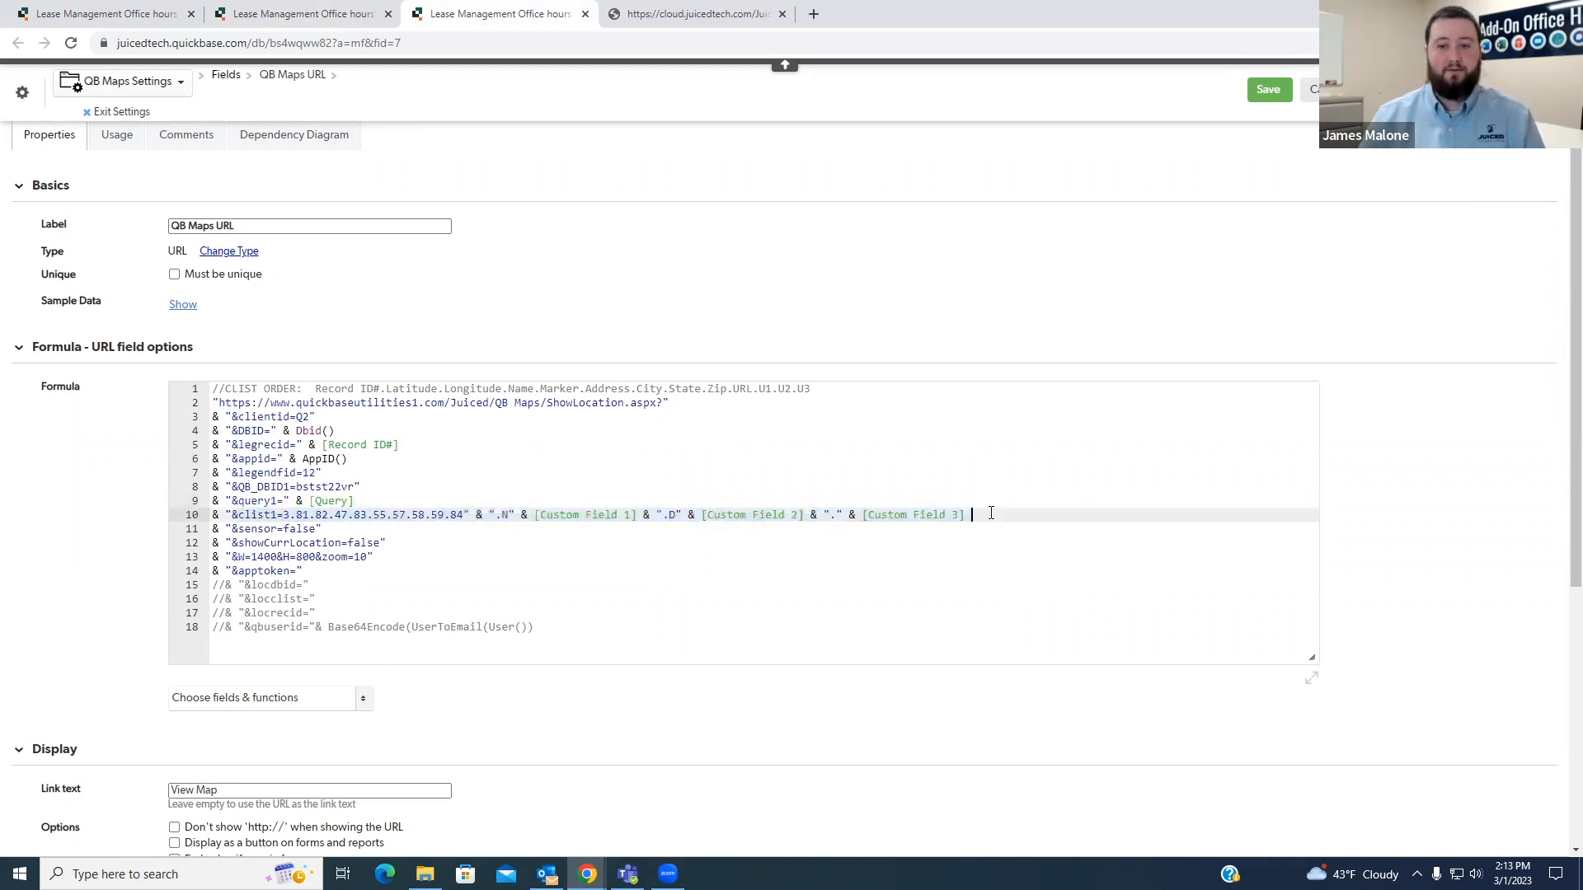
left_click_drag(213, 389, 310, 389)
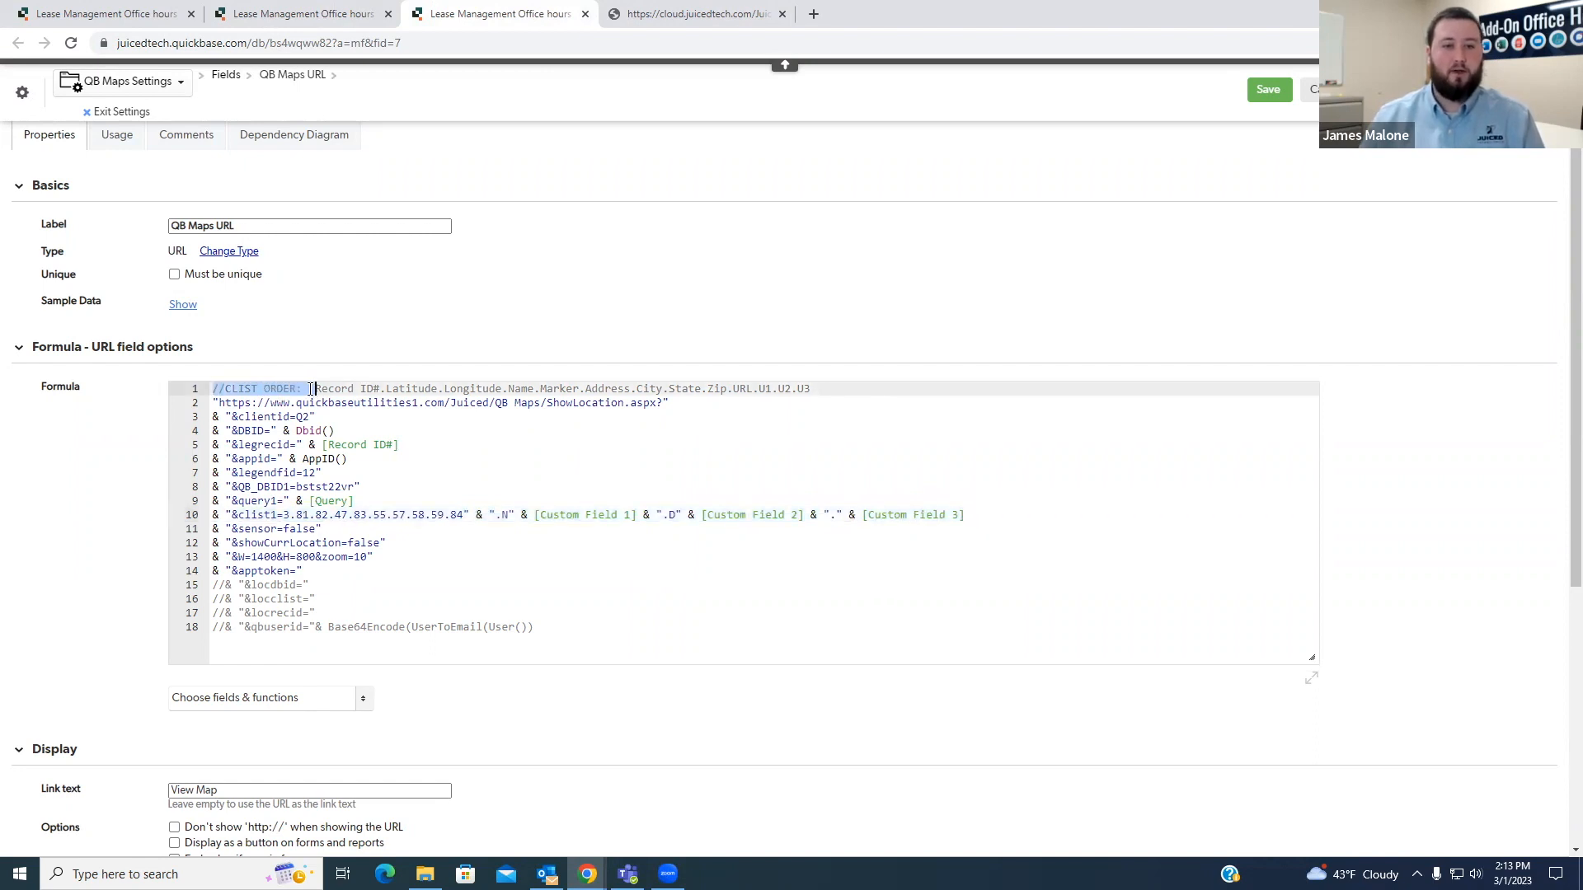
left_click(808, 389, "shift")
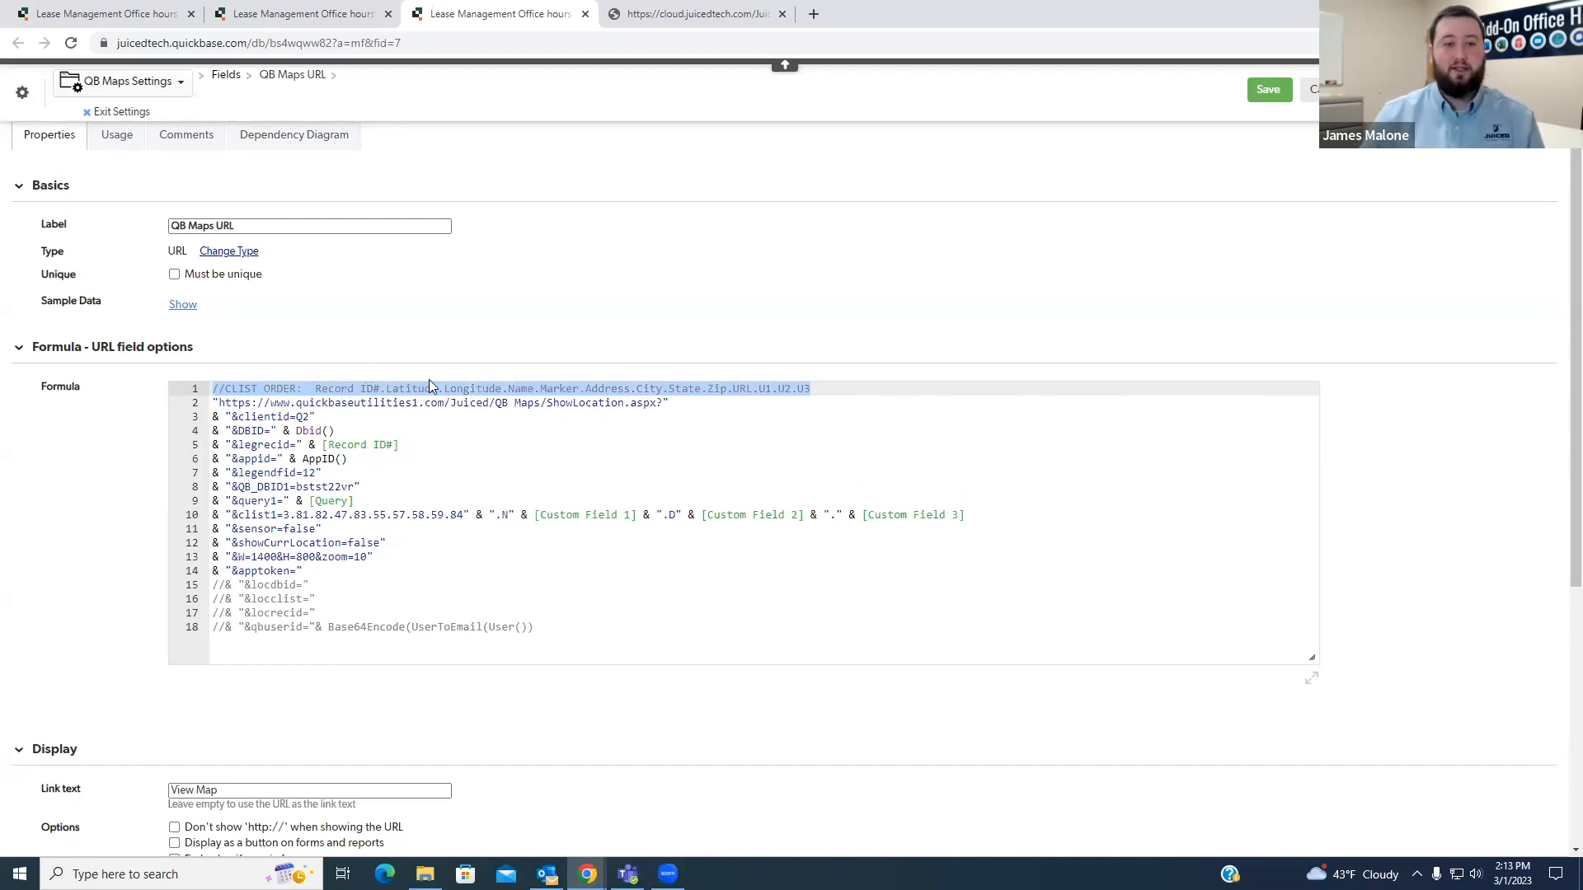
- Match the Record ID#, Latitude, Longitude, Name and Marker entries of the CLIST ORDER comment with the field IDs in clist1
left_click_drag(315, 388, 385, 388)
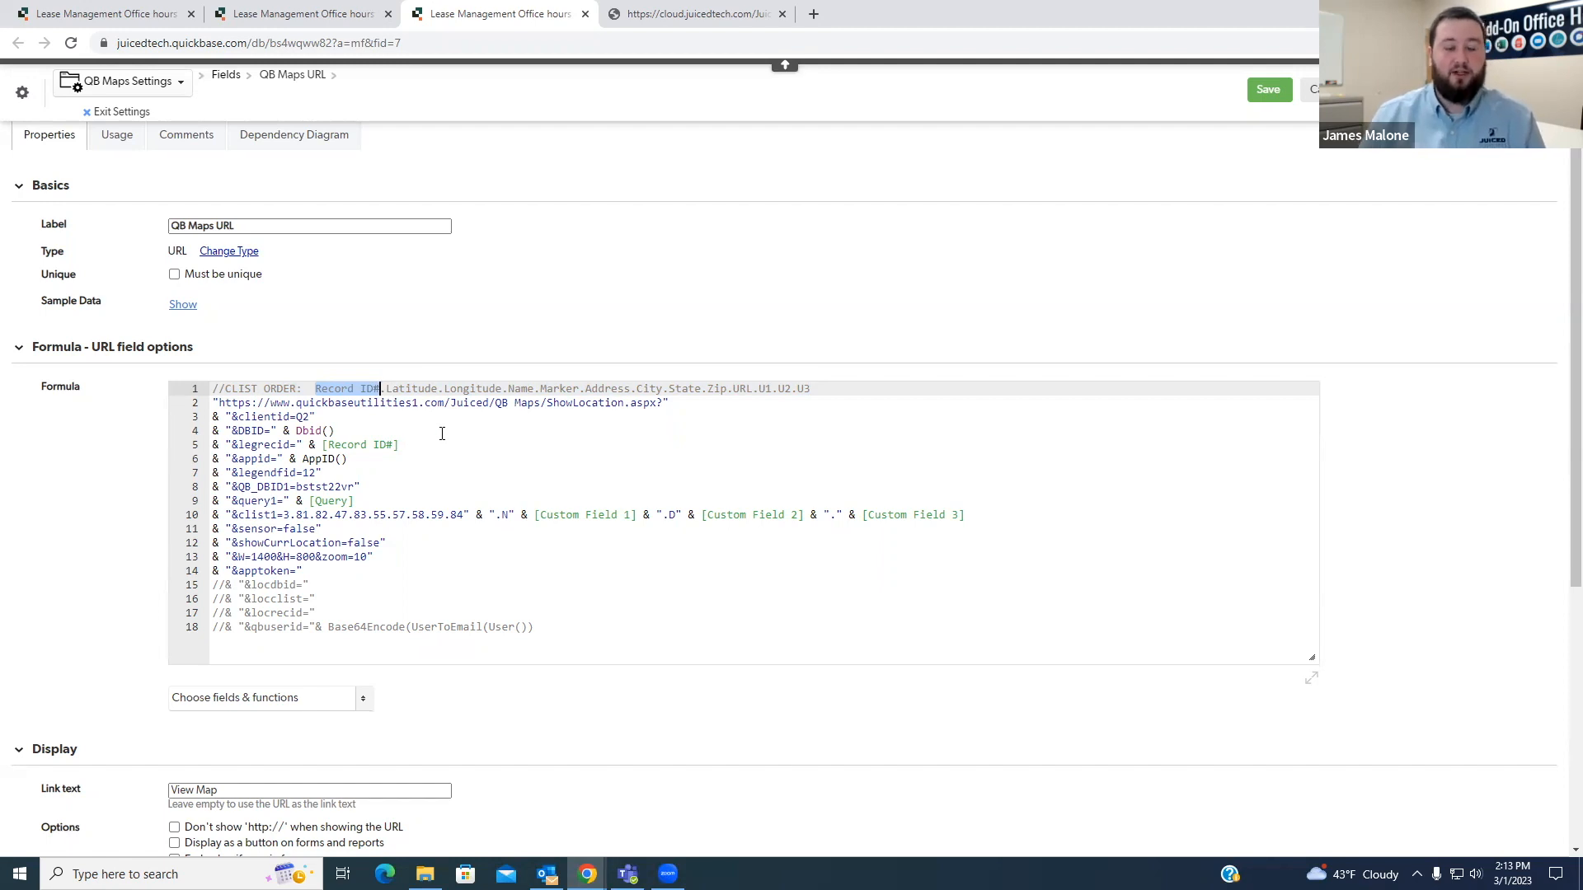
left_click_drag(387, 388, 505, 392)
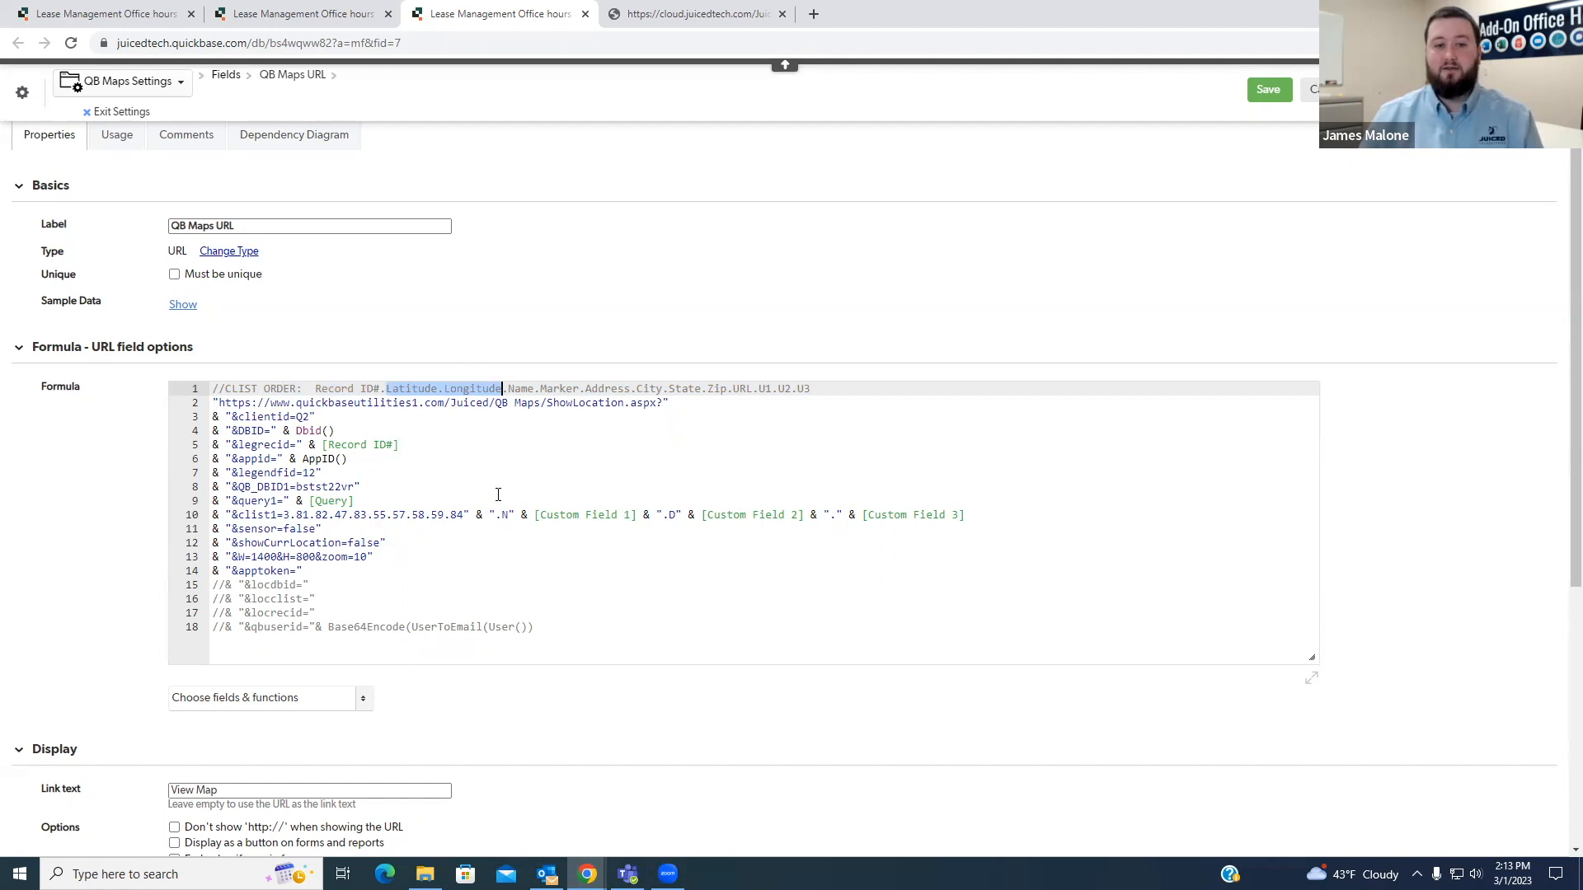
left_click_drag(297, 514, 329, 514)
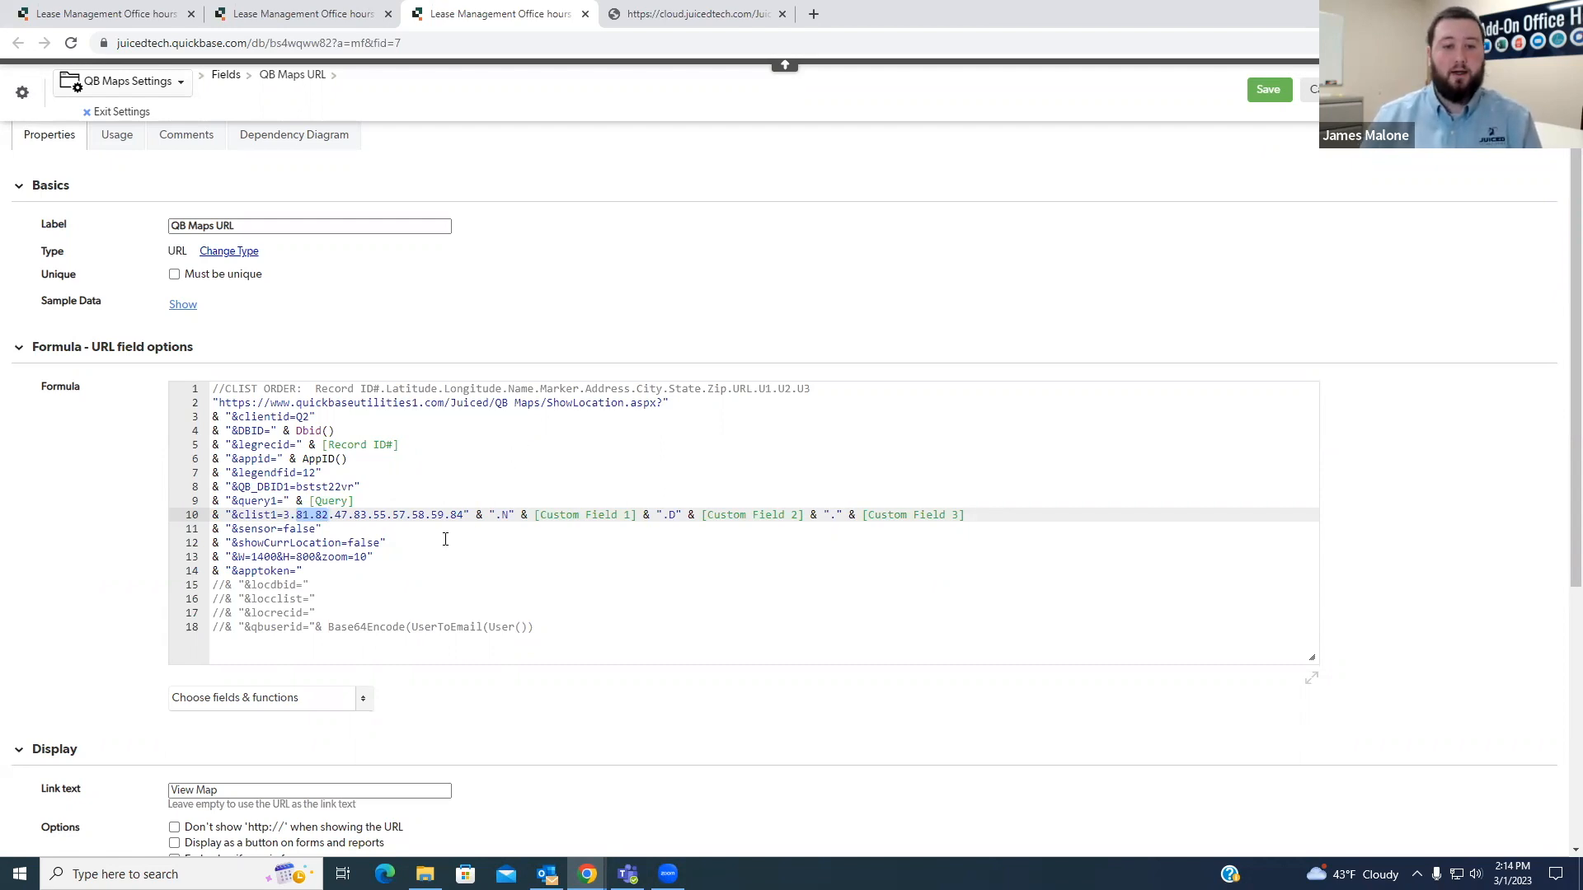
double_click(519, 388)
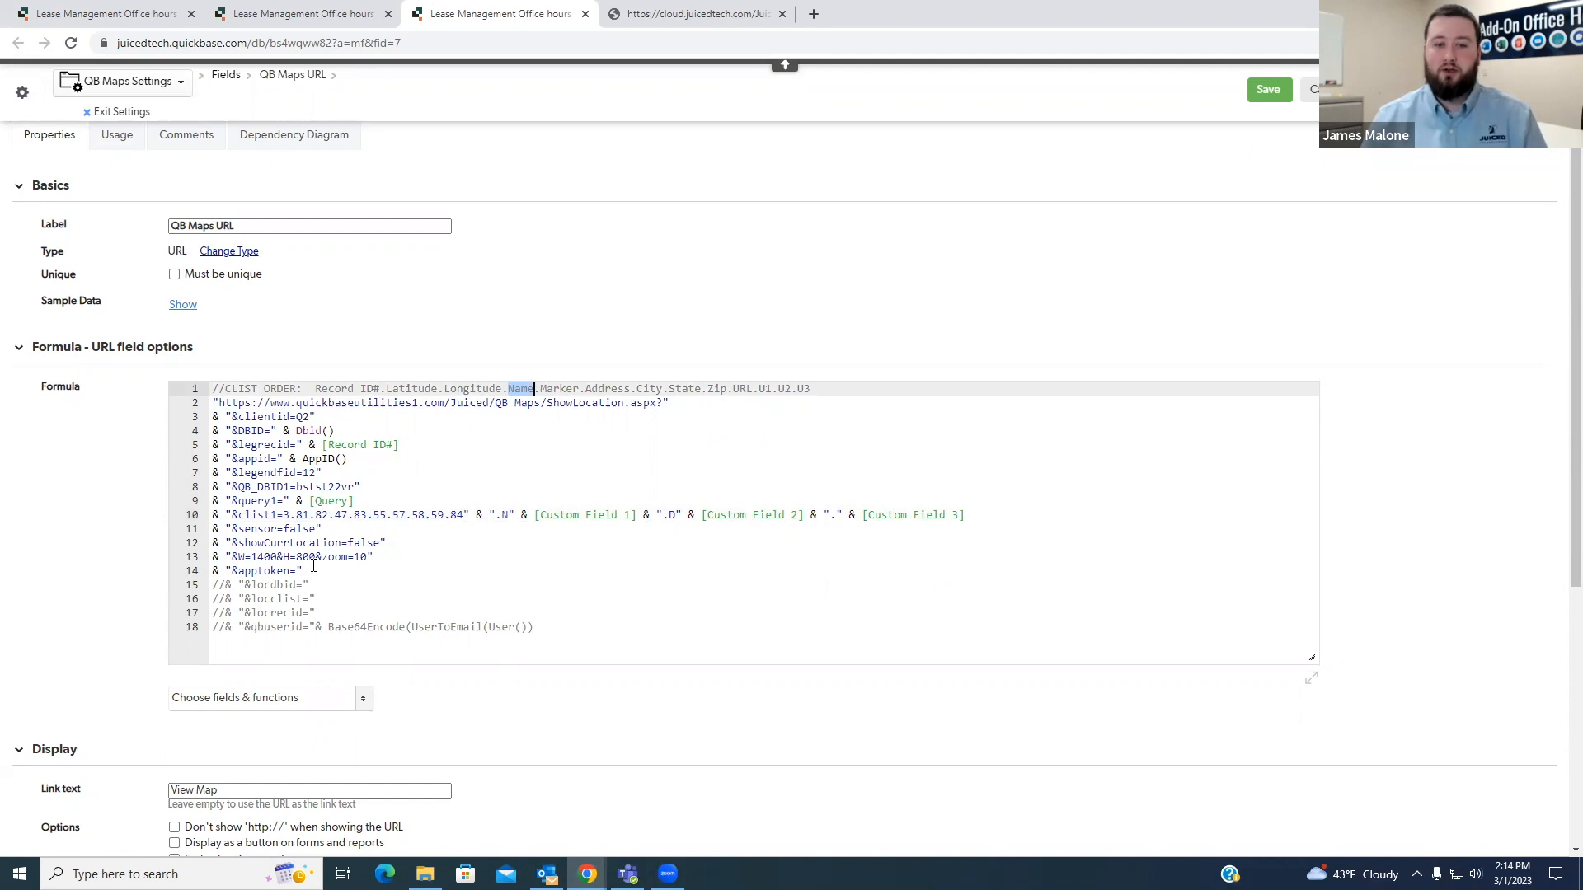
left_click_drag(354, 515, 368, 514)
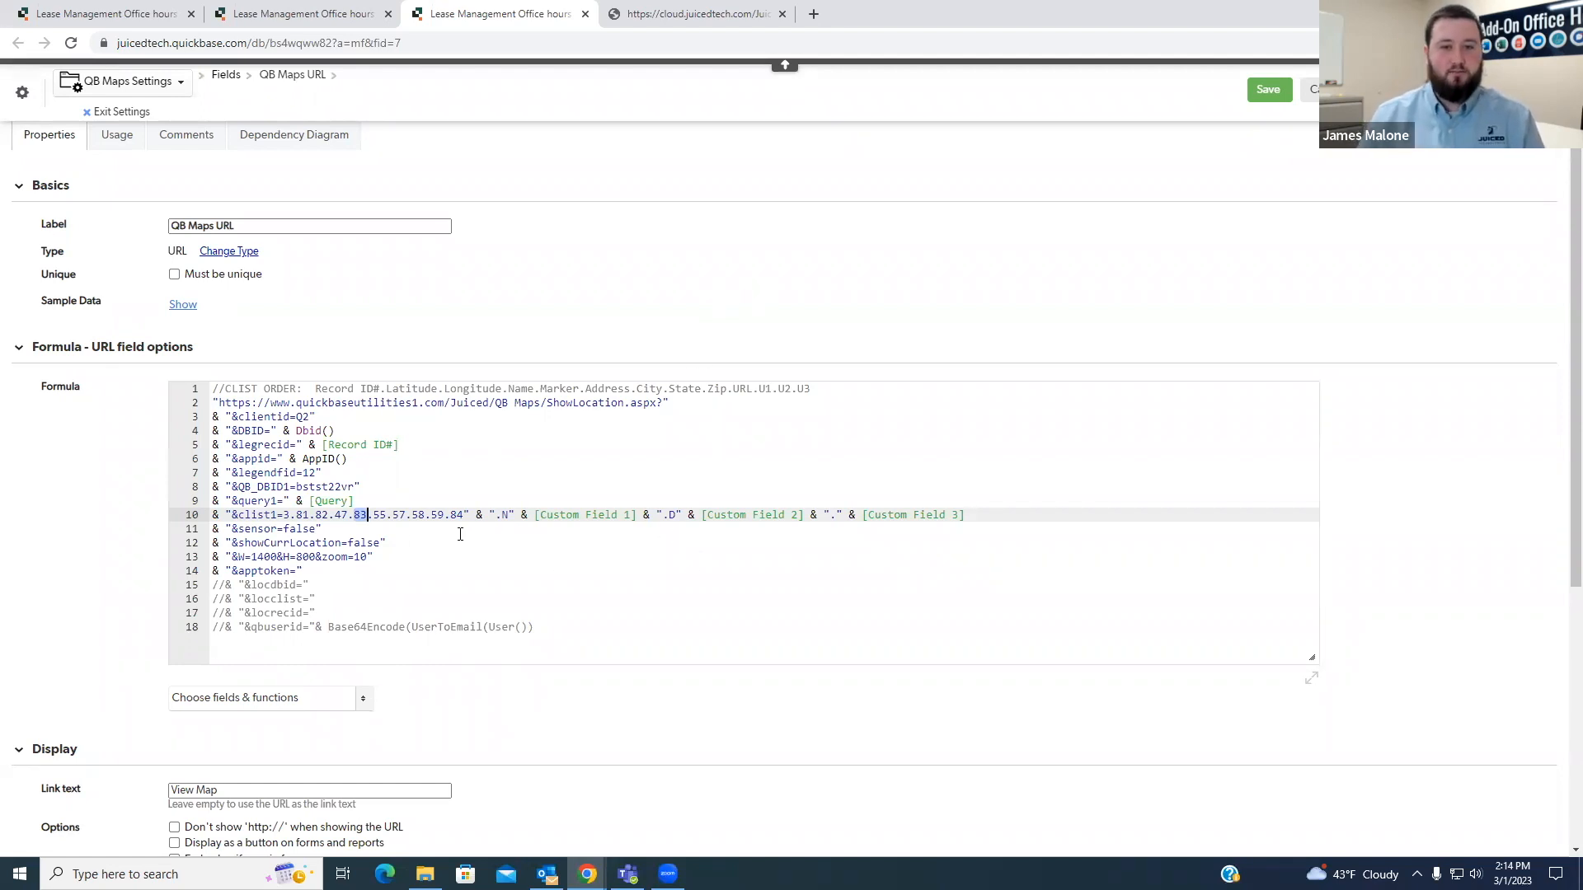
- Examine the address, URL and U1 to U3 entries of the CLIST ORDER comment and the Custom Field references in clist1
left_click(588, 387)
left_click_drag(588, 387, 728, 386)
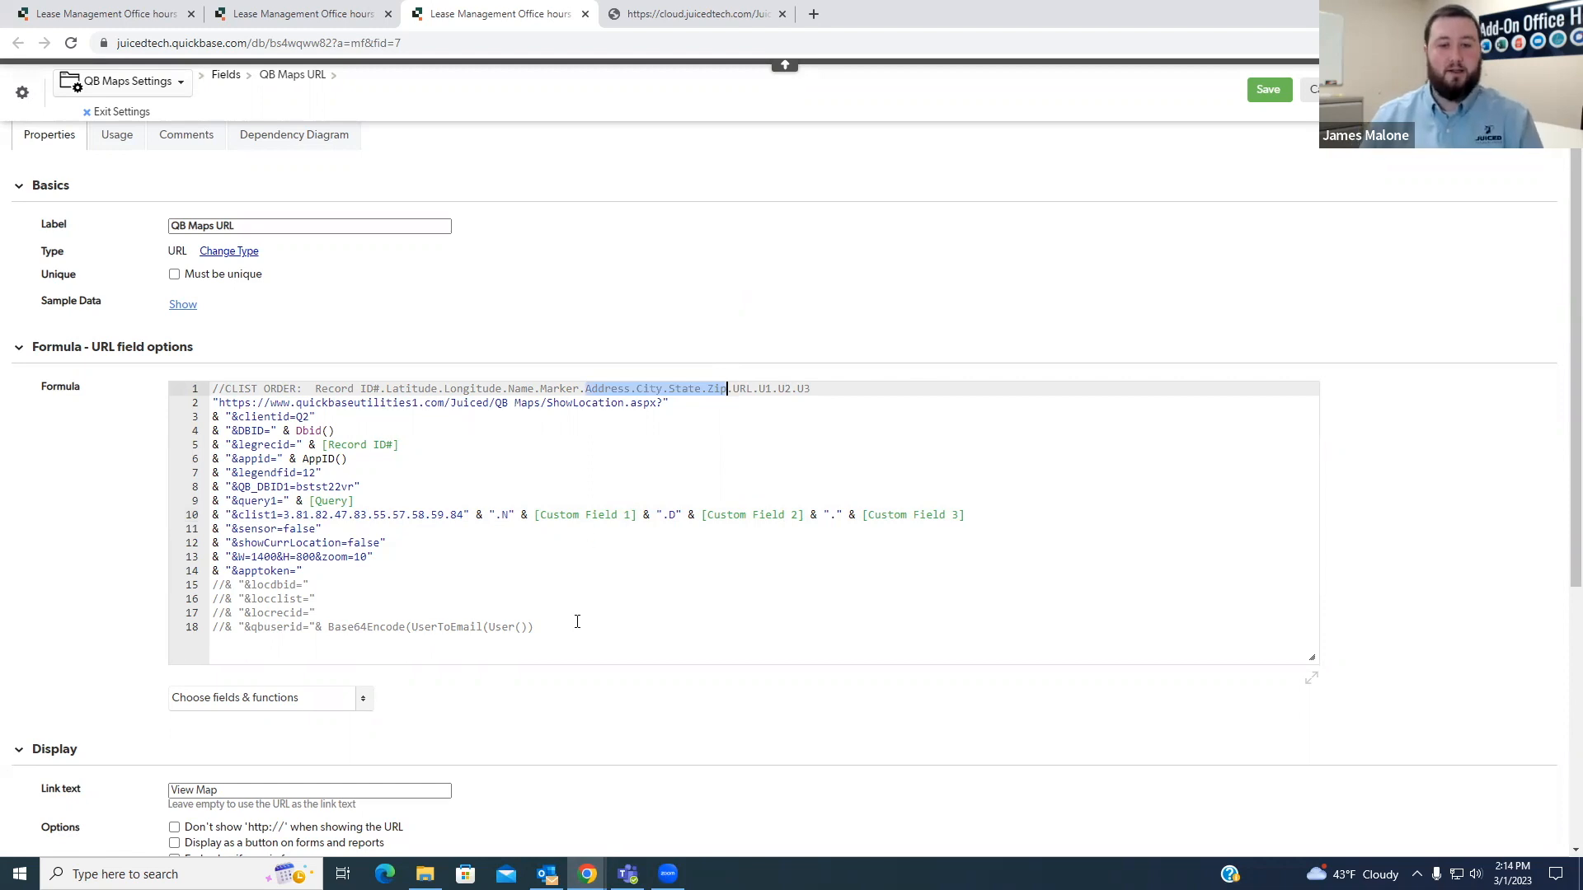
left_click_drag(732, 388, 752, 388)
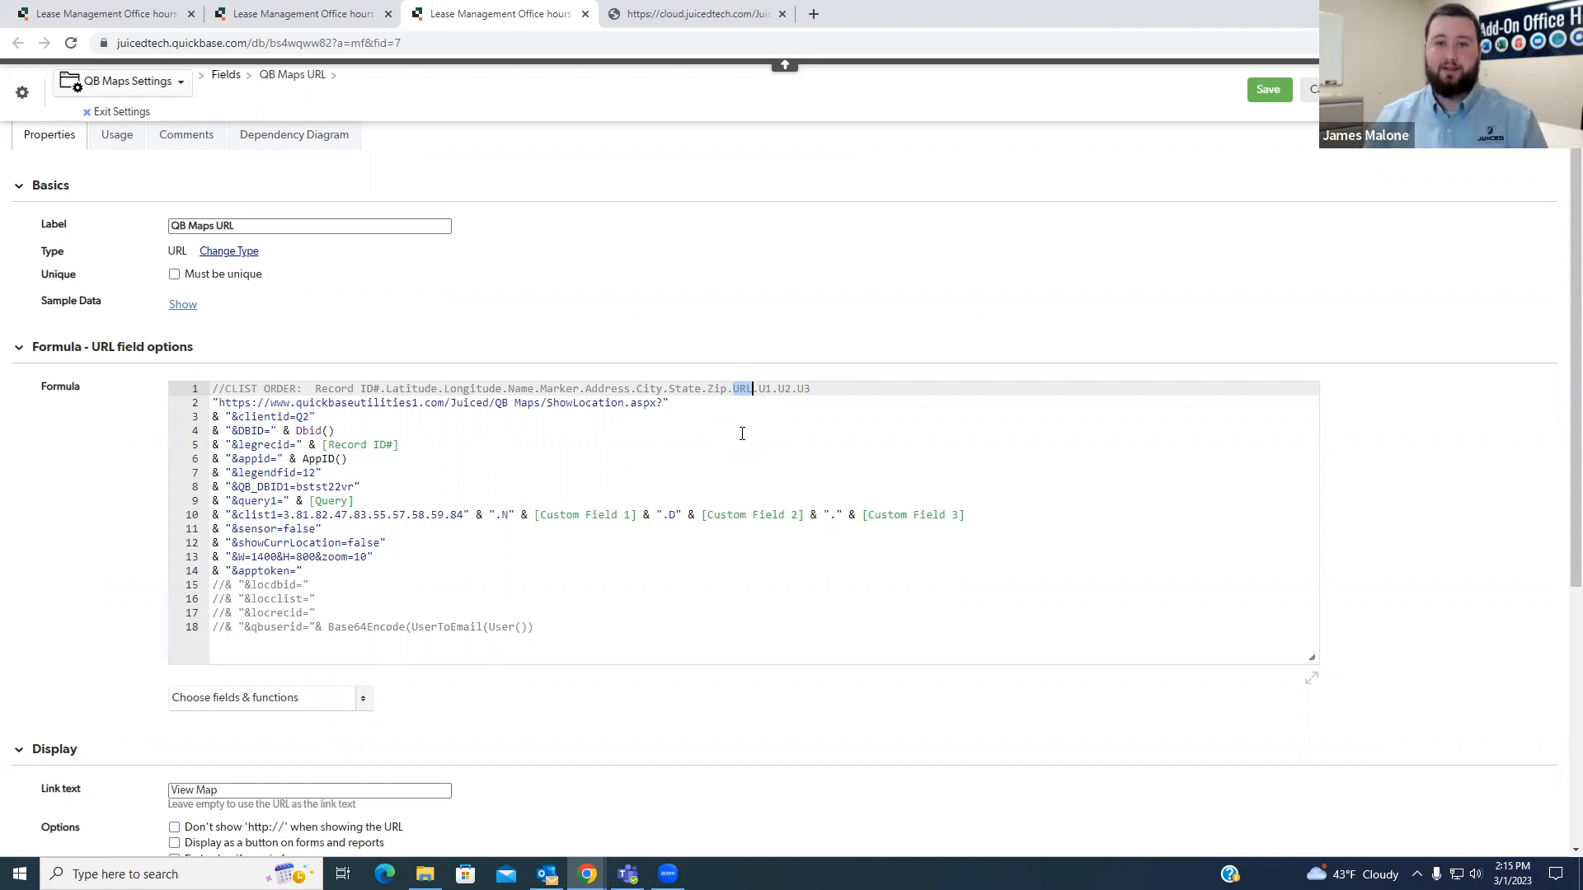
left_click_drag(758, 391, 816, 392)
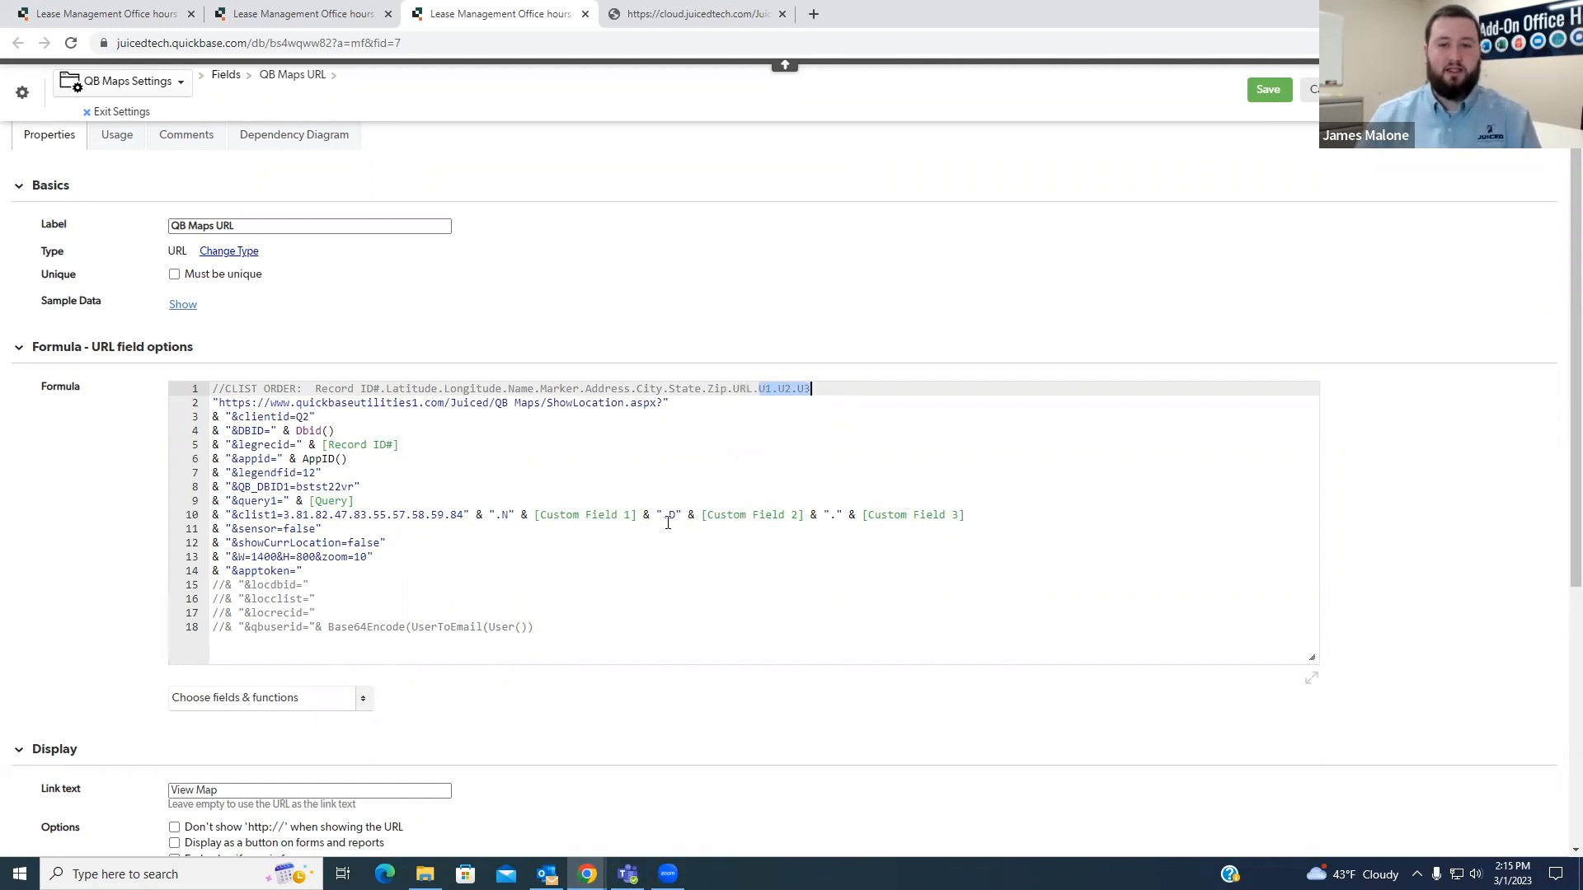
left_click_drag(540, 516, 799, 516)
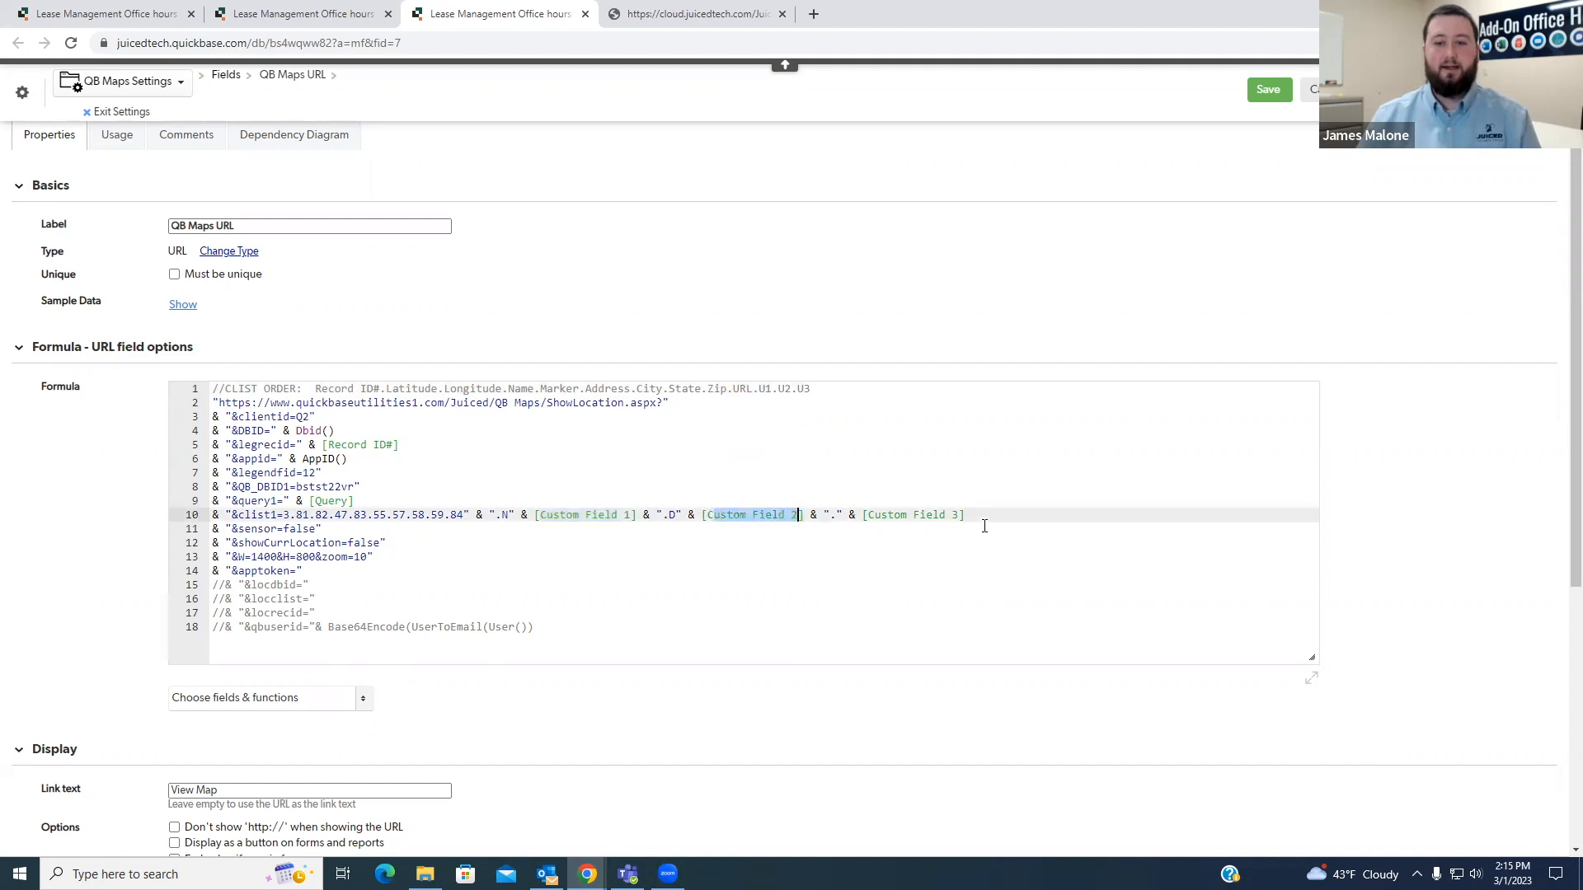
left_click(981, 528)
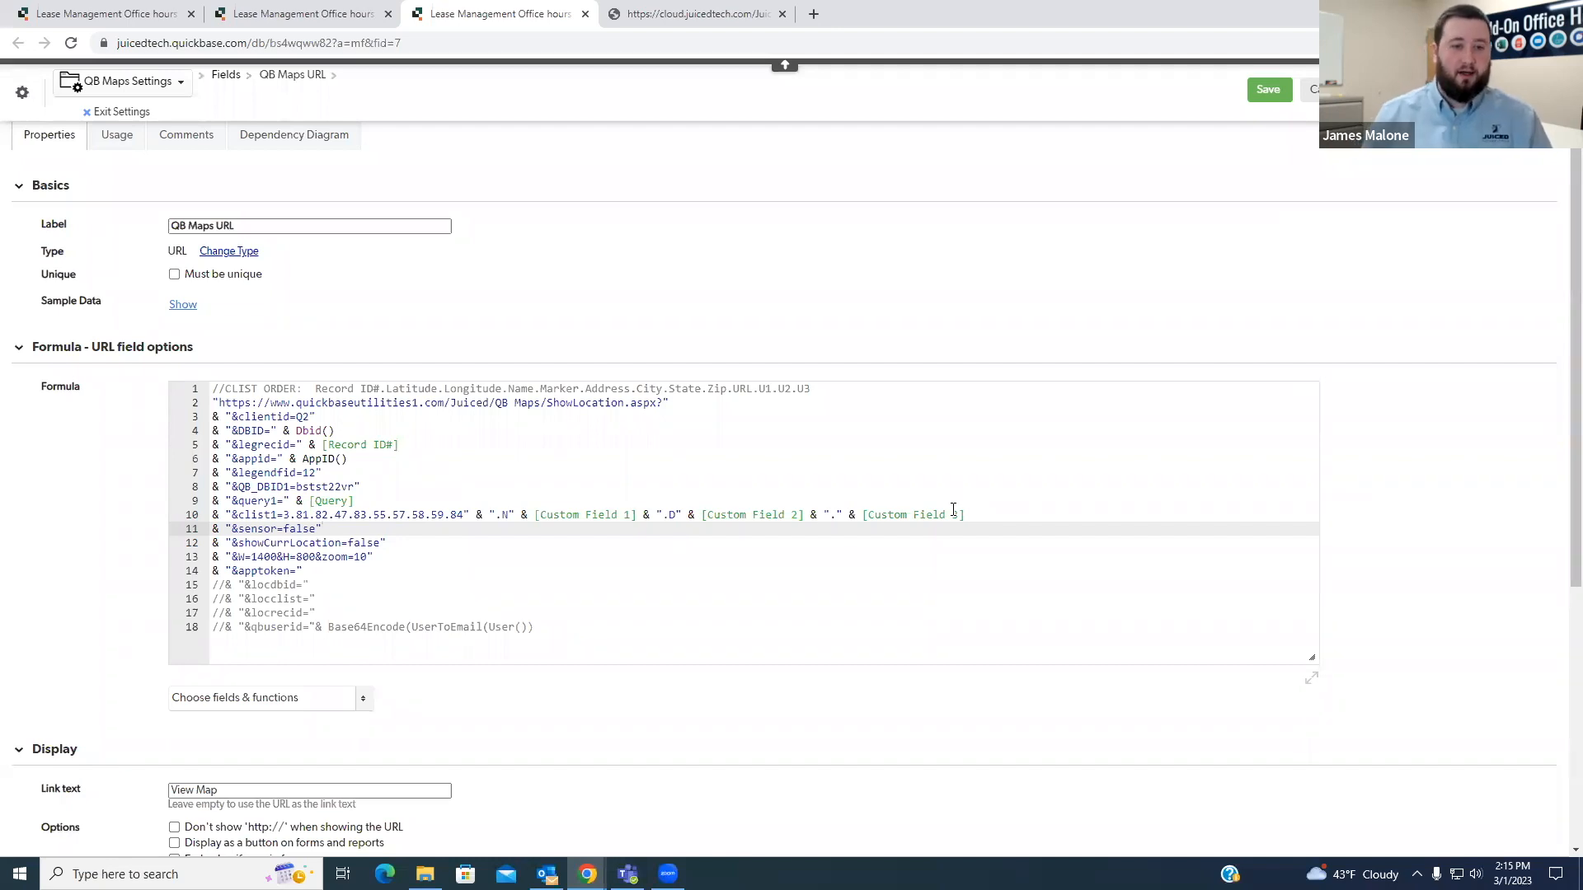
left_click(1008, 501)
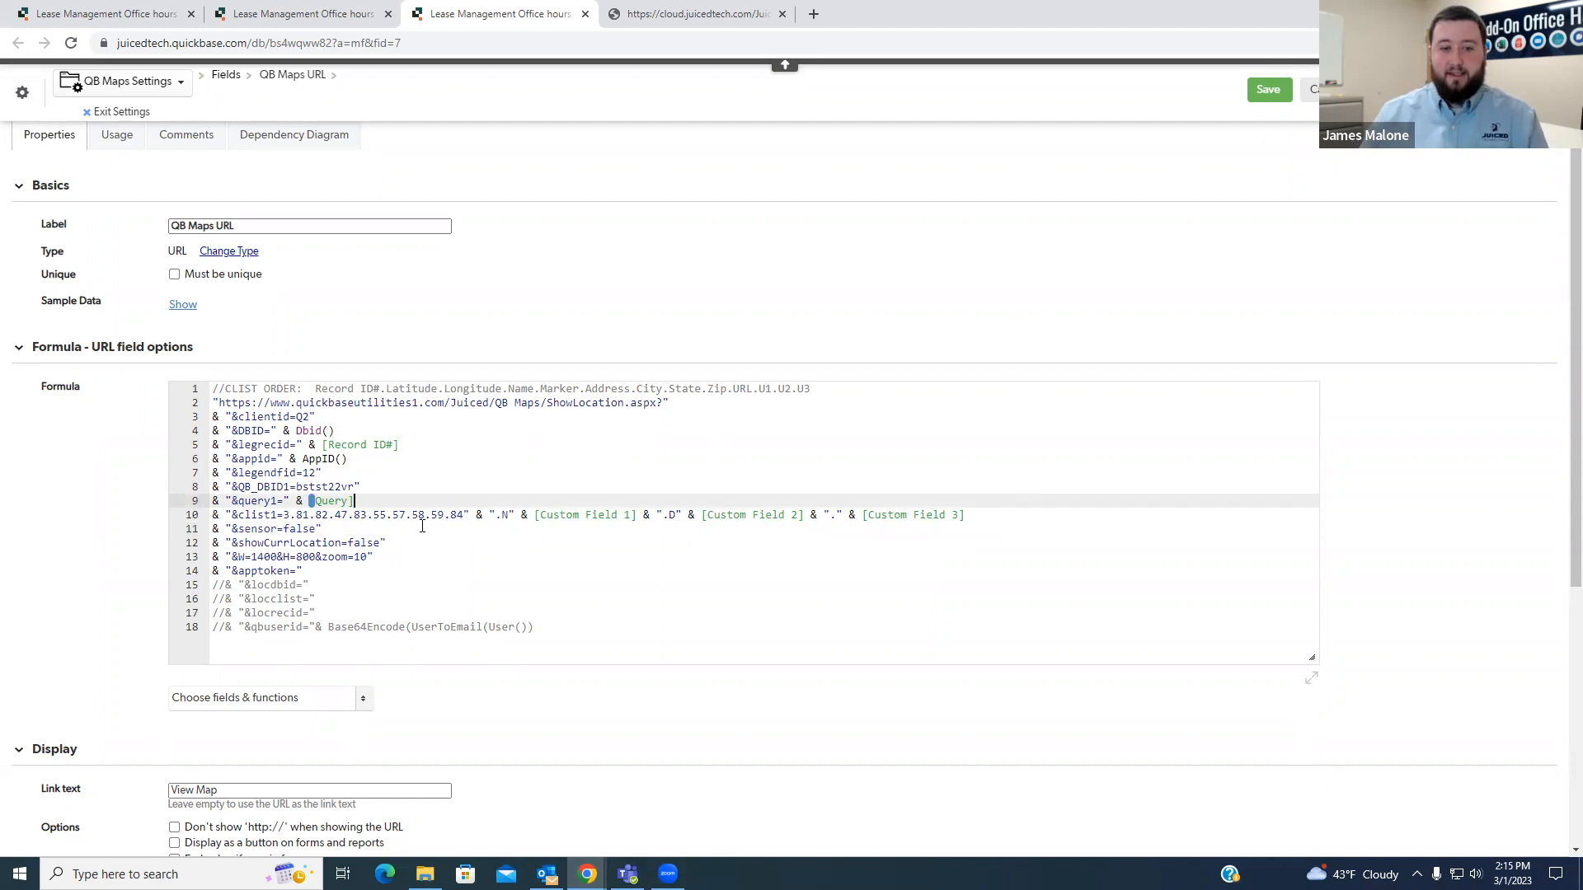
- Review the QB_DBID1, query1 and clist1 lines together, check the QB Maps report and return to the URL formula
left_click_drag(975, 517, 198, 493)
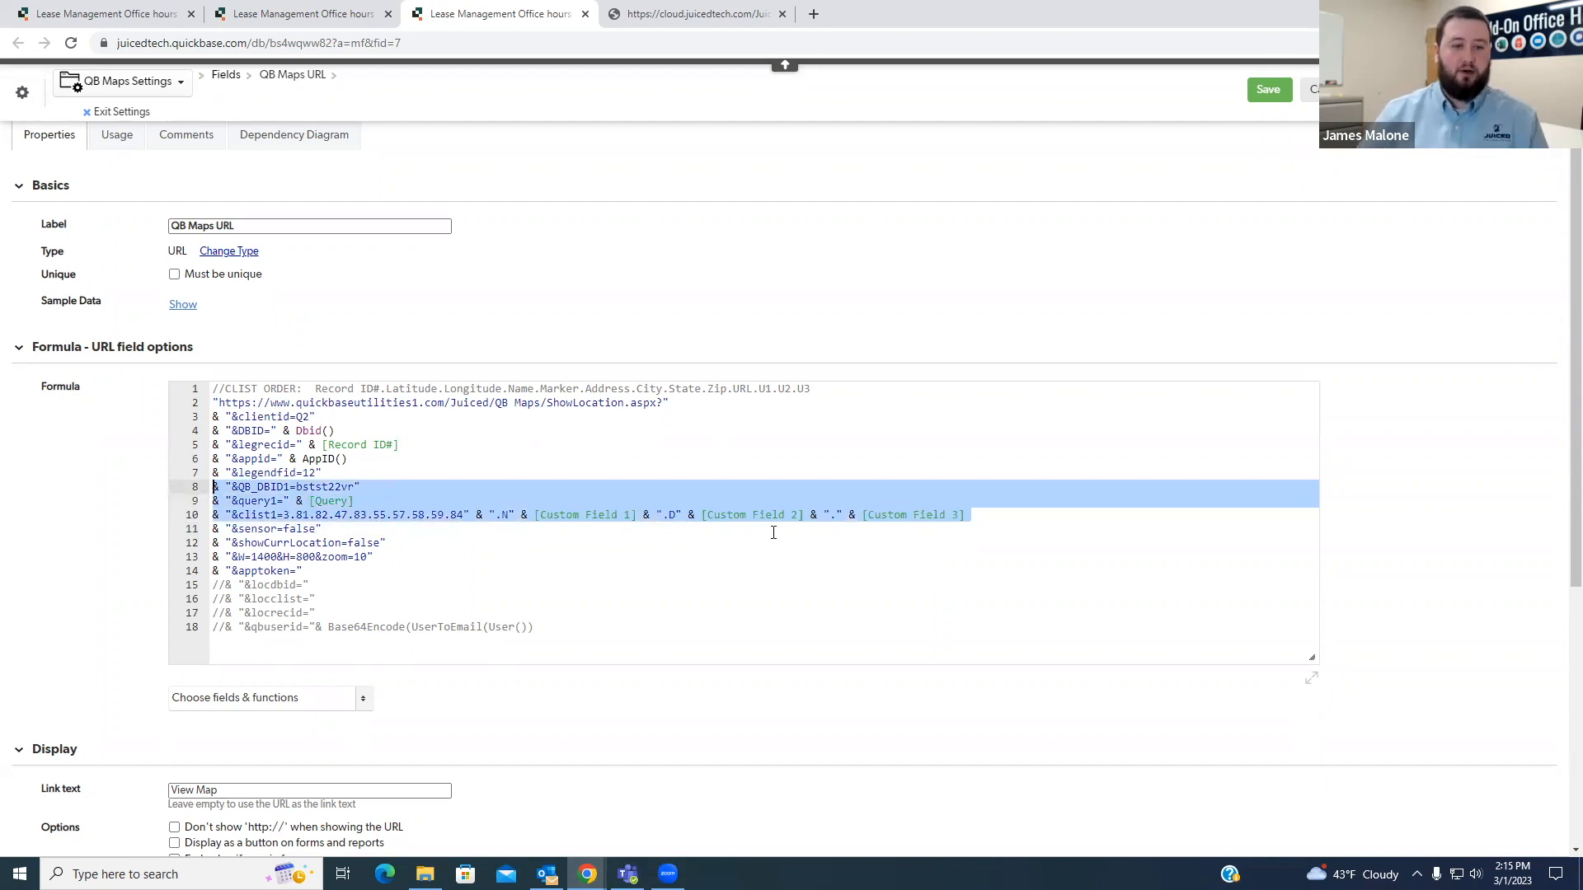
left_click(1027, 517)
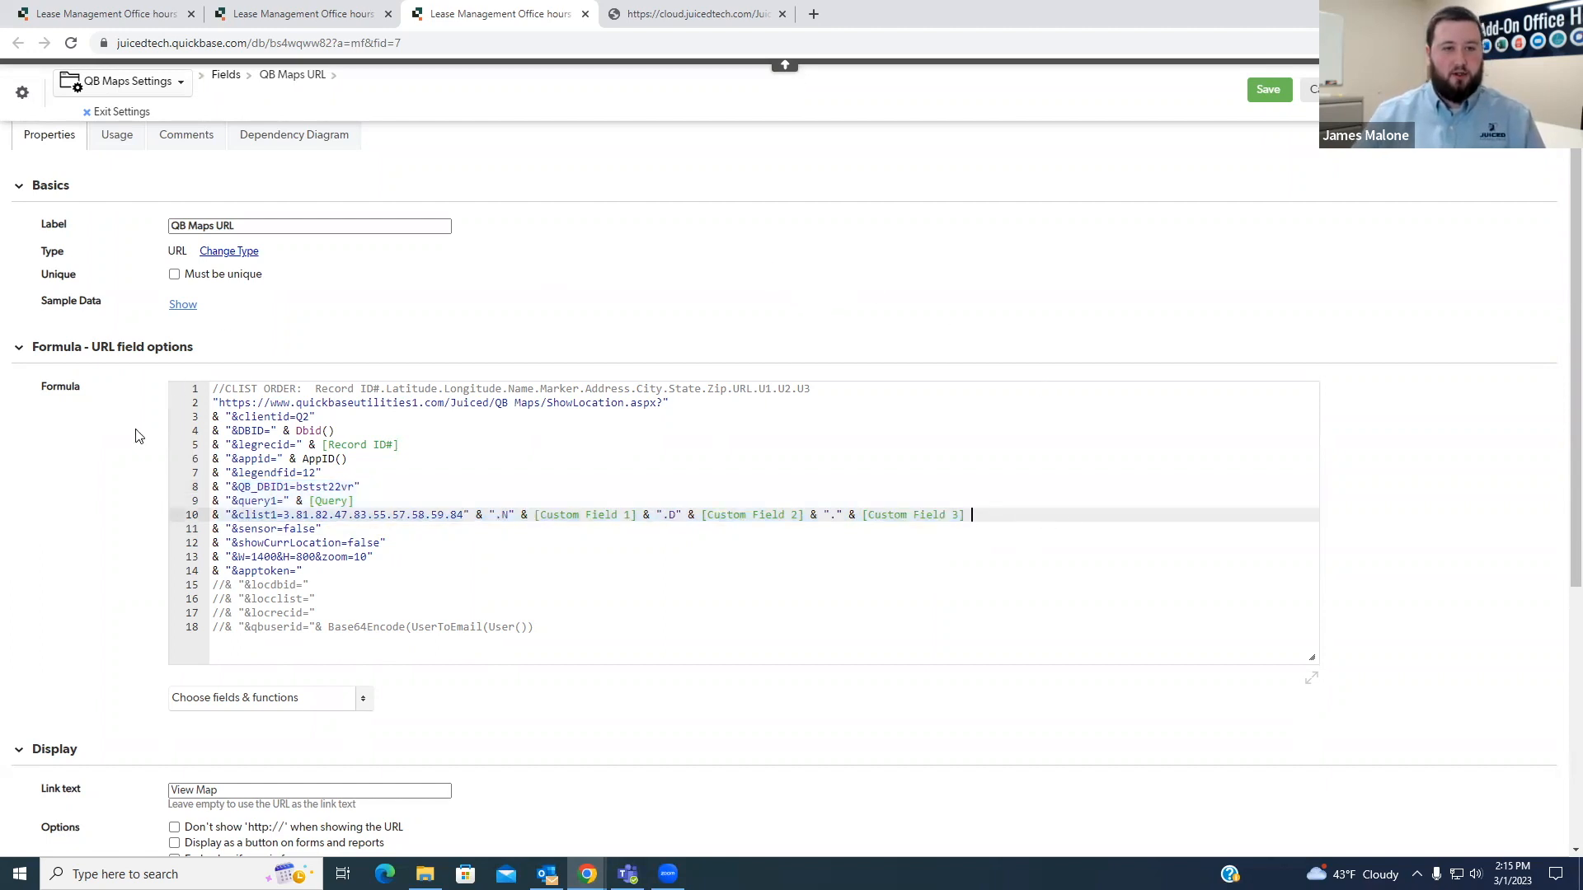
left_click(332, 23)
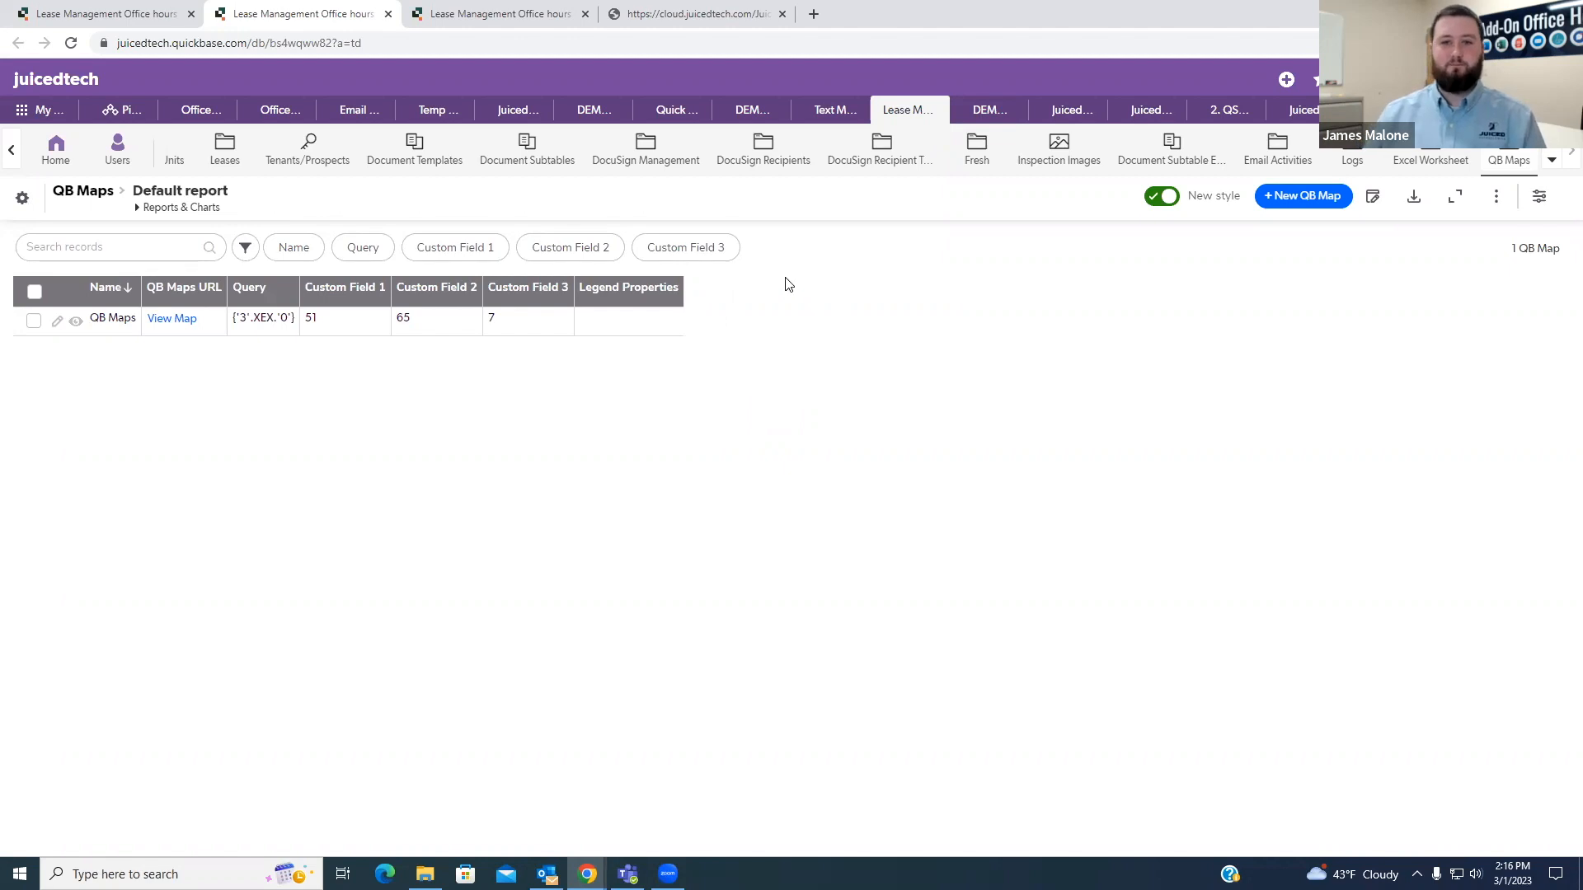
left_click(551, 27)
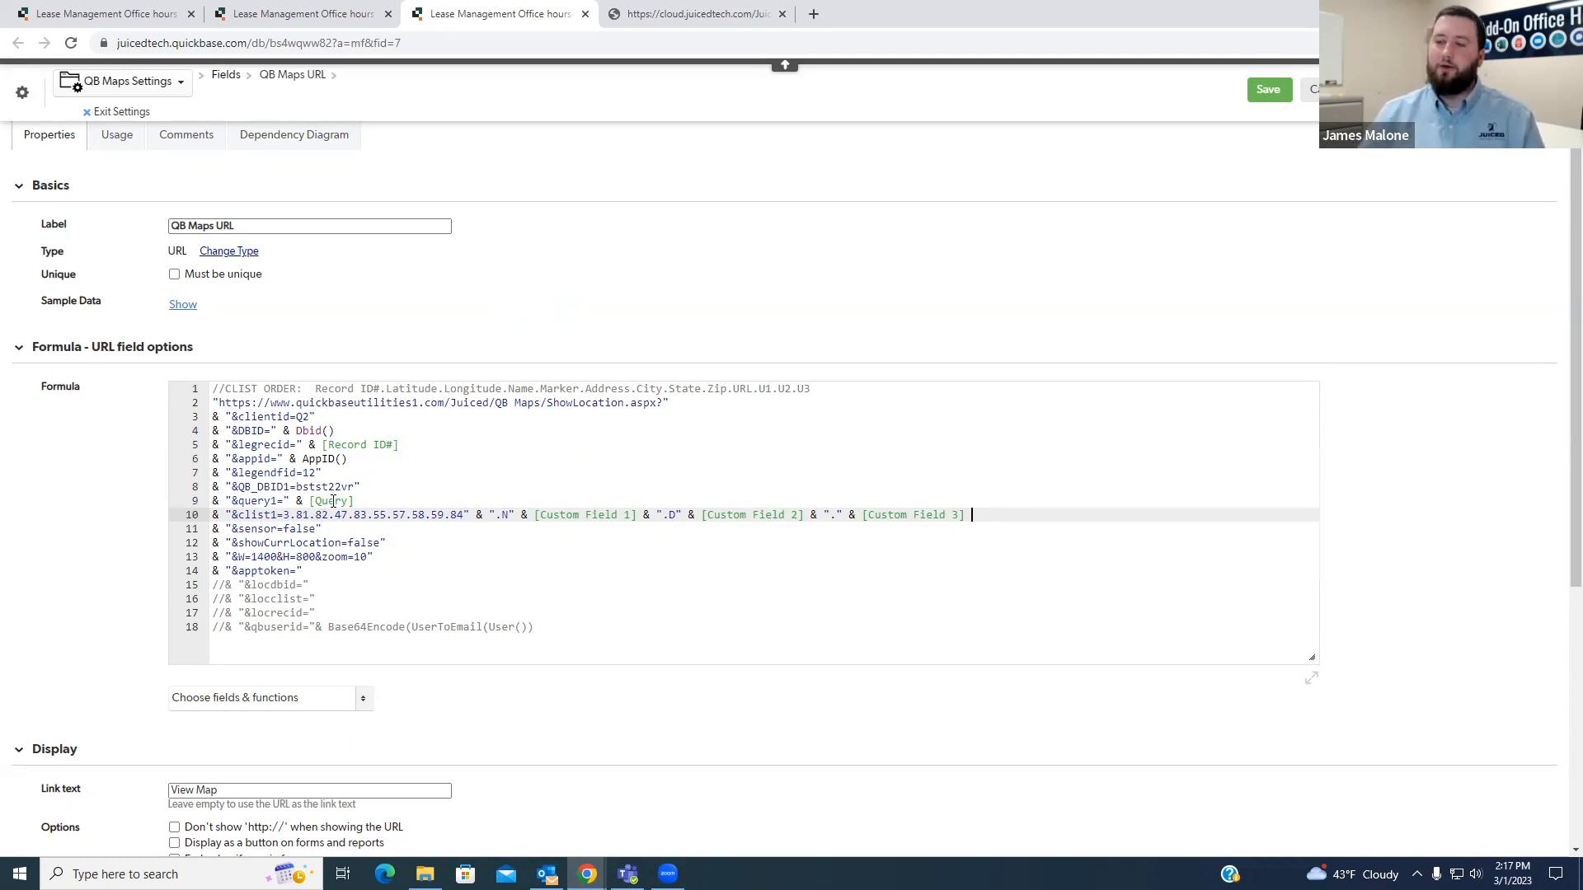
- Recheck the latitude and longitude field IDs in clist1, glance at the QB Maps report and return to the formula
left_click(310, 516)
left_click_drag(296, 516, 330, 516)
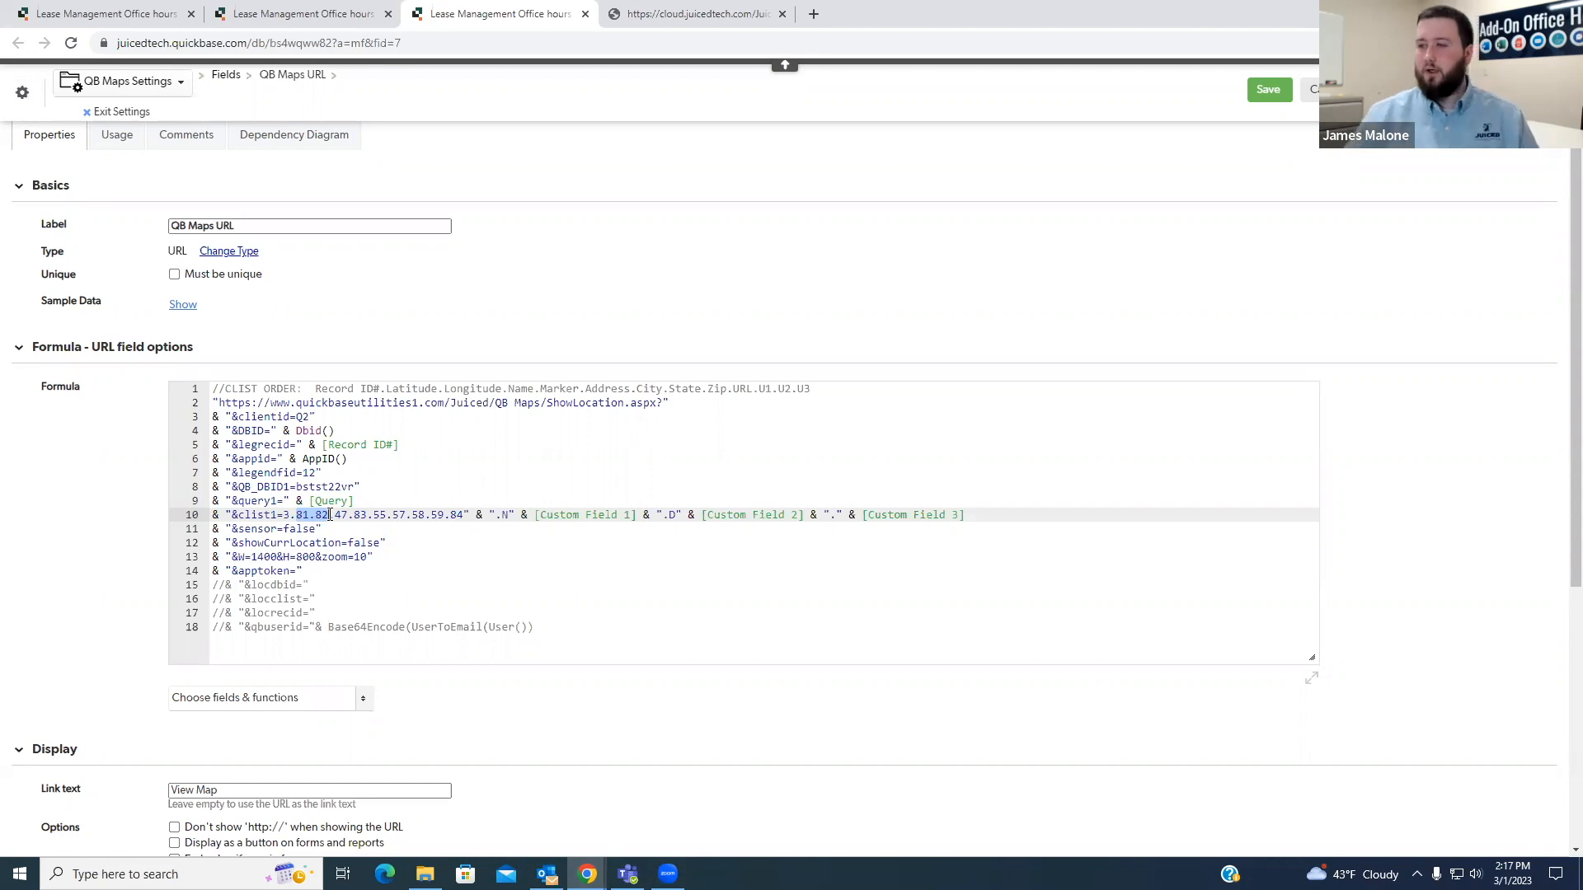
left_click(401, 499)
left_click(313, 12)
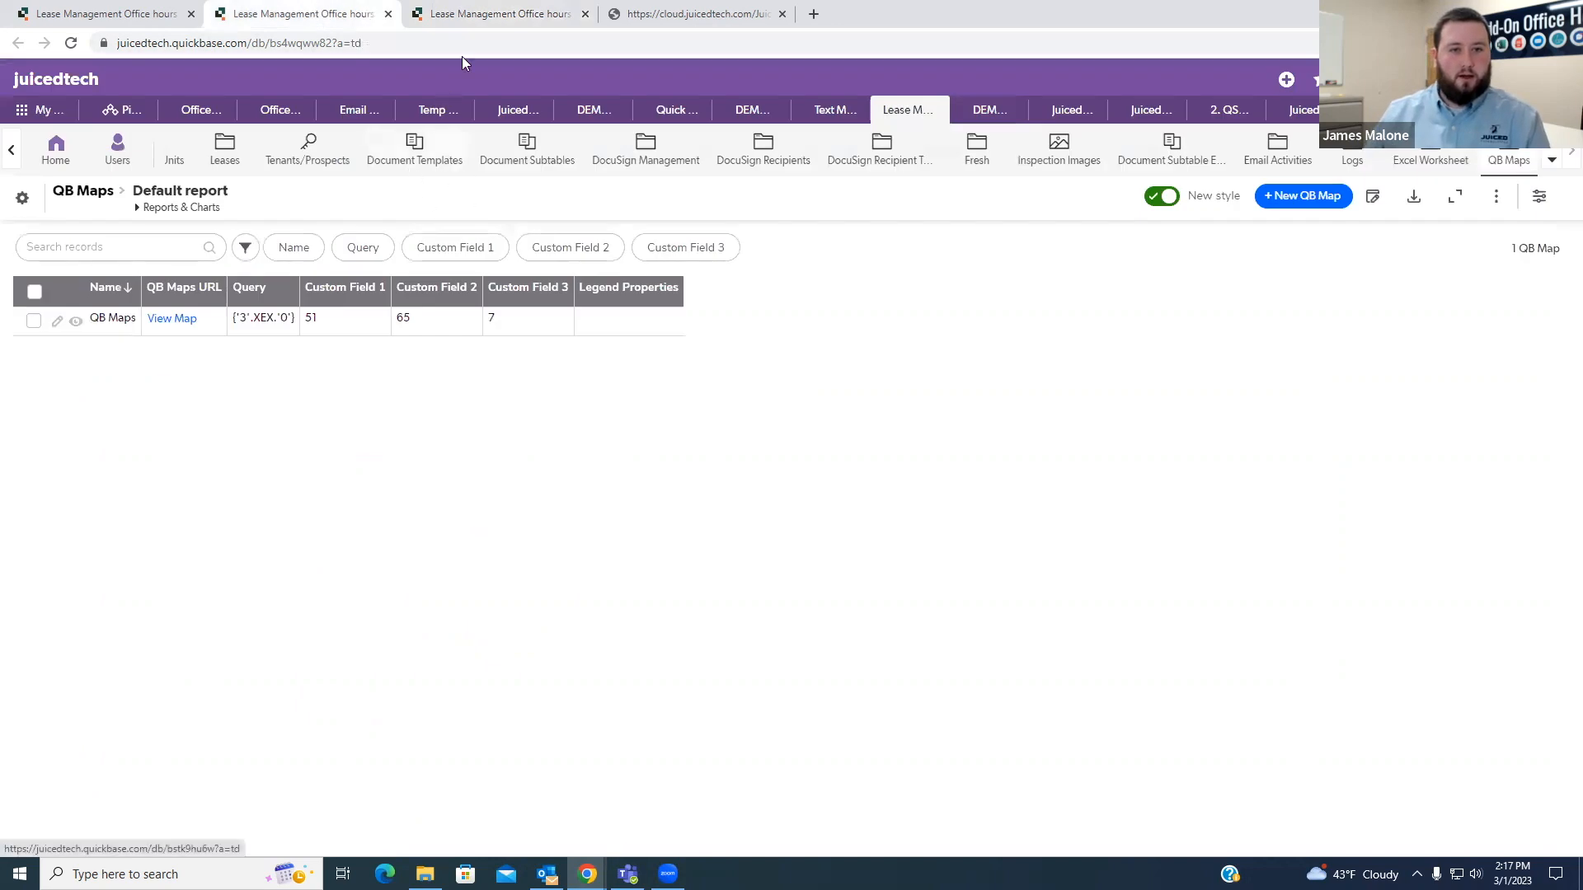
left_click(491, 13)
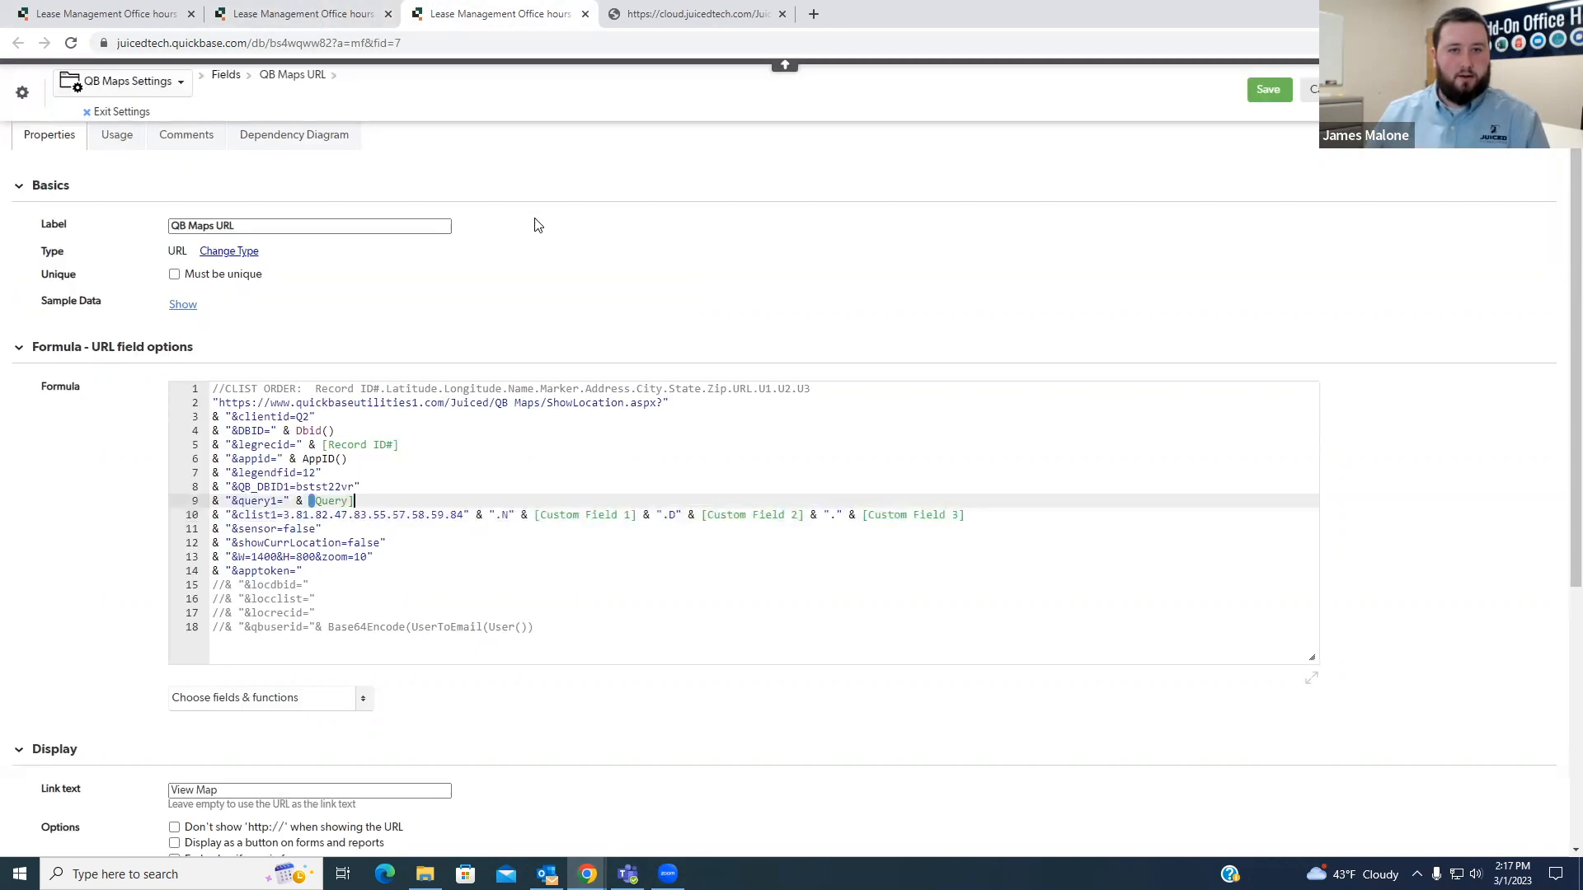
- Refresh the Properties/Units List All report and open the field properties of its QBMaps Marker column in a new tab
left_click(322, 12)
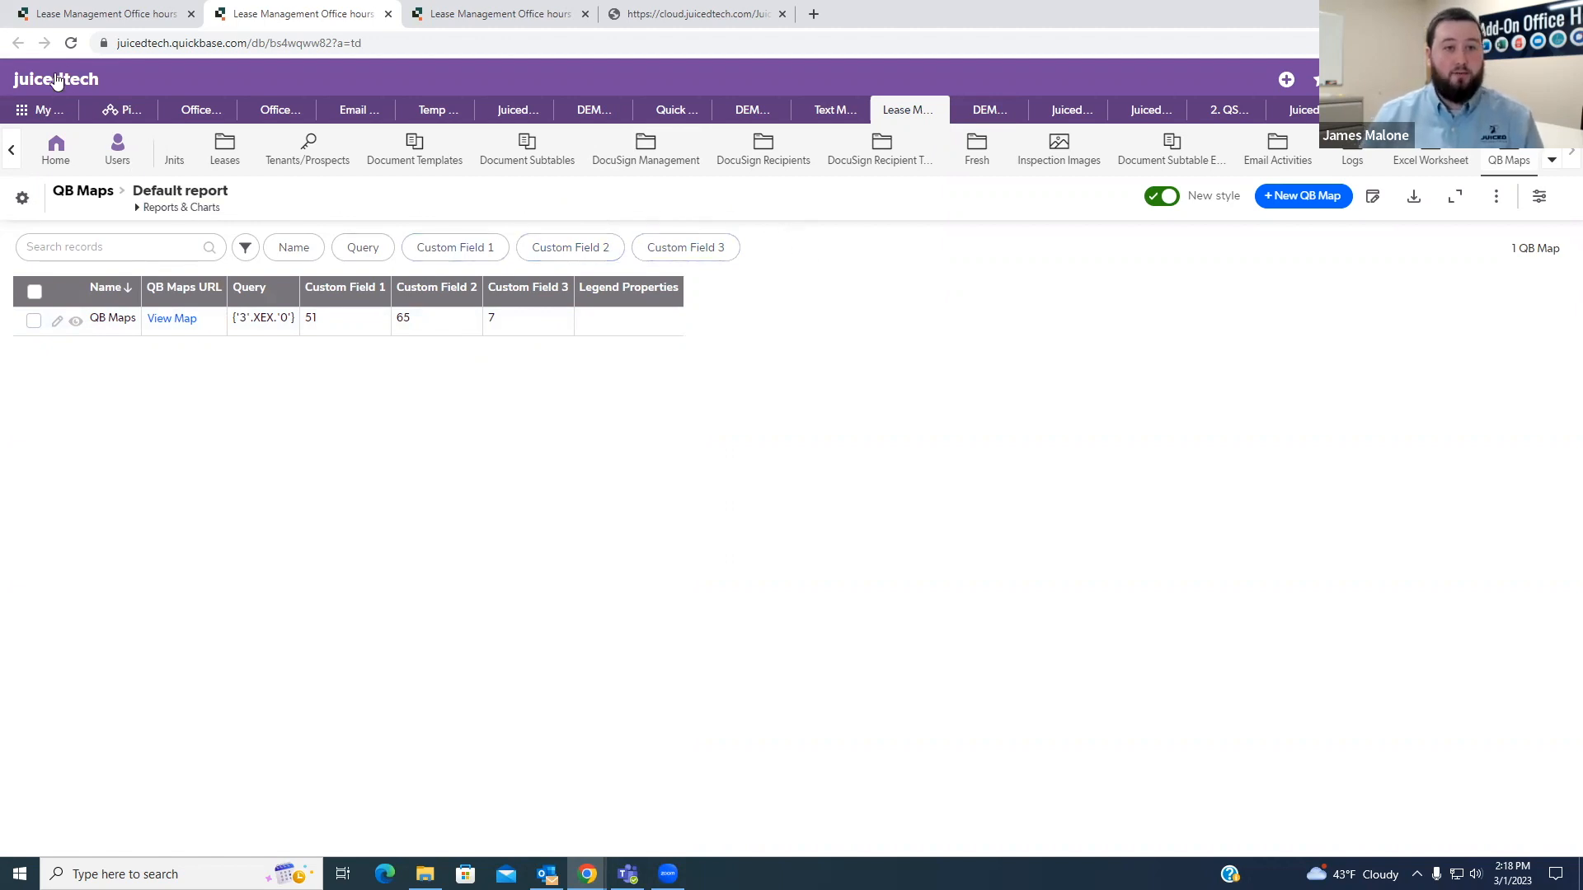
left_click(98, 18)
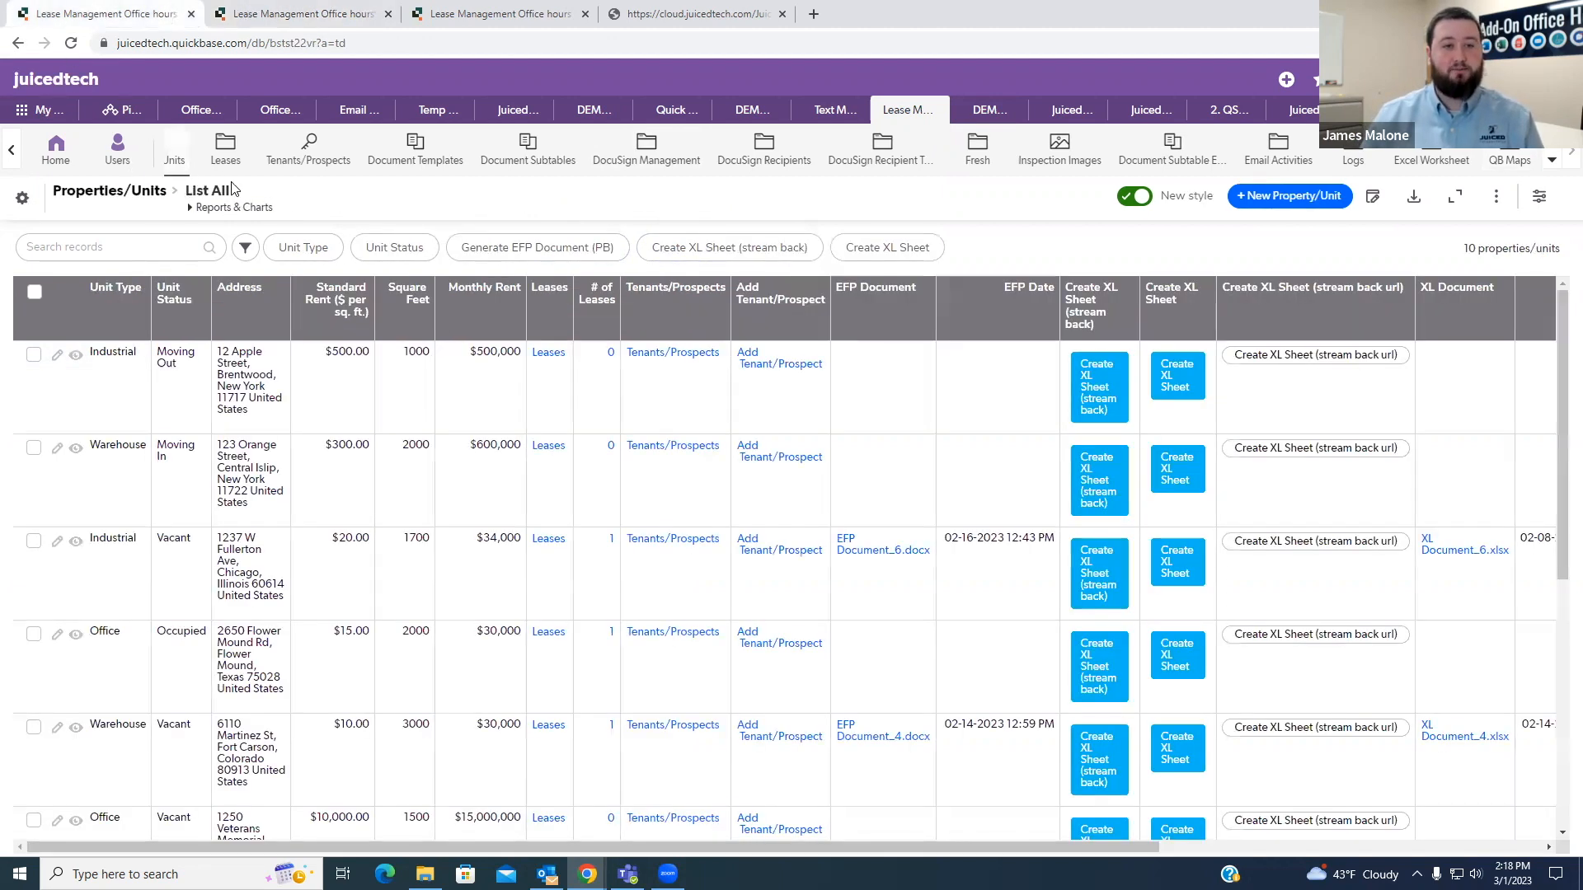
left_click(70, 43)
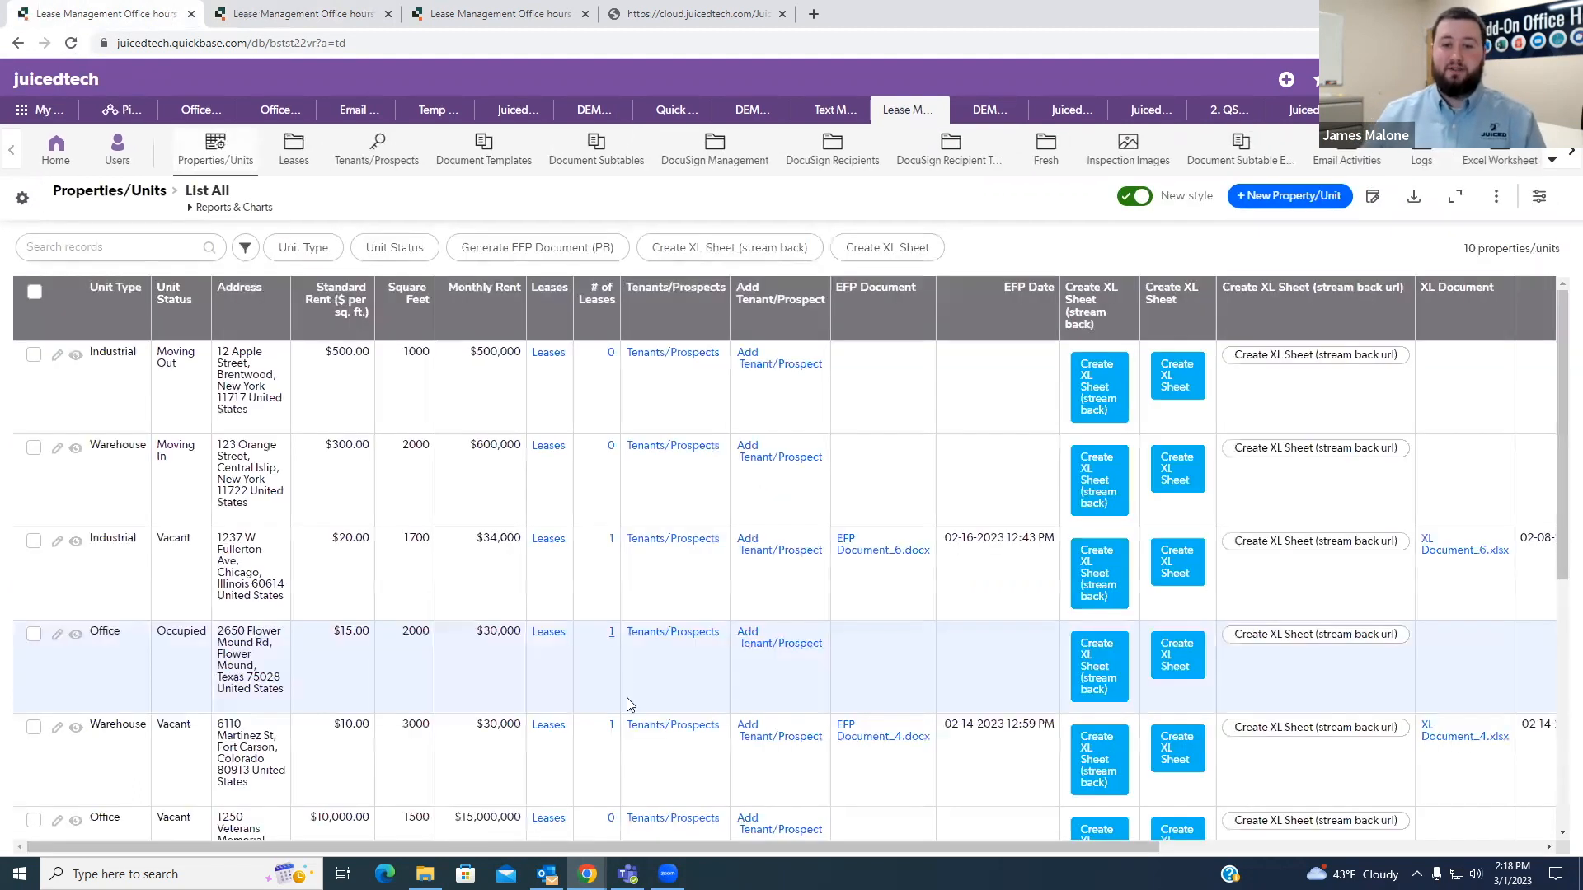
left_click_drag(581, 849, 1171, 687)
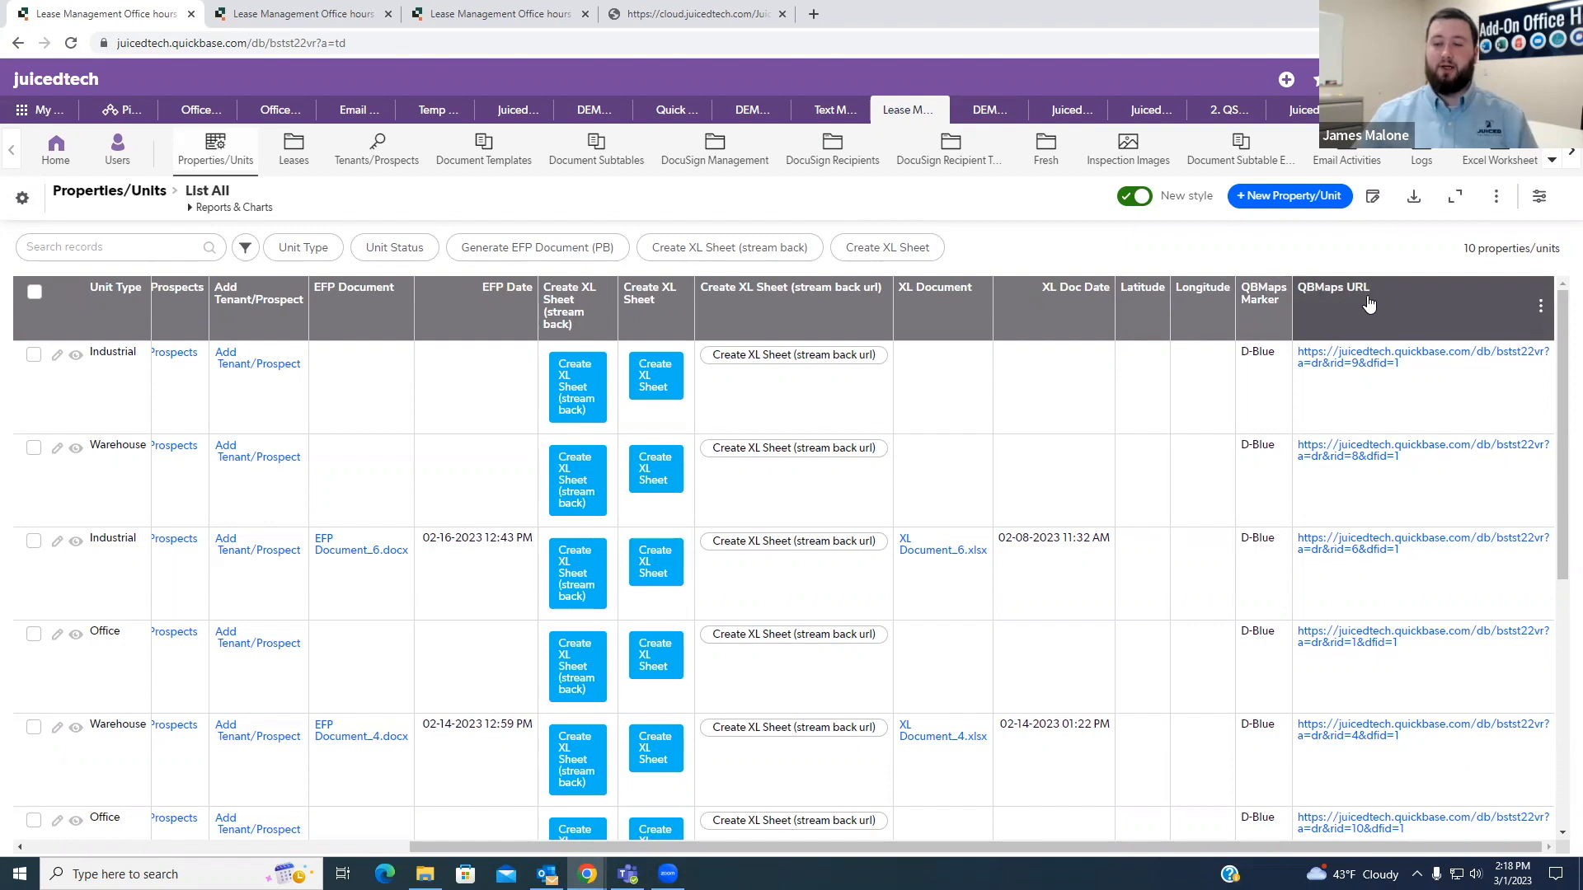
left_click(1278, 308)
right_click(1204, 479)
left_click(1245, 493)
left_click(323, 14)
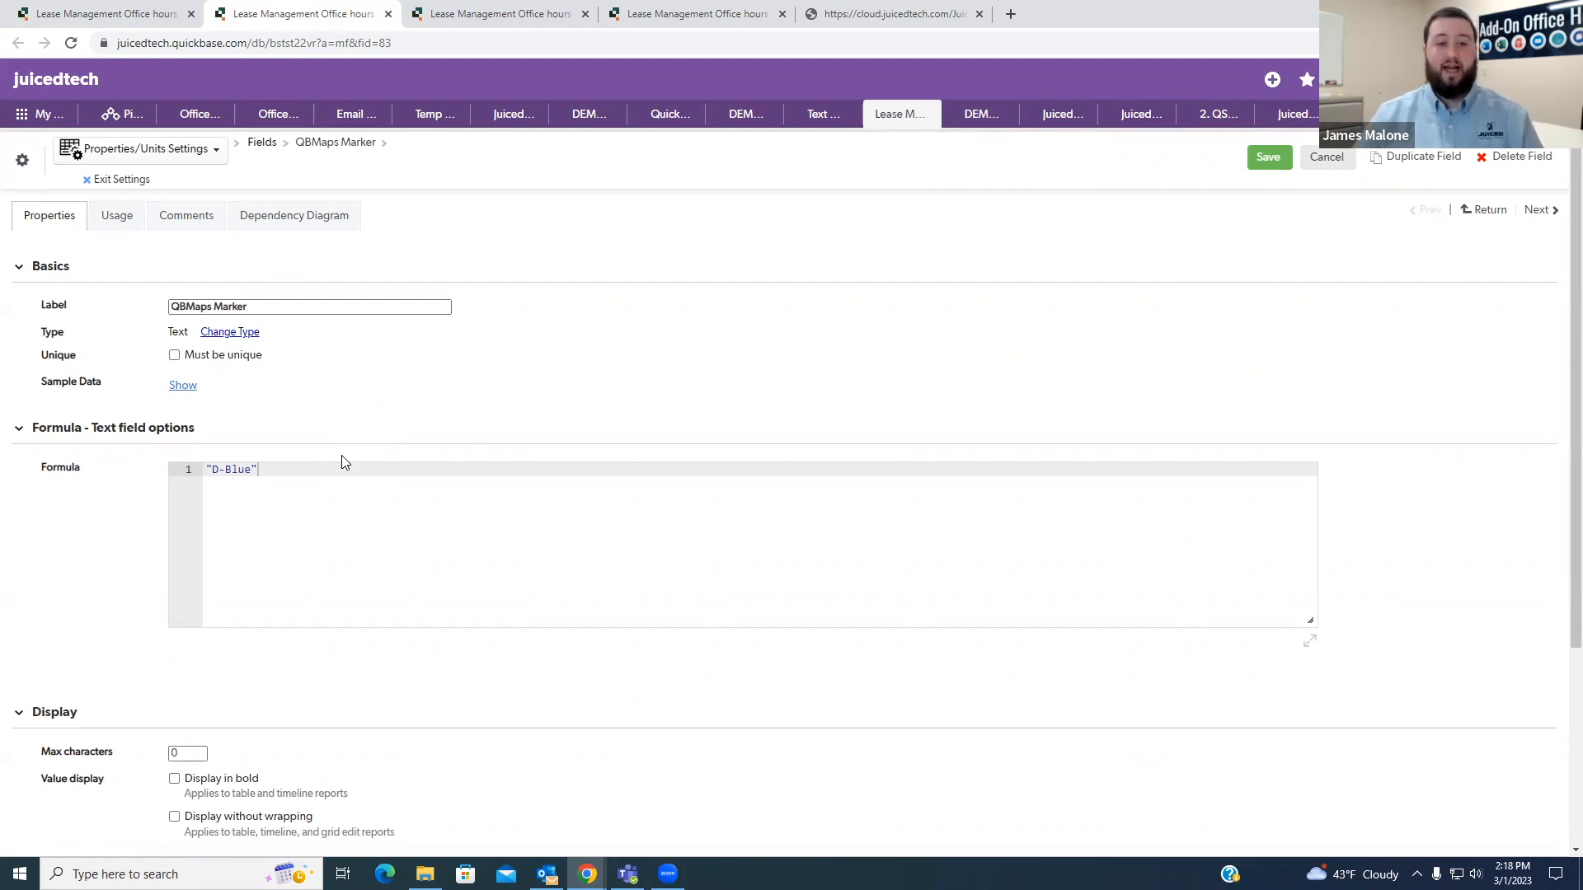
- View the first Industrial property record, open its Unit Status field properties in a new tab and select all the listed choices
left_click(37, 12)
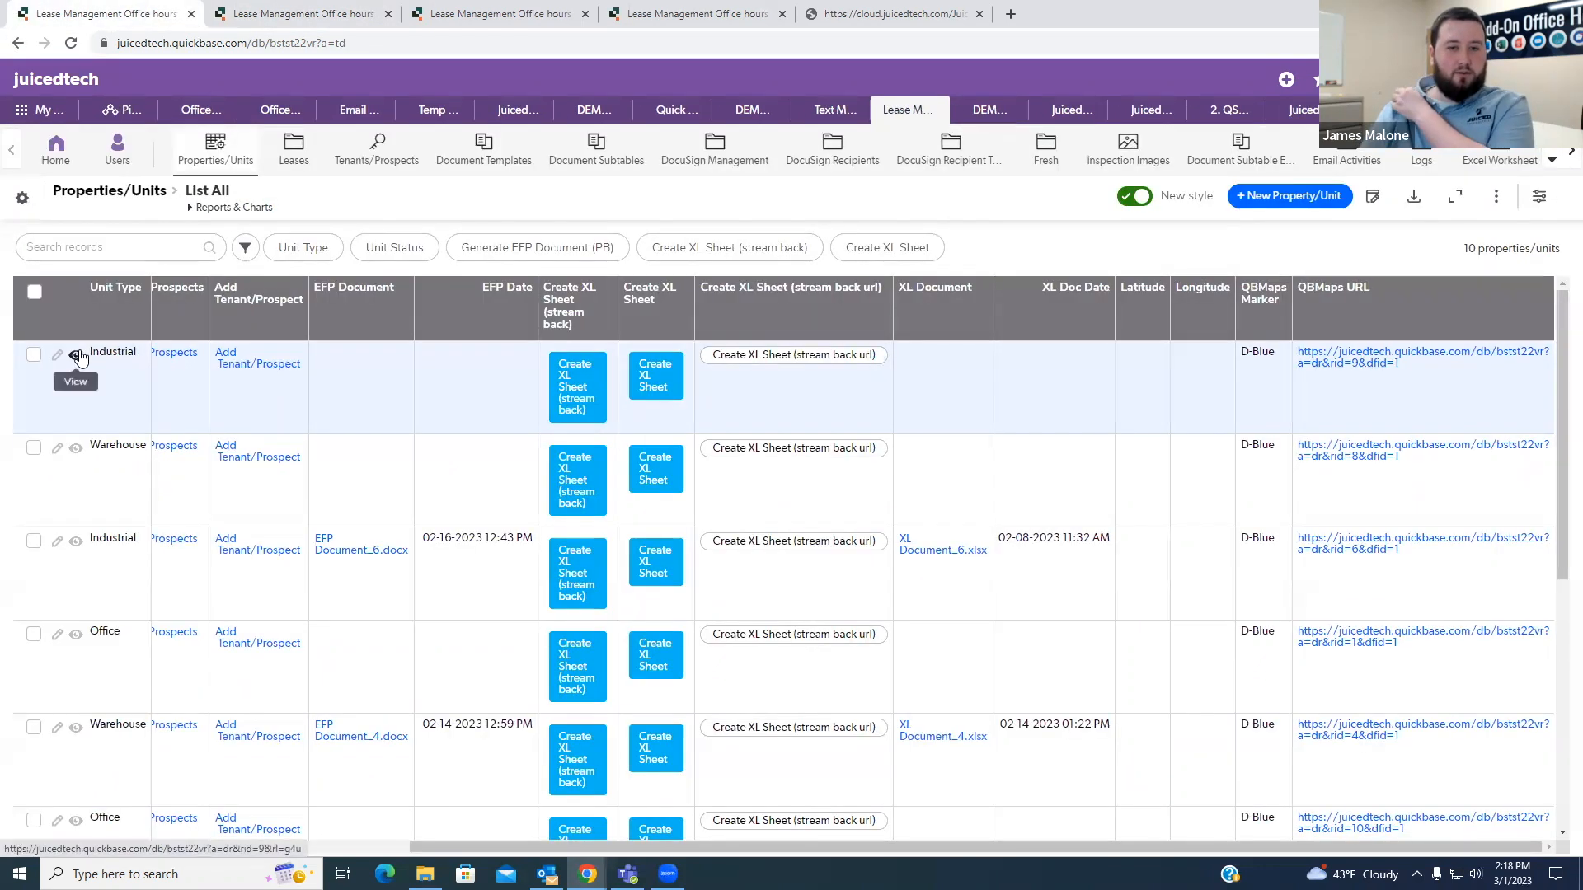
left_click(76, 356)
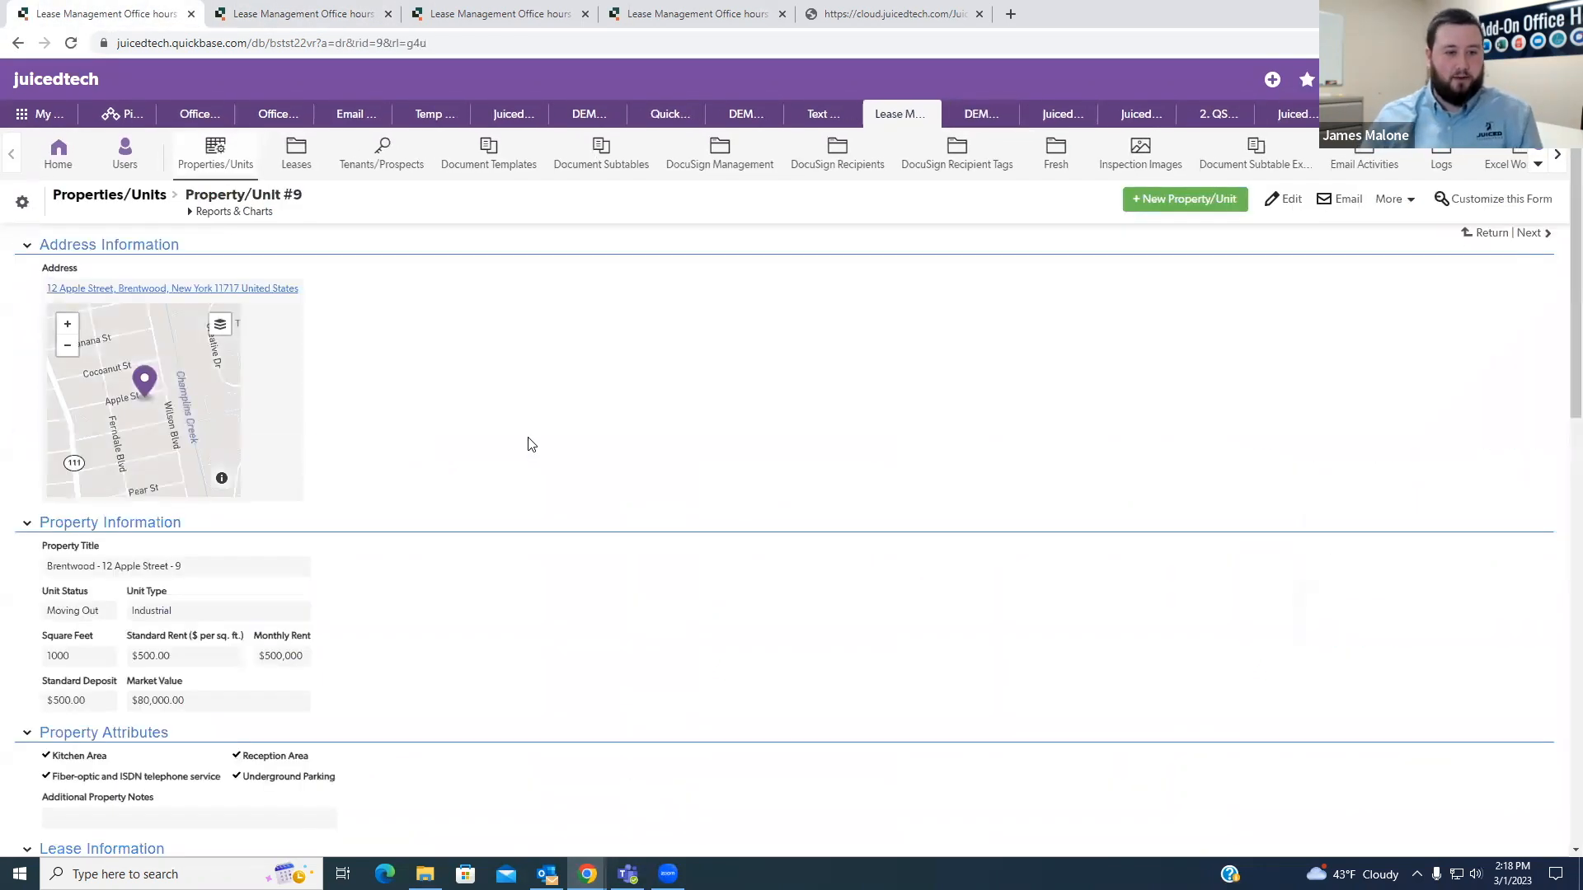
scroll(511, 483, "down", 3)
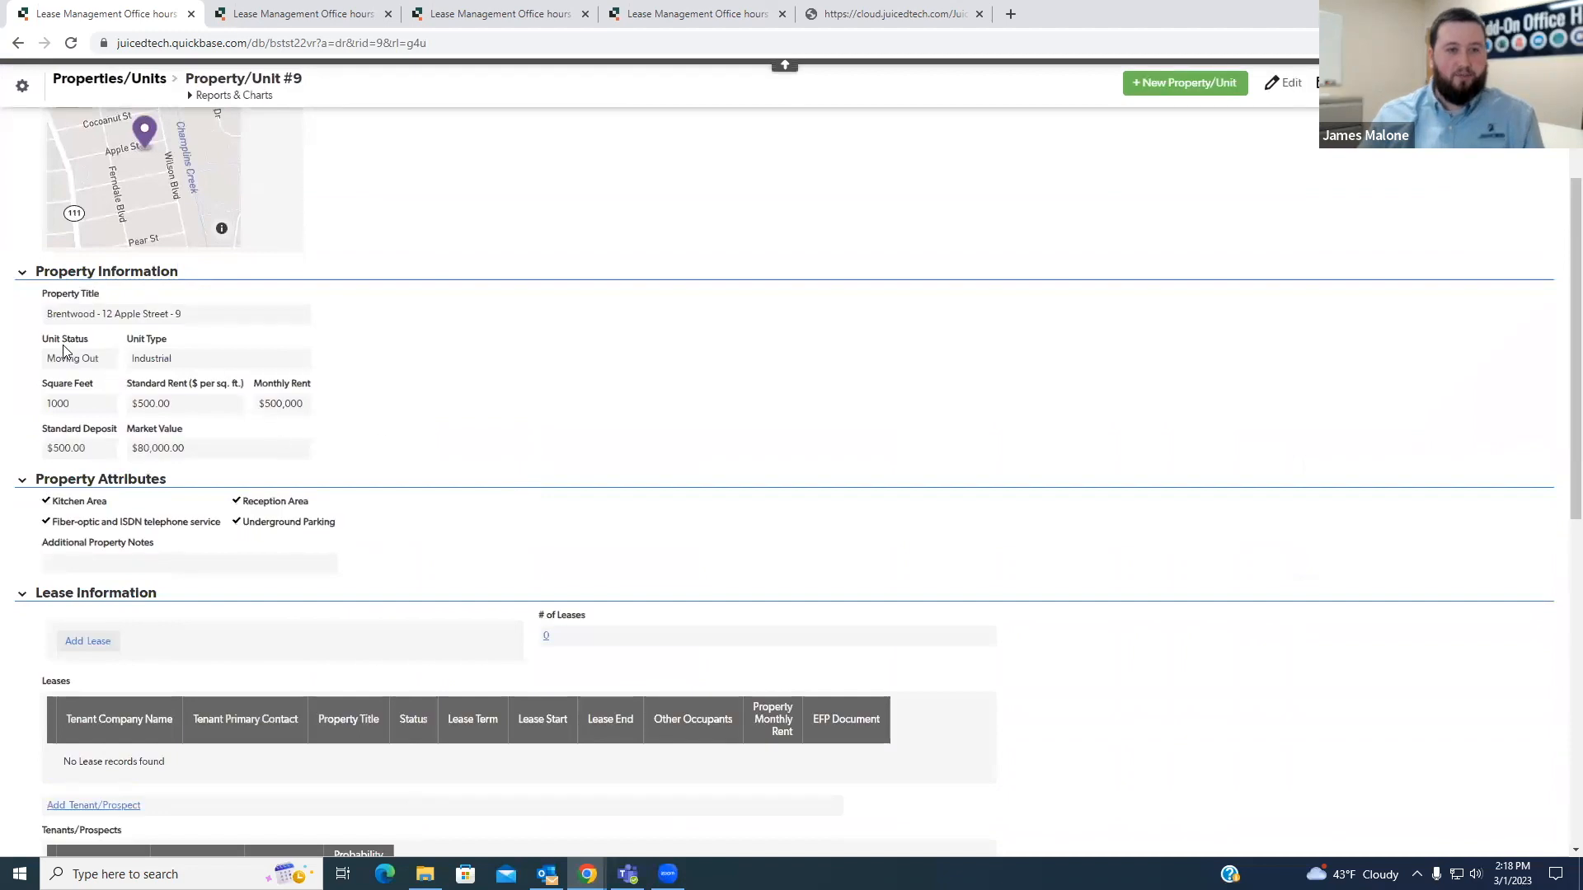
right_click(105, 369)
right_click(186, 518)
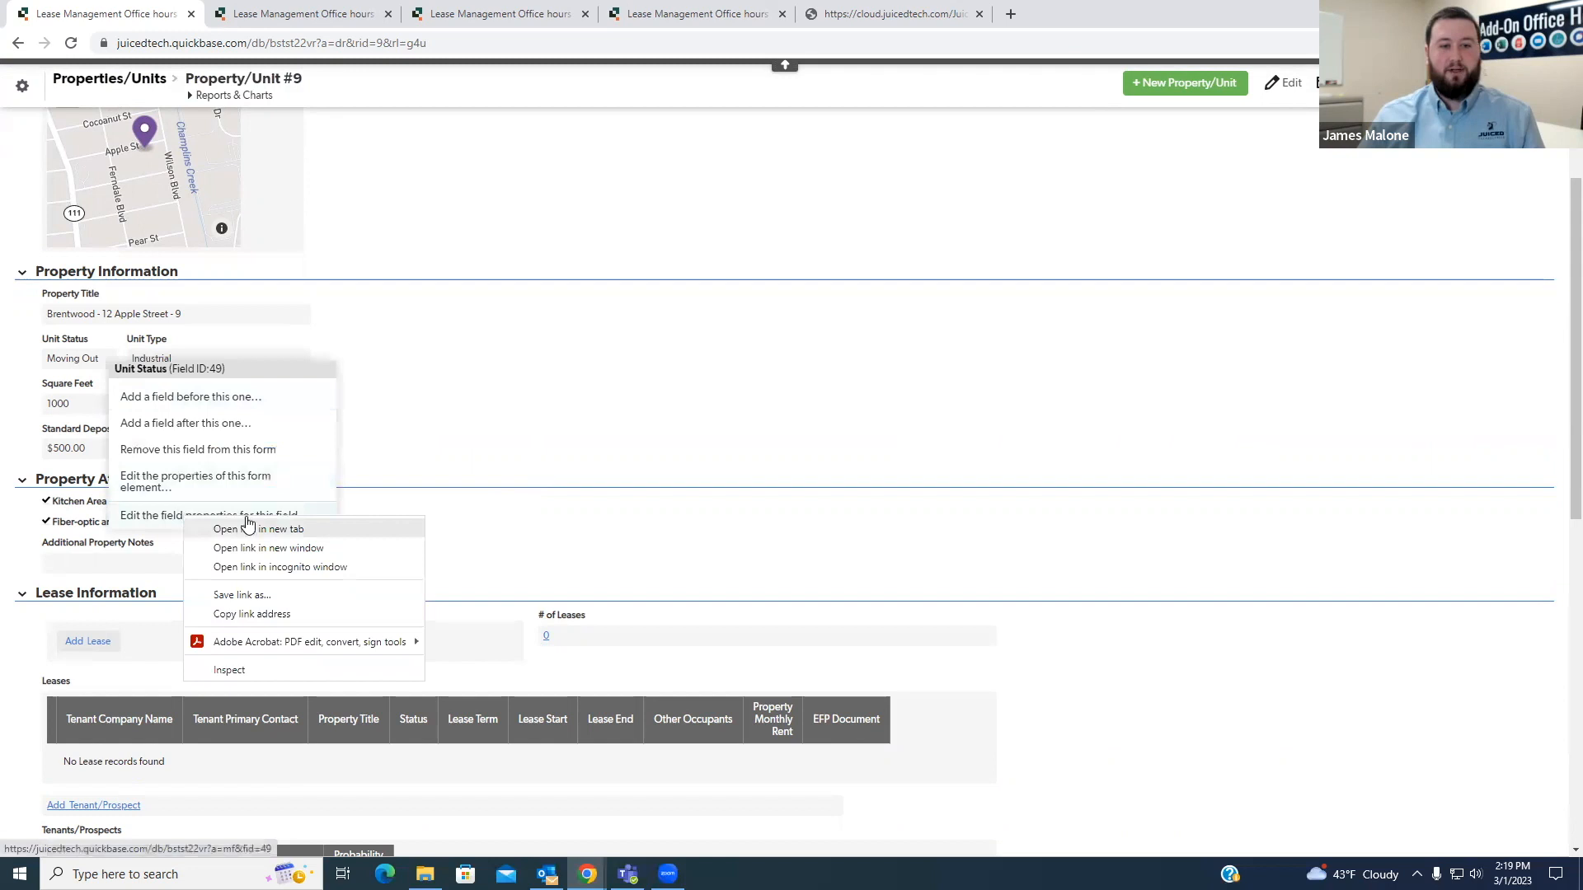
left_click(239, 530)
left_click(493, 14)
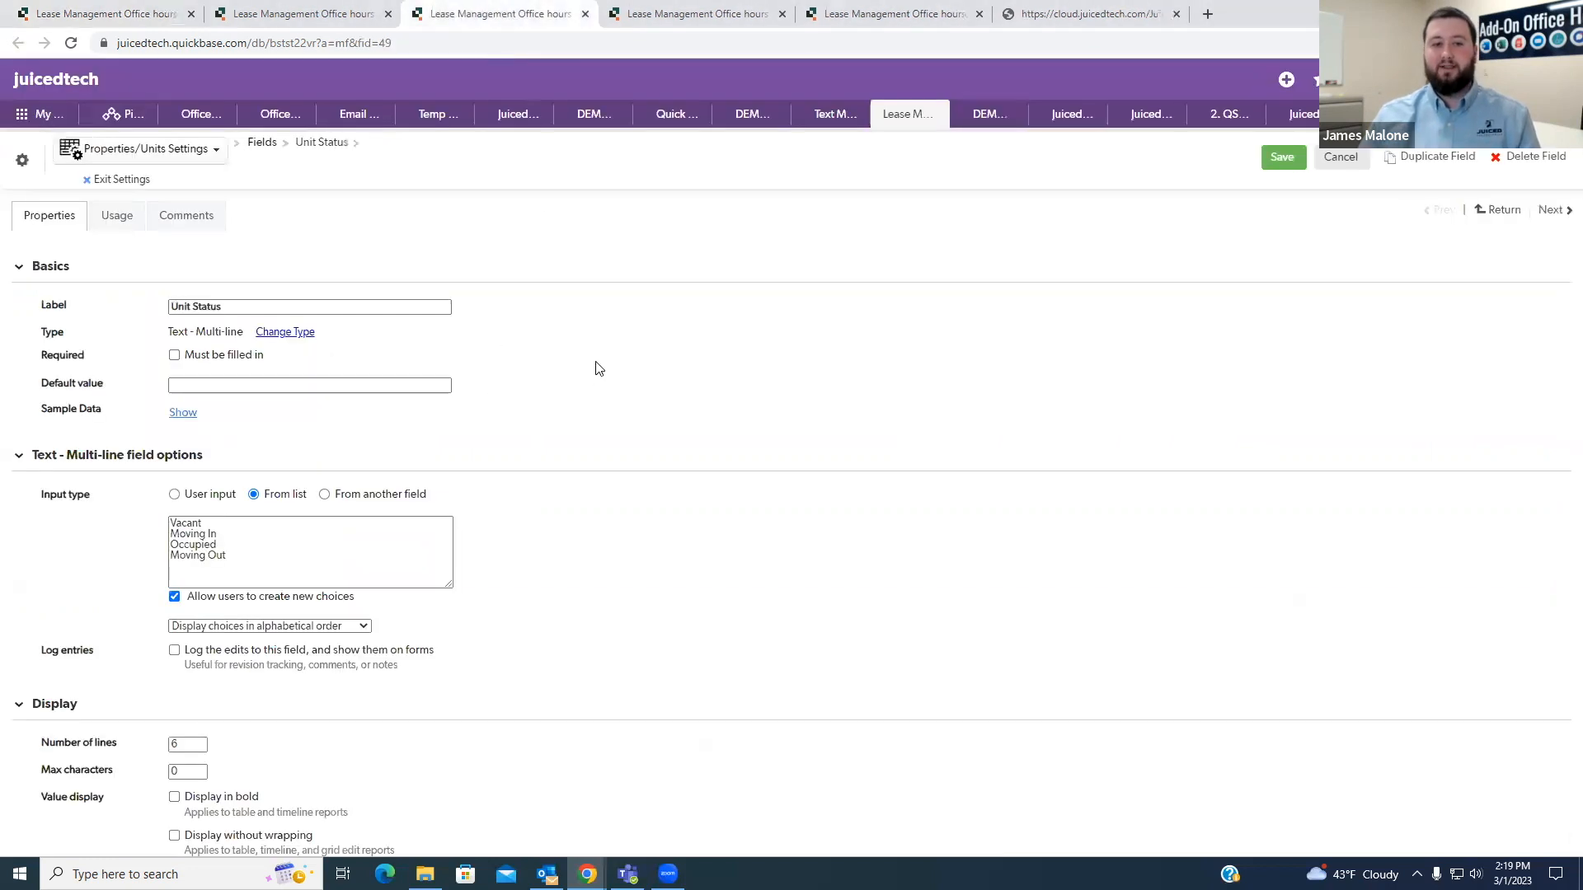
left_click(238, 552)
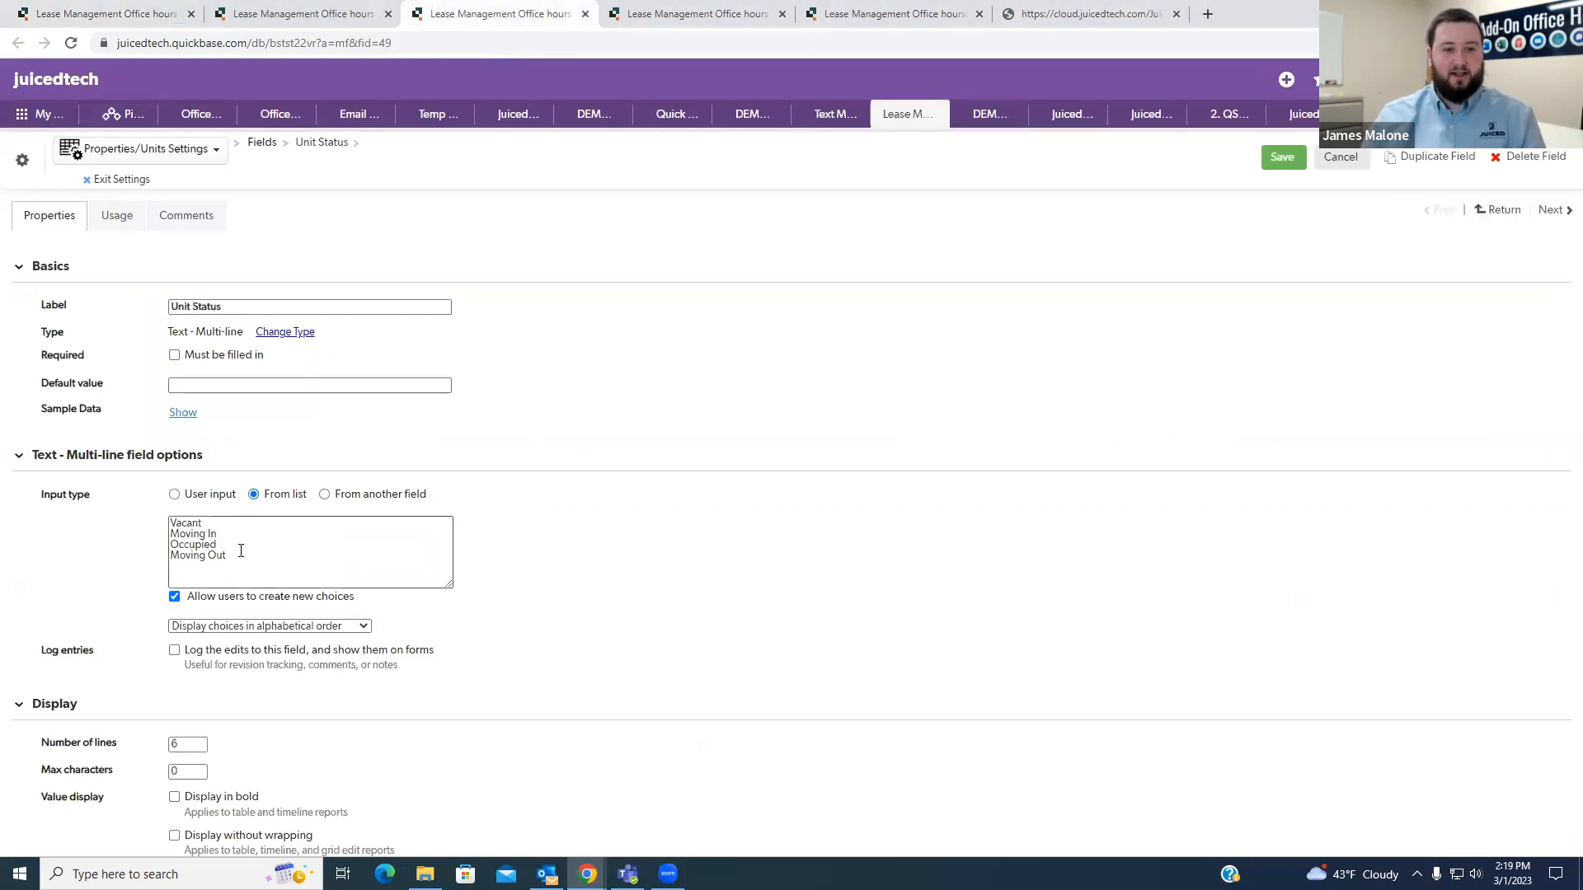
left_click_drag(238, 552, 169, 528)
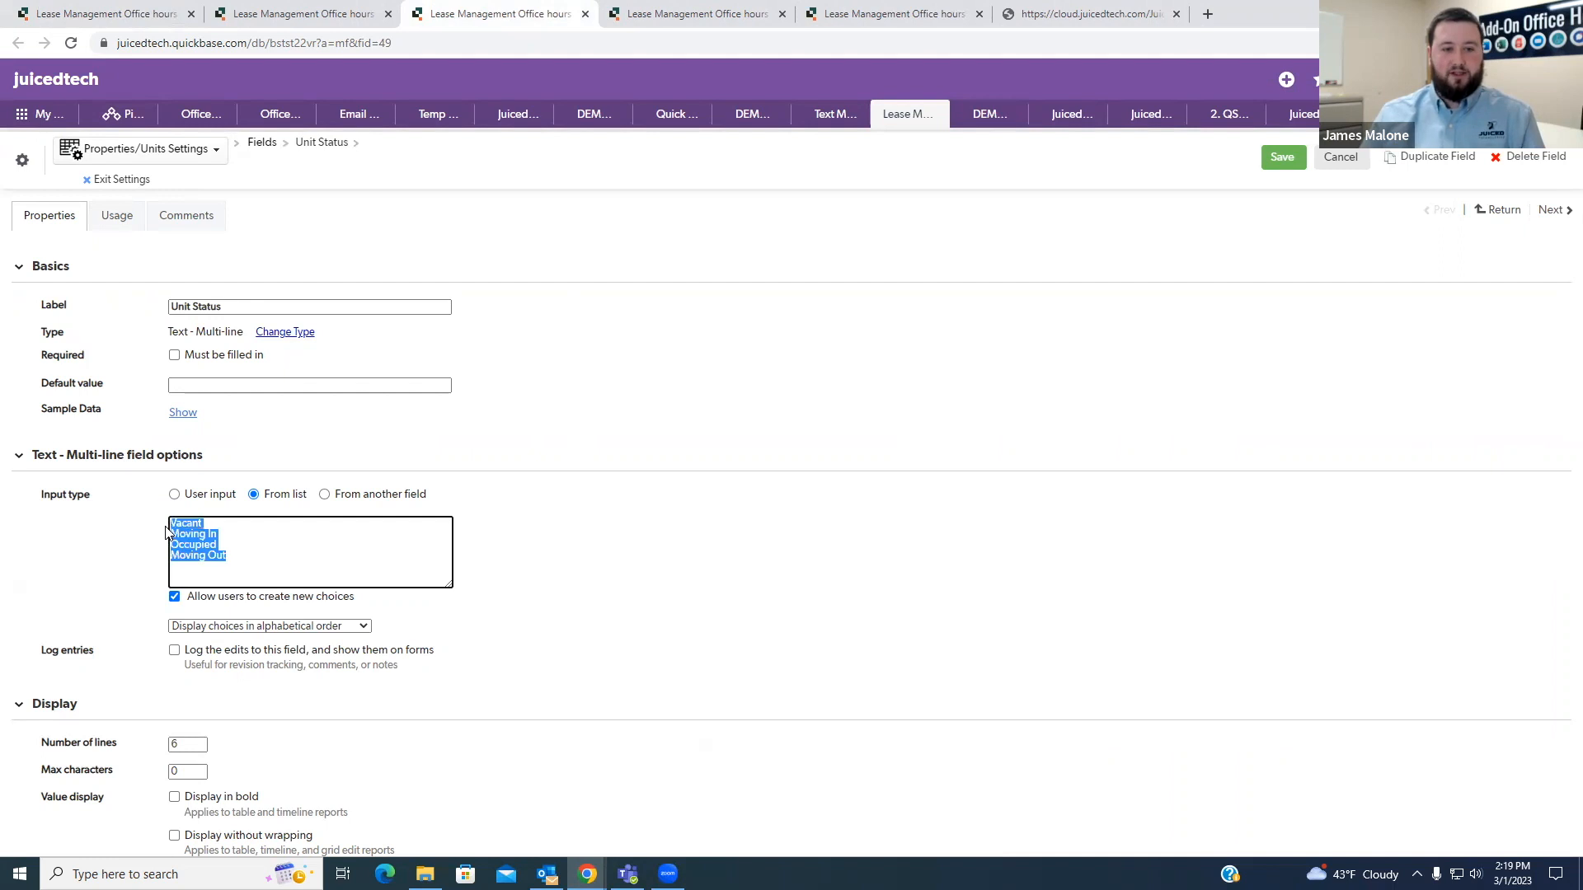
- Change the QBMaps Marker formula's marker text to "V-Red"
left_click(559, 574)
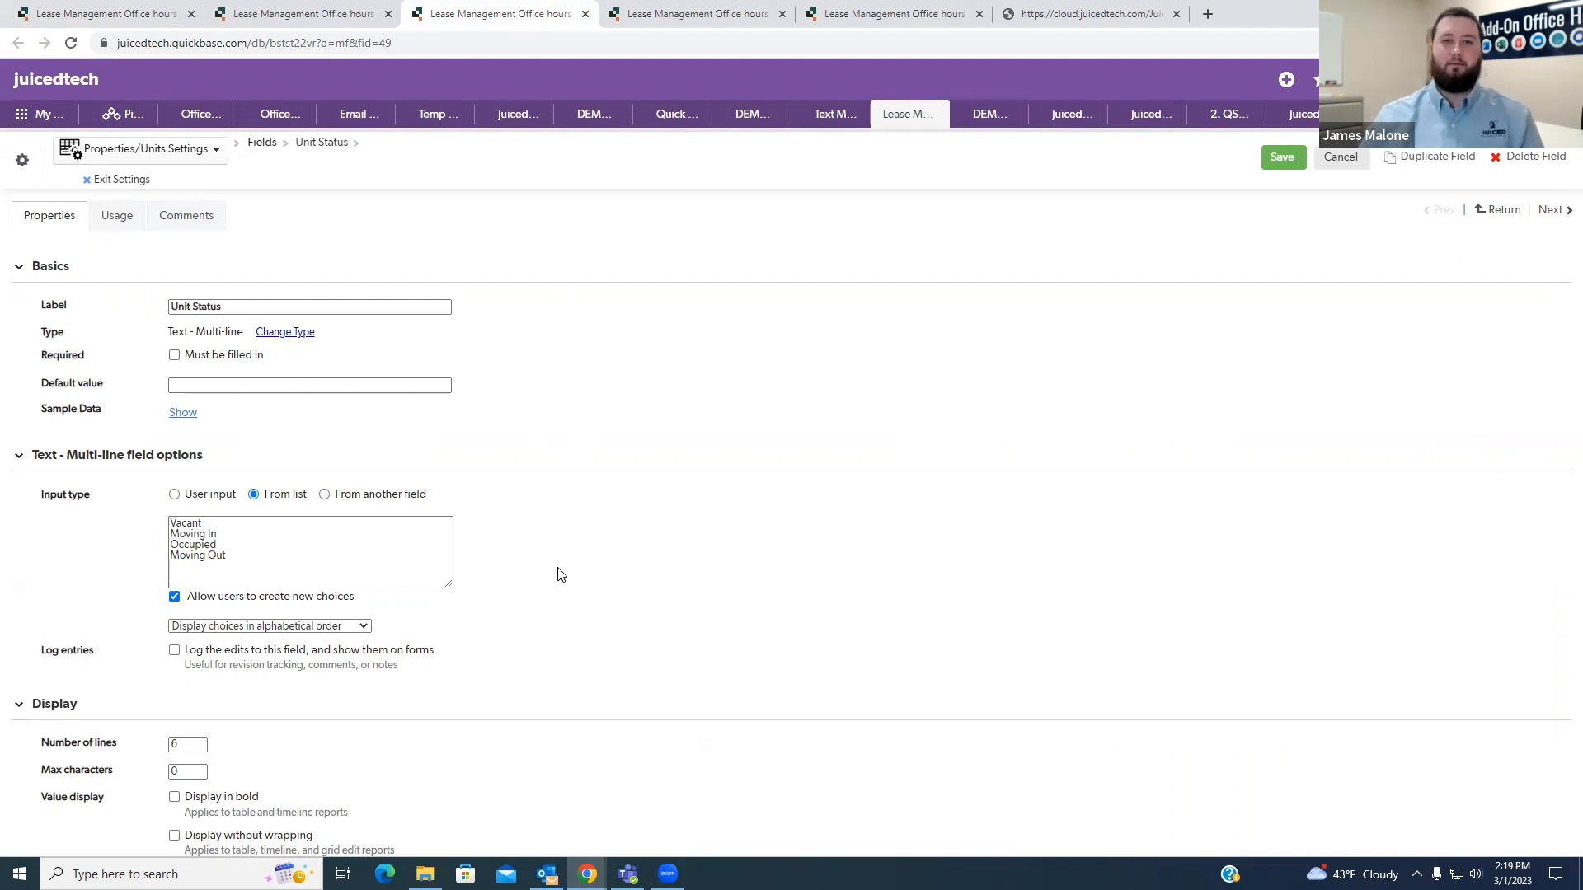
left_click(310, 17)
left_click(215, 469)
type("V-Blue\"")
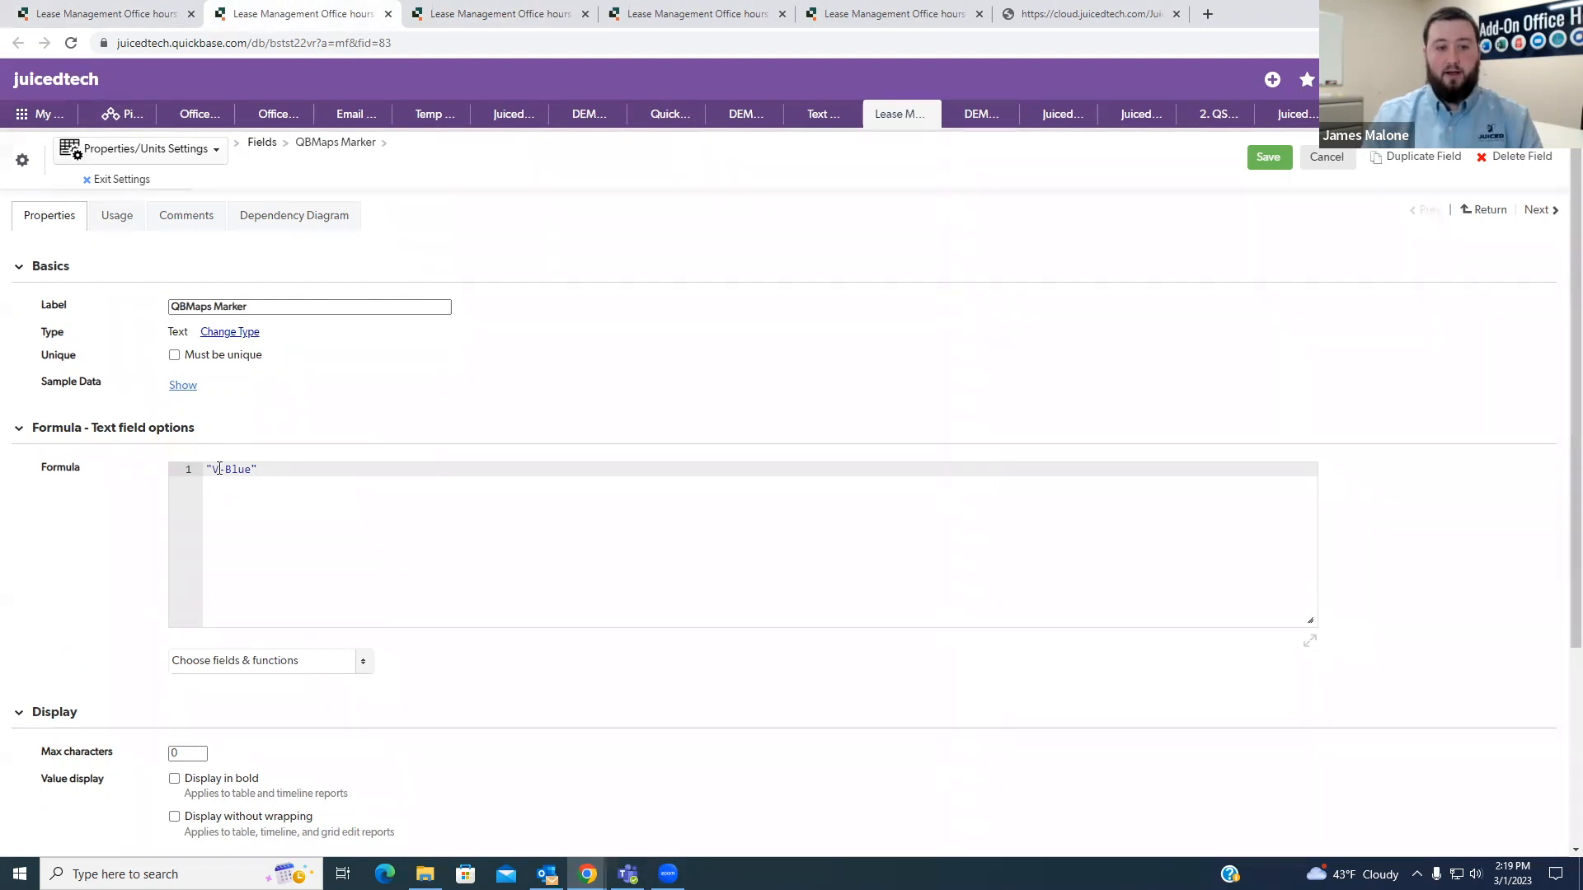
key("Delete")
key("Delete")
key("Delete")
key("Delete")
type("Red")
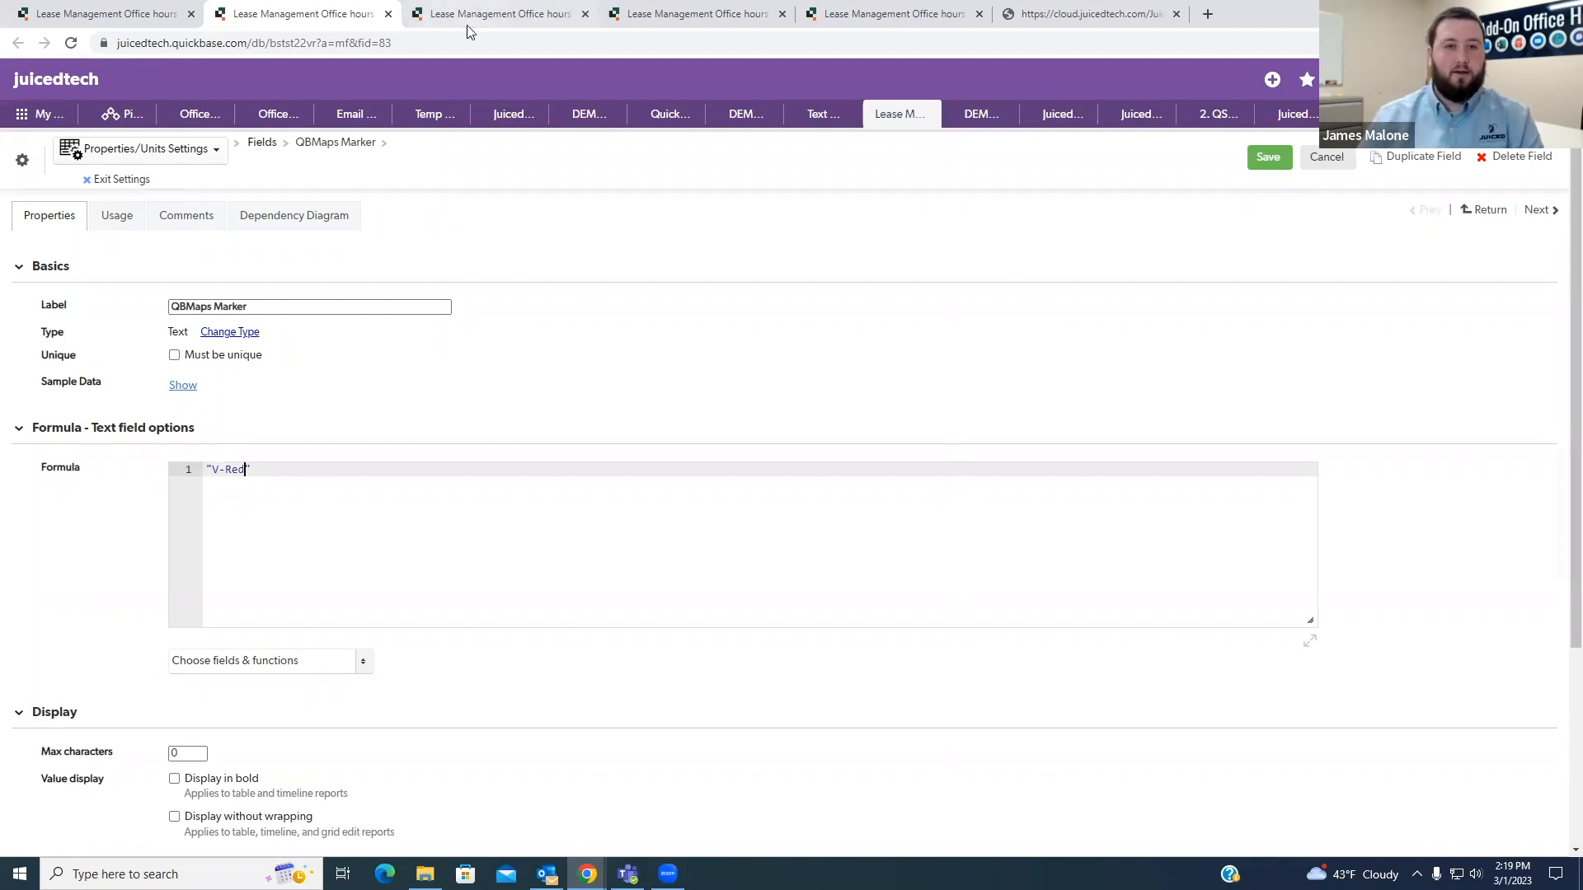
- Begin an If( condition before "V-Red" in the marker formula, using the label copied from the Unit Status field as [Unit Status]
left_click(207, 469)
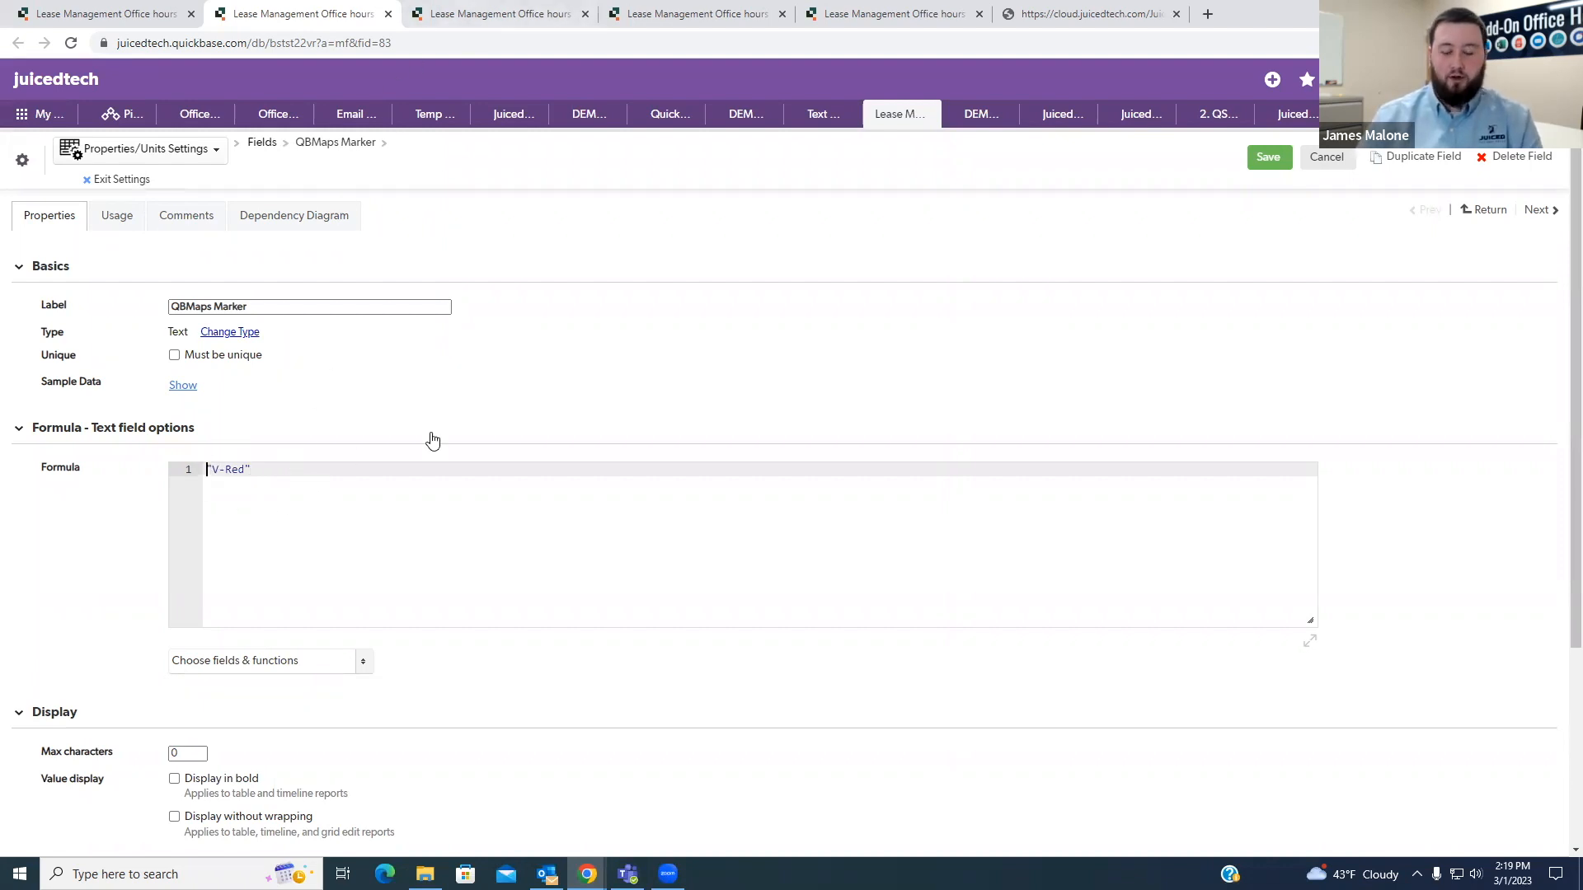
type("If(")
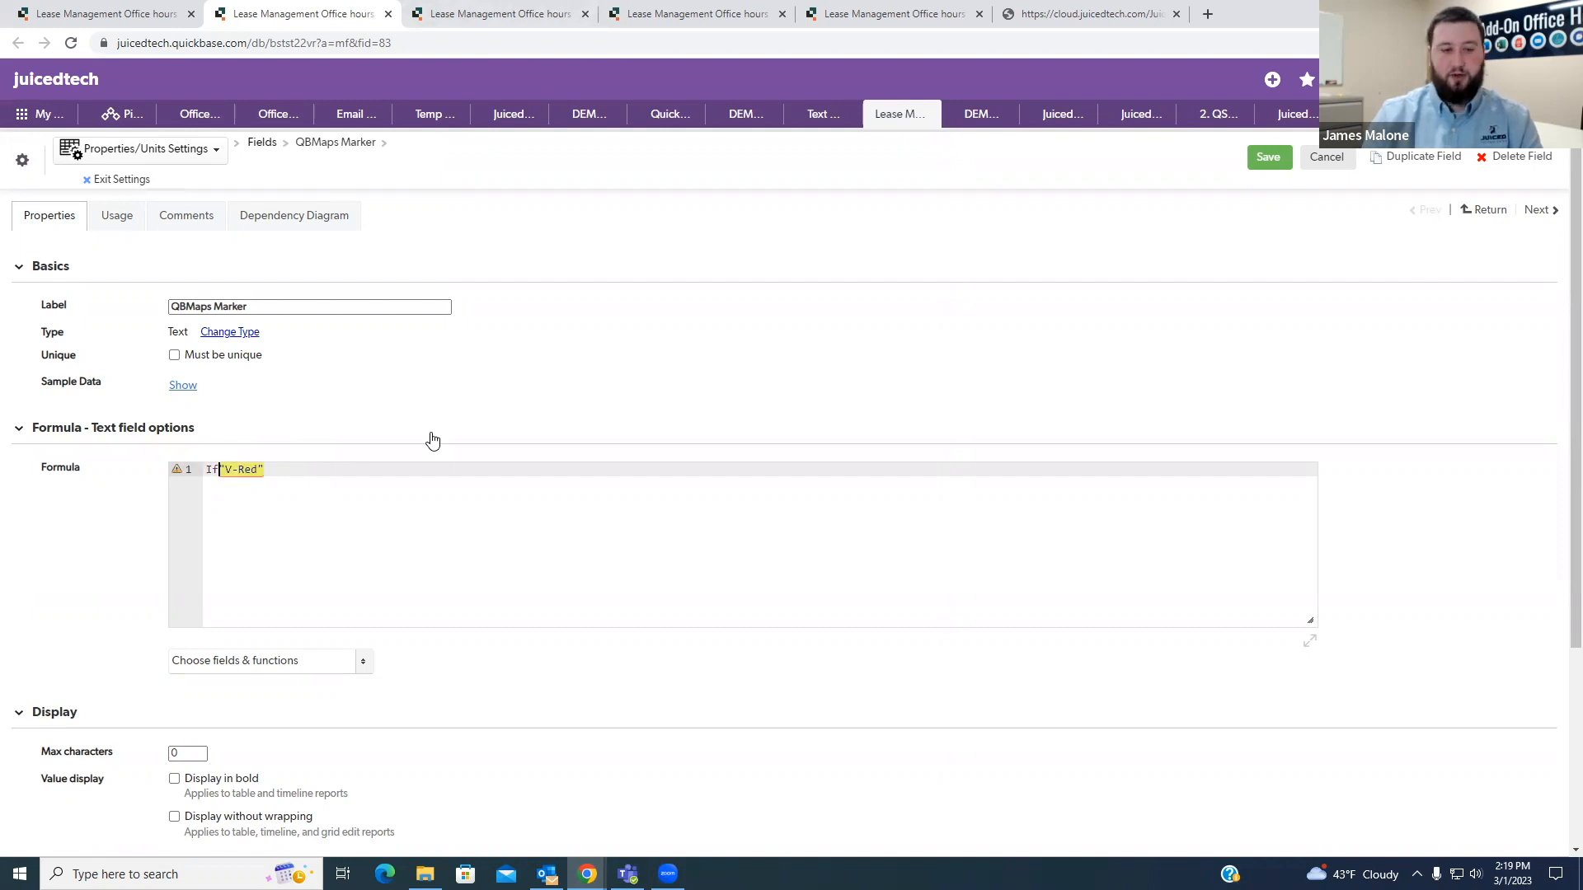
type("[")
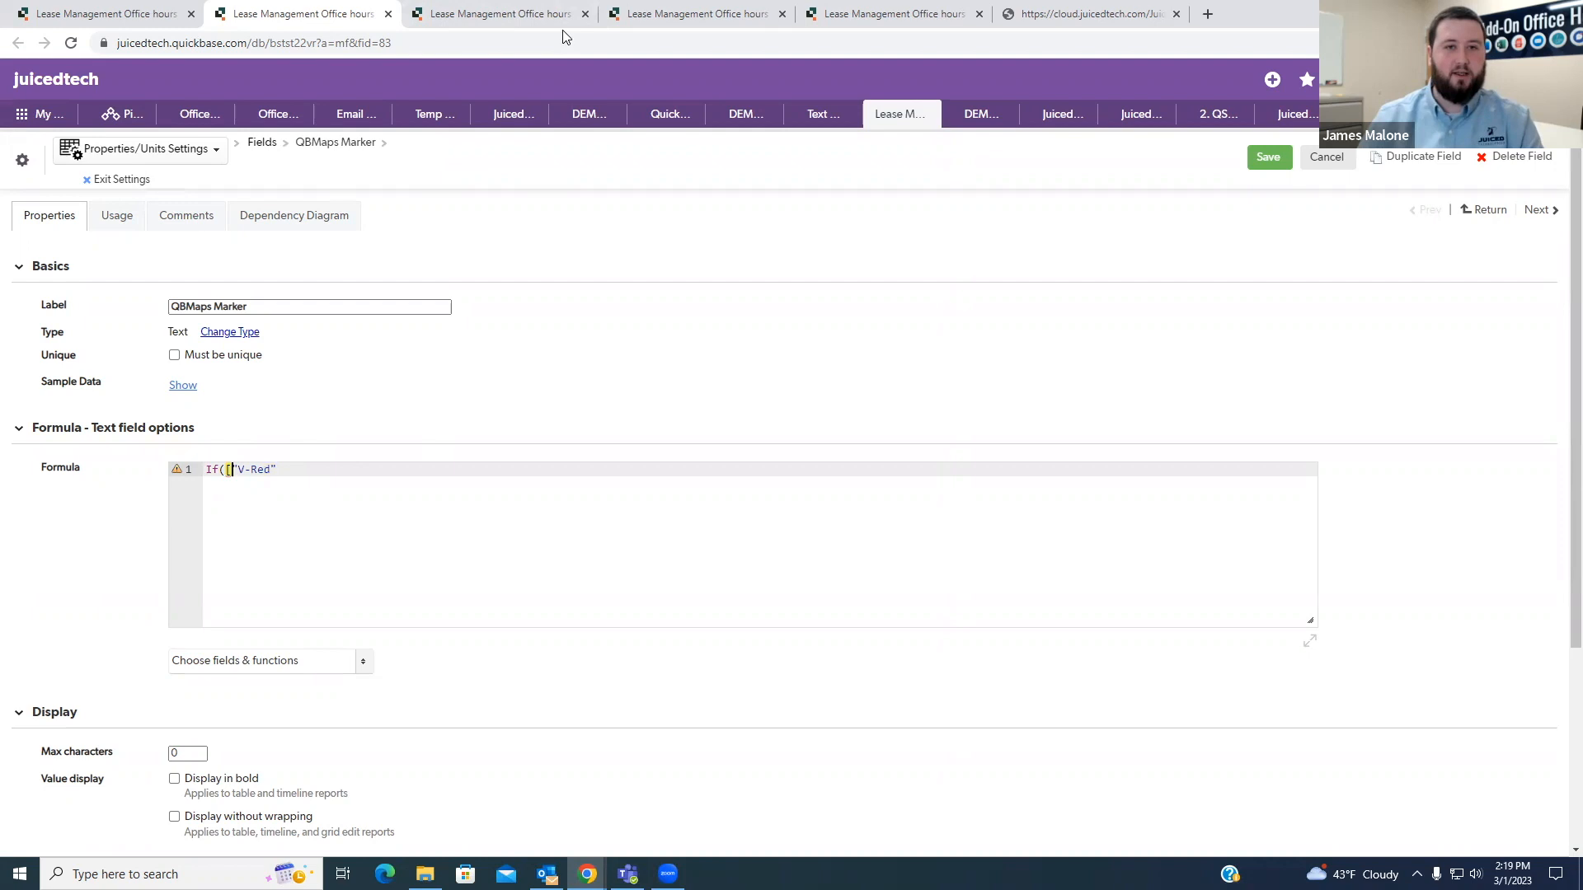
left_click(462, 14)
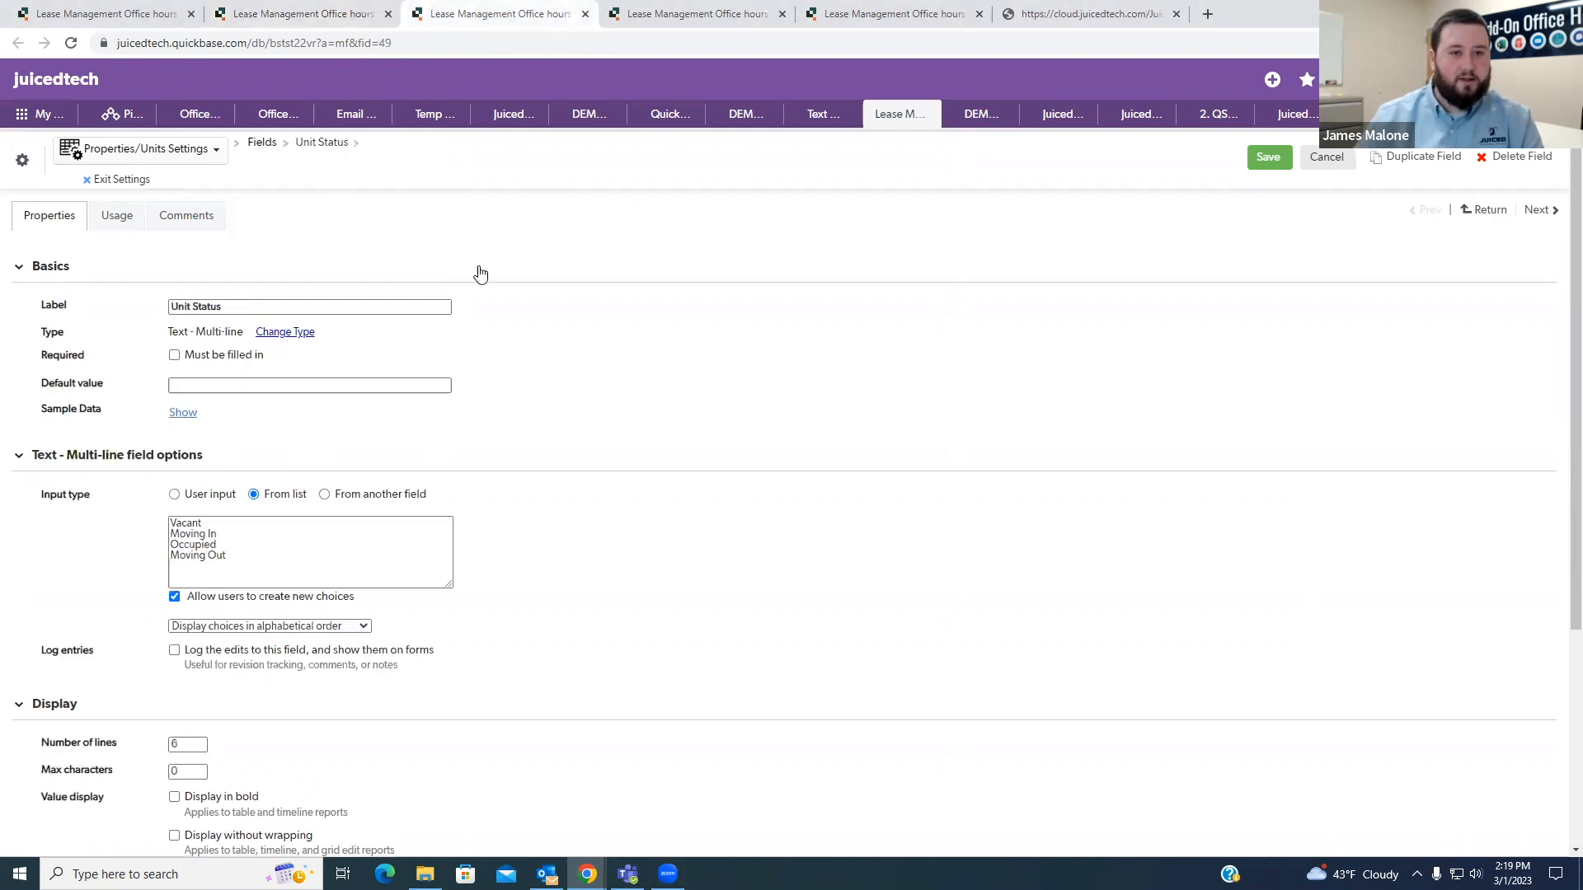
left_click_drag(229, 306, 170, 308)
key("ctrl+c")
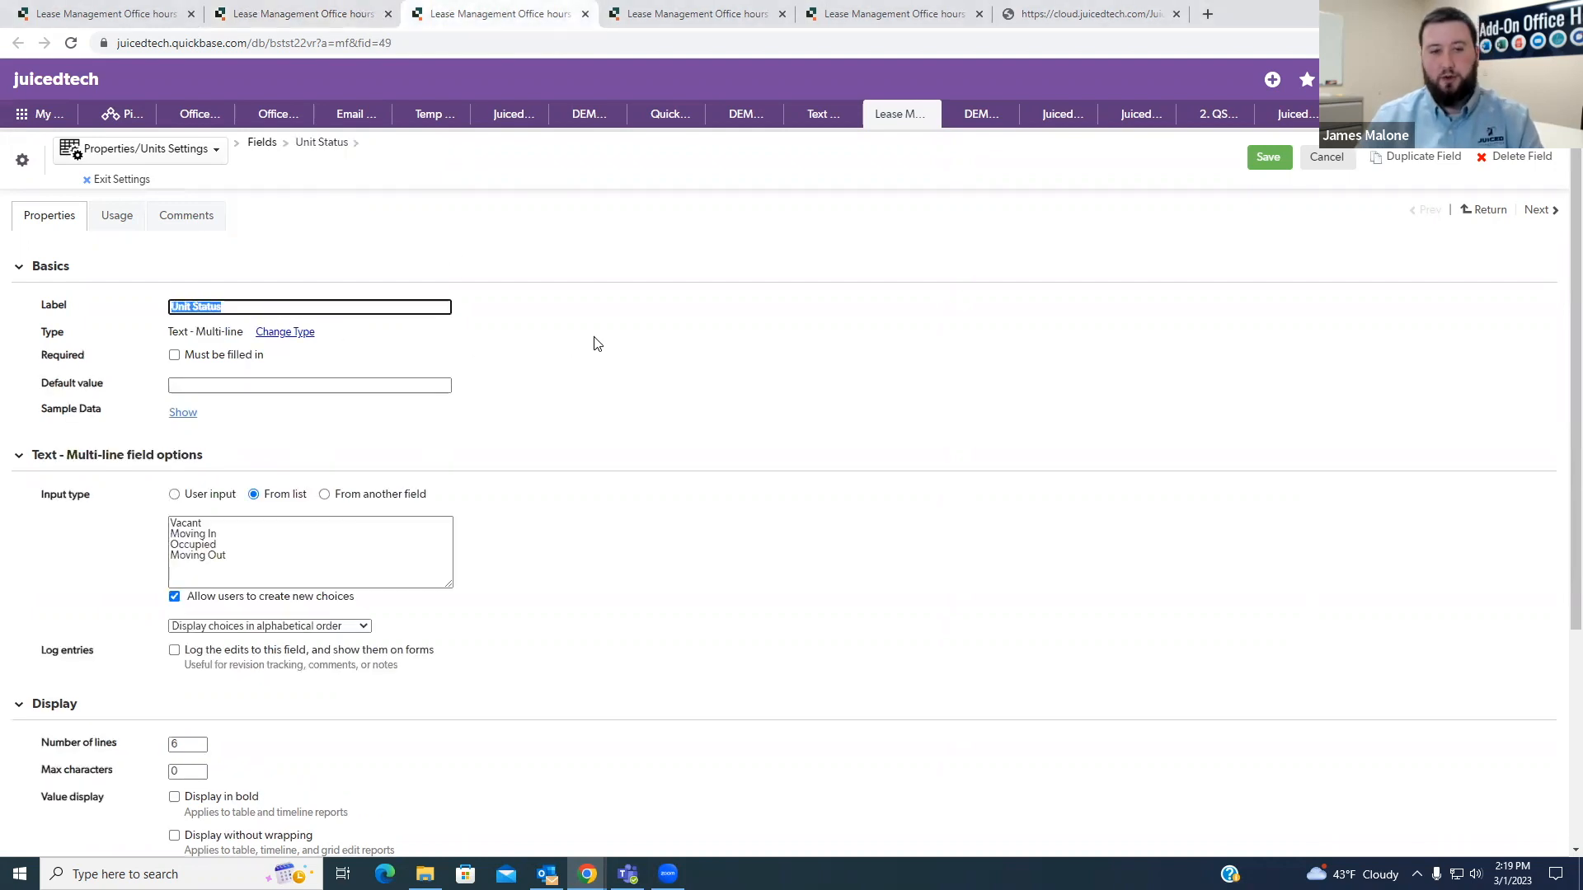
left_click(302, 16)
key("ctrl+v")
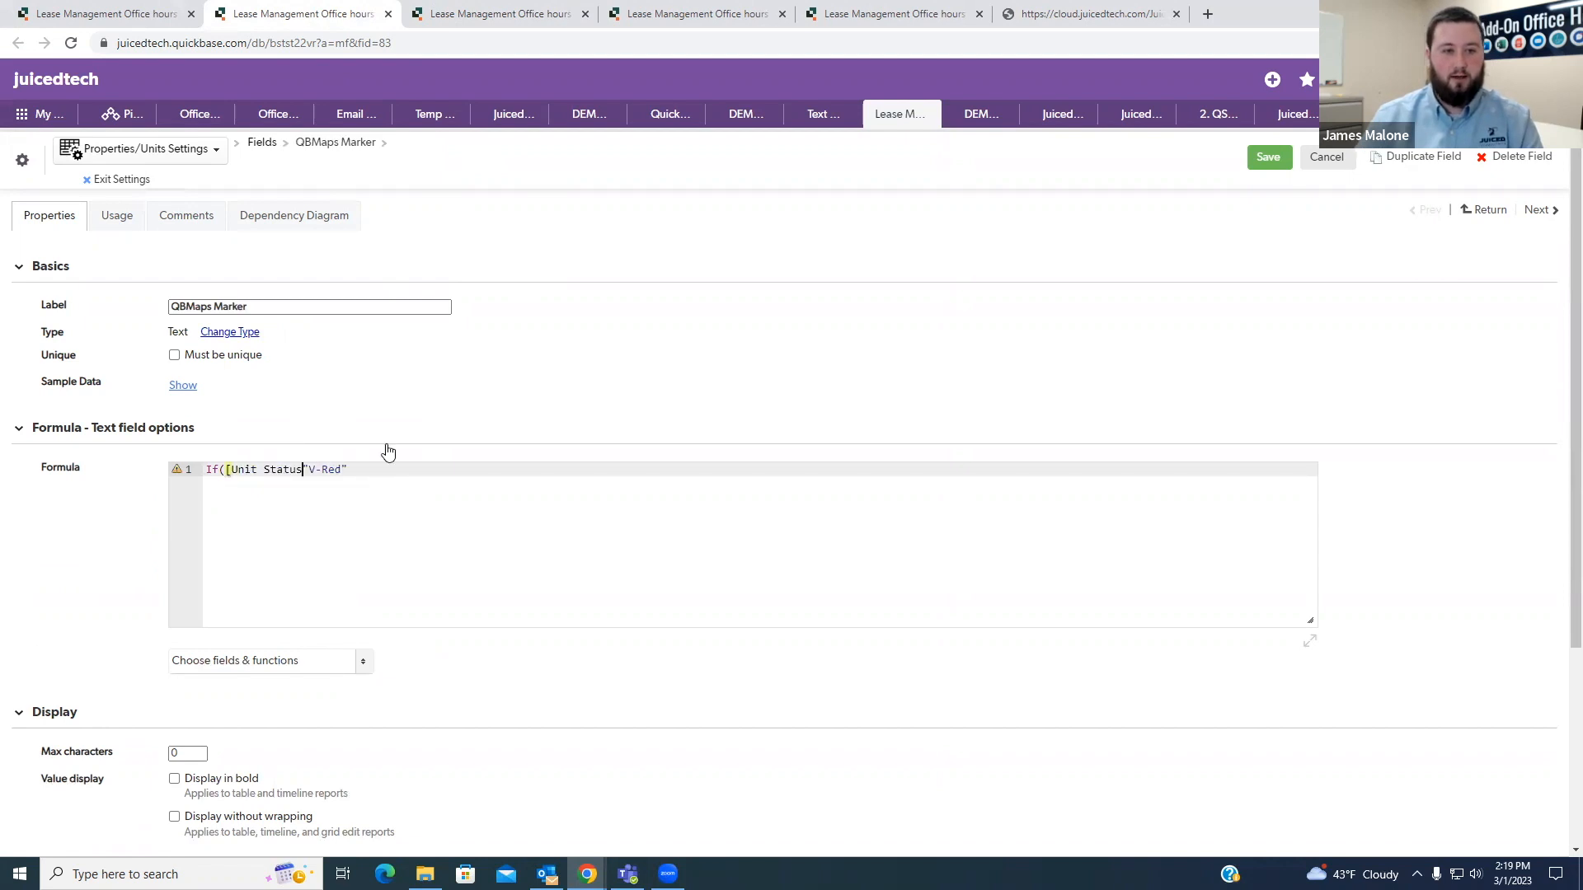
type("] ")
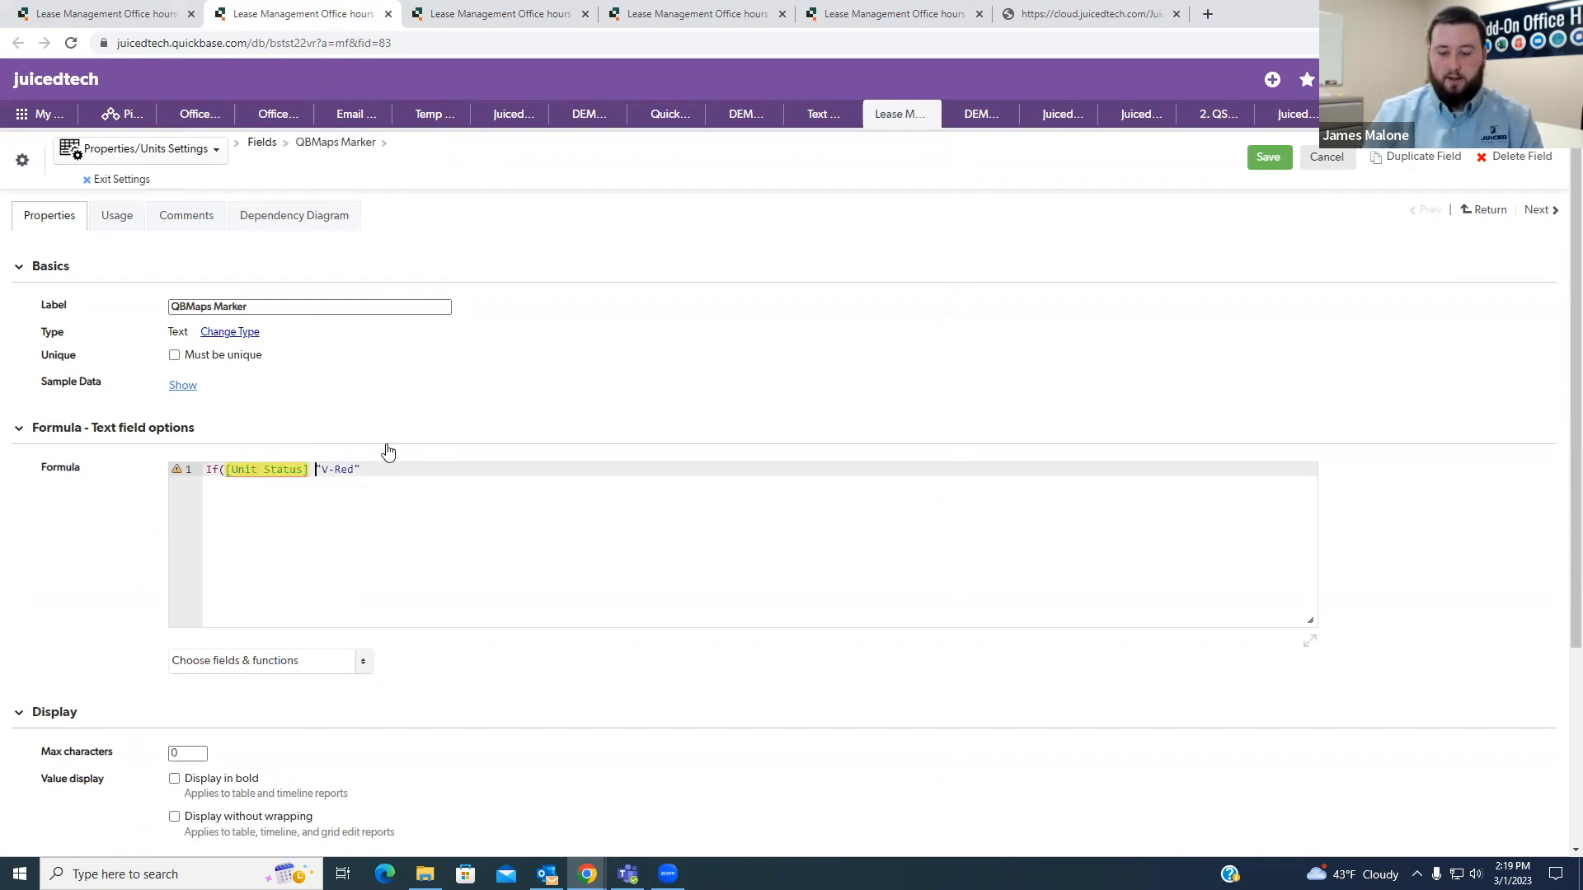
type("= \"")
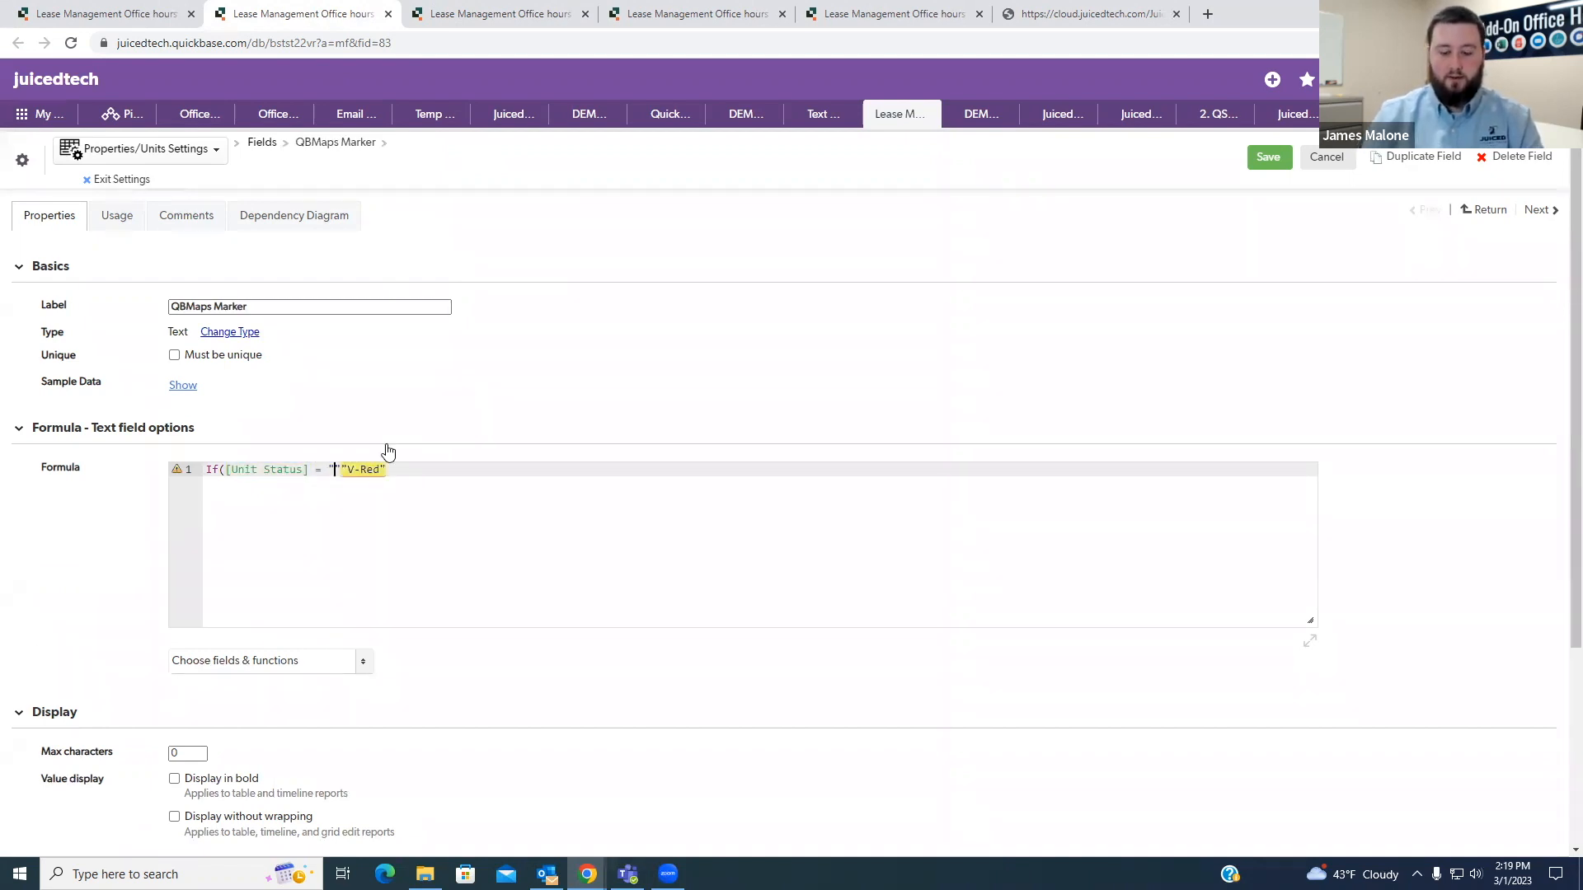
type("Vac")
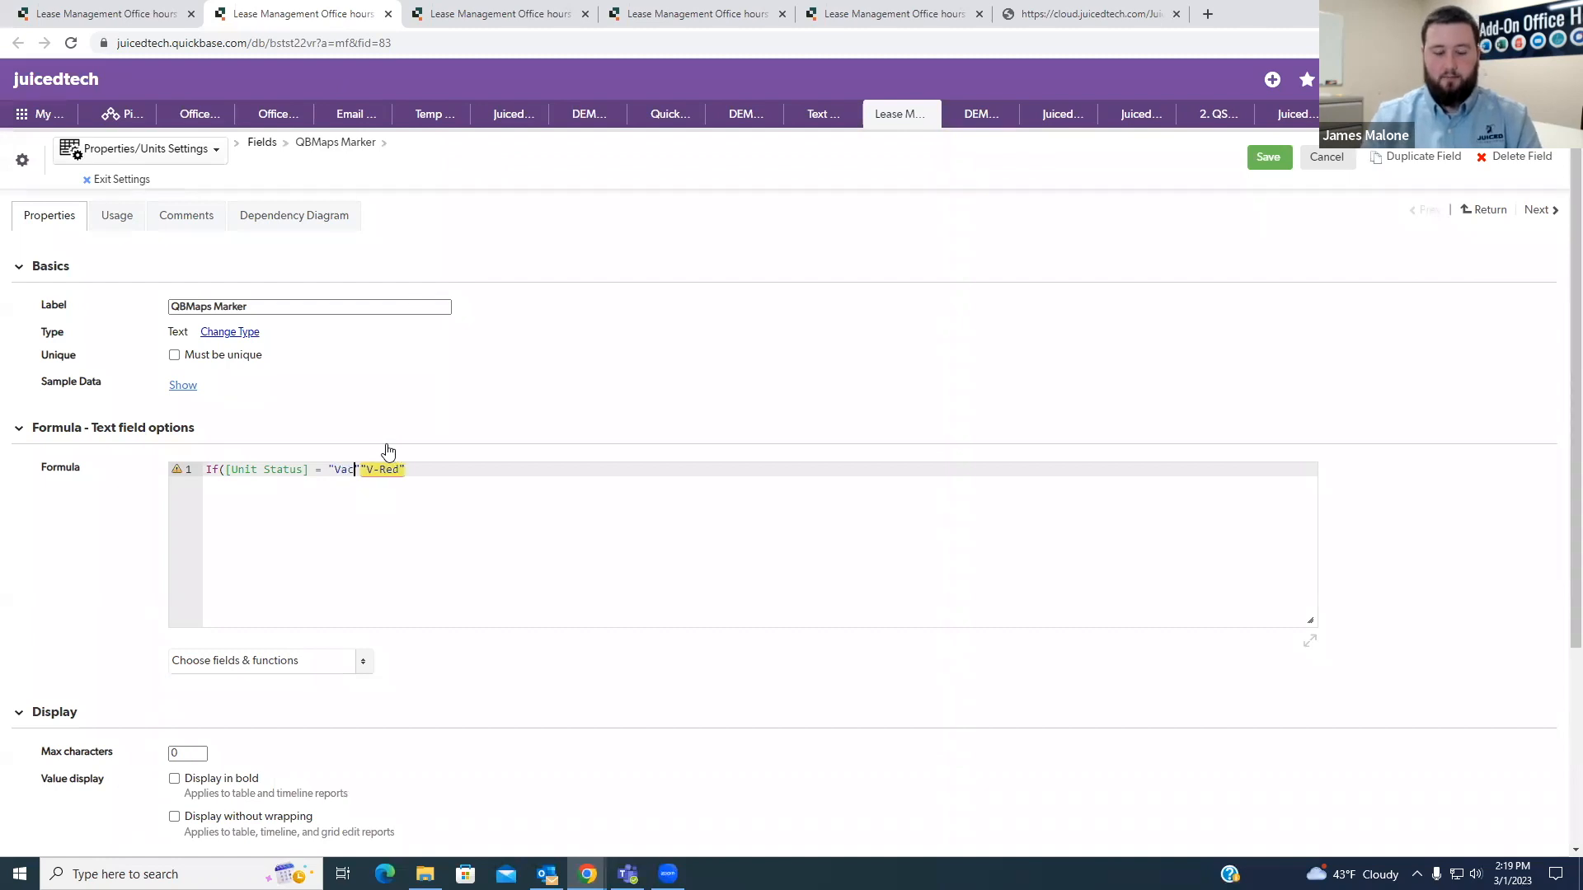
type("ant\"")
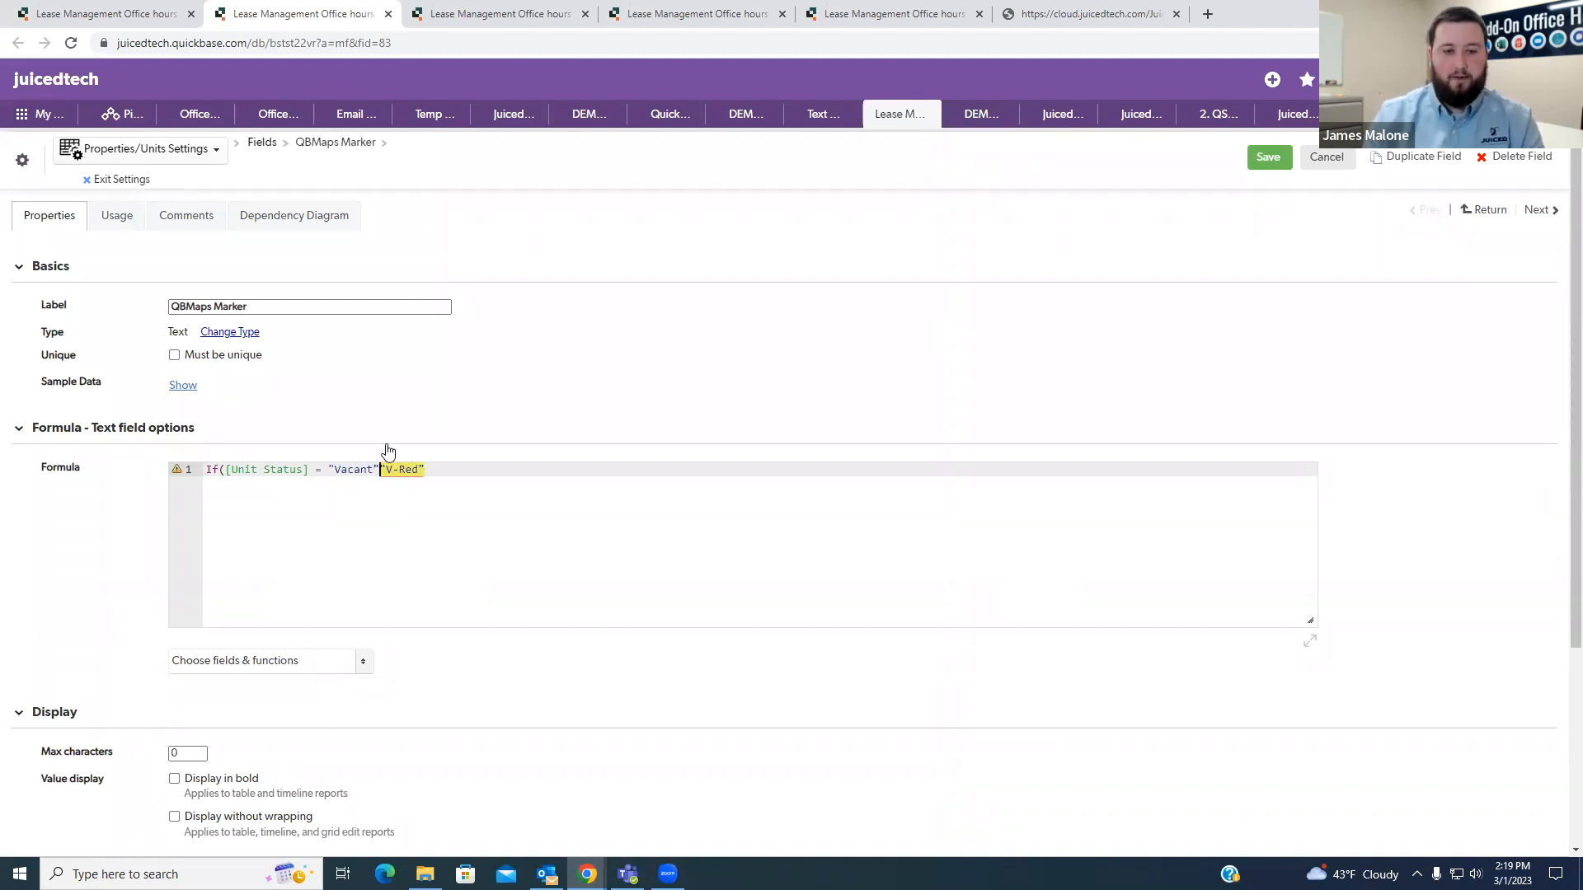
- Complete the first case as [Unit Status] = "Vacant", "V-Red", and start a second formula line
key("BackSpace")
type(",")
key("End")
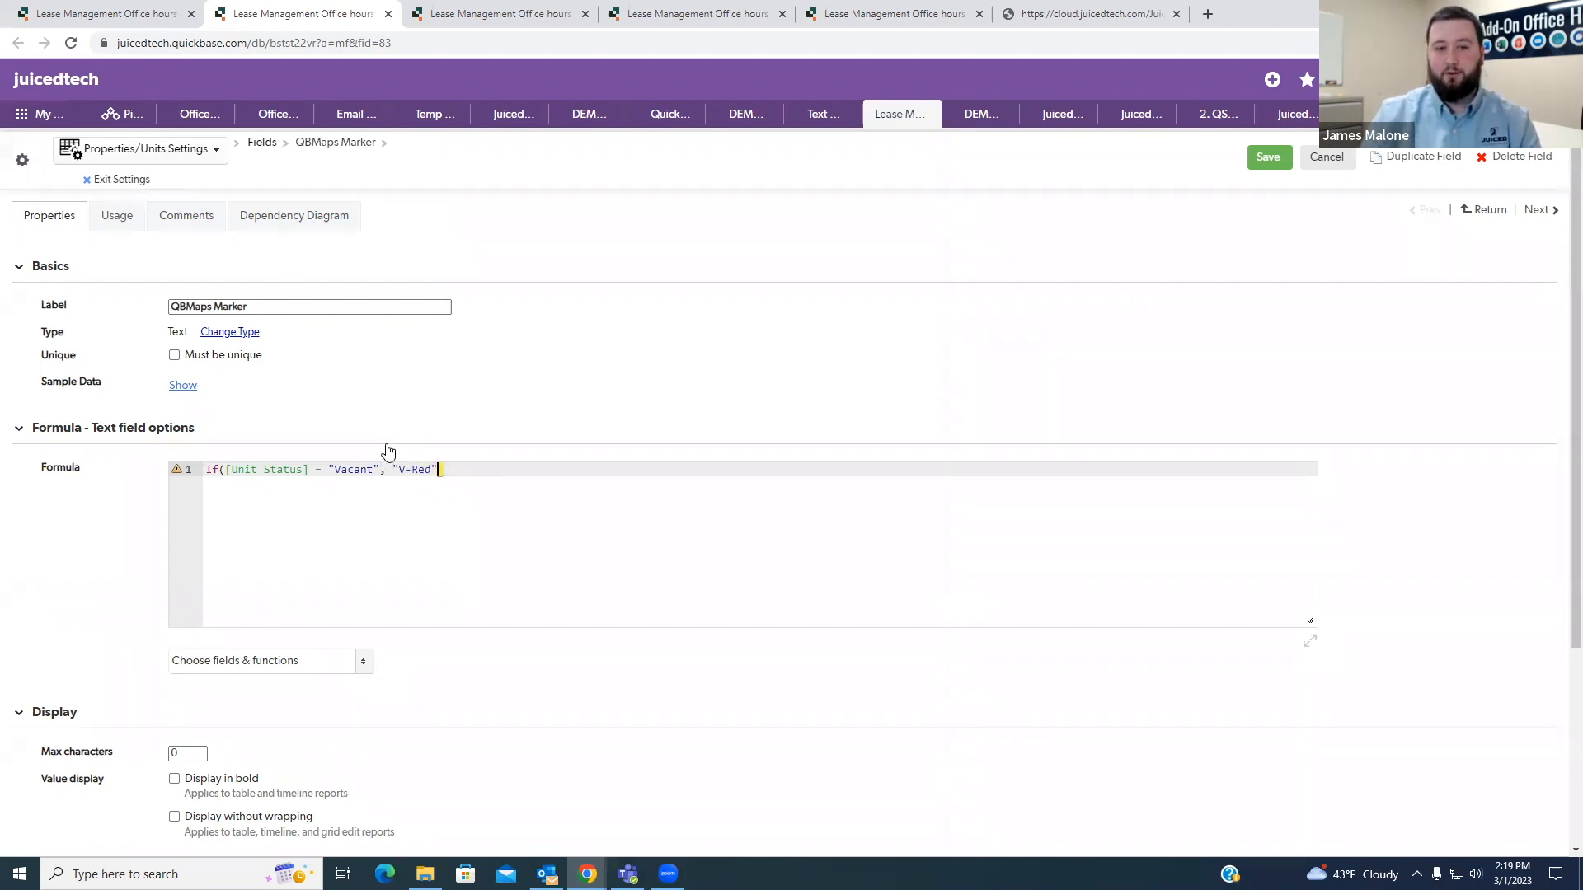
type(",")
key("Return")
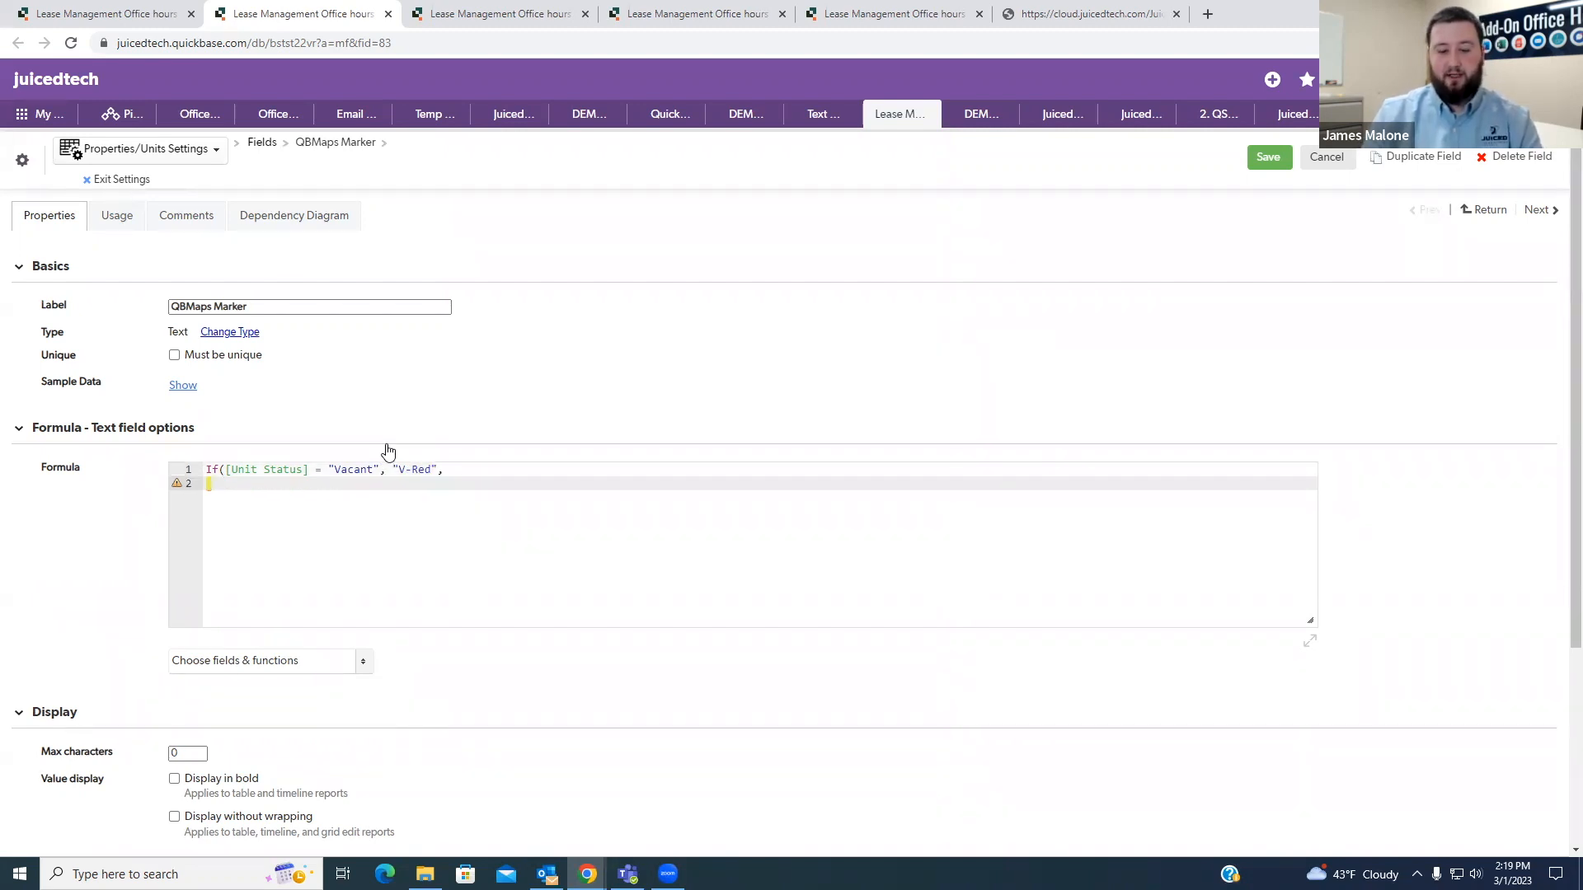
- Copy the Moving In choice from the Unit Status field and insert it in quotes on the formula's second line
type("\"\"")
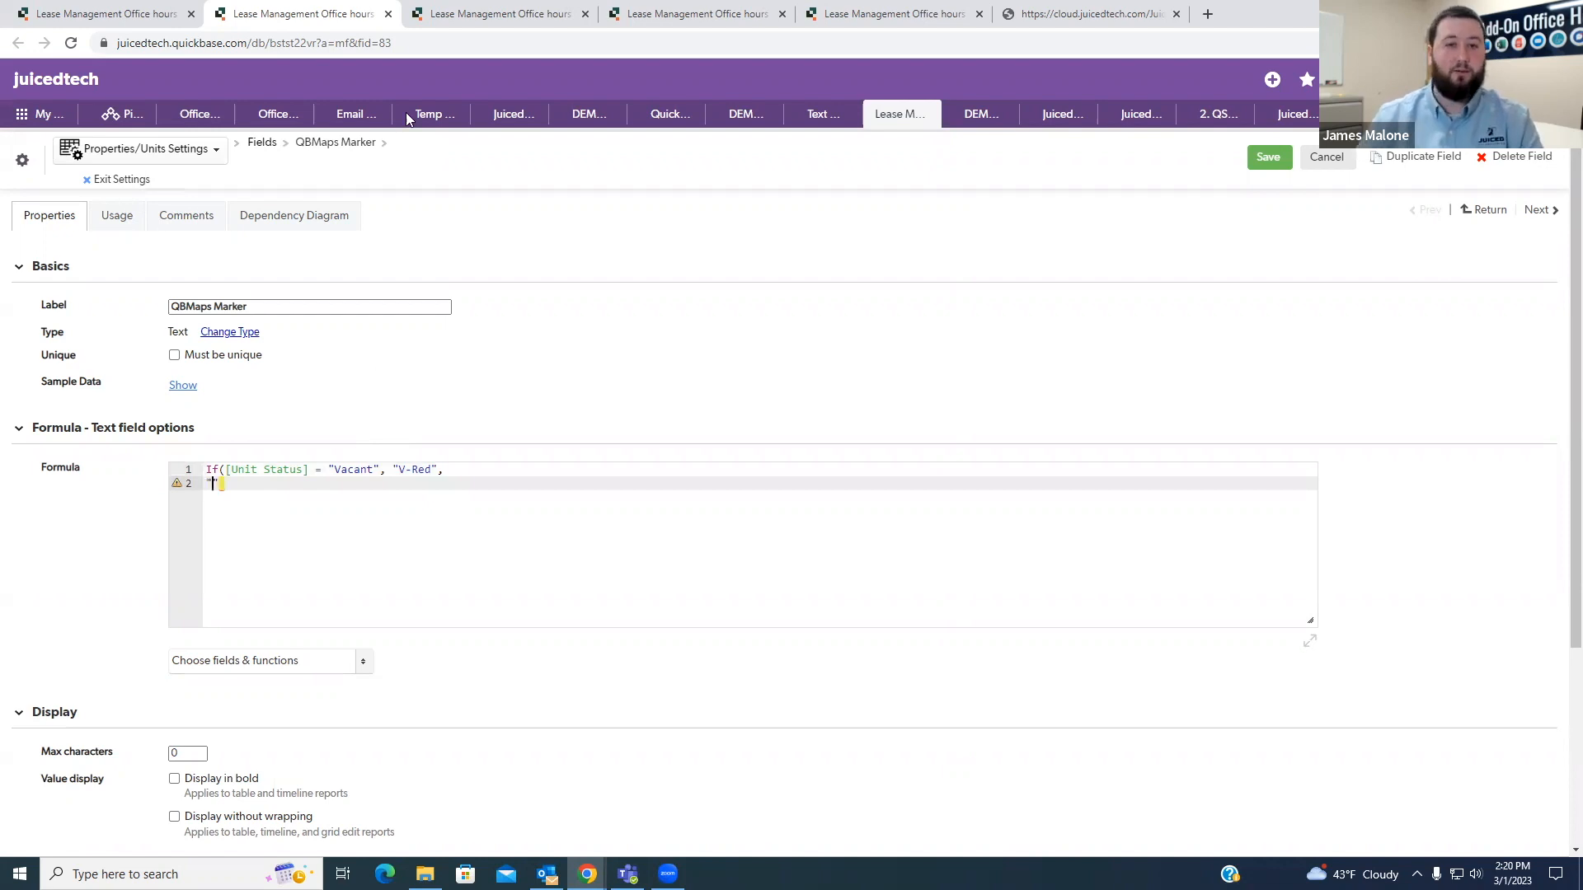
left_click(439, 23)
left_click_drag(217, 534, 172, 536)
key("ctrl+c")
left_click(540, 495)
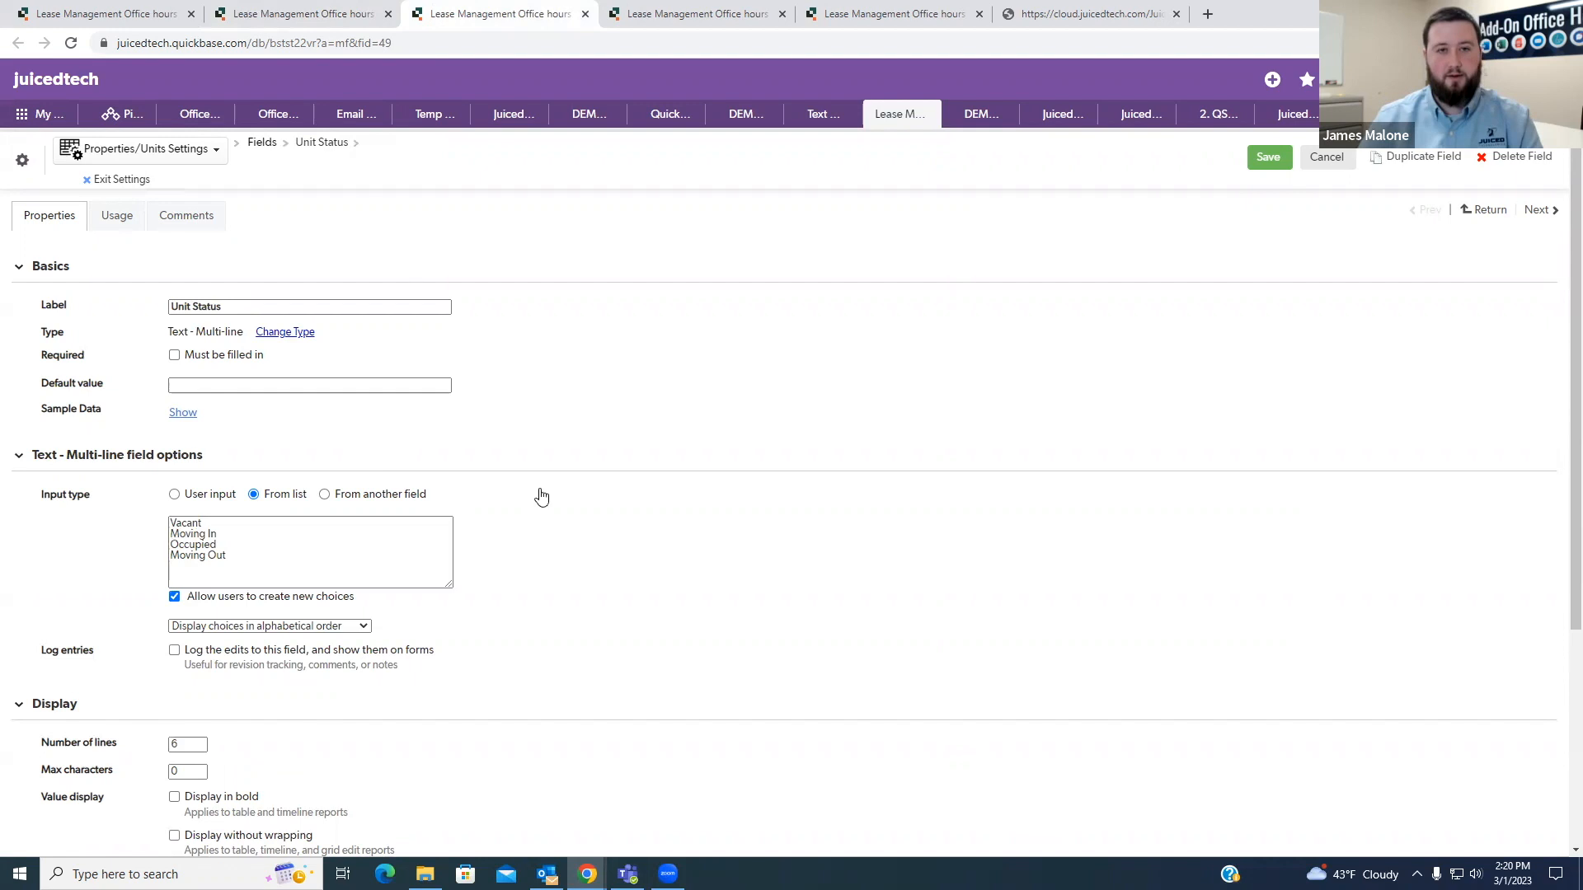
left_click(302, 25)
key("ctrl+v")
- Give the "Moving In" case the marker "M-Green", followed by a comma and a new line
left_click(302, 487)
type(", ")
type("\"")
type("Y")
type("-")
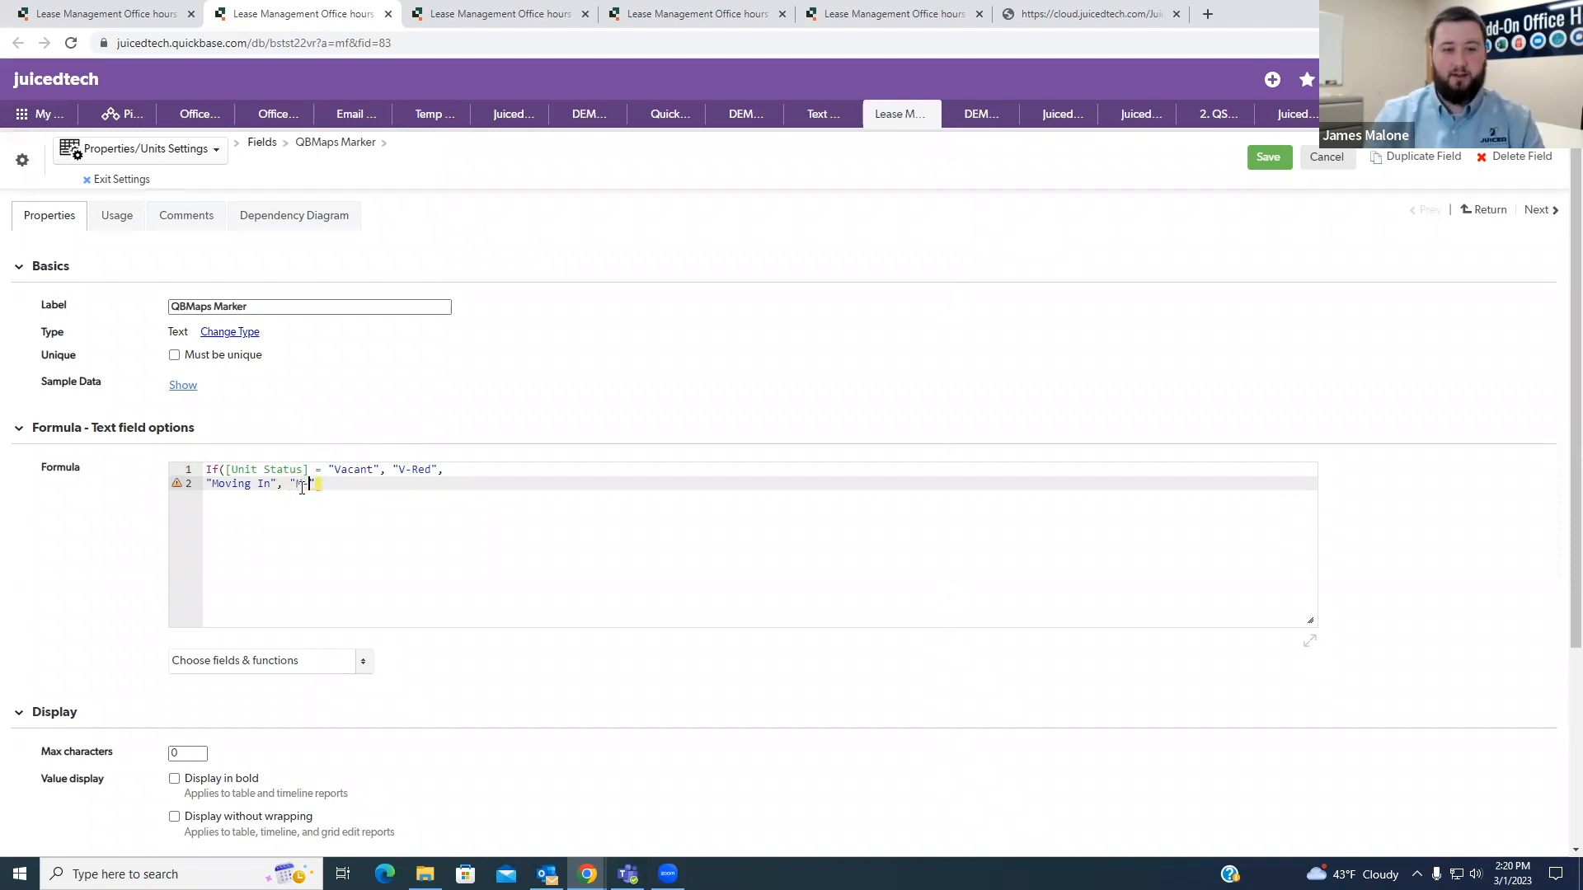
type("Green")
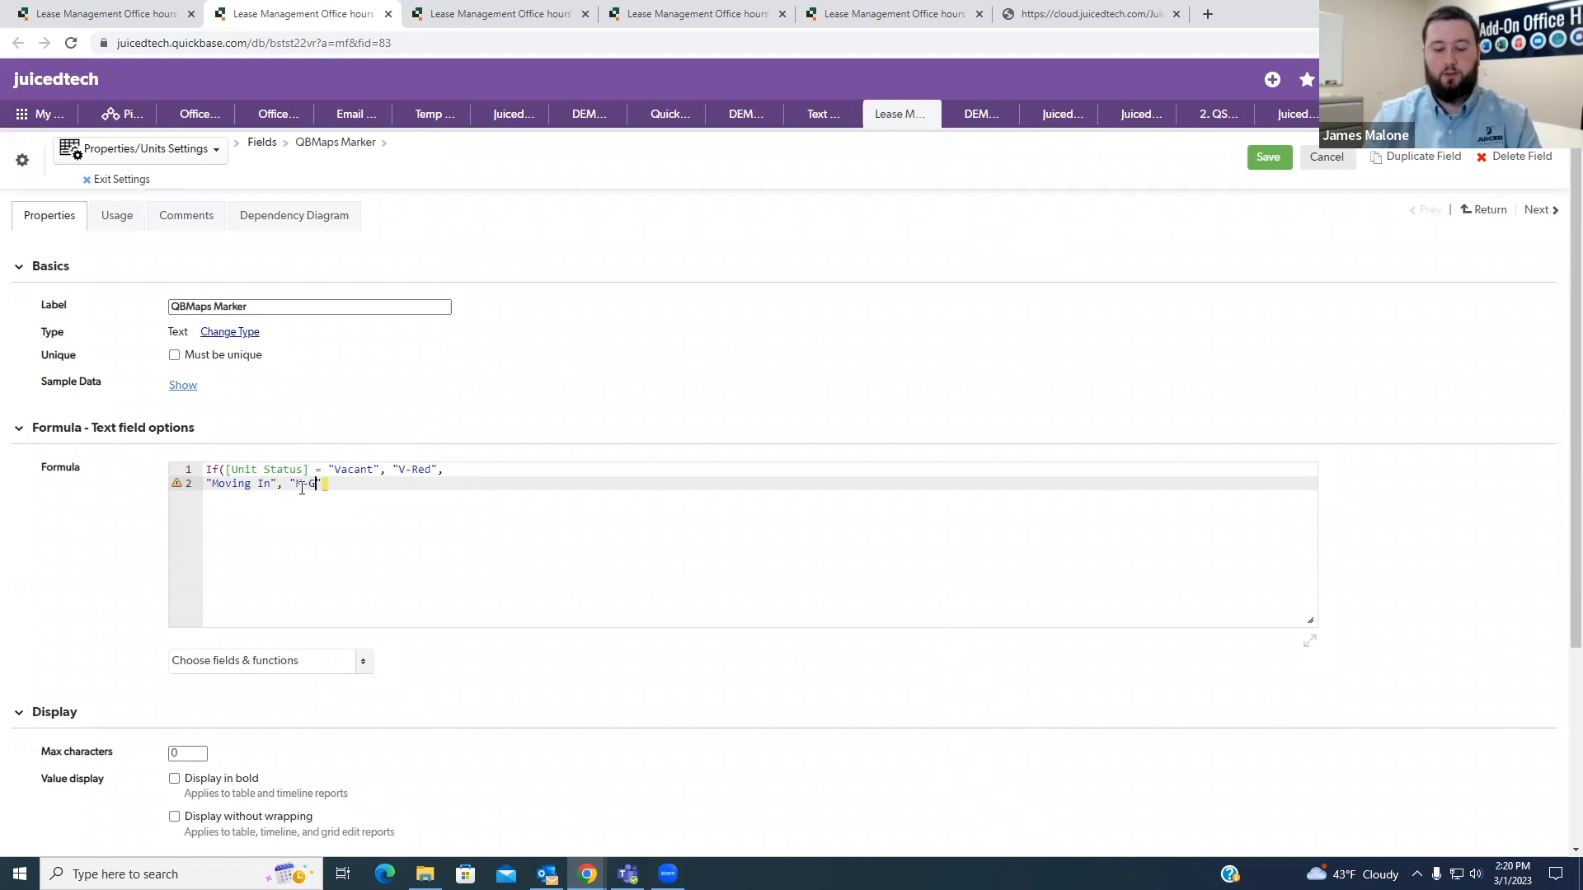
type("\"")
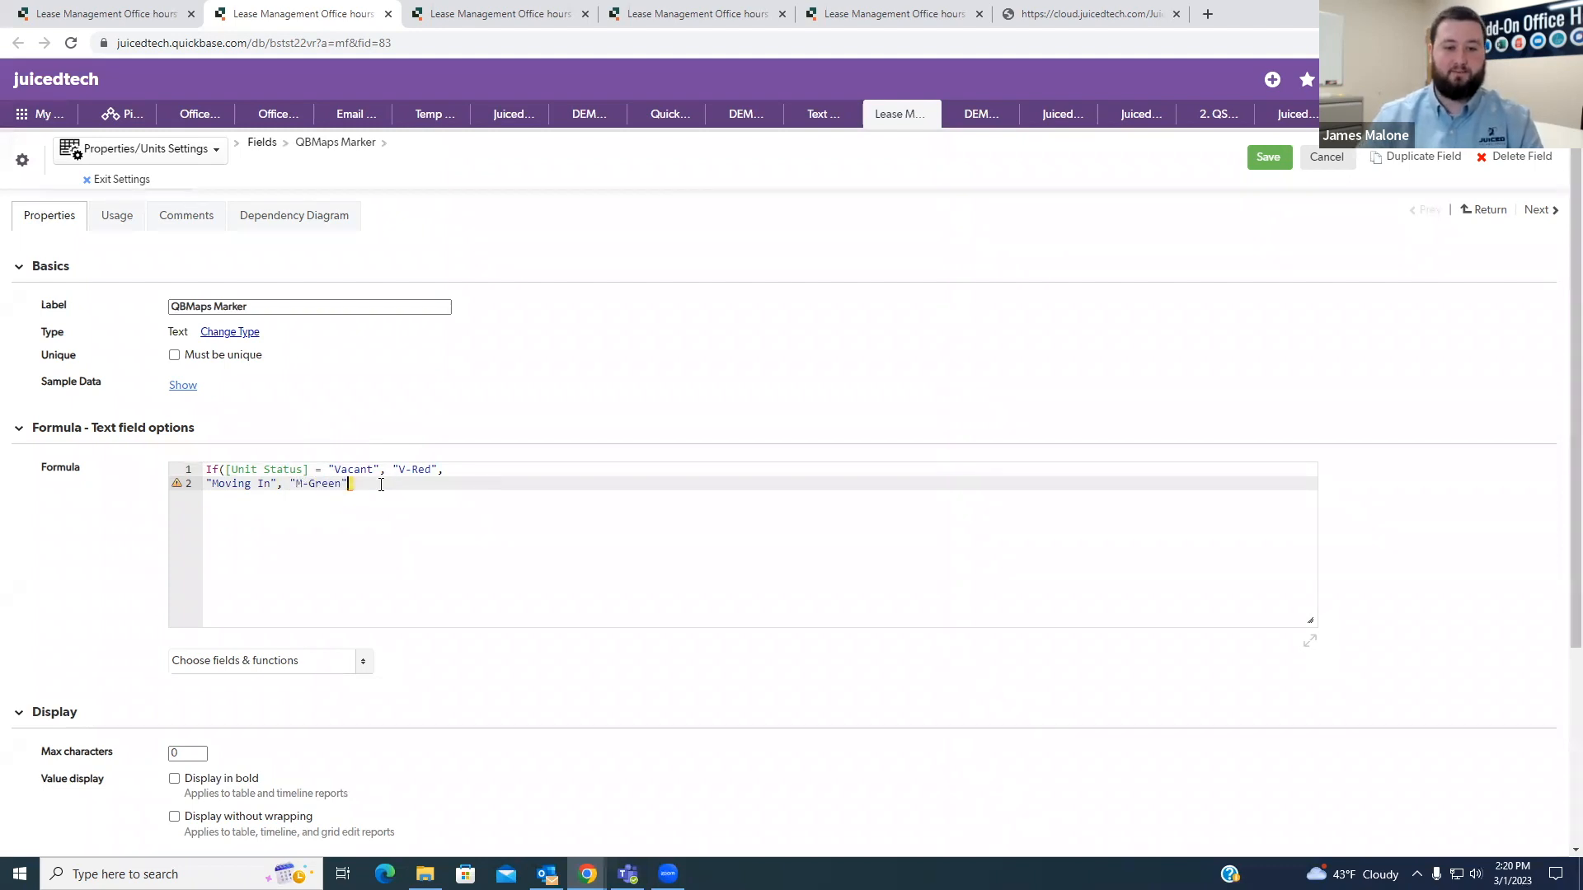
type(",")
key("Return")
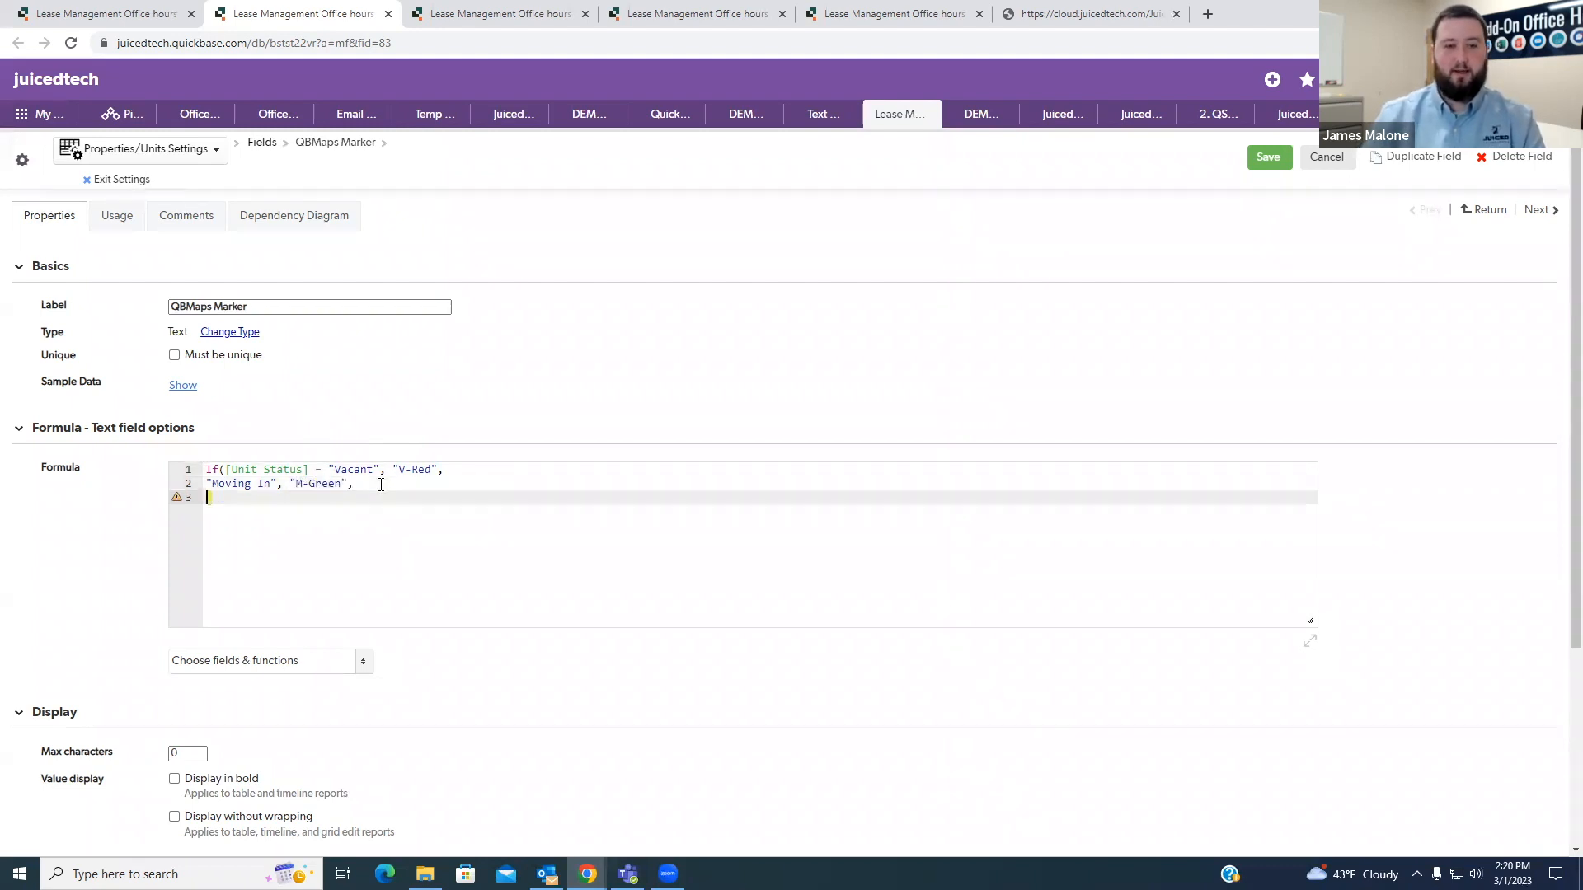
- Copy the Occupied choice from the Unit Status field and add it in quotes with a comma on the formula's third line
key("ctrl+Tab")
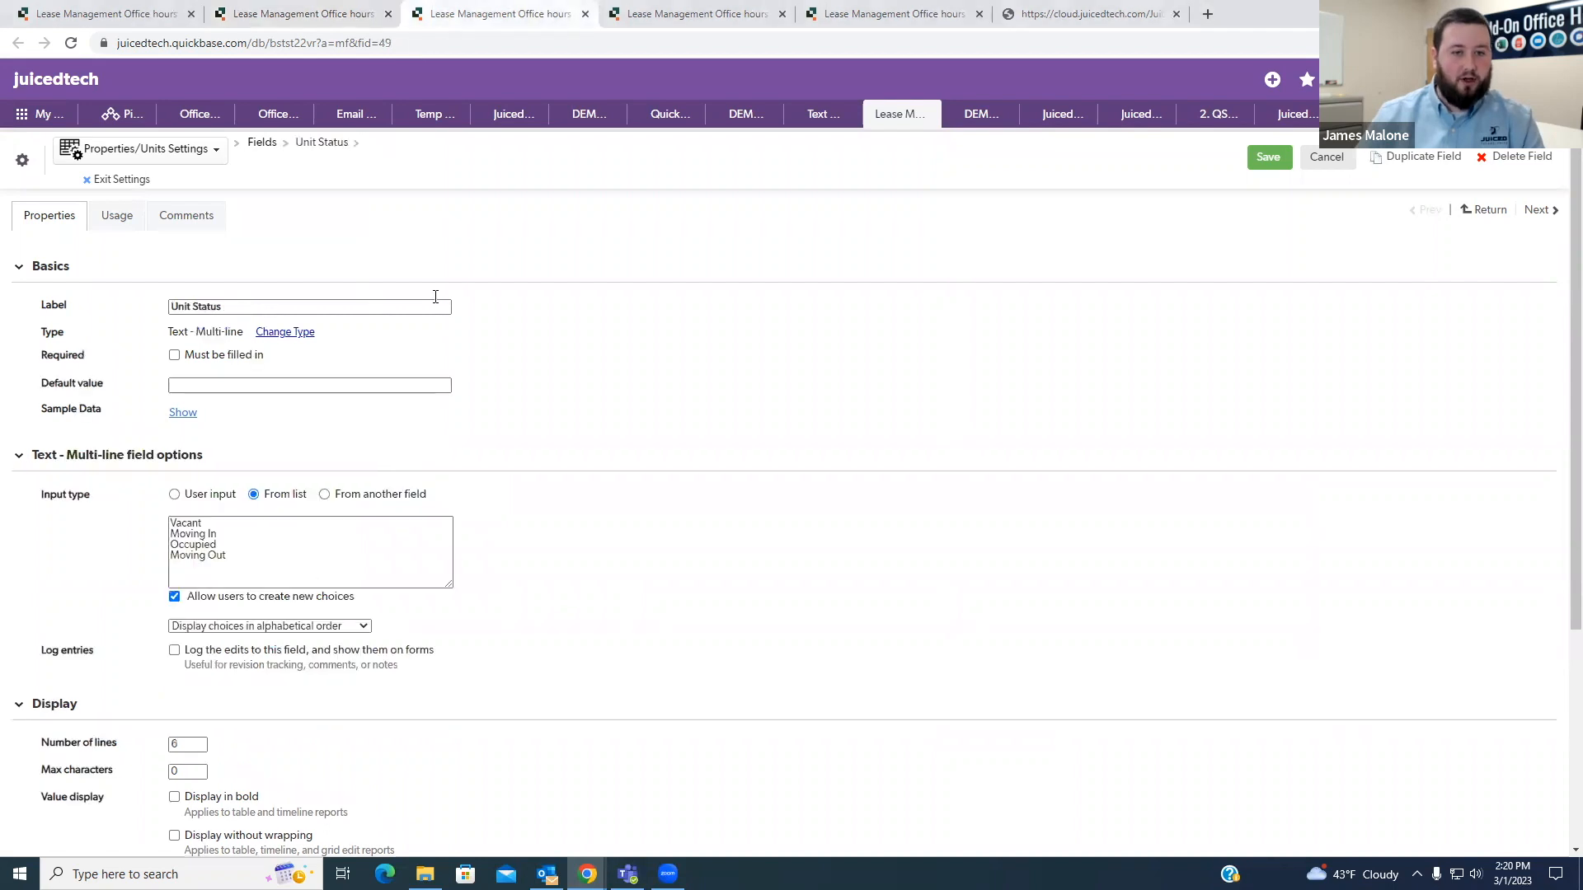
left_click_drag(218, 544, 170, 545)
key("ctrl+c")
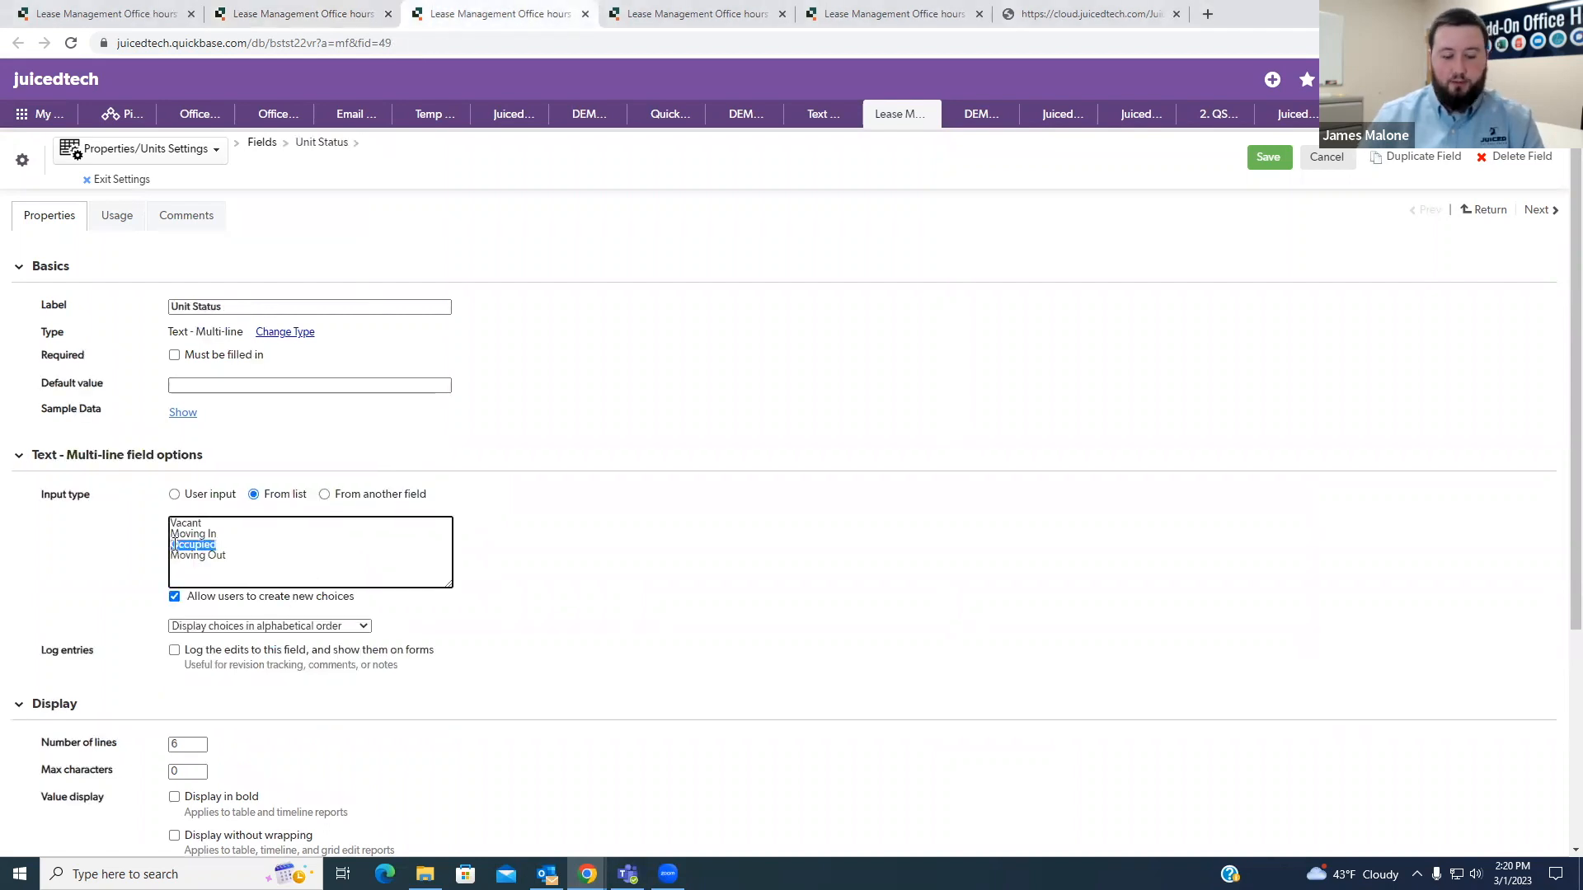
key("ctrl+shift+Tab")
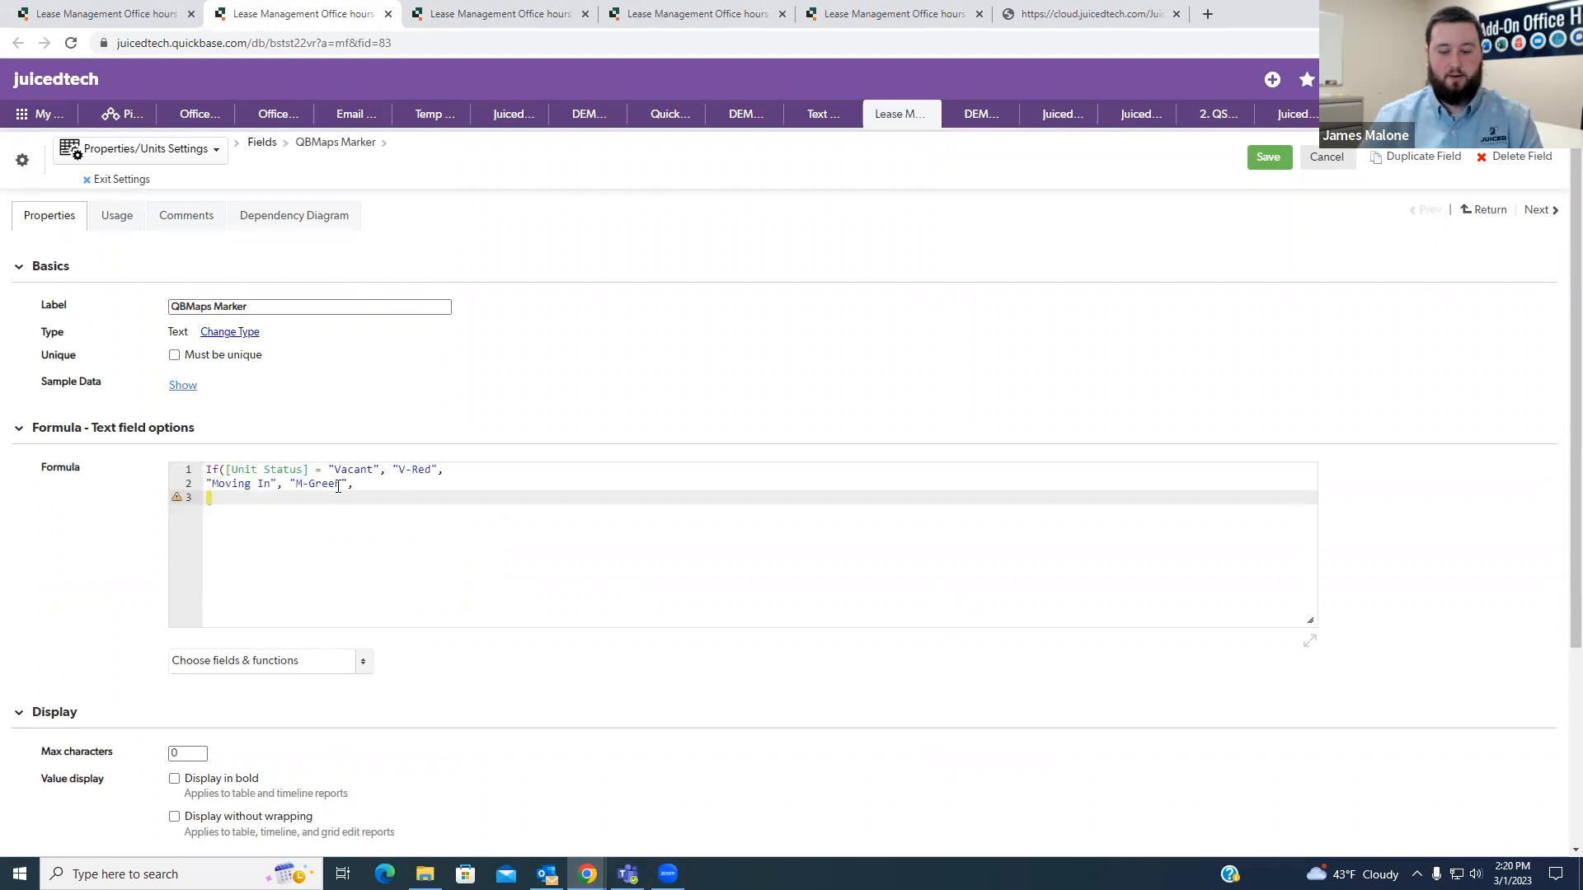
type("\"")
key("ctrl+v")
type(", ")
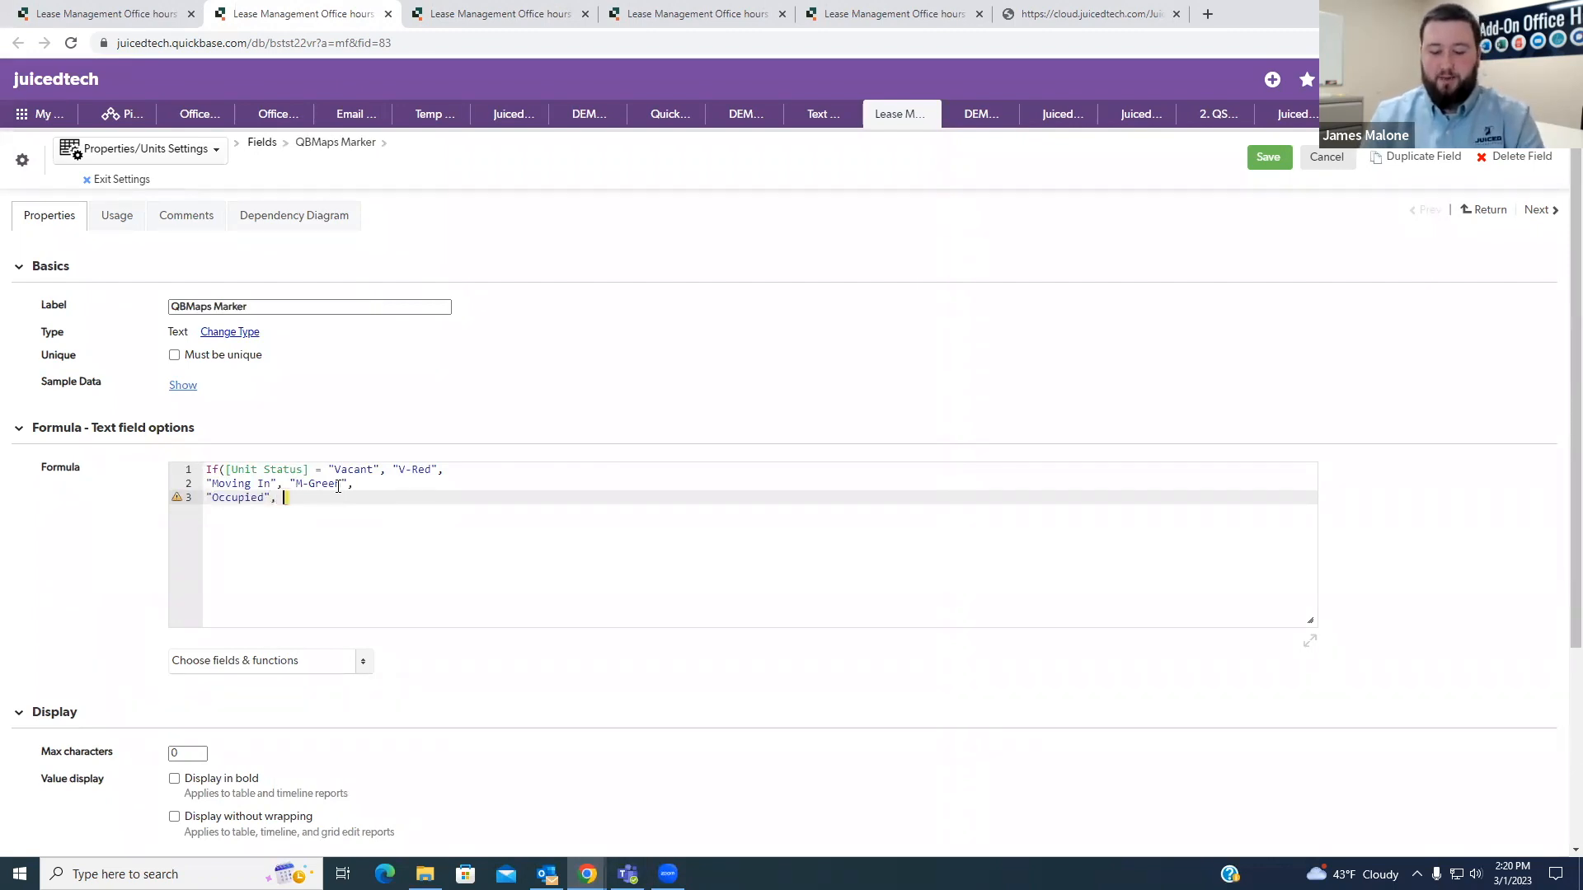
type("O")
type("\"O")
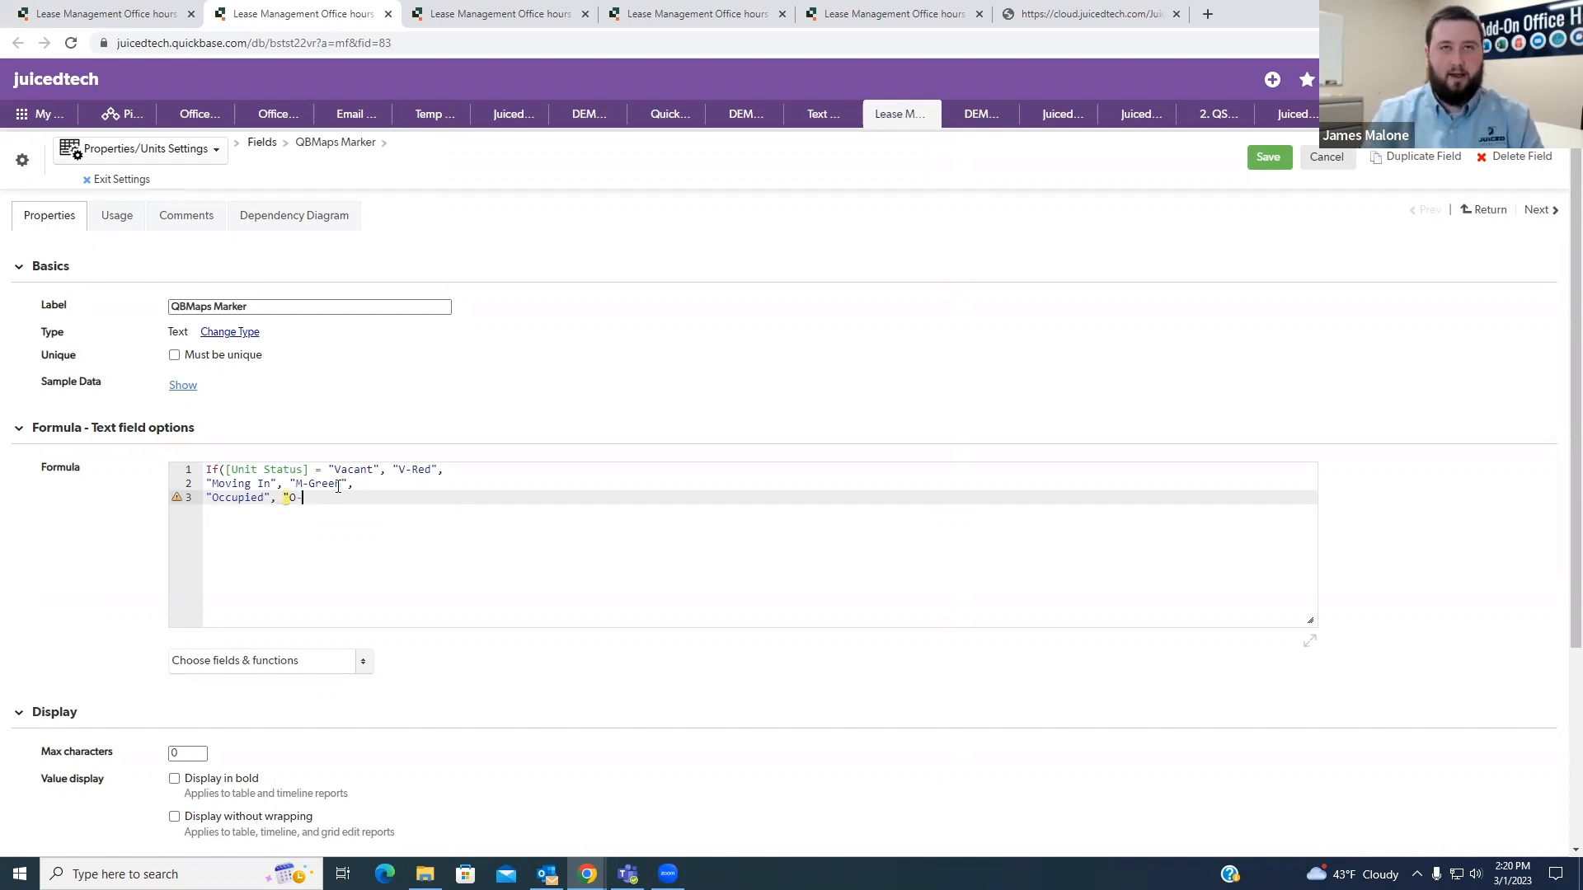
type("-R")
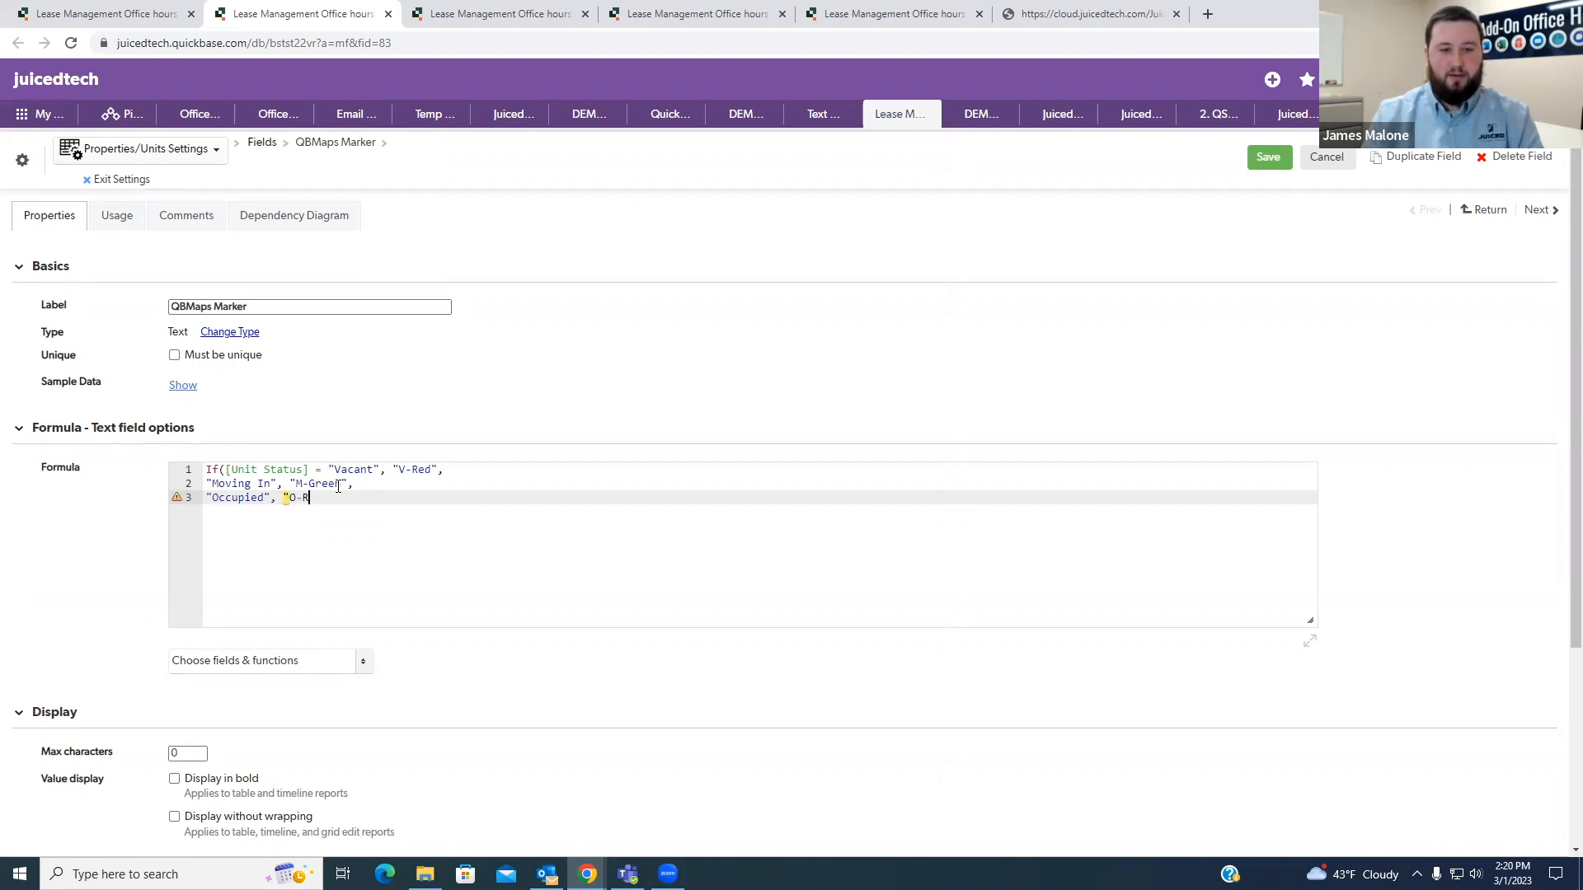
- Give the "Occupied" case the marker "O-Orange", followed by a comma and a new line
key("BackSpace")
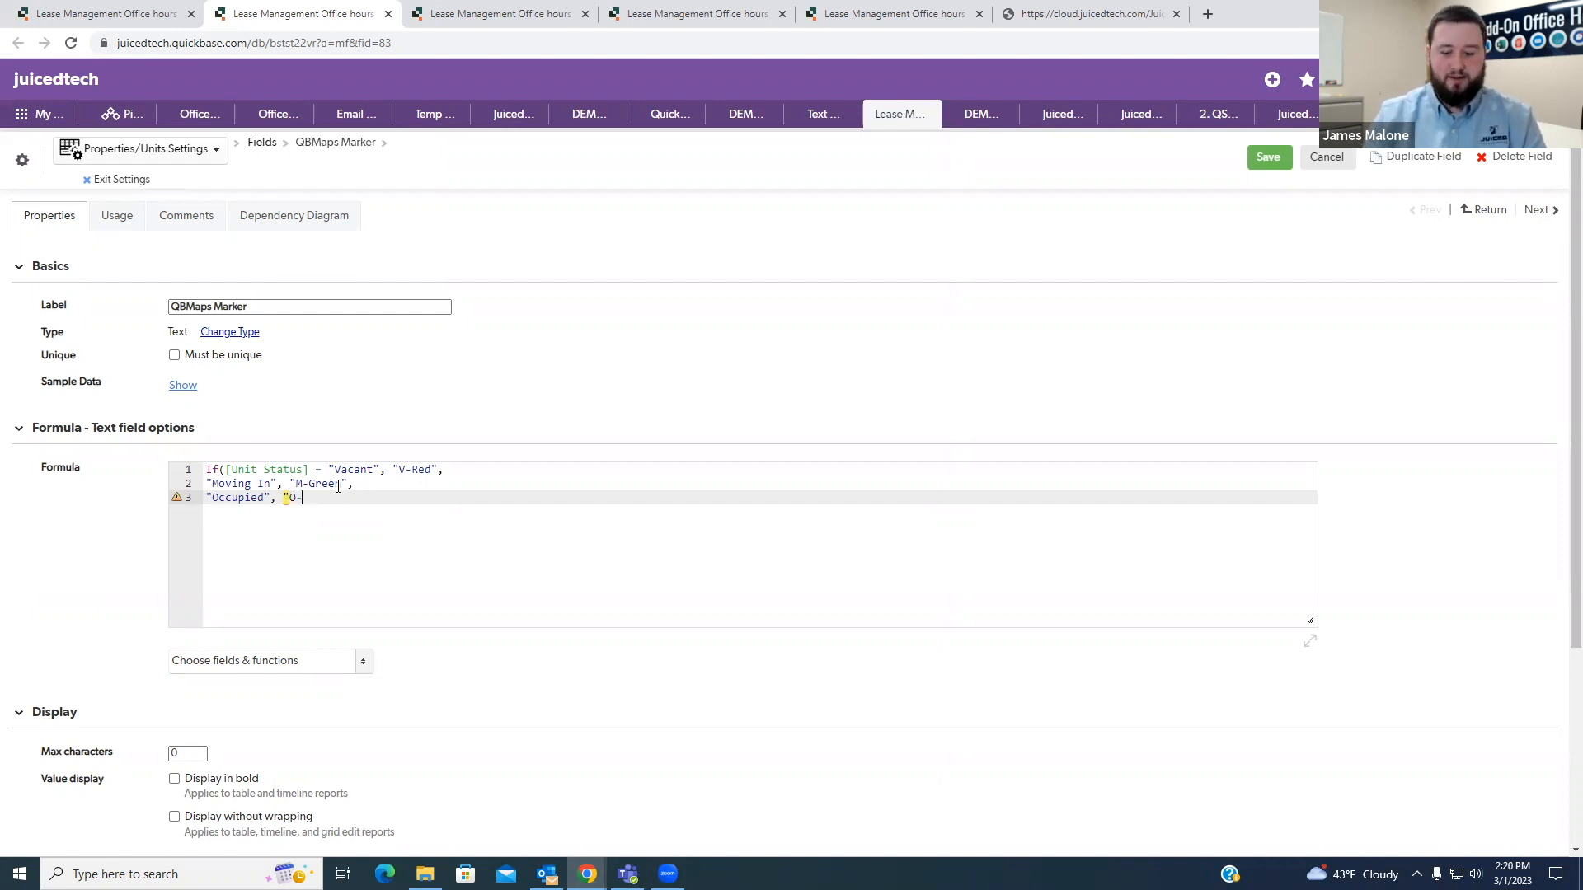
type("Or")
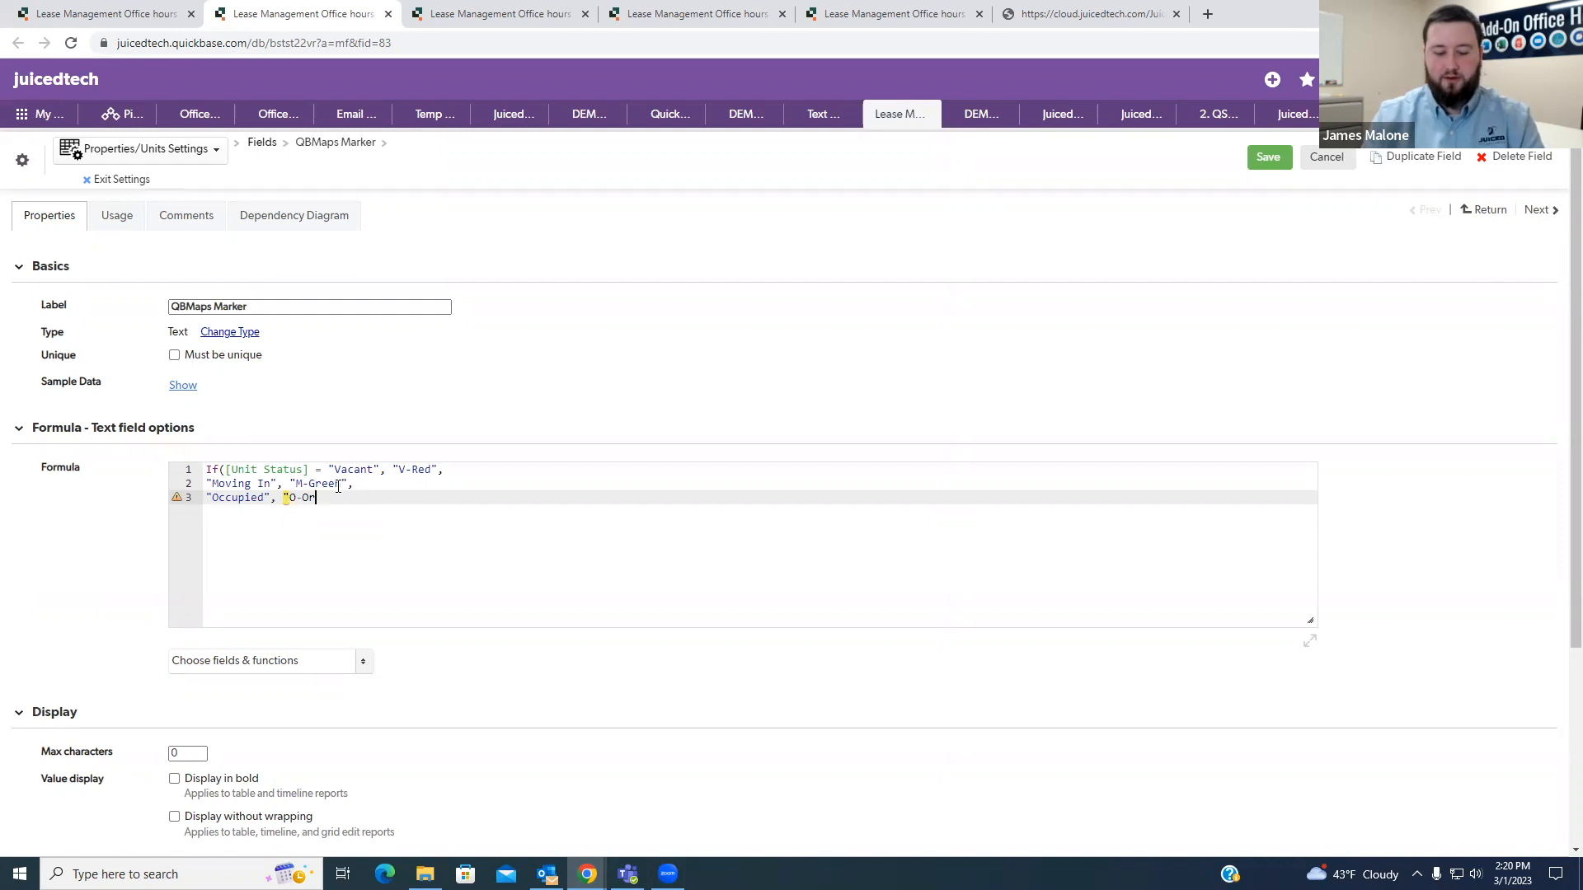
type("ange\"")
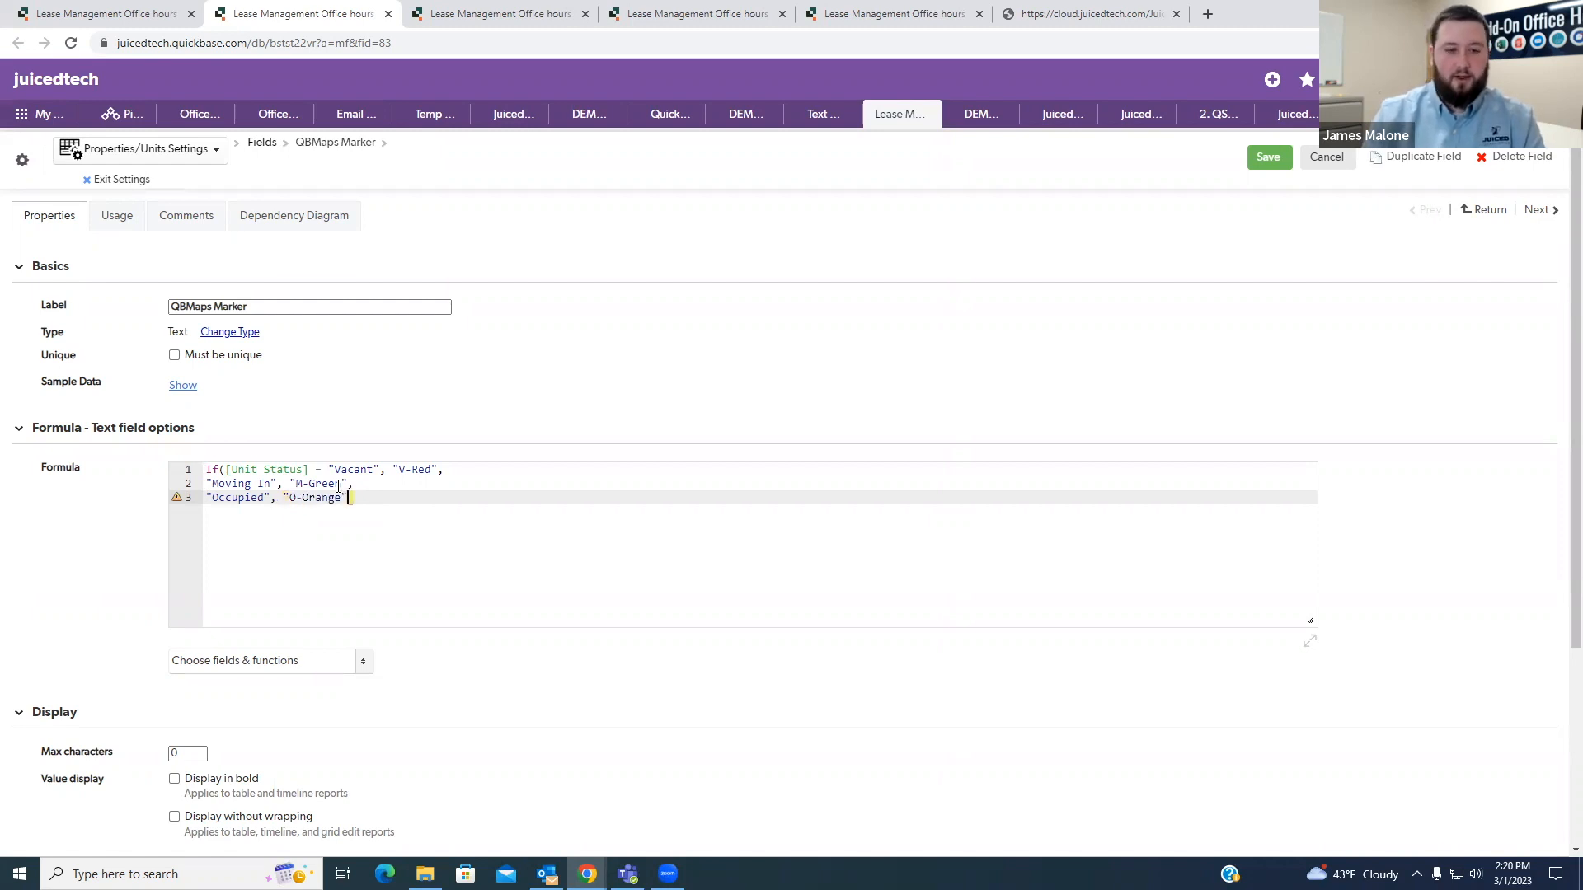
type(",")
key("Return")
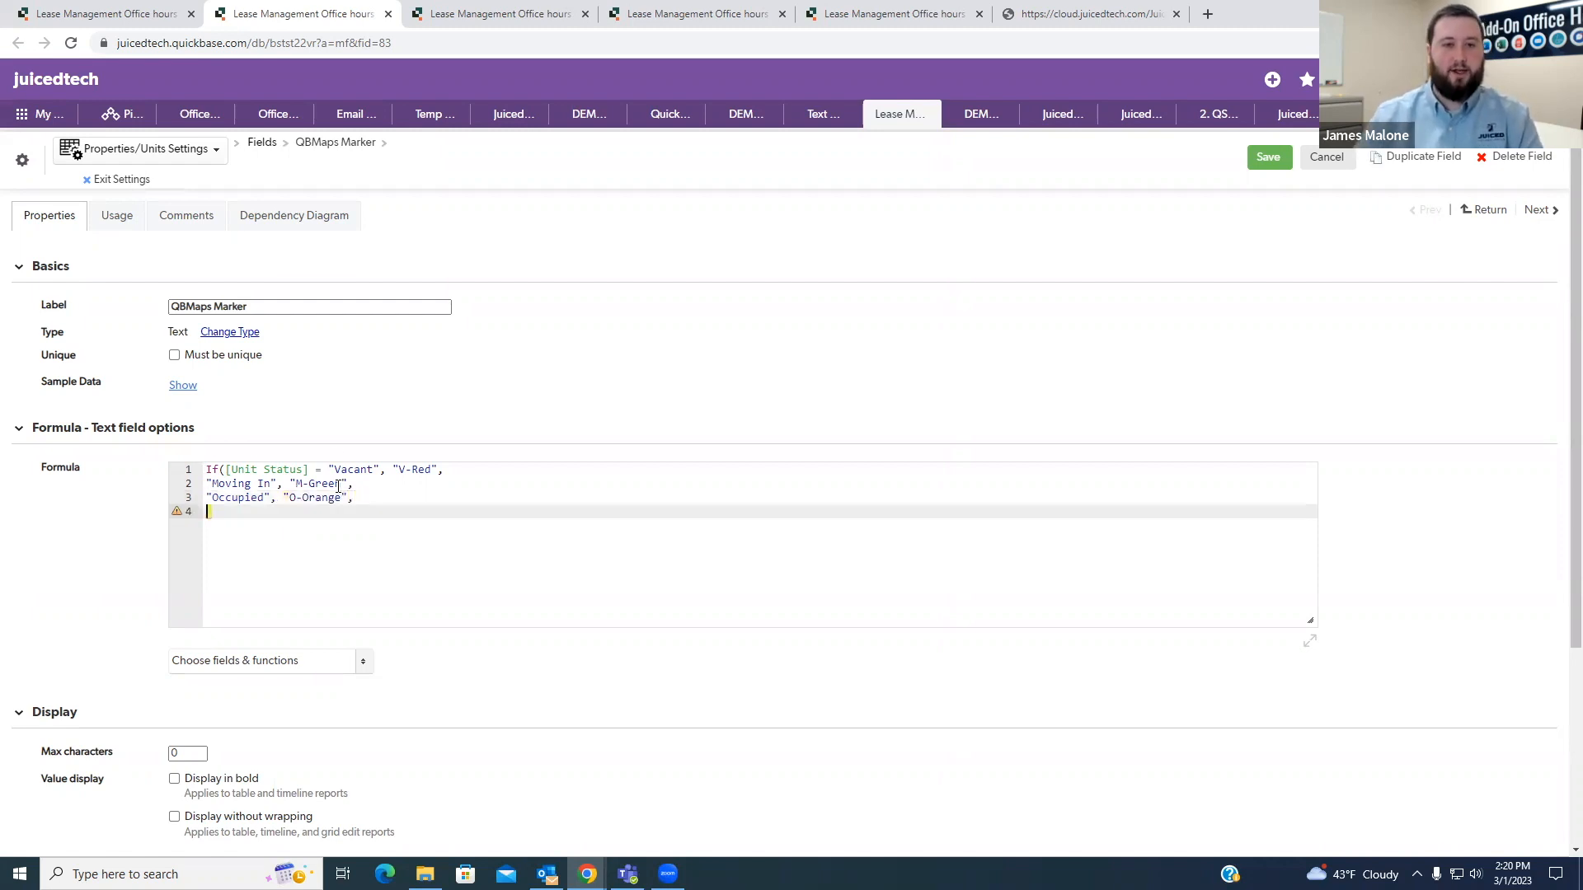
- Copy the Moving Out choice from the Unit Status field and add it in quotes with a comma on the formula's fourth line
left_click(486, 14)
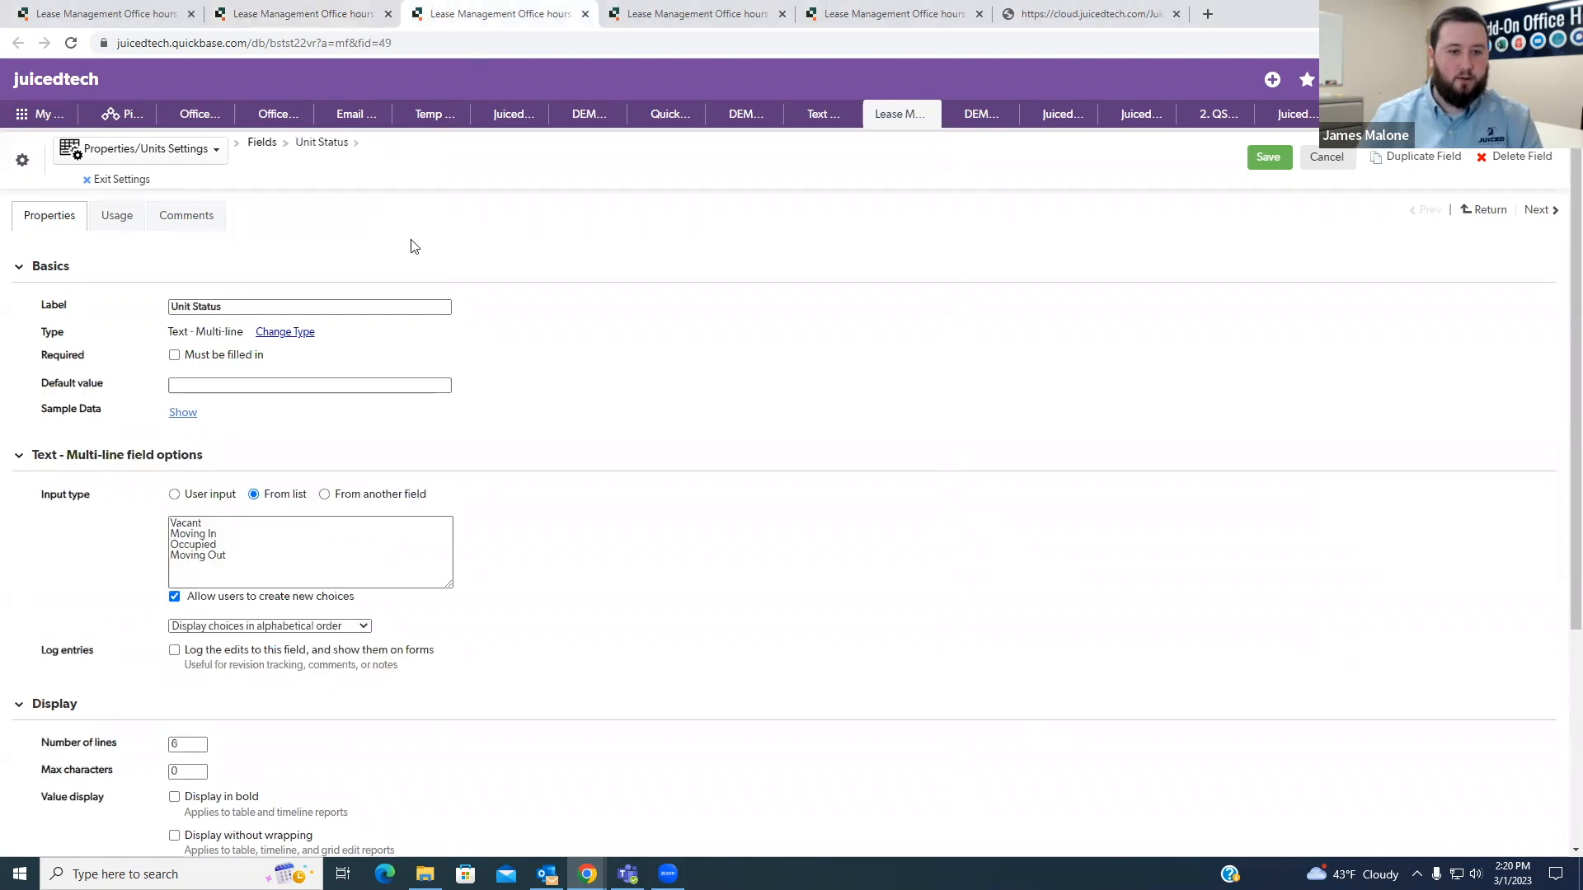
left_click_drag(228, 557, 169, 560)
key("ctrl+c")
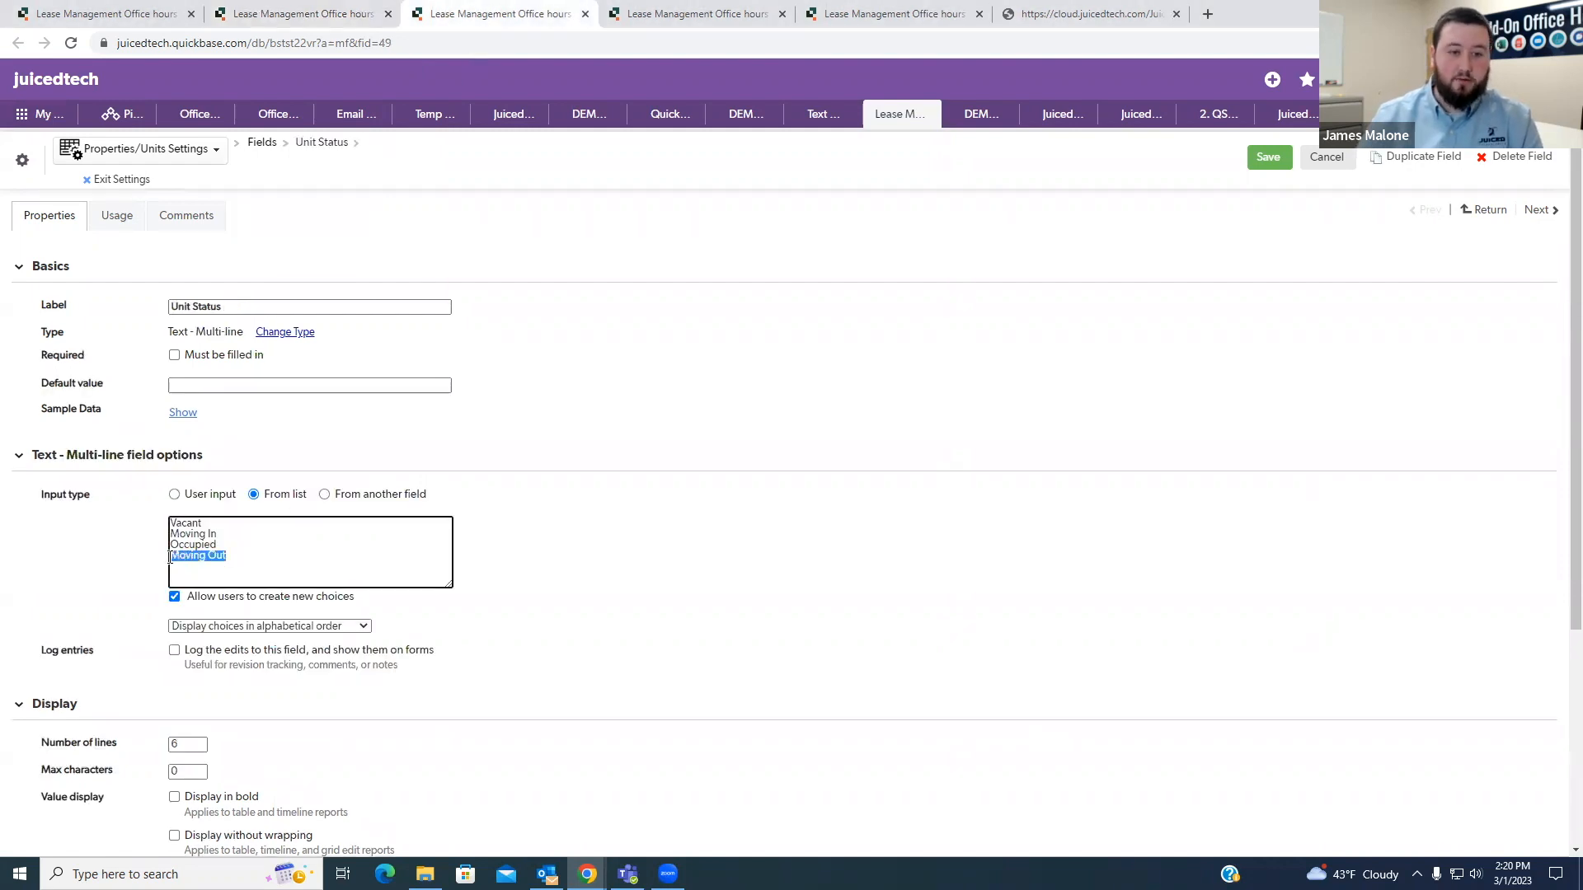
left_click(518, 577)
left_click(334, 16)
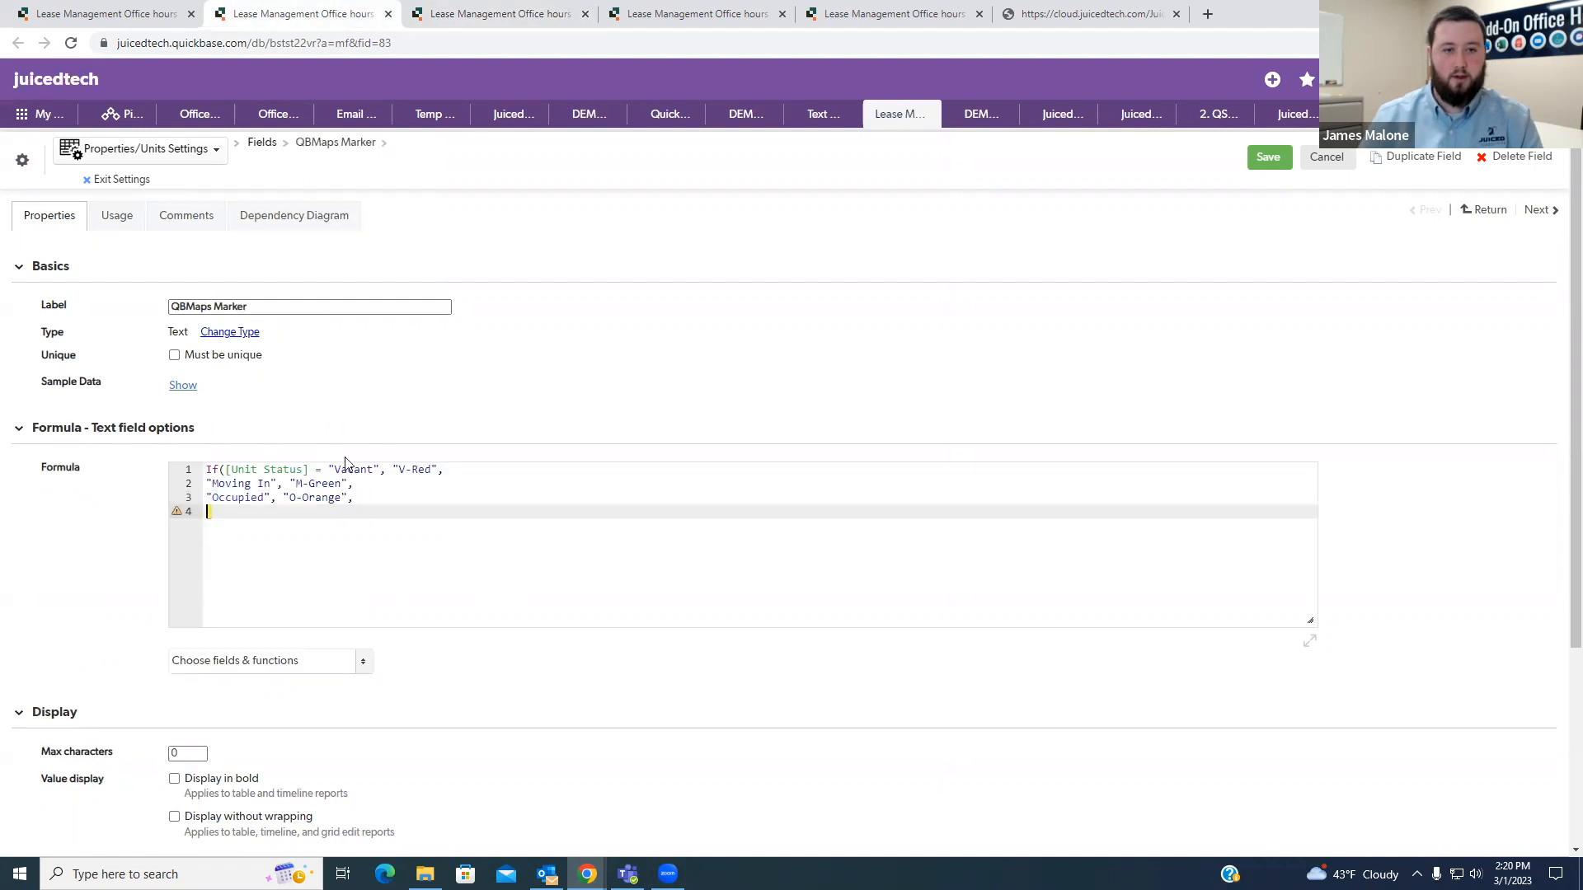
type("\"")
key("ctrl+v")
type(", ")
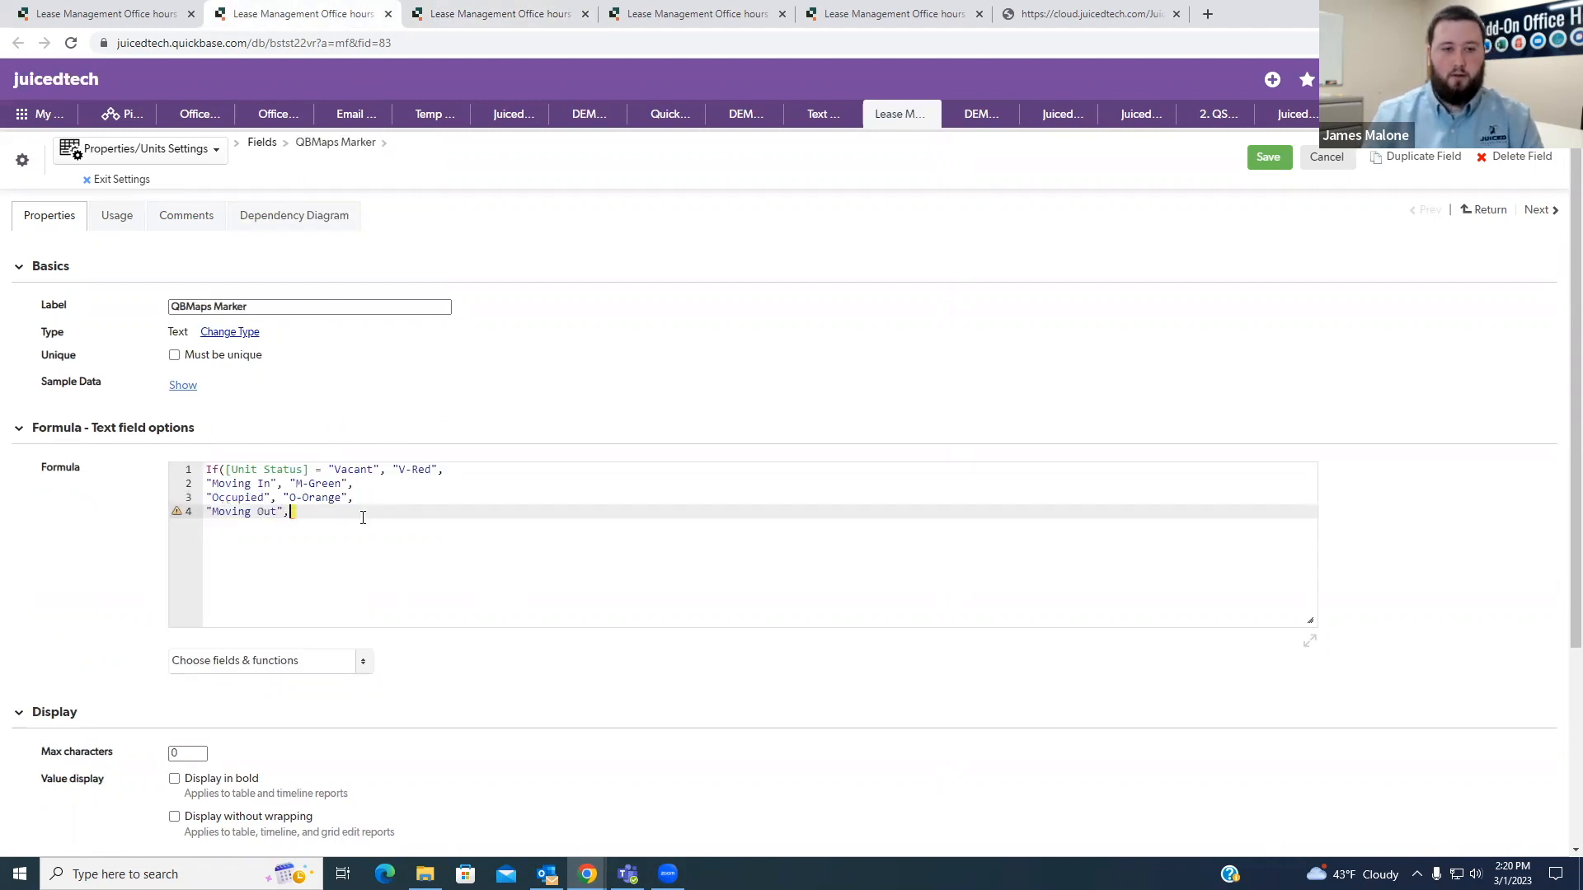
type(" \"\"")
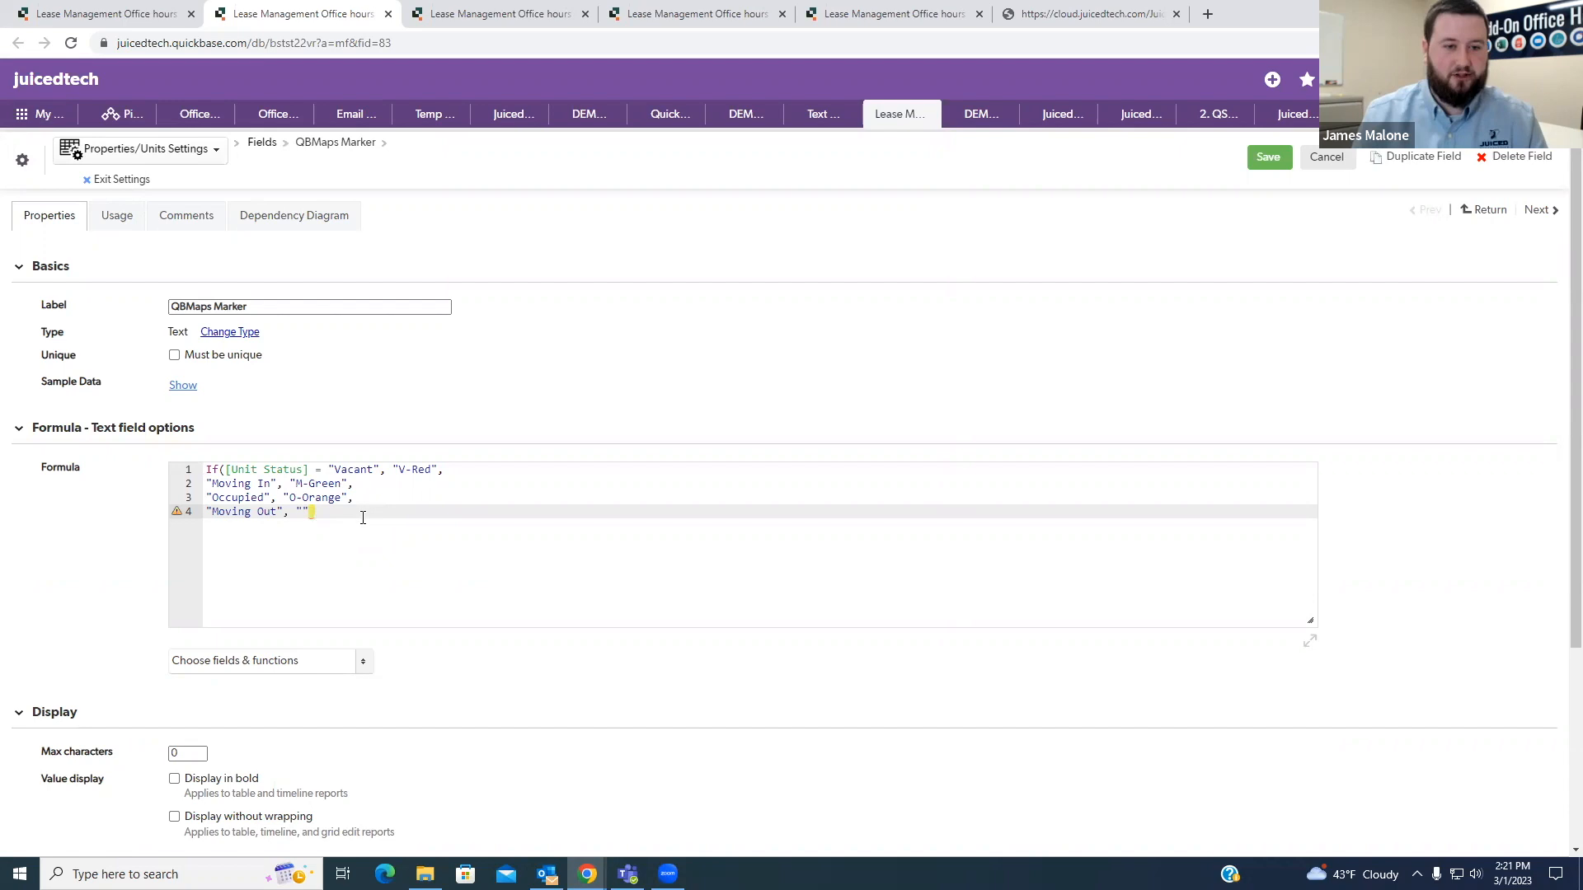
- Give the "Moving Out" case the marker "Z-Blue" and close the If formula with a parenthesis
type("Z-")
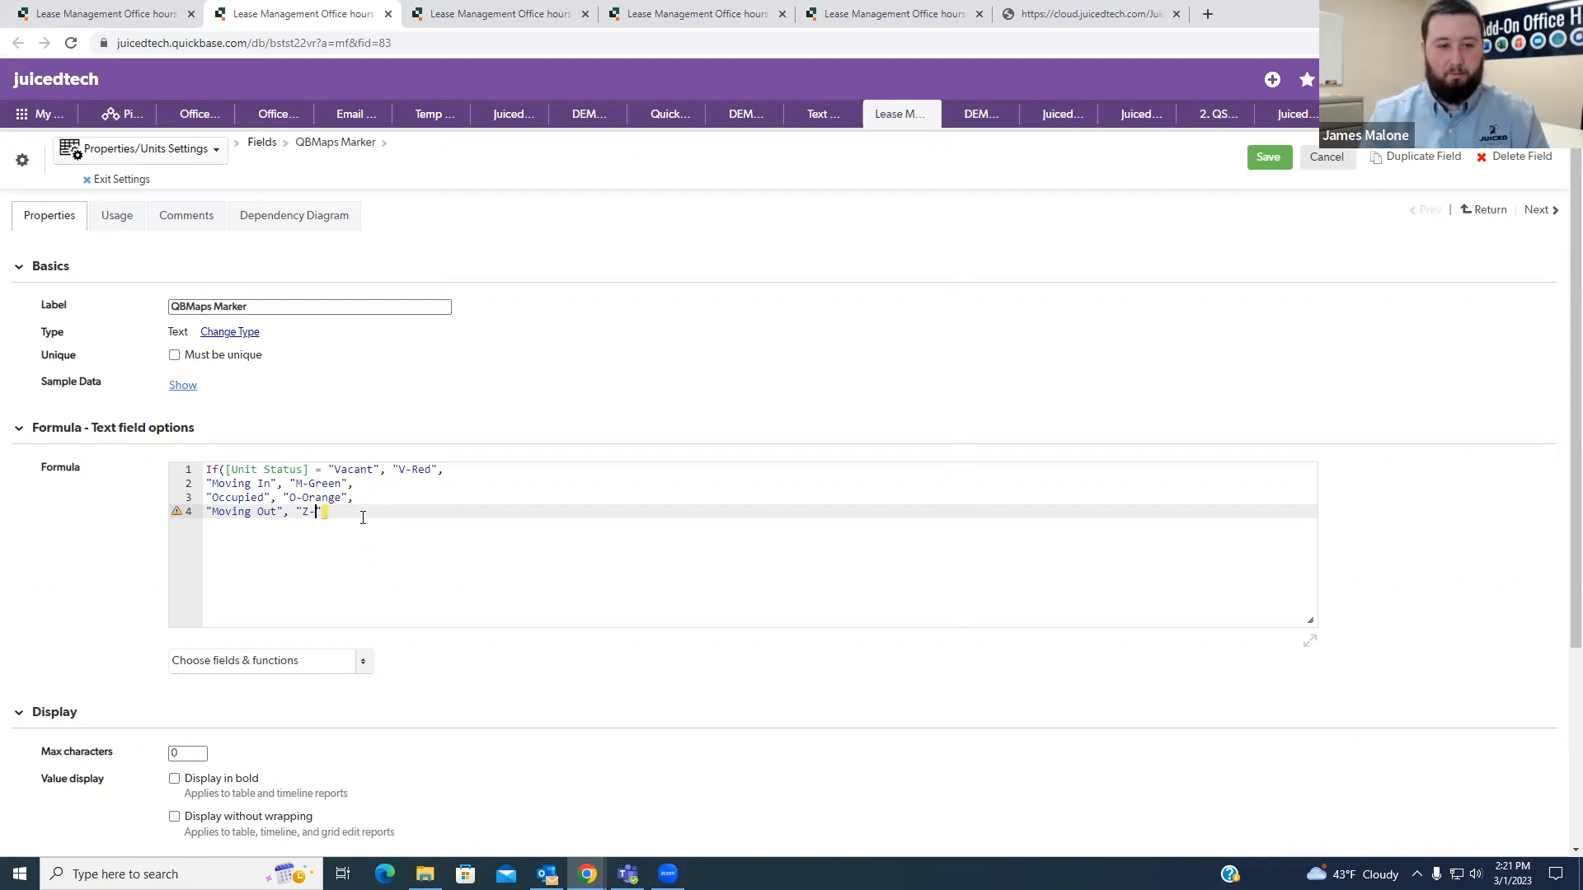
type("Blue")
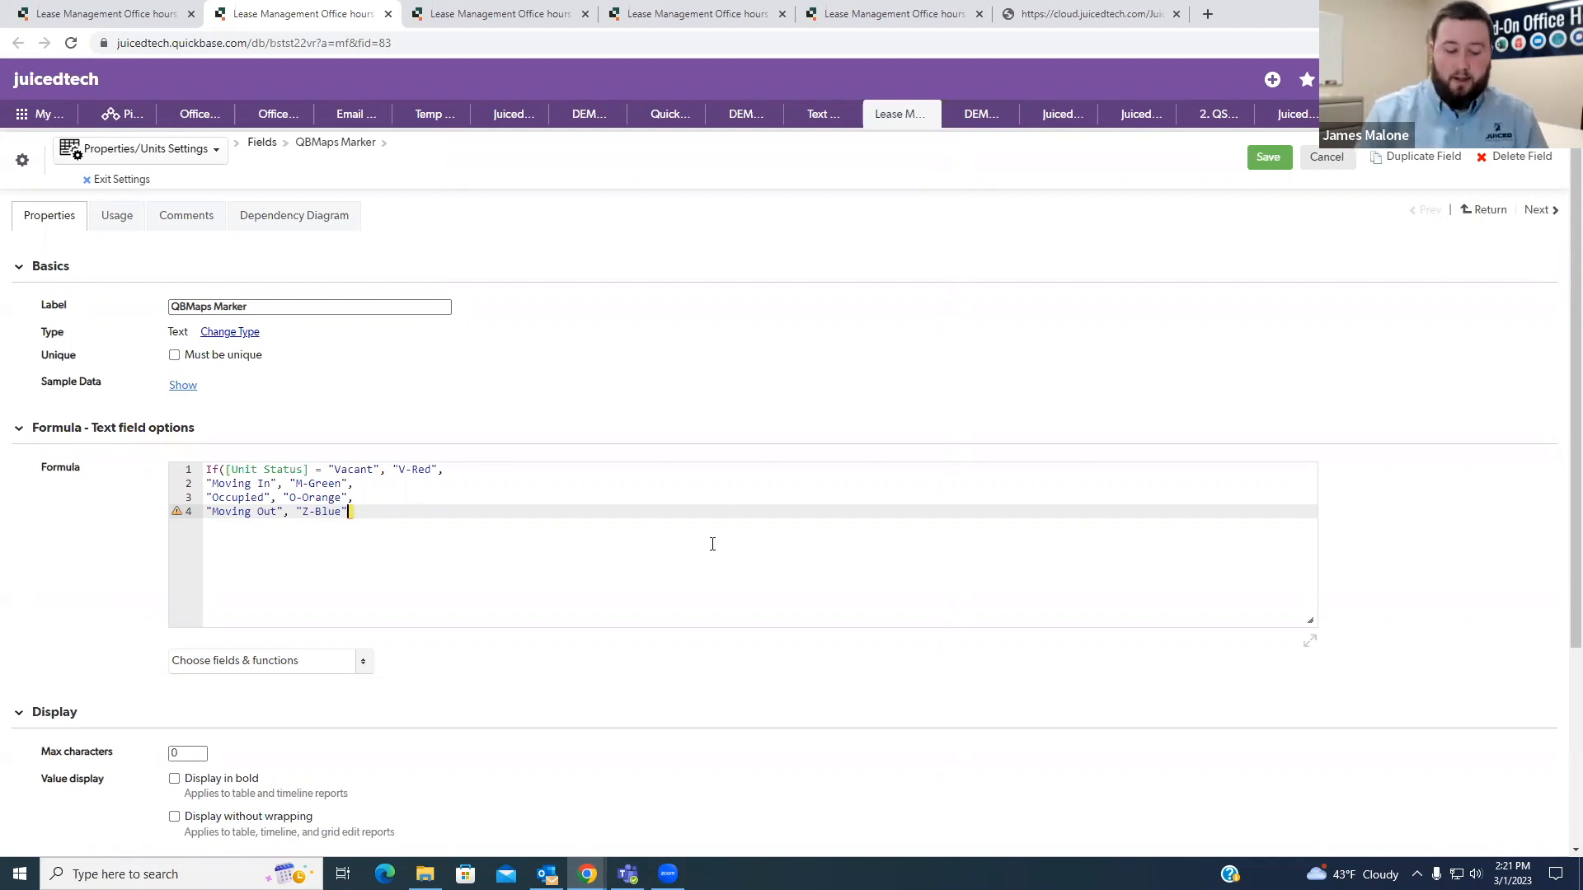
type(")")
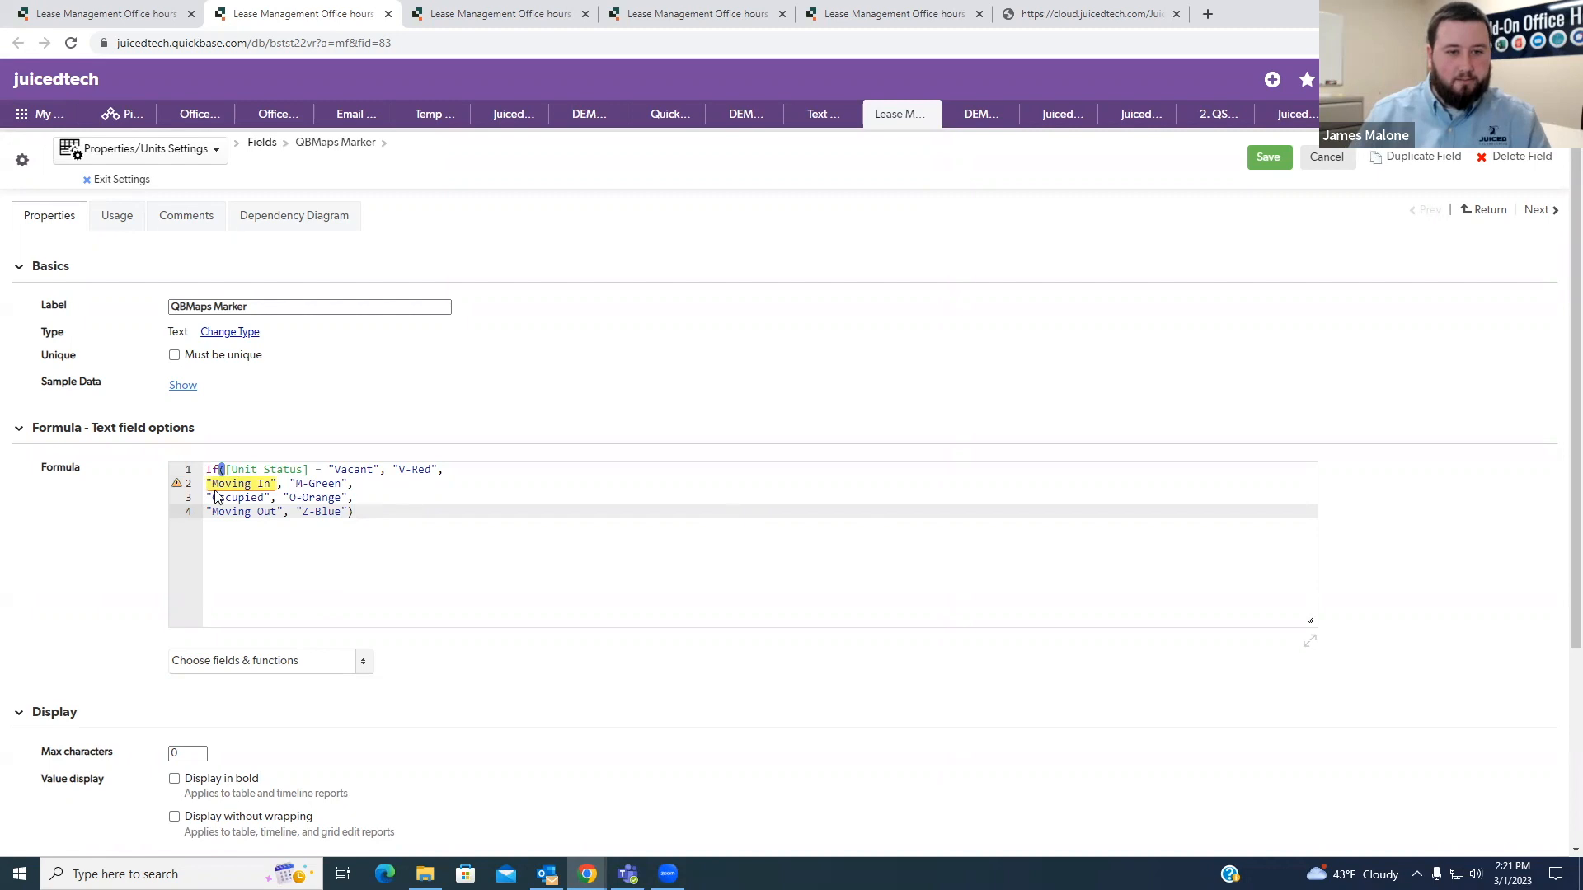
- Copy "[Unit Status] = " in front of "Moving In", "Occupied" and "Moving Out" in the formula, and save the field
mouse_move(235, 484)
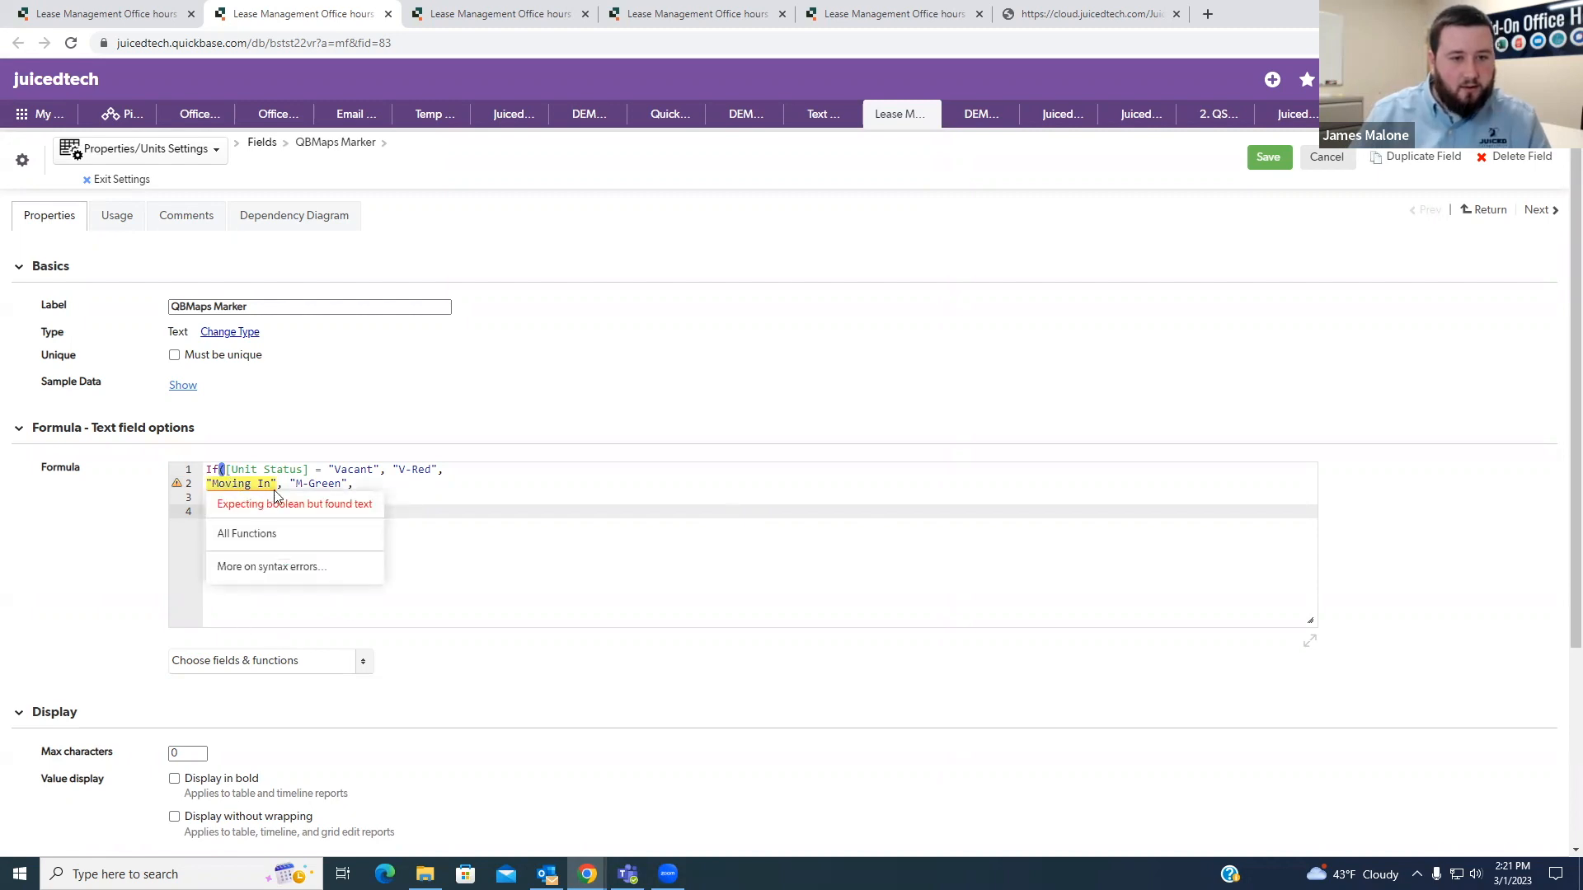
left_click_drag(329, 469, 226, 468)
key("ctrl+c")
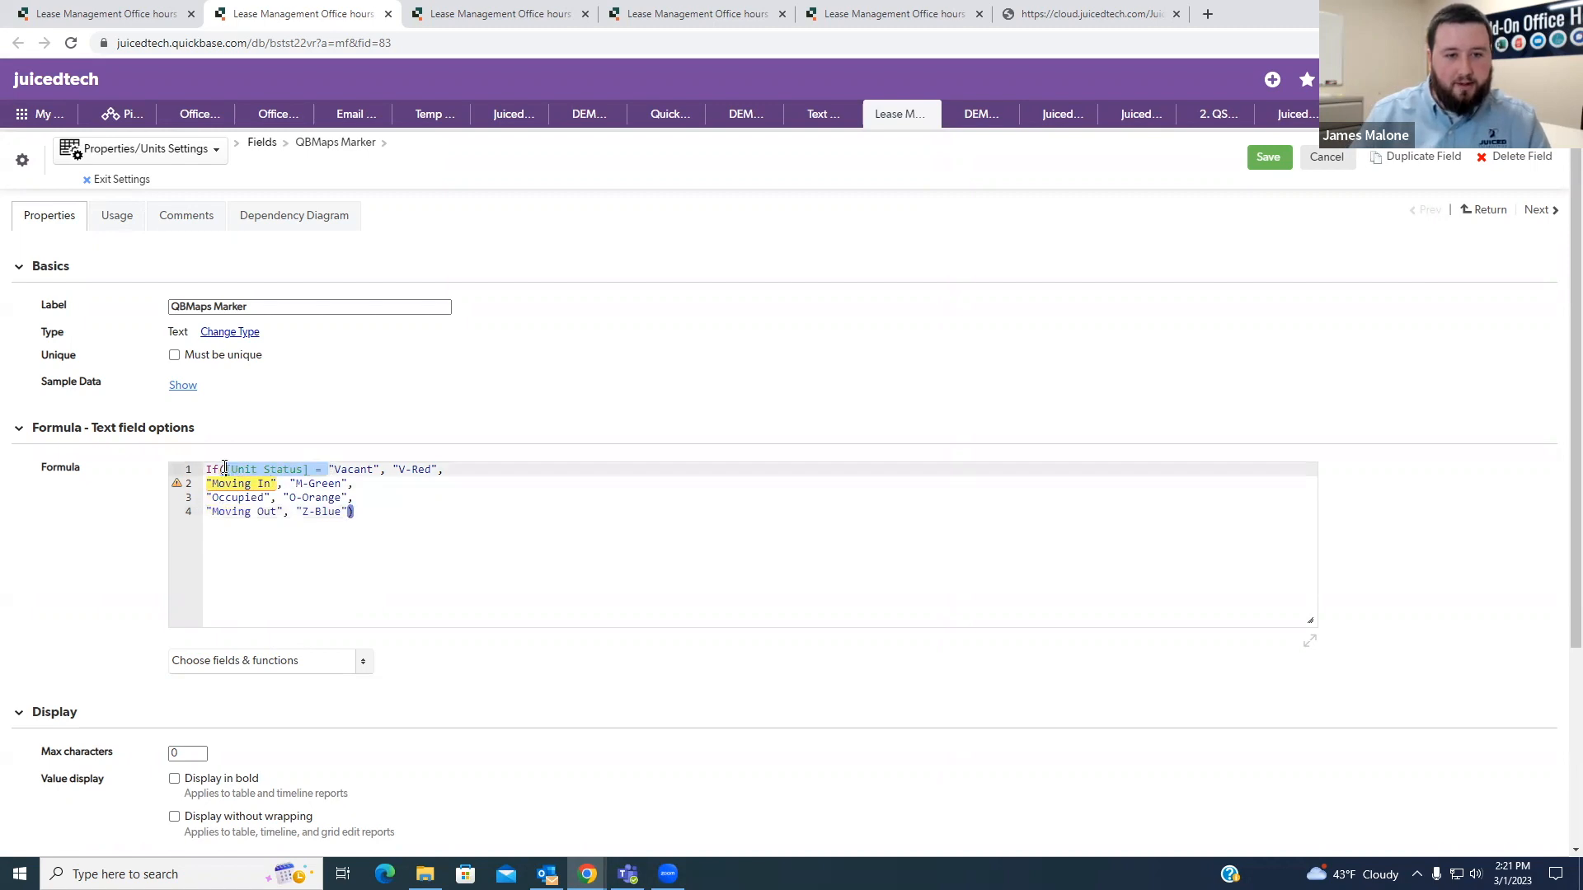
left_click(208, 484)
key("ctrl+v")
left_click(209, 498)
key("ctrl+v")
left_click(208, 511)
key("ctrl+v")
left_click(516, 509)
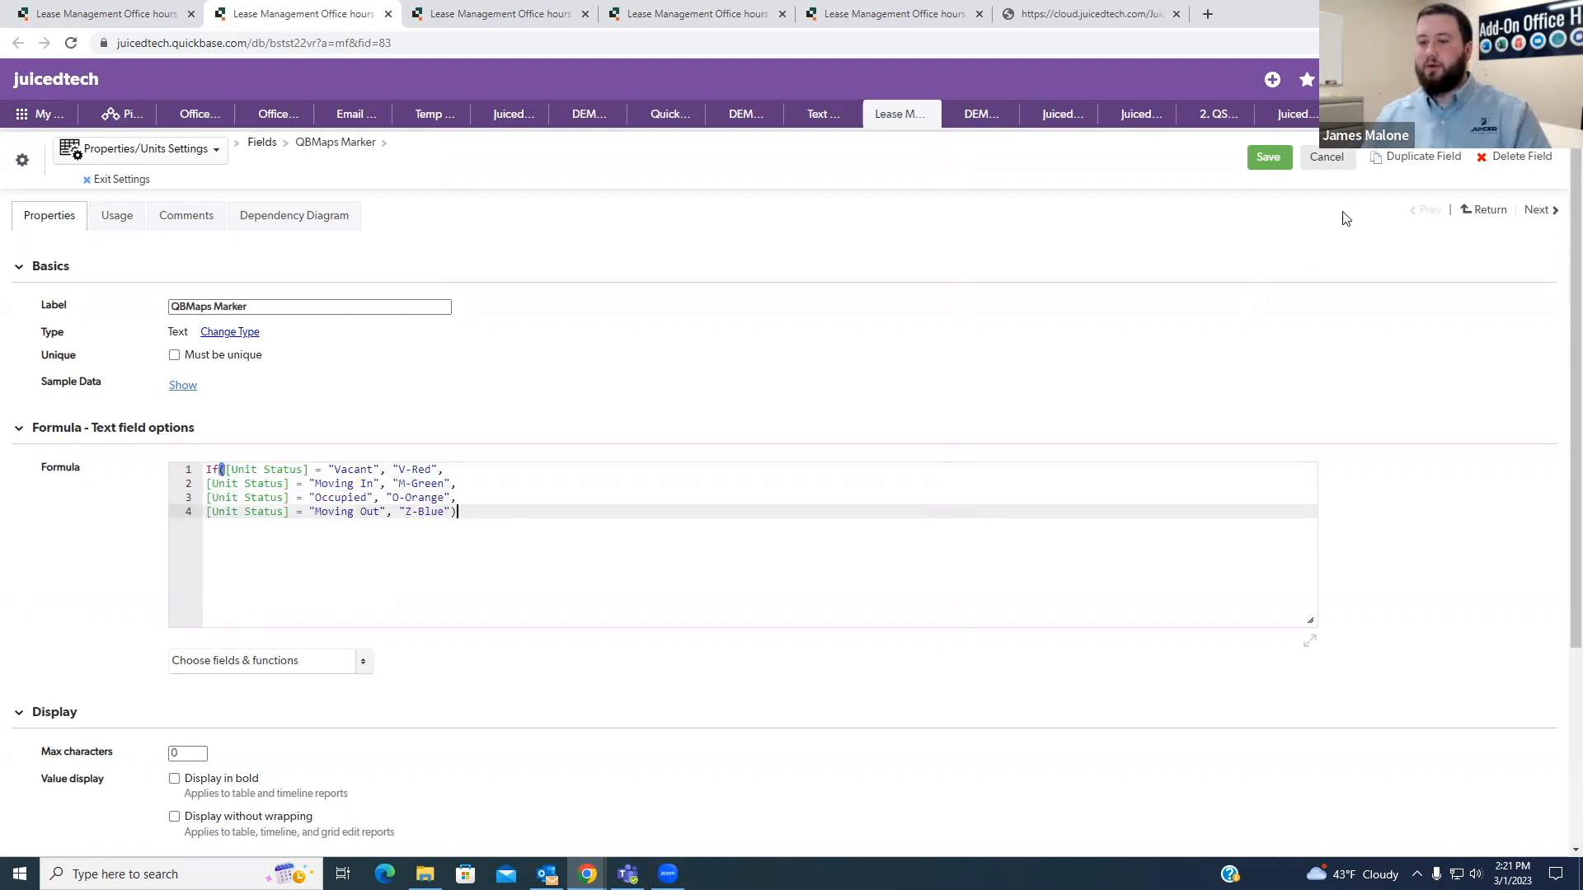
left_click(1268, 170)
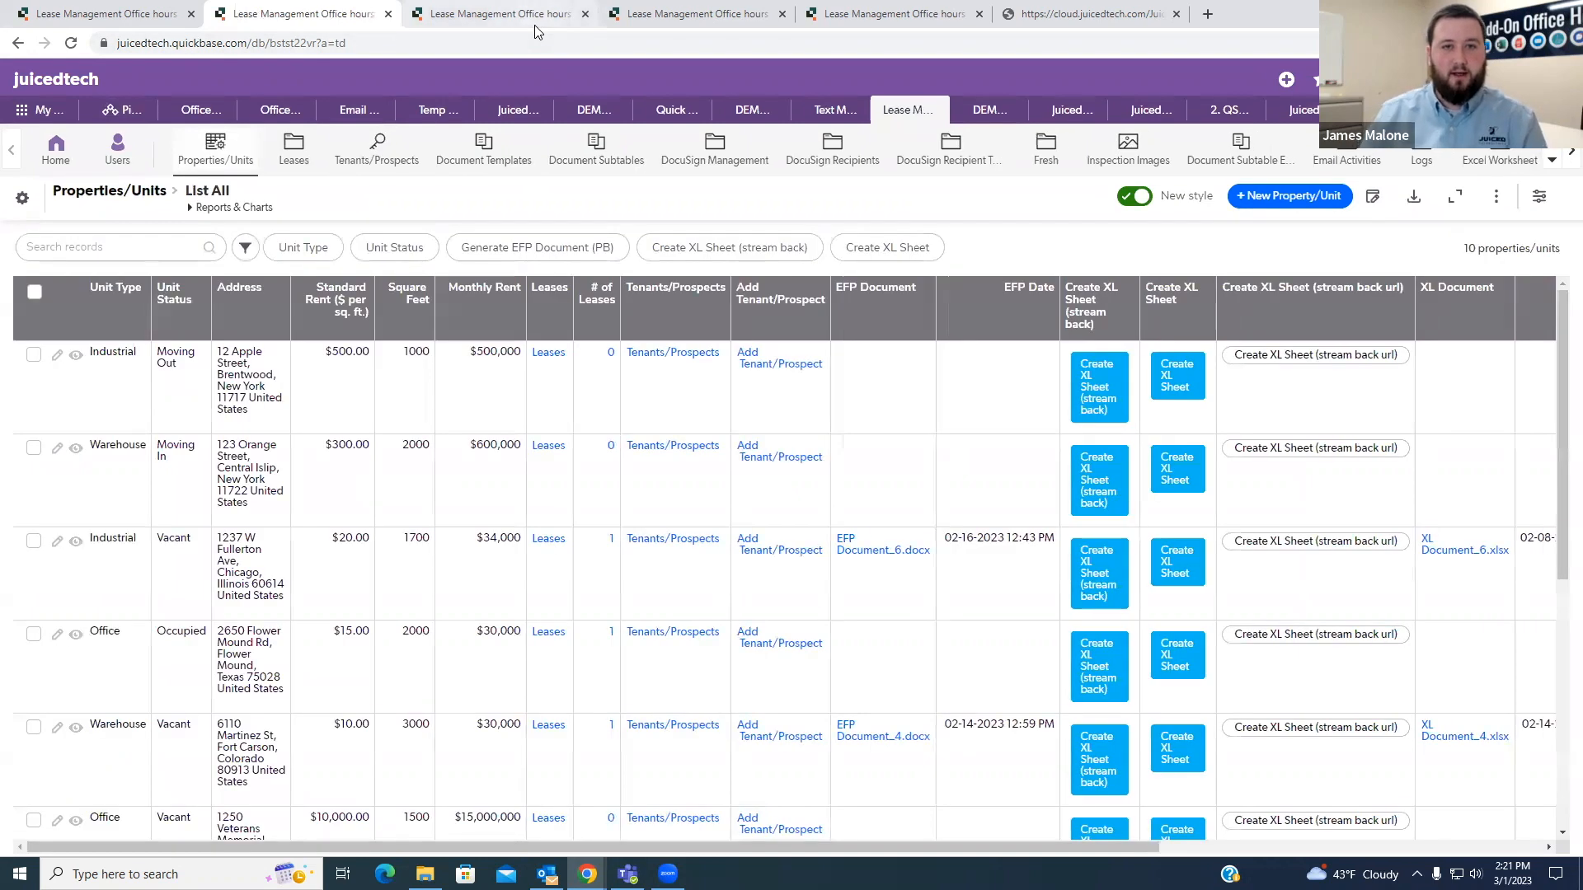
- Open the View Map link of the QB Maps record in a new browser tab and switch to it
left_click(108, 18)
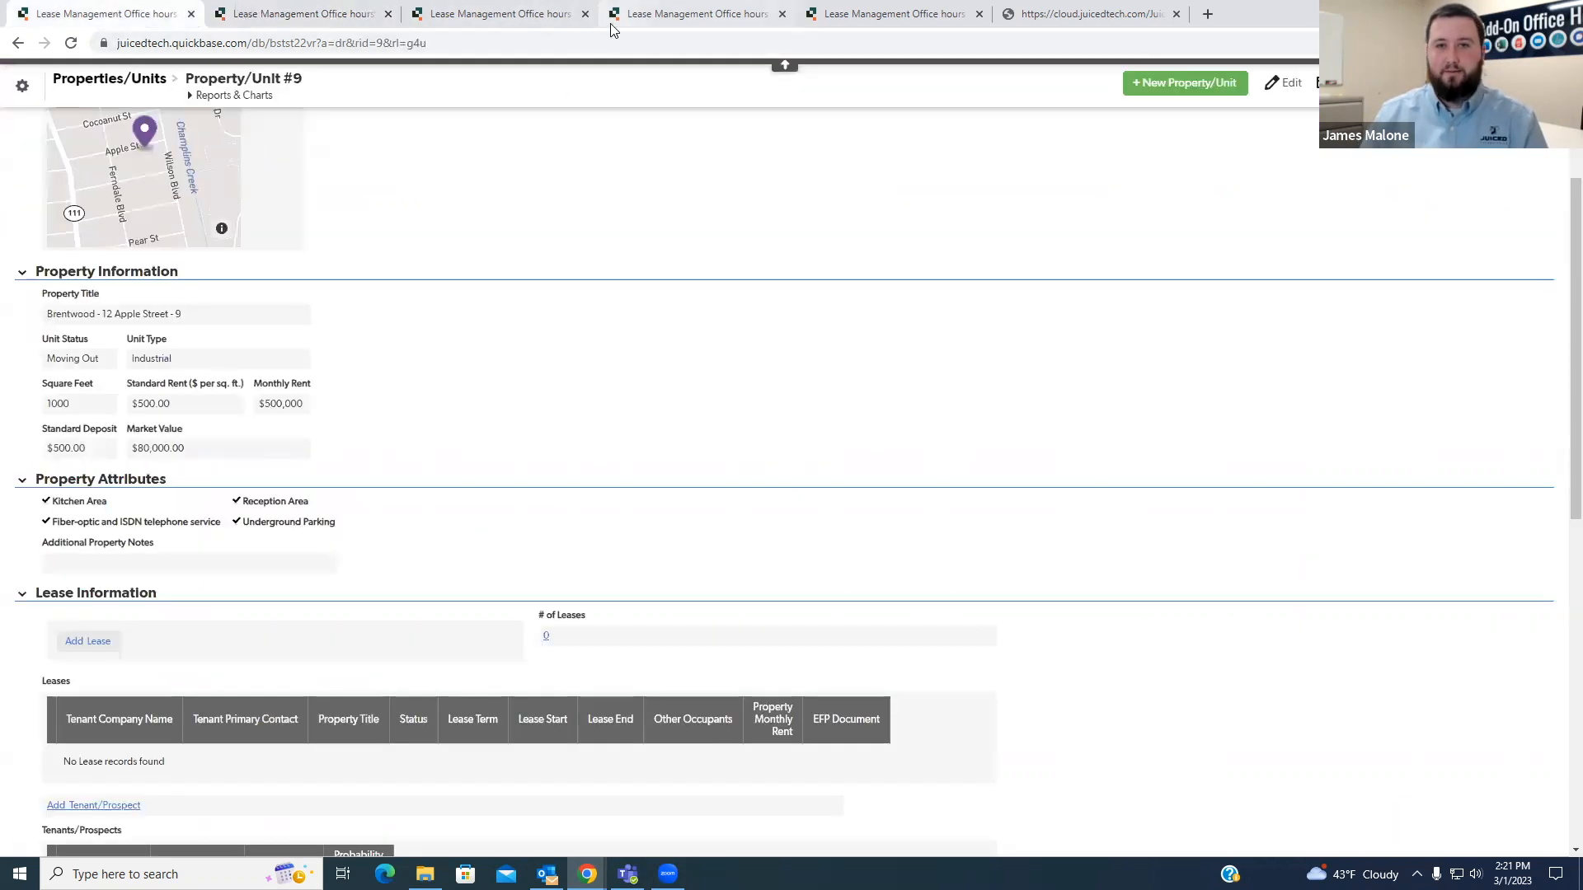
left_click(635, 15)
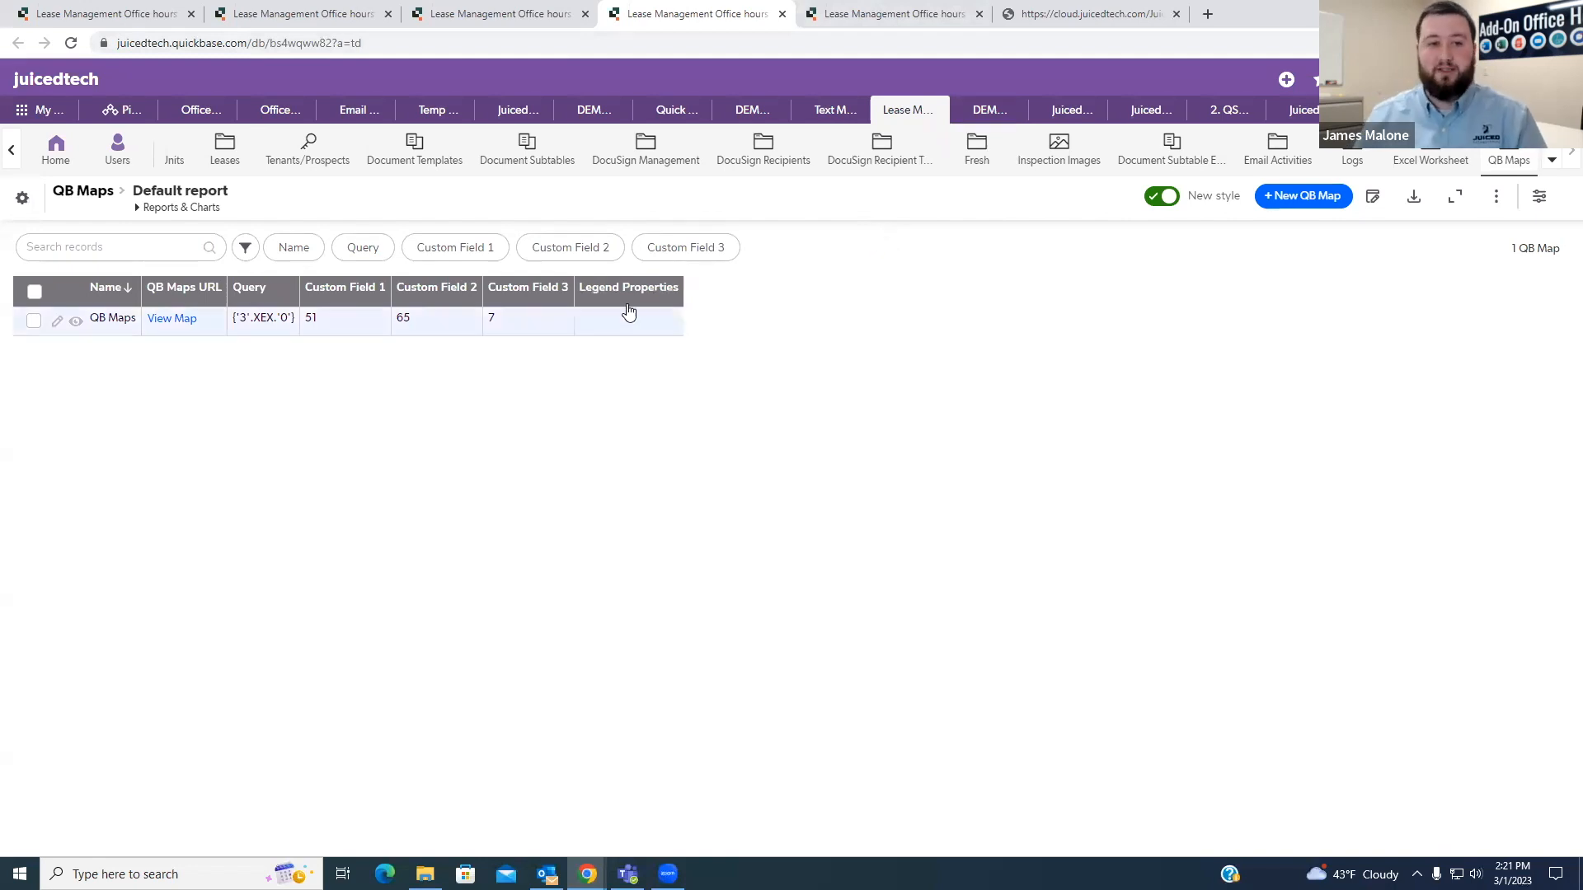
right_click(177, 324)
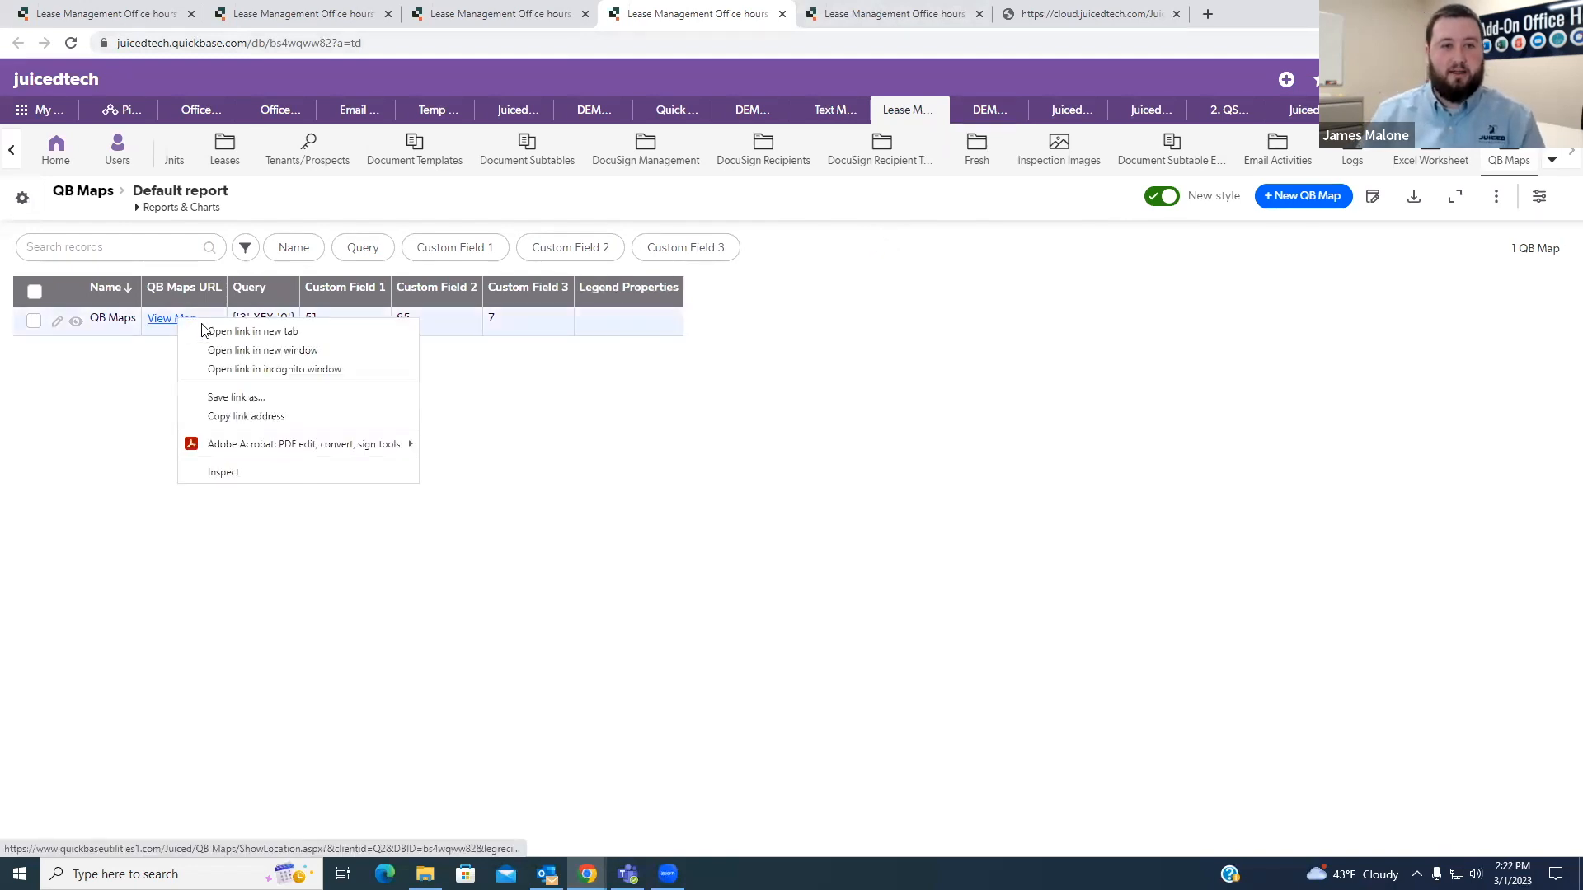
left_click(221, 332)
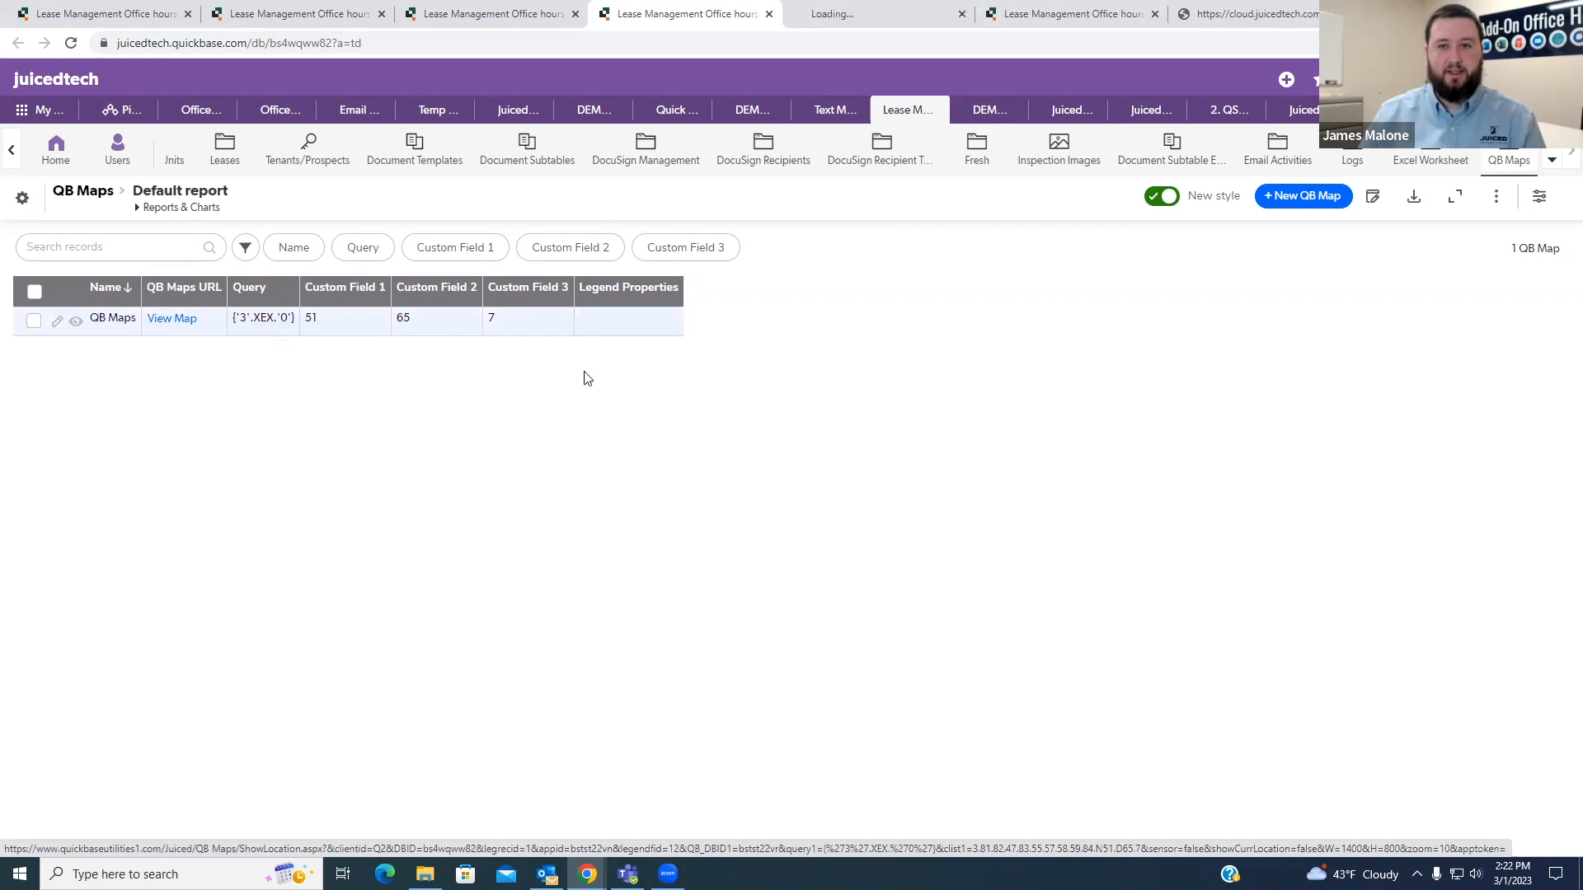
left_click(851, 27)
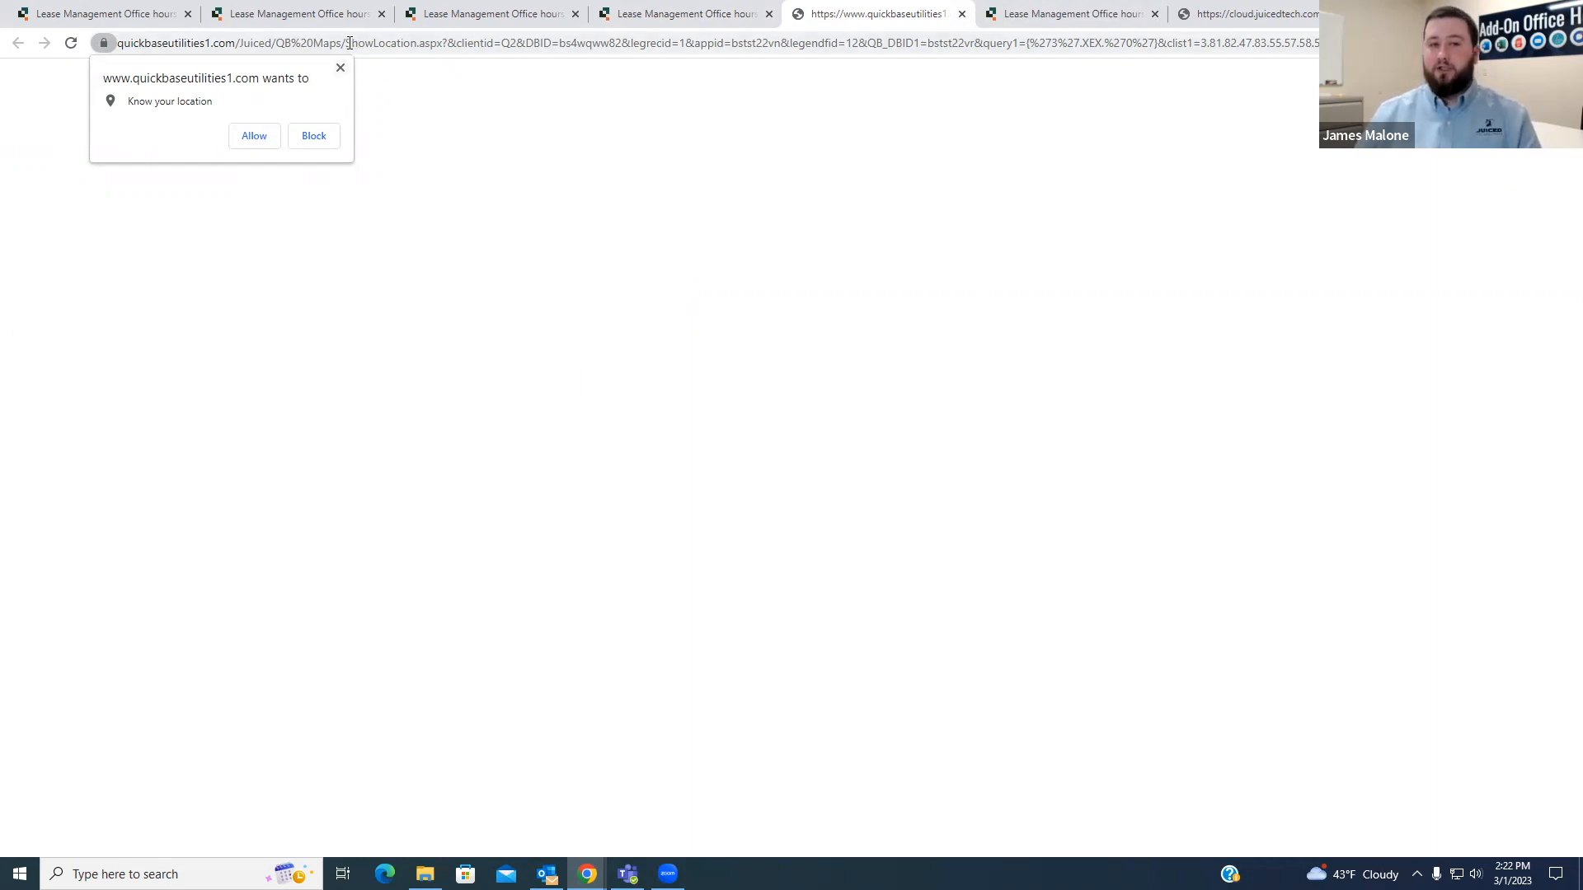
- Allow the map page to know the location and hide the legend on the loaded map
left_click_drag(346, 43, 418, 59)
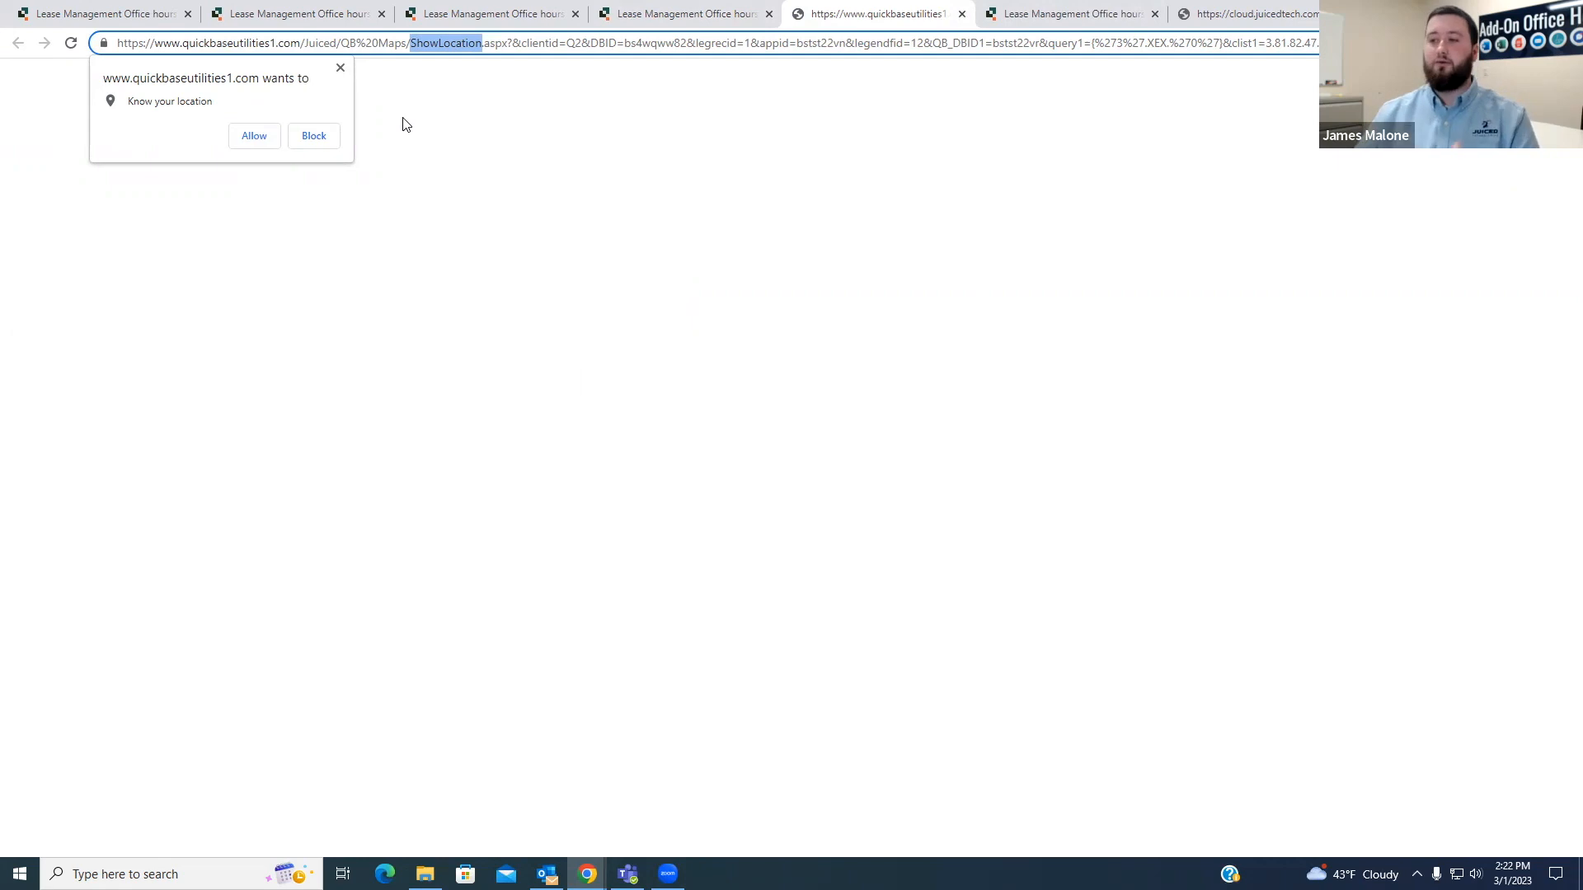
left_click(254, 136)
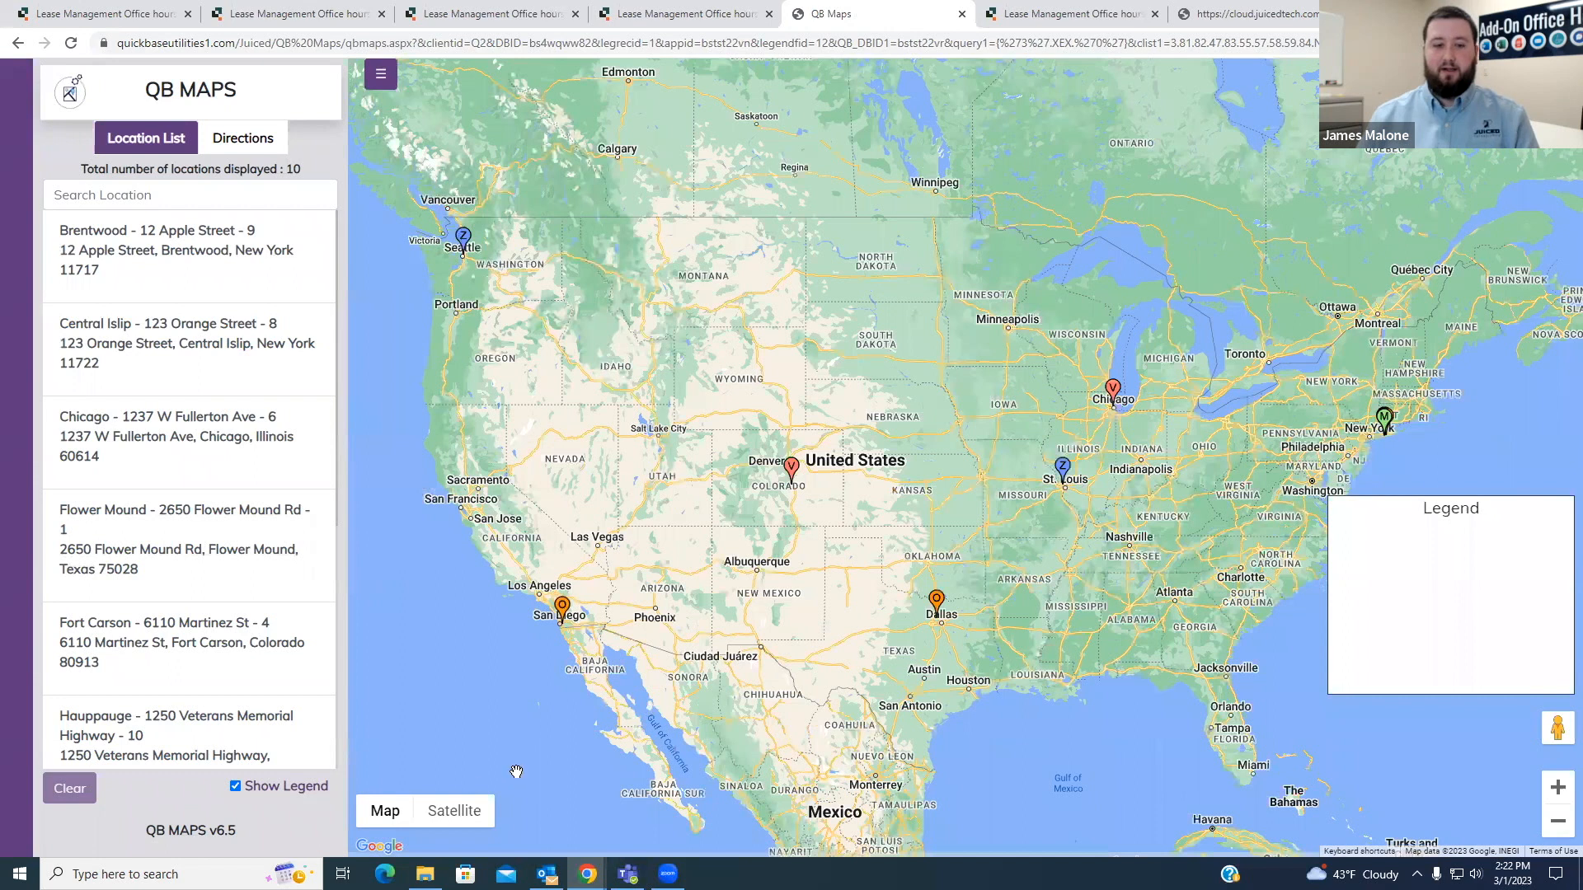
left_click(235, 786)
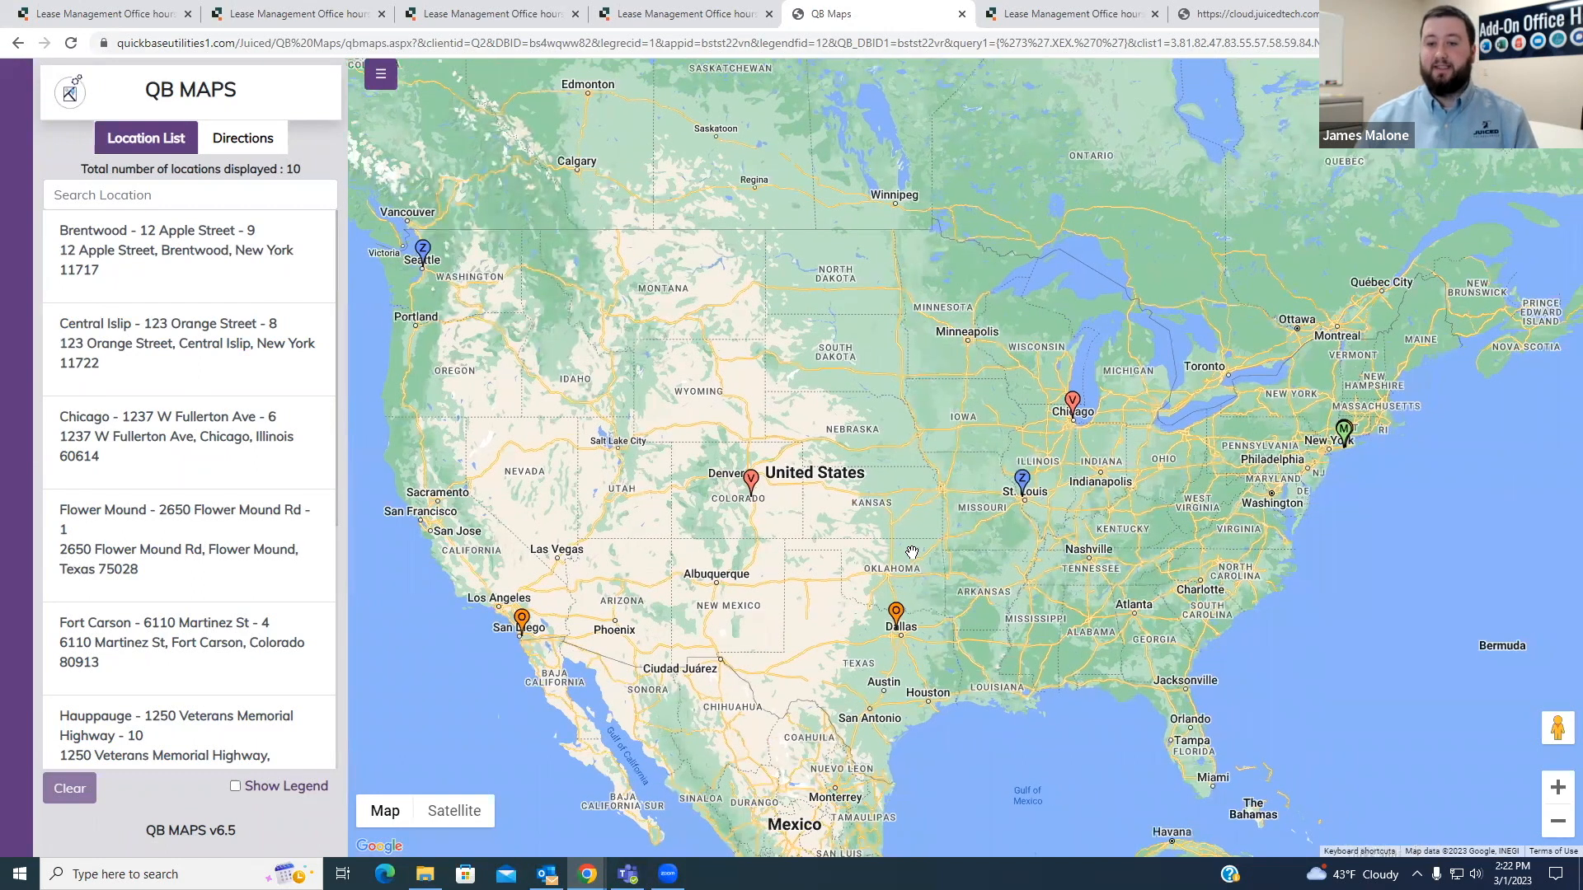
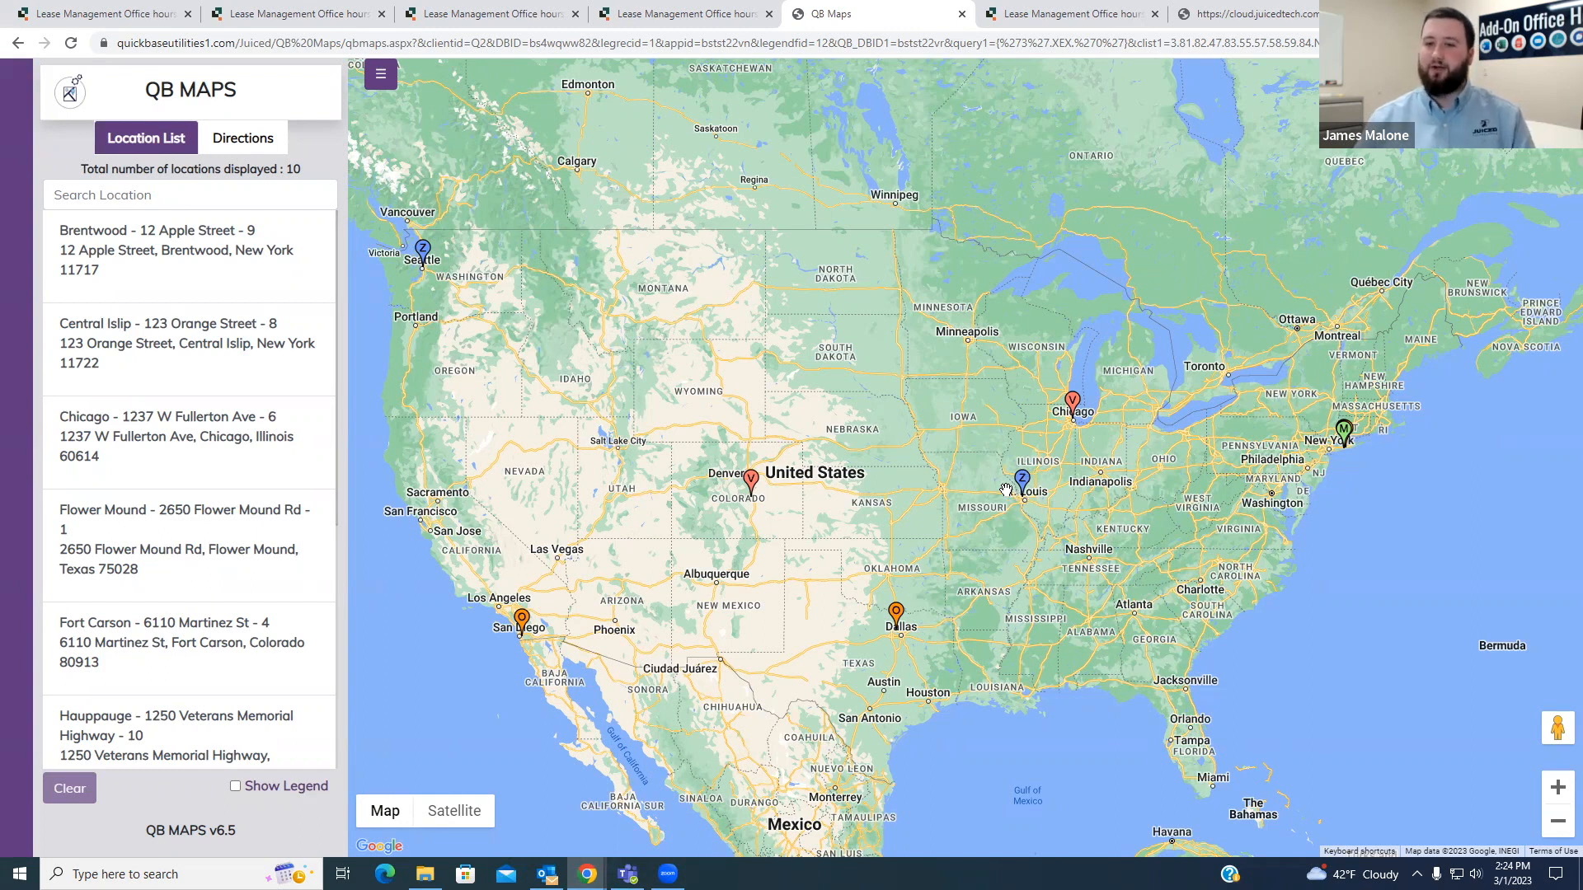
- Open the details popup of the Chicago property's marker on the map
scroll(1054, 474, "up", 1)
scroll(1055, 476, "down", 1)
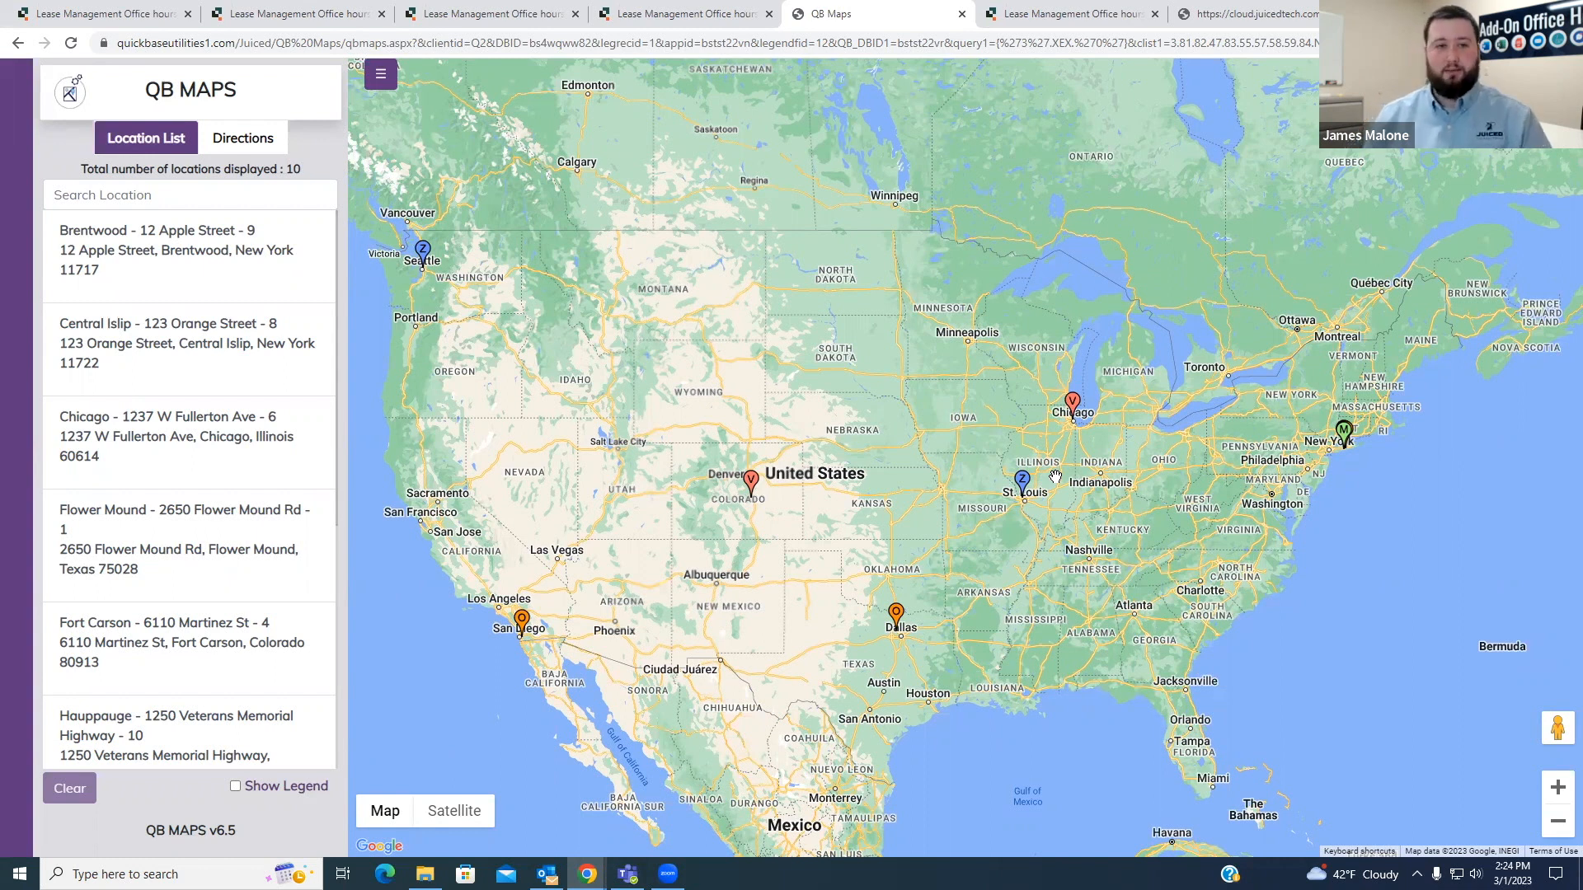
mouse_move(1159, 450)
left_mouse_down()
mouse_move(1090, 453)
mouse_move(1139, 458)
left_mouse_up()
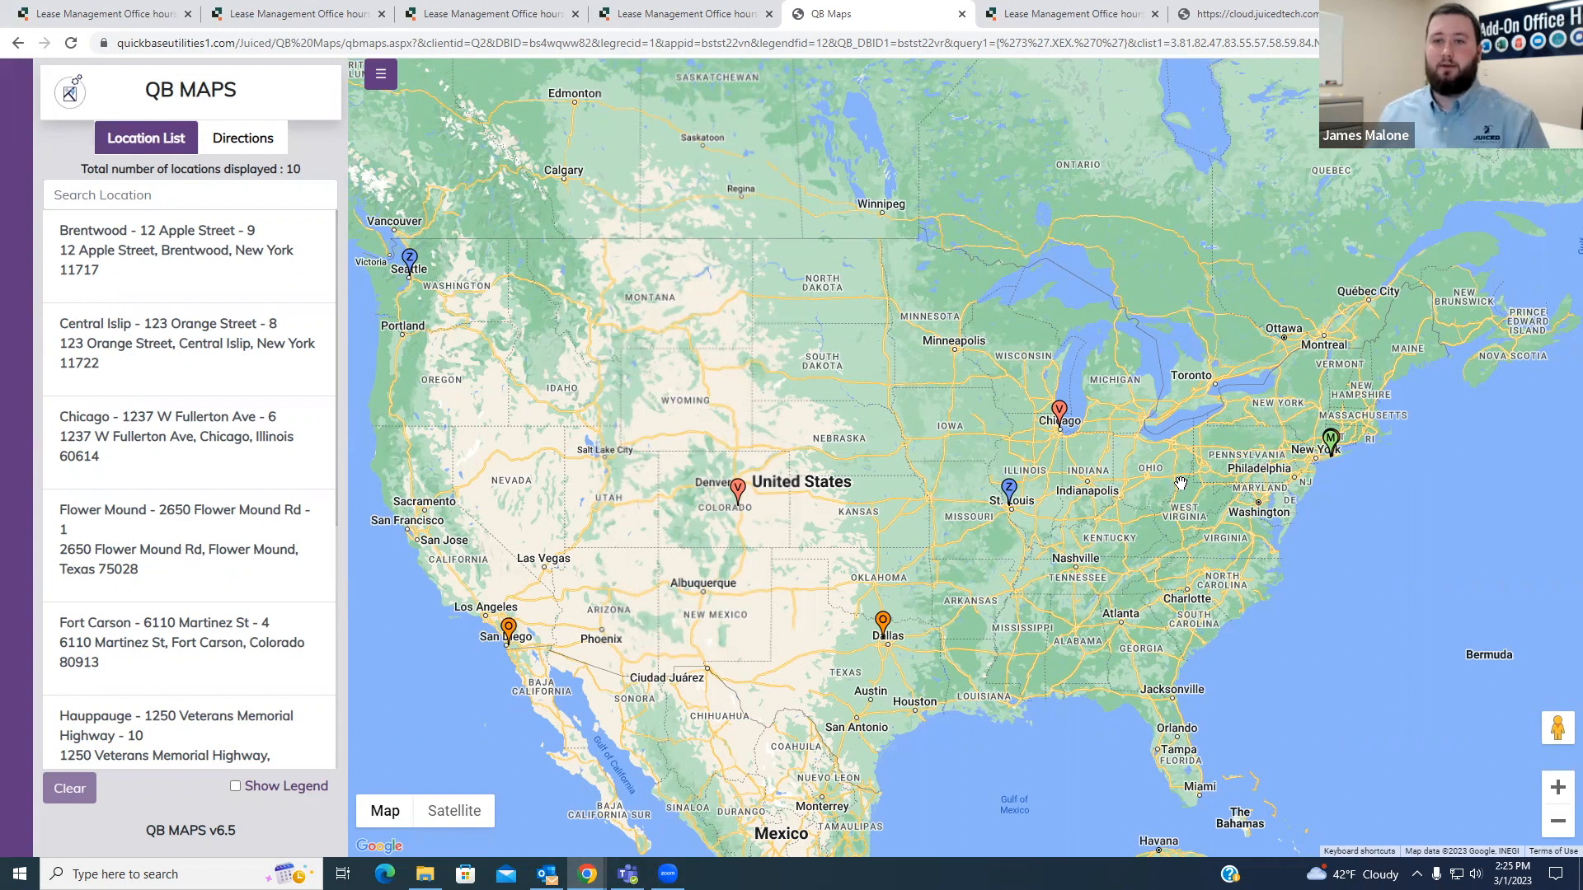
mouse_move(1135, 470)
left_mouse_down()
mouse_move(1105, 464)
mouse_move(1117, 469)
left_mouse_up()
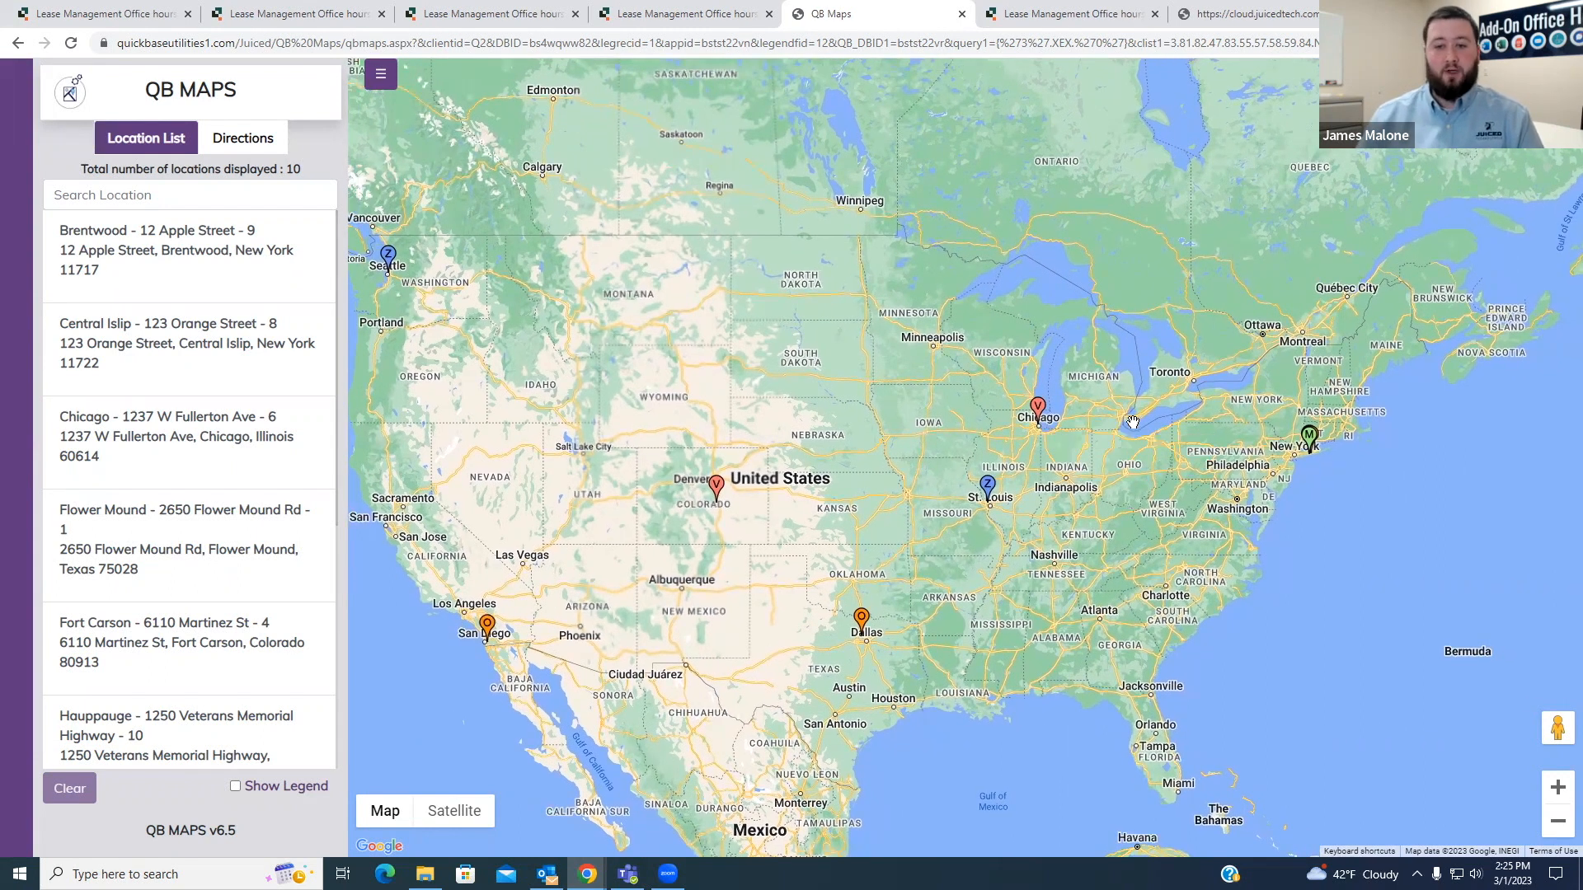
left_click(1038, 409)
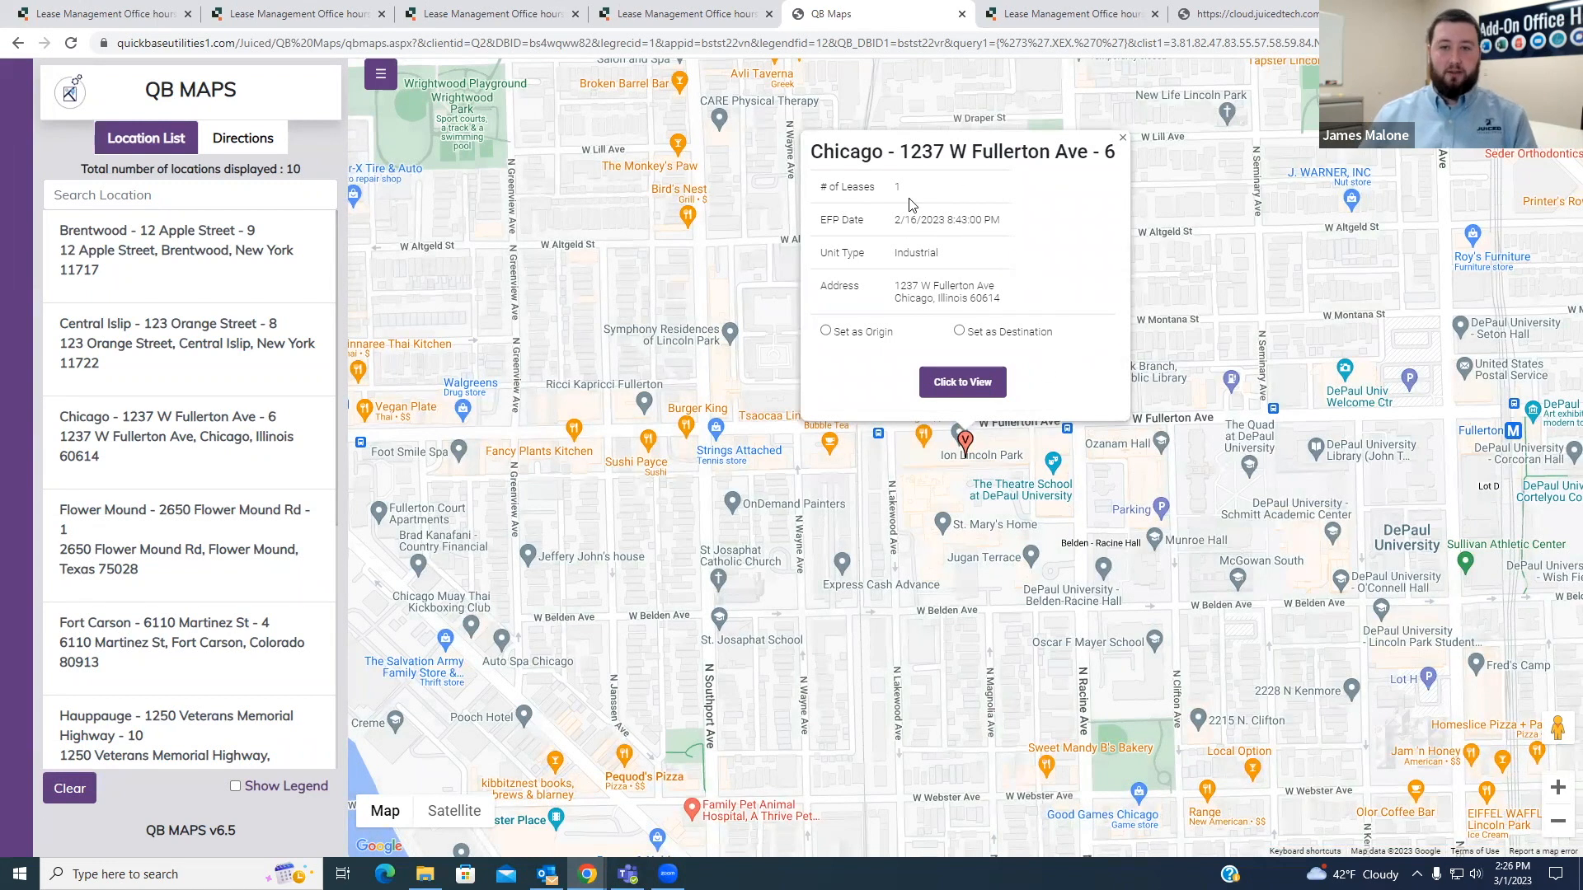
- Examine the Chicago popup's title and its # of Leases, EFP Date and Unit Type fields
left_click_drag(813, 155, 1116, 163)
left_click(1116, 163)
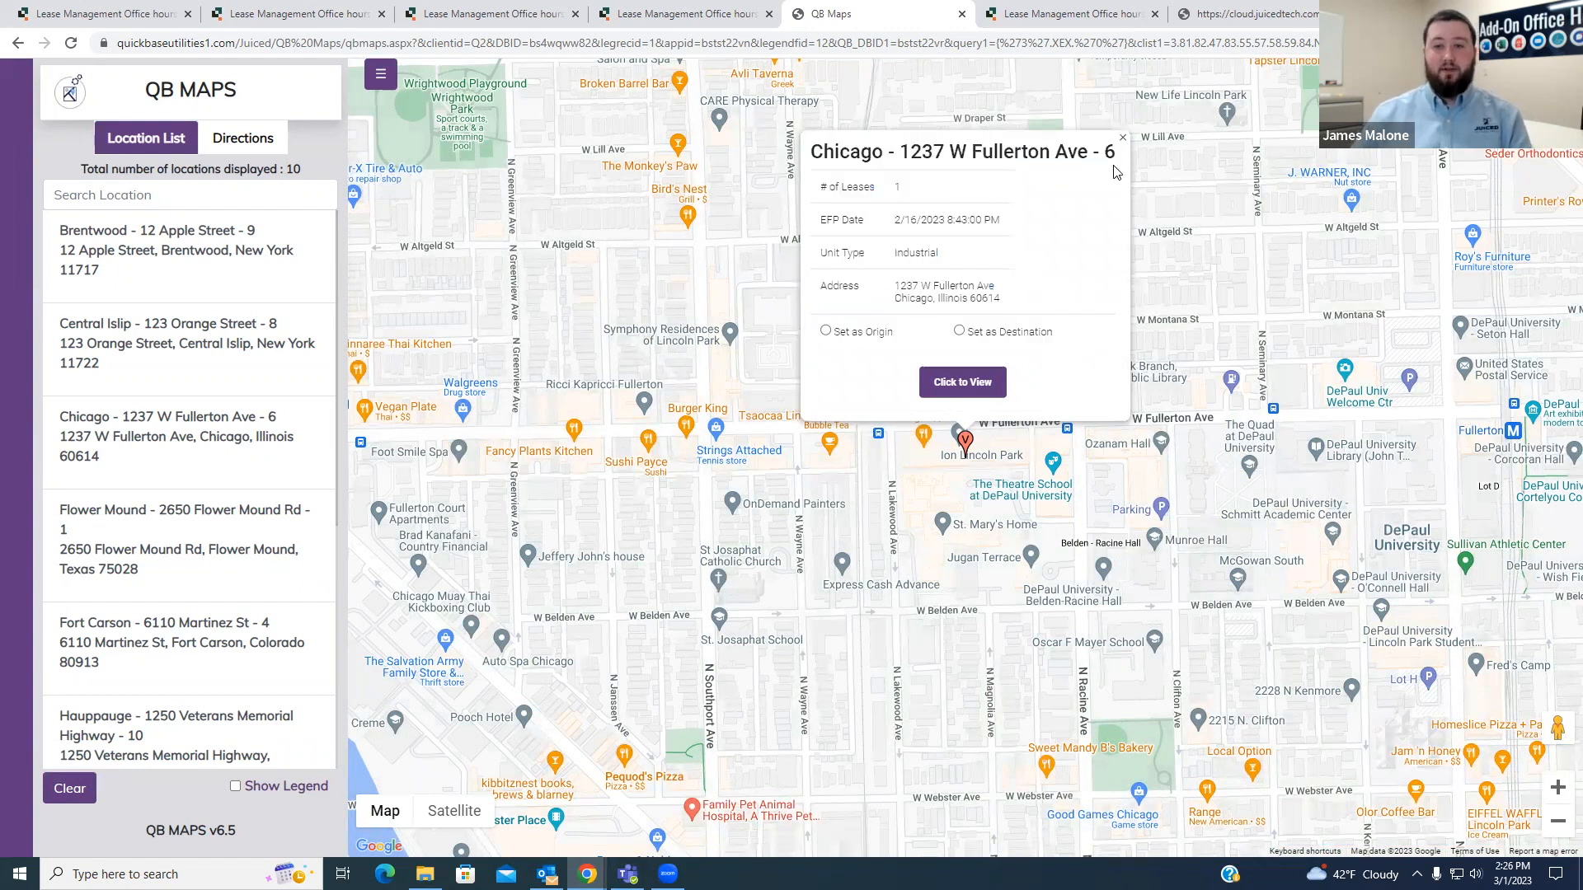
left_click_drag(827, 188, 952, 261)
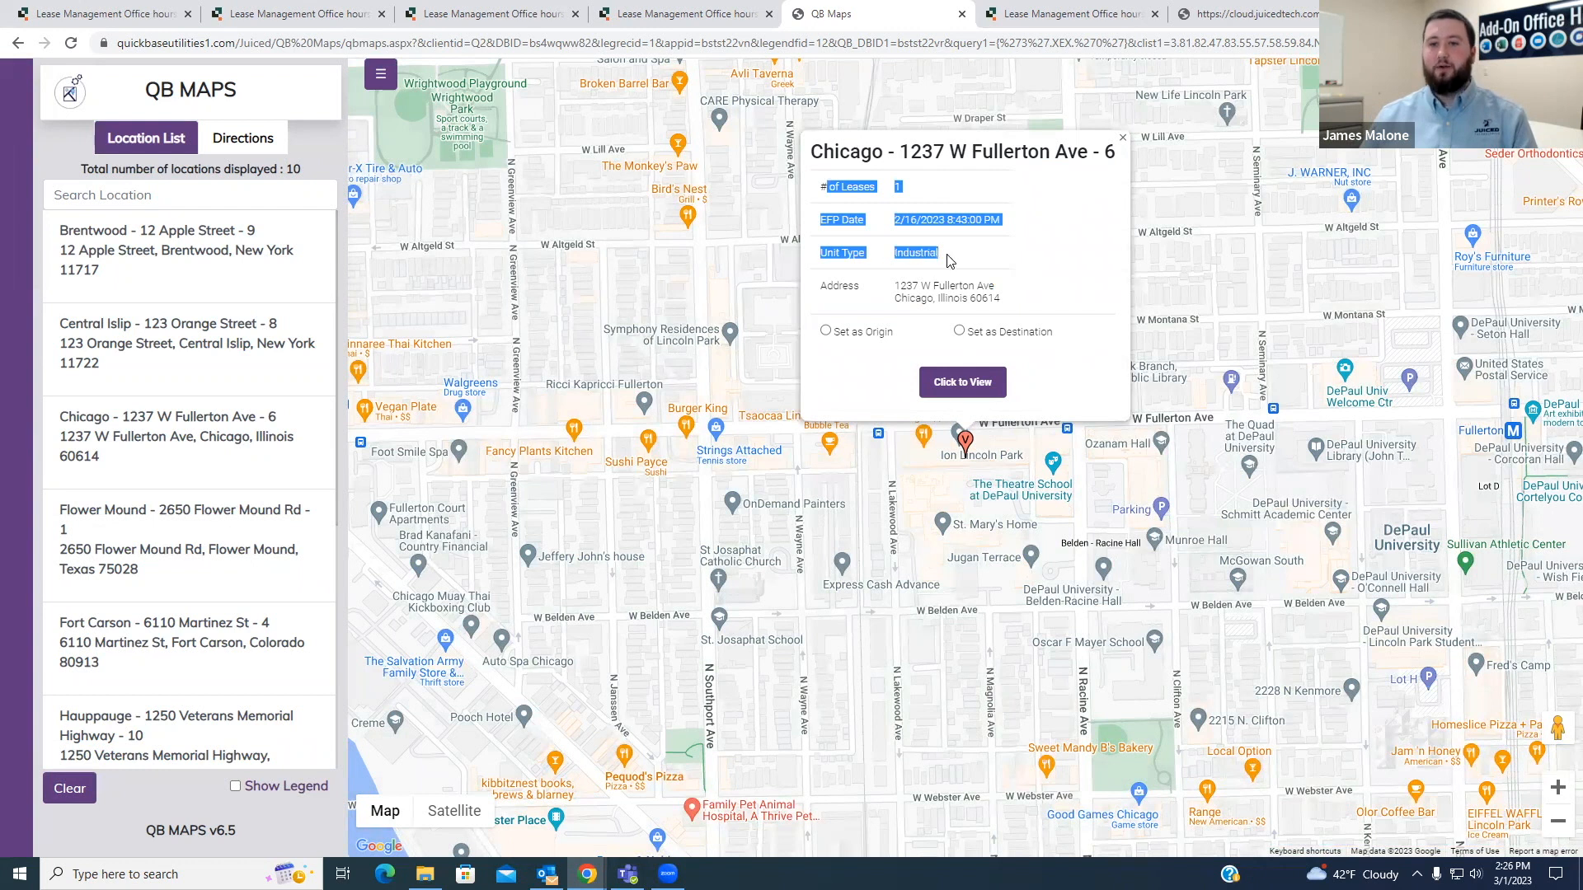
left_click(955, 262)
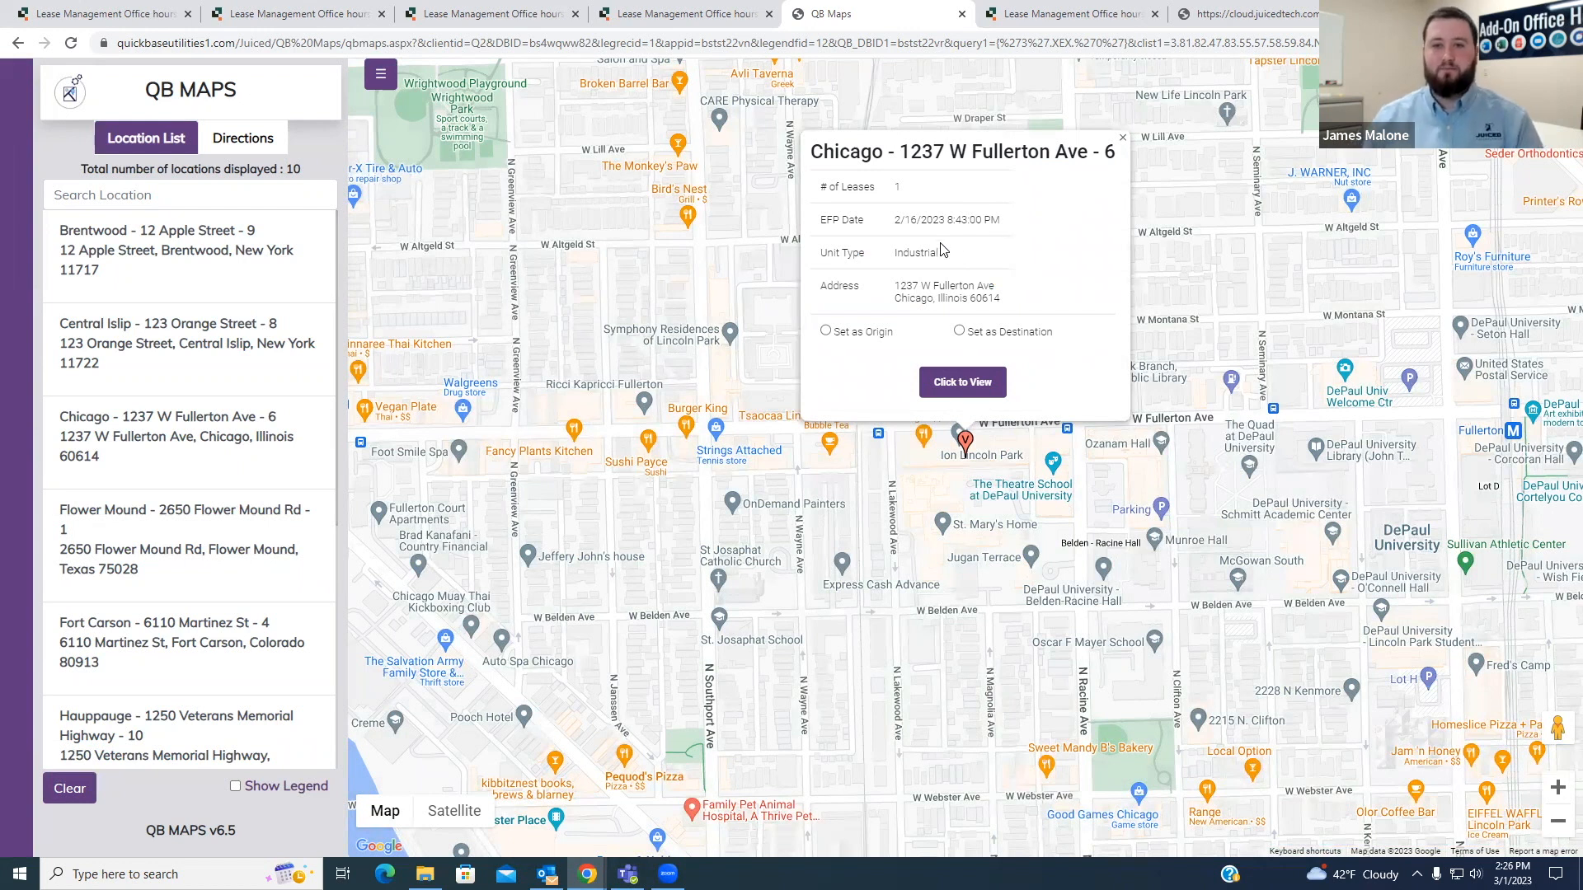
left_click_drag(822, 188, 901, 191)
left_click(946, 207)
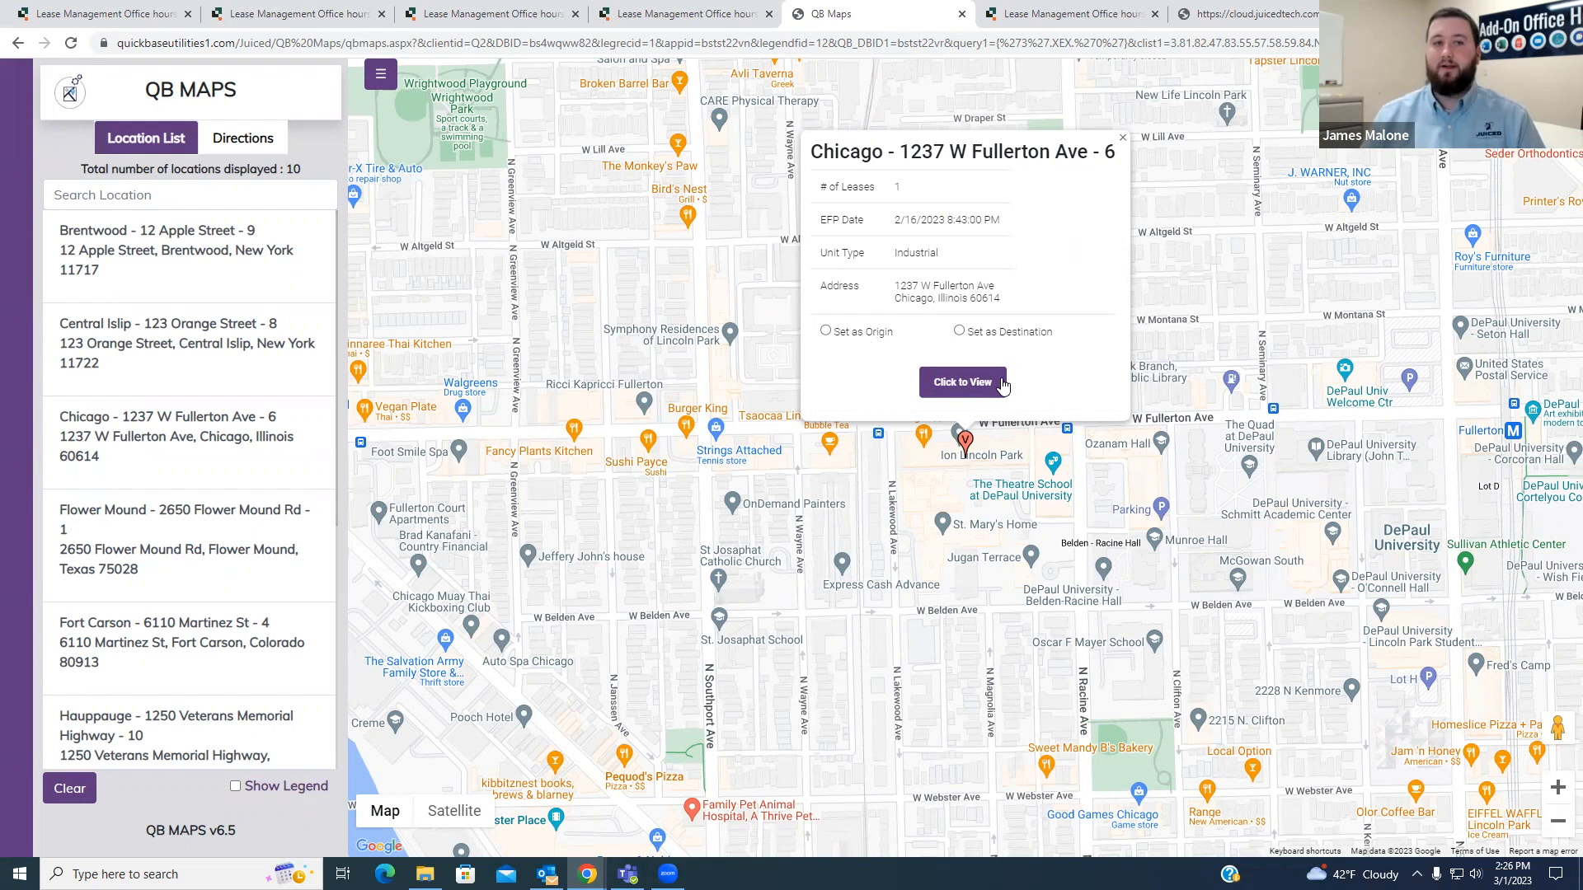
- Open the Chicago property's Quickbase record from its popup and review the lease, EFP document and PDF Merger sections
left_click(974, 391)
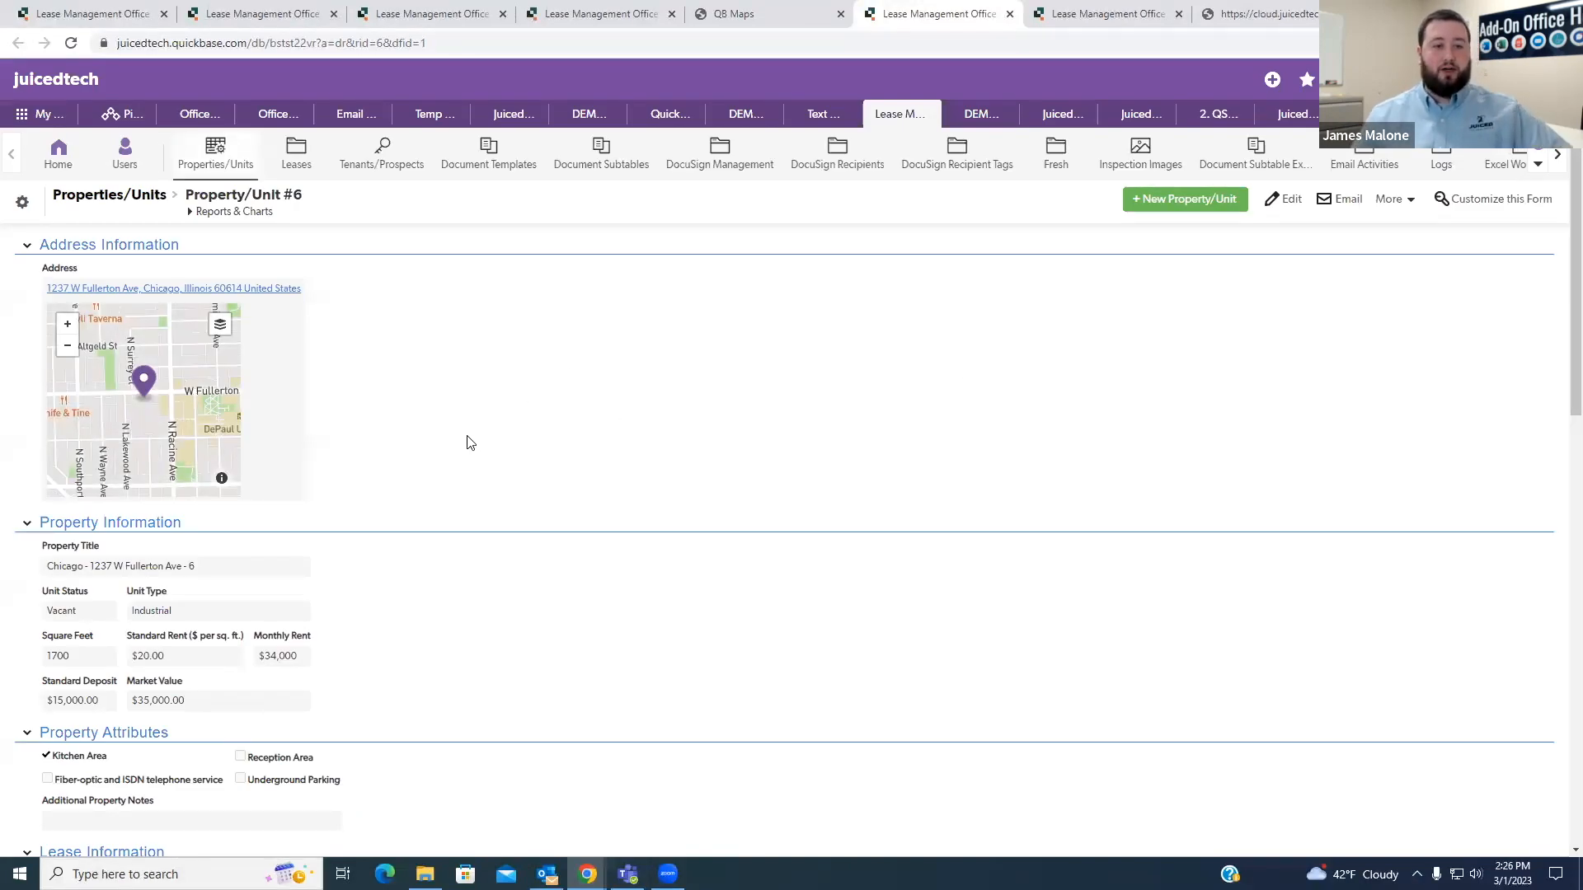
scroll(519, 488, "down", 4)
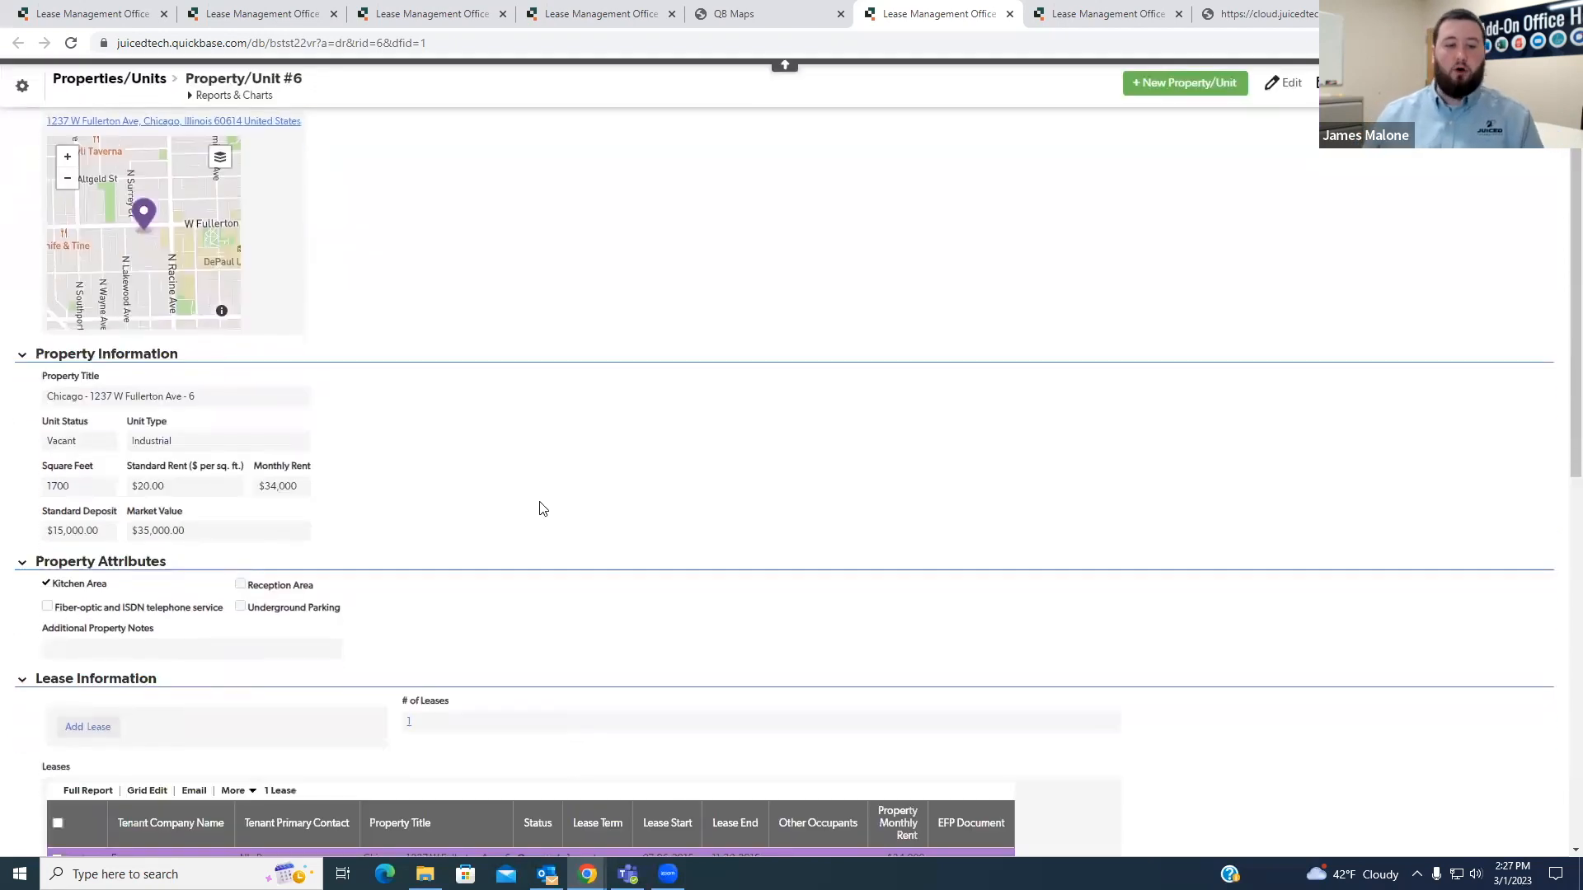
scroll(495, 412, "down", 3)
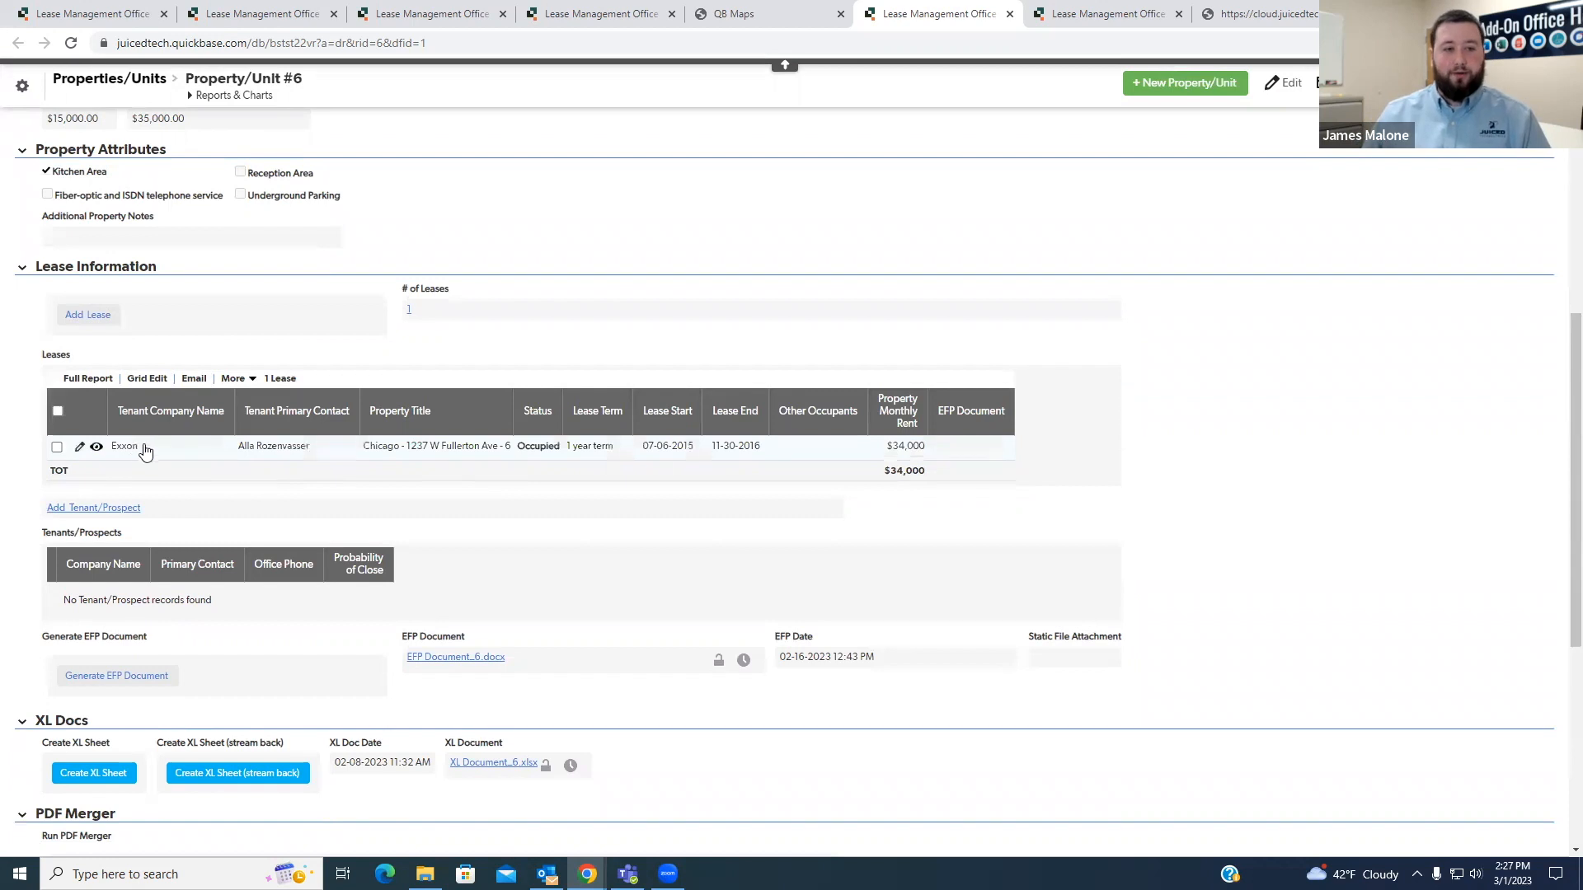
scroll(382, 498, "down", 2)
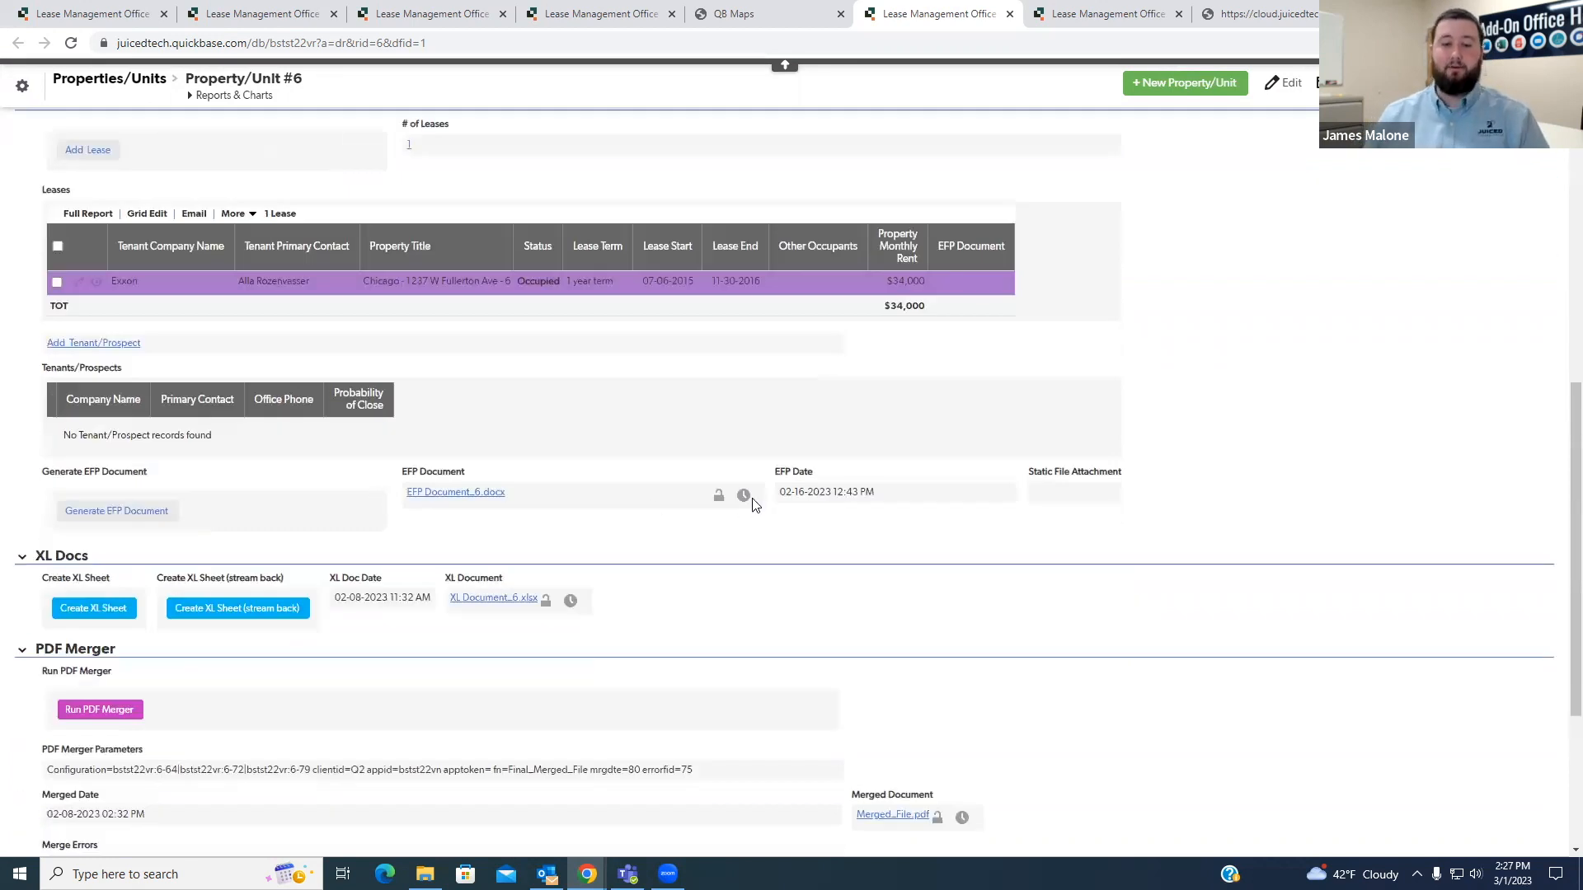
scroll(755, 501, "down", 3)
scroll(755, 503, "up", 10)
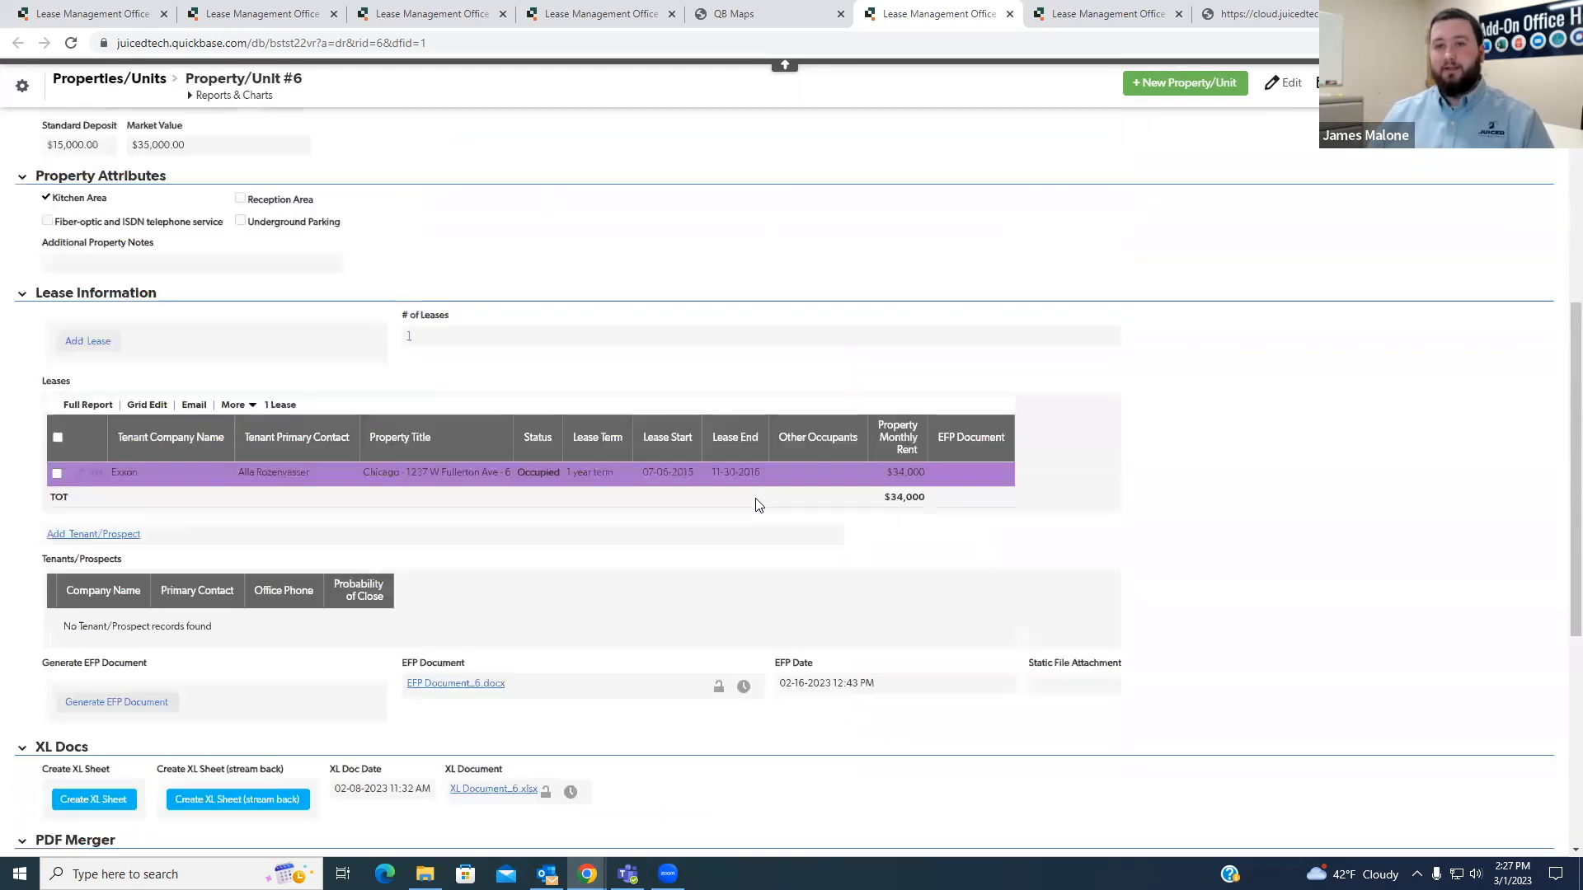
- Return to the QB Maps browser tab, close the Chicago popup and reset the map to all locations
left_click(808, 23)
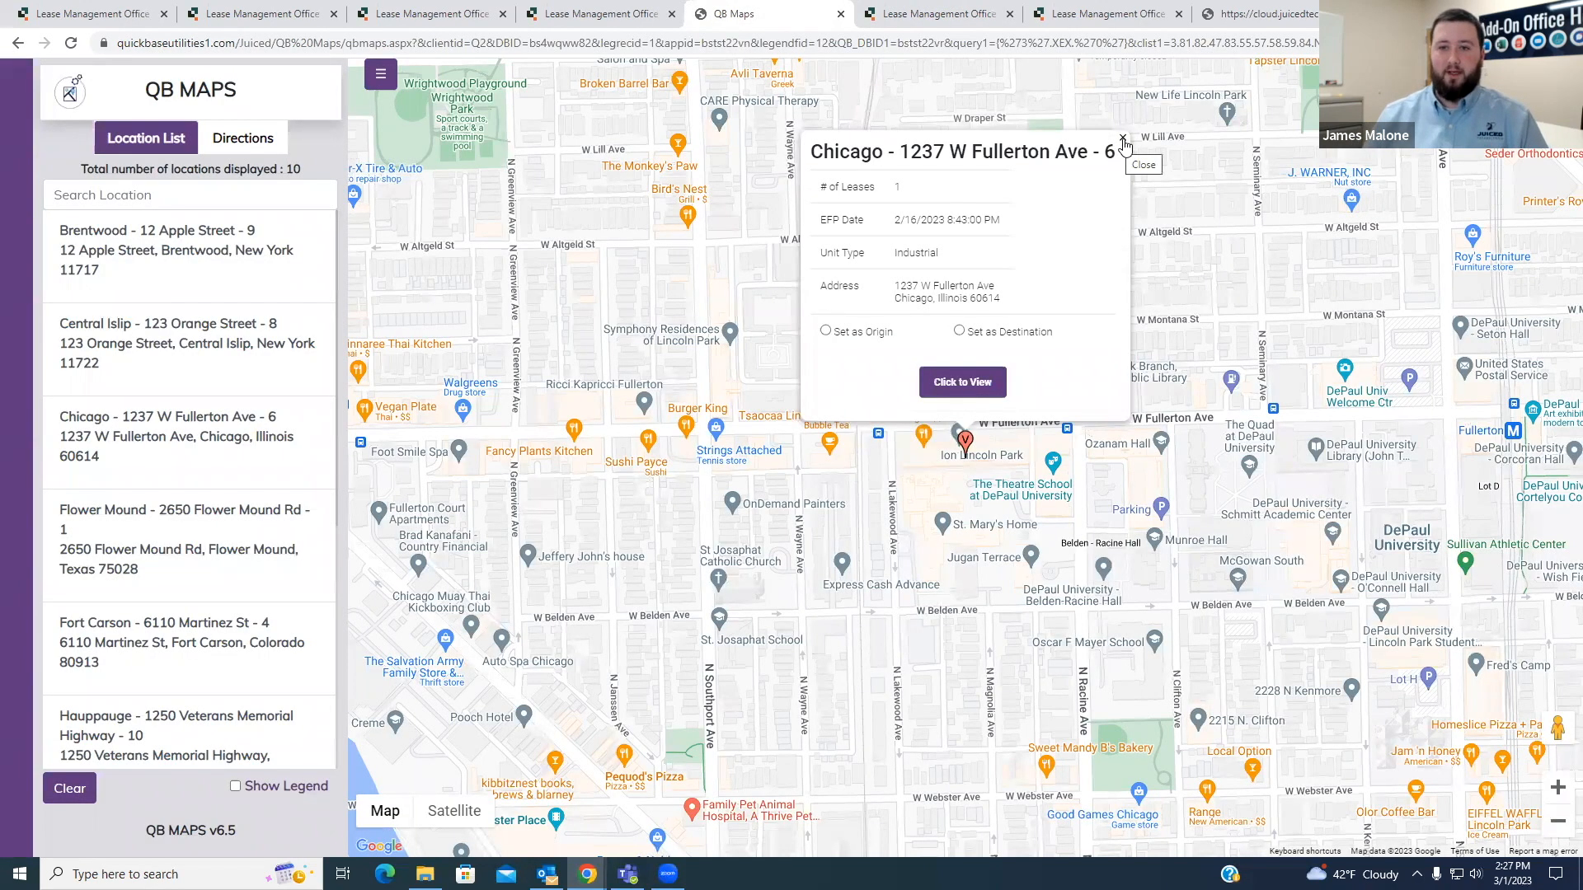
left_click(1123, 140)
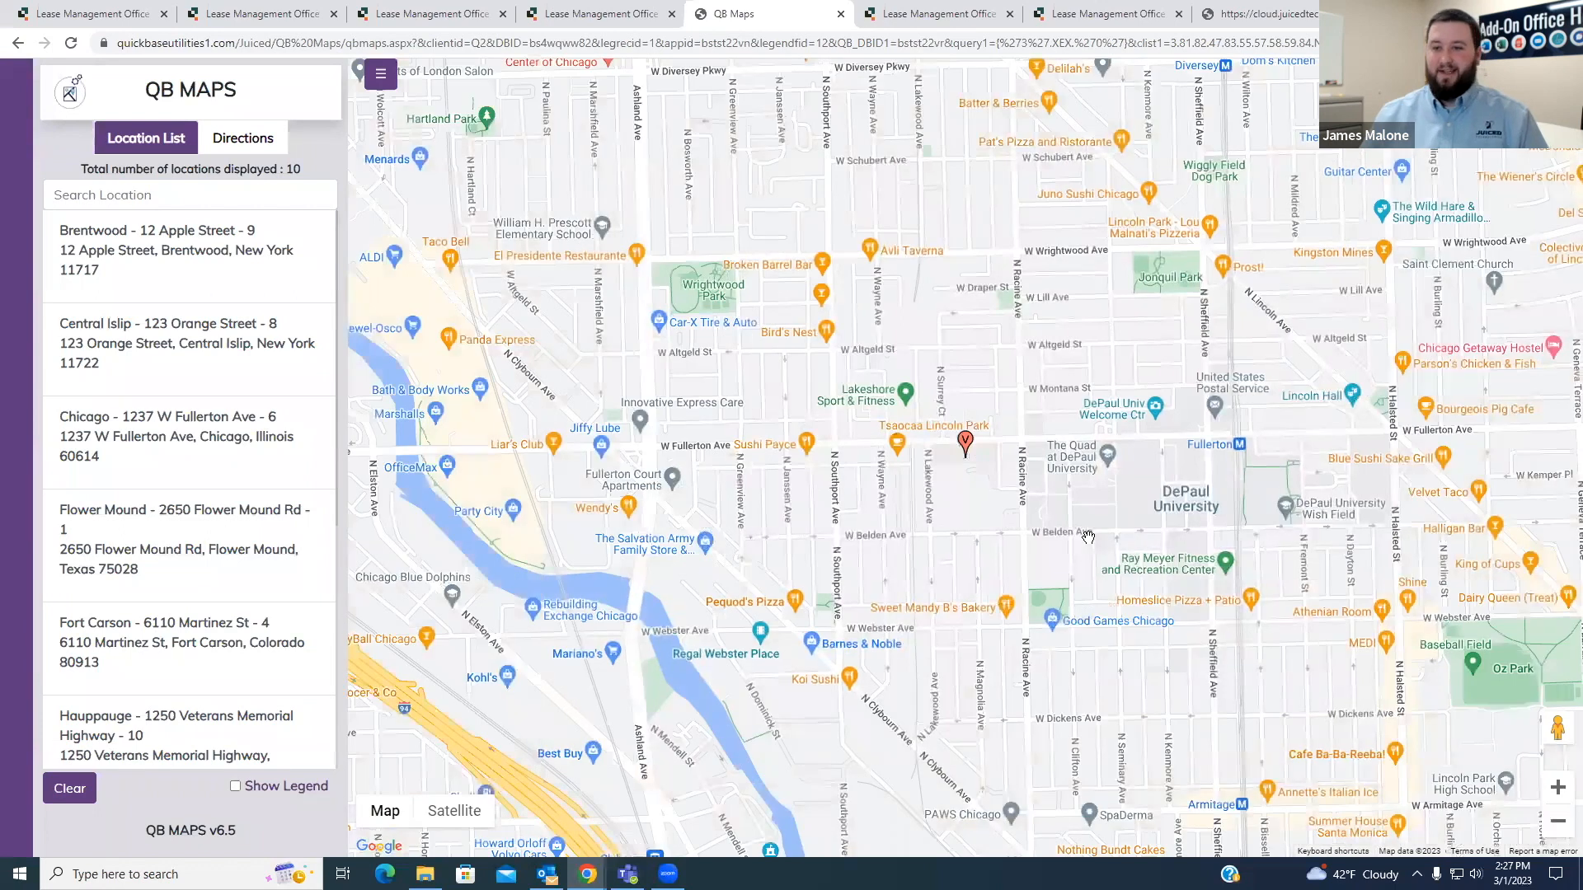
scroll(966, 464, "down", 1)
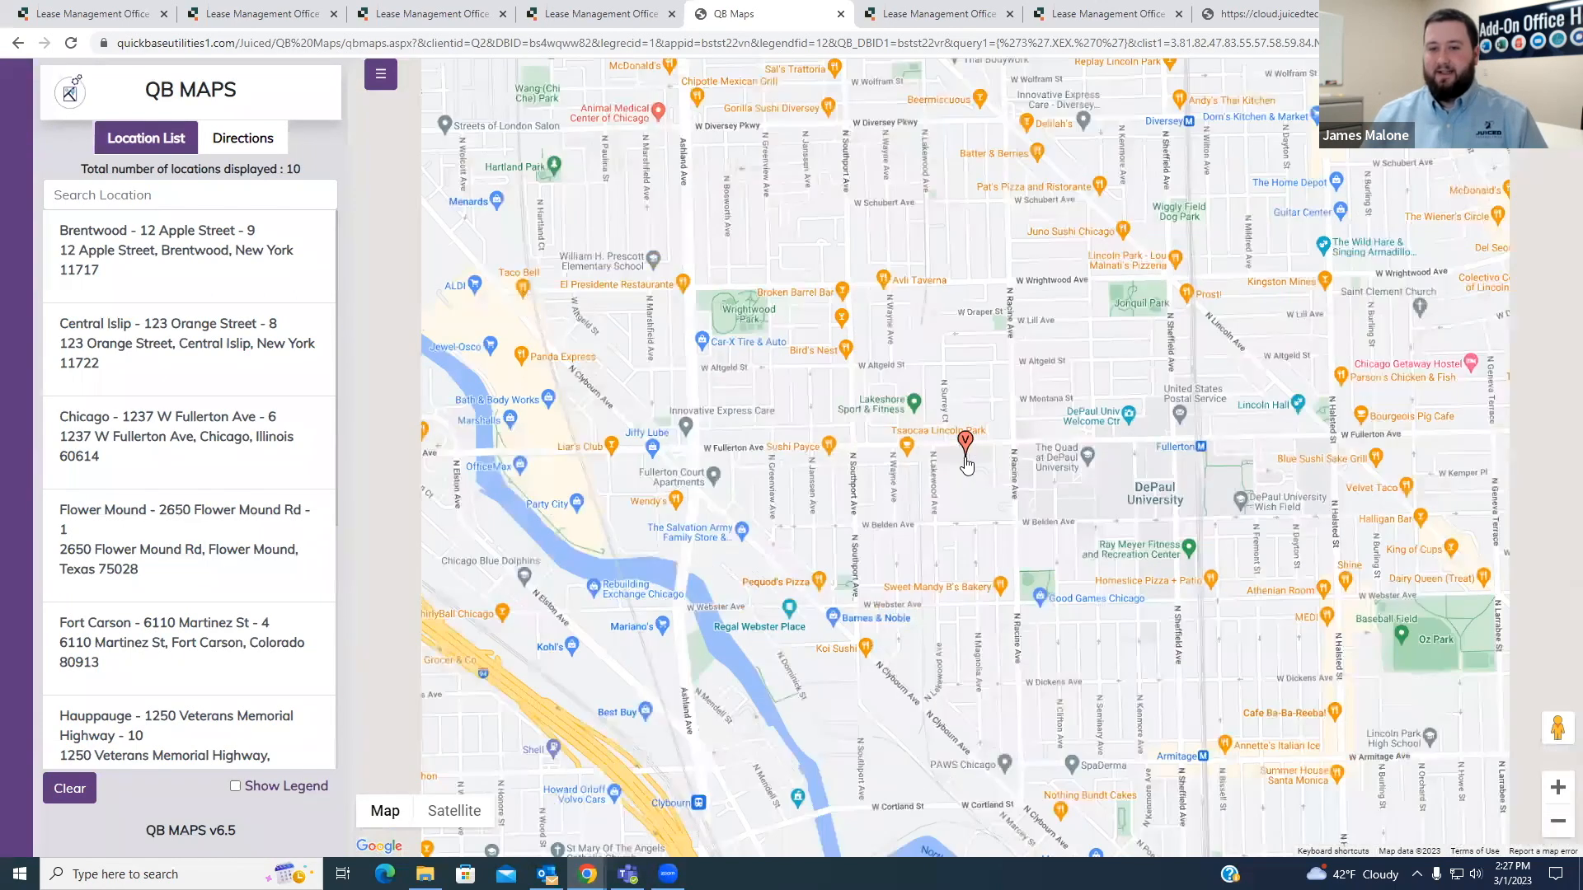
scroll(967, 464, "down", 1)
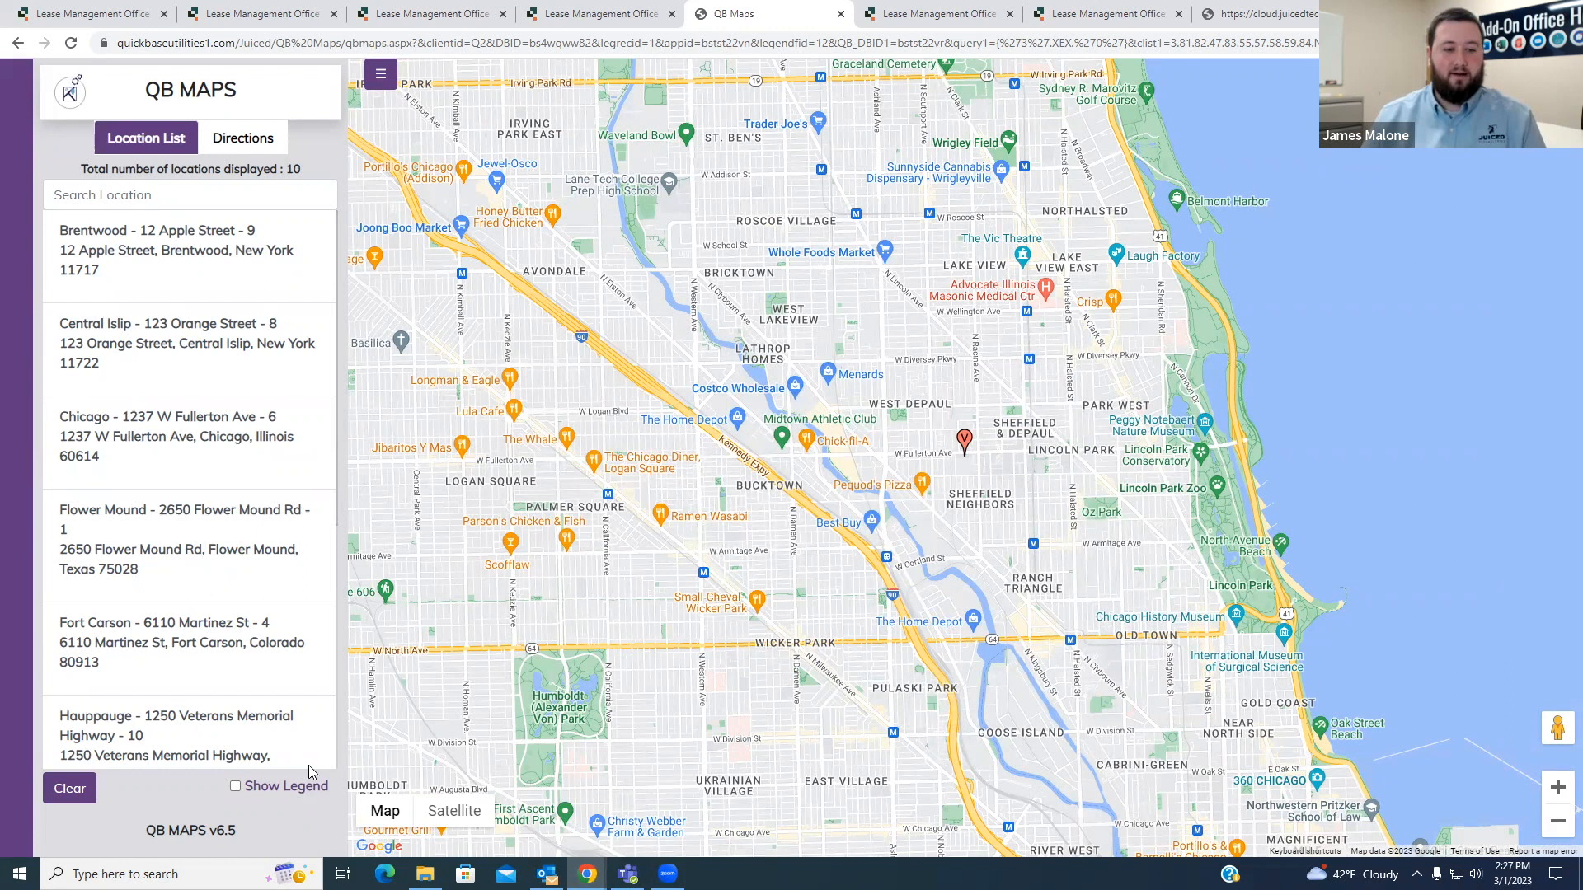
left_click(86, 791)
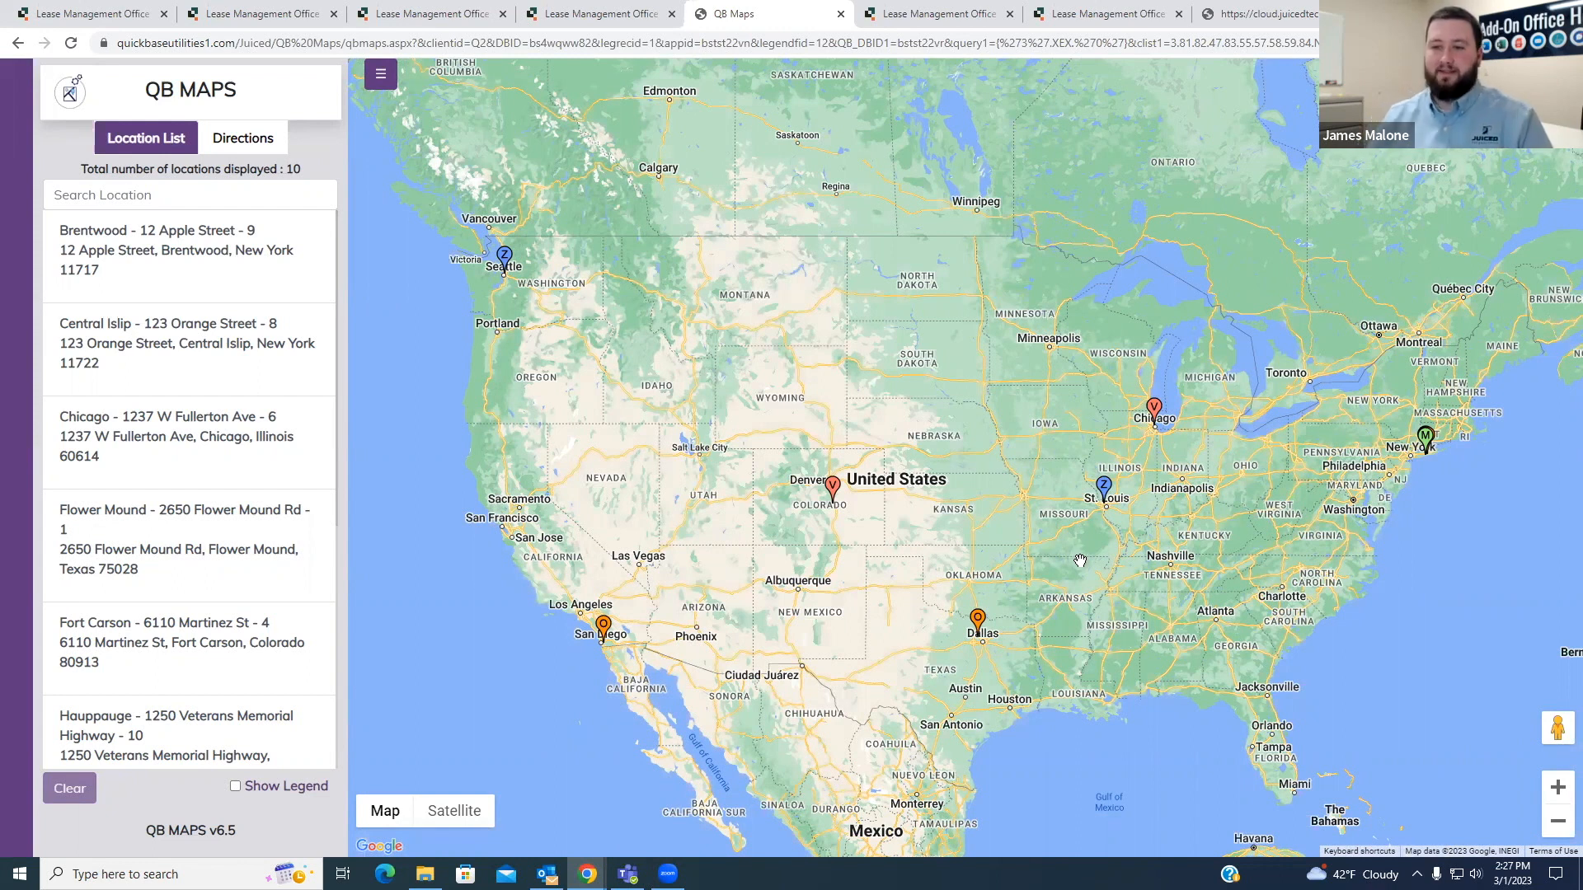
left_click_drag(1192, 548, 1130, 545)
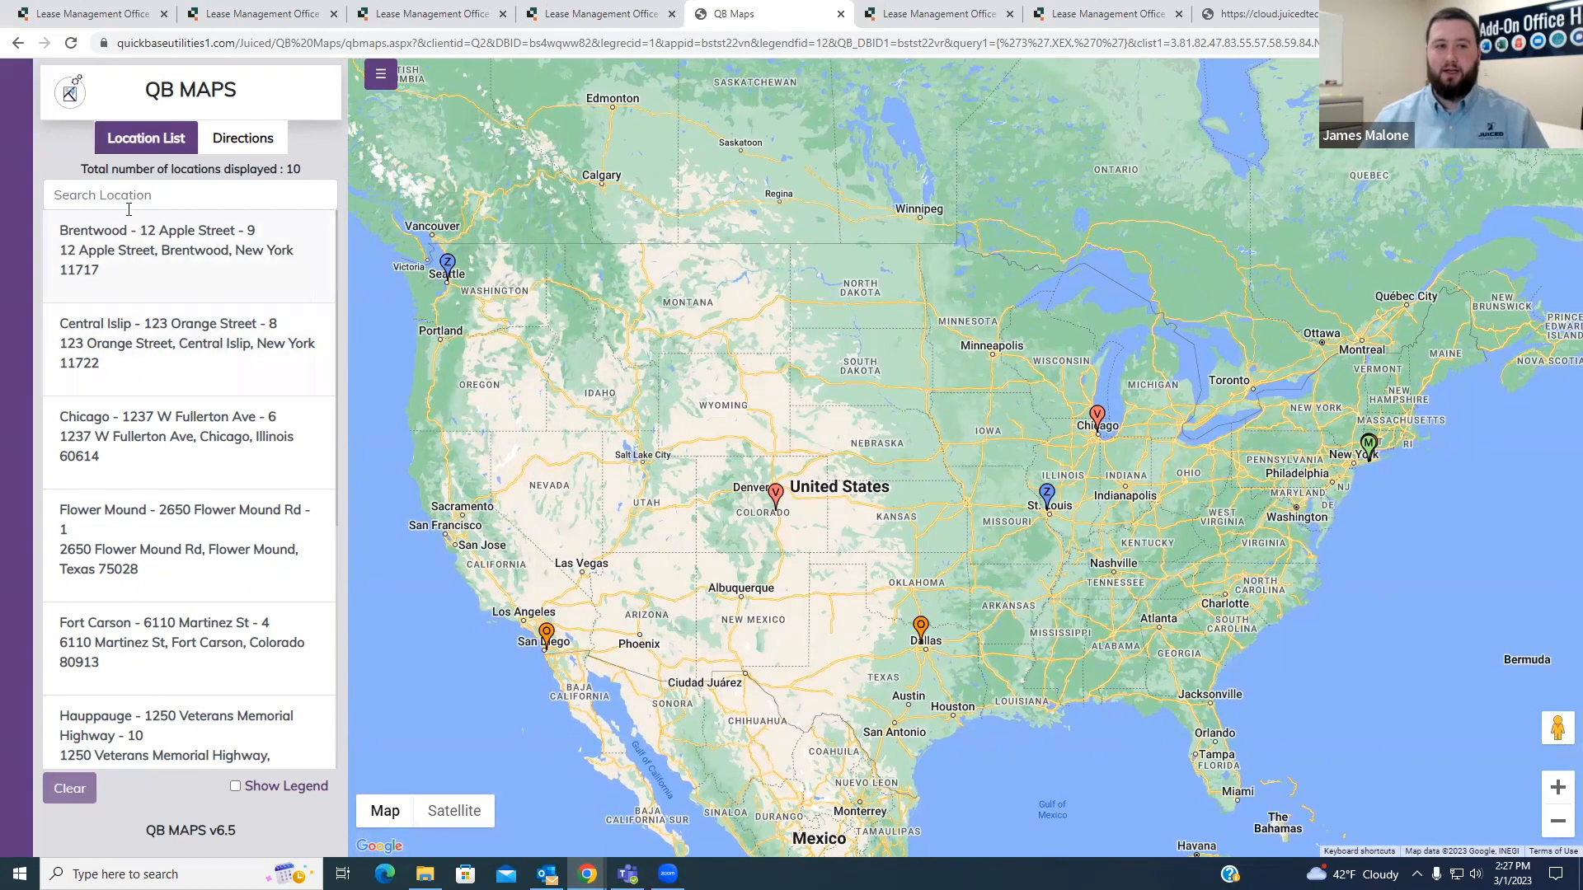
- Look through the location list, search it for "Cent" and open the Central Islip location on the map
scroll(159, 399, "down", 1)
scroll(159, 399, "down", 4)
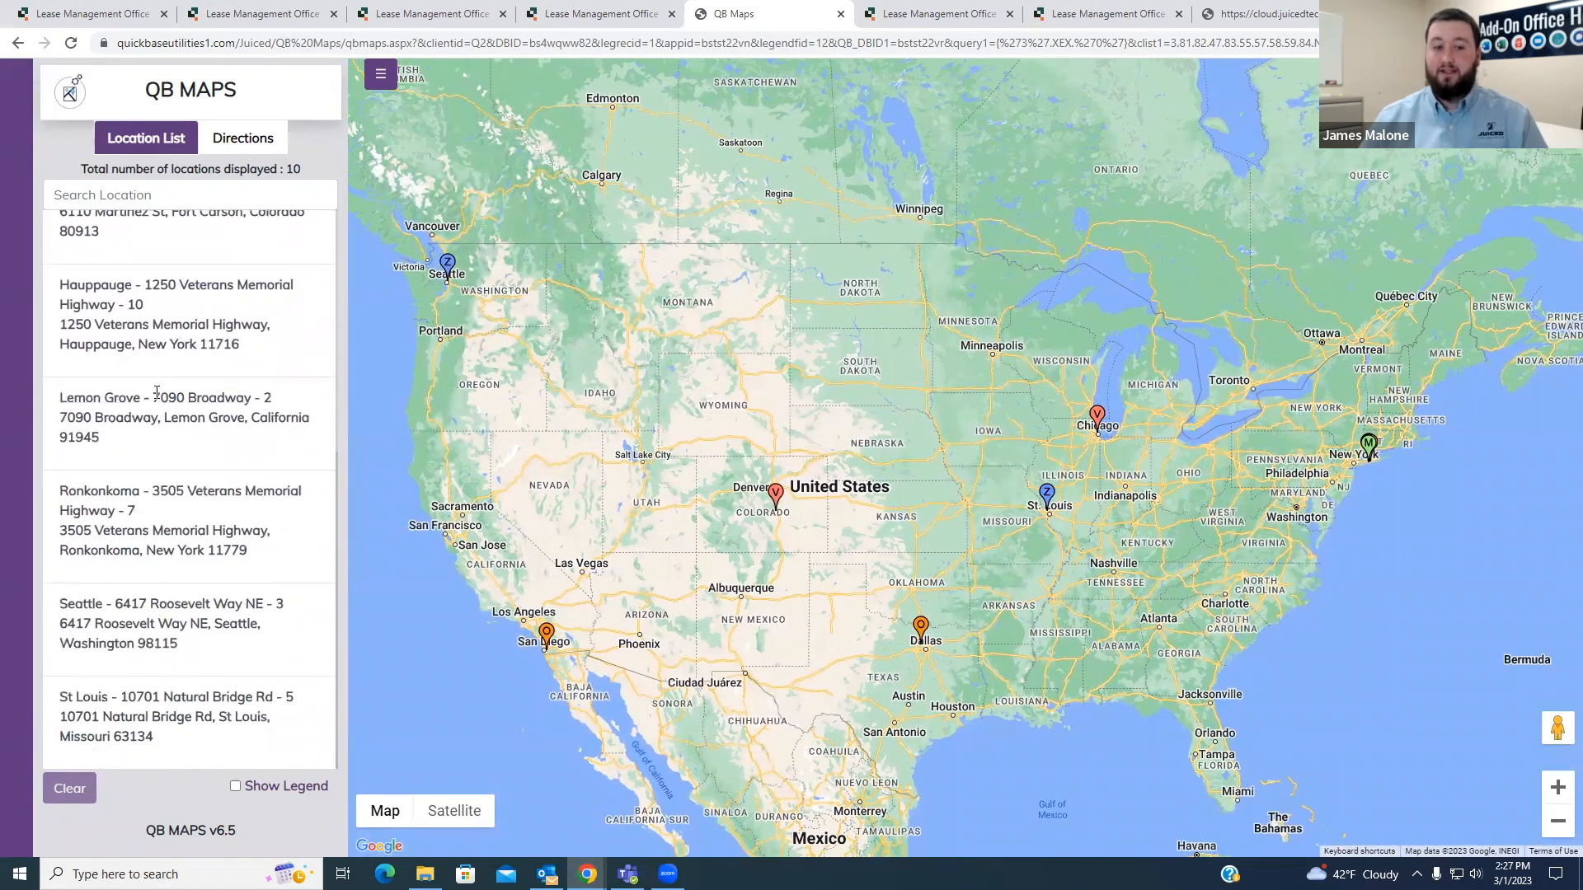
scroll(221, 526, "up", 5)
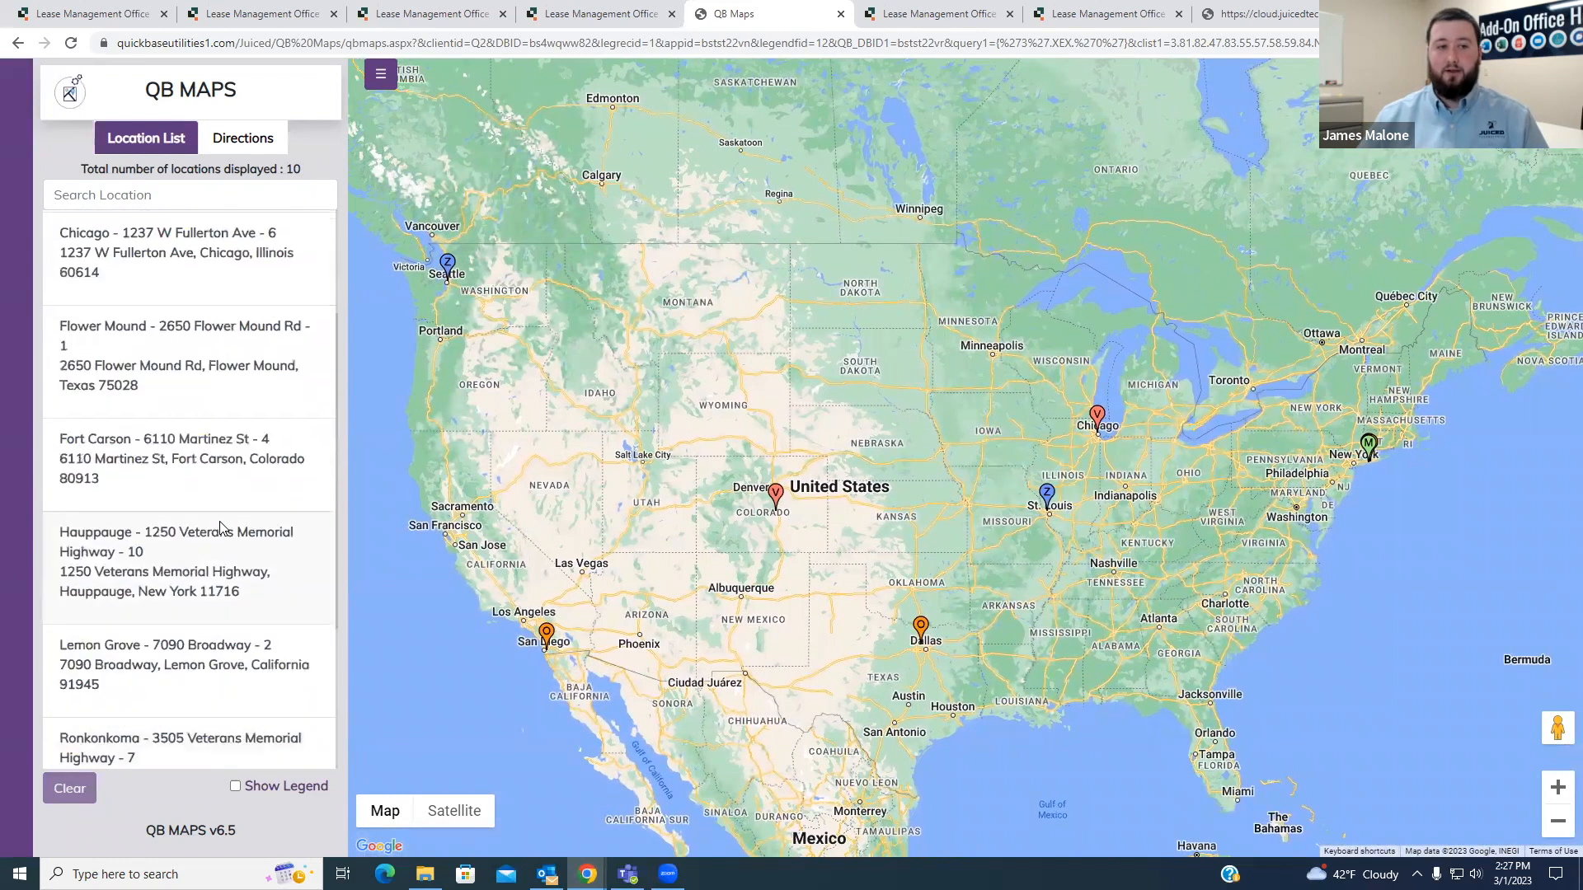
left_click(88, 192)
type("Cent")
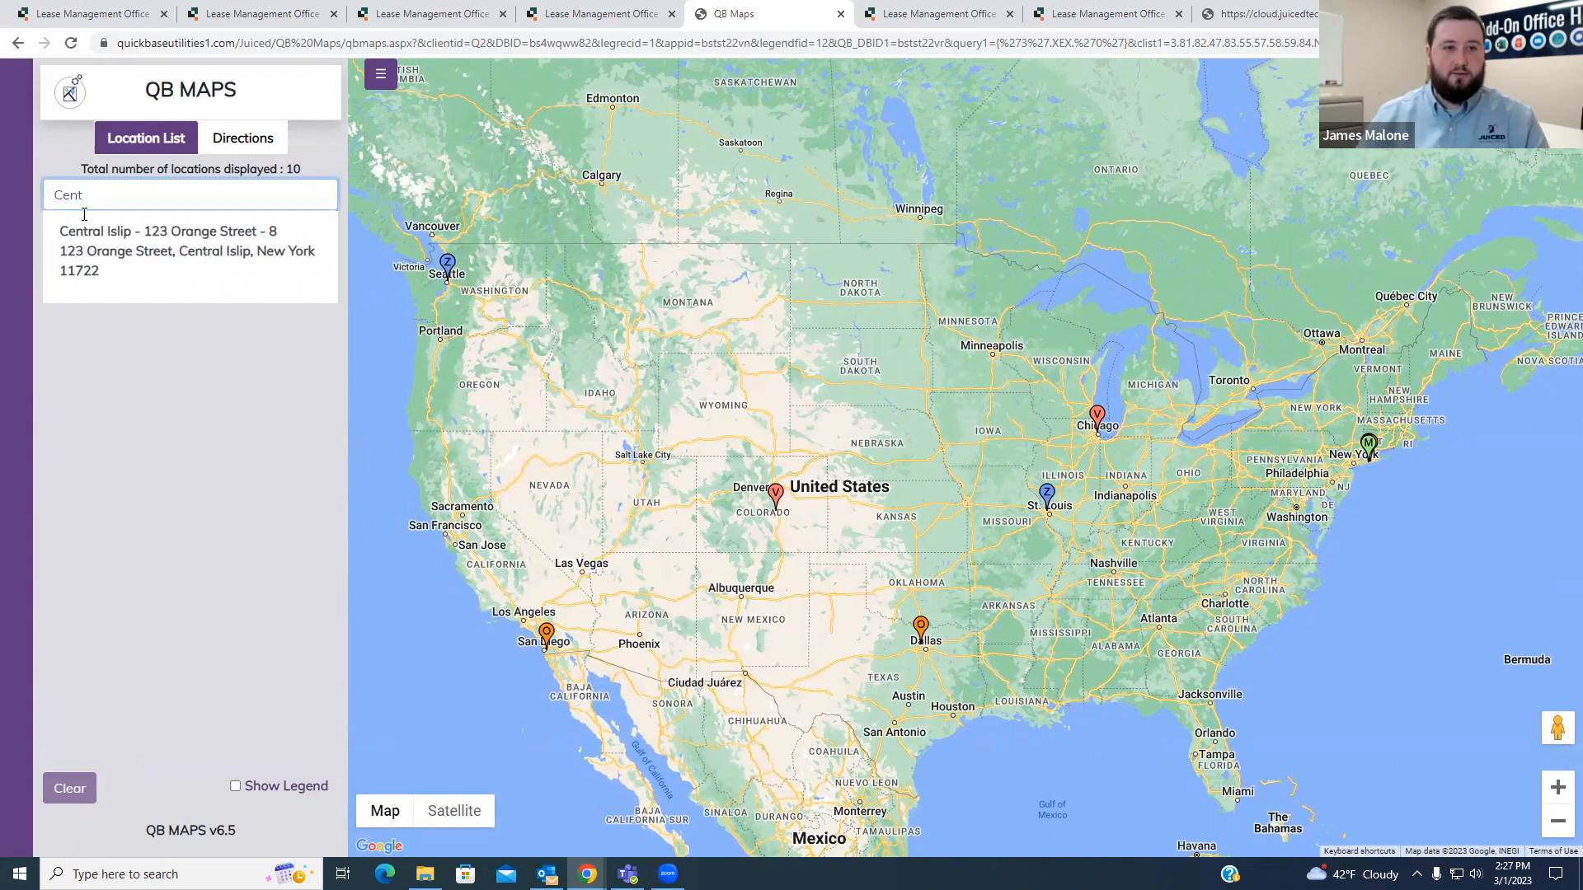
left_click(144, 254)
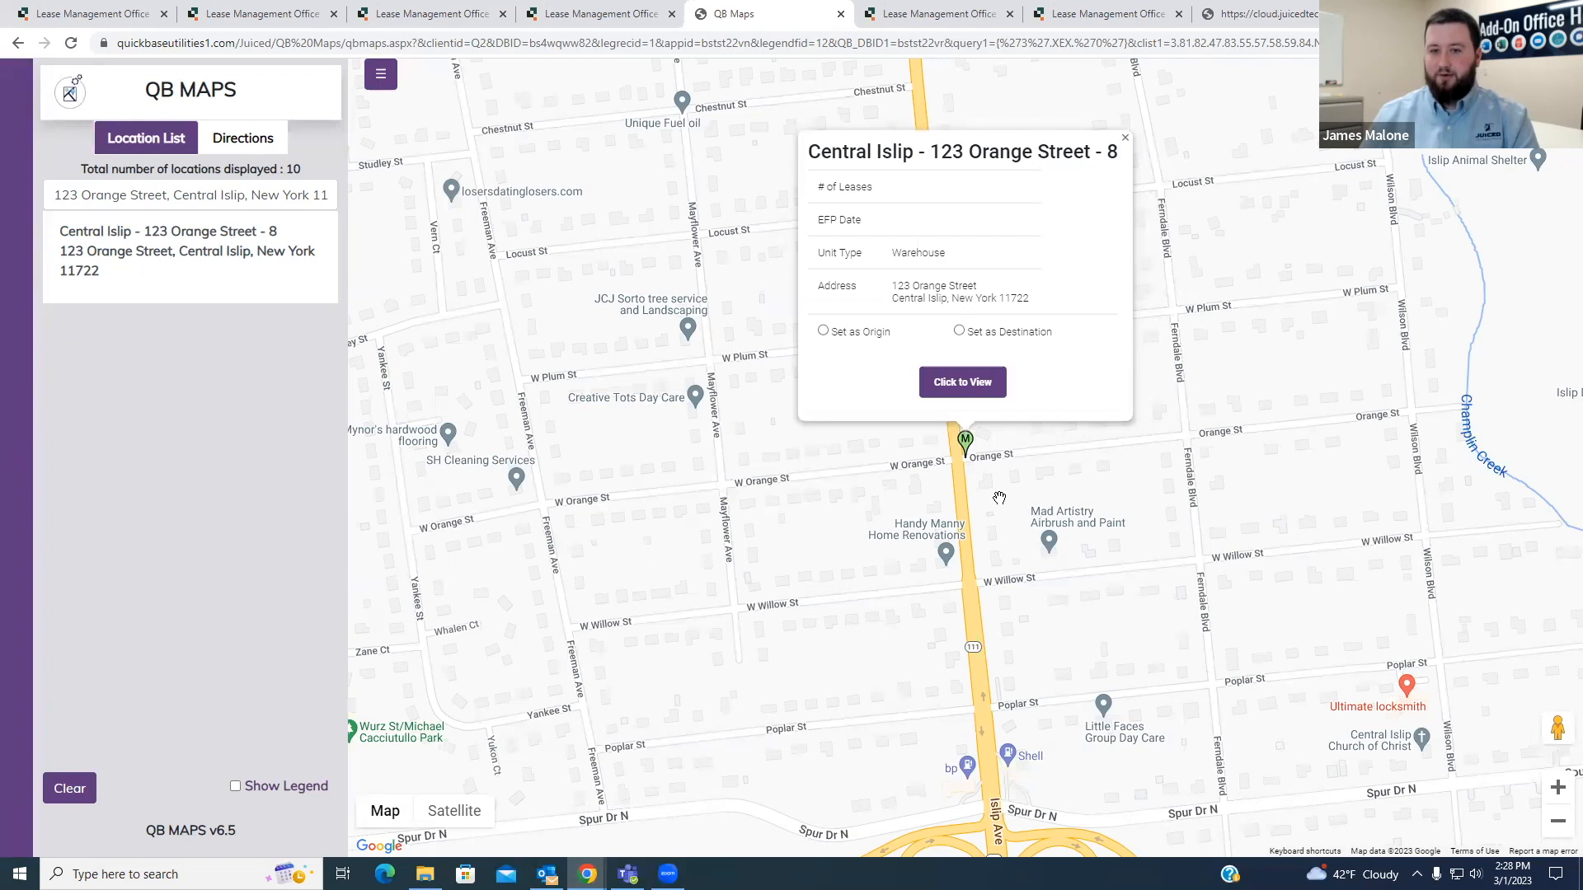
- View the markers around Central Islip with its popup closed, and clear the location search to reset the map
scroll(996, 484, "down", 1)
scroll(996, 484, "down", 3)
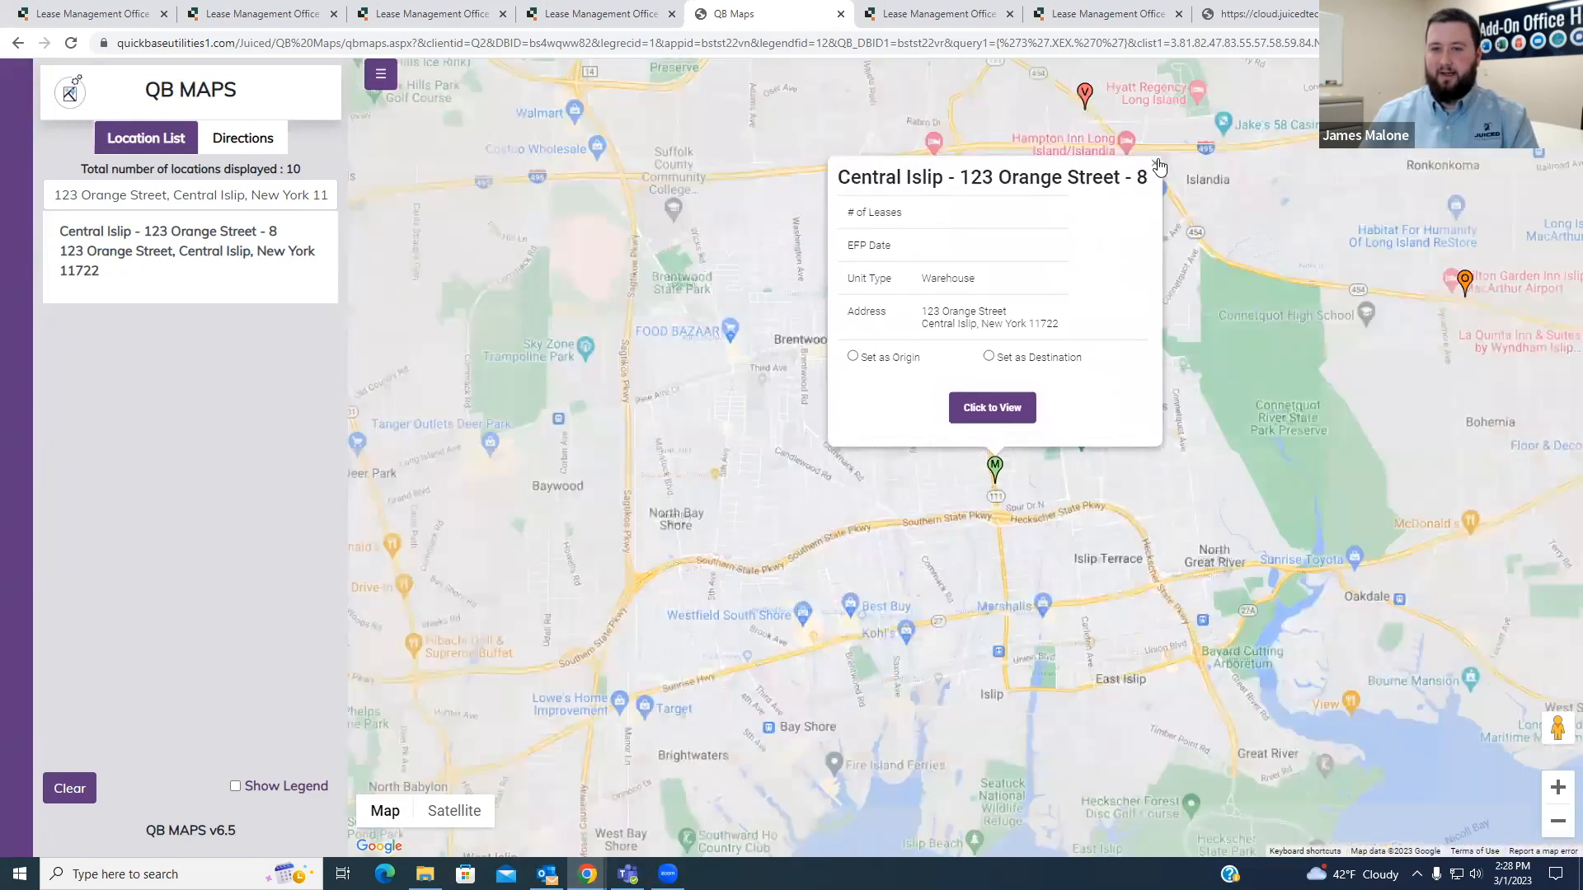
scroll(956, 438, "down", 2)
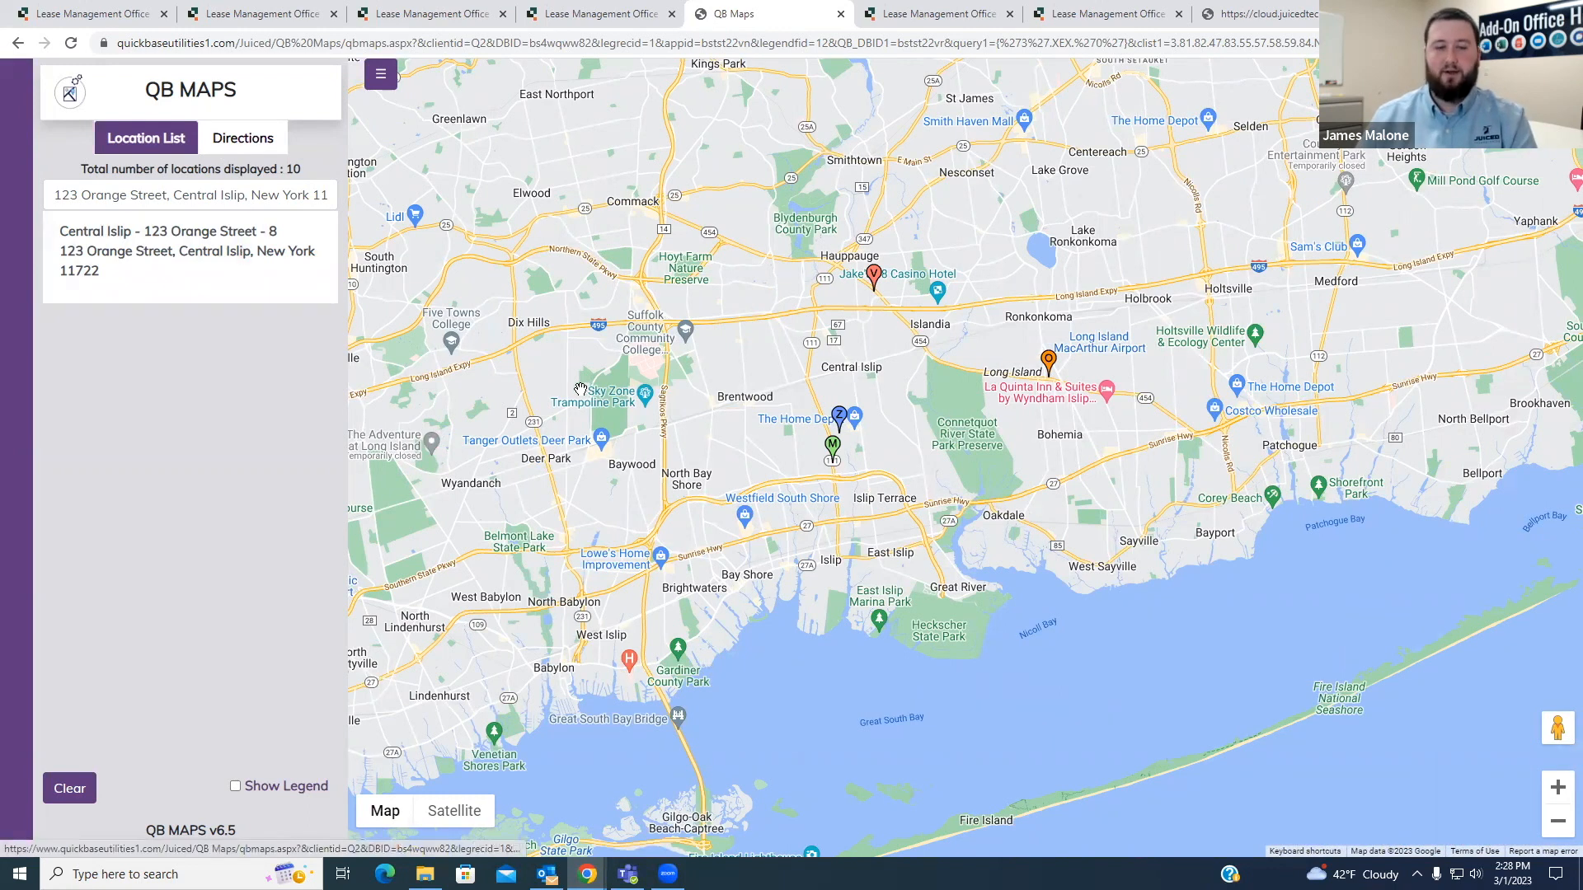
left_click(70, 790)
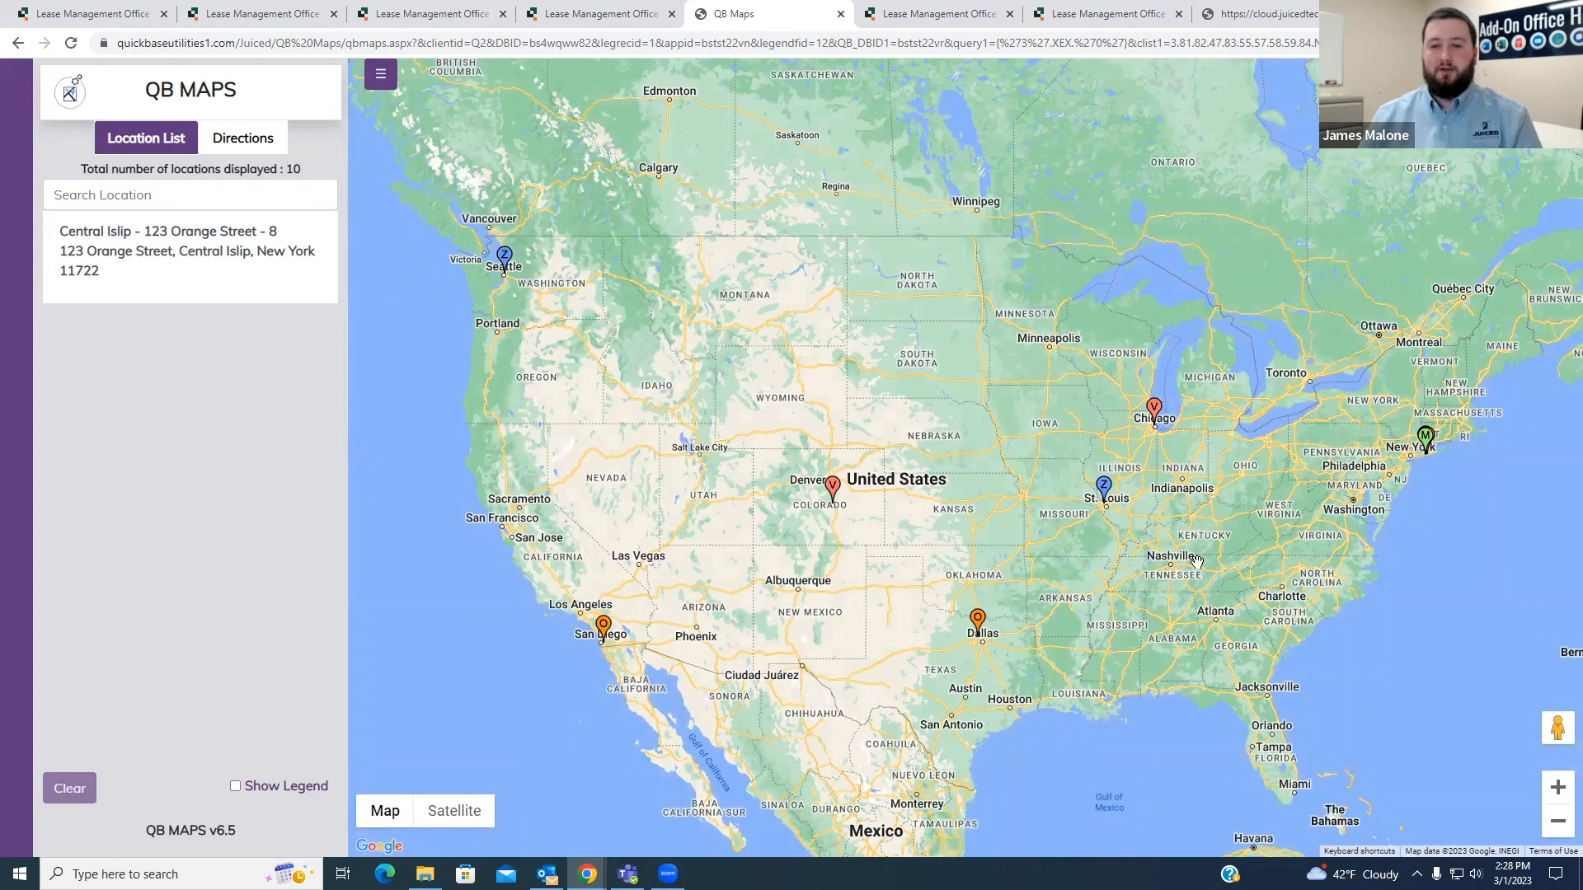
left_click_drag(1225, 518, 1167, 525)
left_click_drag(1157, 520, 1154, 509)
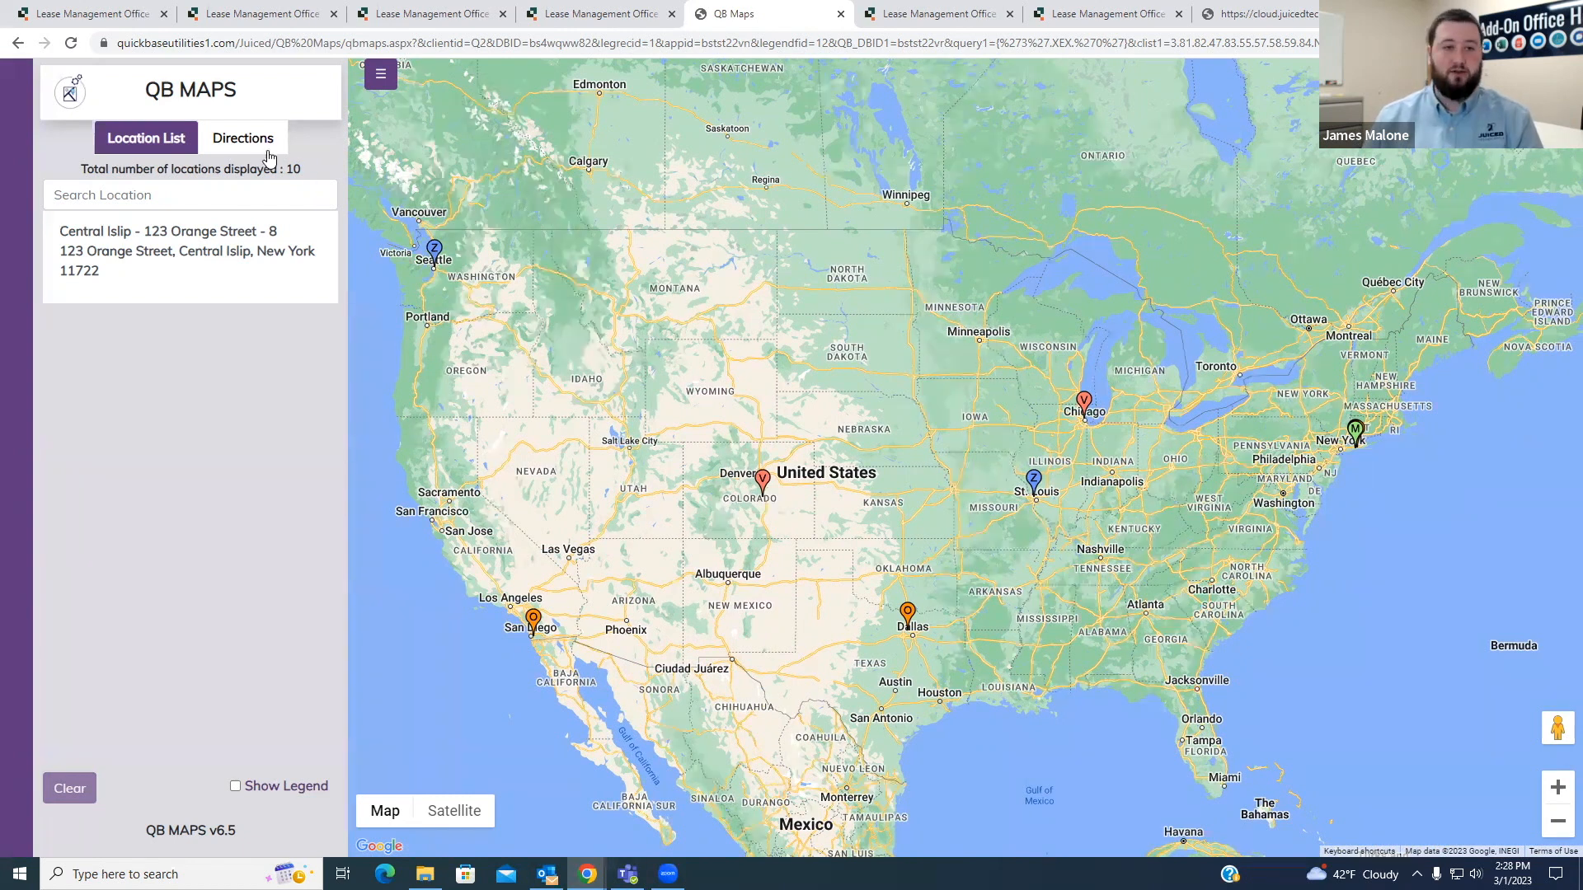
- Switch to Directions, set the Chicago property as the origin from its marker popup, and close the popup
left_click(245, 133)
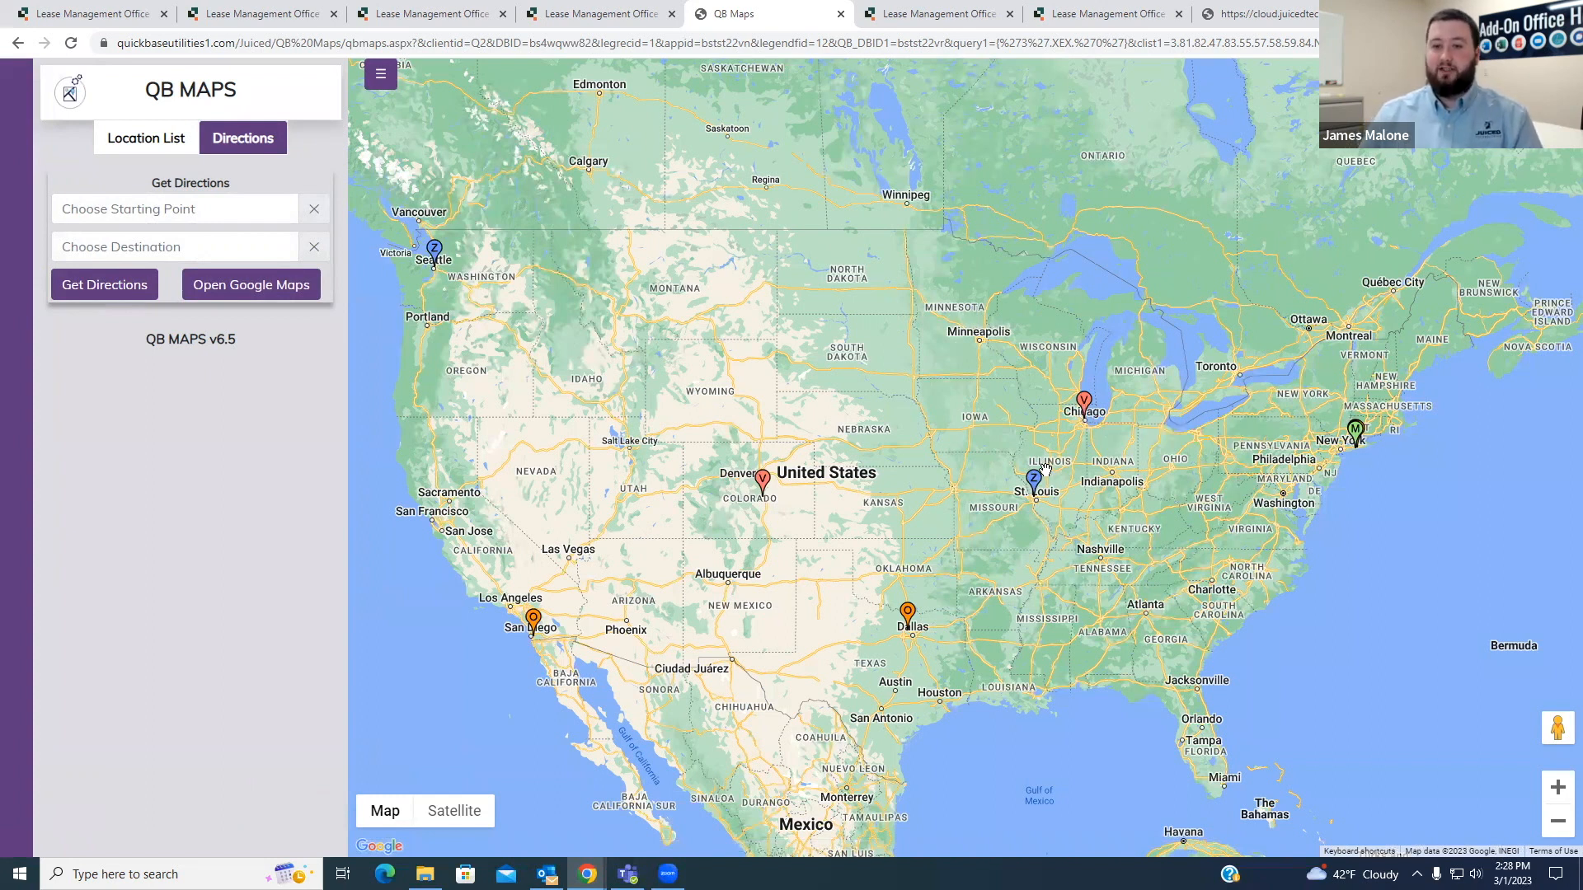
left_click(1086, 407)
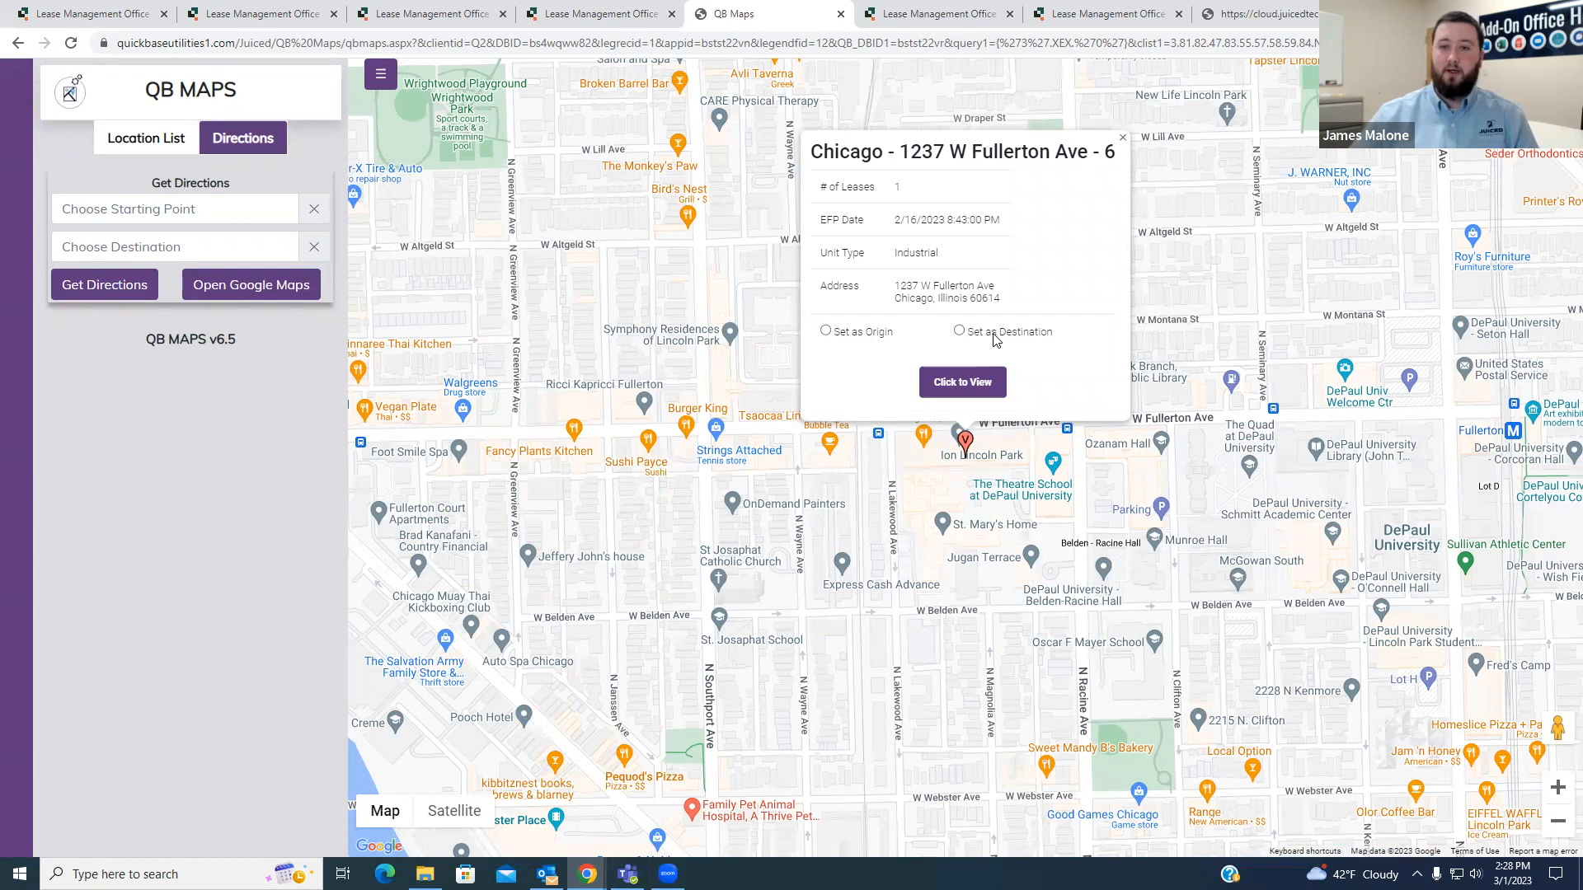
left_click(828, 332)
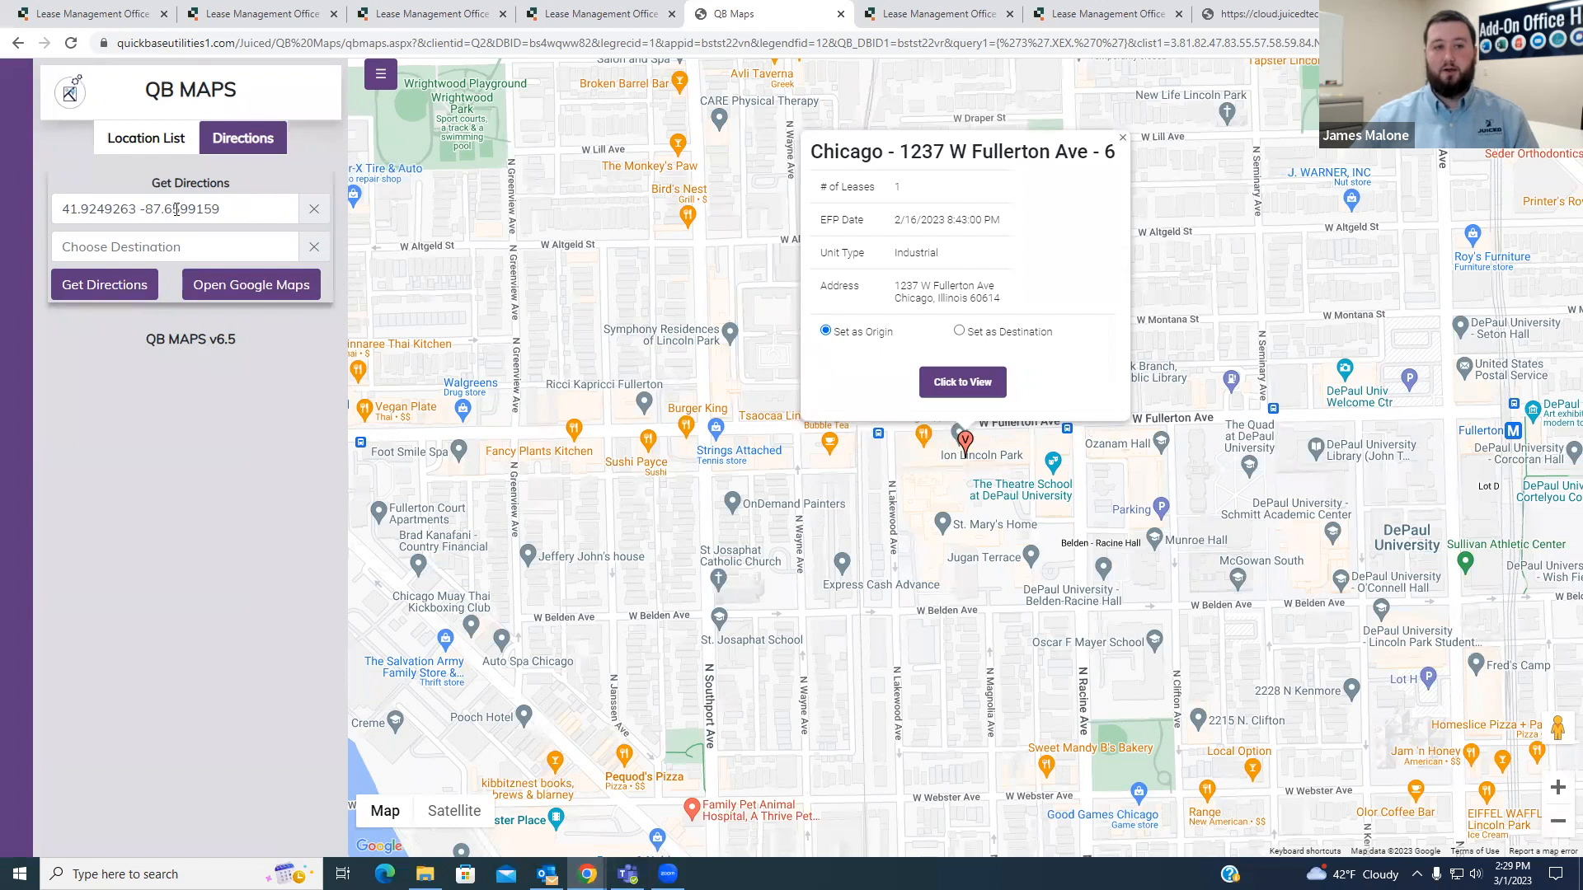
left_click(1120, 142)
- Set the St Louis property as the destination from its marker popup and get the directions
scroll(955, 421, "down", 5)
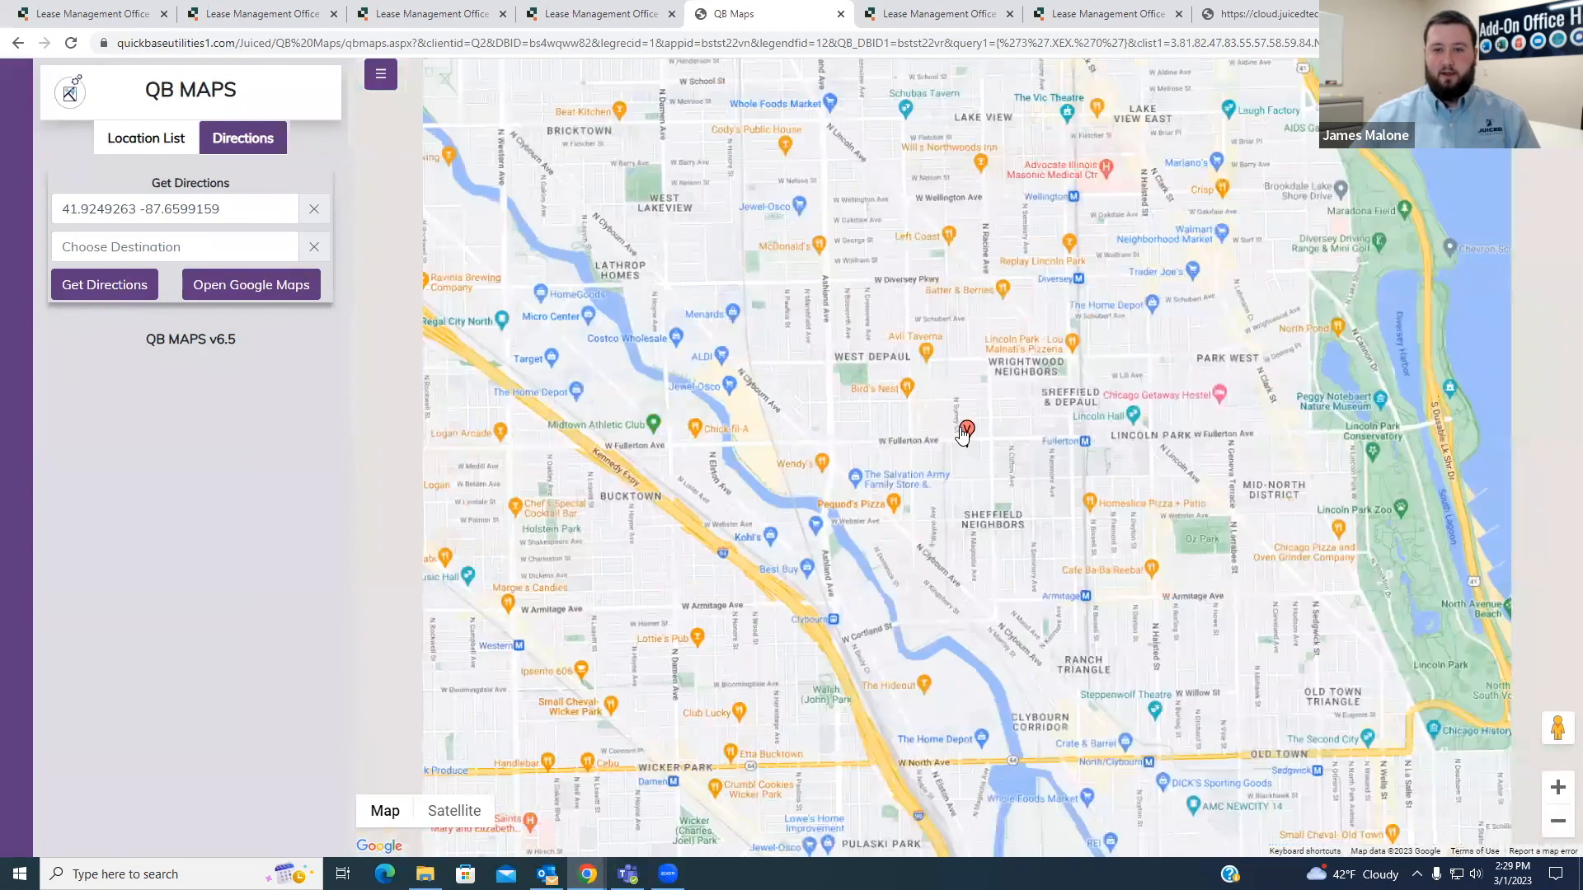
scroll(955, 420, "down", 5)
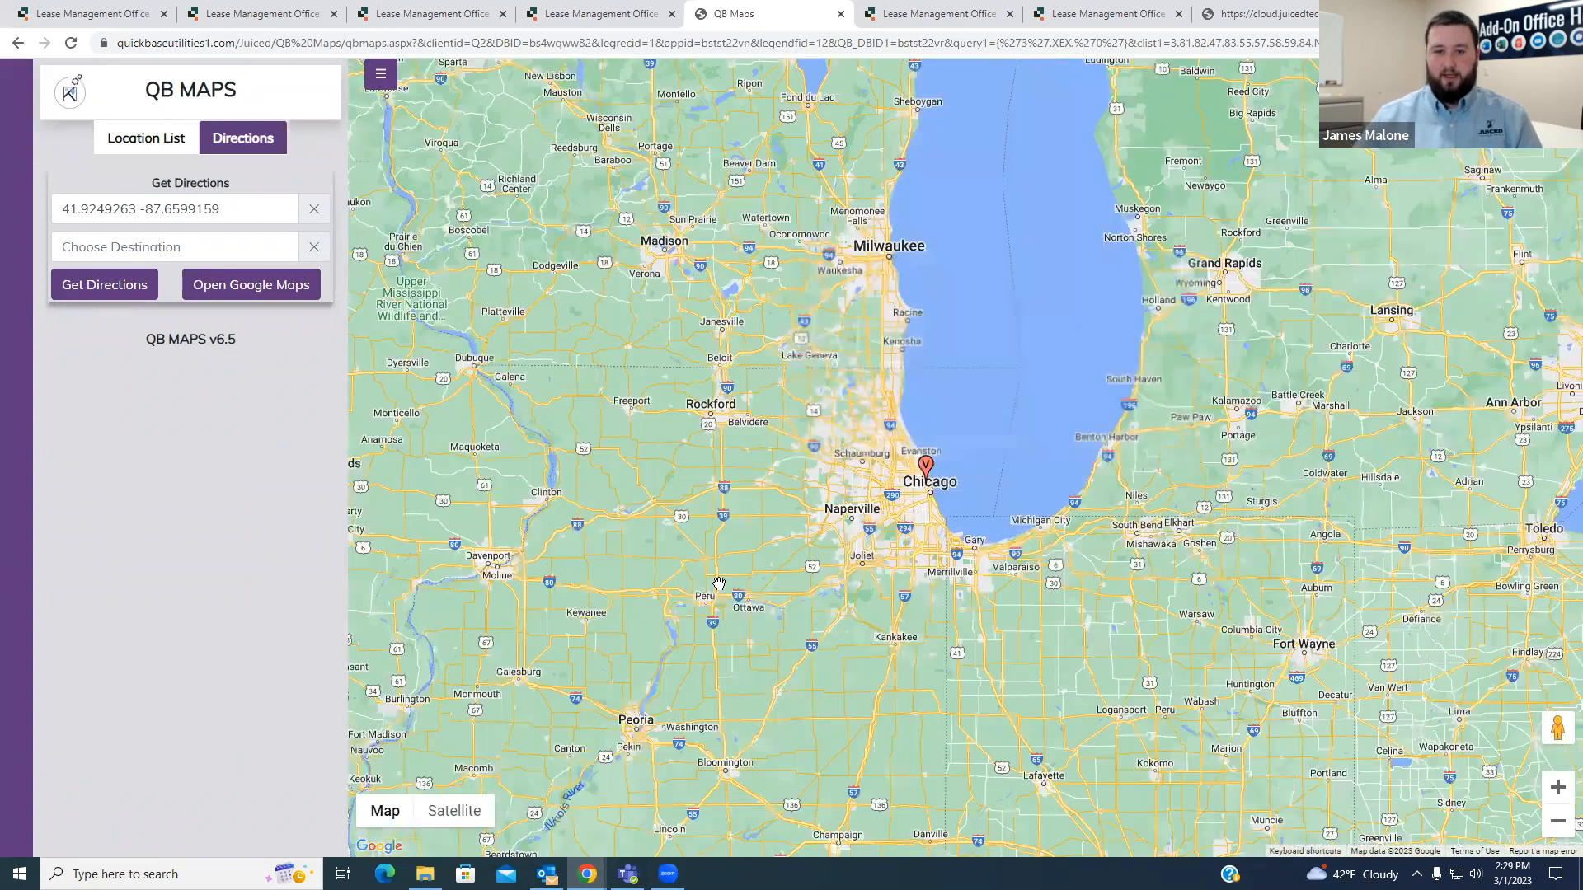
left_click_drag(719, 584, 779, 202)
left_click(582, 716)
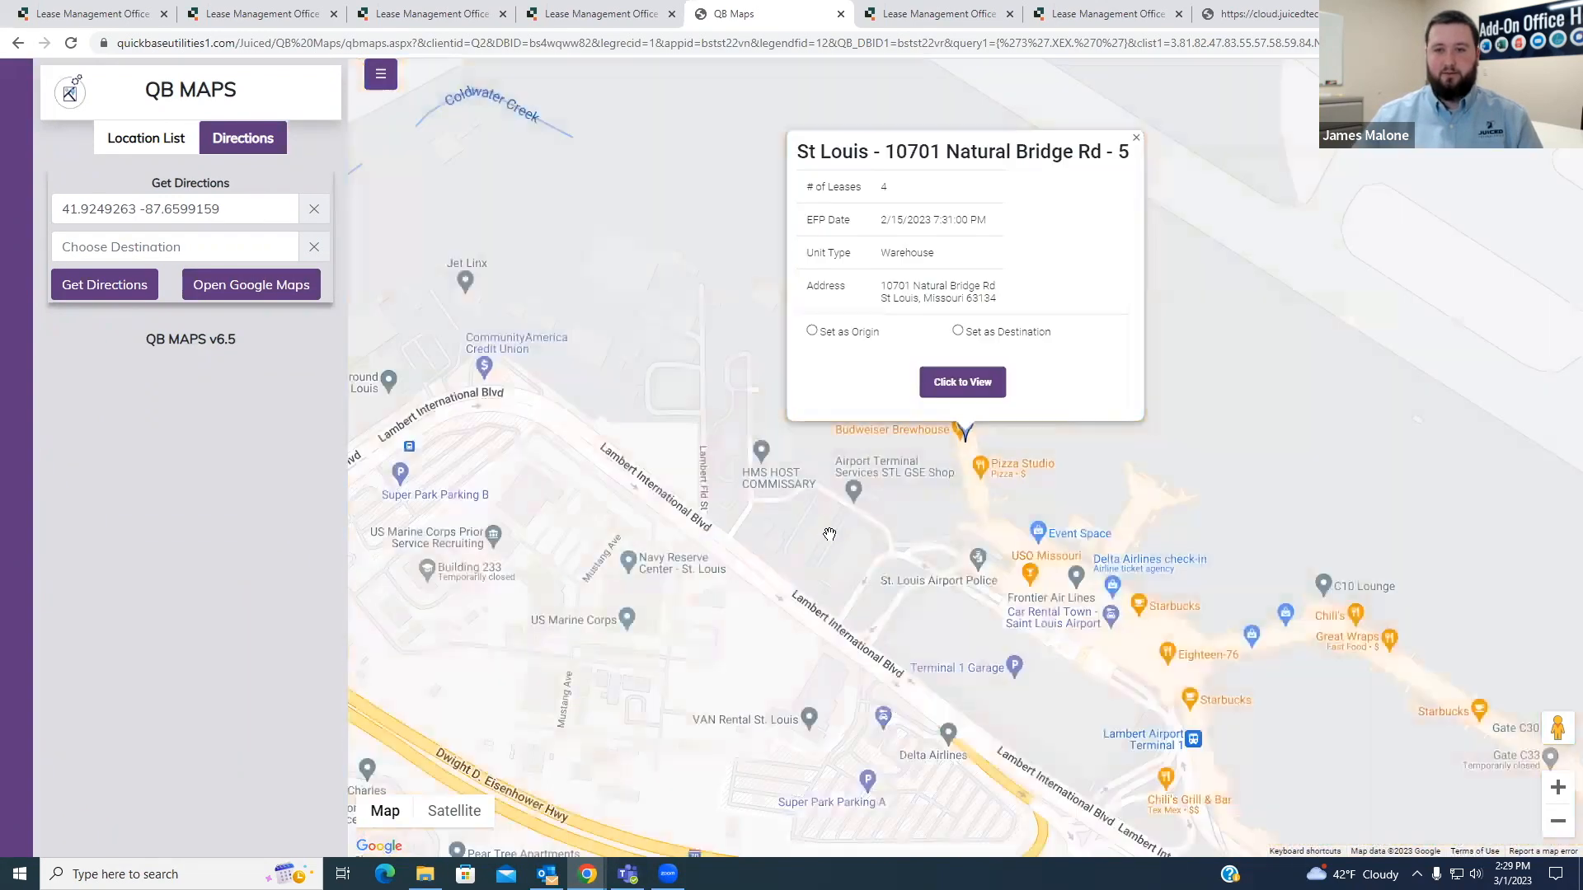
left_click(958, 331)
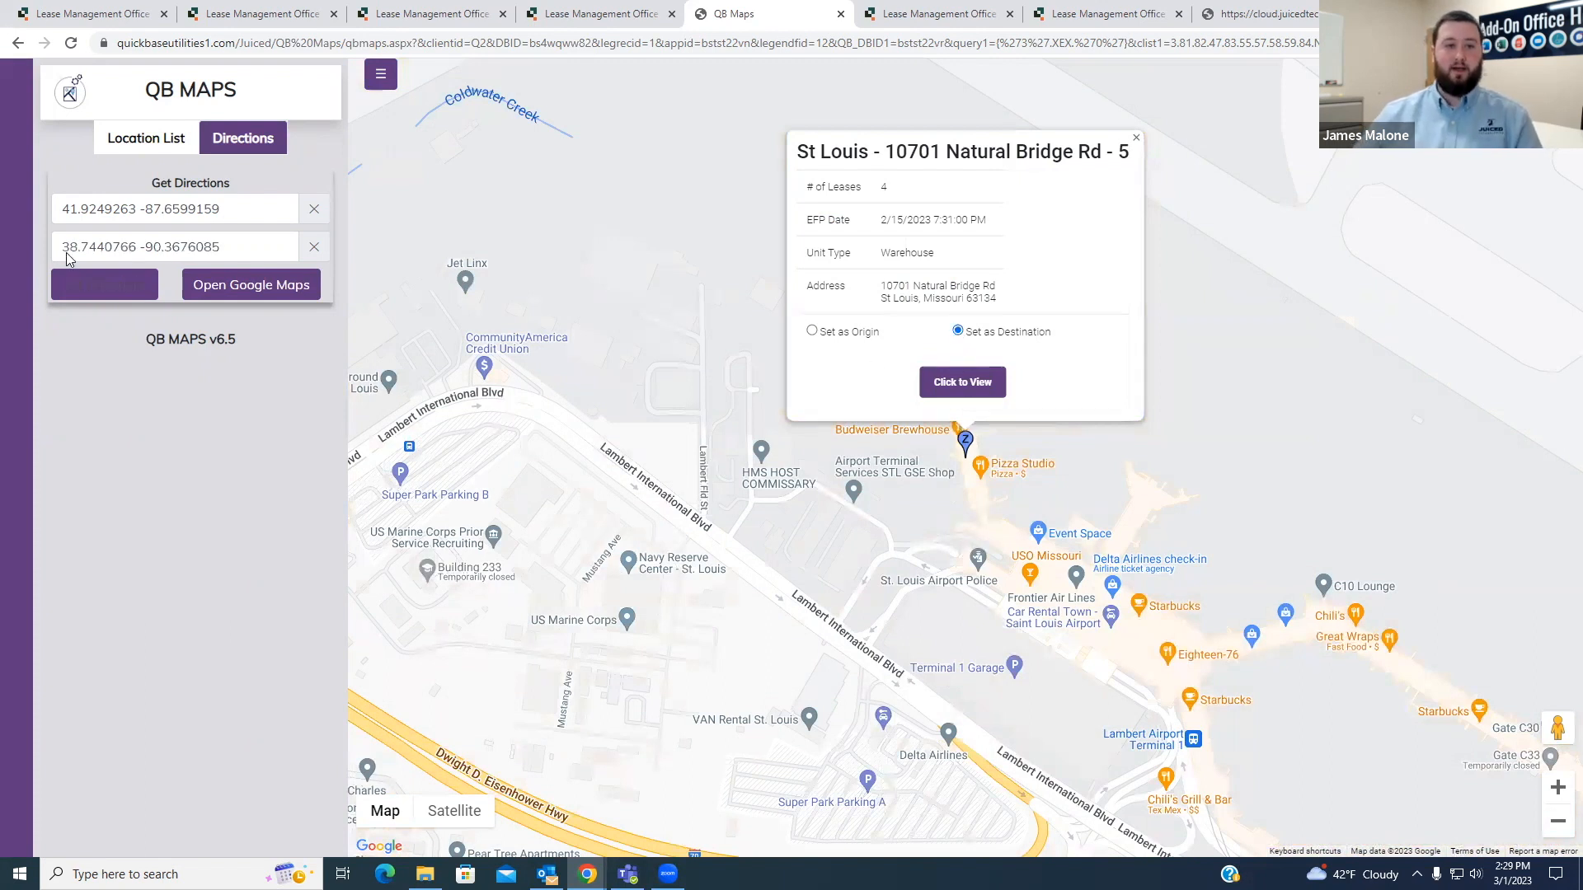
left_click(115, 289)
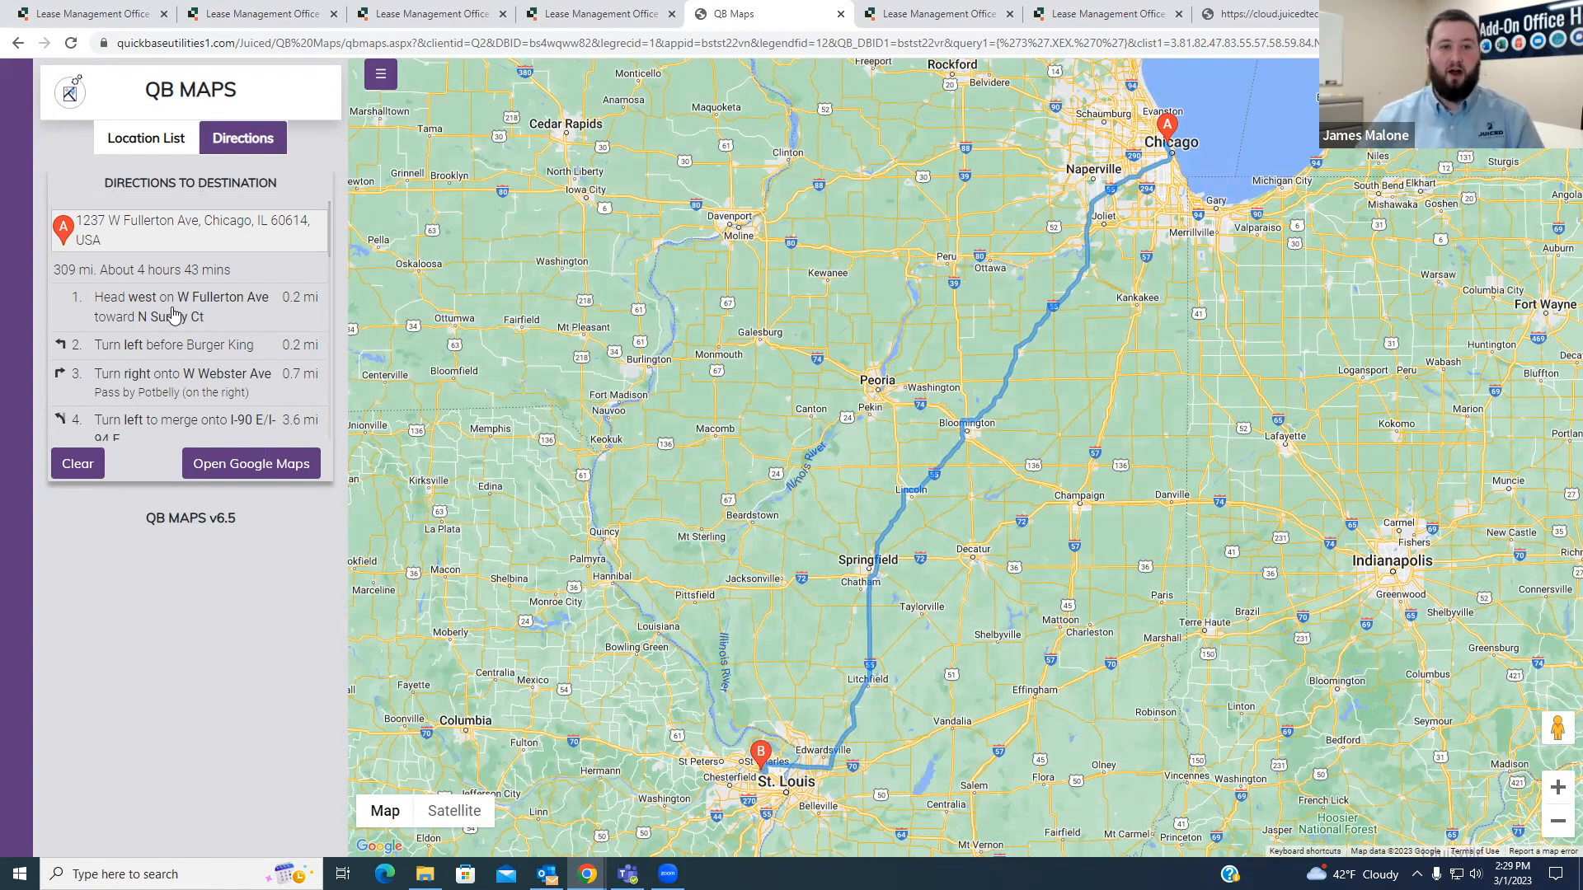
- Read through the Chicago to St Louis driving directions, highlighting the route's total distance and estimated travel time
scroll(165, 317, "down", 1)
scroll(161, 319, "down", 4)
scroll(201, 350, "up", 1)
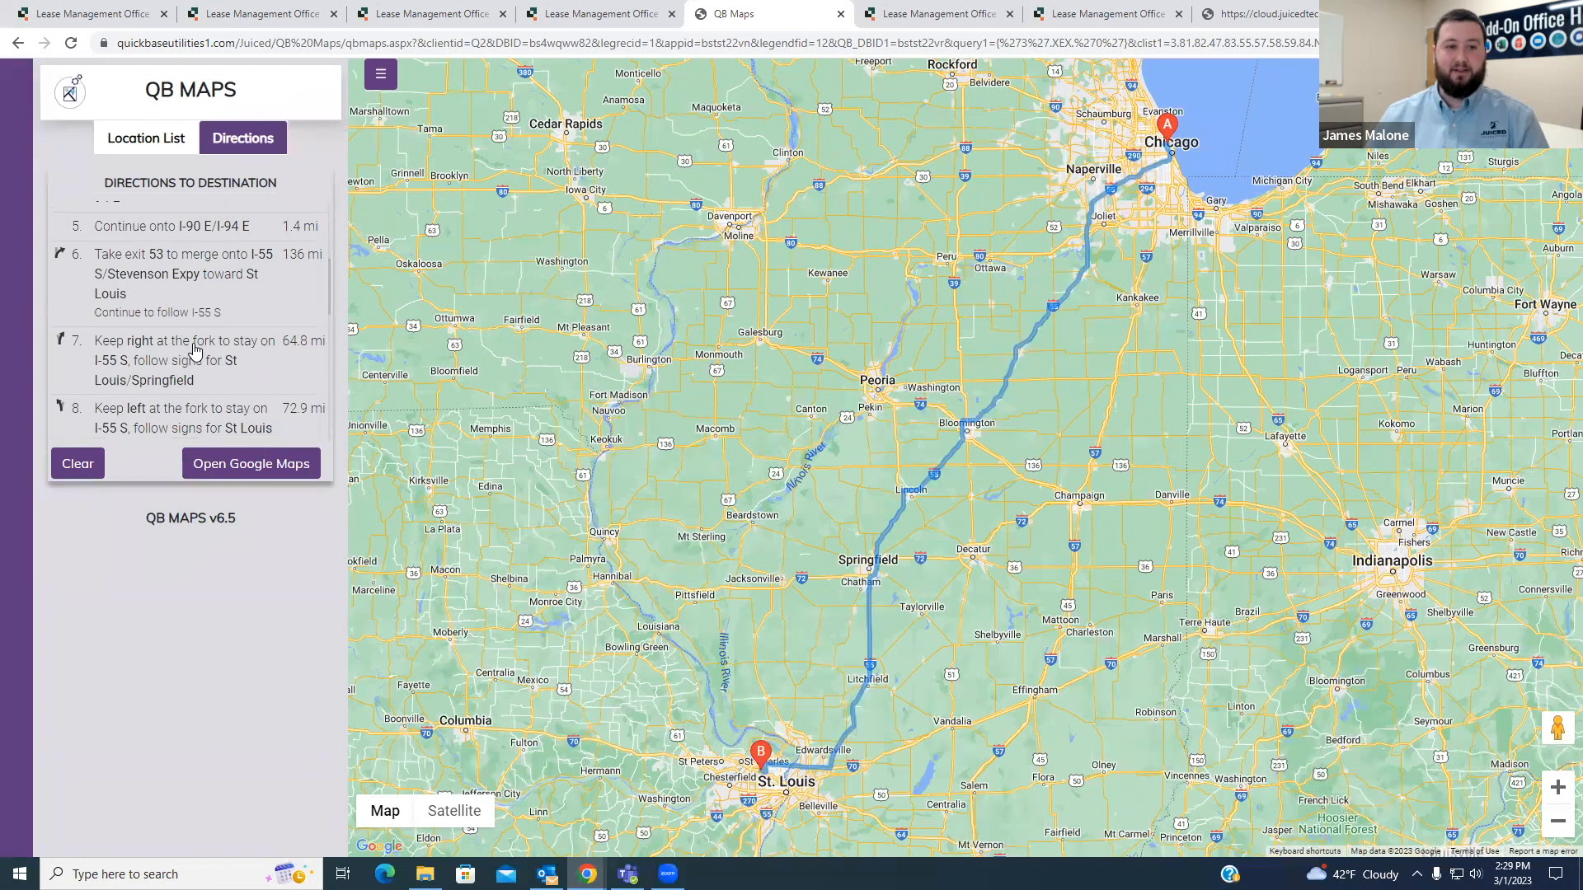
scroll(194, 351, "up", 4)
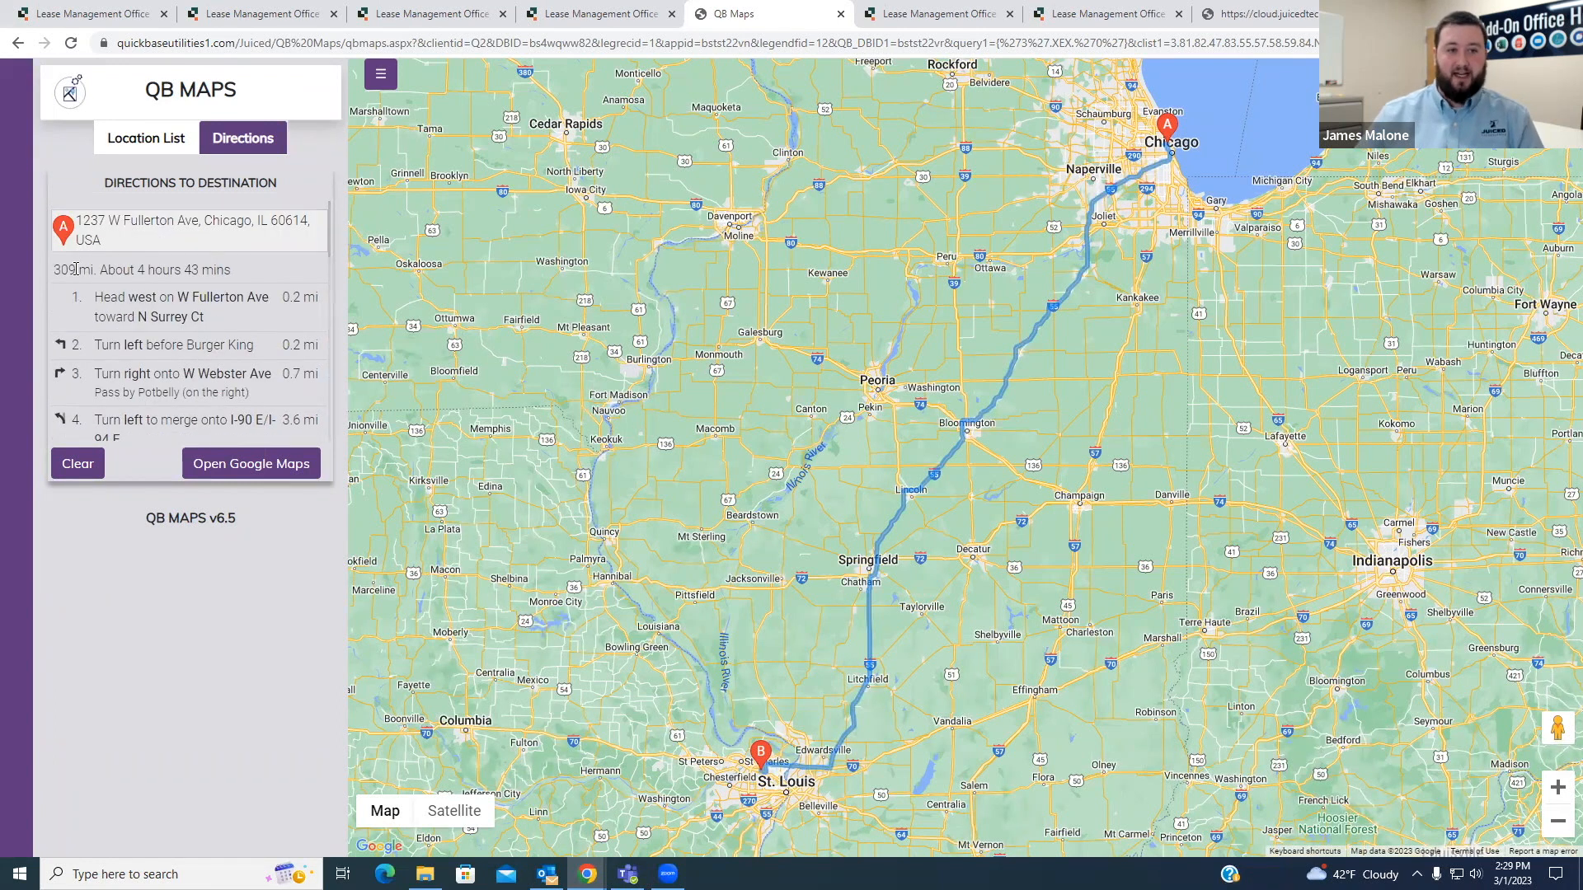
left_click_drag(55, 268, 230, 272)
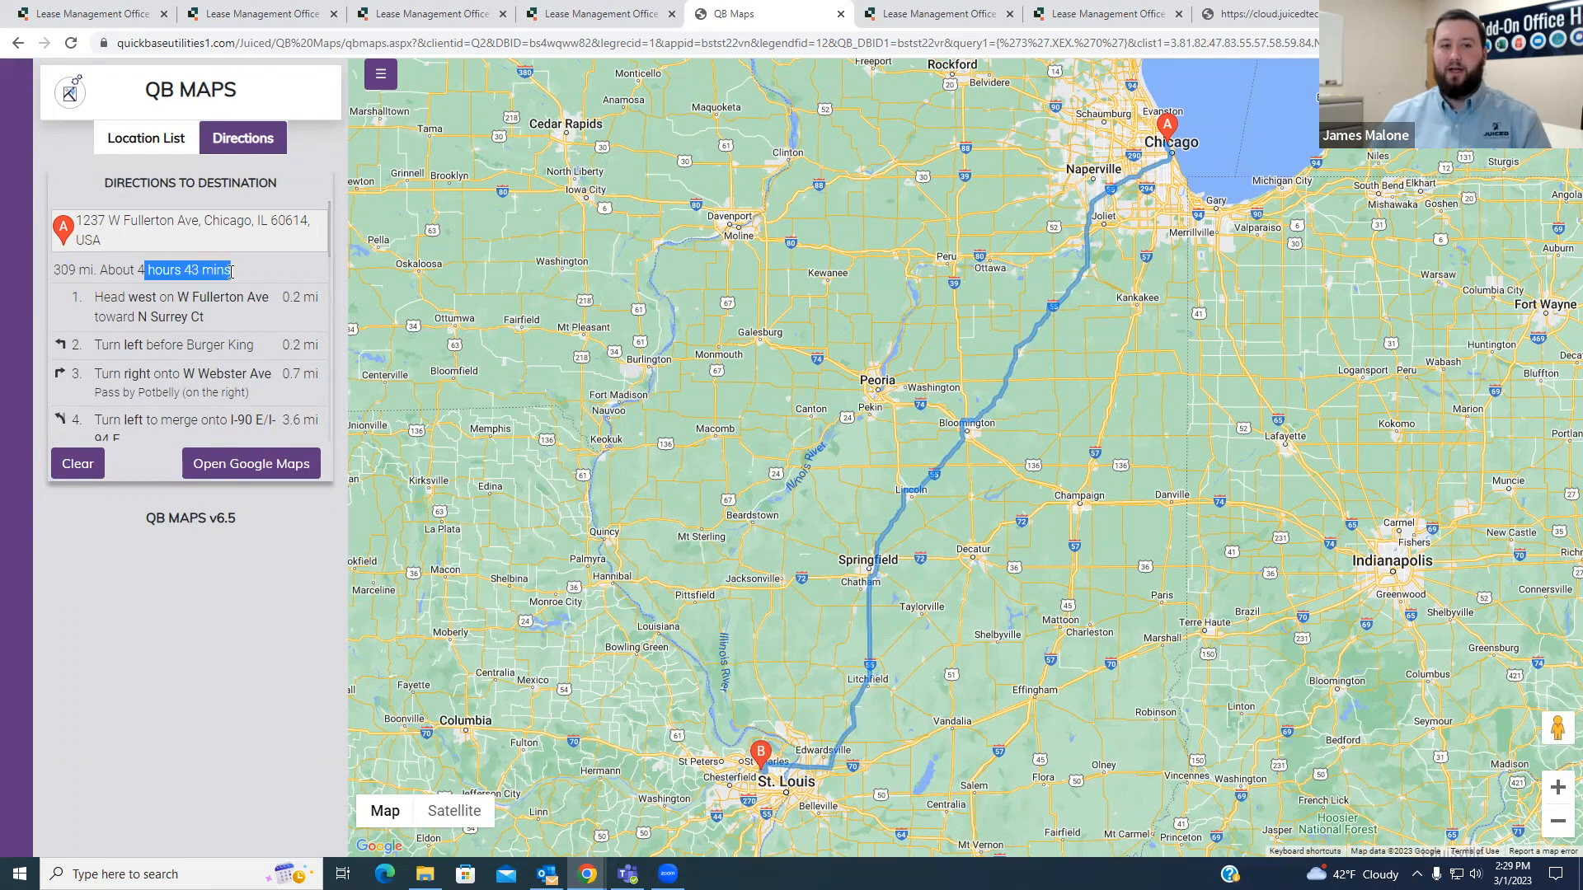
left_click(250, 279)
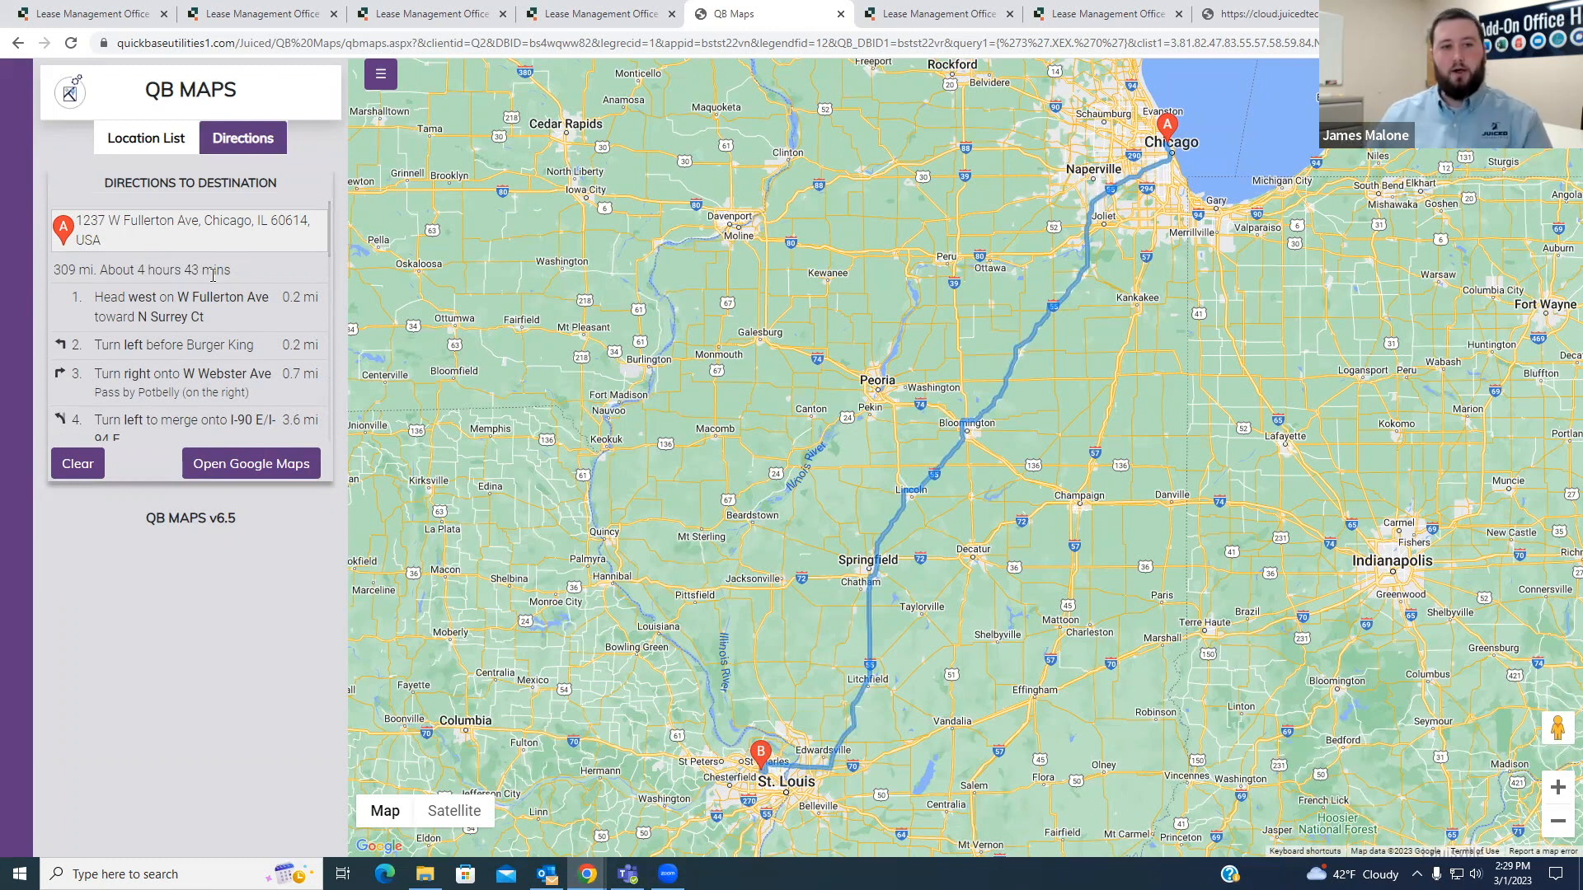
left_click_drag(56, 273, 75, 273)
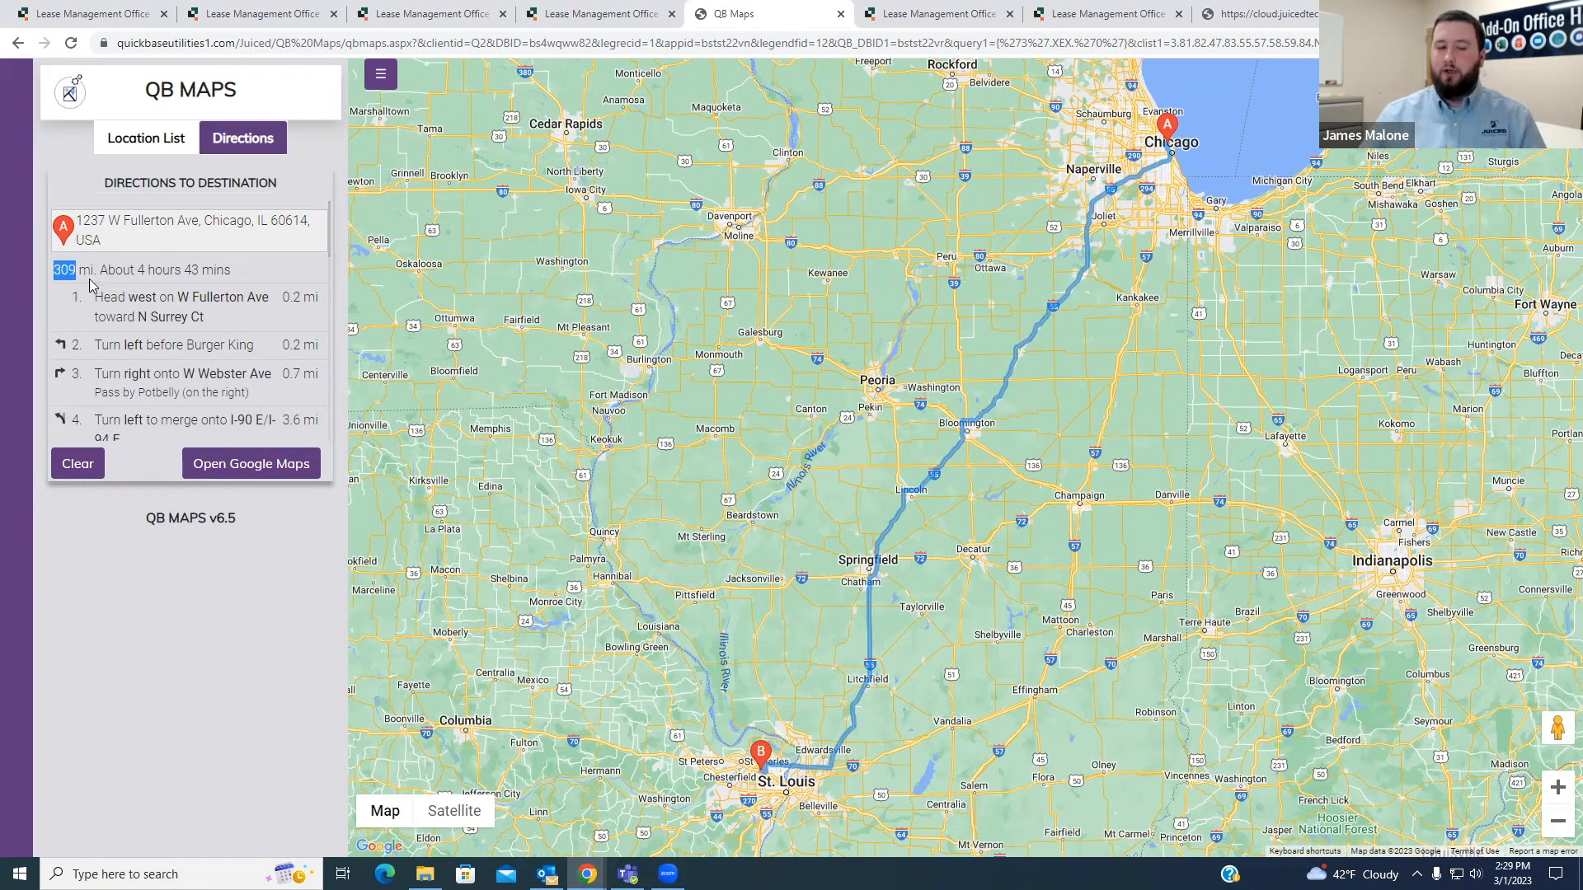
left_click(86, 271)
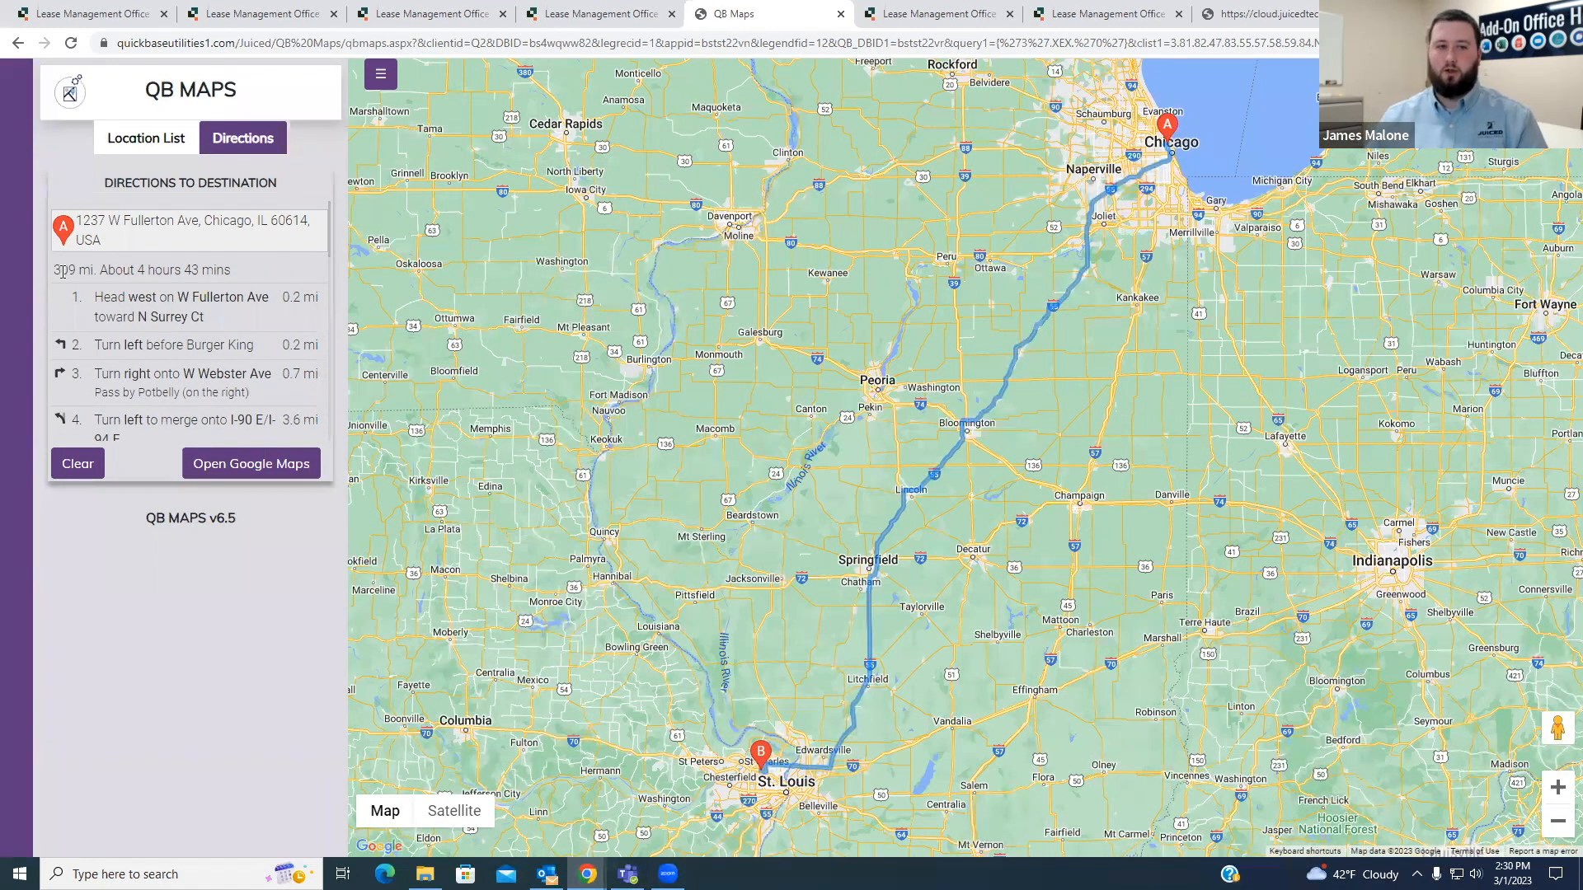
left_click_drag(75, 271, 57, 271)
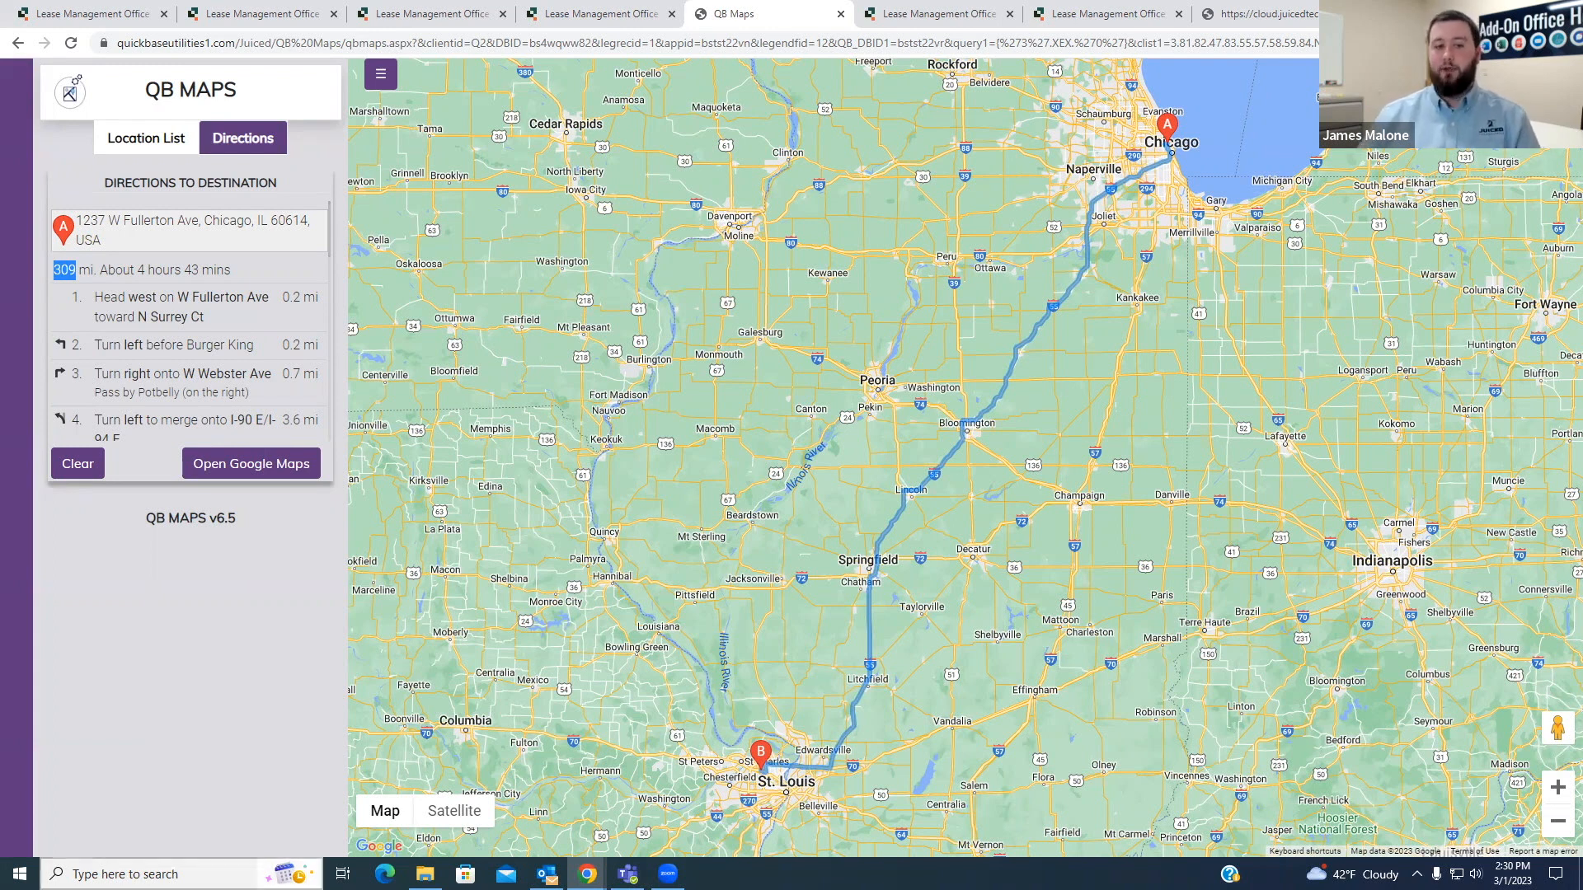
left_click(256, 539)
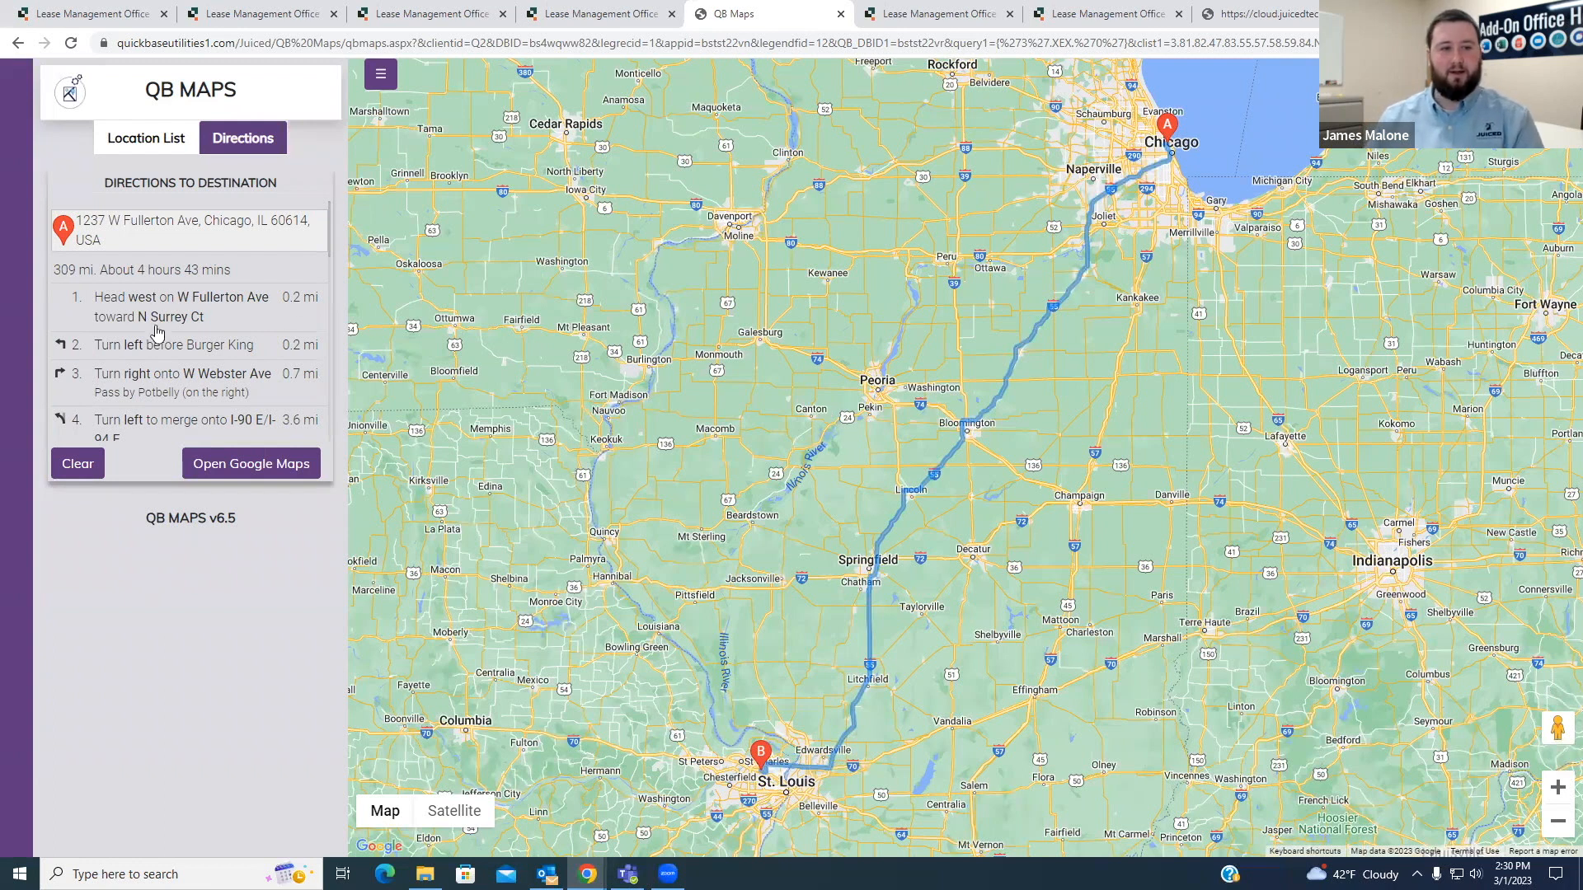
- Review the remaining direction steps down to the St Louis destination and open the route in Google Maps
scroll(157, 354, "down", 2)
scroll(157, 360, "down", 5)
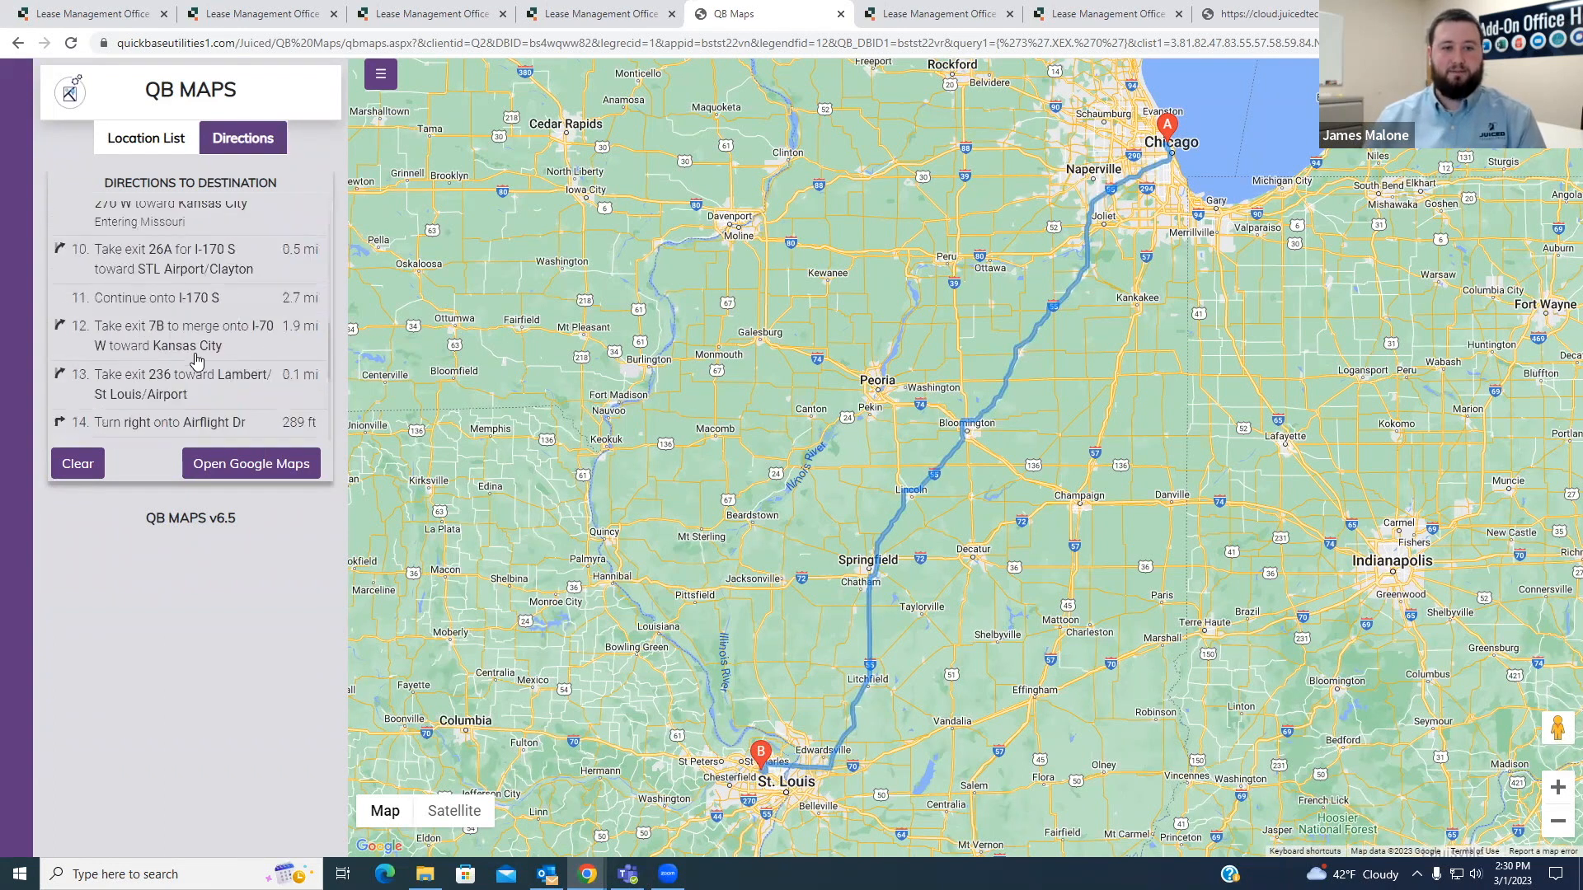
scroll(187, 353, "down", 2)
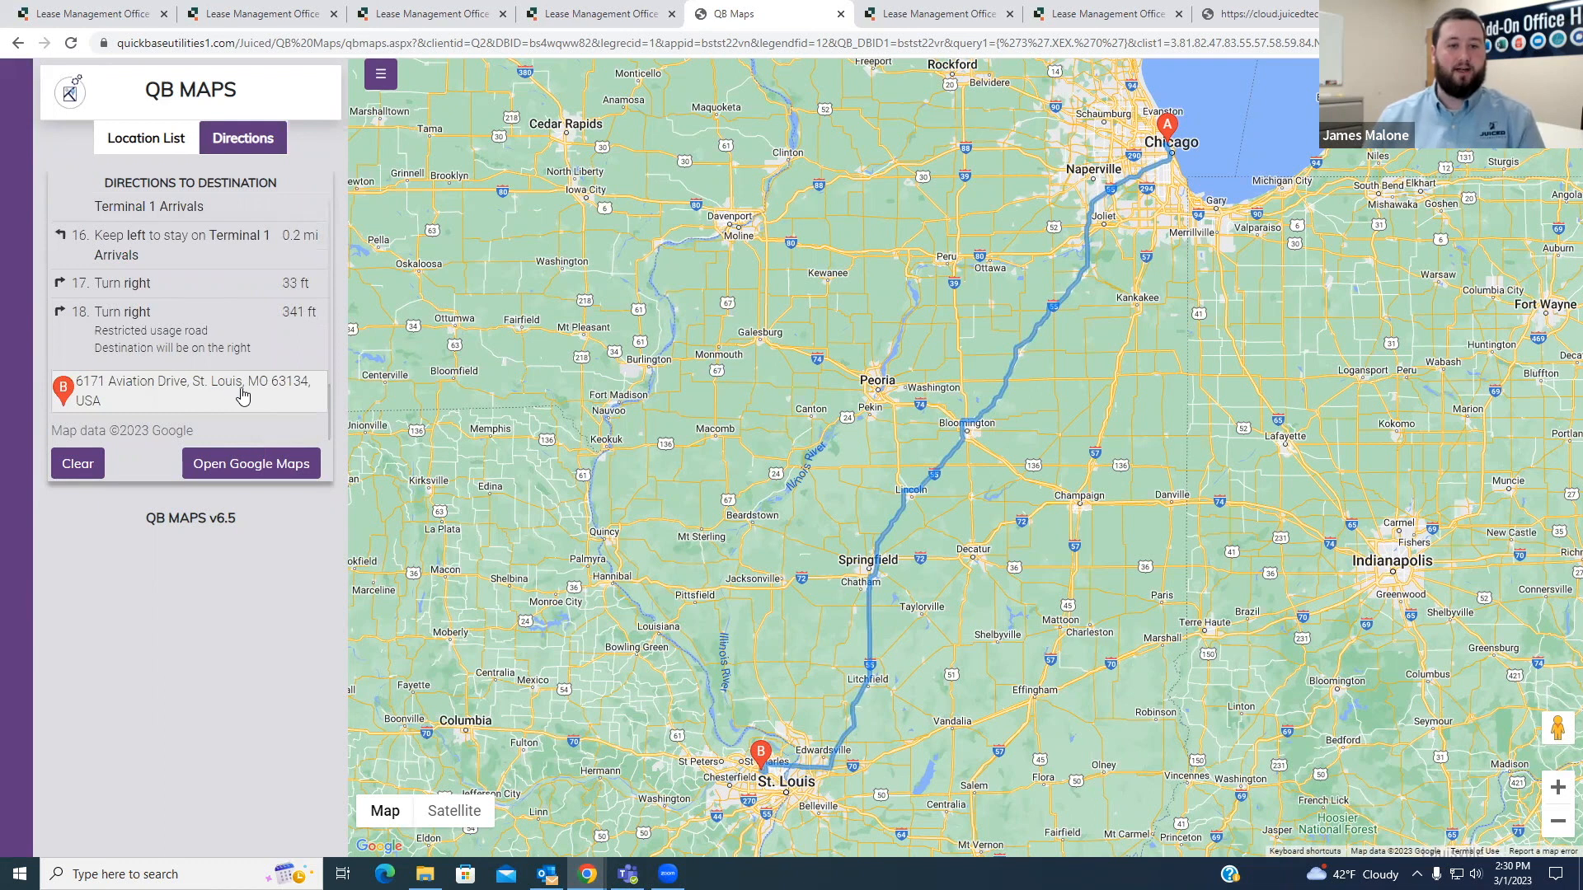
left_click(268, 473)
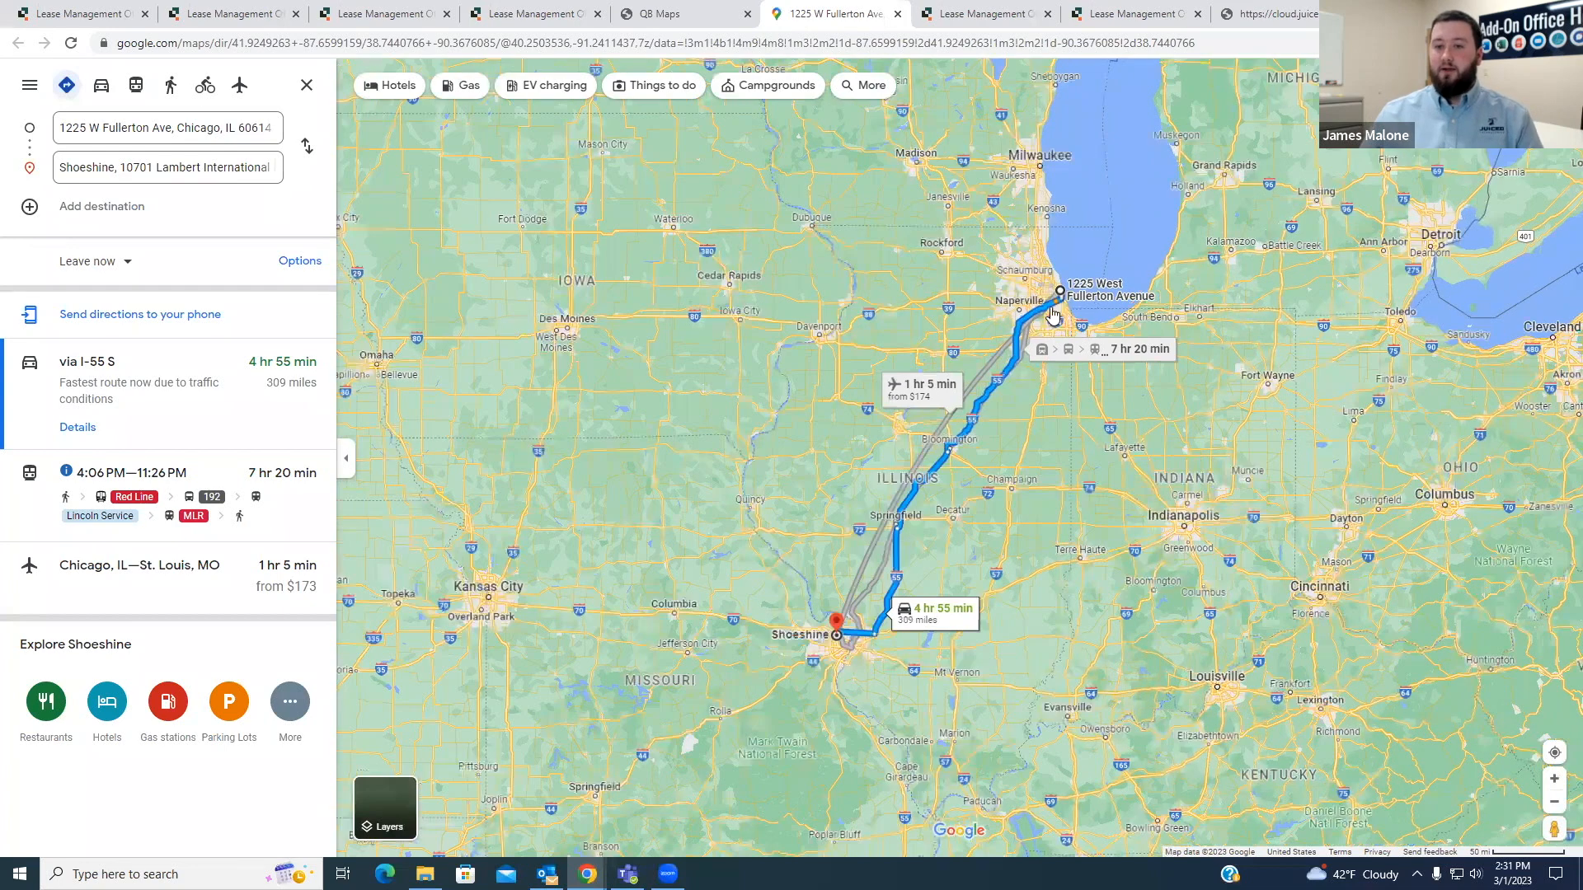
- Examine the traffic along the Chicago end of the route in Google Maps
scroll(1056, 302, "up", 5)
scroll(1063, 259, "up", 3)
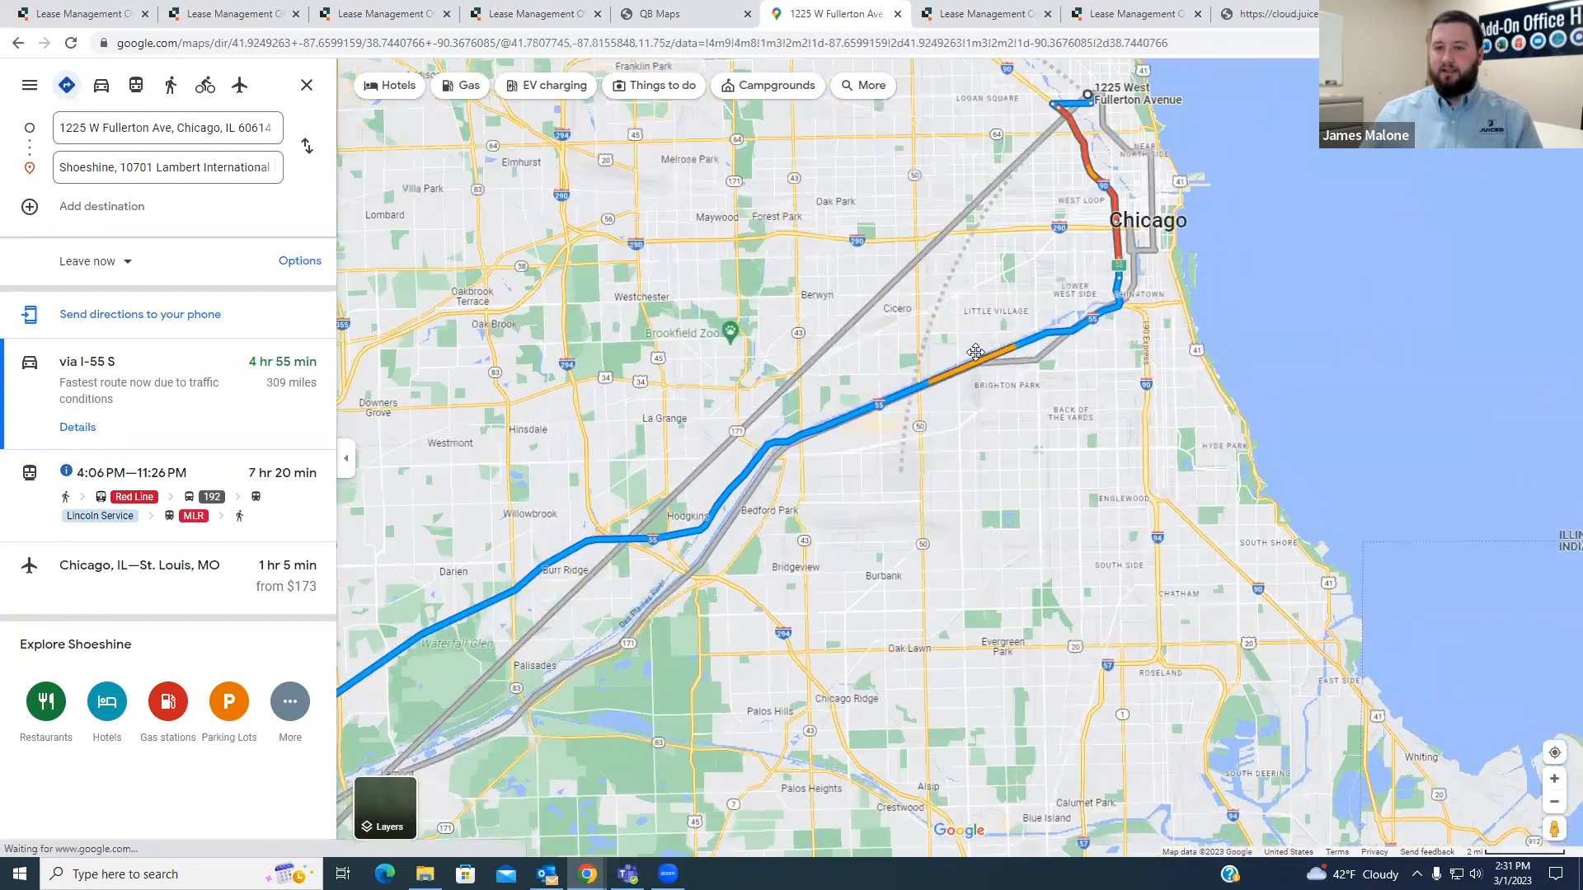
scroll(1038, 371, "up", 1)
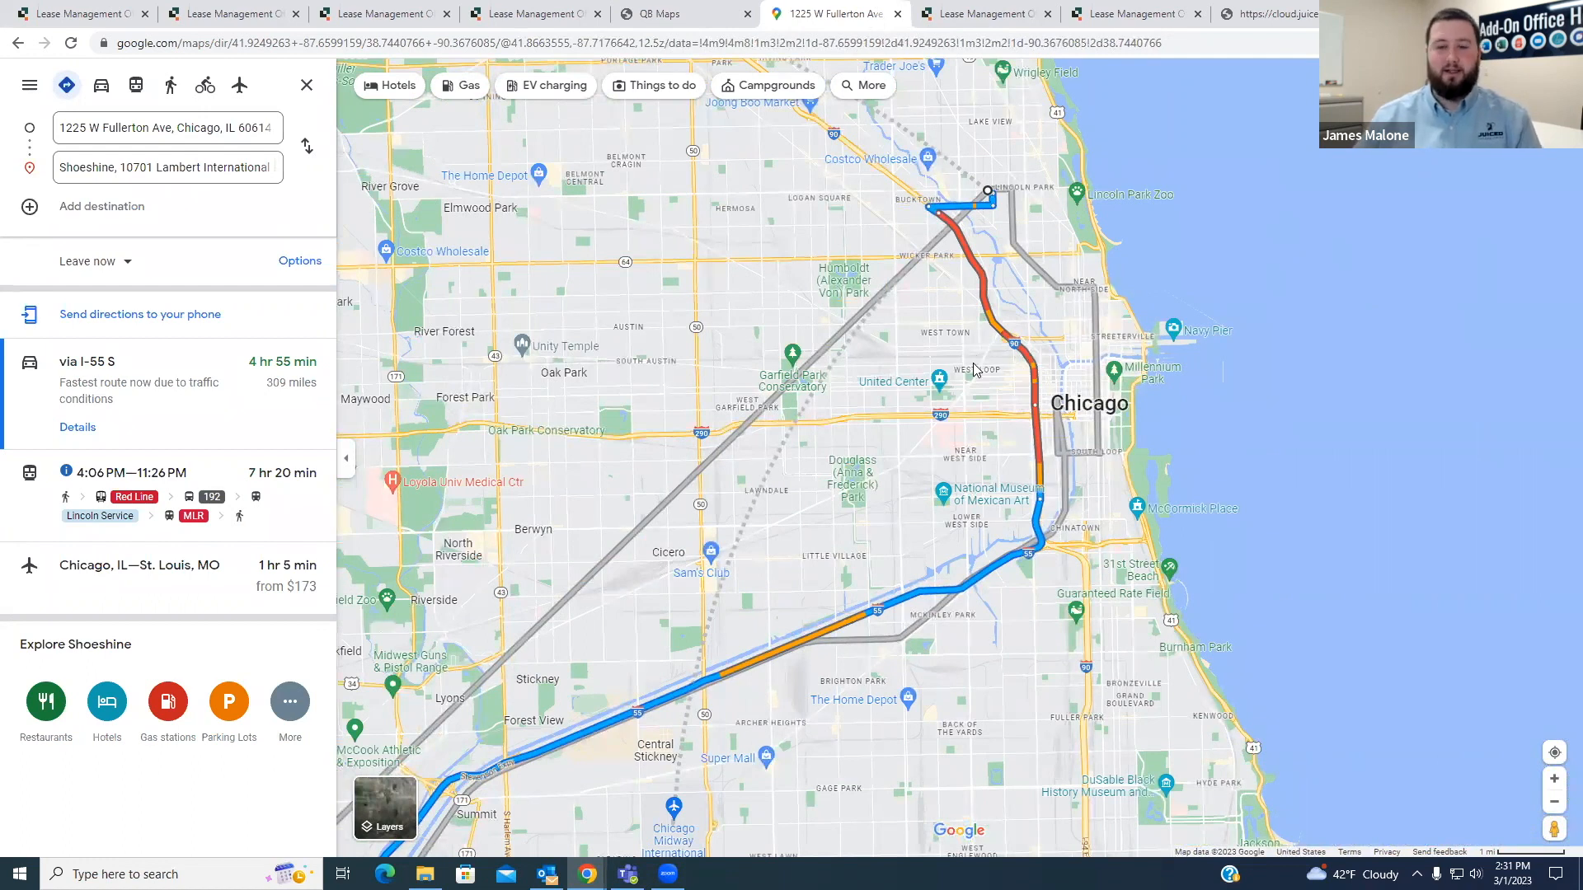
- Examine the same Chicago stretch of the route in QB Maps and compare it with the Google Maps version
left_click(628, 16)
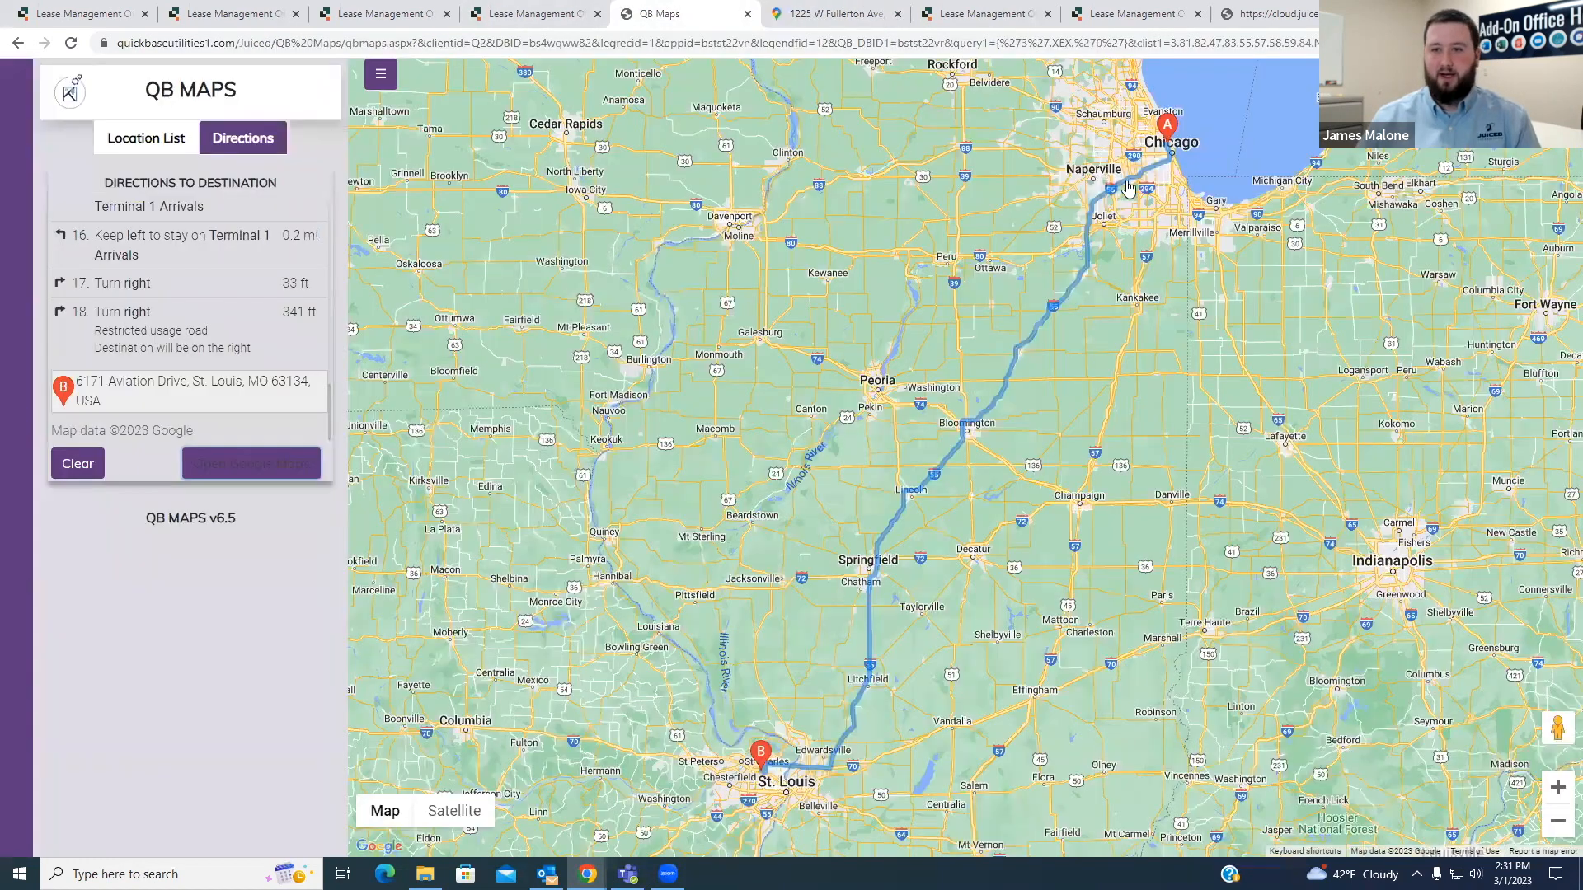
scroll(1154, 136, "up", 3)
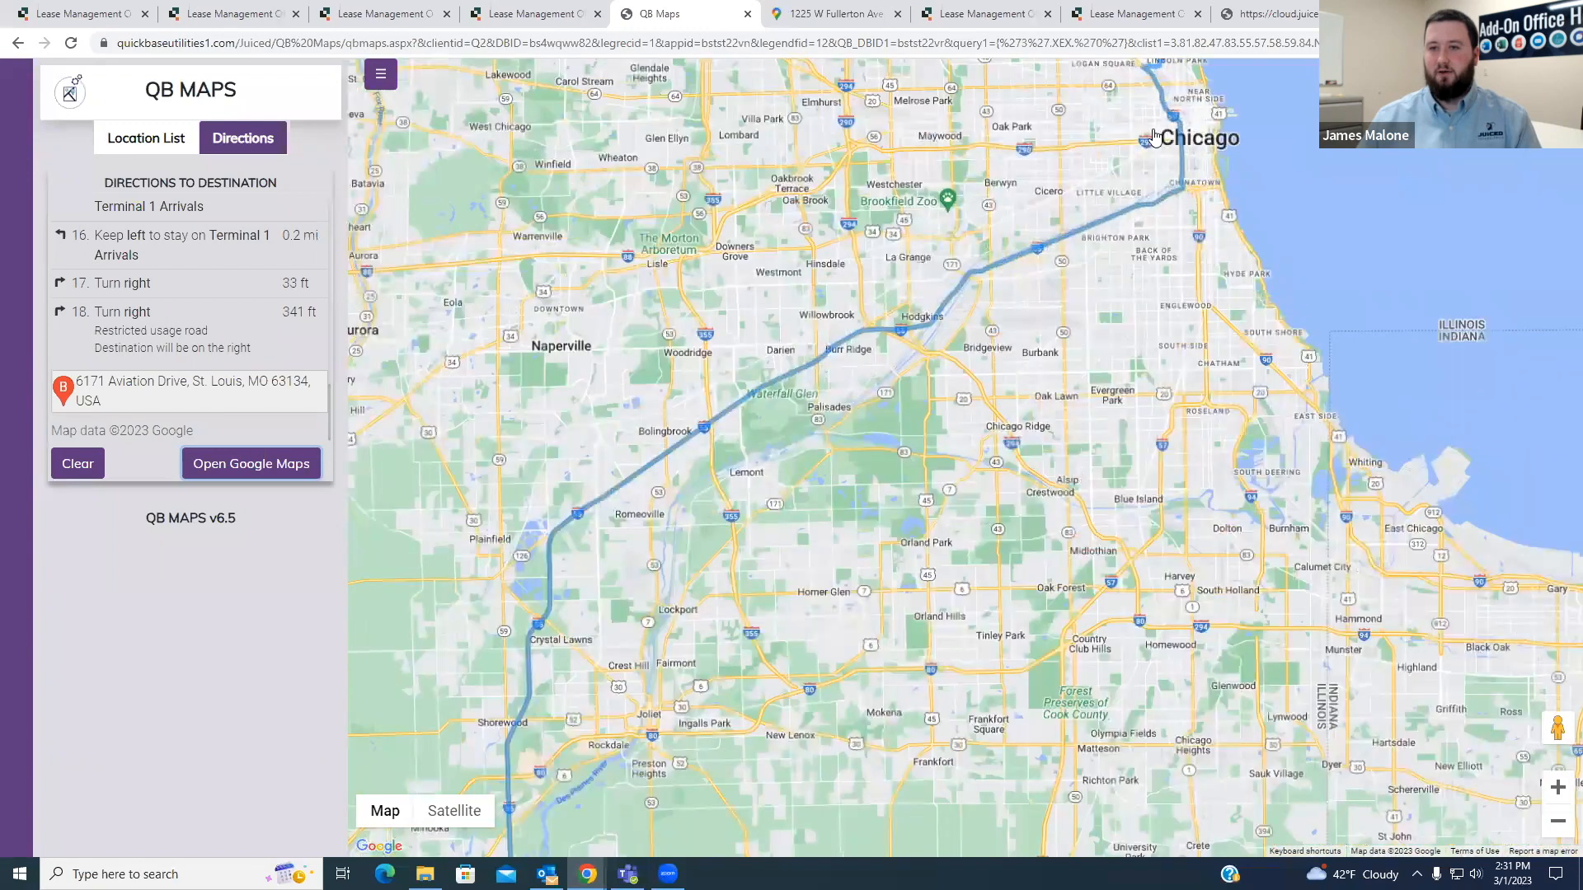
scroll(1154, 136, "up", 1)
left_click_drag(1154, 137, 968, 358)
scroll(969, 358, "up", 1)
left_click_drag(526, 140, 478, 174)
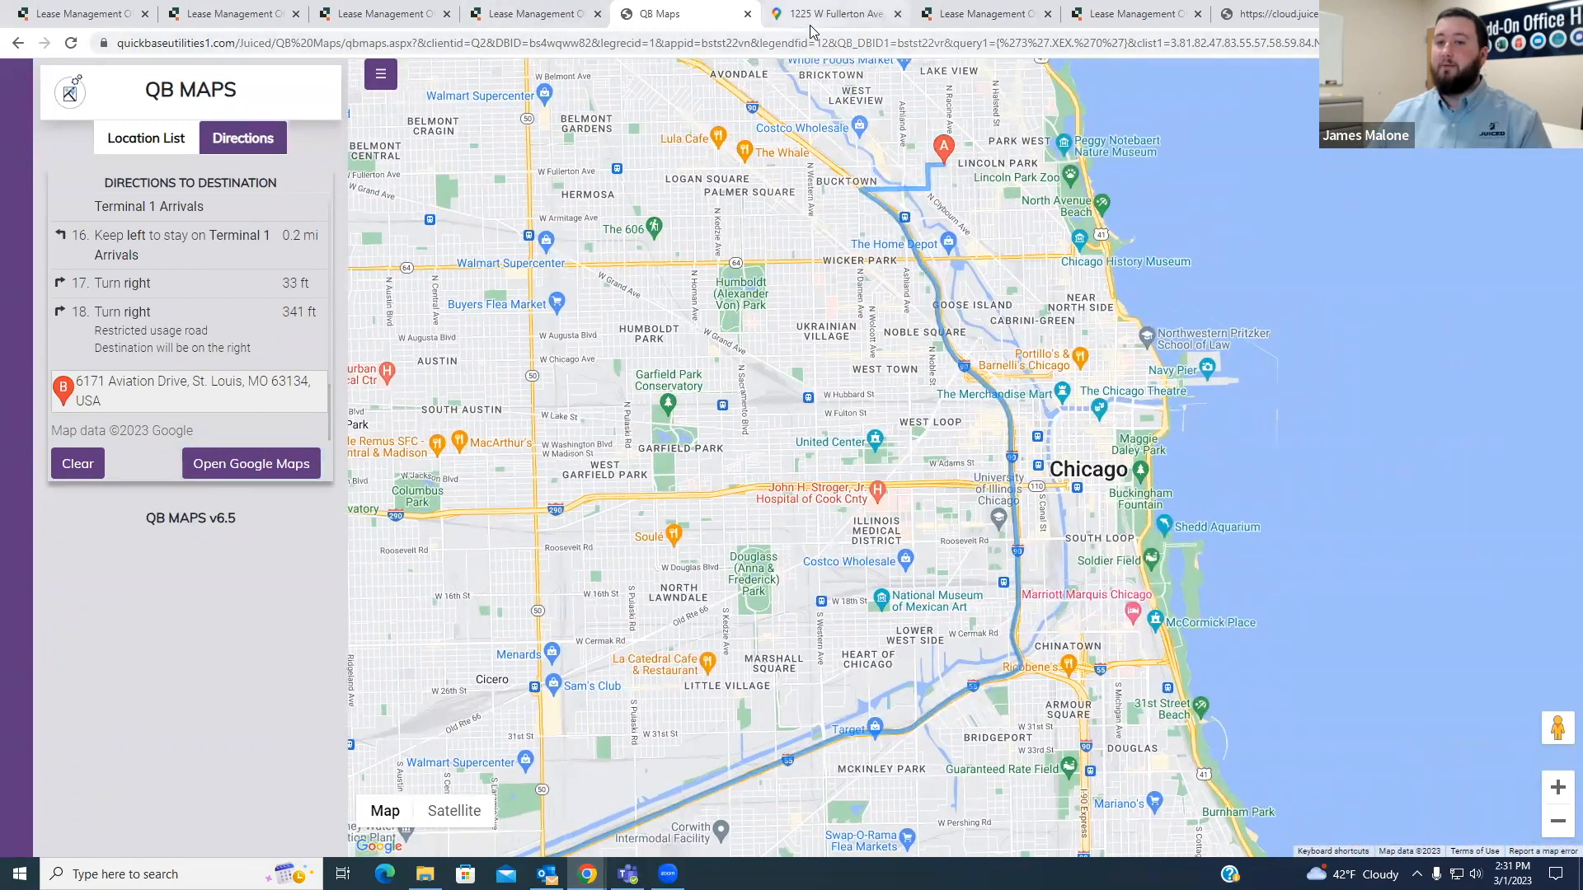
left_click(810, 25)
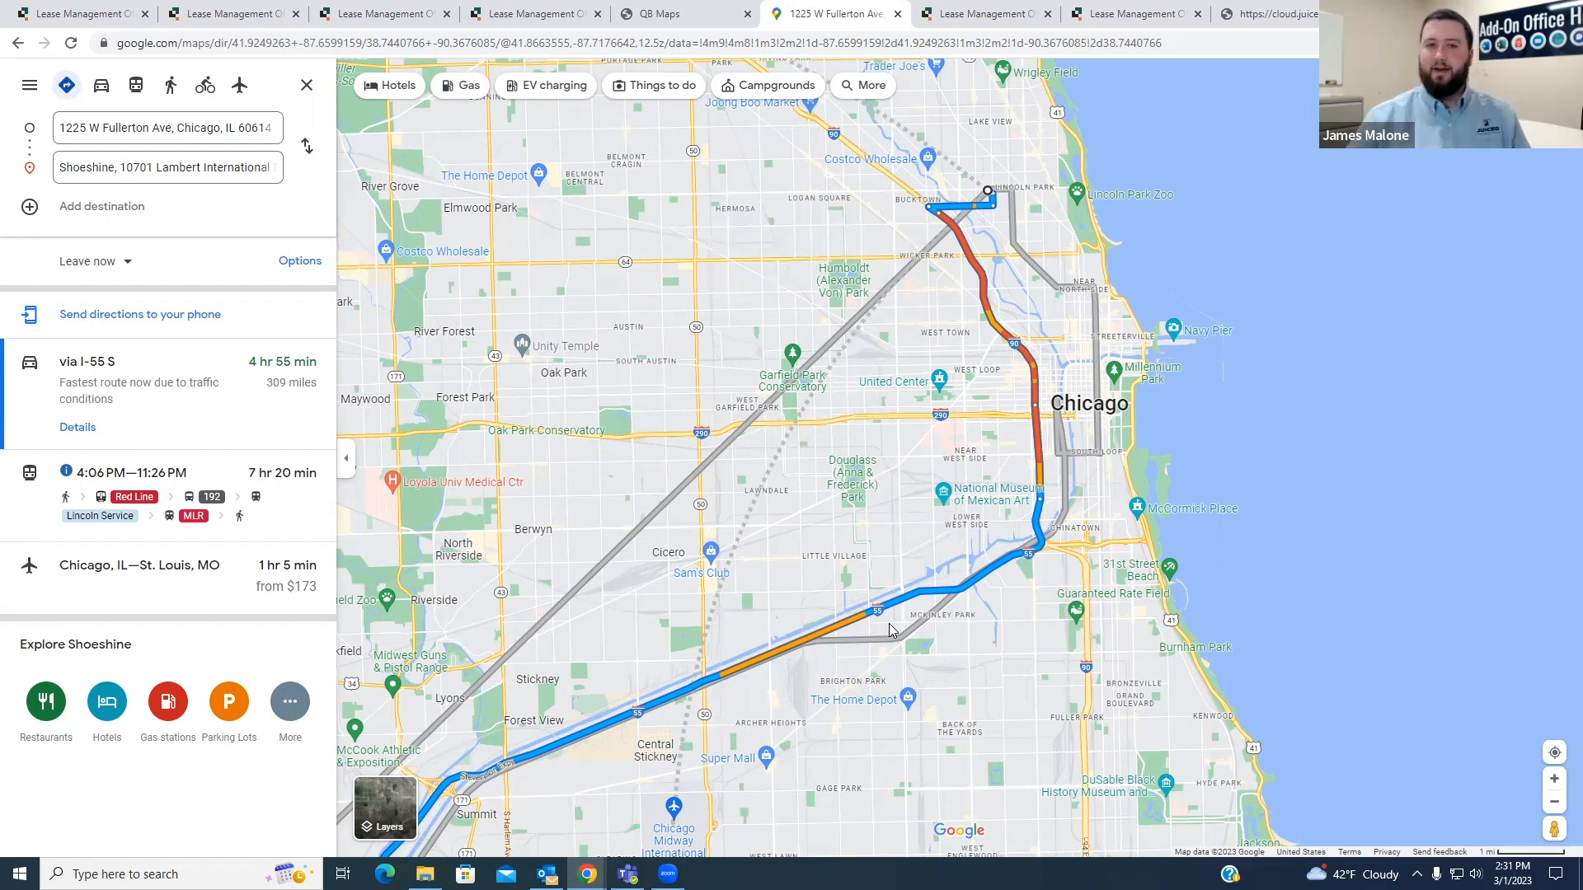
- View the whole Chicago to St Louis route in QB Maps, and switch back to the Google Maps route
left_click(631, 15)
scroll(862, 450, "down", 2)
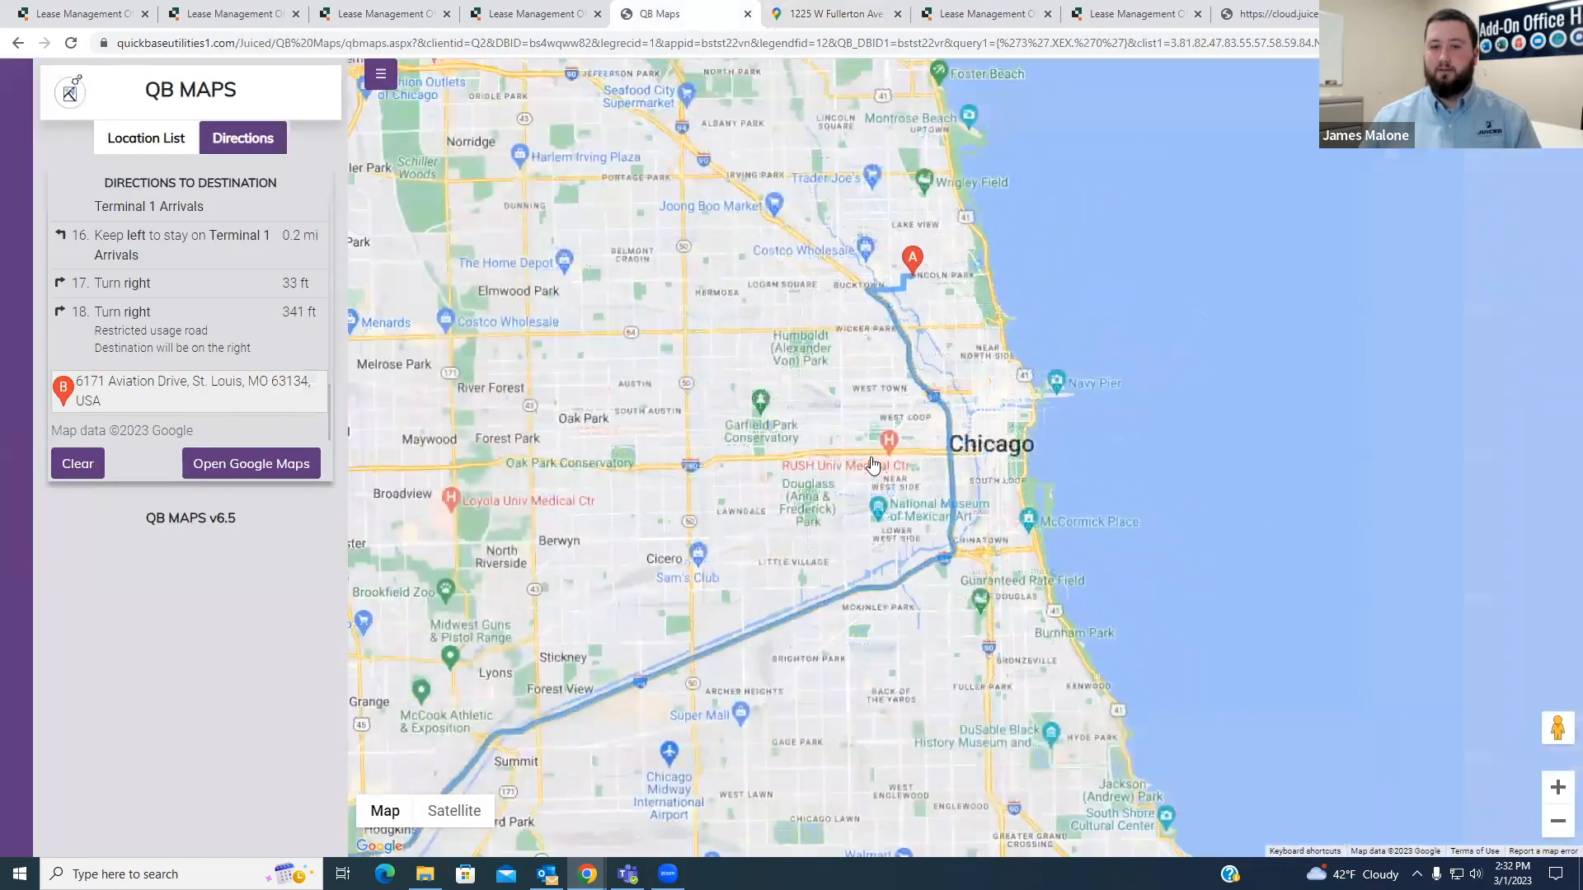
scroll(822, 513, "down", 1)
left_click_drag(822, 512, 995, 315)
scroll(945, 445, "down", 1)
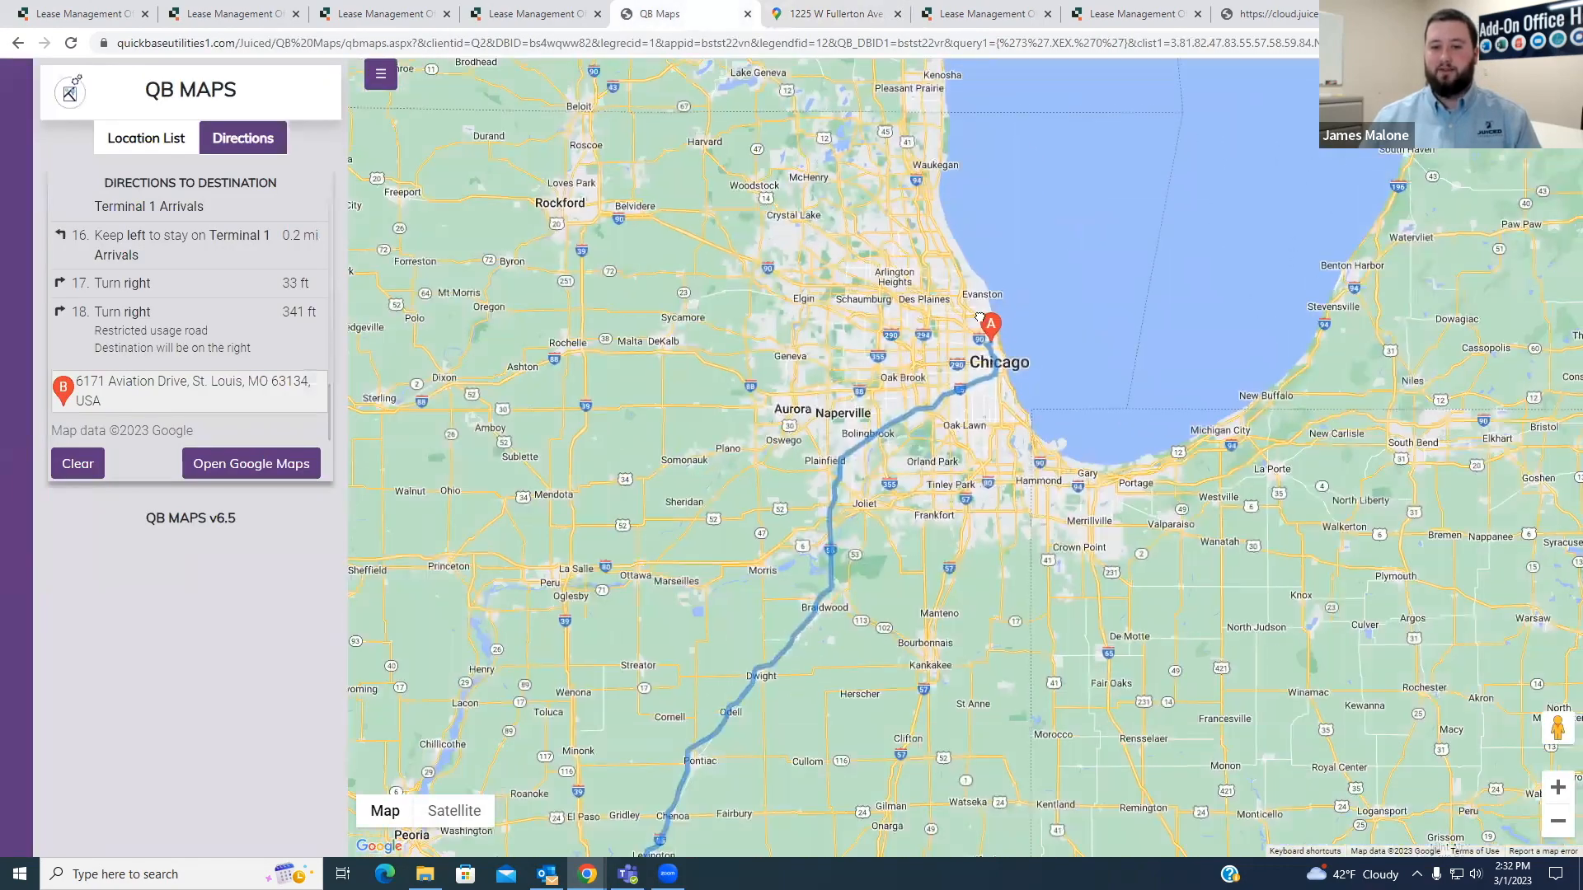
left_click_drag(942, 472, 1019, 266)
scroll(1023, 260, "down", 1)
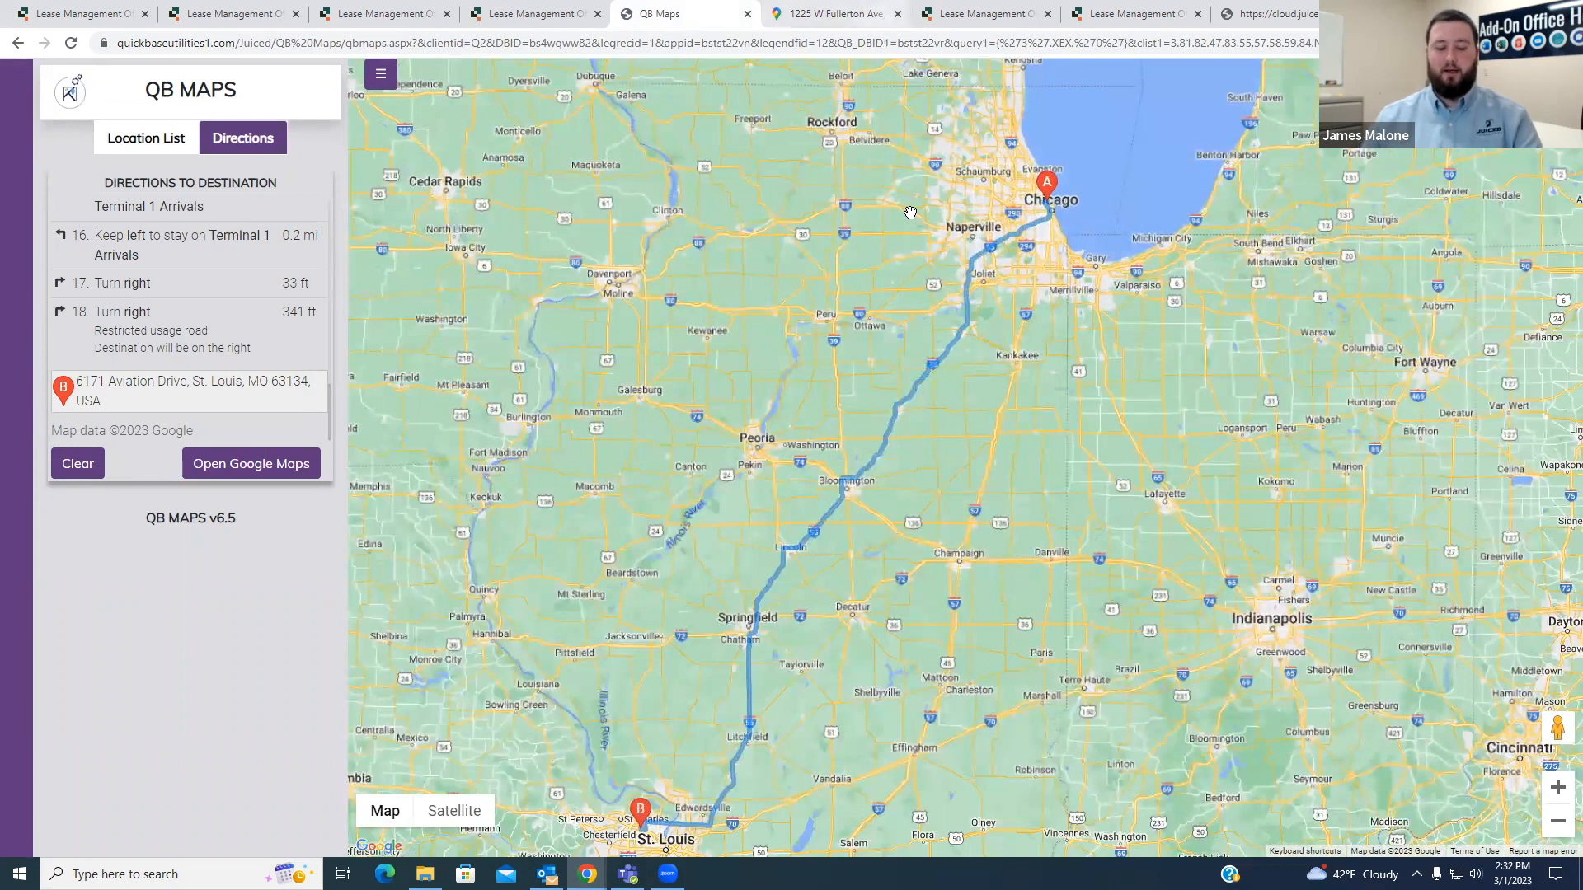
key("ctrl+Tab")
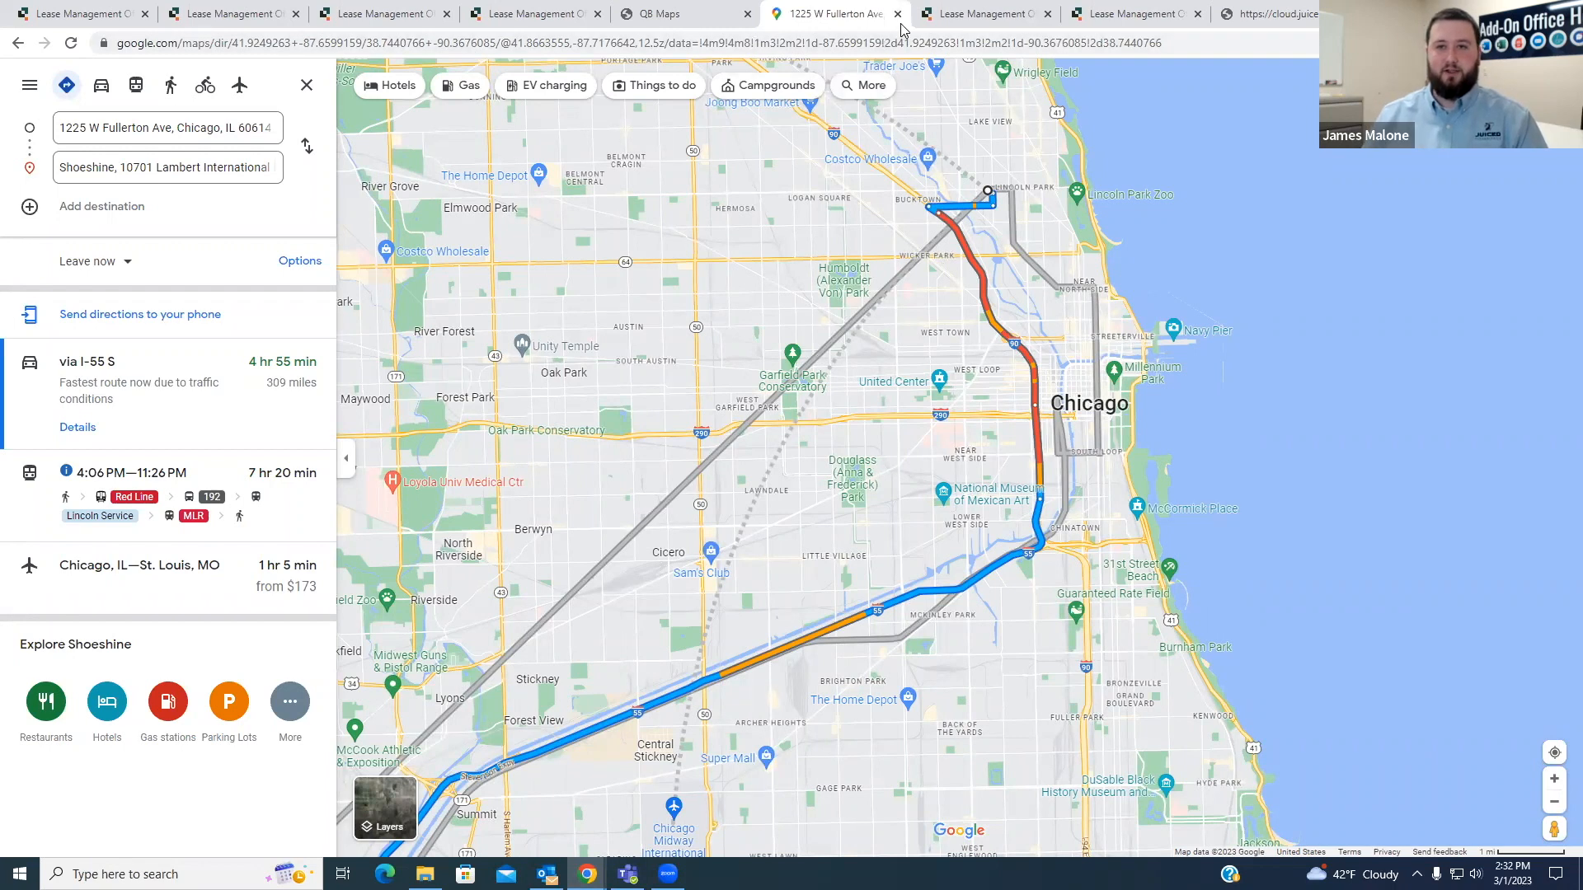
- Return to QB Maps, clear the Chicago to St Louis directions, and show the empty Directions form
left_click(729, 23)
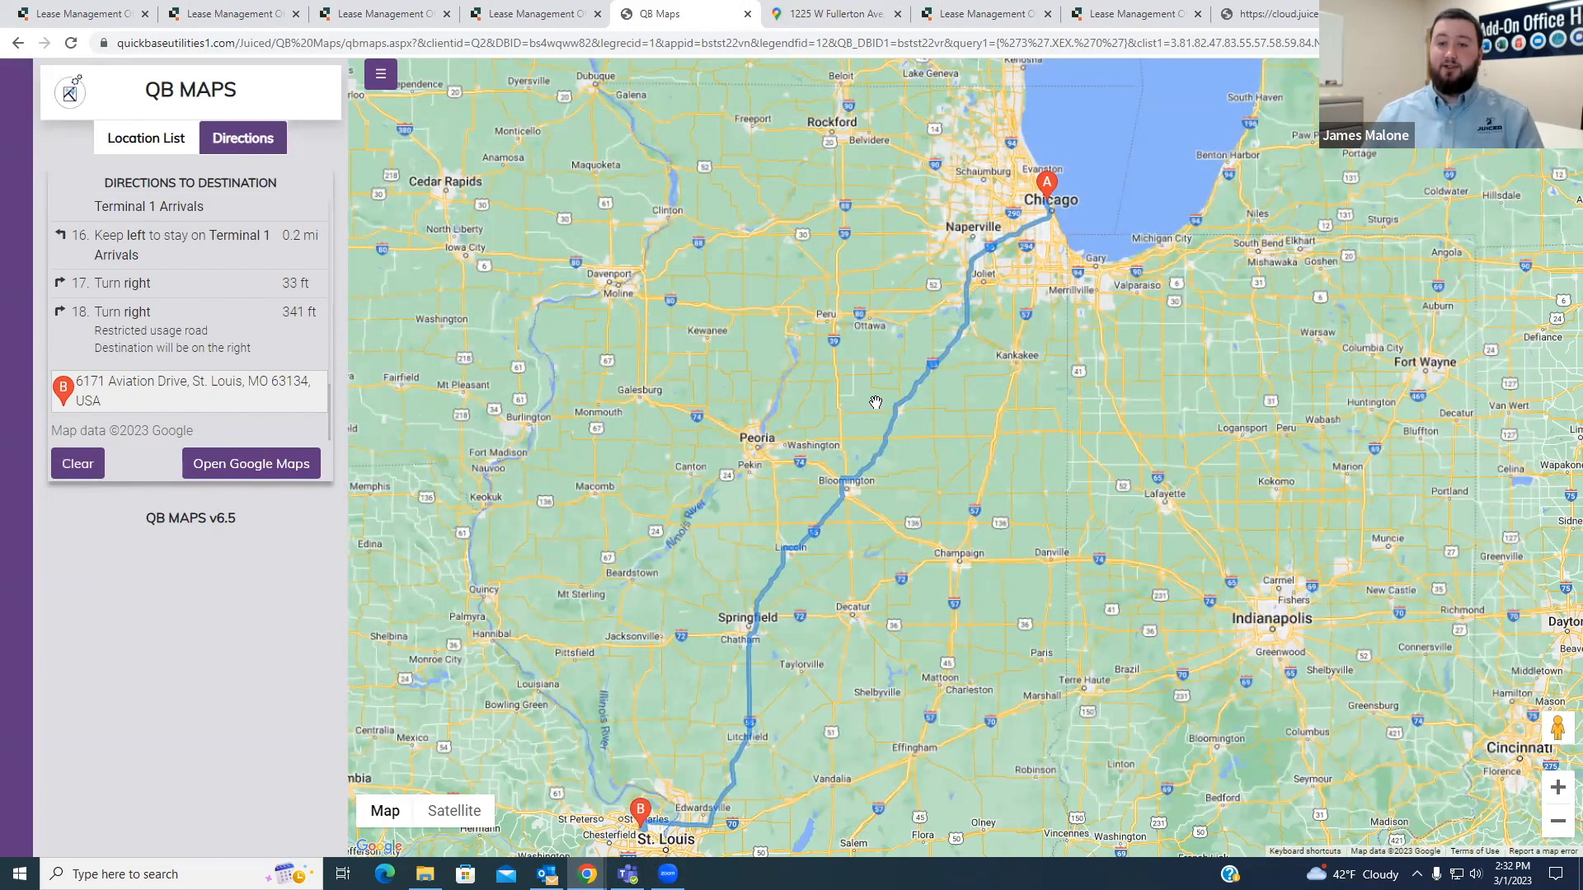
left_click(71, 474)
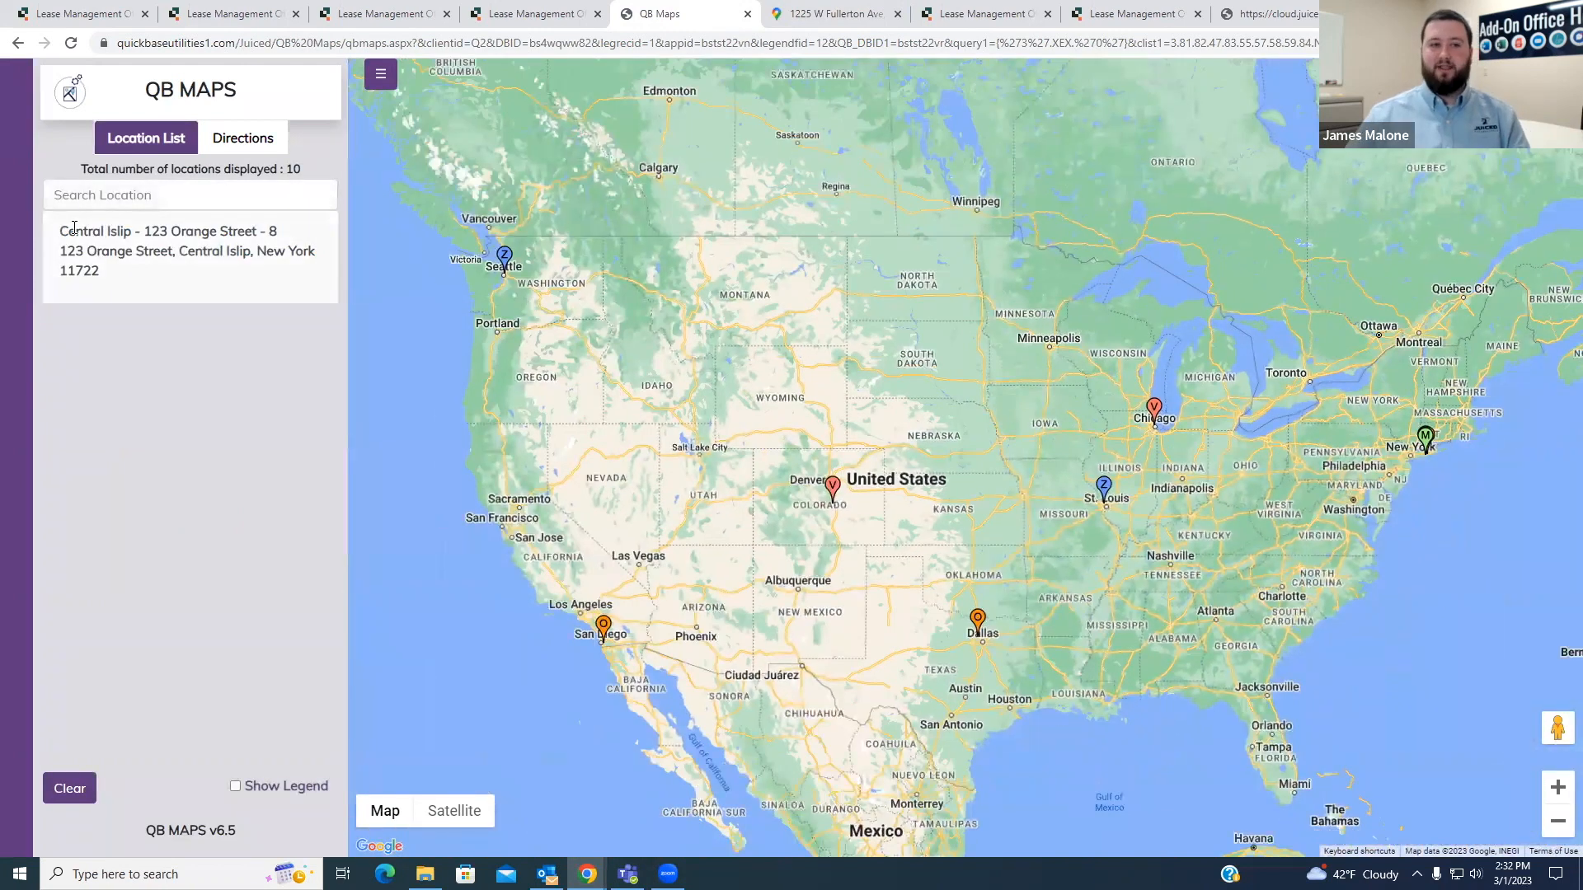
left_click(240, 142)
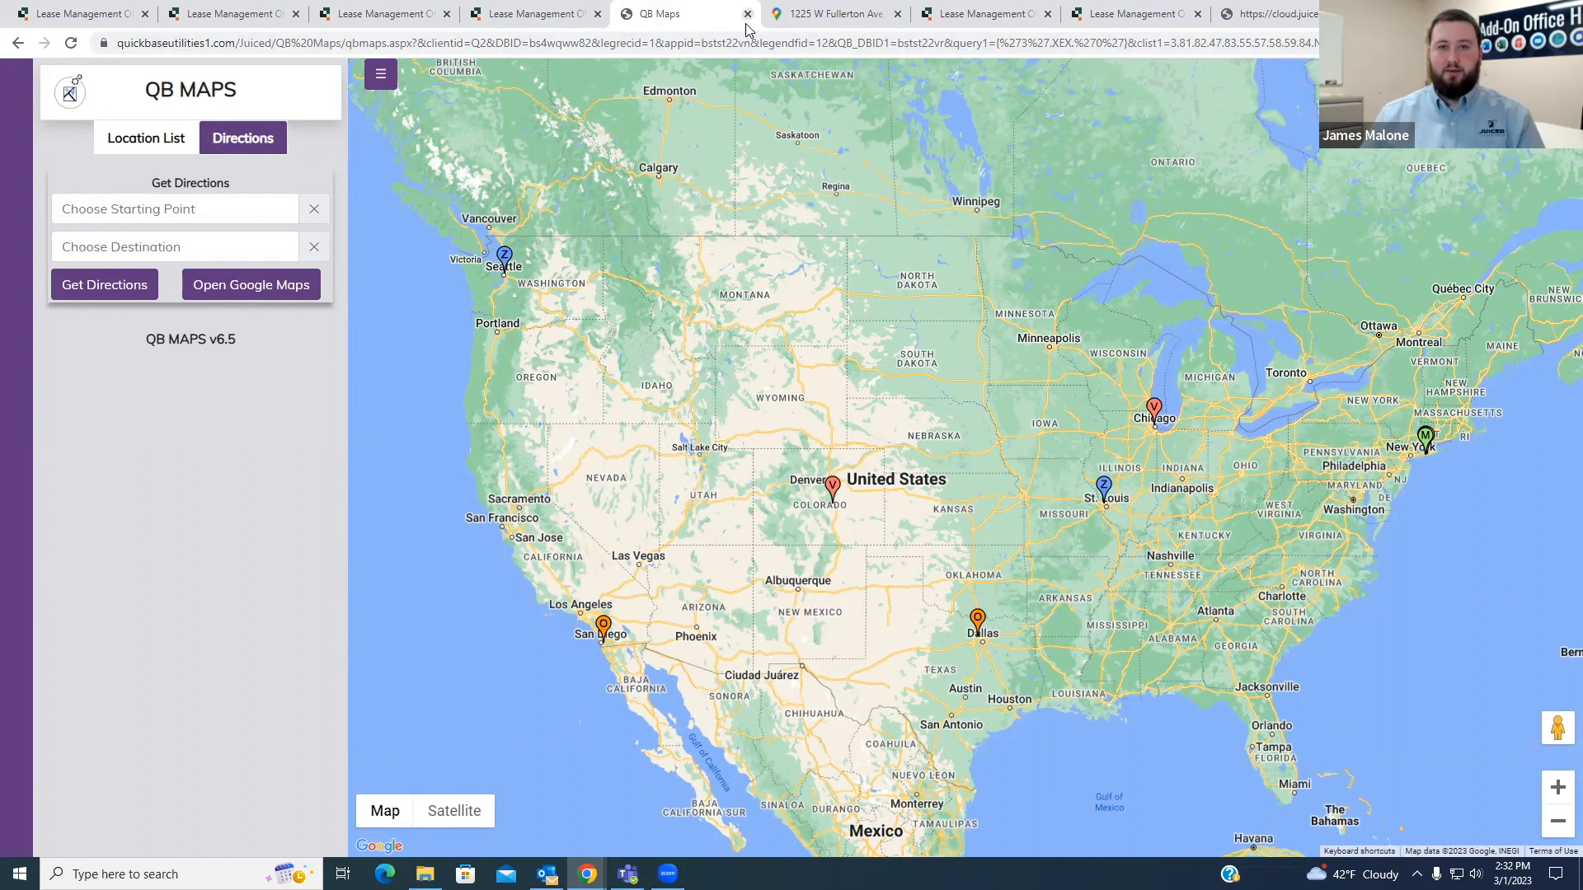
- Go back to the Quickbase QB Maps report and open the QB Maps URL field's properties
left_click(589, 23)
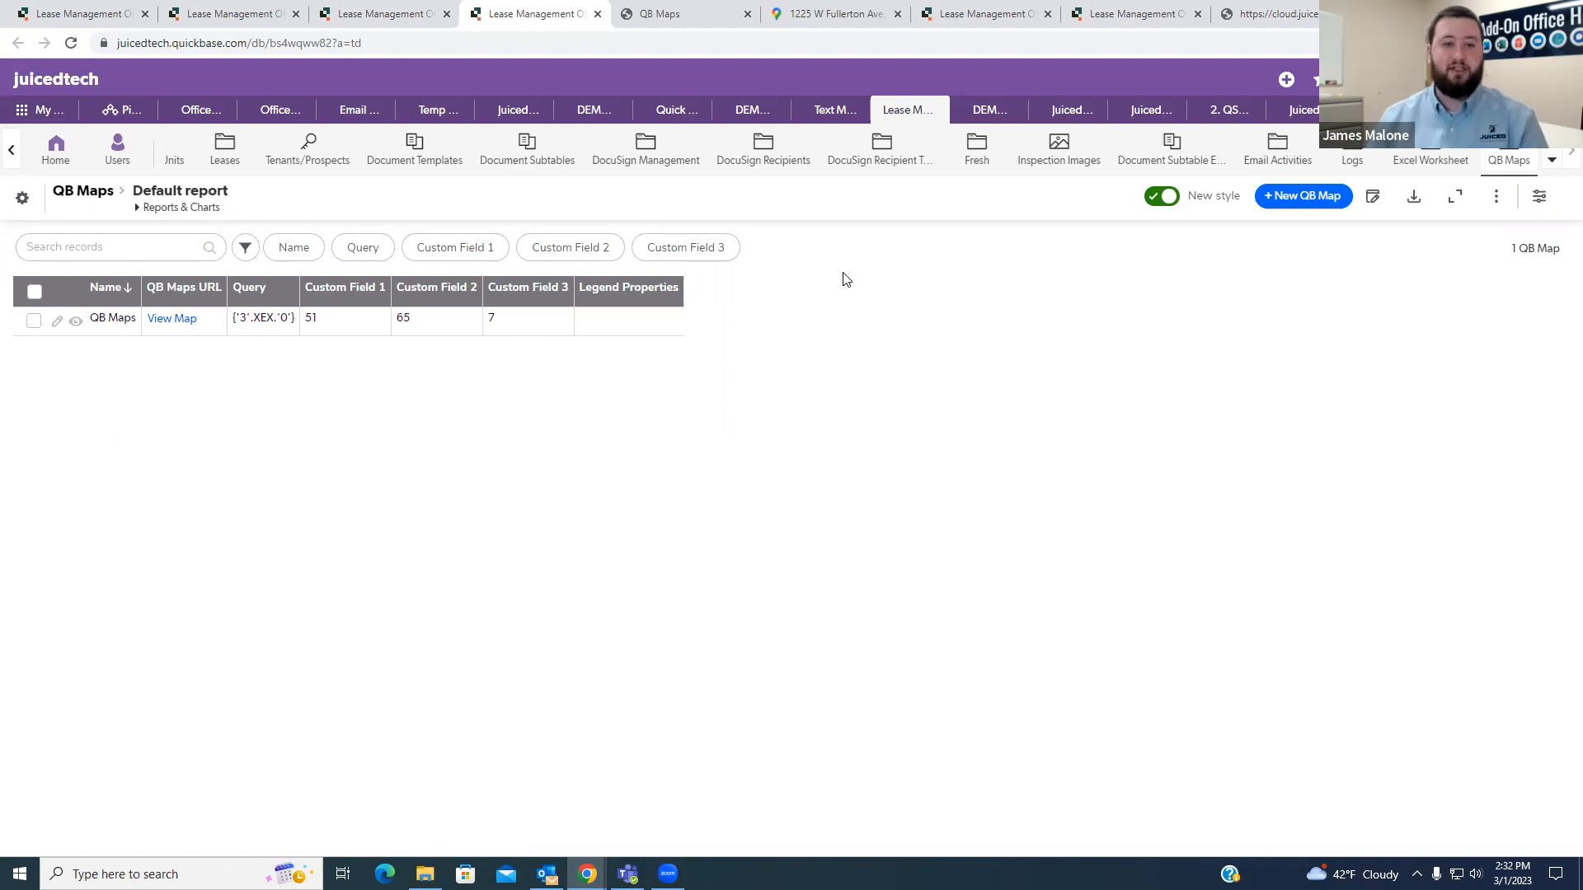
left_click(214, 294)
left_click(144, 450)
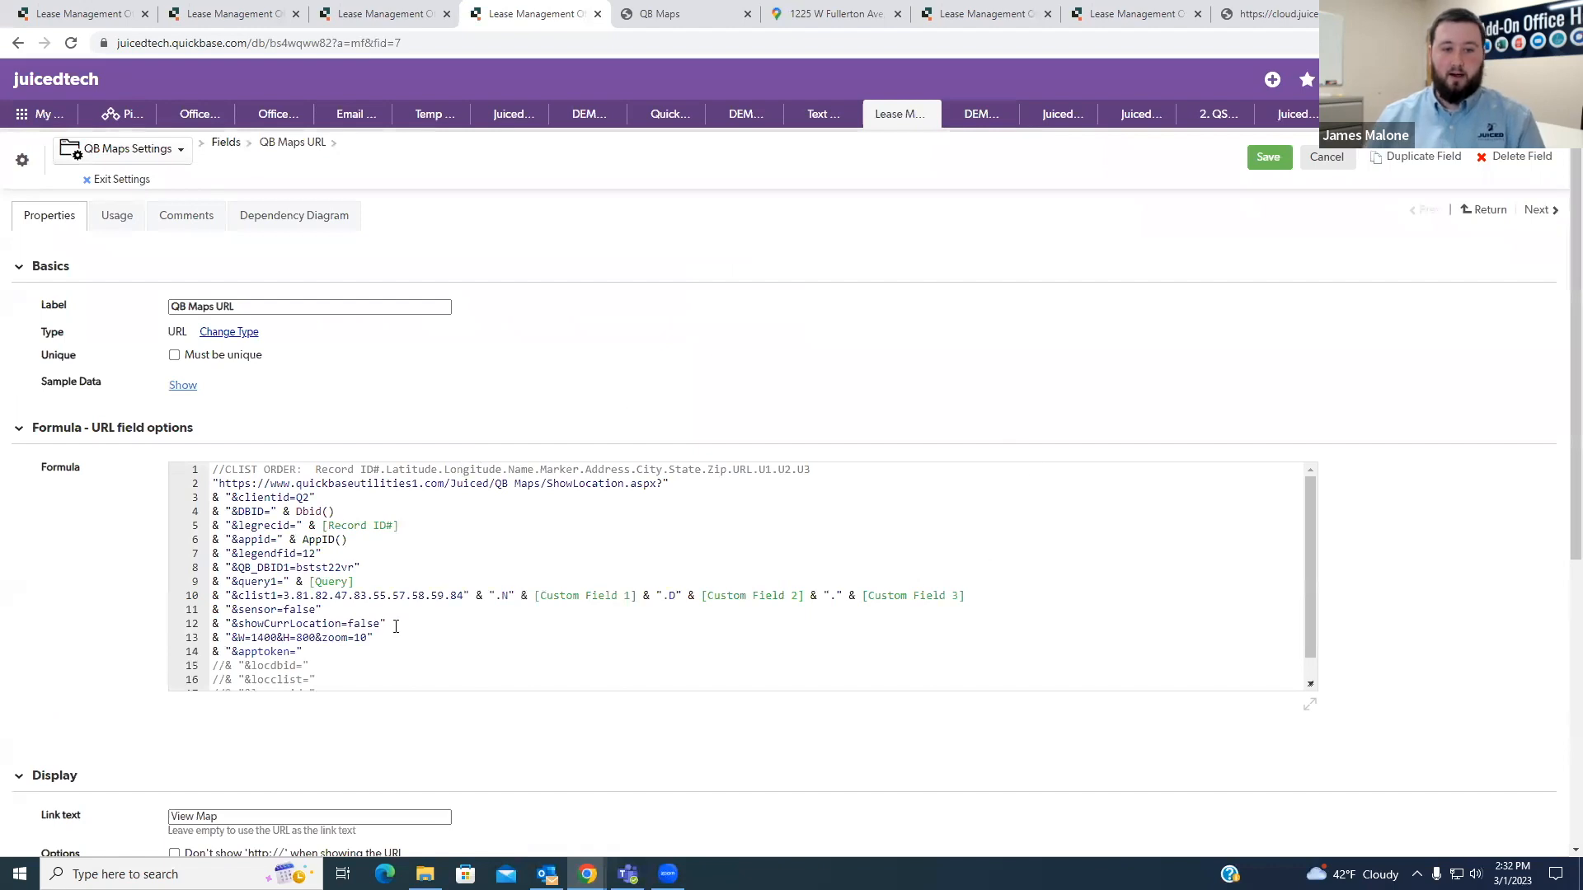
- Add the line & "&multiselect=true" below the apptoken line in the QB Maps URL formula and save the field
left_click(364, 651)
key("Return")
type("&")
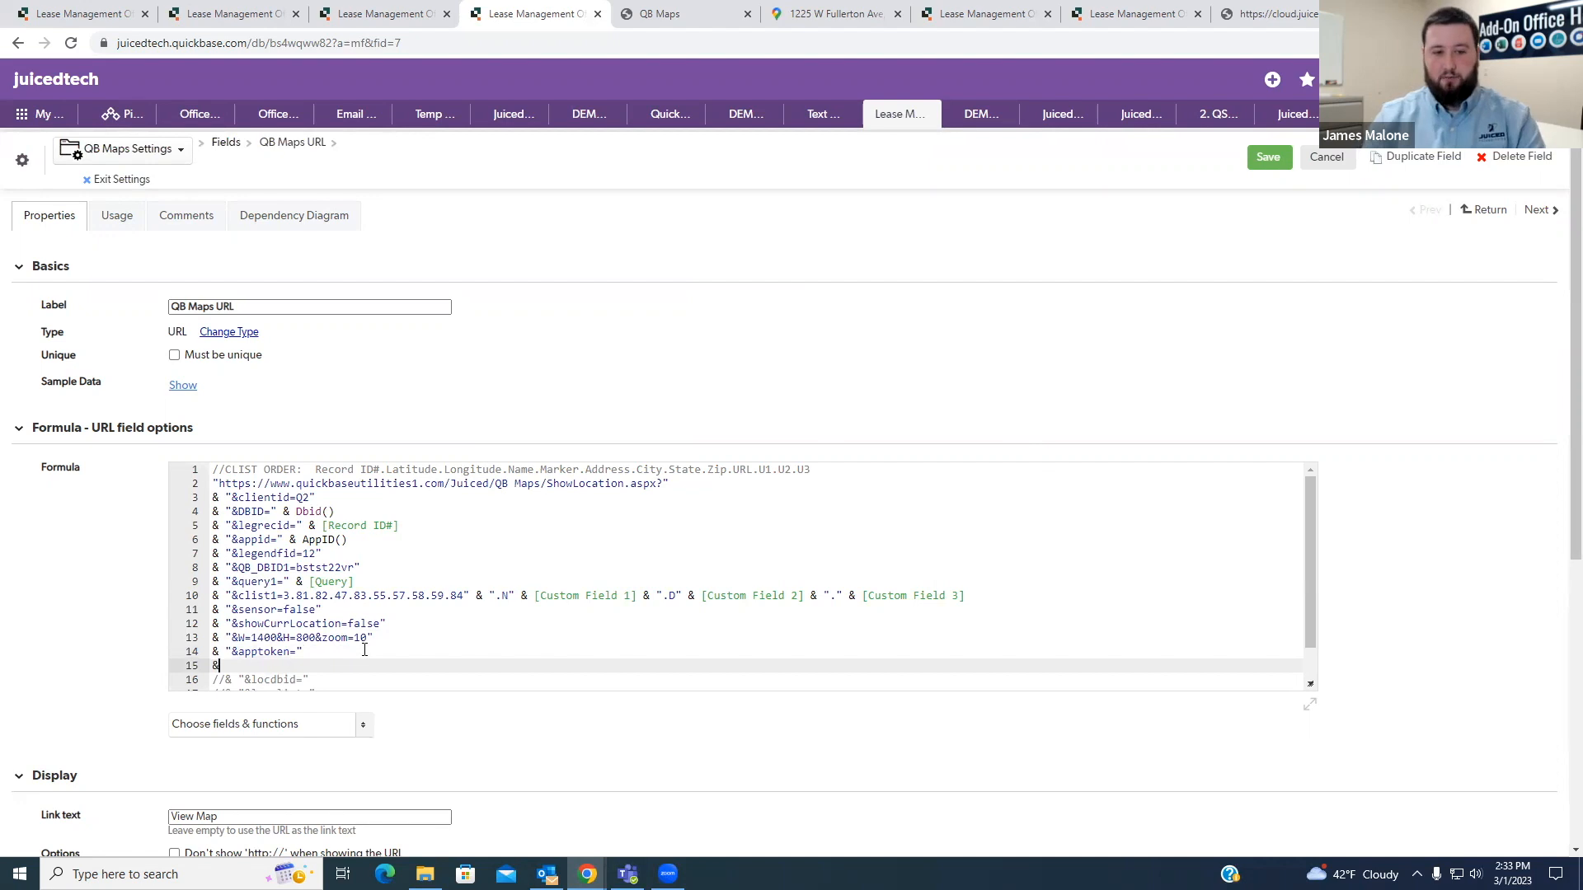
type(" \"")
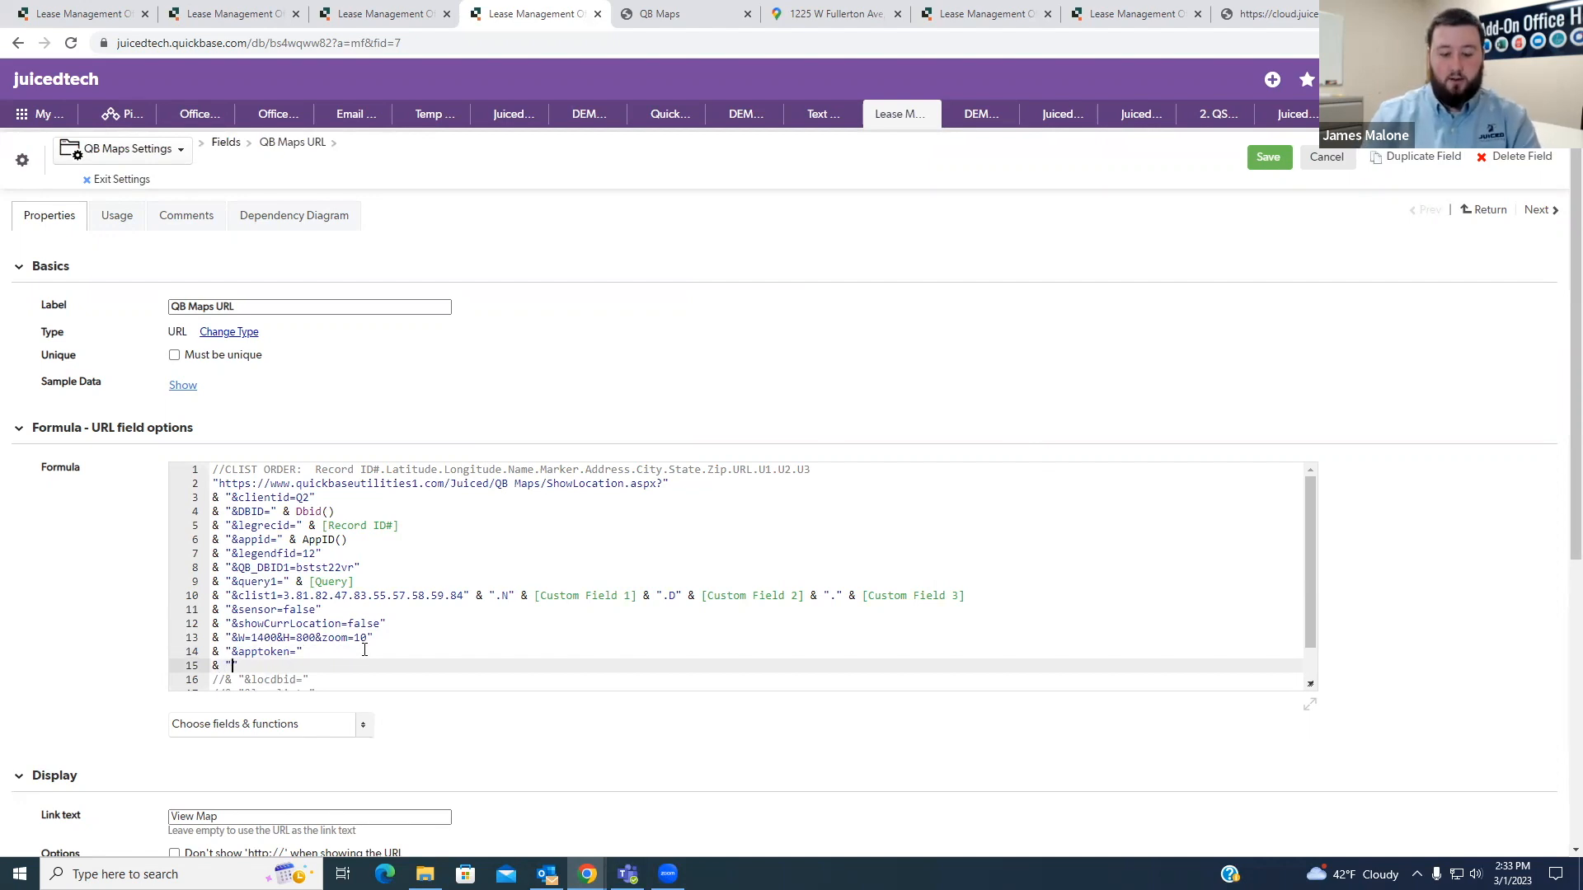
type("&")
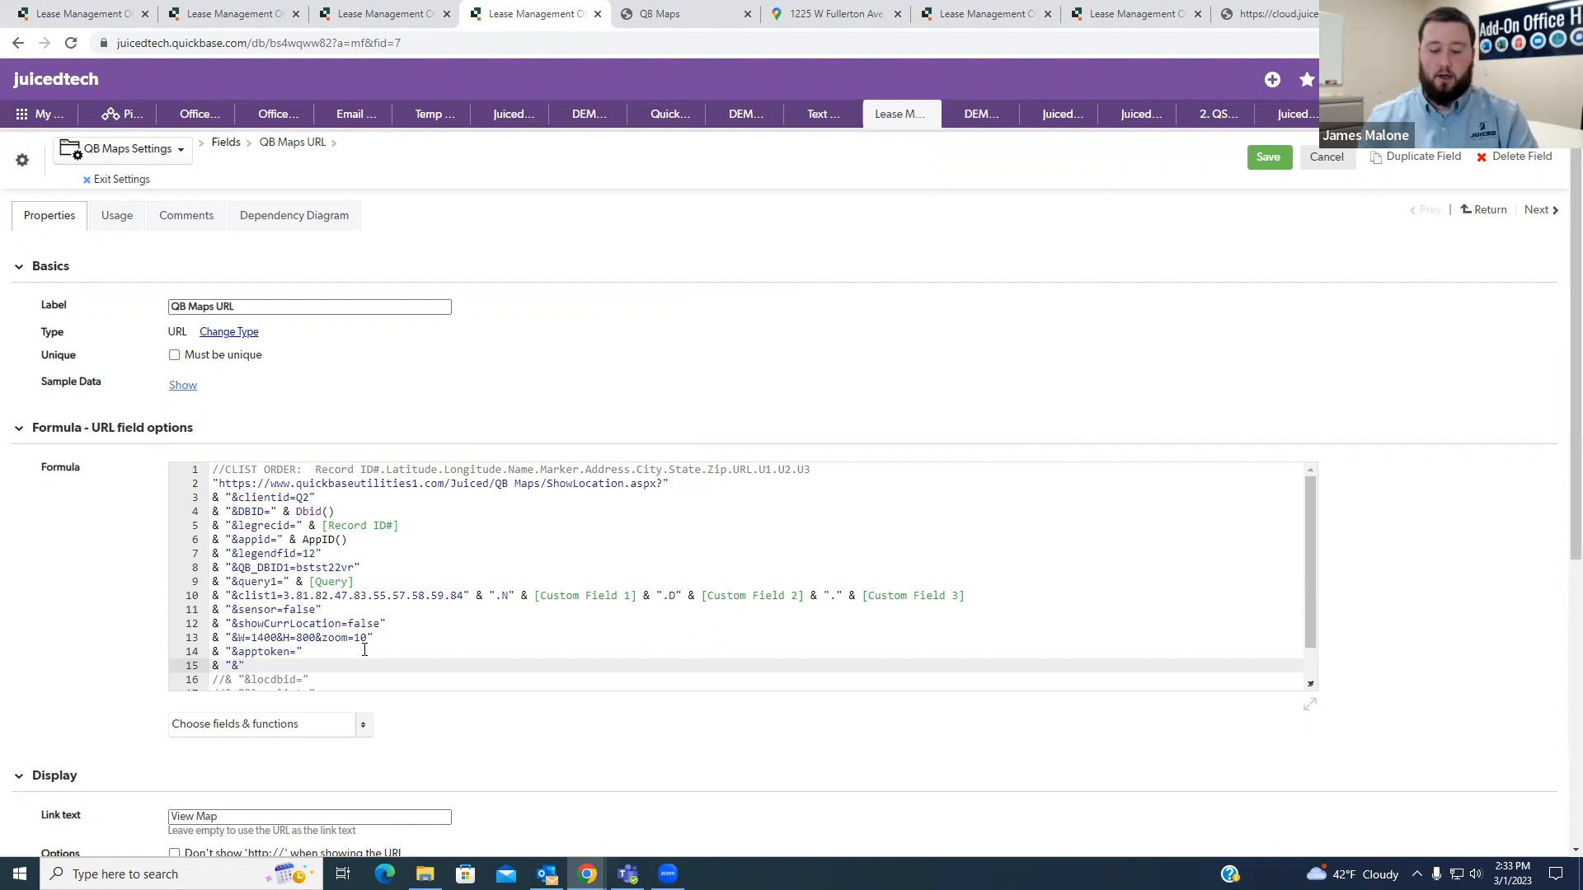
type("multise")
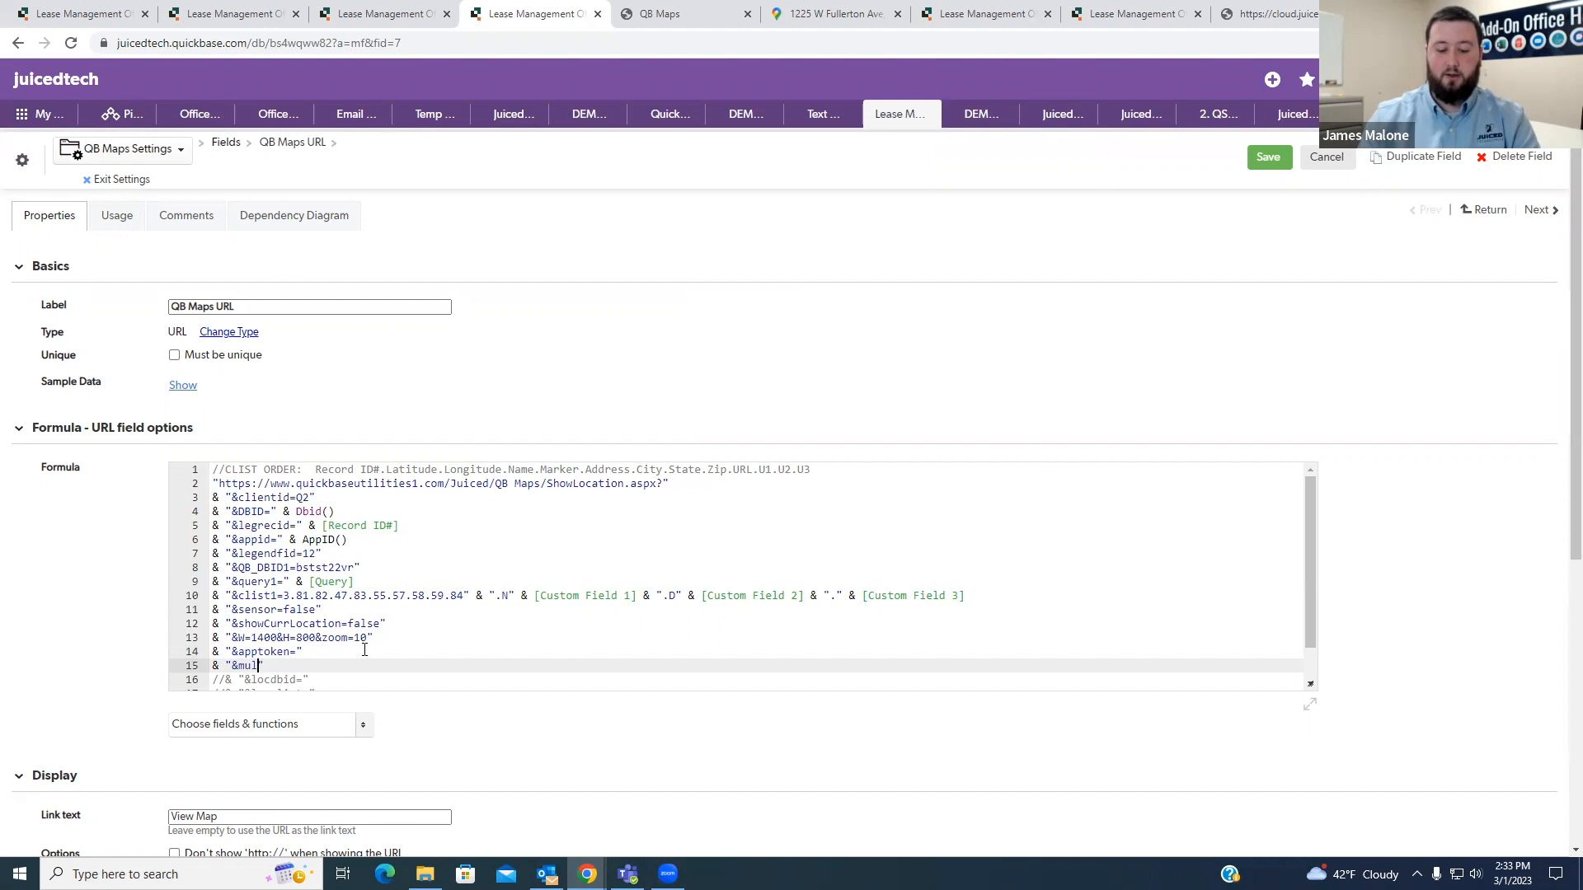
type("lect=")
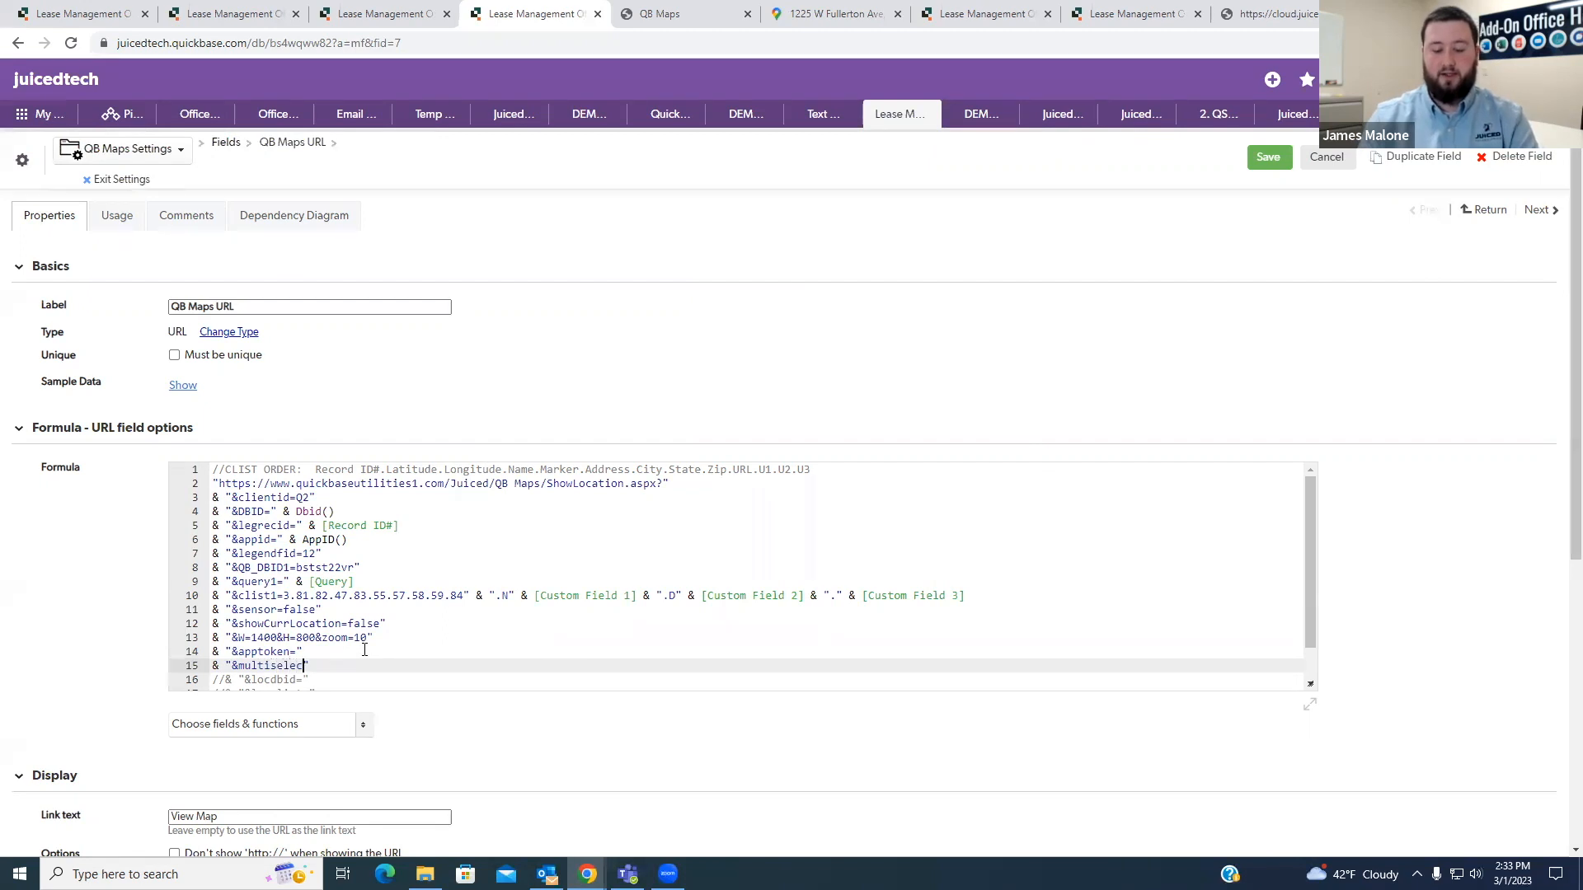
type("true")
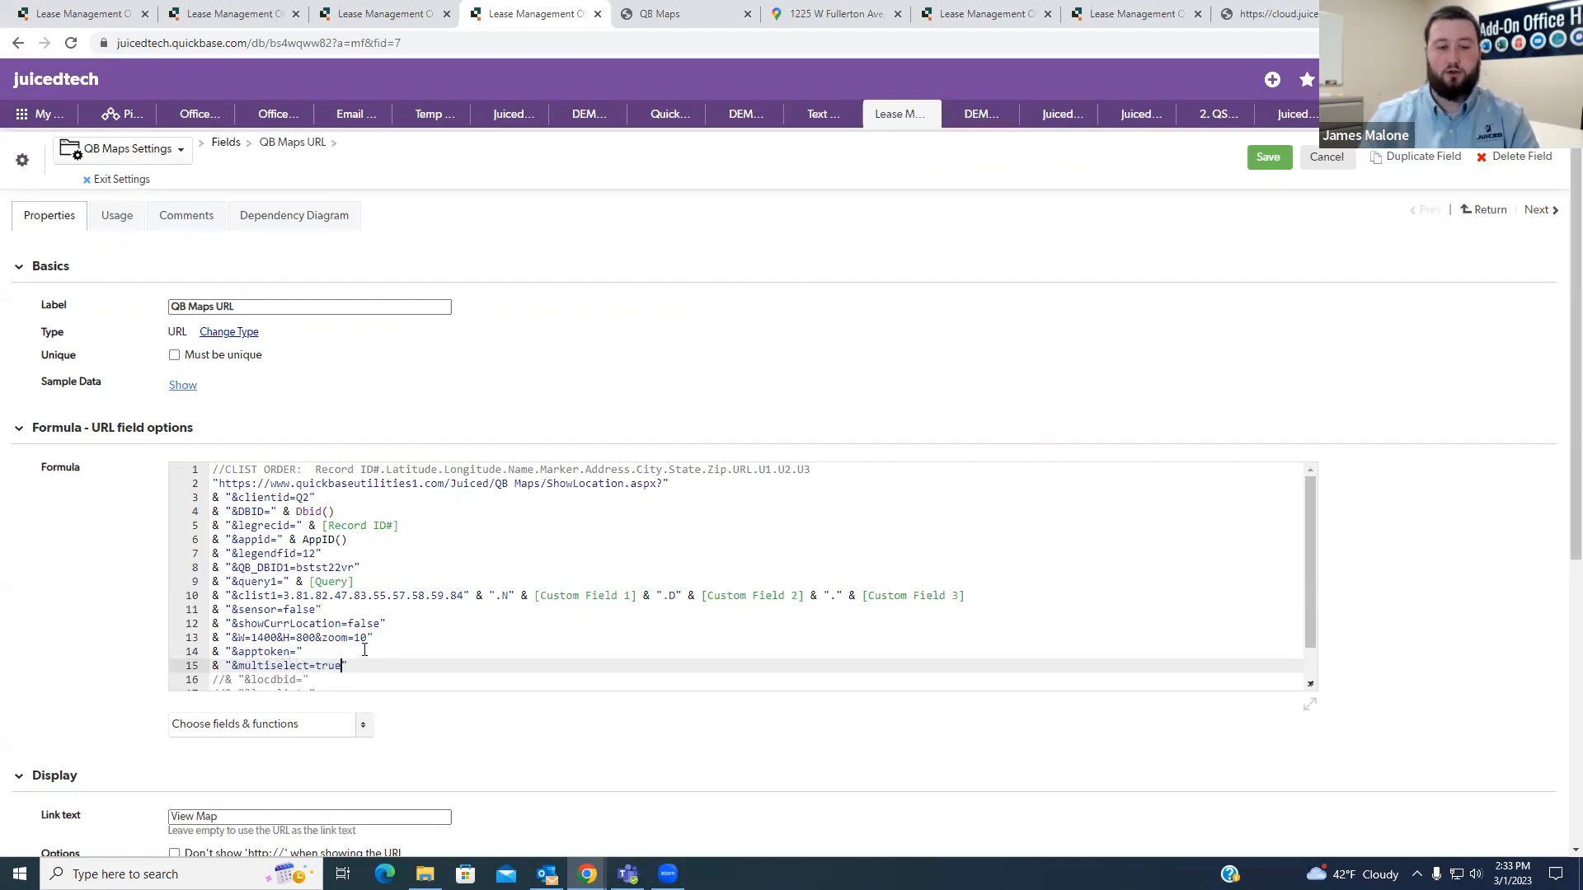
left_click(1274, 165)
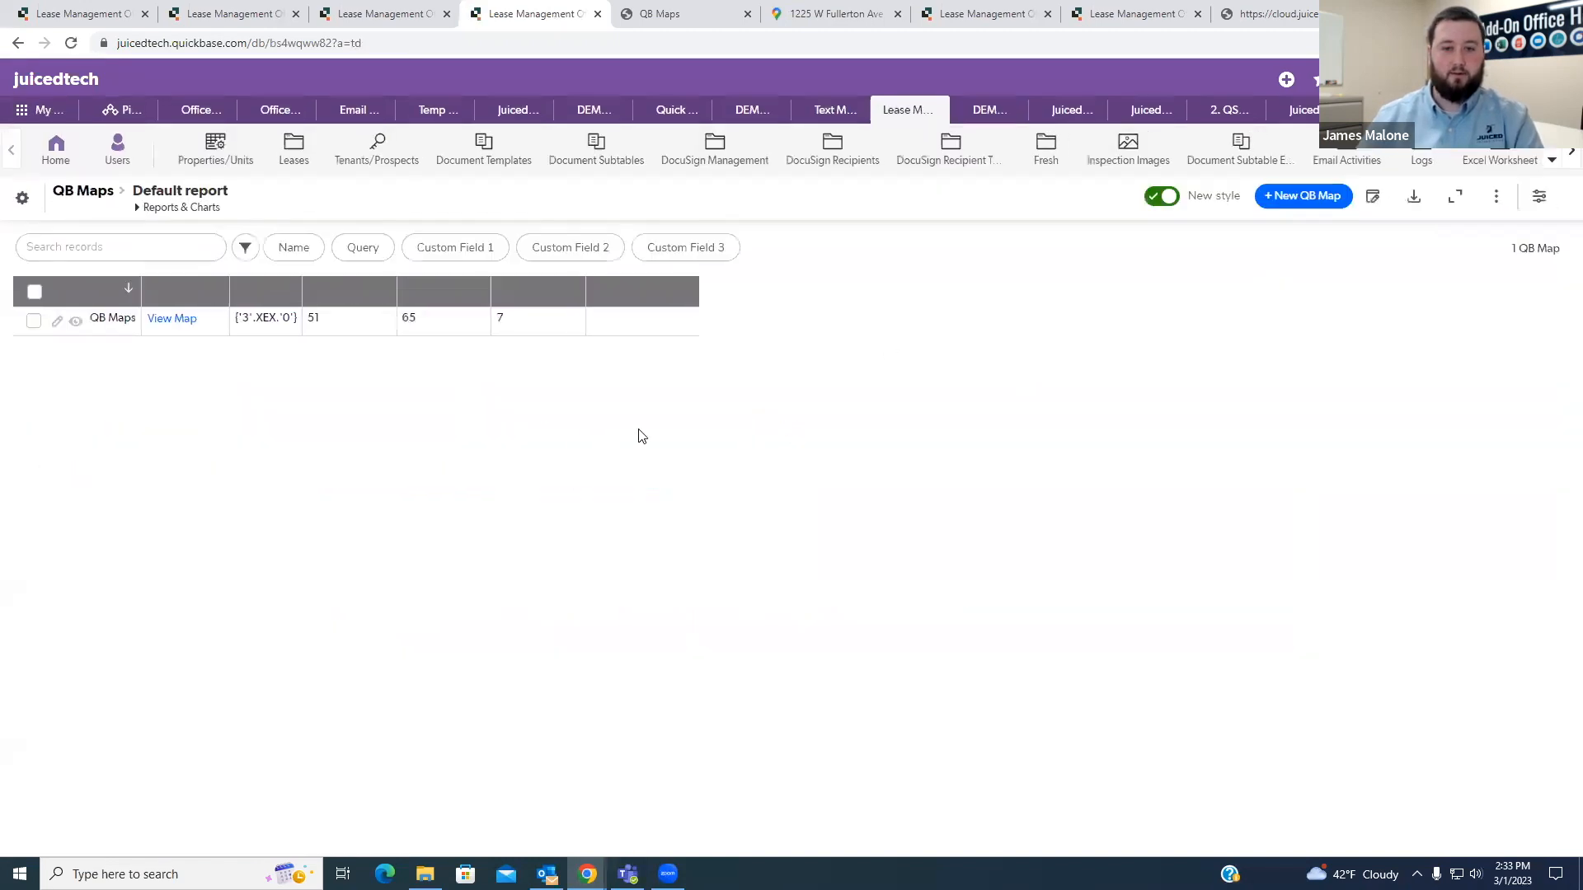
- Open the QB Maps record's View Map link in a new browser tab and switch to it
right_click(176, 319)
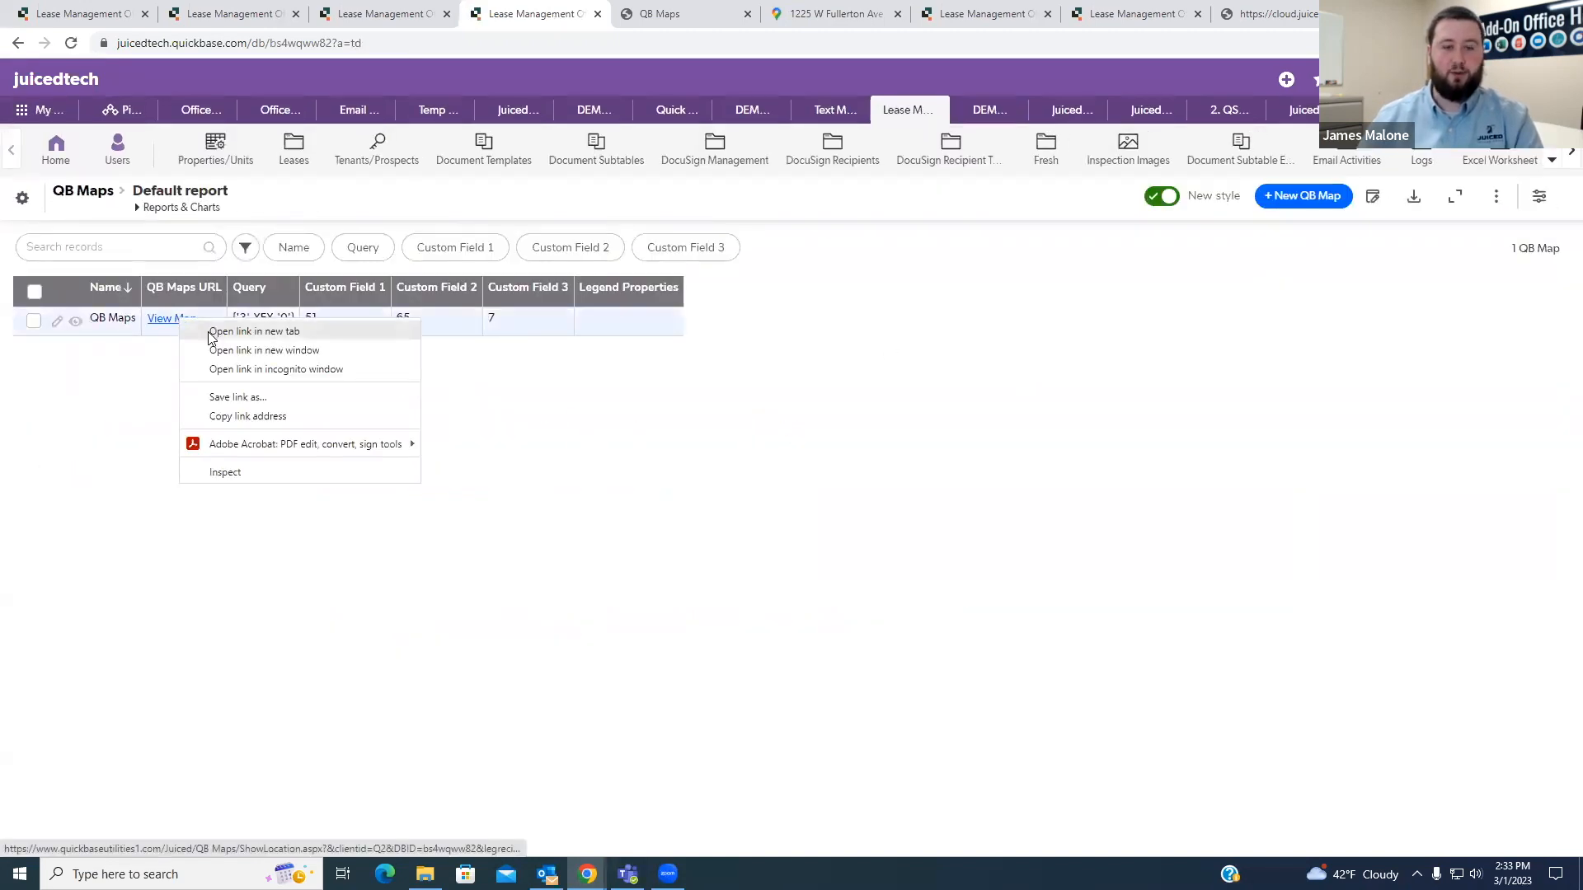
left_click(219, 330)
left_click(588, 23)
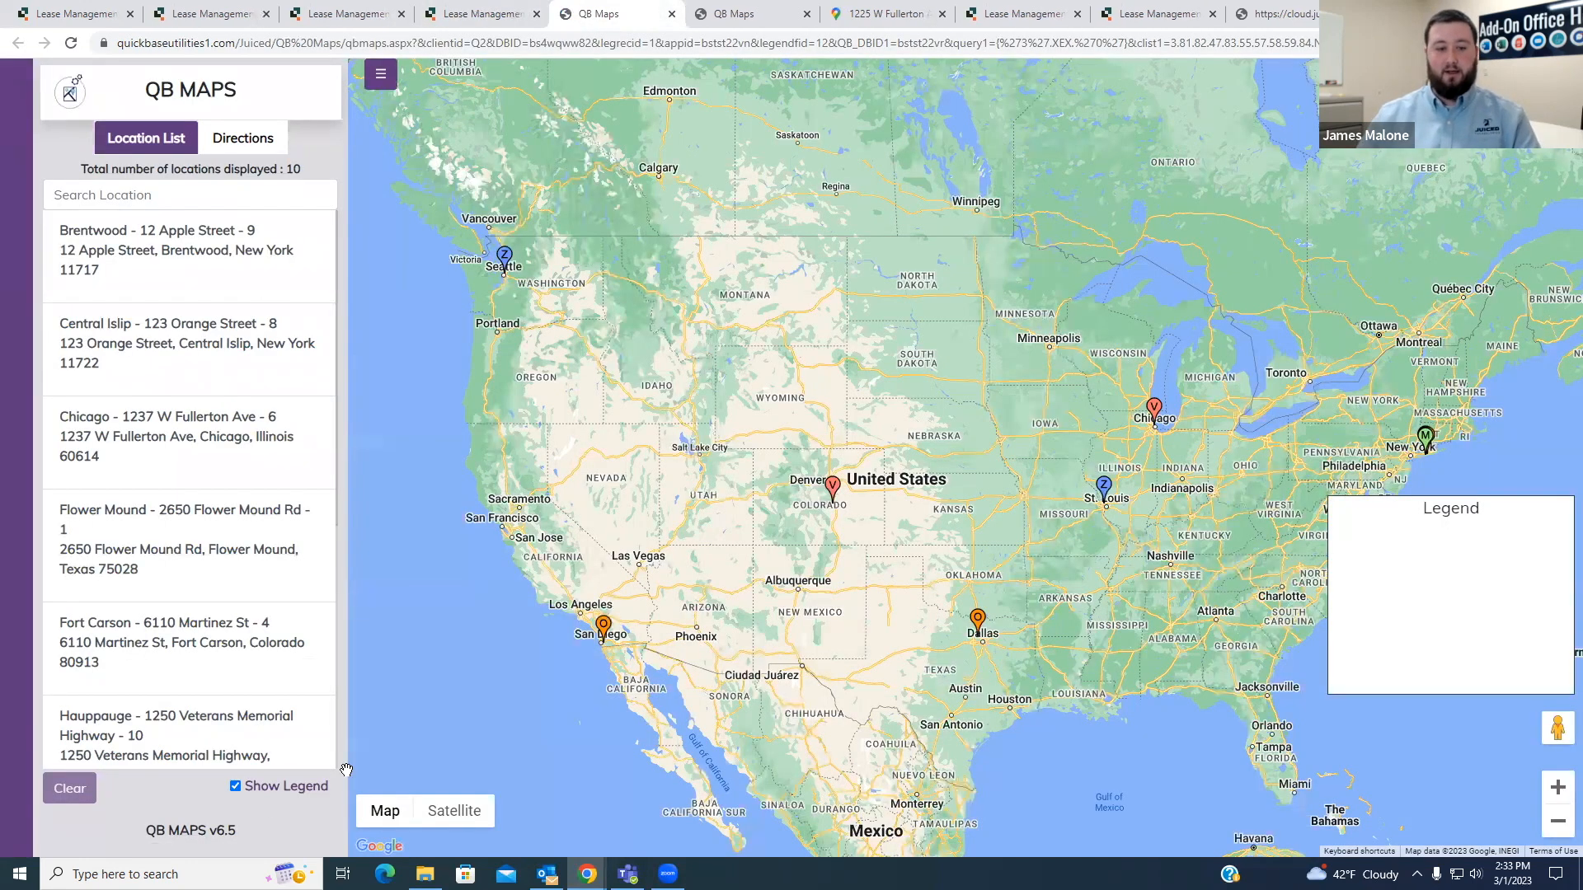
- Hide the map legend and enable MultiSelect in the directions form
left_click(241, 788)
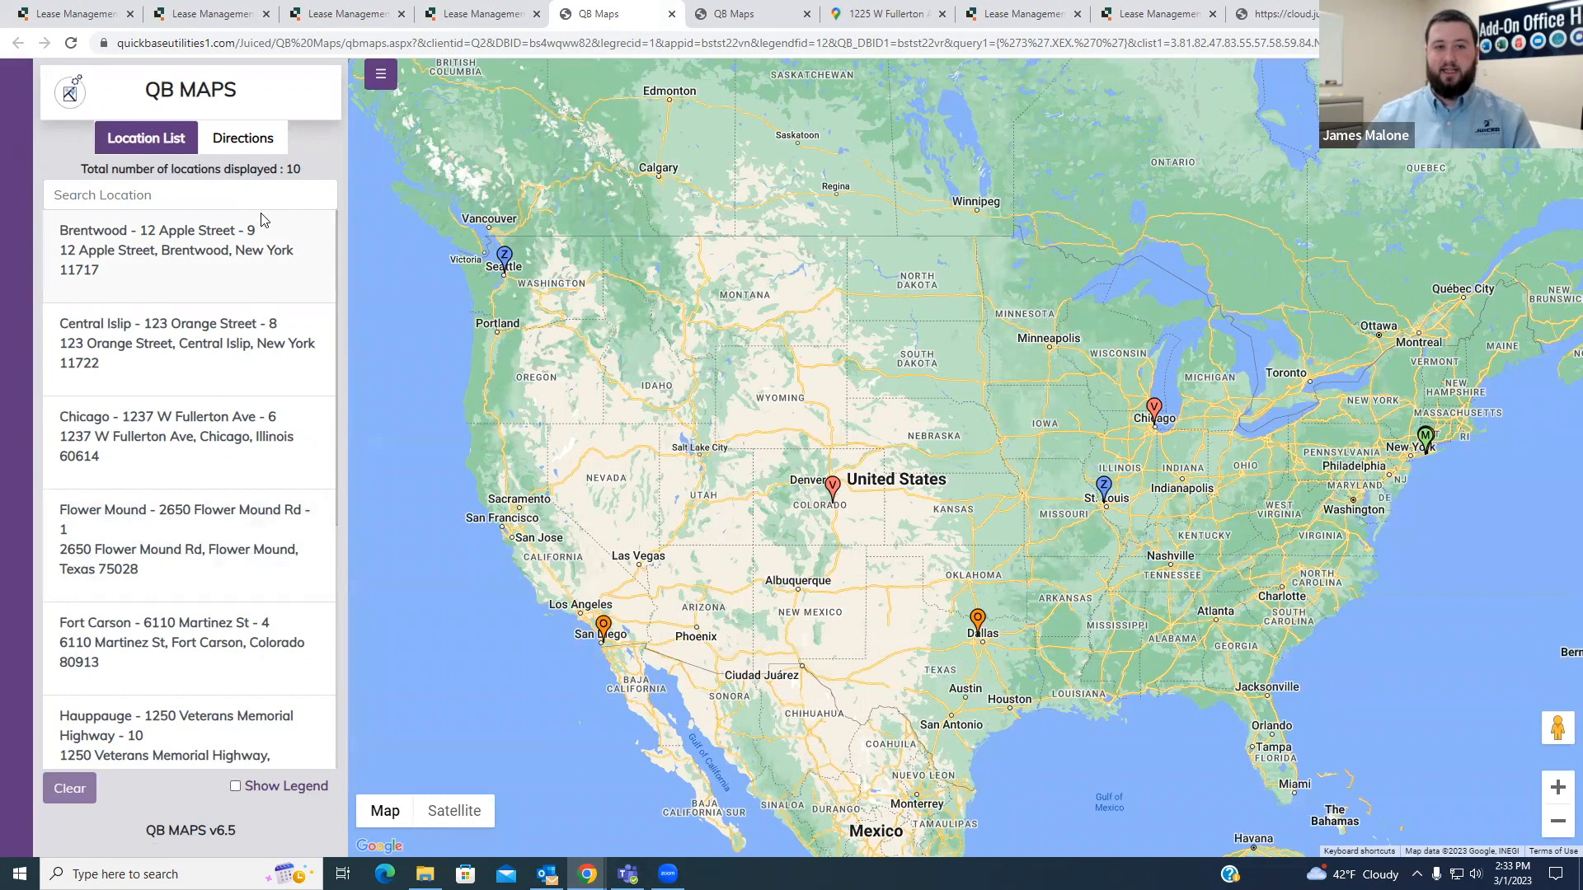
left_click(247, 137)
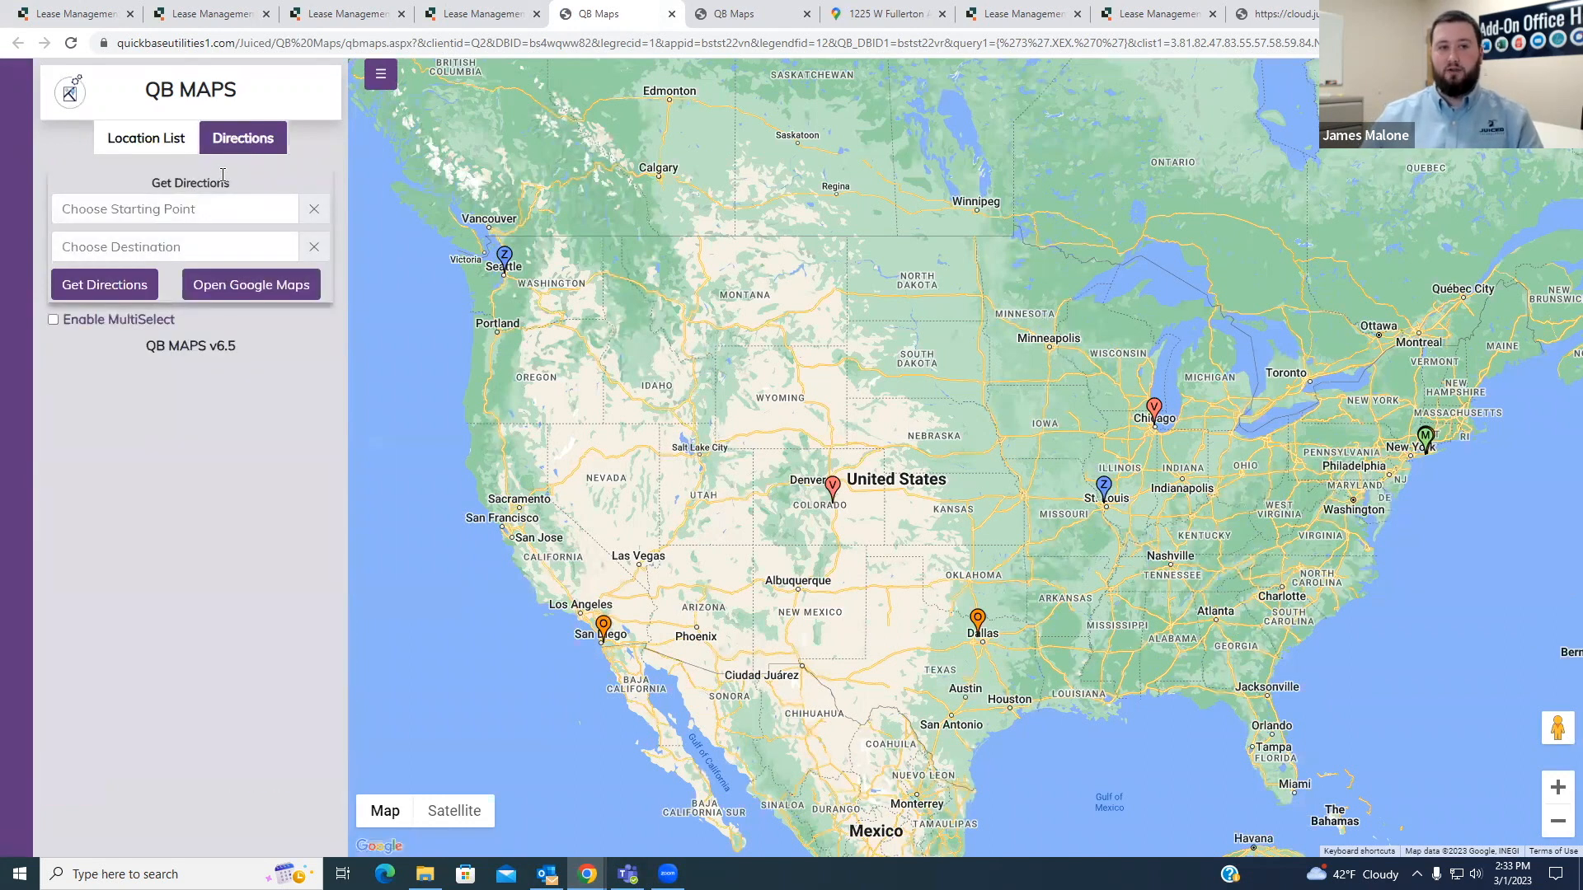
left_click(53, 320)
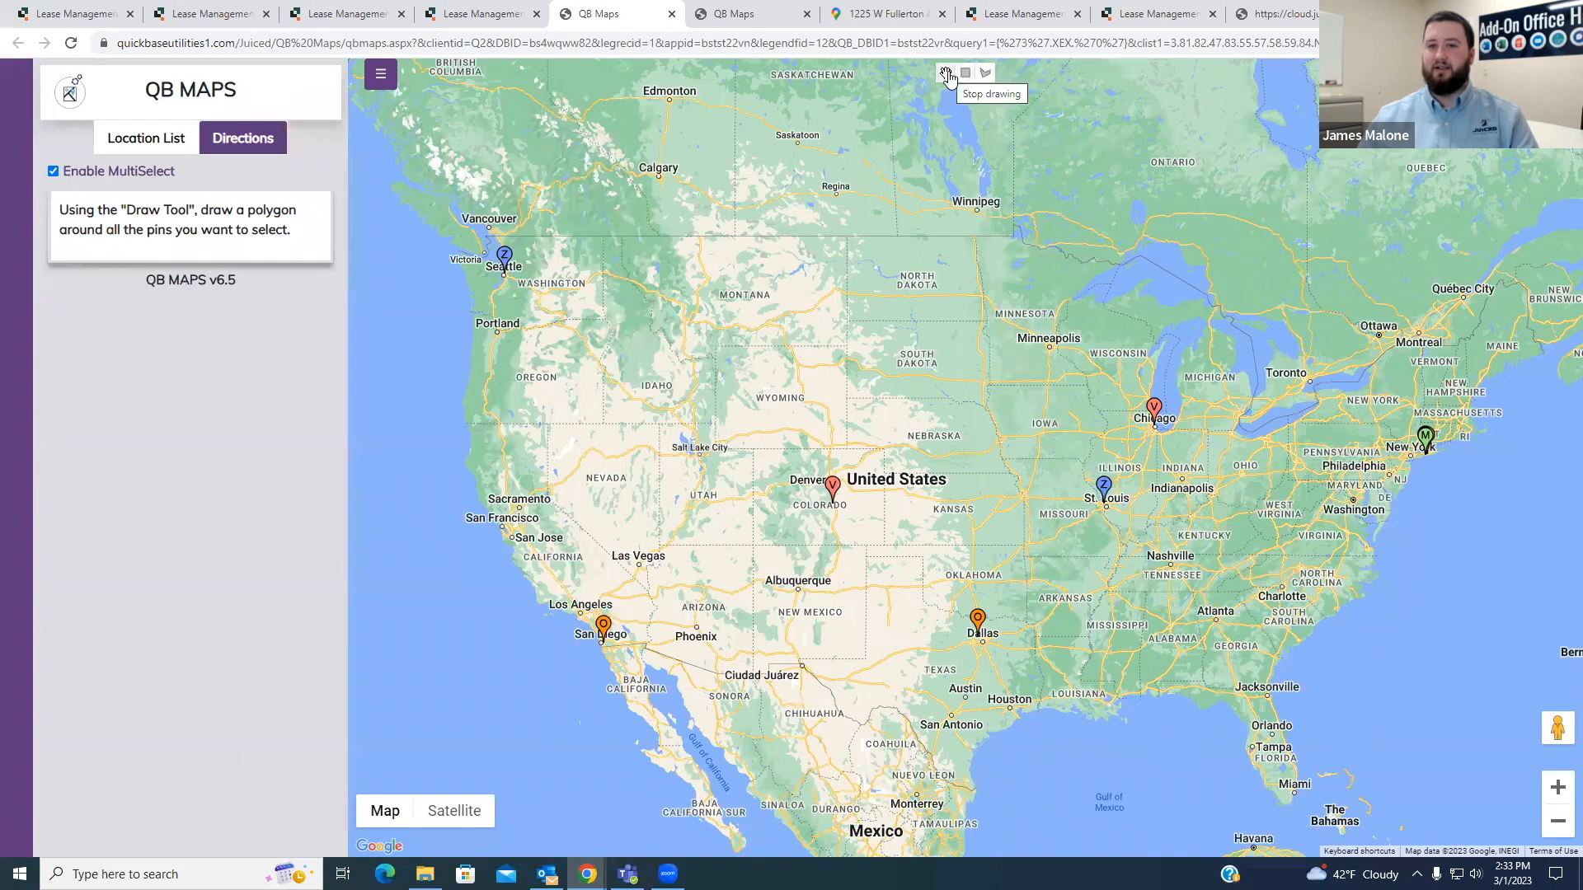
- Draw a rectangle on the map around the four Long Island location pins to select them
left_click_drag(1118, 411, 922, 377)
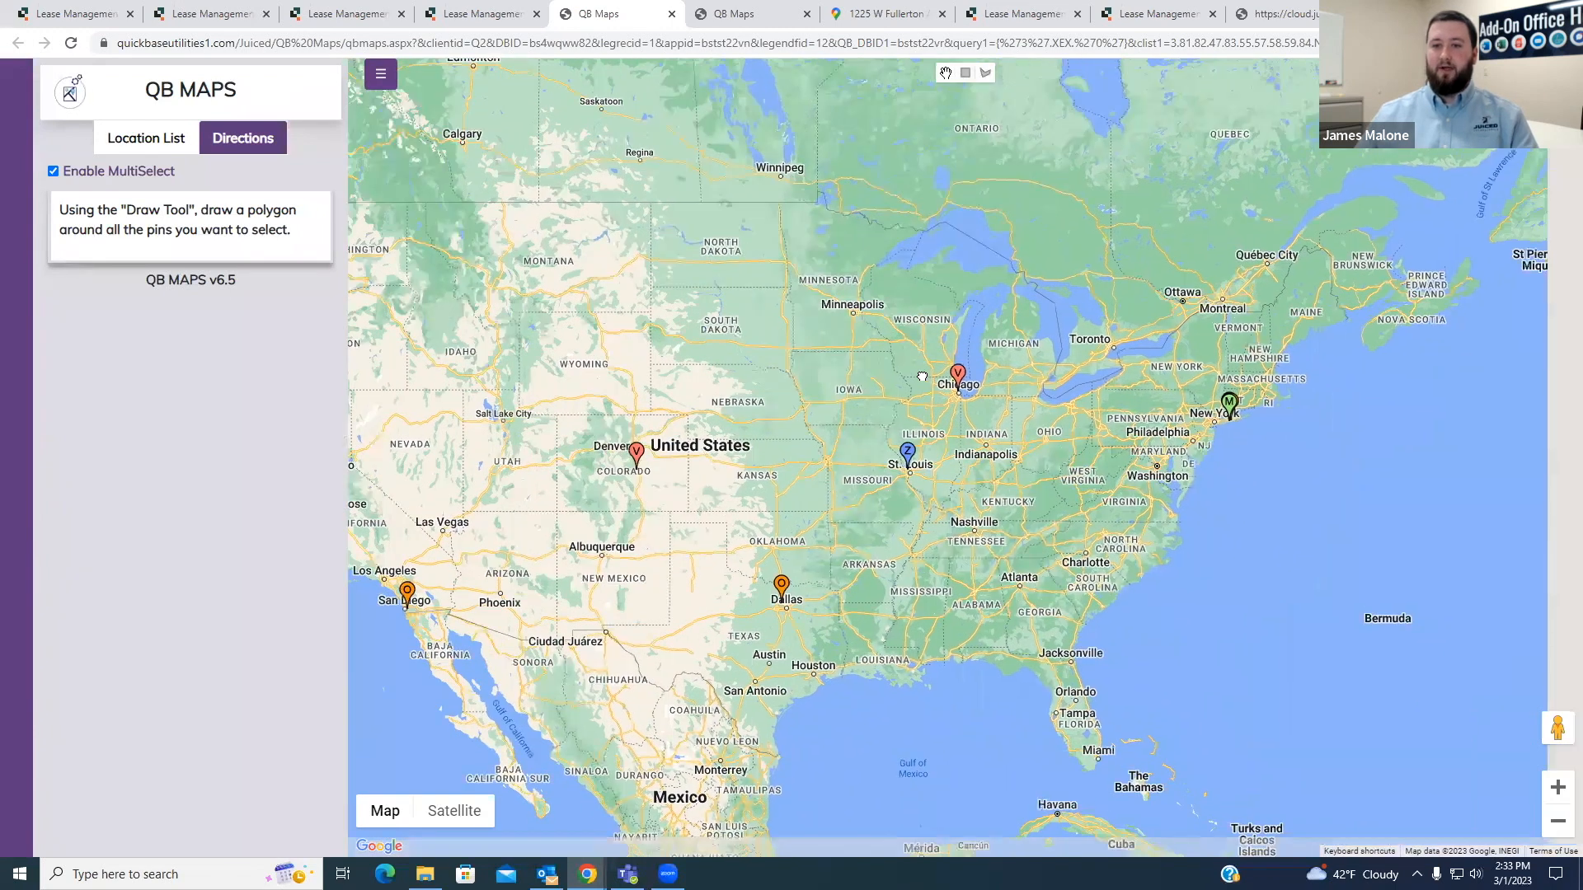
scroll(1080, 436, "up", 2)
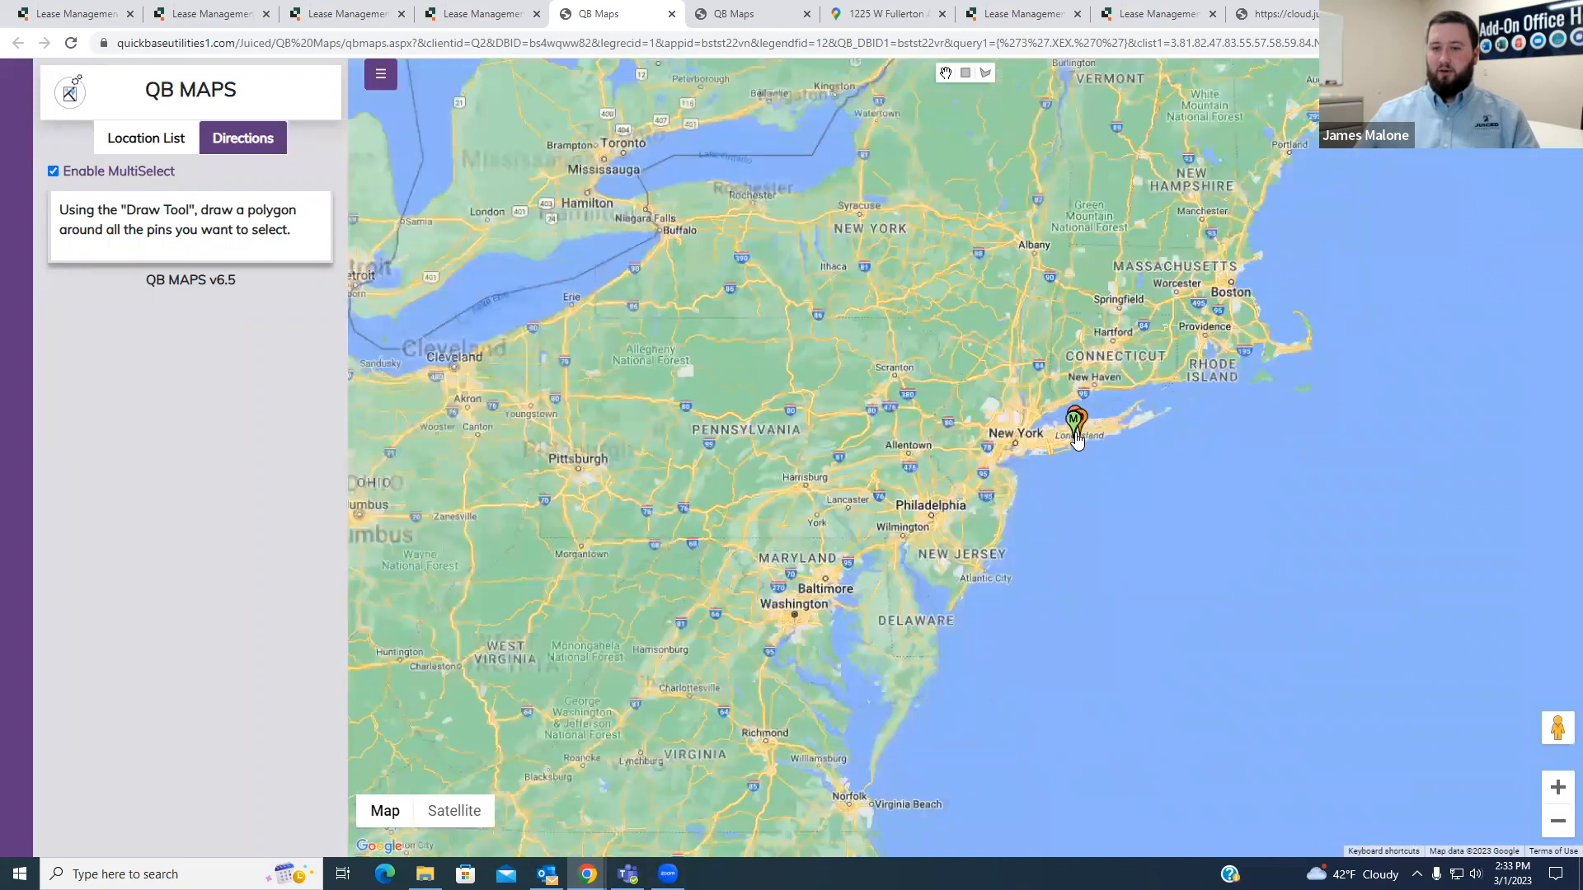
scroll(1077, 440, "up", 4)
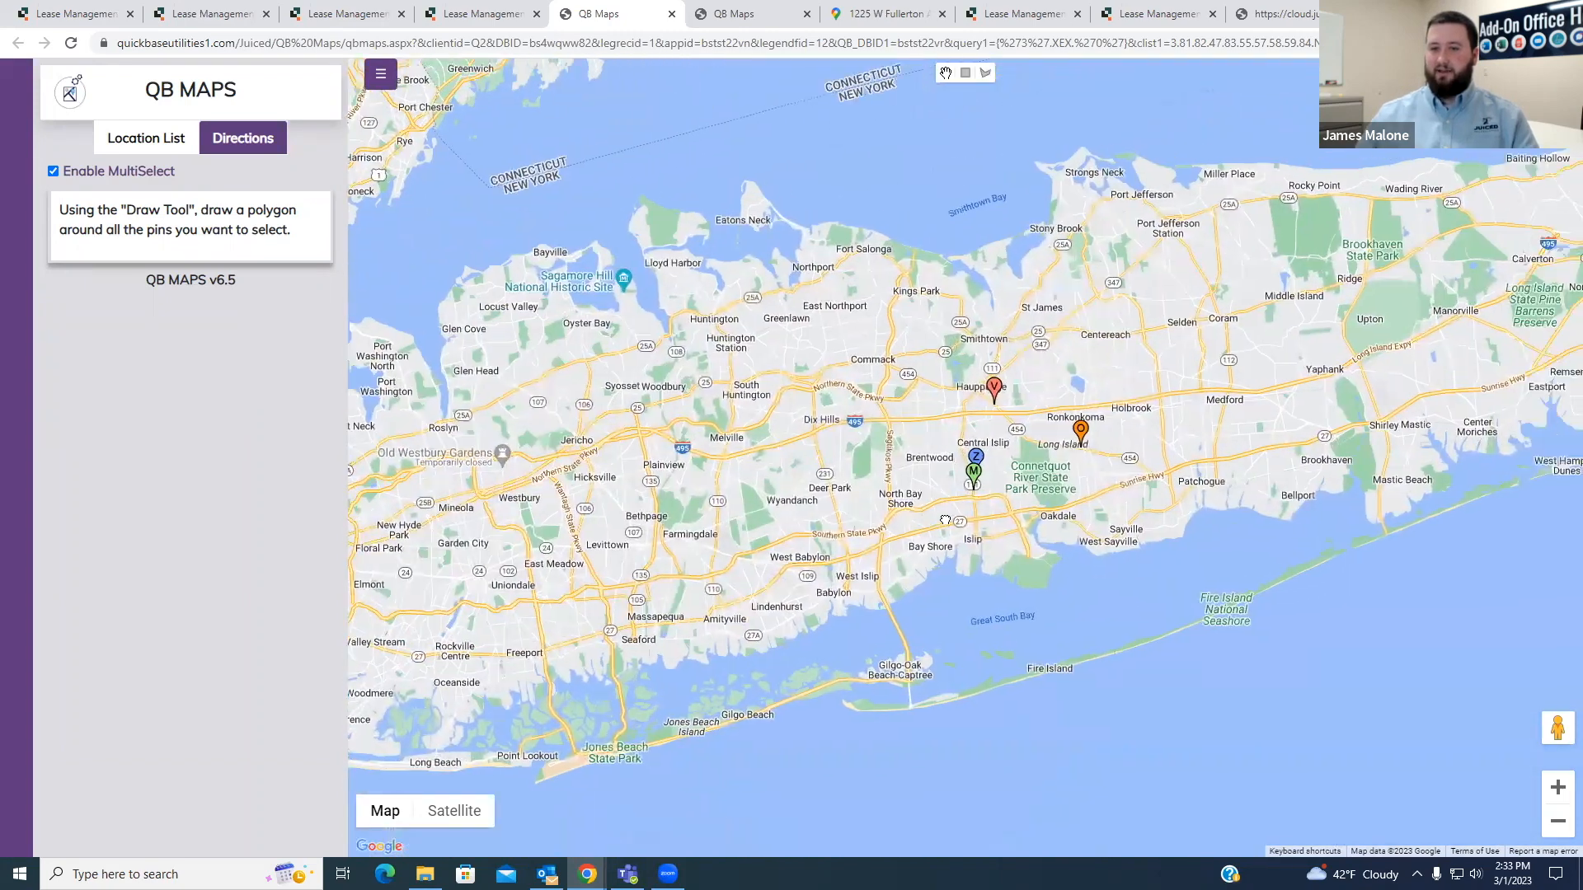
left_click_drag(946, 520, 942, 518)
scroll(935, 462, "up", 1)
left_click_drag(916, 424, 943, 429)
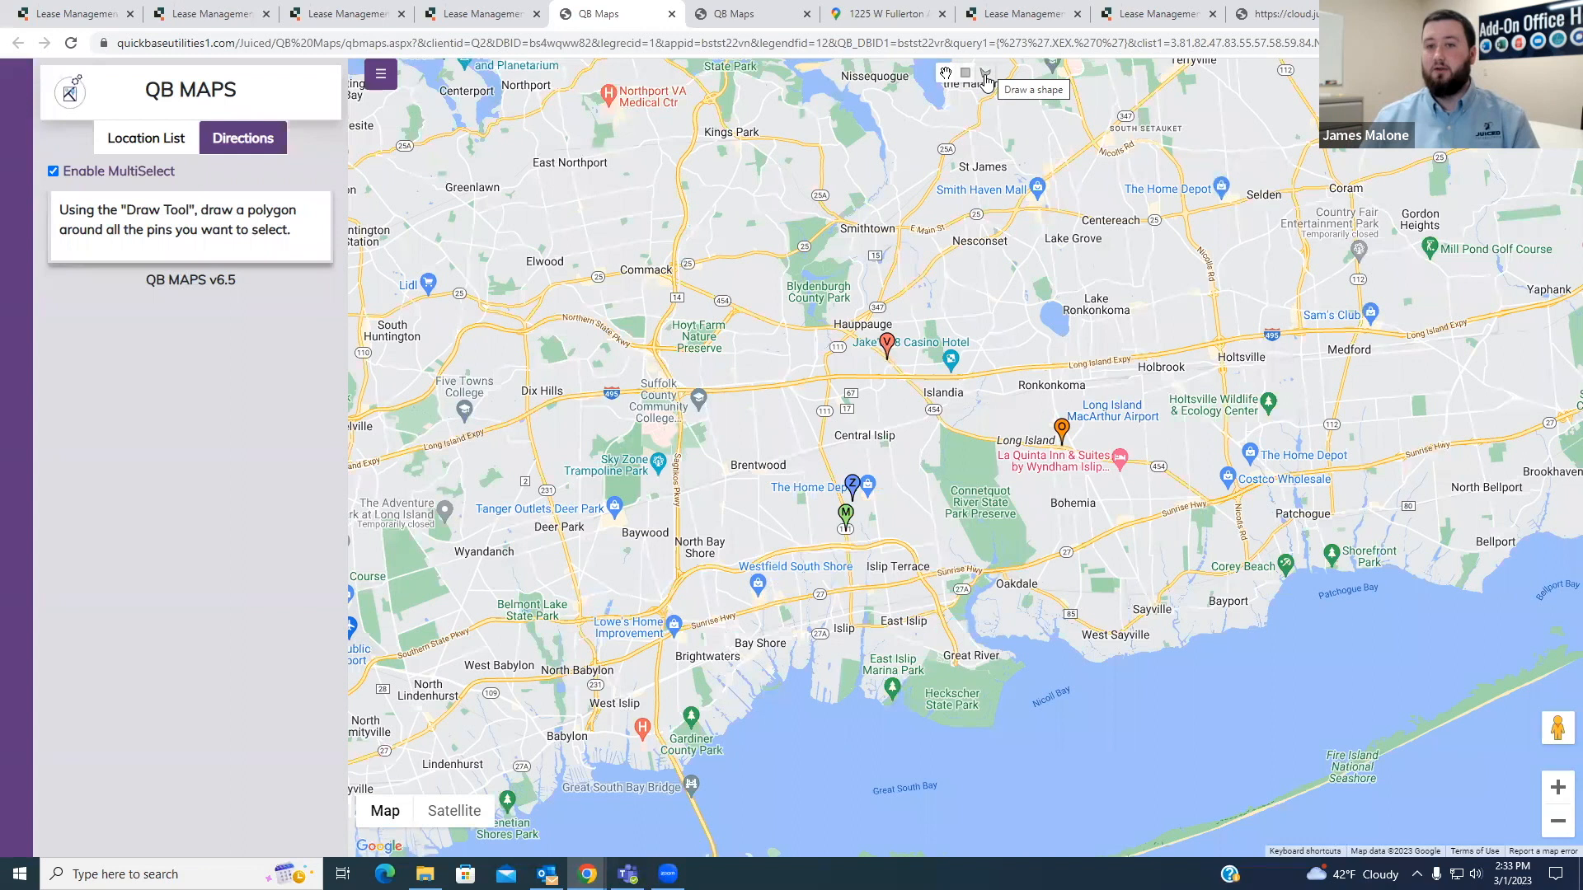
left_click(965, 73)
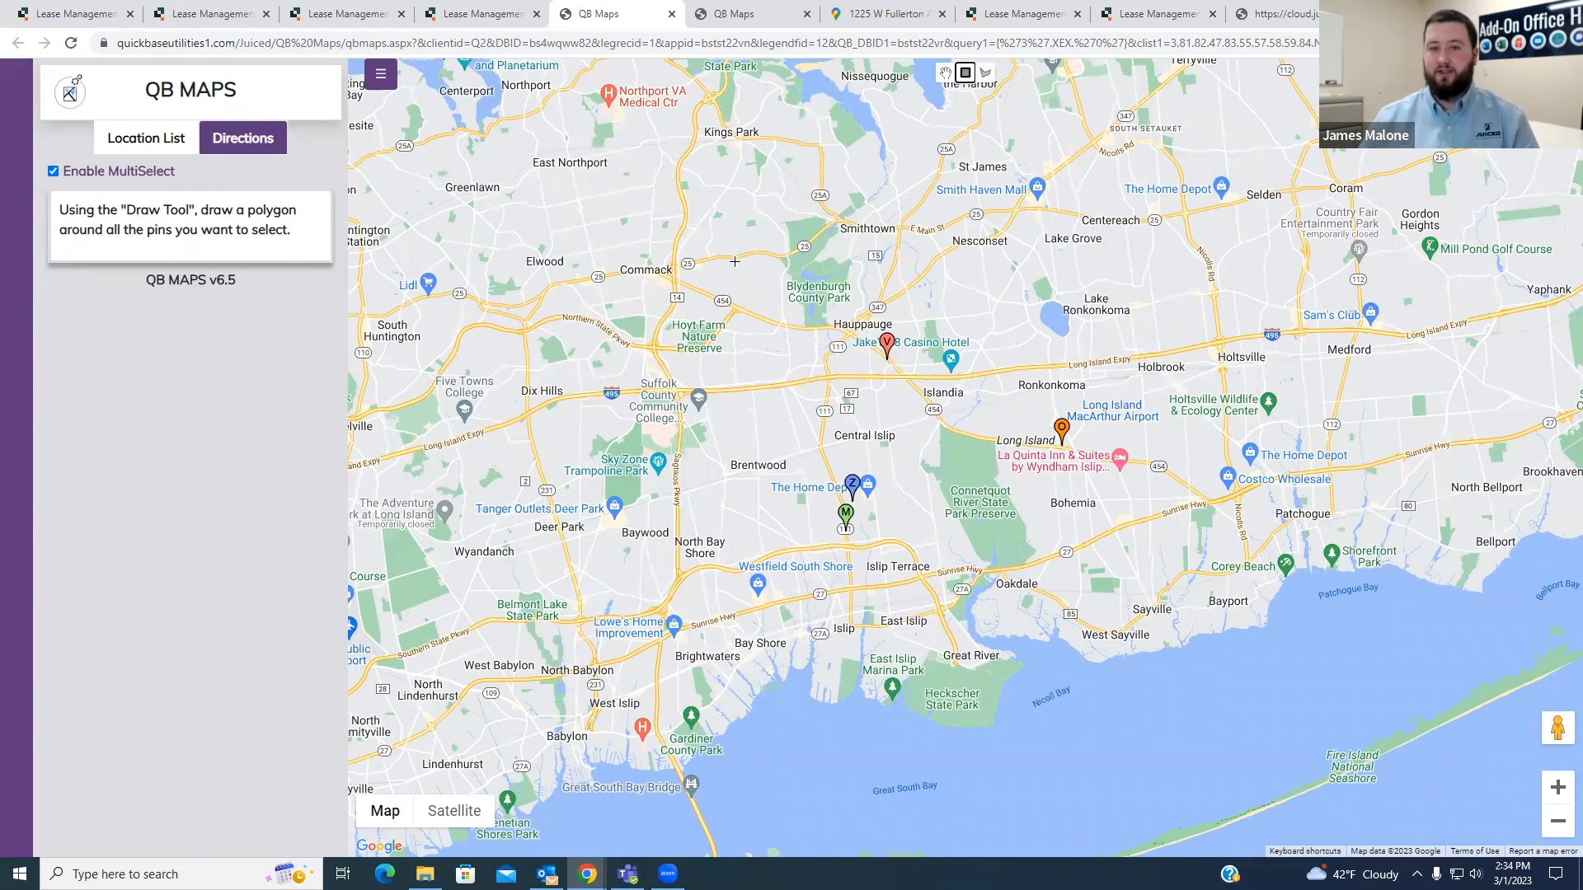
left_click_drag(734, 262, 1164, 601)
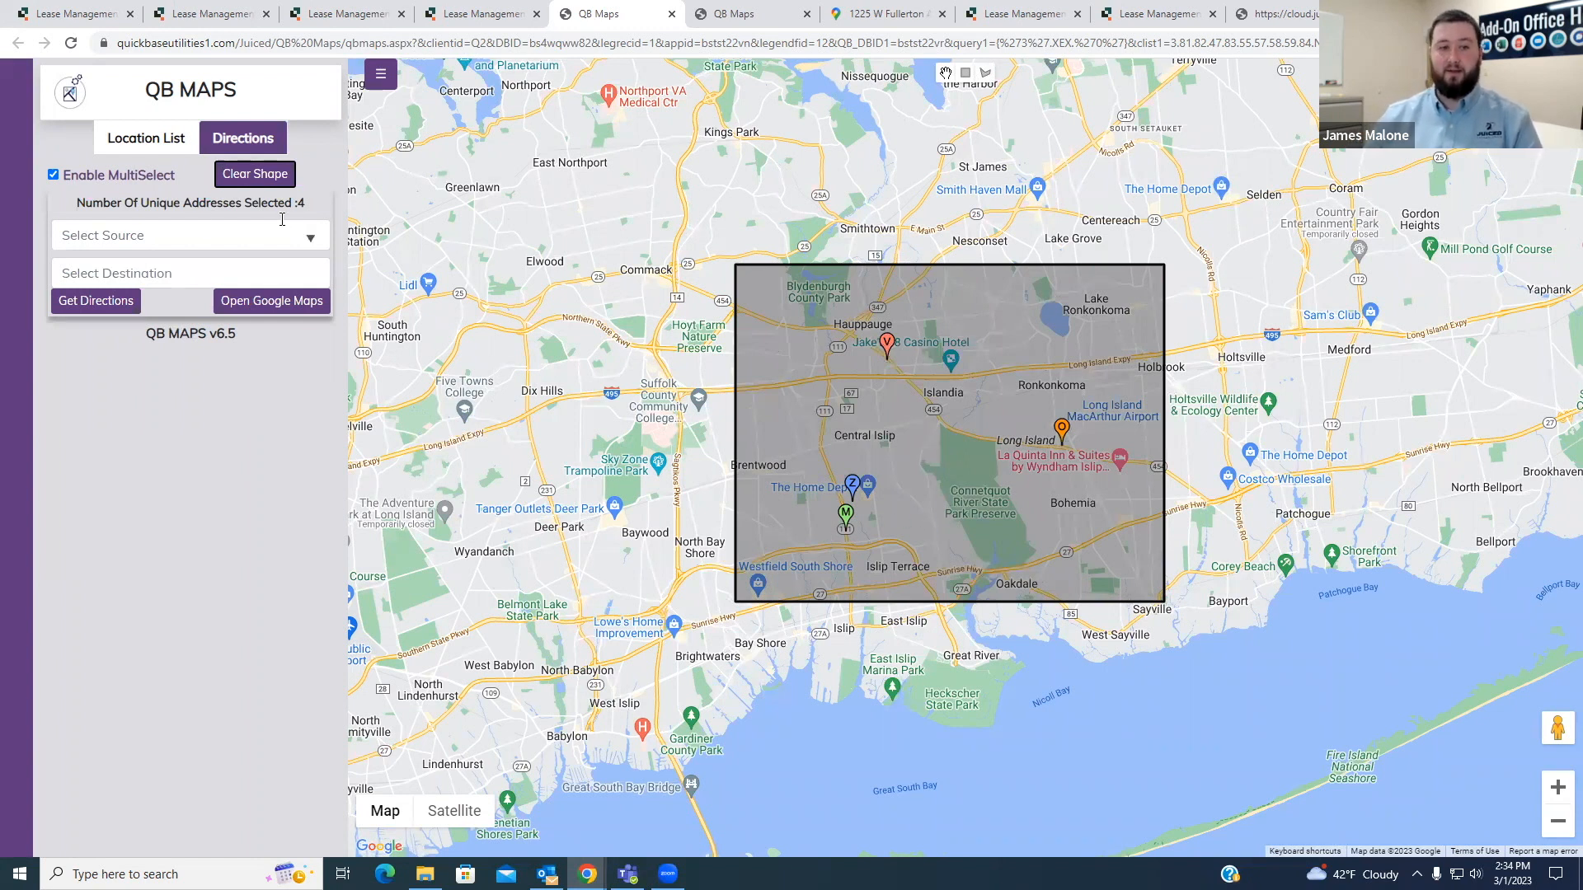
- Get multi-stop directions for the selected pins with the Brentwood location as source and the Ronkonkoma location as destination
left_click(155, 235)
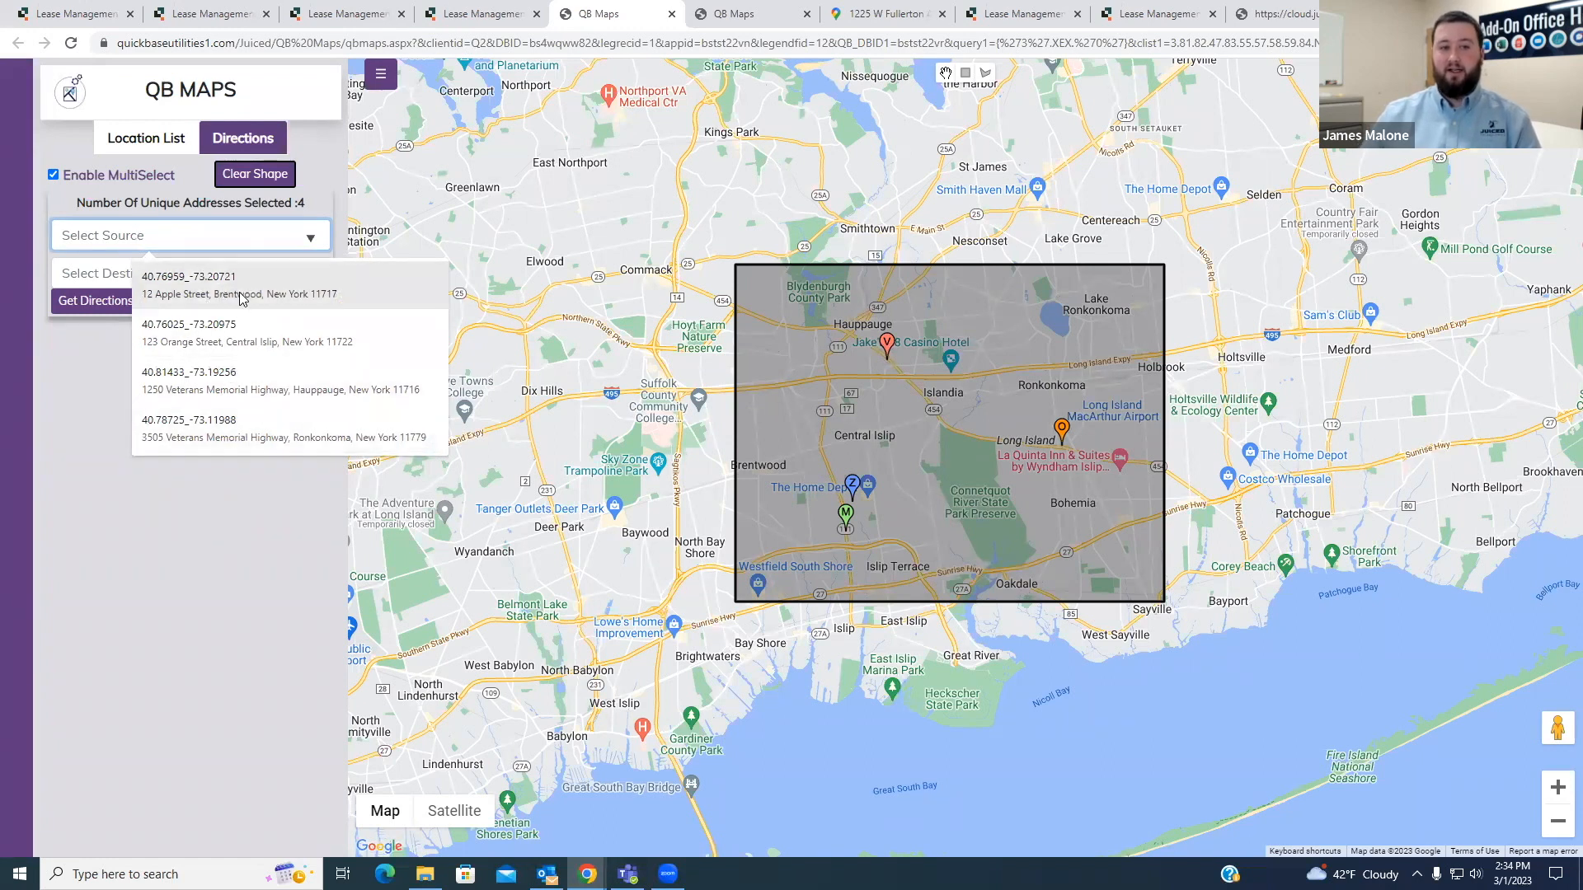
left_click(201, 290)
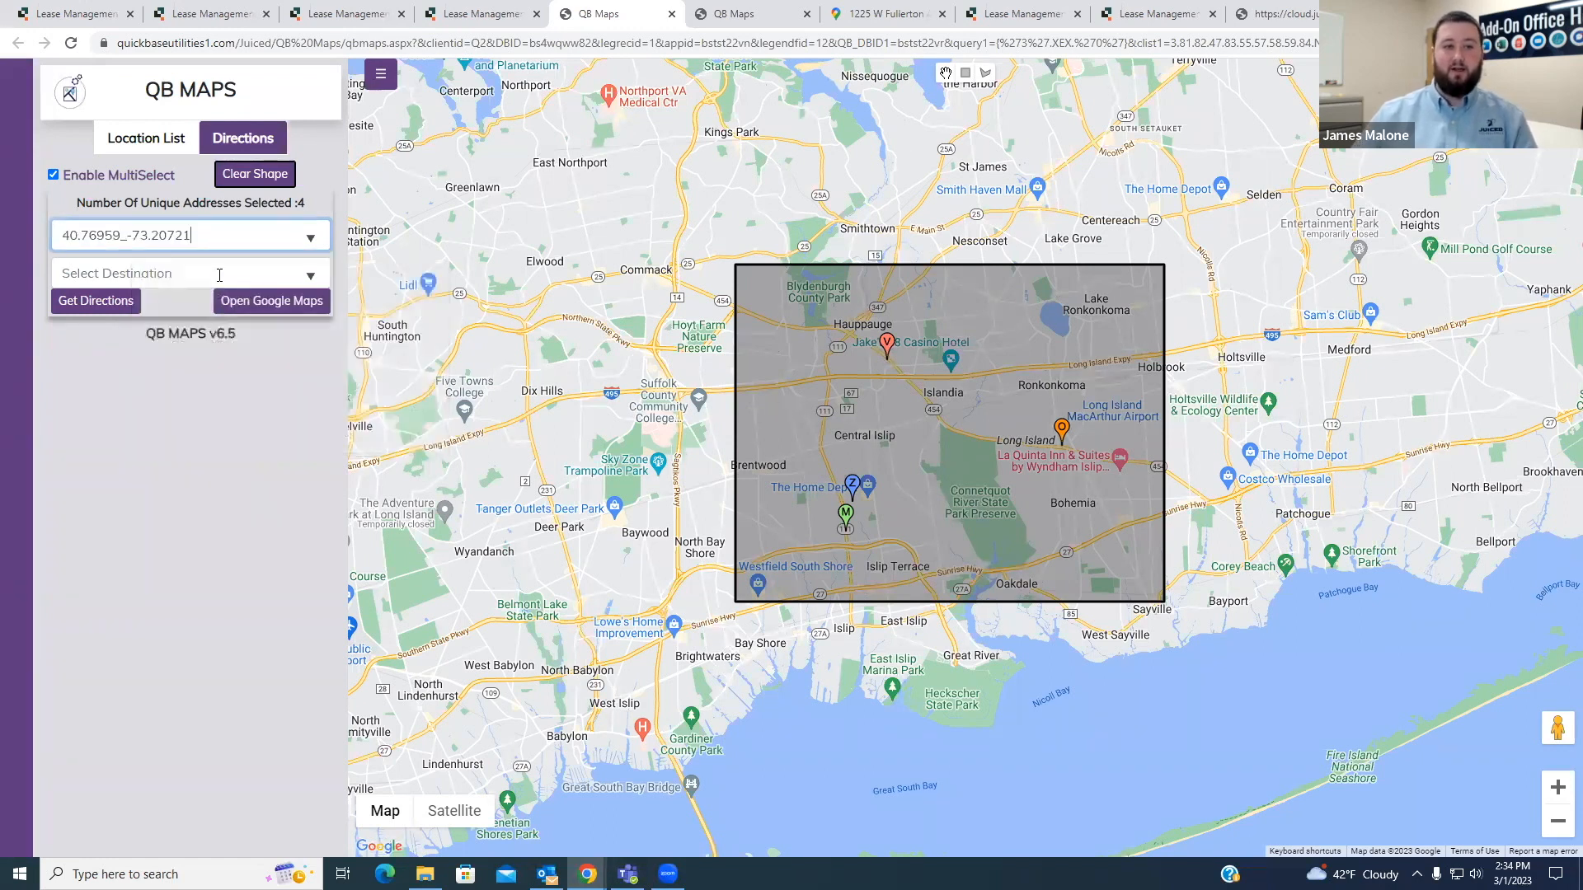
left_click(216, 273)
left_click(251, 458)
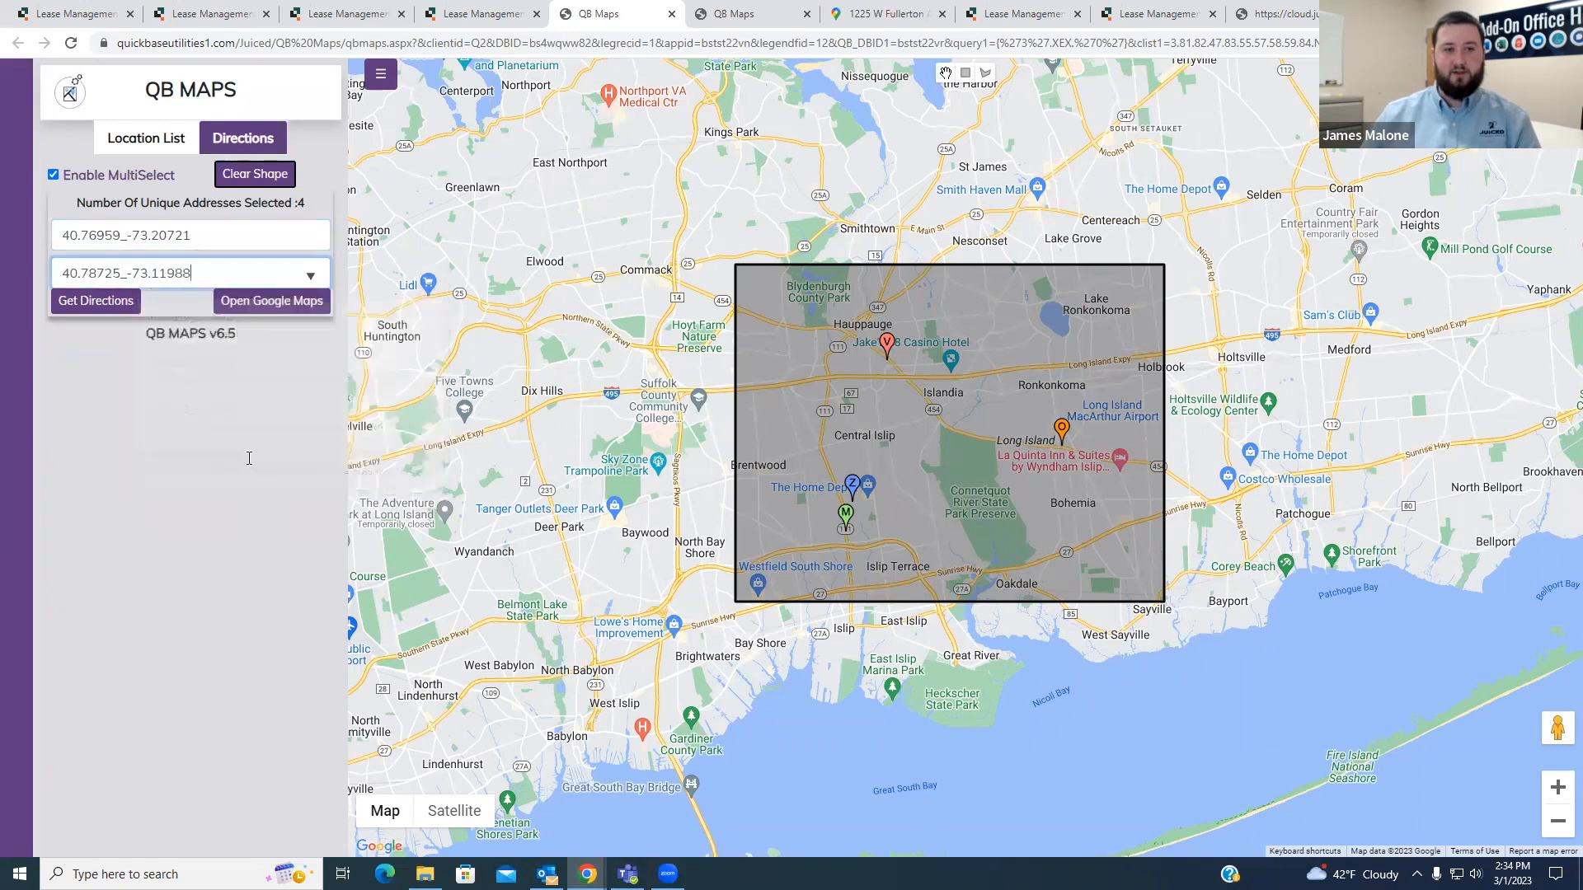
left_click(96, 304)
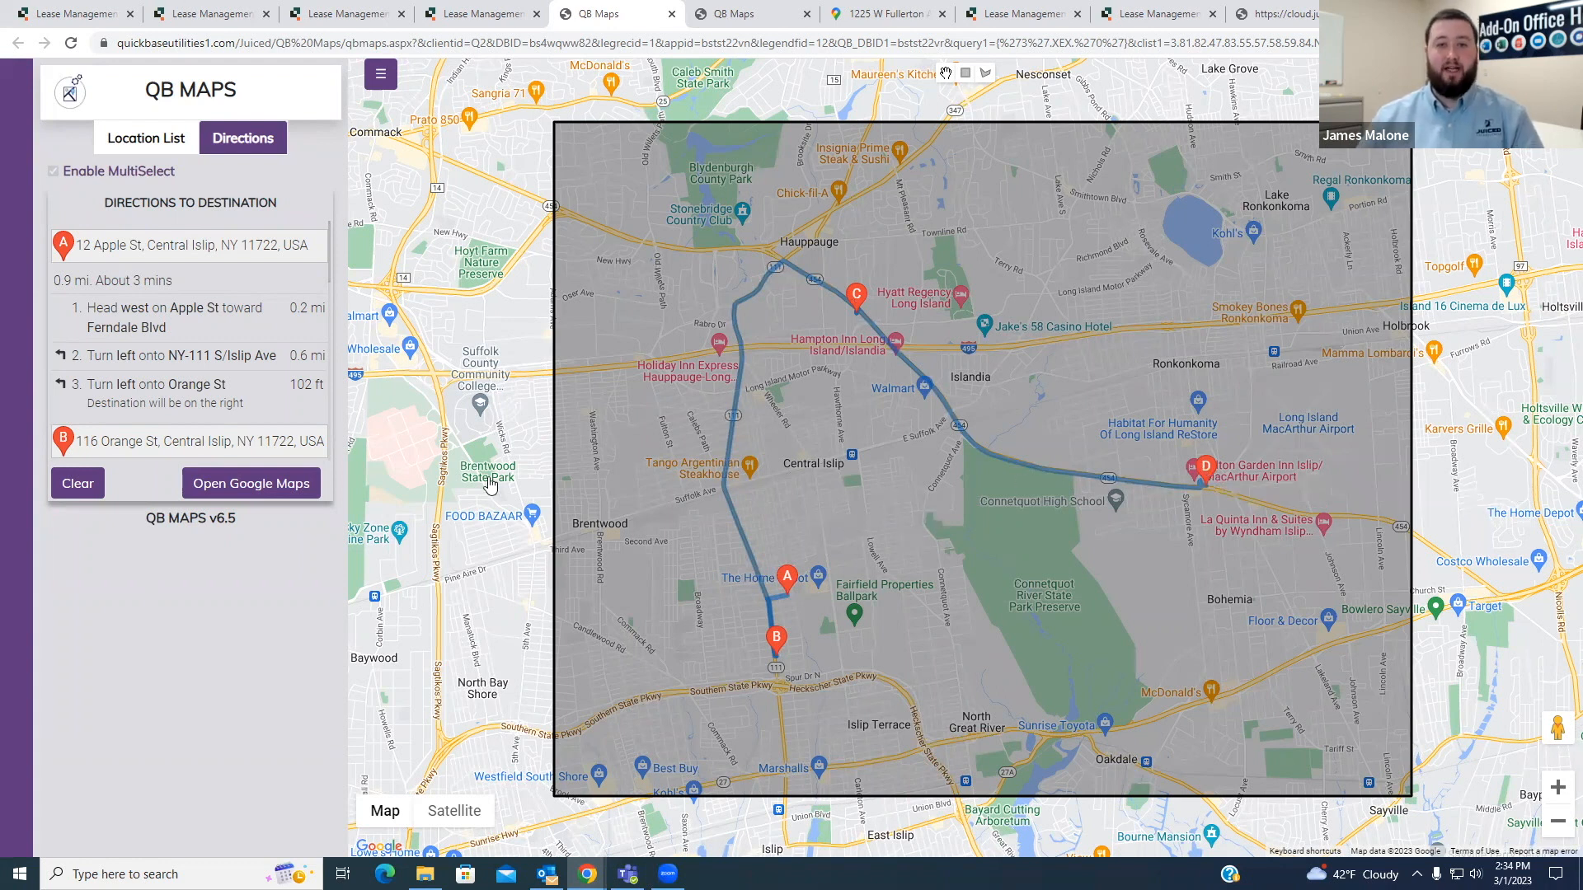
- View the multi-stop route in Google Maps, return to QB Maps and clear the directions
left_click(274, 494)
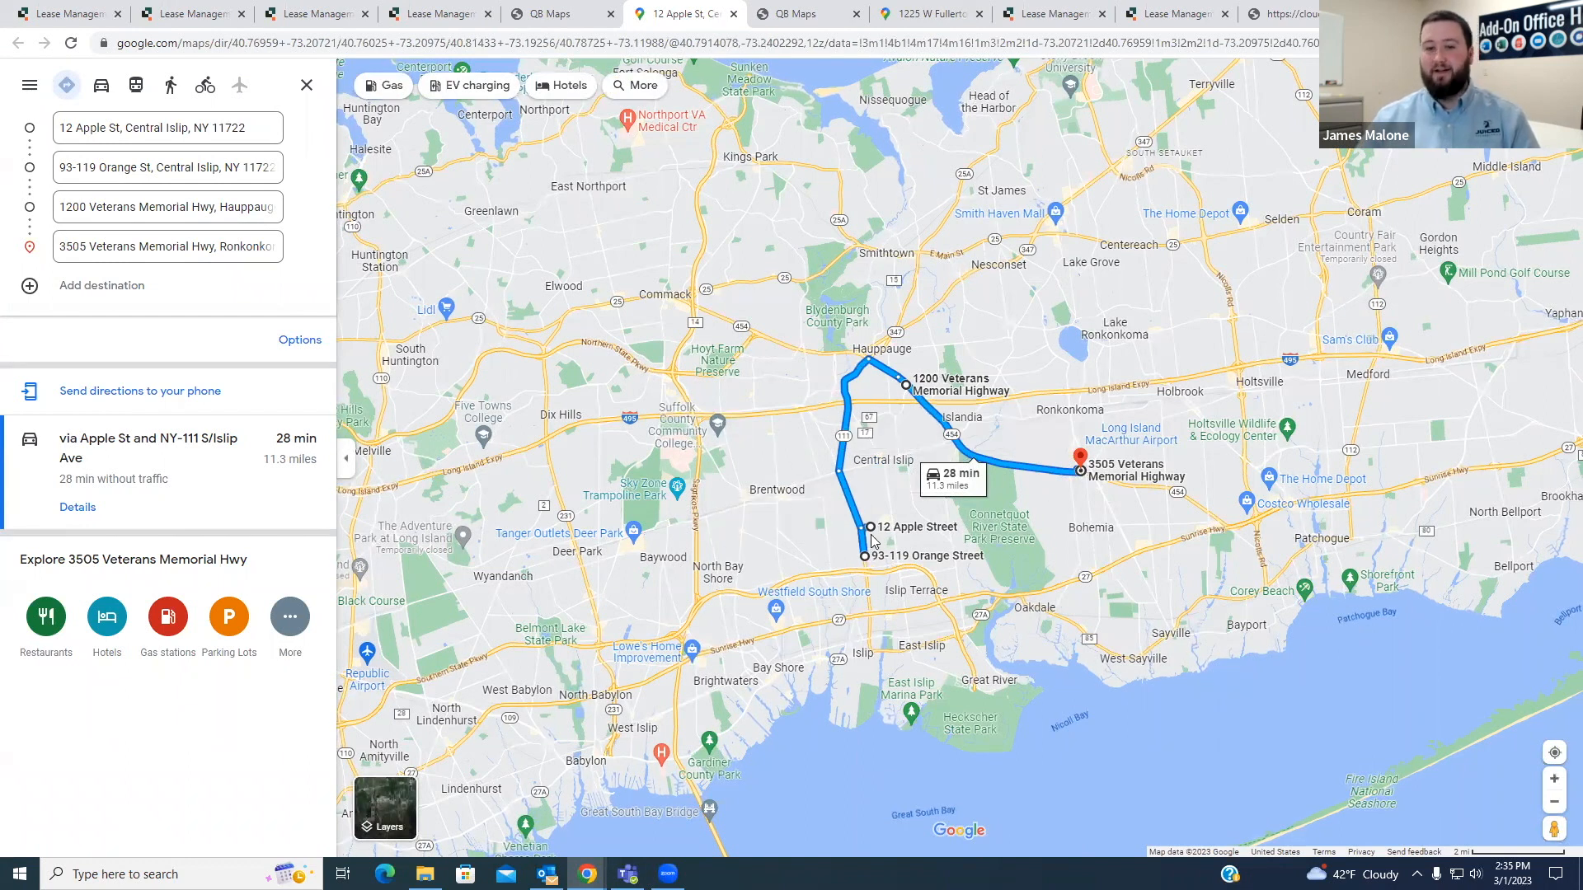
left_click(565, 24)
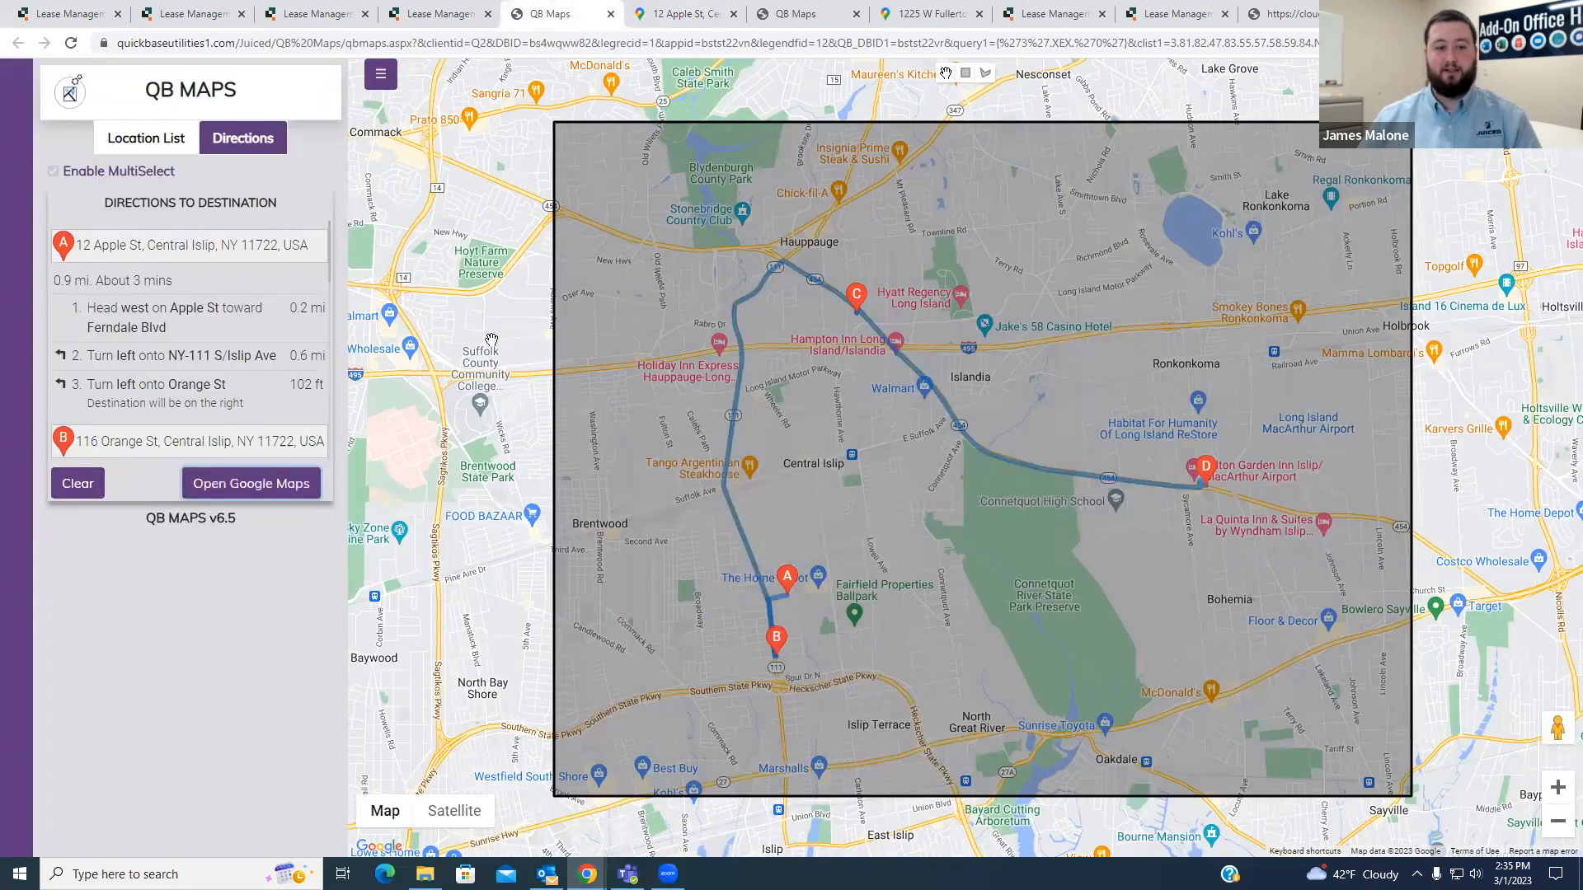
left_click(74, 482)
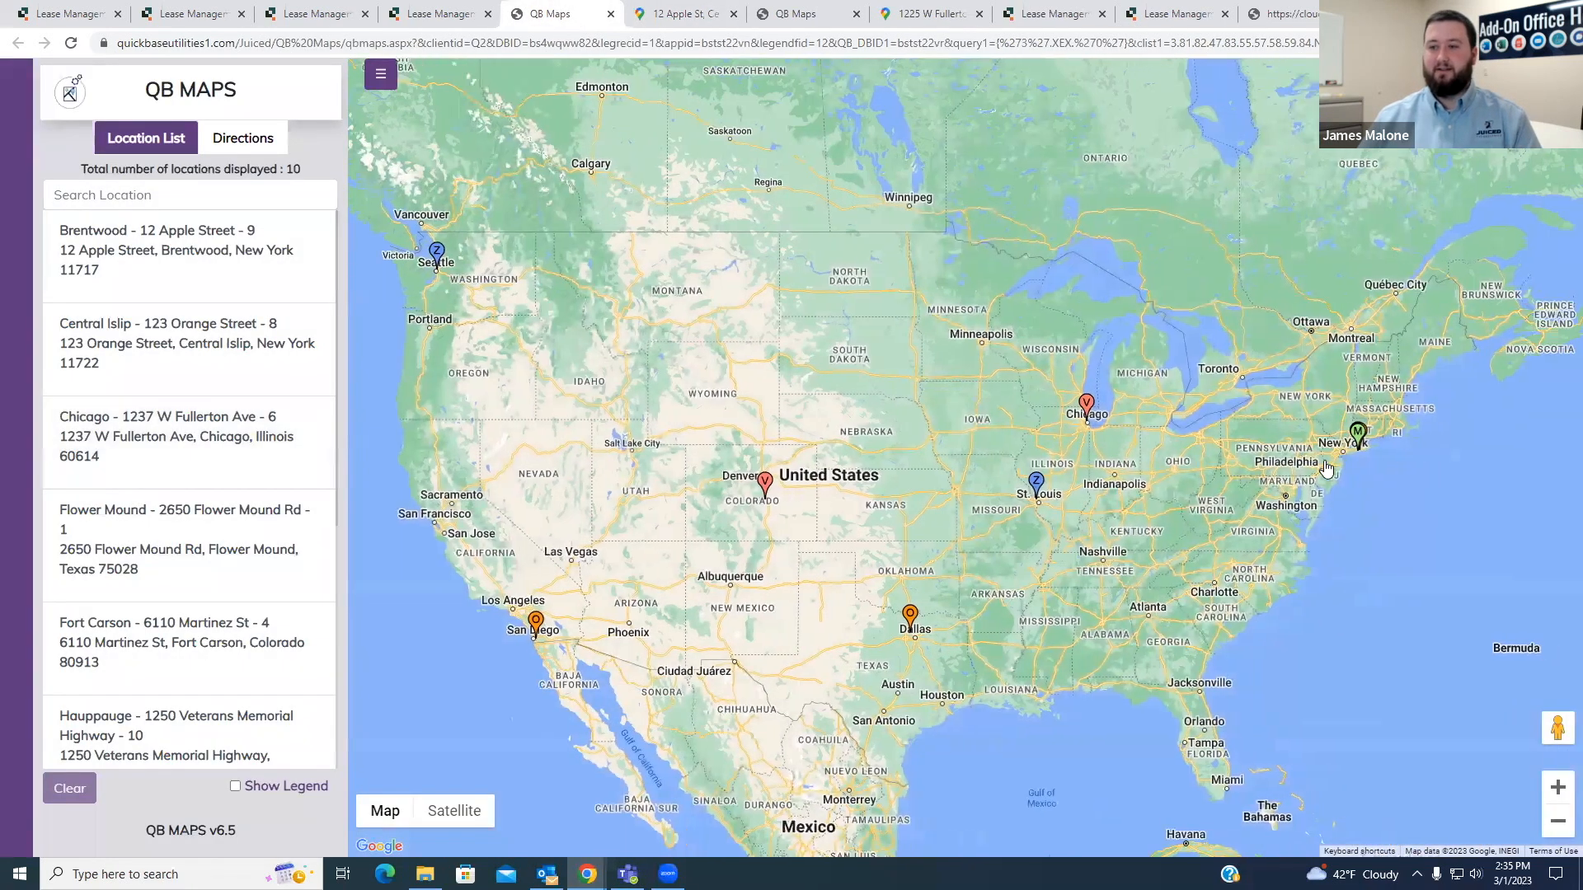
- Bring the Long Island pins into view and enable MultiSelect again in the directions form
left_click_drag(1326, 469, 1158, 491)
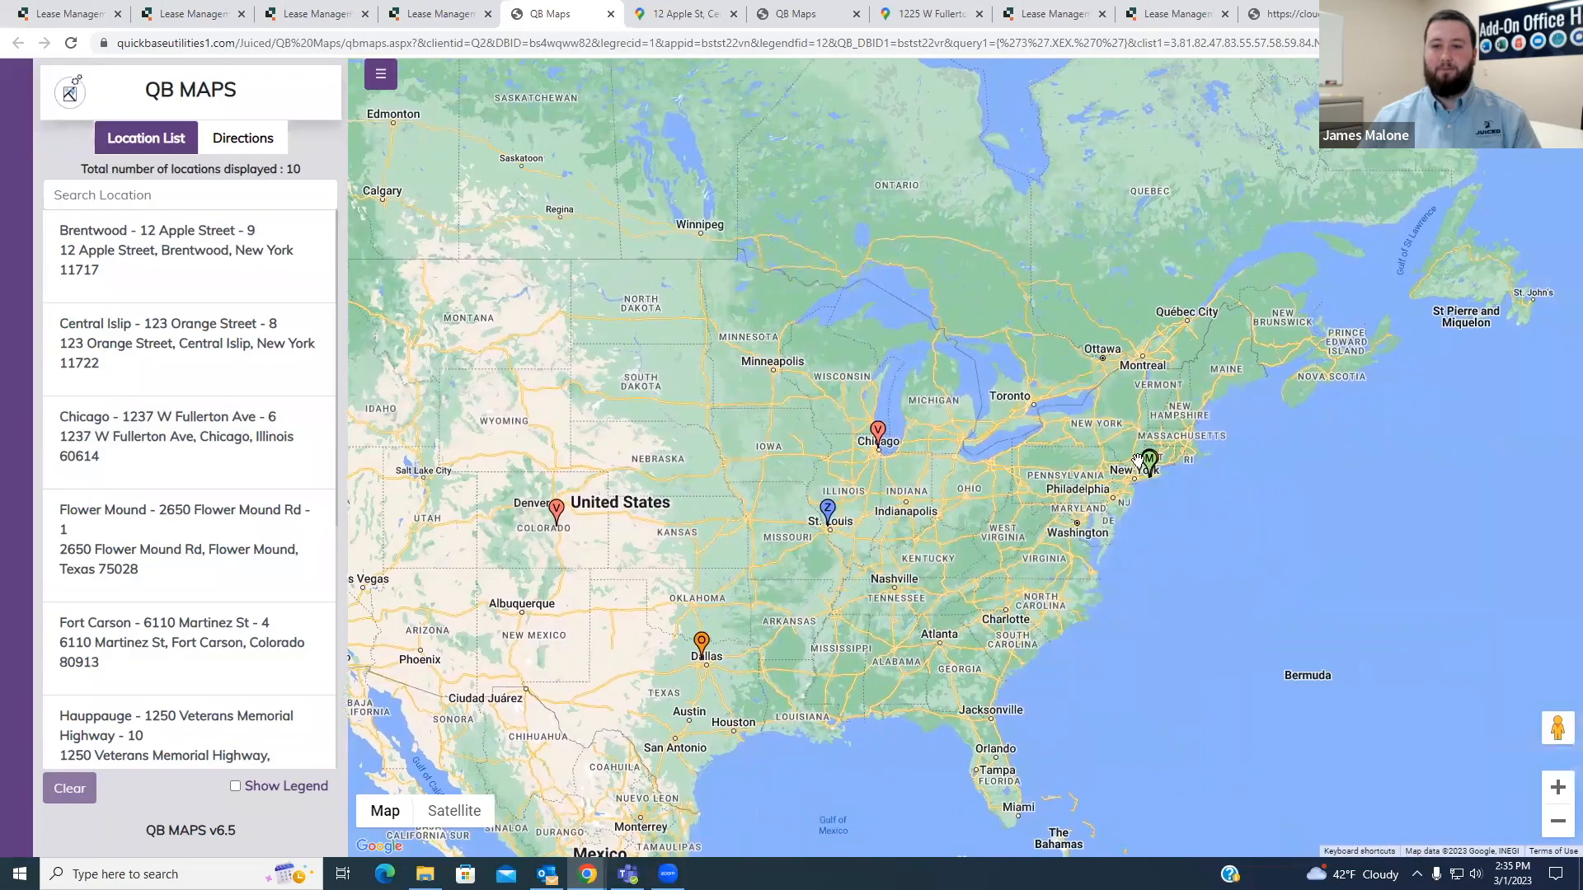
scroll(1158, 491, "up", 1)
scroll(1158, 491, "up", 4)
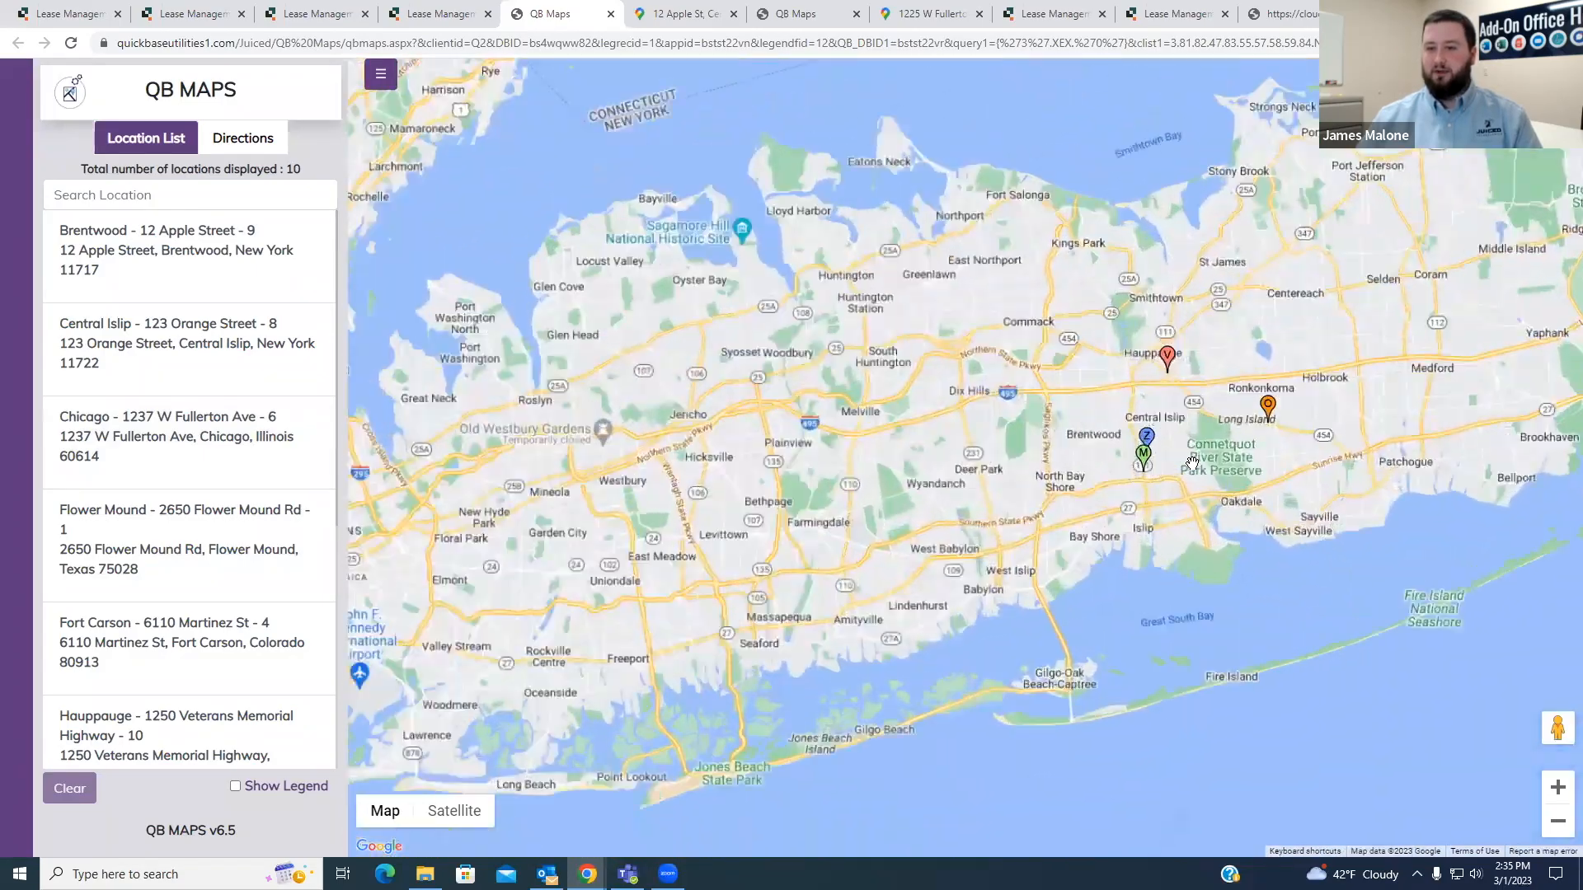
left_click_drag(1193, 464, 1001, 509)
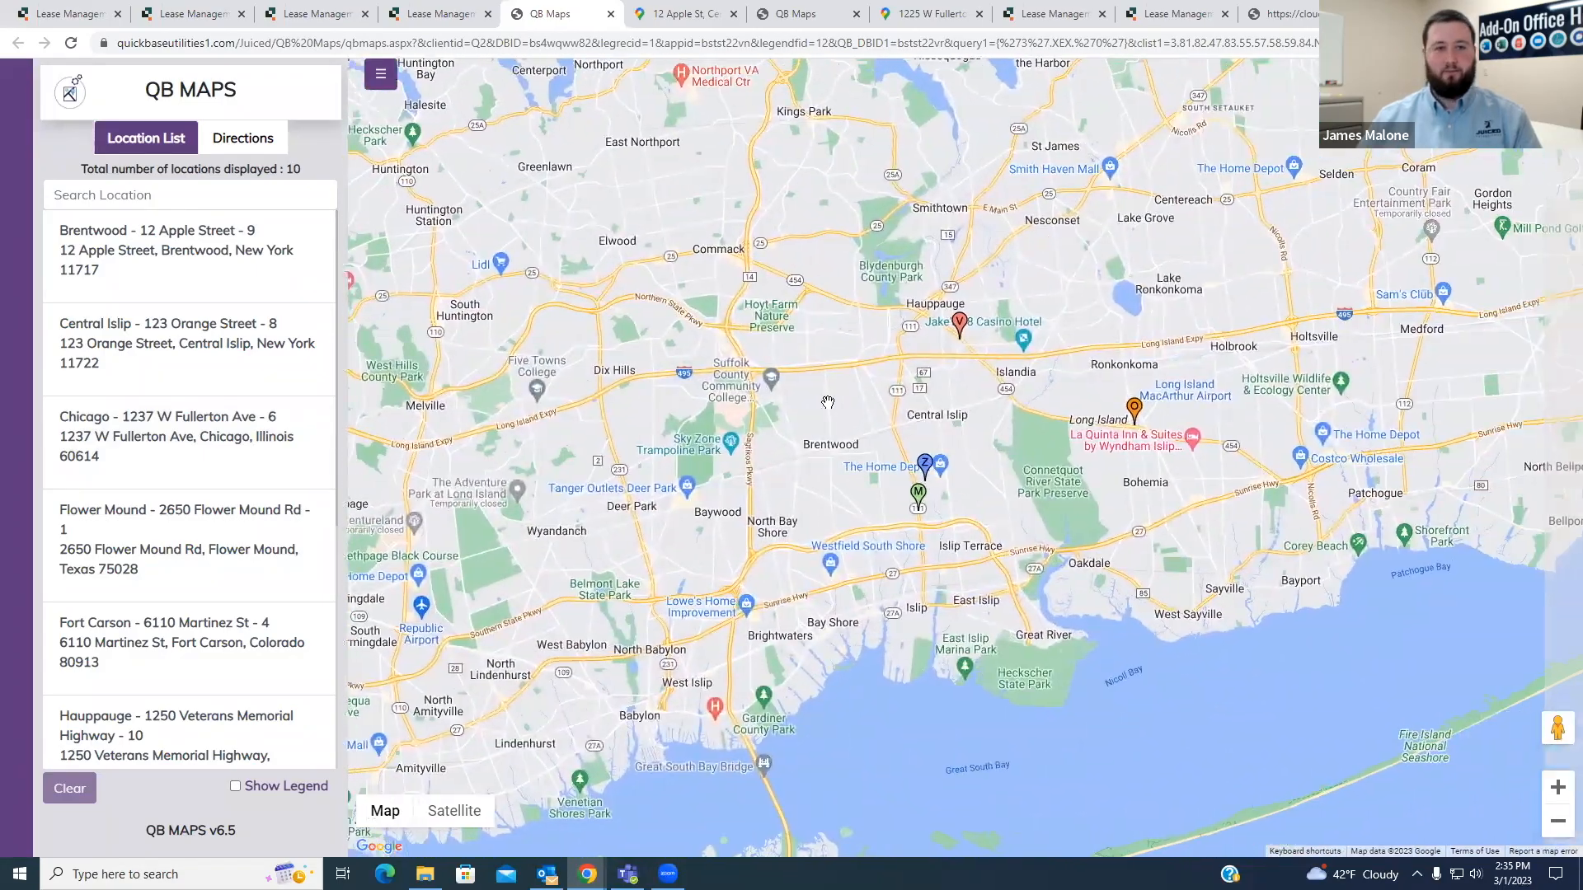
left_click(267, 142)
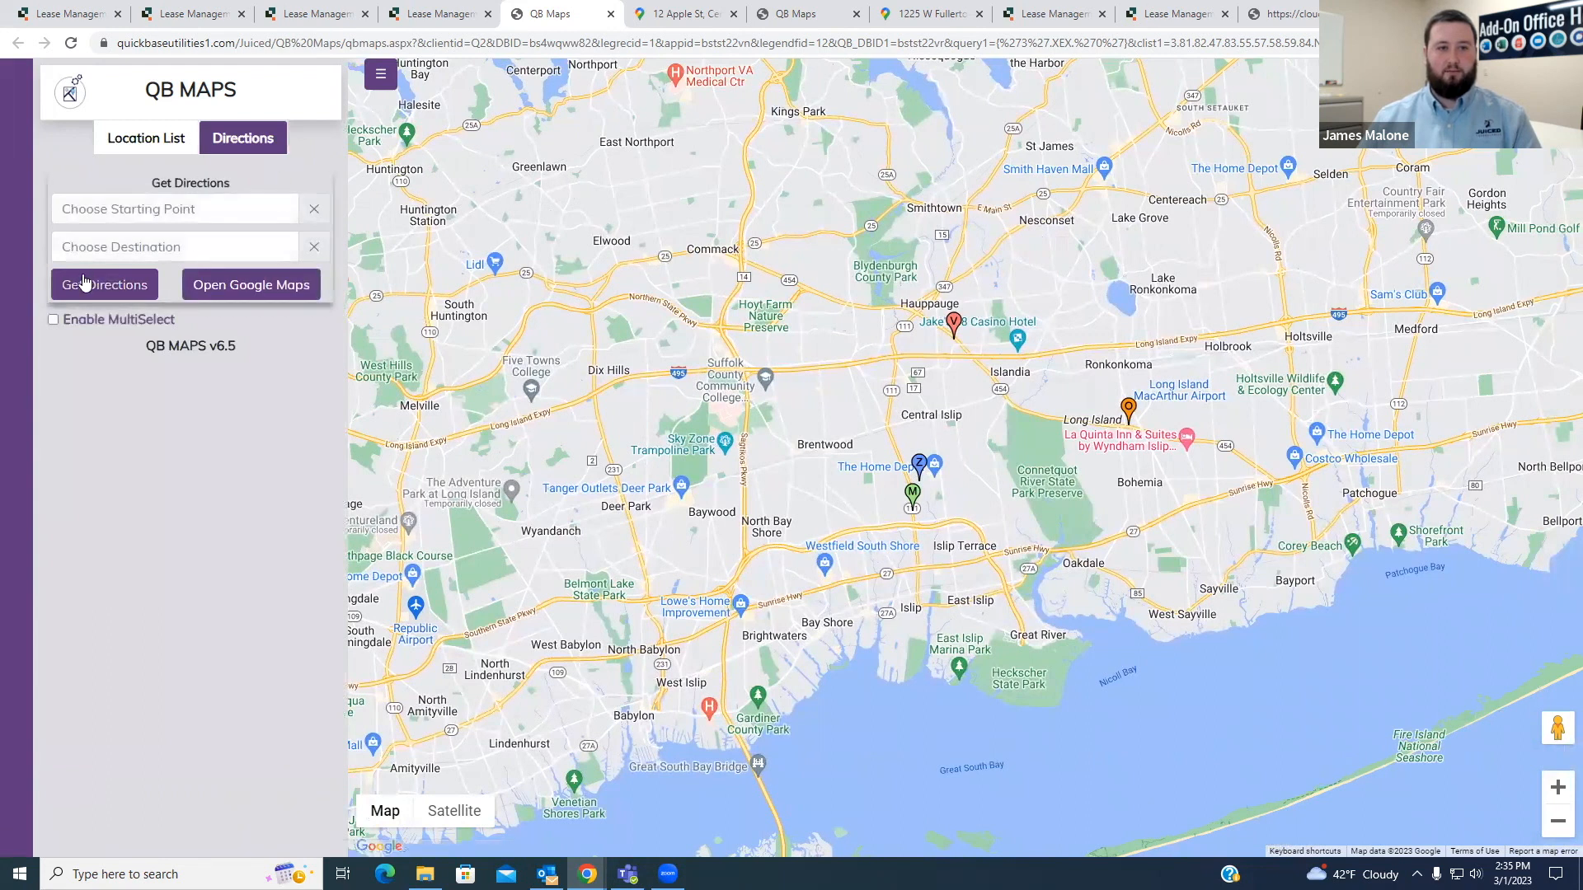
left_click(54, 320)
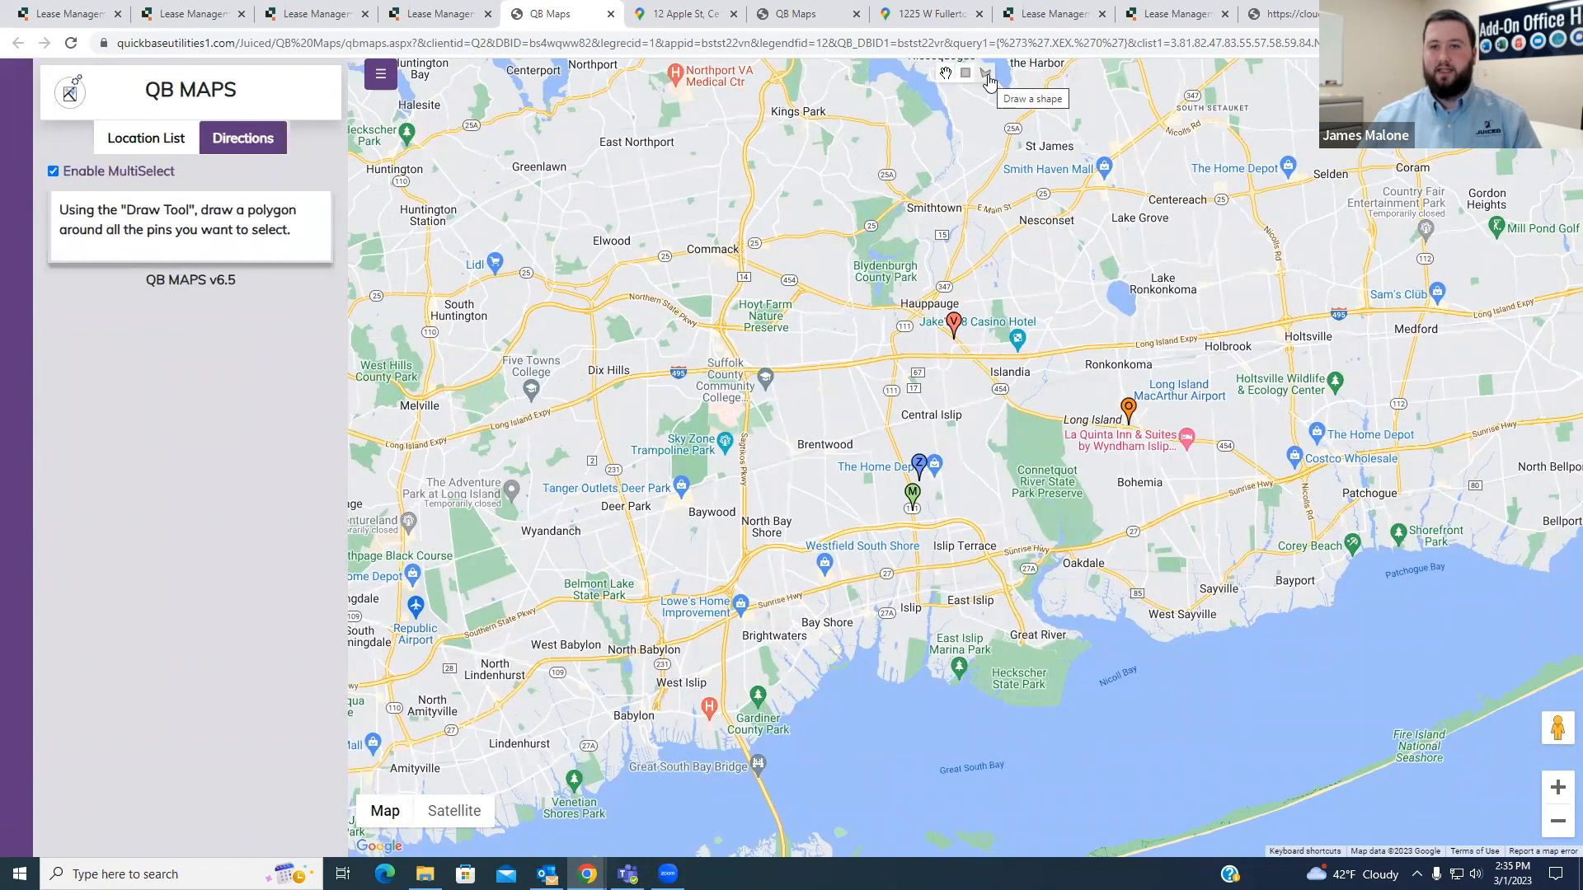
- Draw a closed polygon around the Hauppauge, Ronkonkoma and Central Islip pins, leaving out the blue Z pin
mouse_move(1077, 81)
left_mouse_down()
mouse_move(1012, 66)
mouse_move(998, 114)
left_mouse_up()
left_click(986, 74)
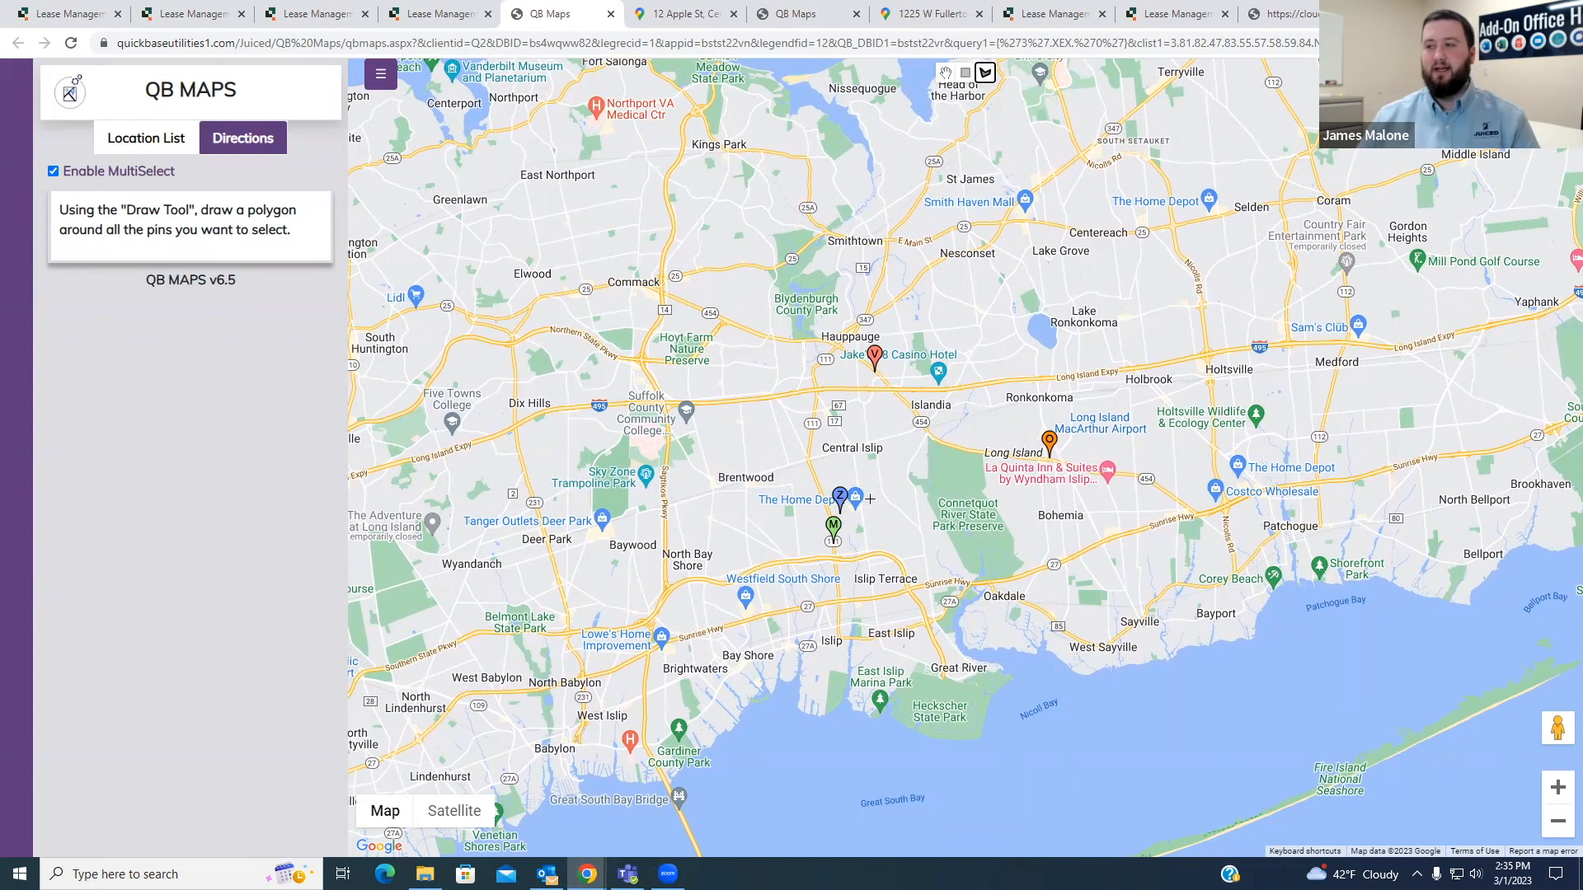
left_click(829, 303)
left_click(1165, 408)
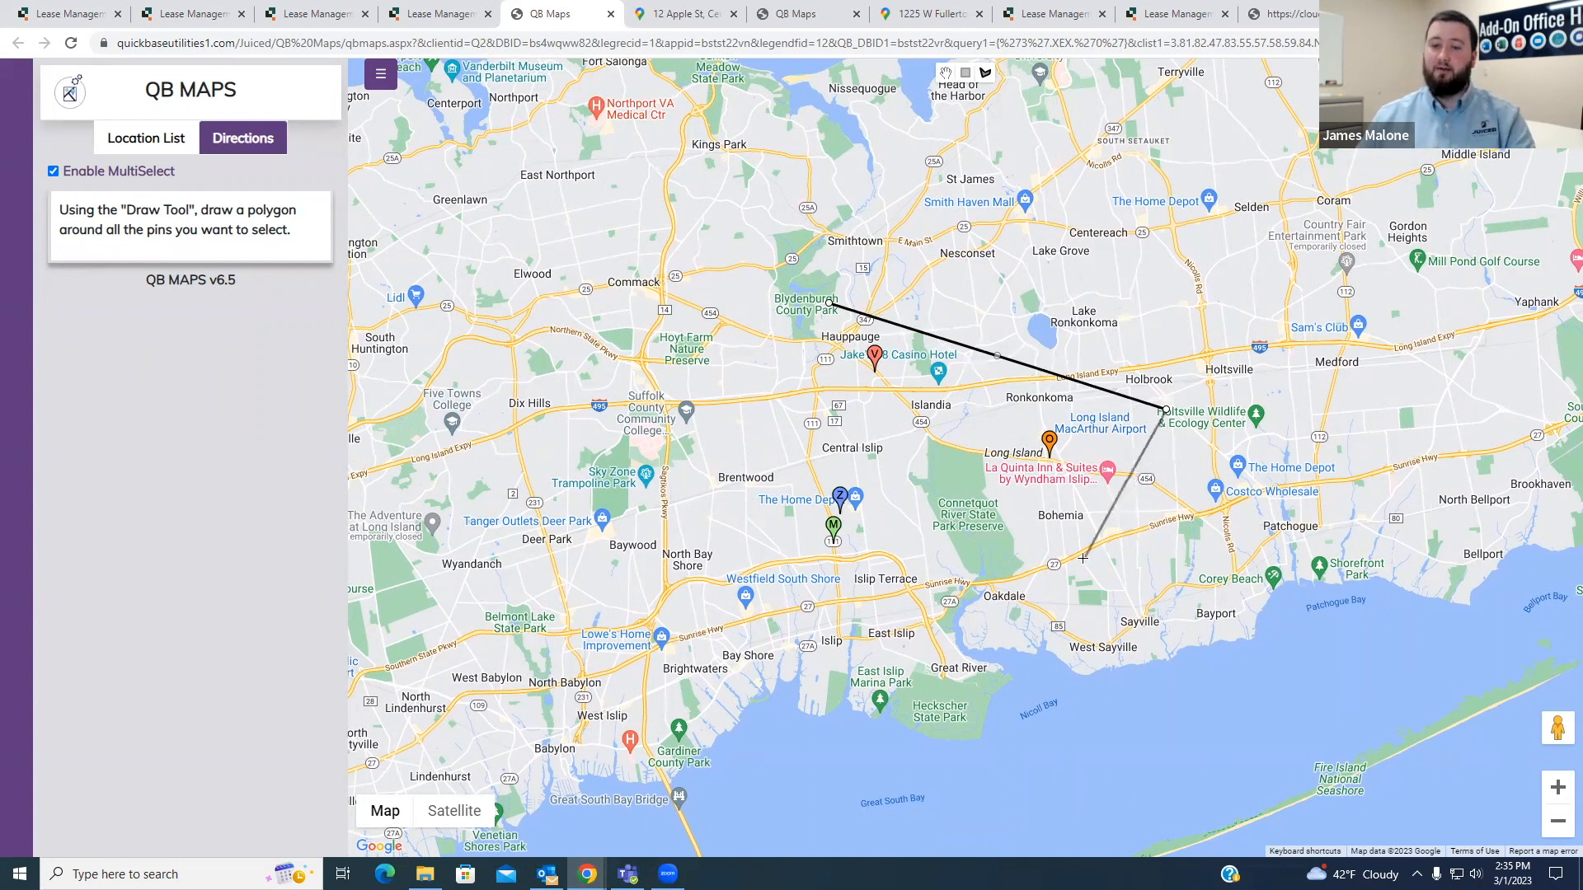
left_click(1043, 547)
left_click(818, 452)
left_click(816, 512)
left_click(860, 542)
left_click(834, 571)
left_click(771, 514)
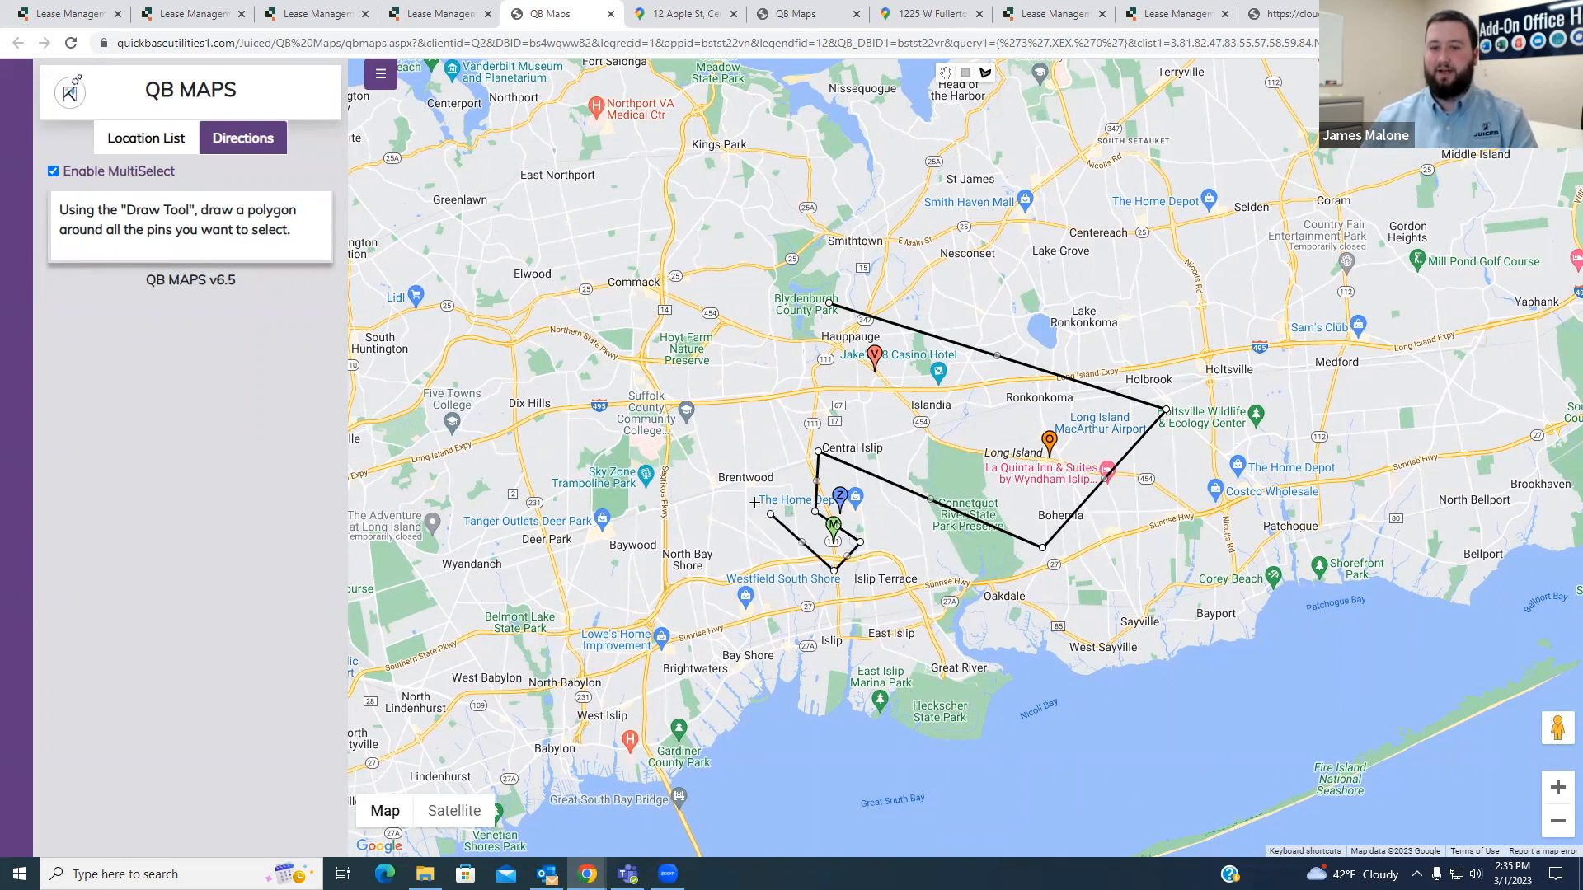
left_click(831, 306)
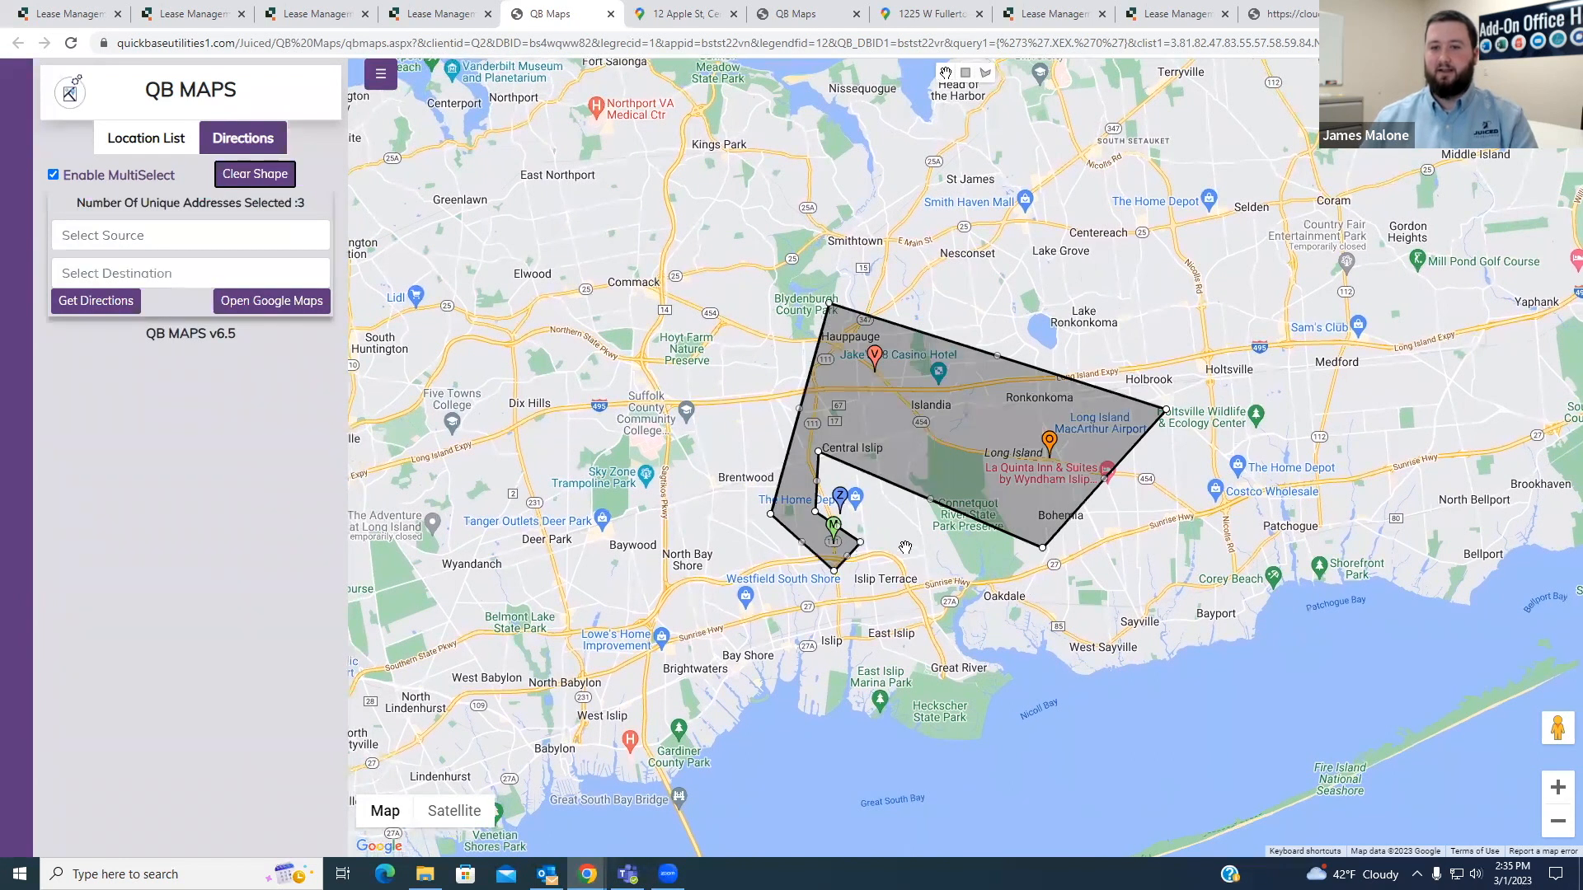
- Get directions for the polygon's pins with the Central Islip location as source and the Hauppauge location as destination
scroll(879, 513, "up", 1)
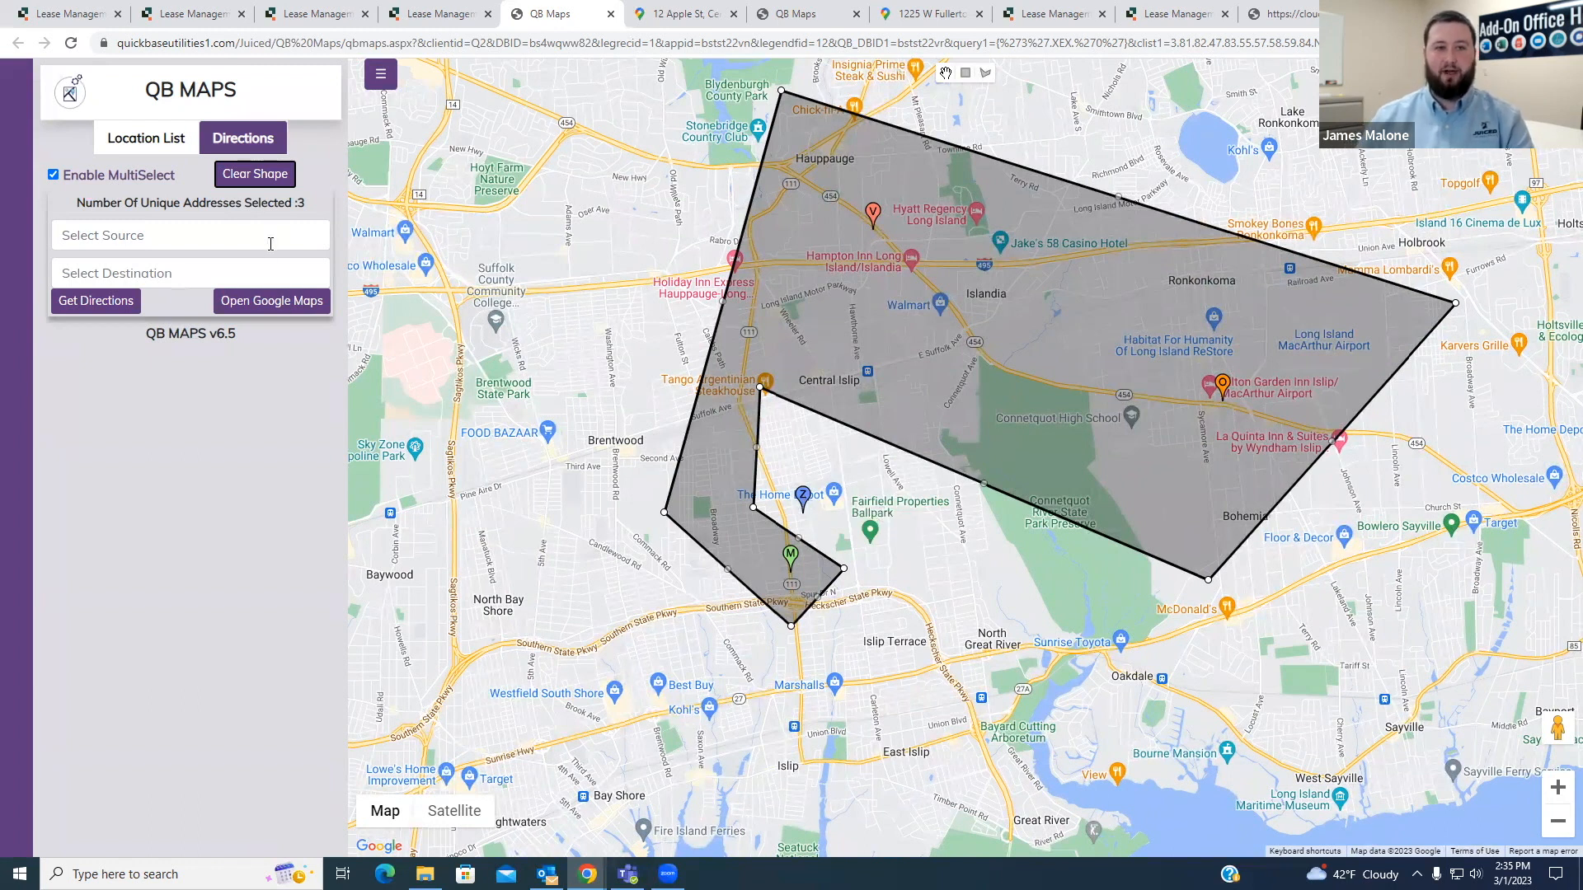
left_click(298, 203)
left_click(231, 235)
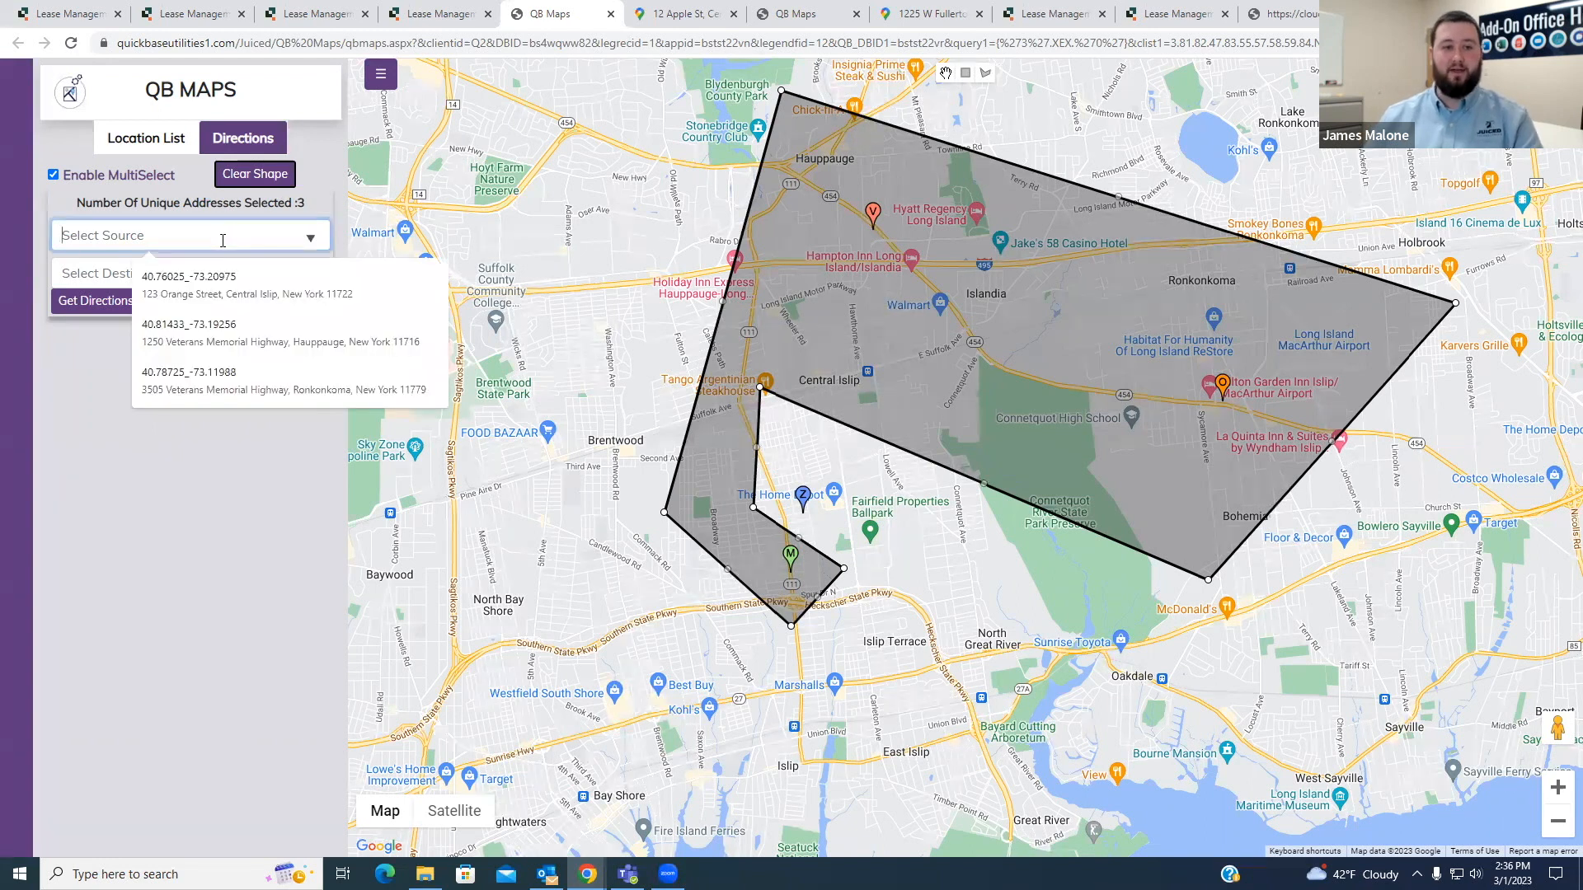
left_click(228, 285)
left_click(173, 272)
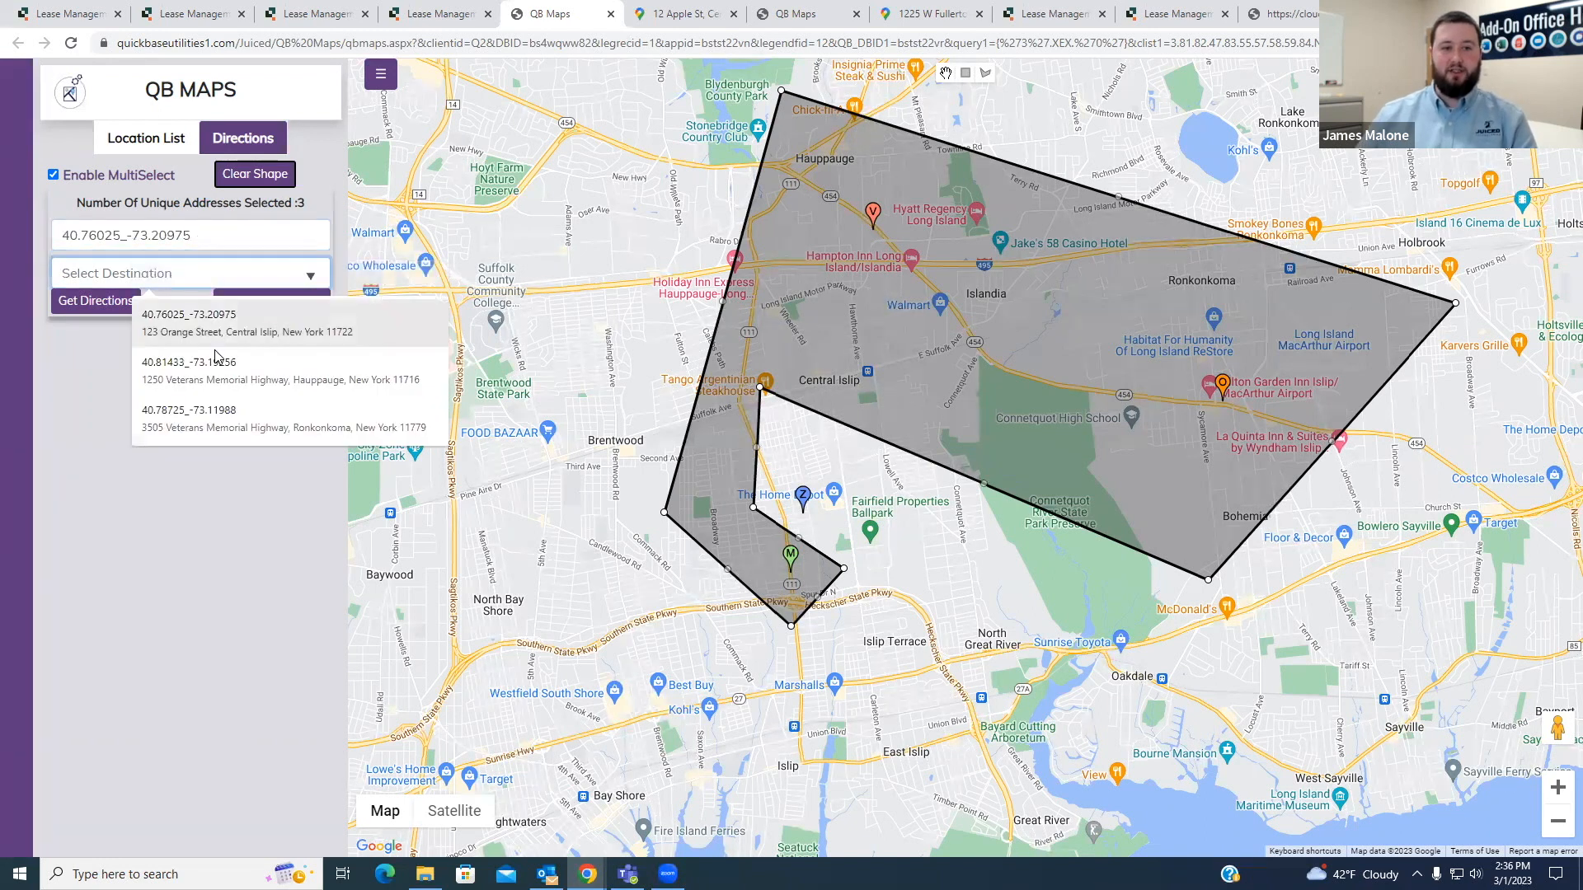
left_click(218, 379)
left_click(130, 307)
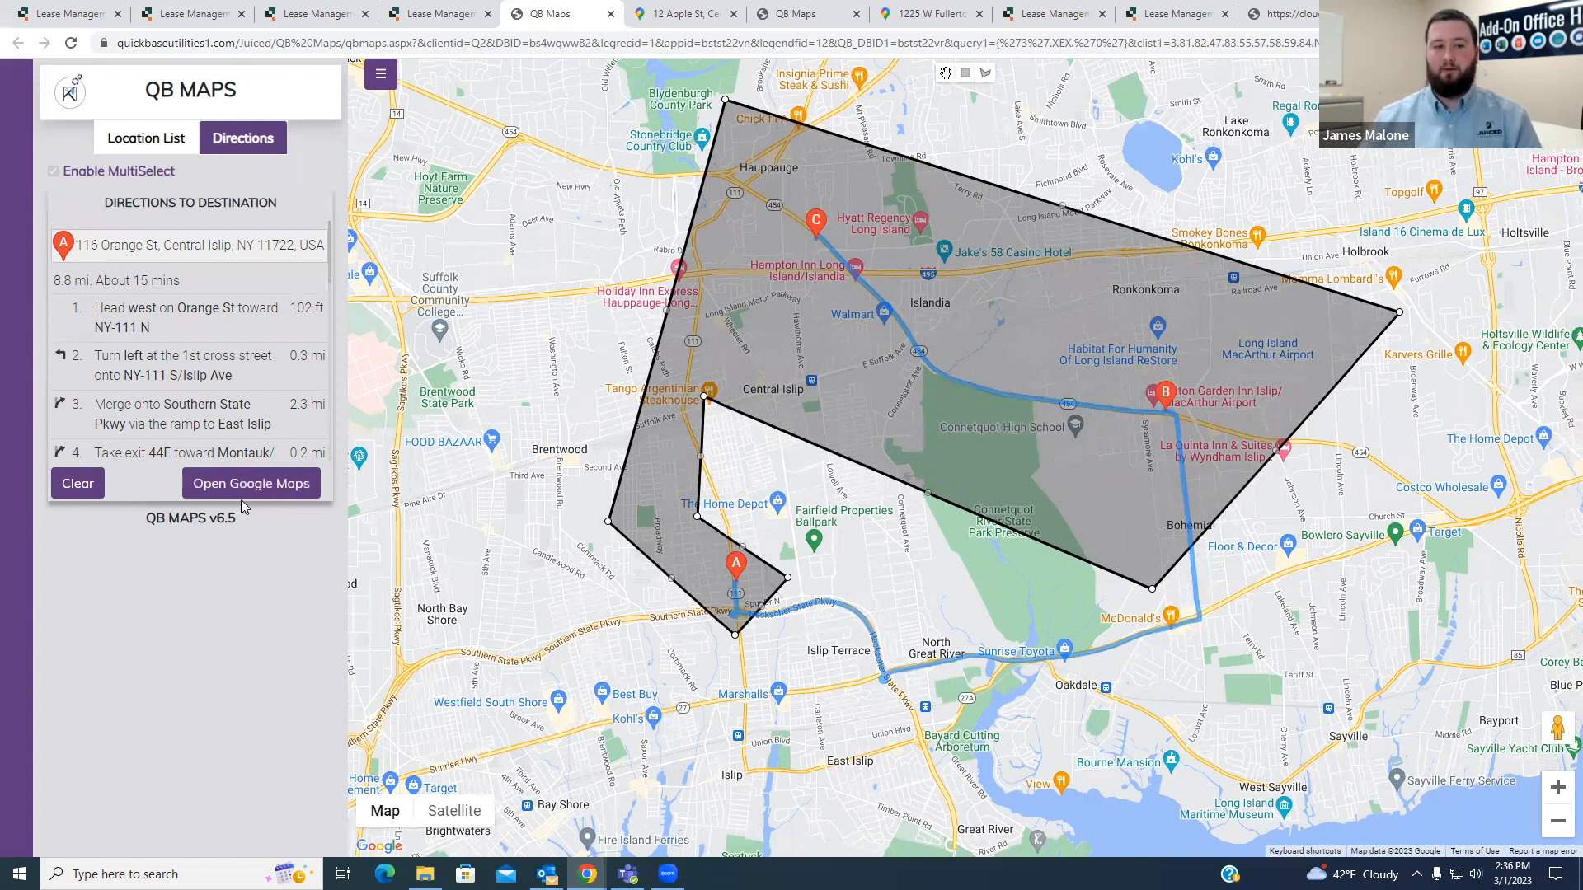
- Clear the polygon route and show the legend on the map
left_click(78, 484)
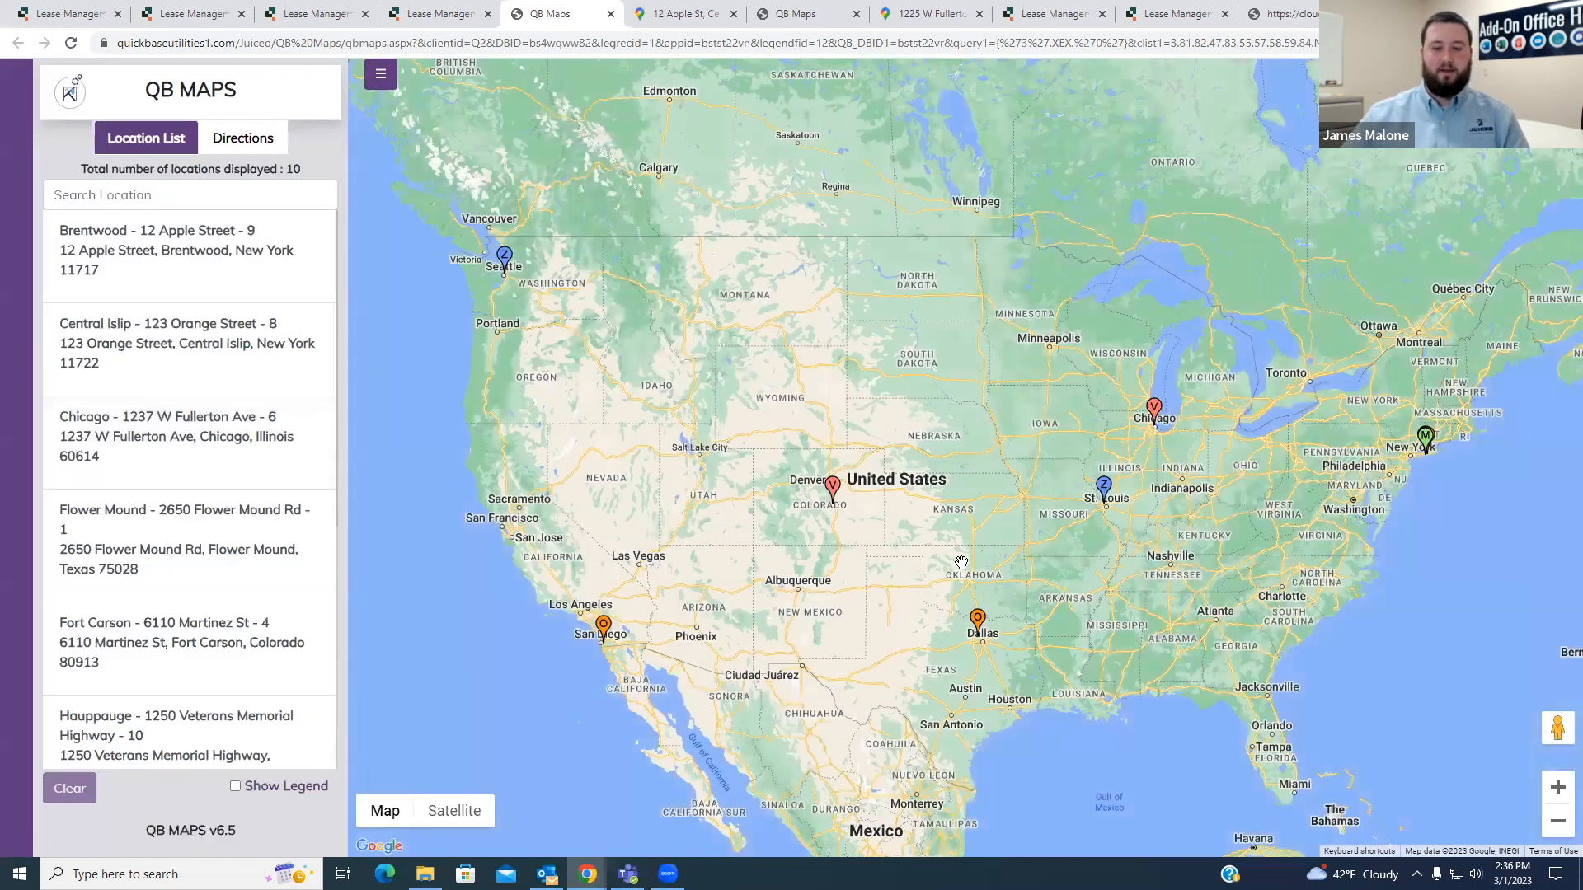
left_click_drag(1203, 523, 1072, 532)
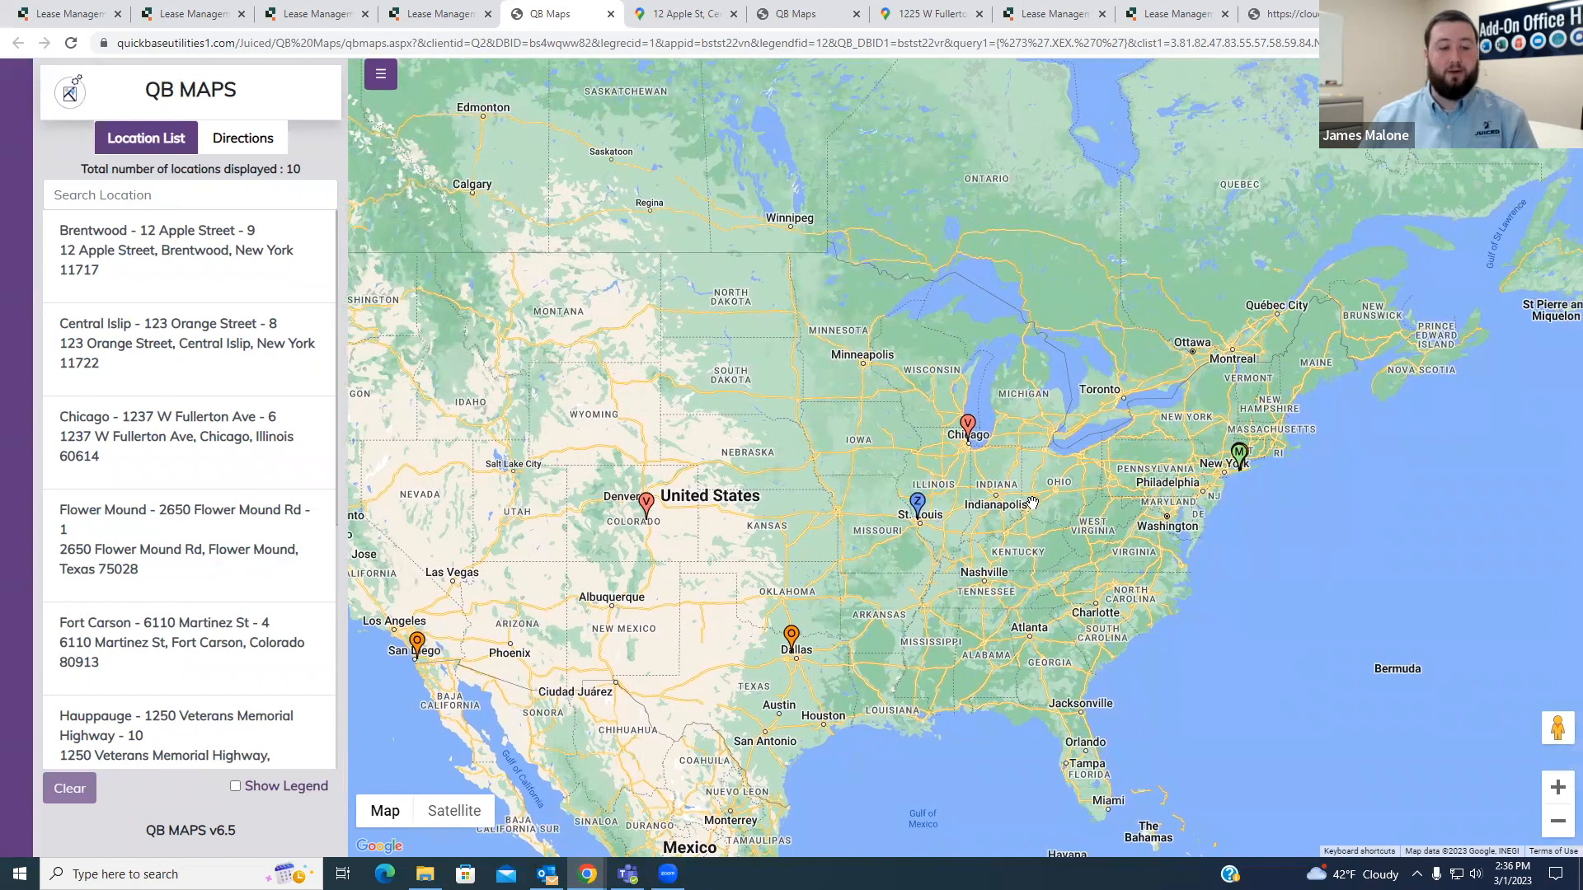
left_click(235, 787)
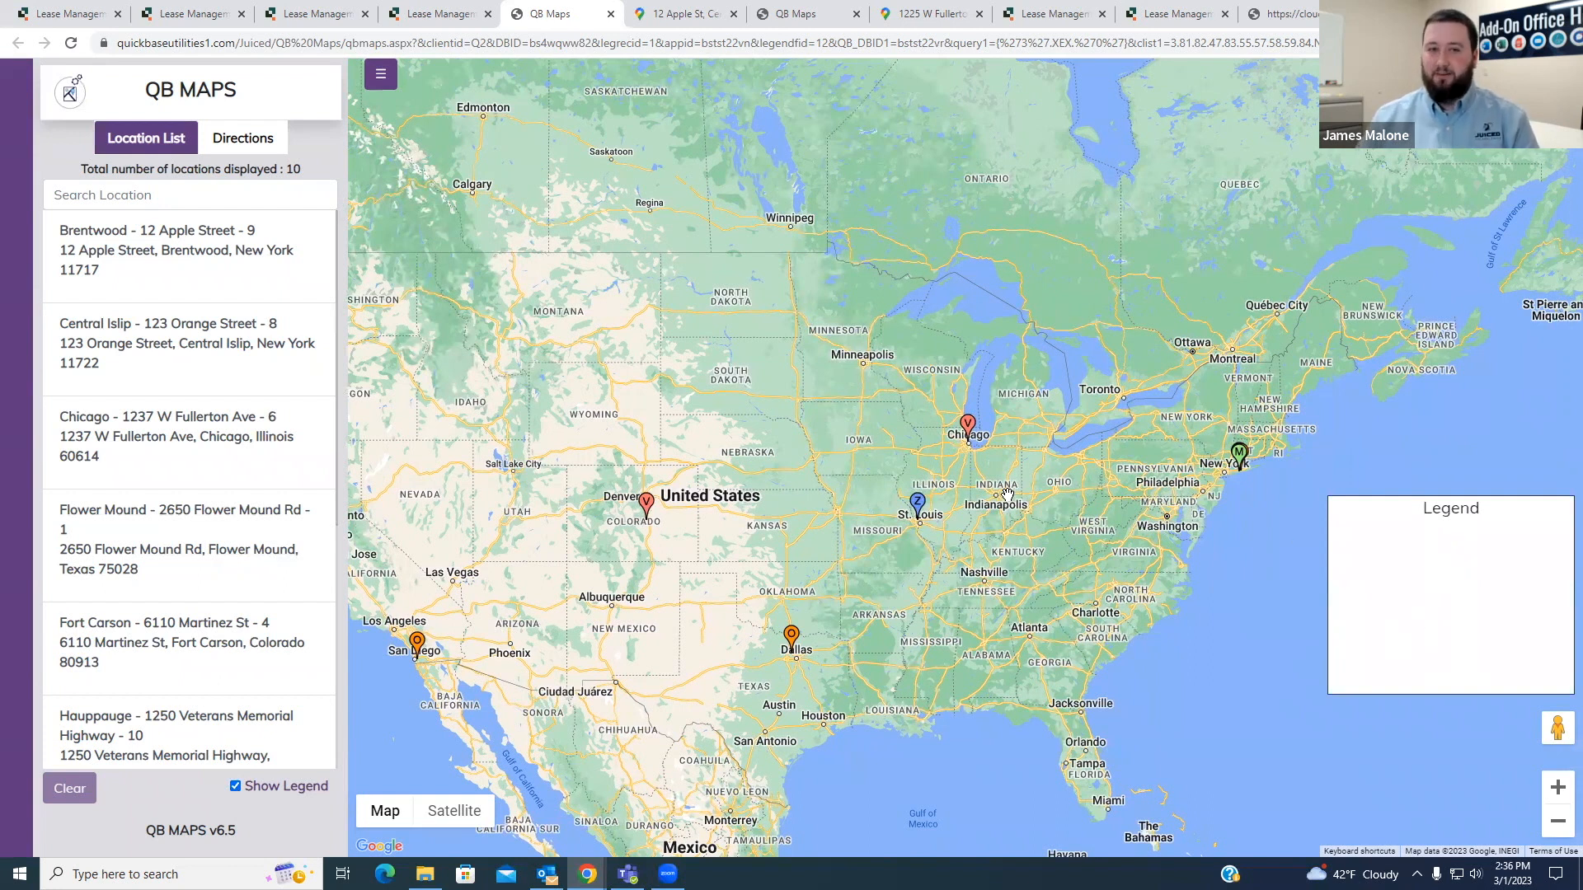
- Change the Legend Properties field of the QB Maps table to the Text - Multi-line type and save the field
key("ctrl+shift+Tab")
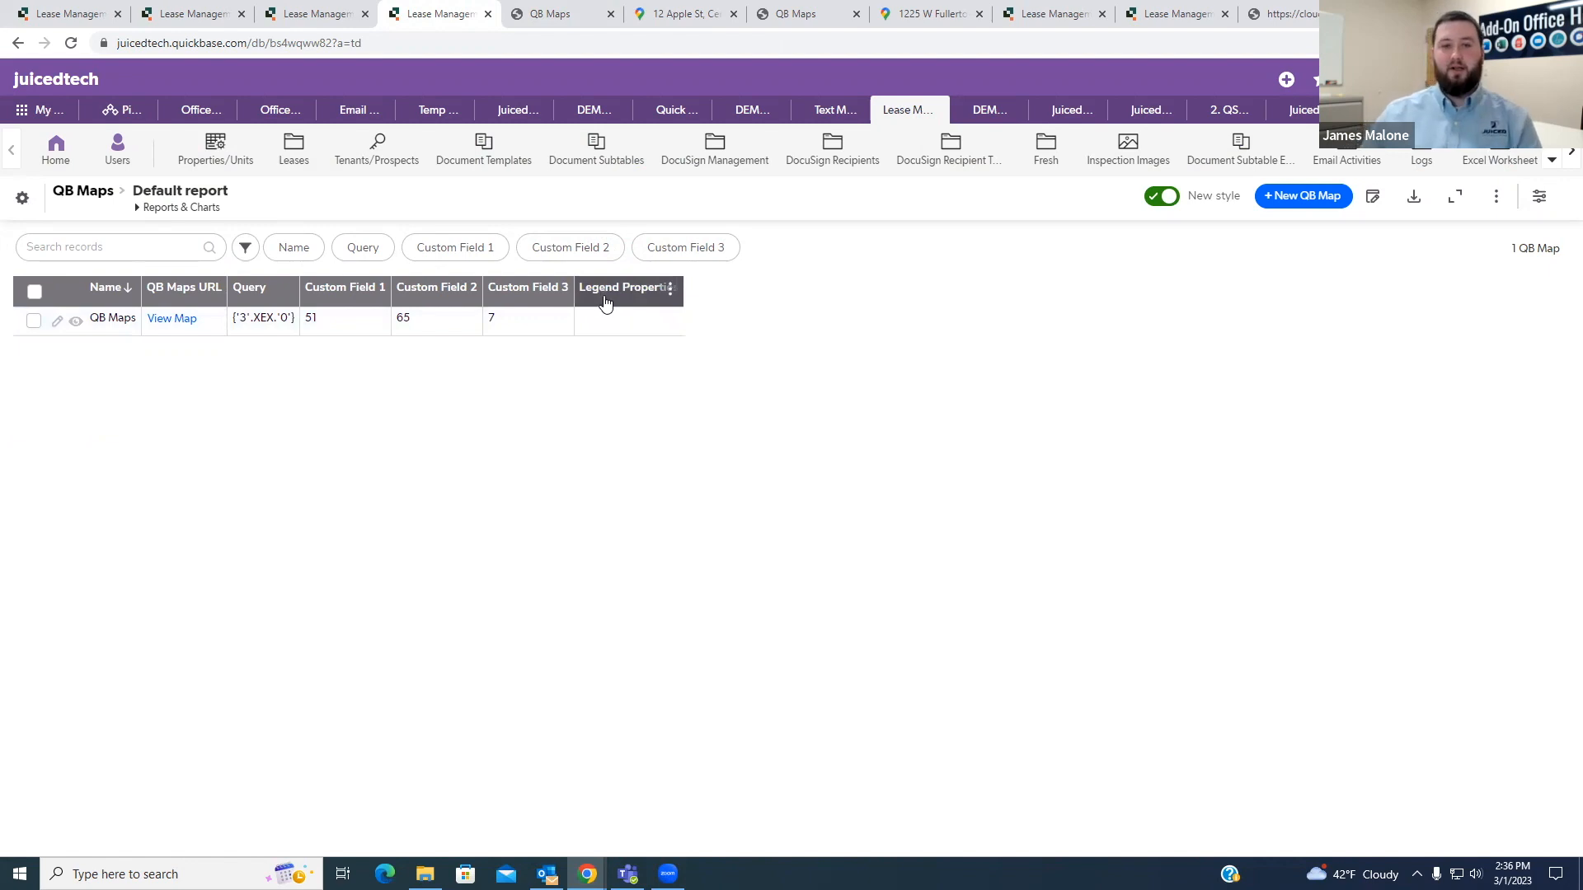
left_click(75, 321)
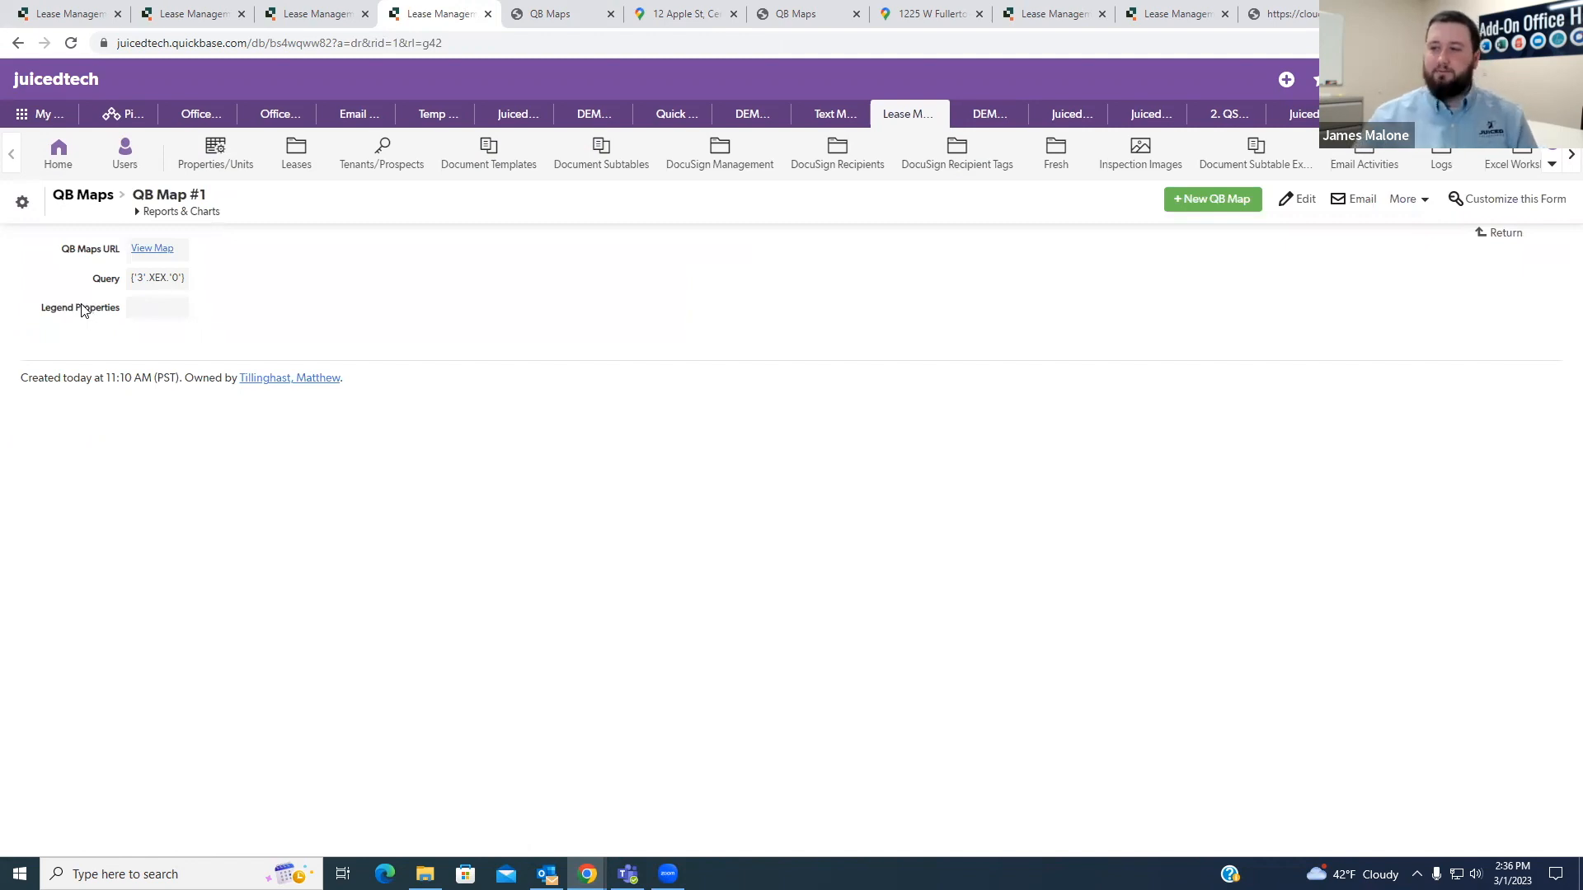
right_click(88, 314)
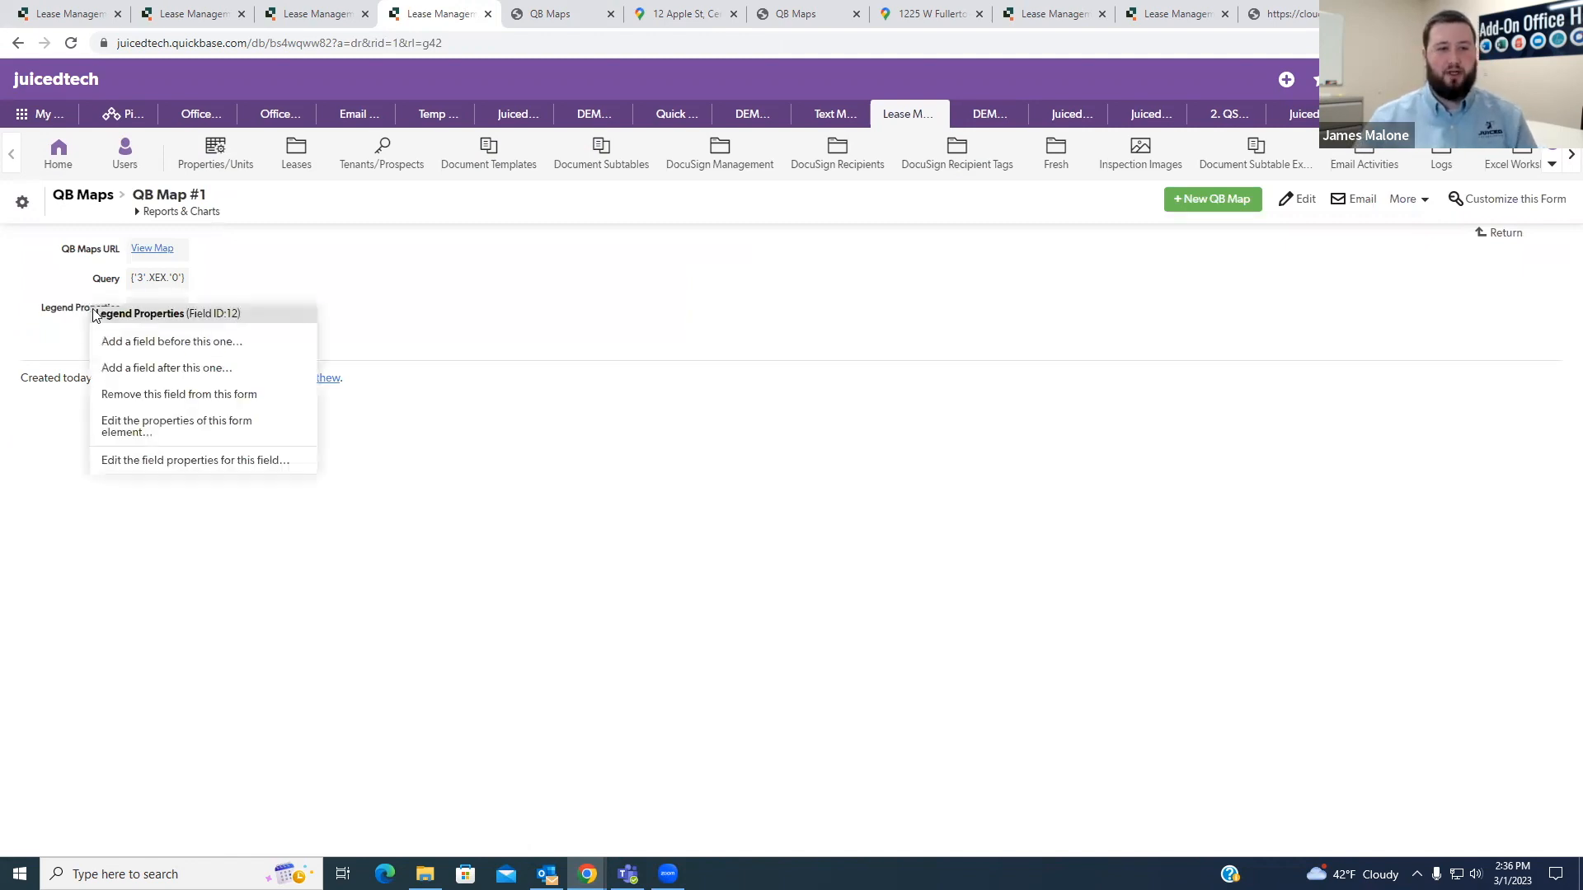
left_click(165, 461)
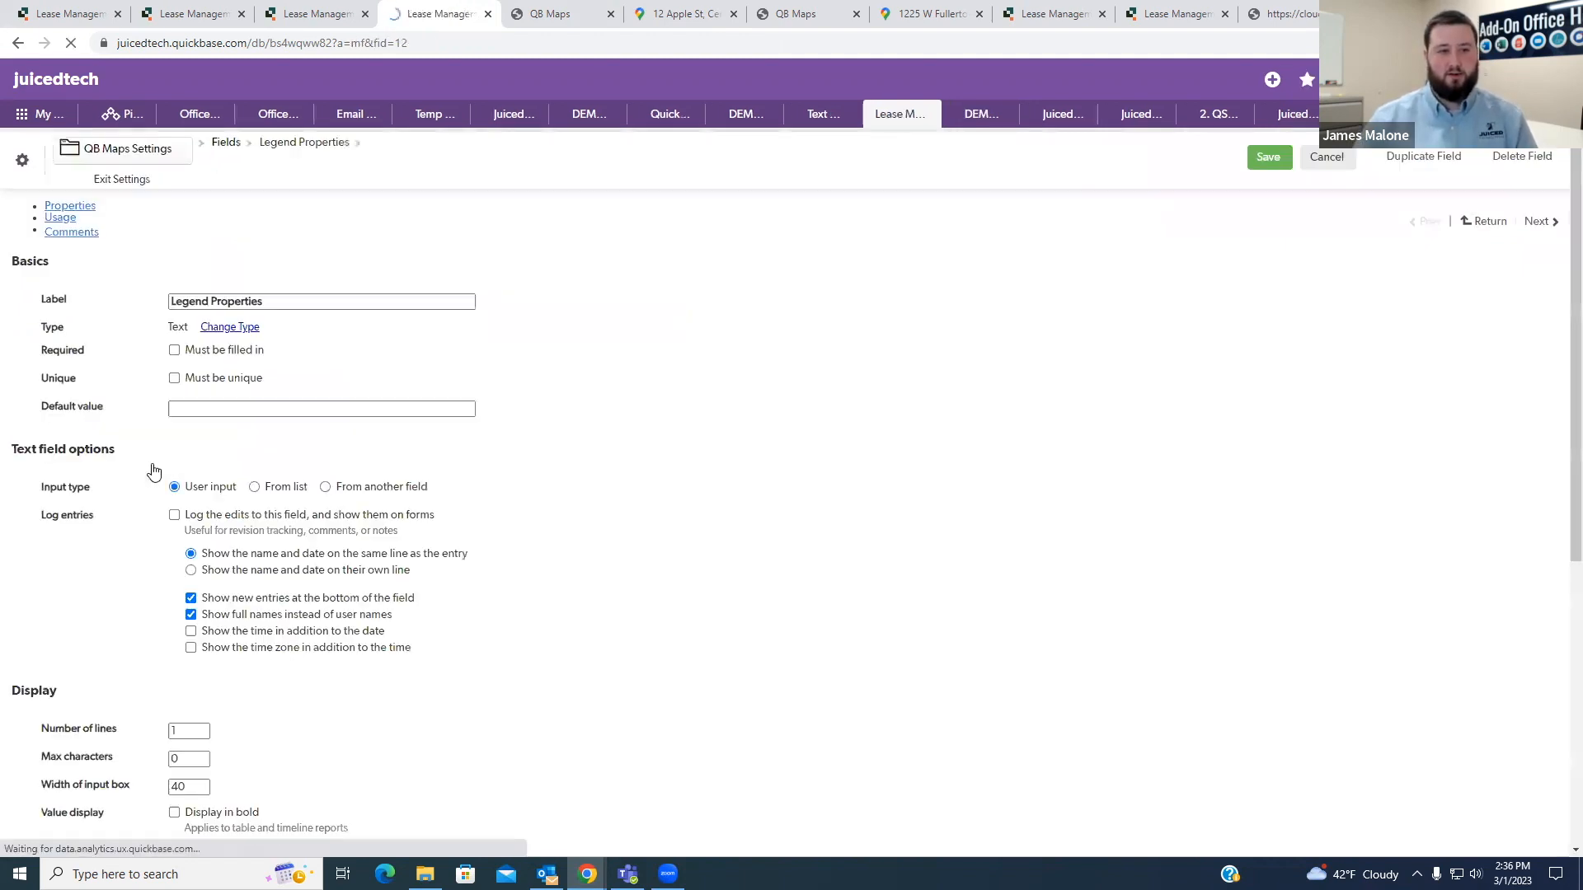
left_click(238, 333)
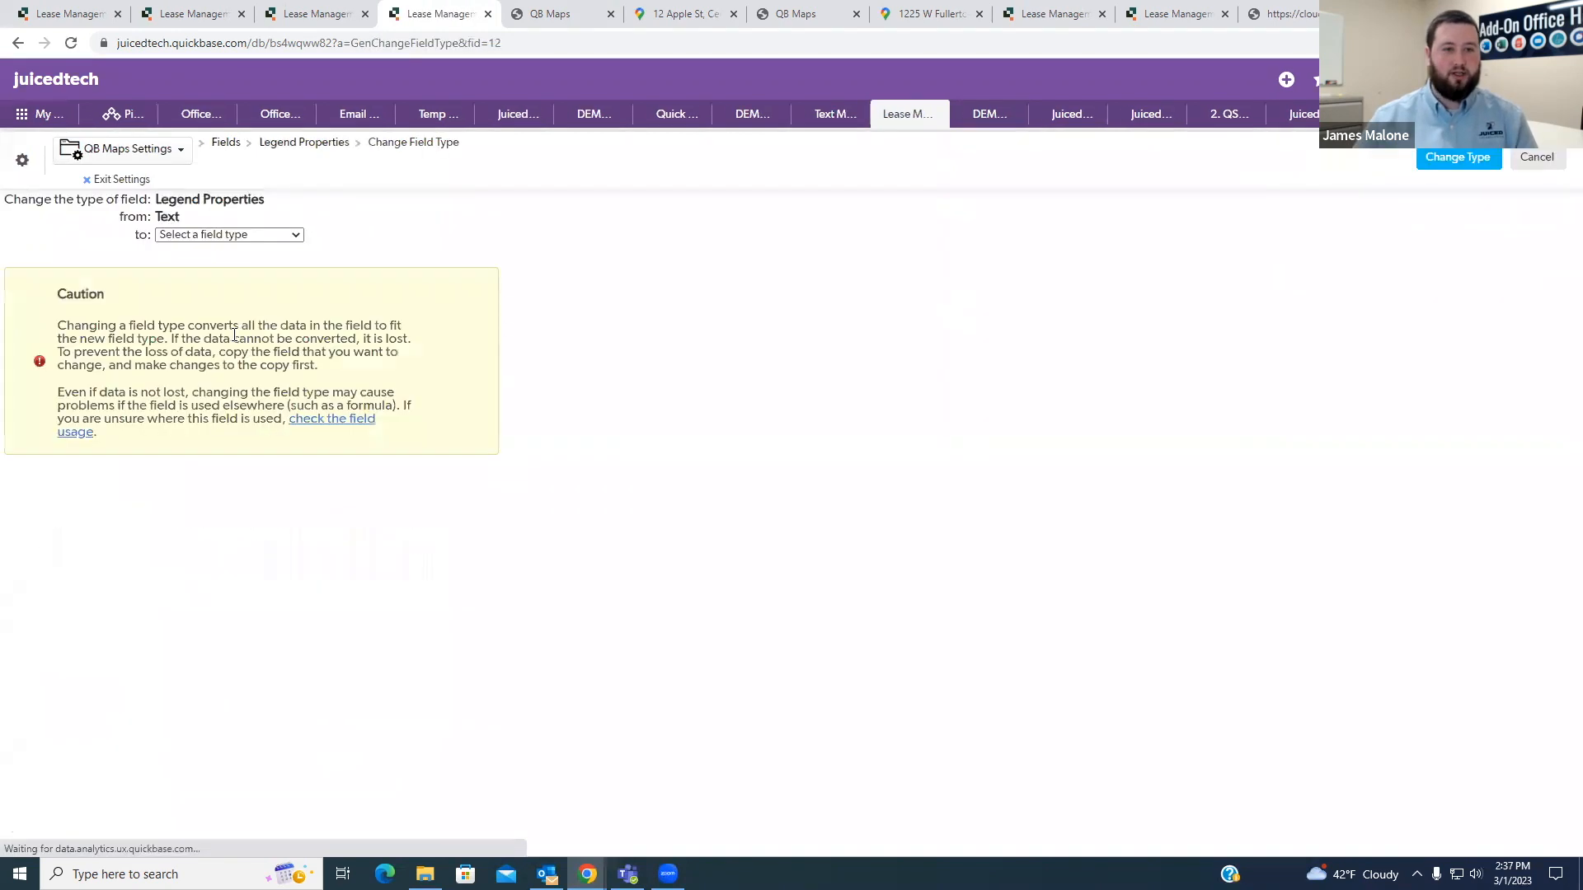
left_click(223, 234)
left_click(214, 279)
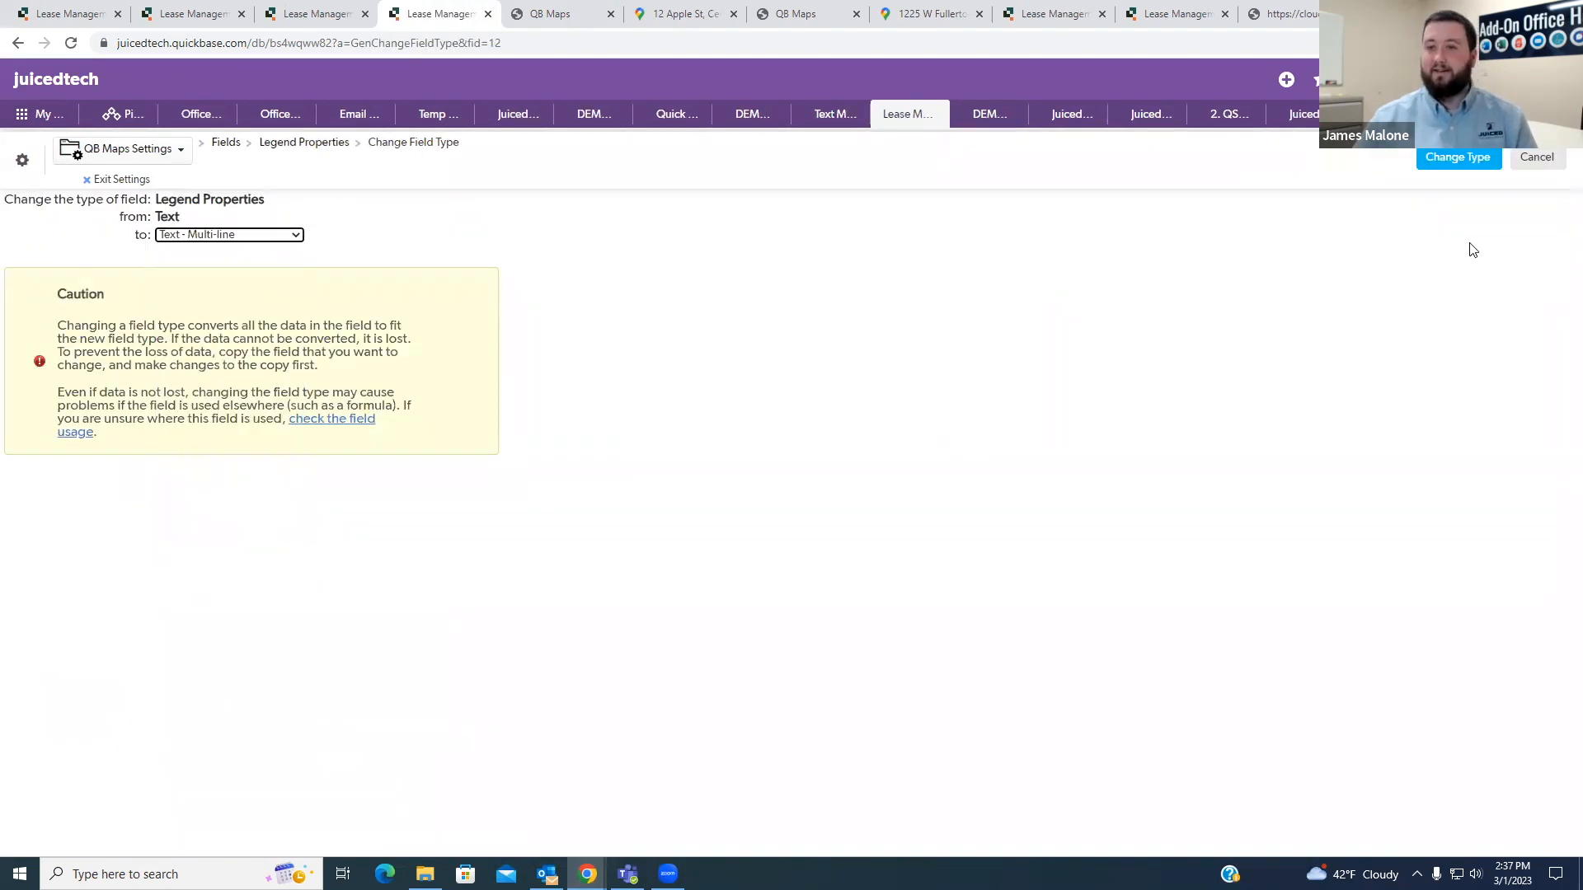
left_click(1457, 158)
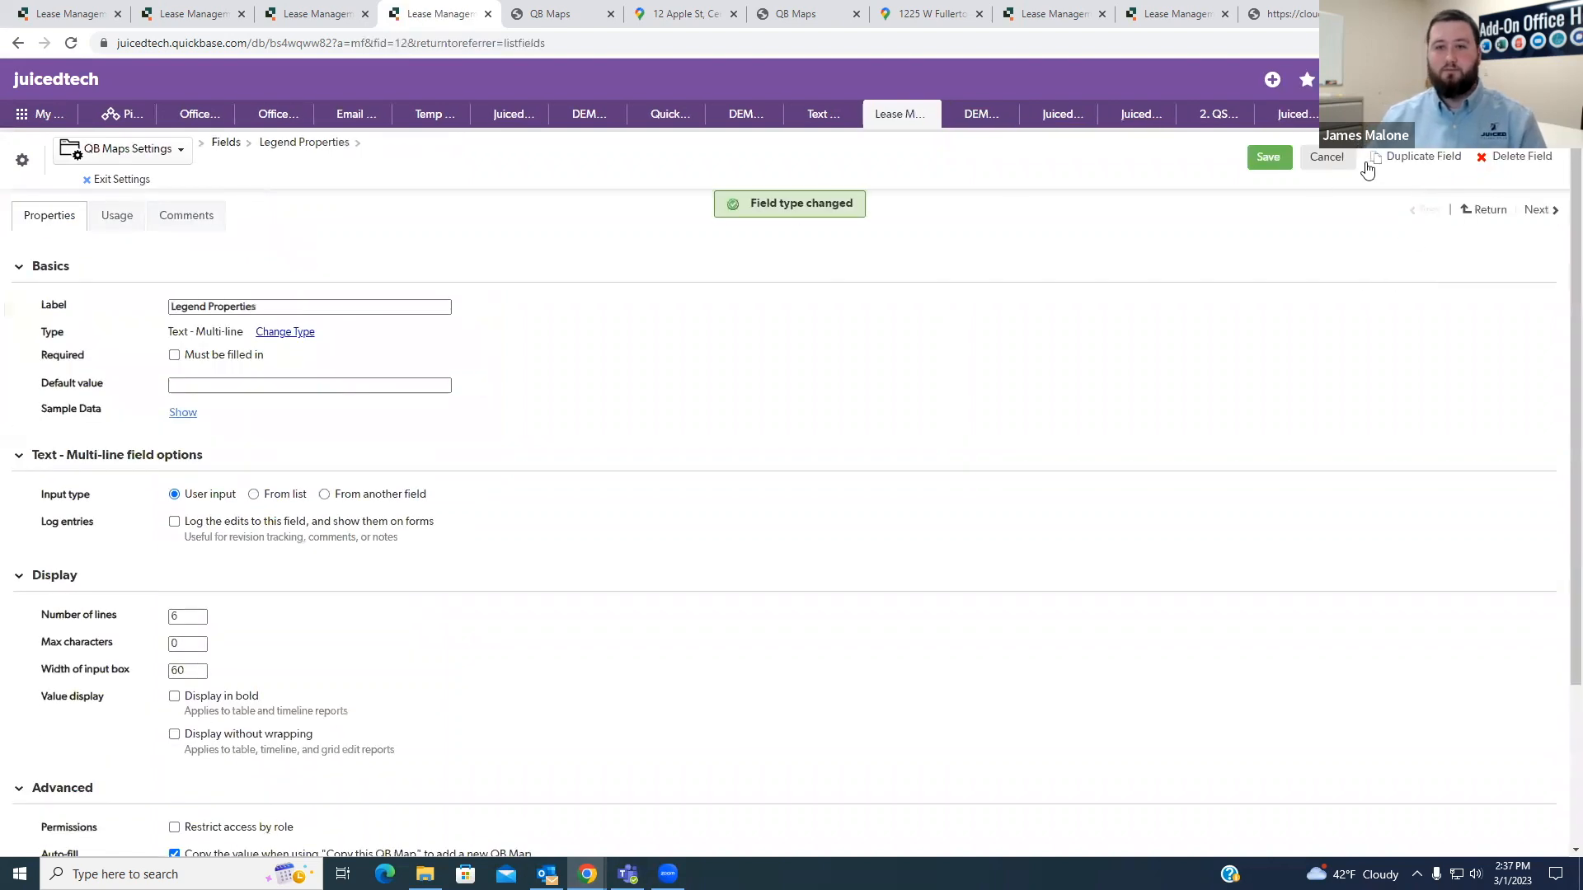
left_click(1272, 158)
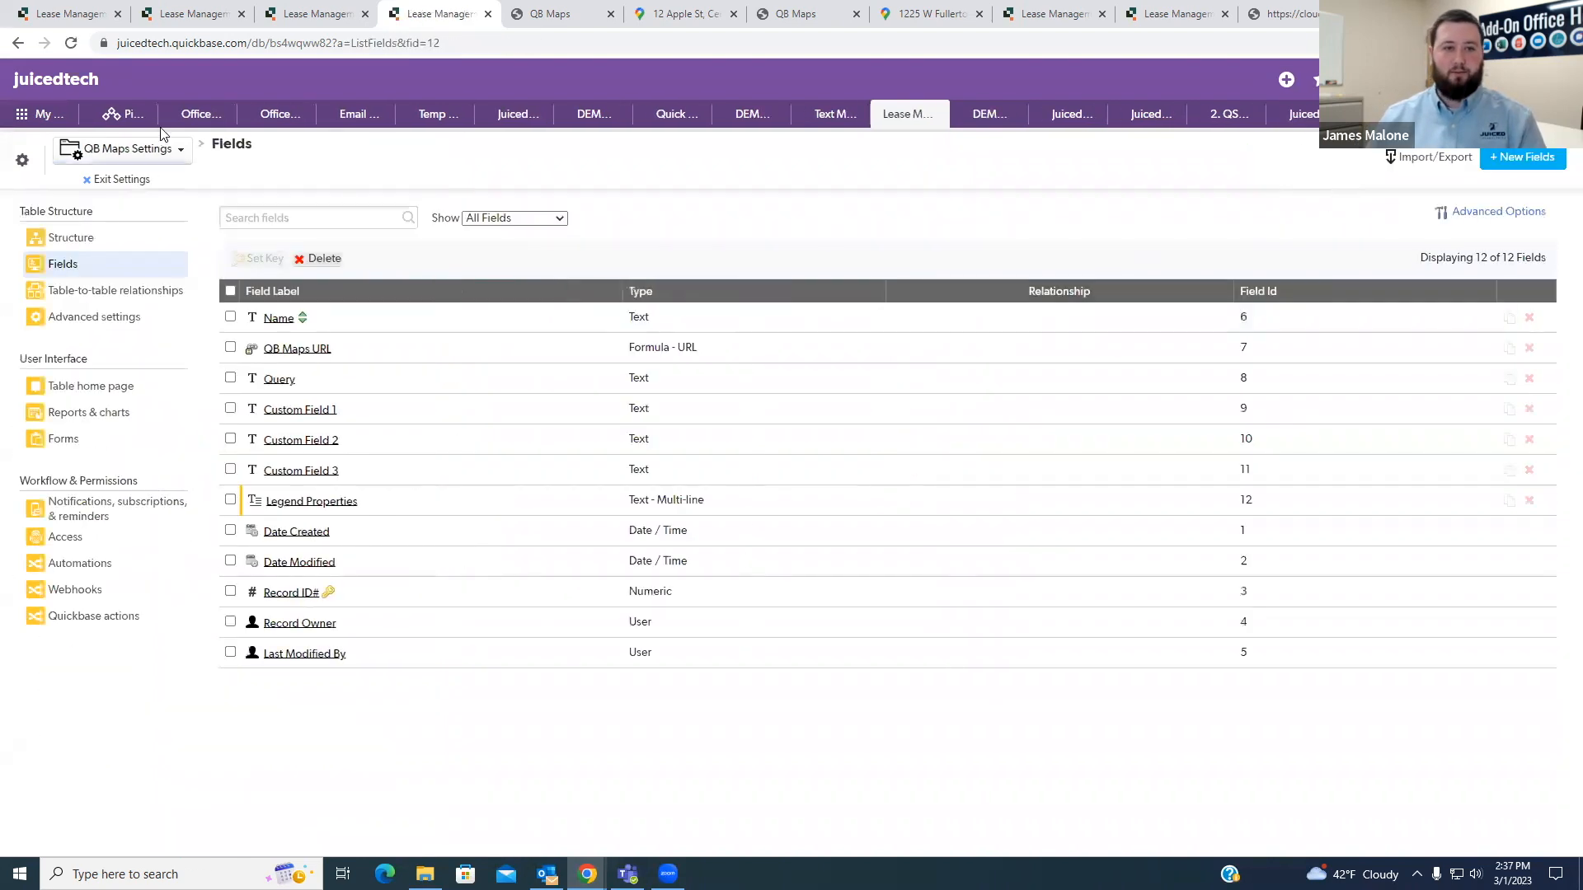
left_click(122, 180)
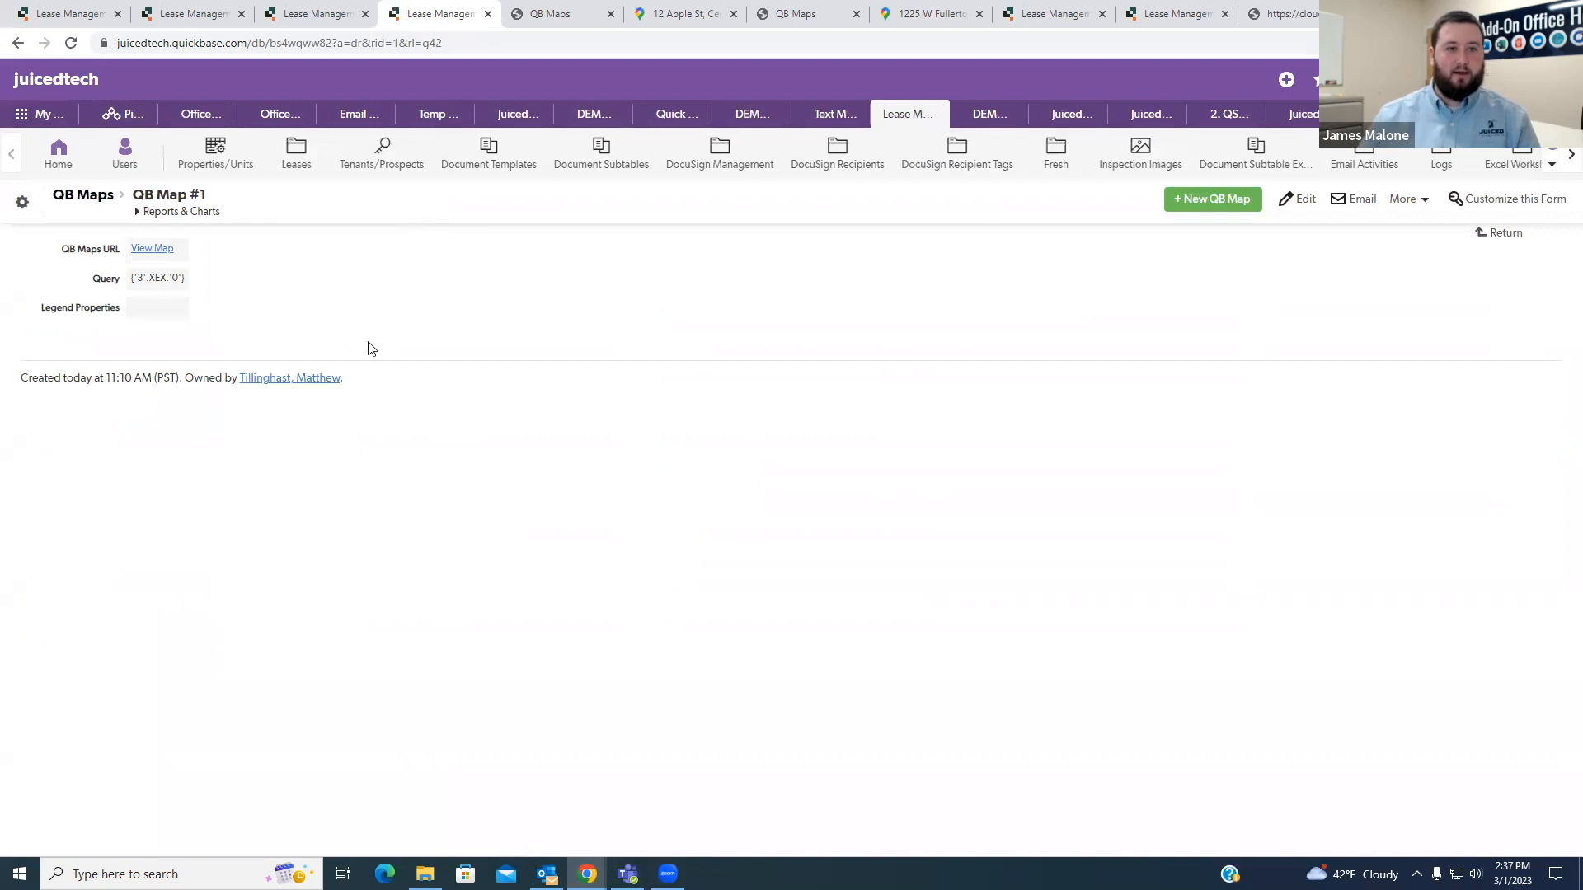
- Fill the QB Maps record's Legend Properties with the lines "V-Red|Vacant" and "Z-Blue|Moving Out", and save the record
left_click(1296, 199)
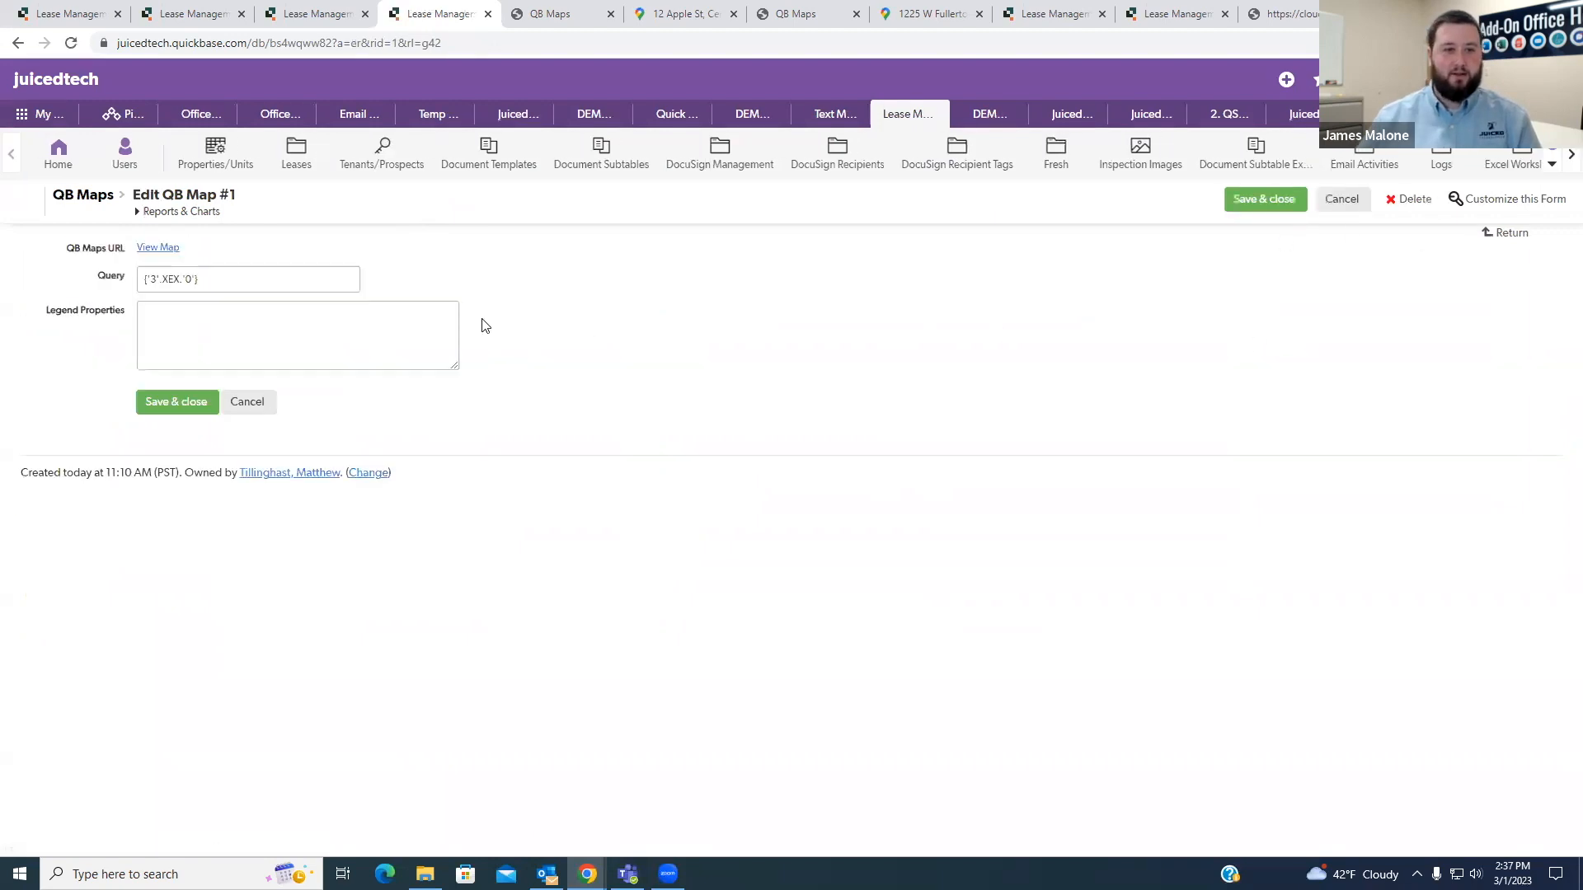
left_click(358, 330)
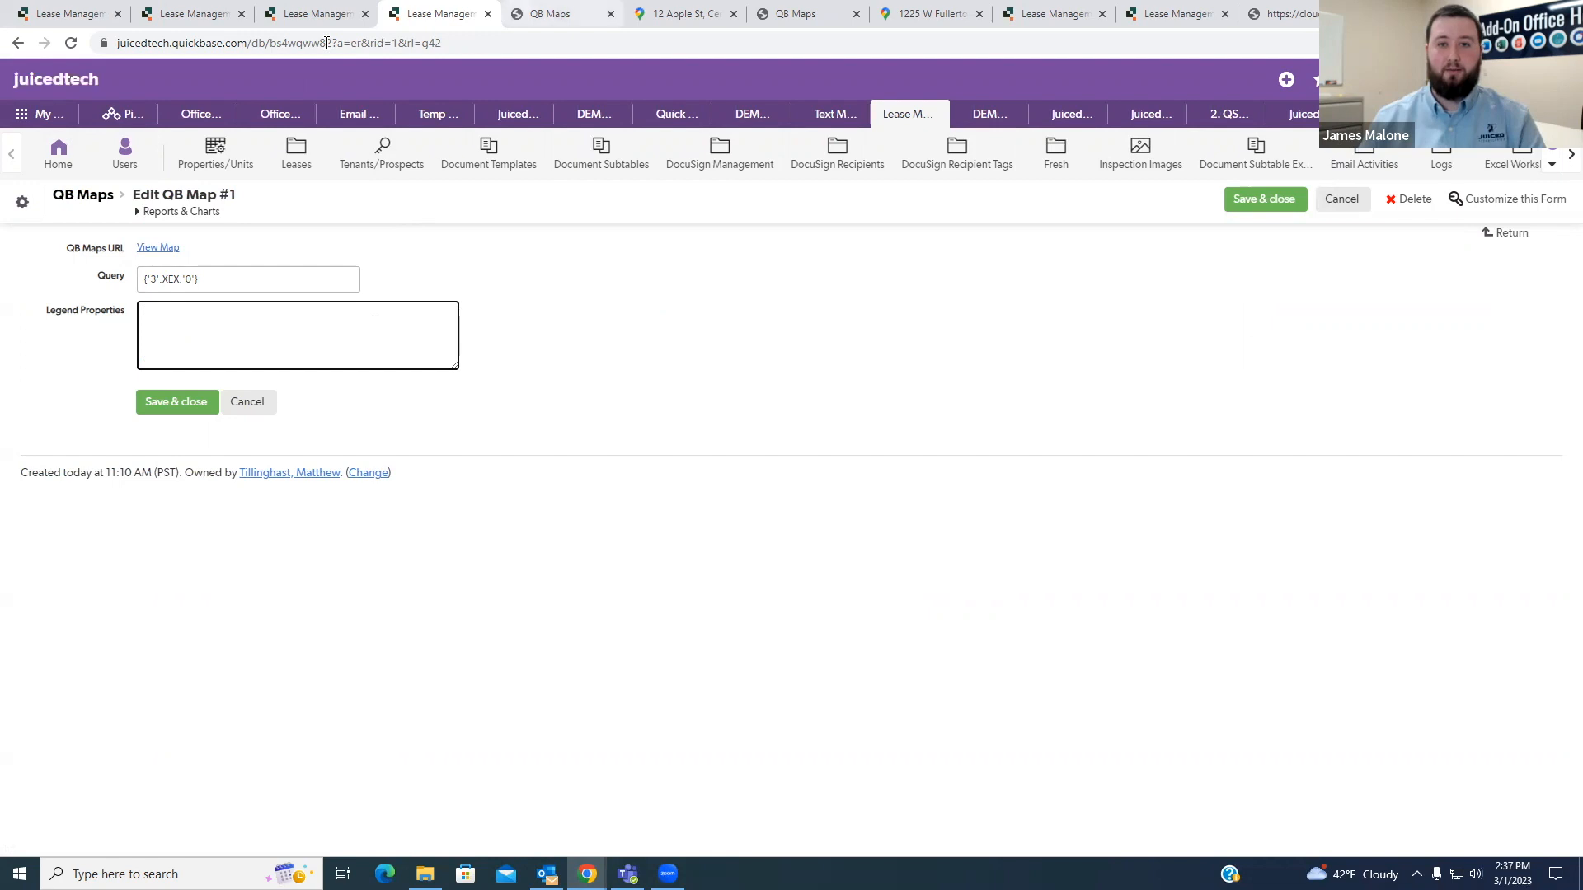
left_click(557, 14)
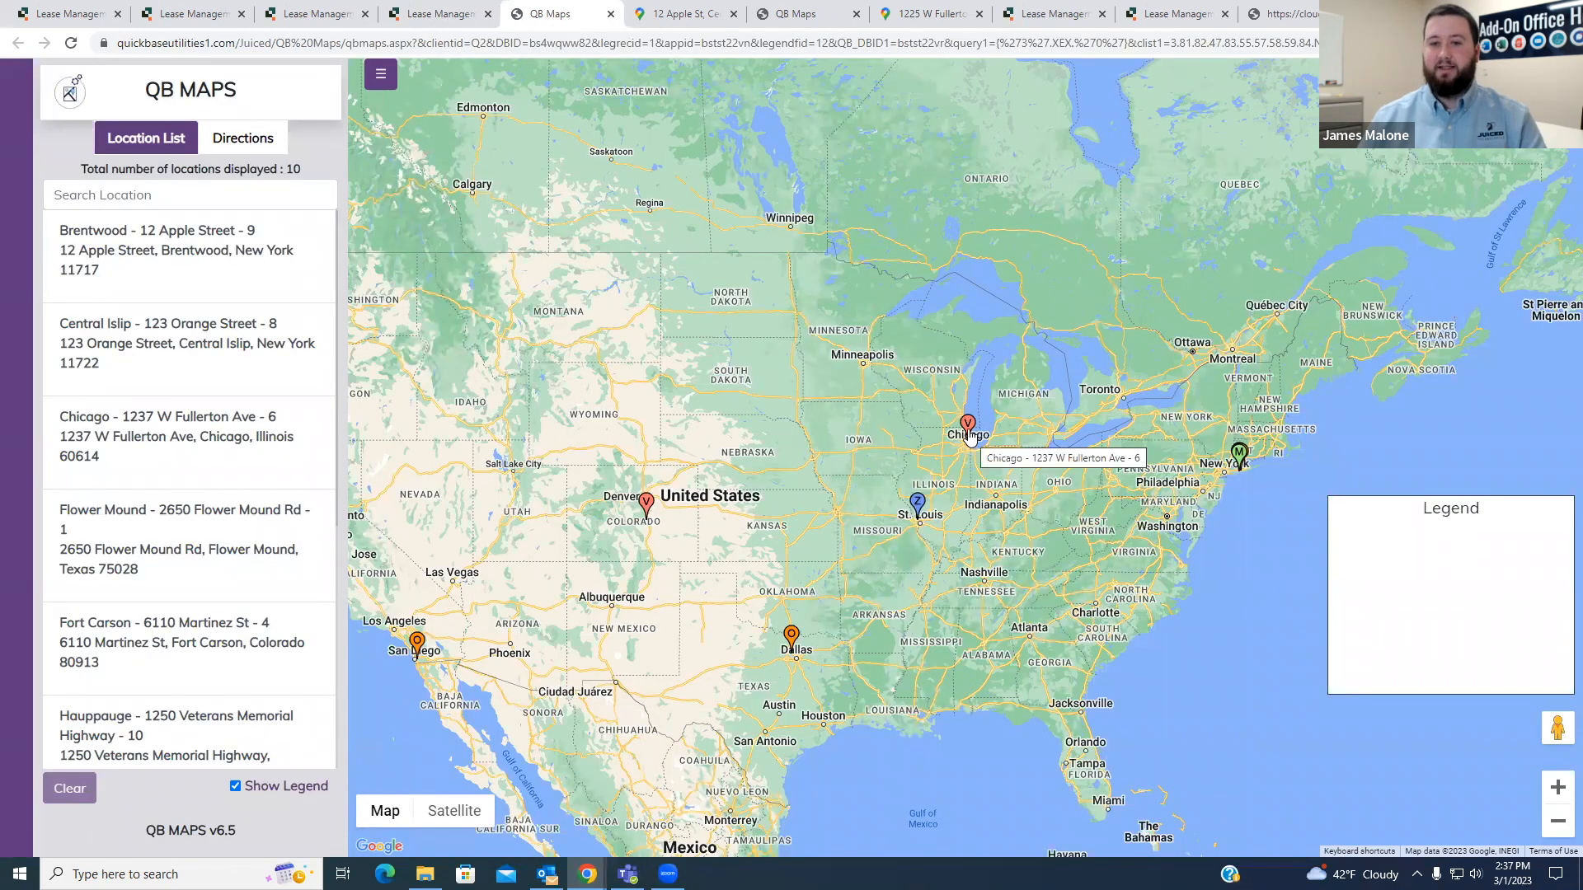
left_click(411, 23)
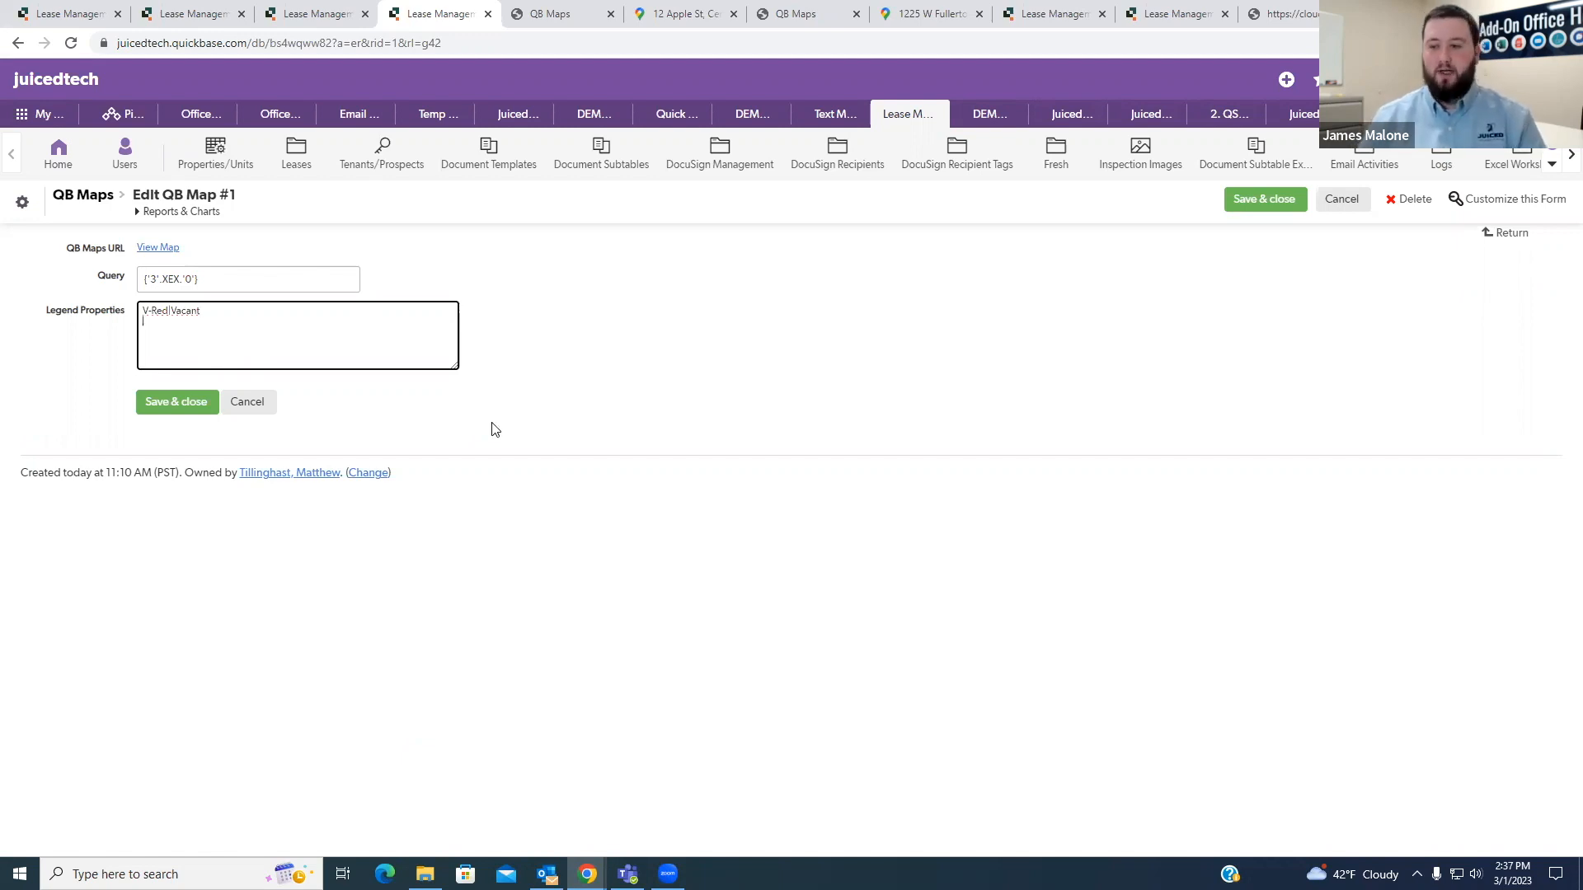
left_click(321, 14)
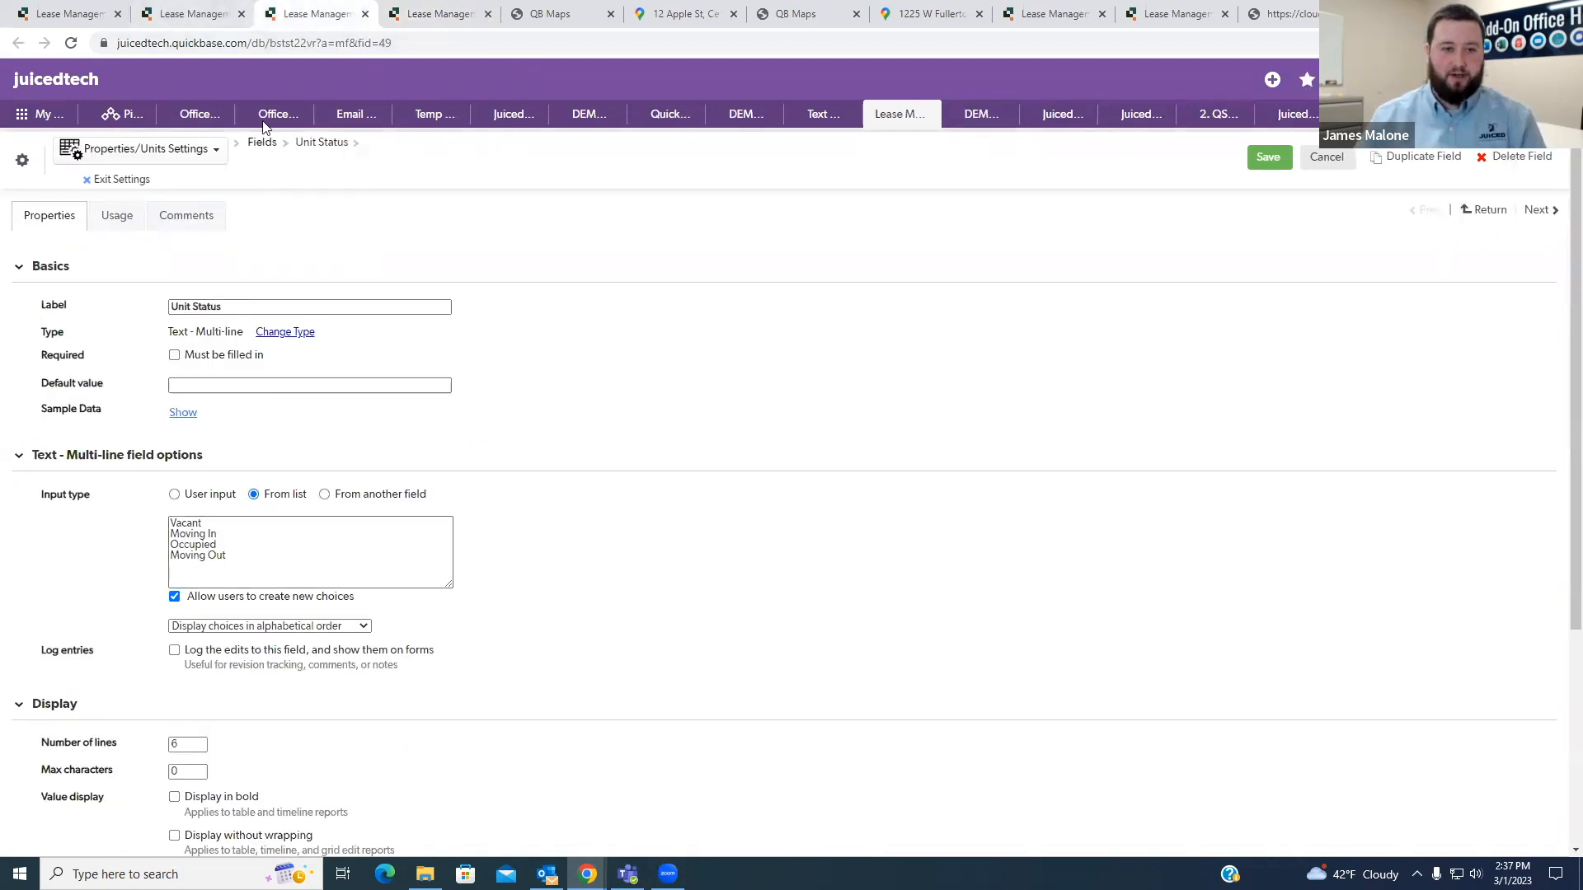
left_click(429, 14)
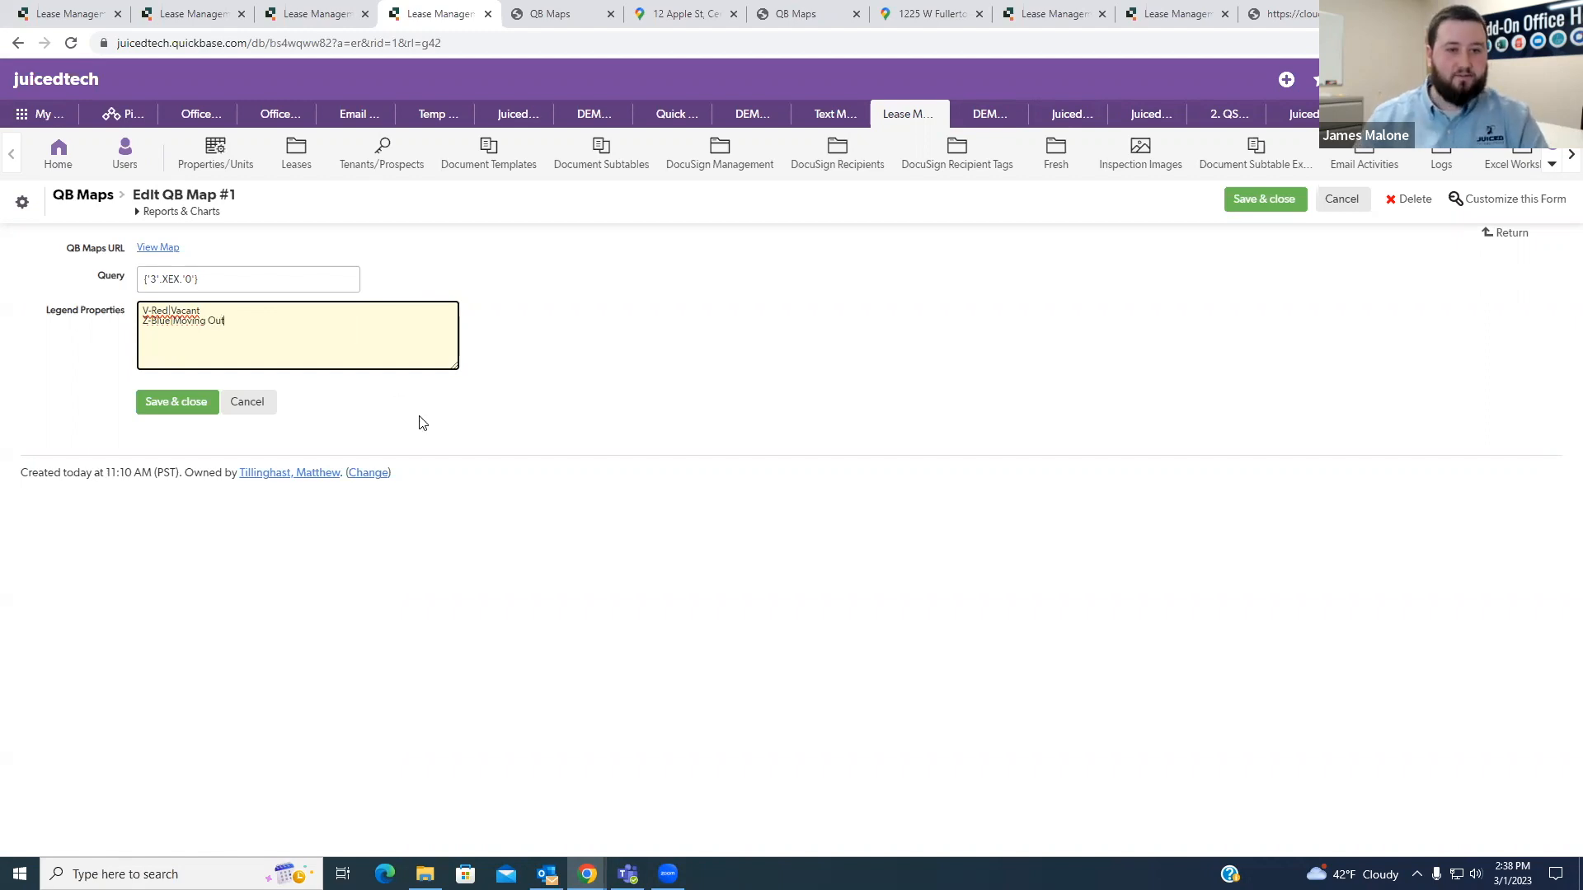
left_click(165, 415)
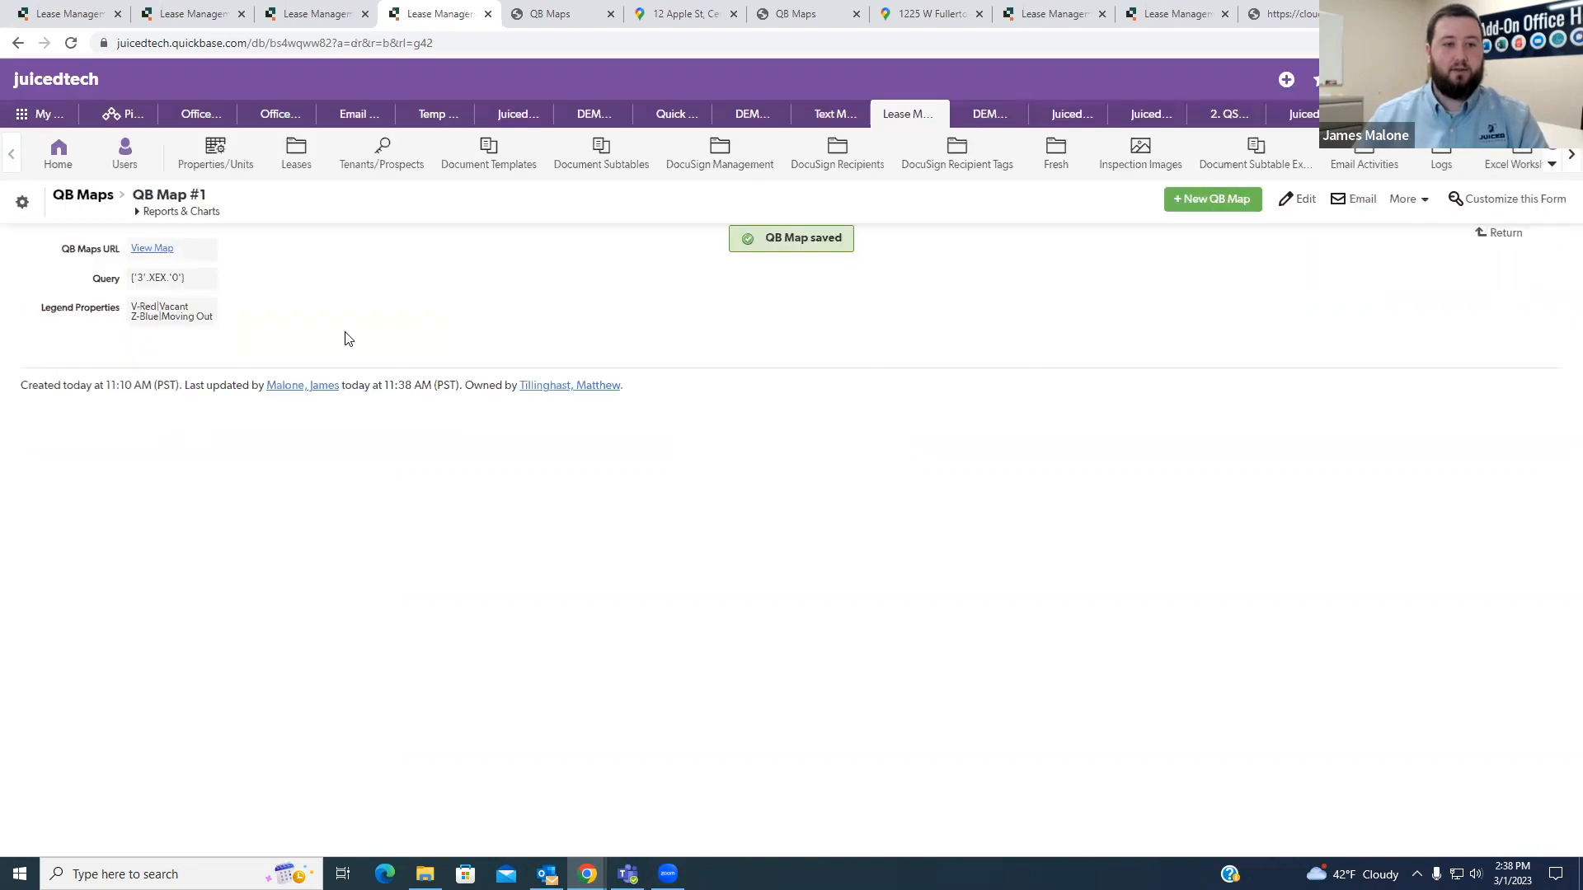
- Open the map from the QB Maps record and check the Vacant and Moving Out entries in its legend
left_click(152, 249)
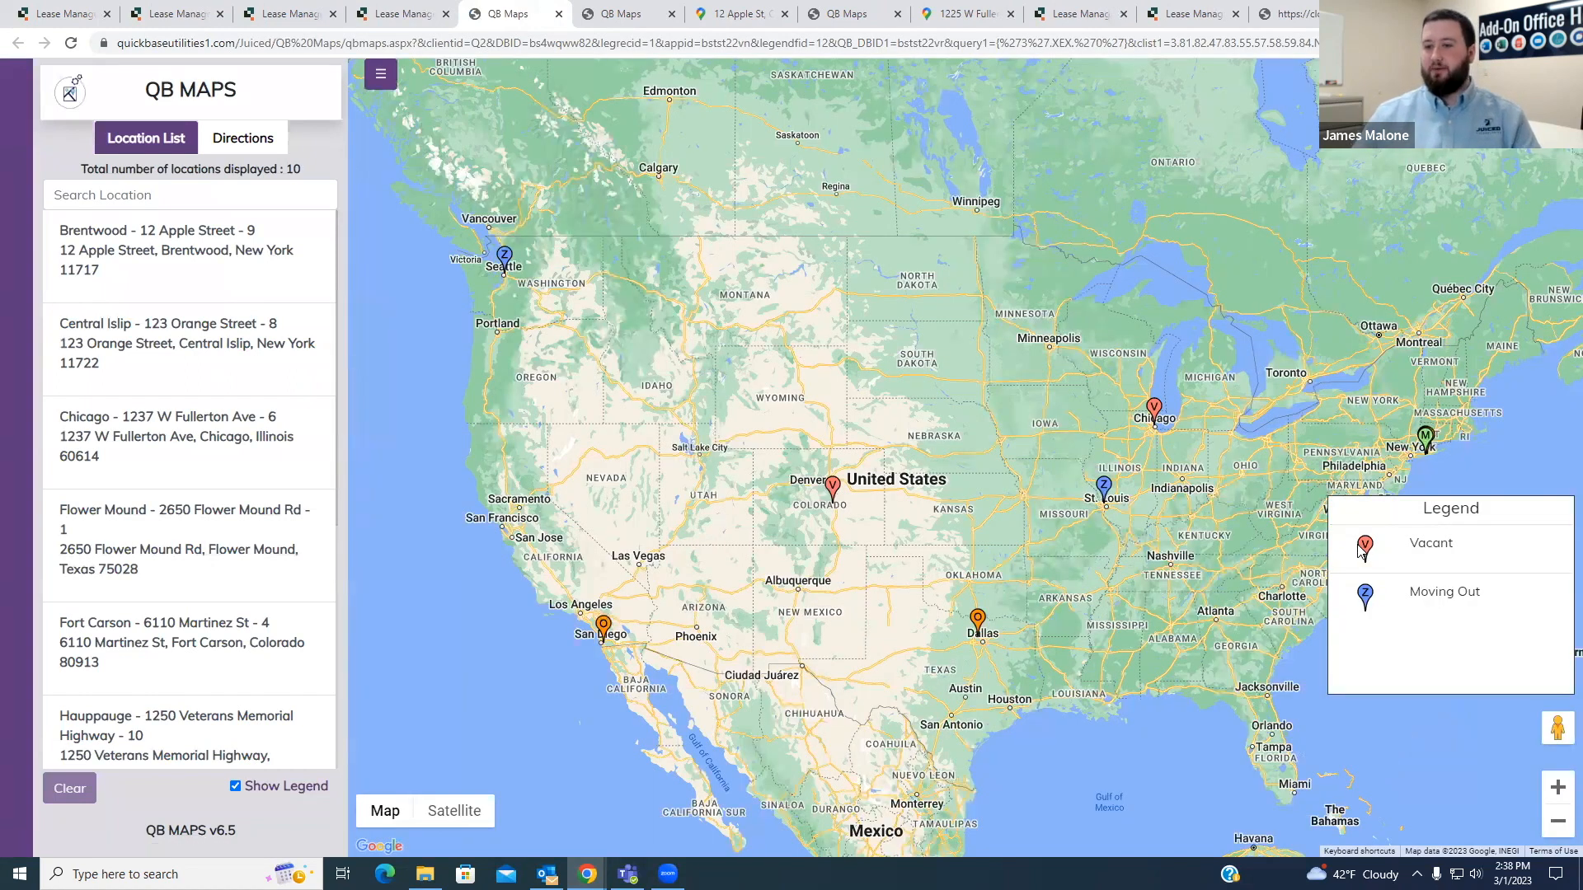
mouse_move(1362, 551)
left_mouse_down()
mouse_move(1458, 549)
mouse_move(1415, 546)
left_mouse_up()
left_click_drag(1456, 547, 1408, 544)
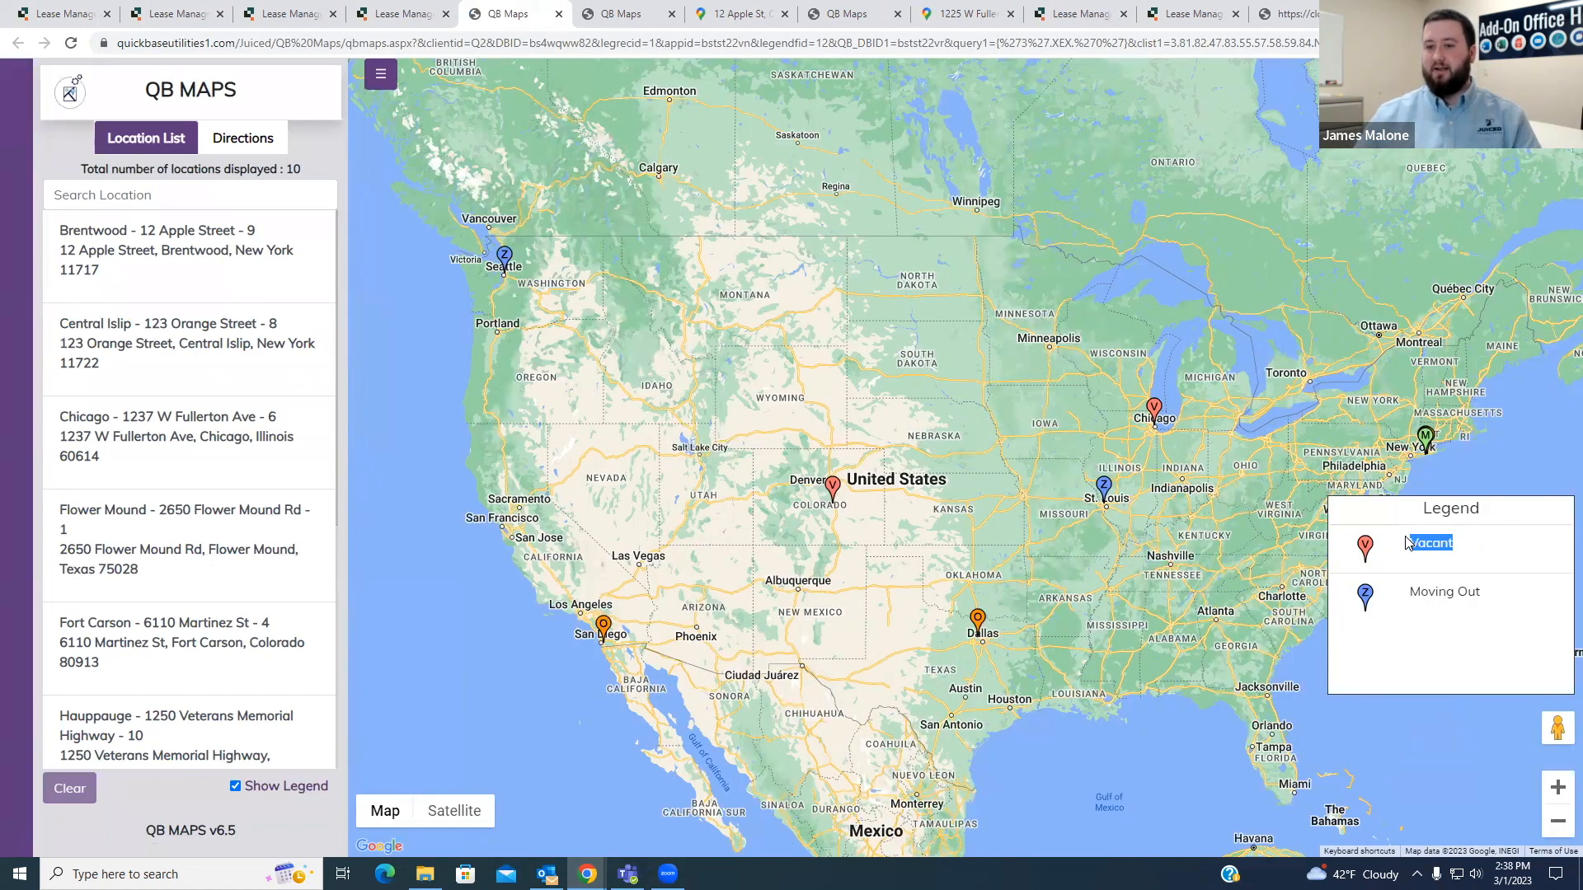
left_click_drag(1482, 595, 1412, 597)
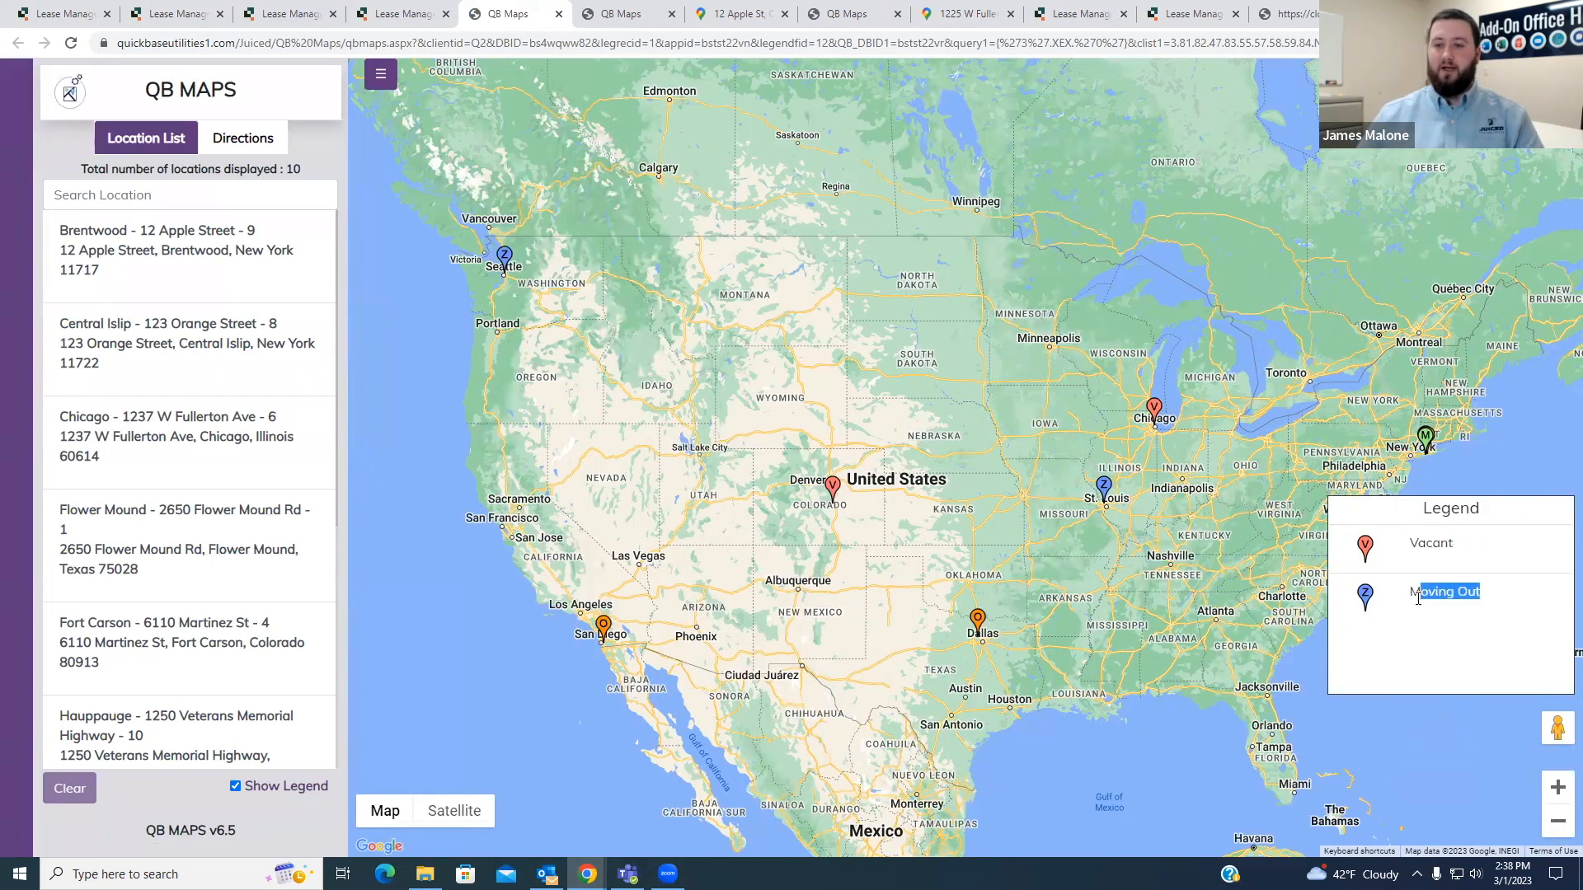
left_click(1444, 636)
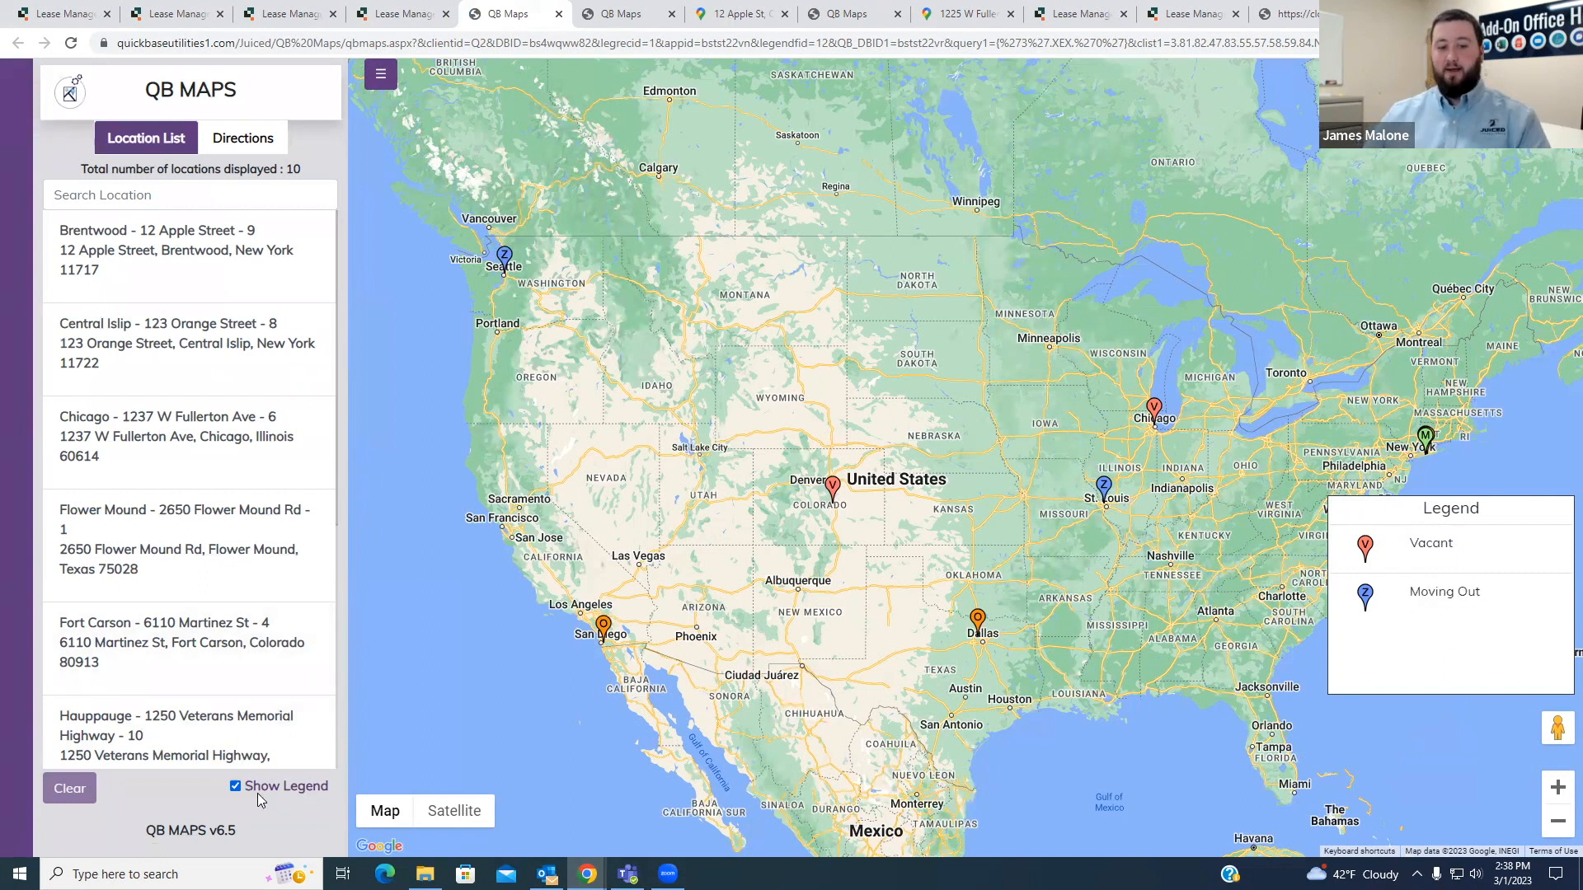
- Hide the map legend and show it again
left_click_drag(1299, 463, 1311, 577)
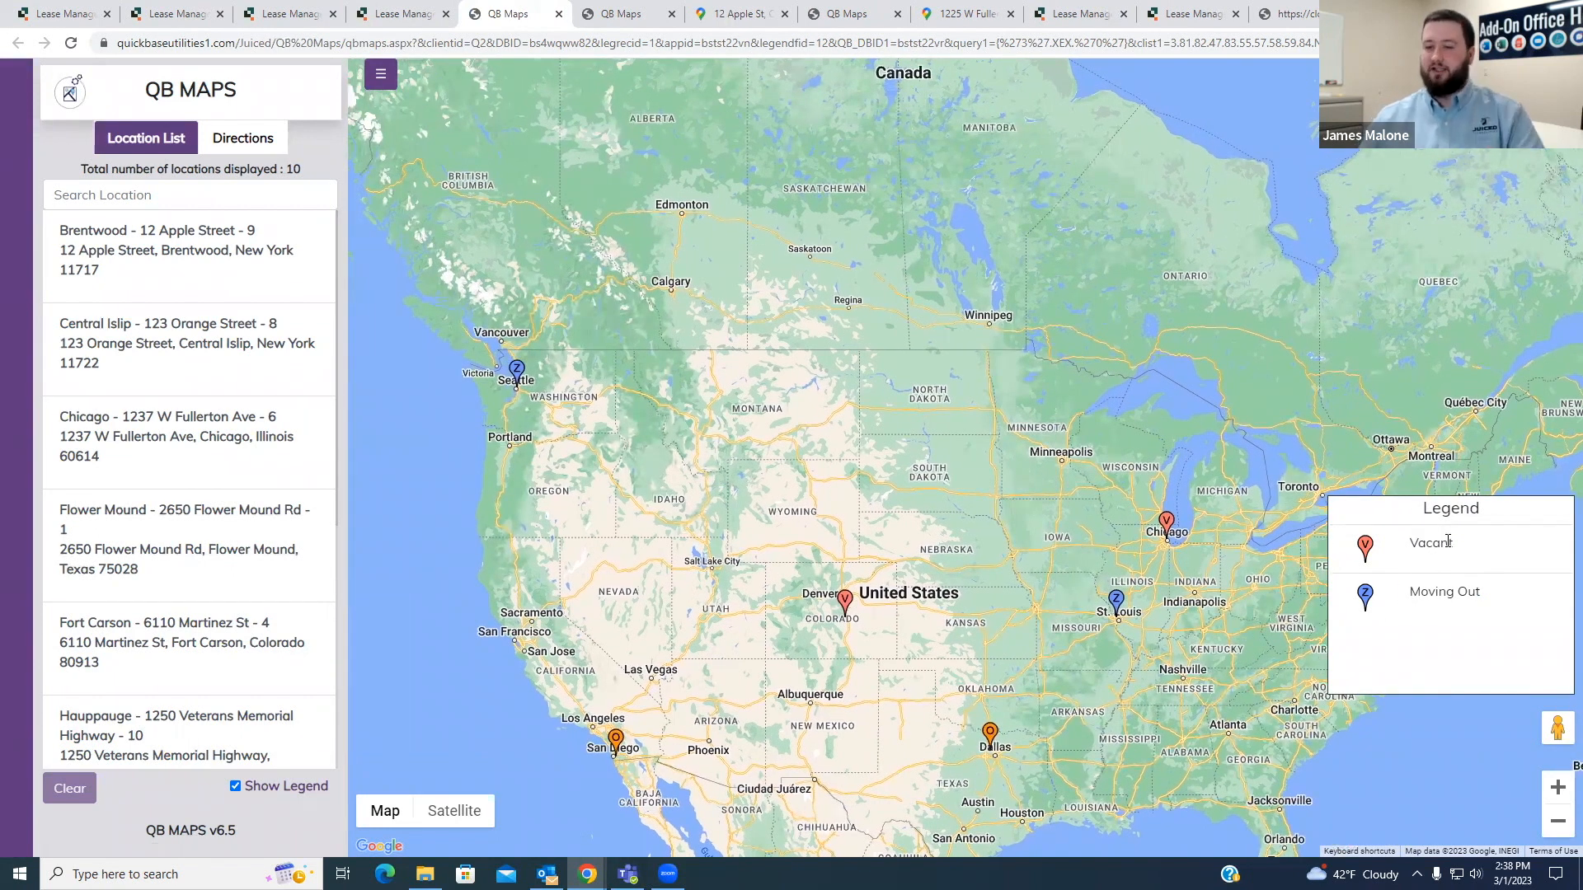
left_click(235, 787)
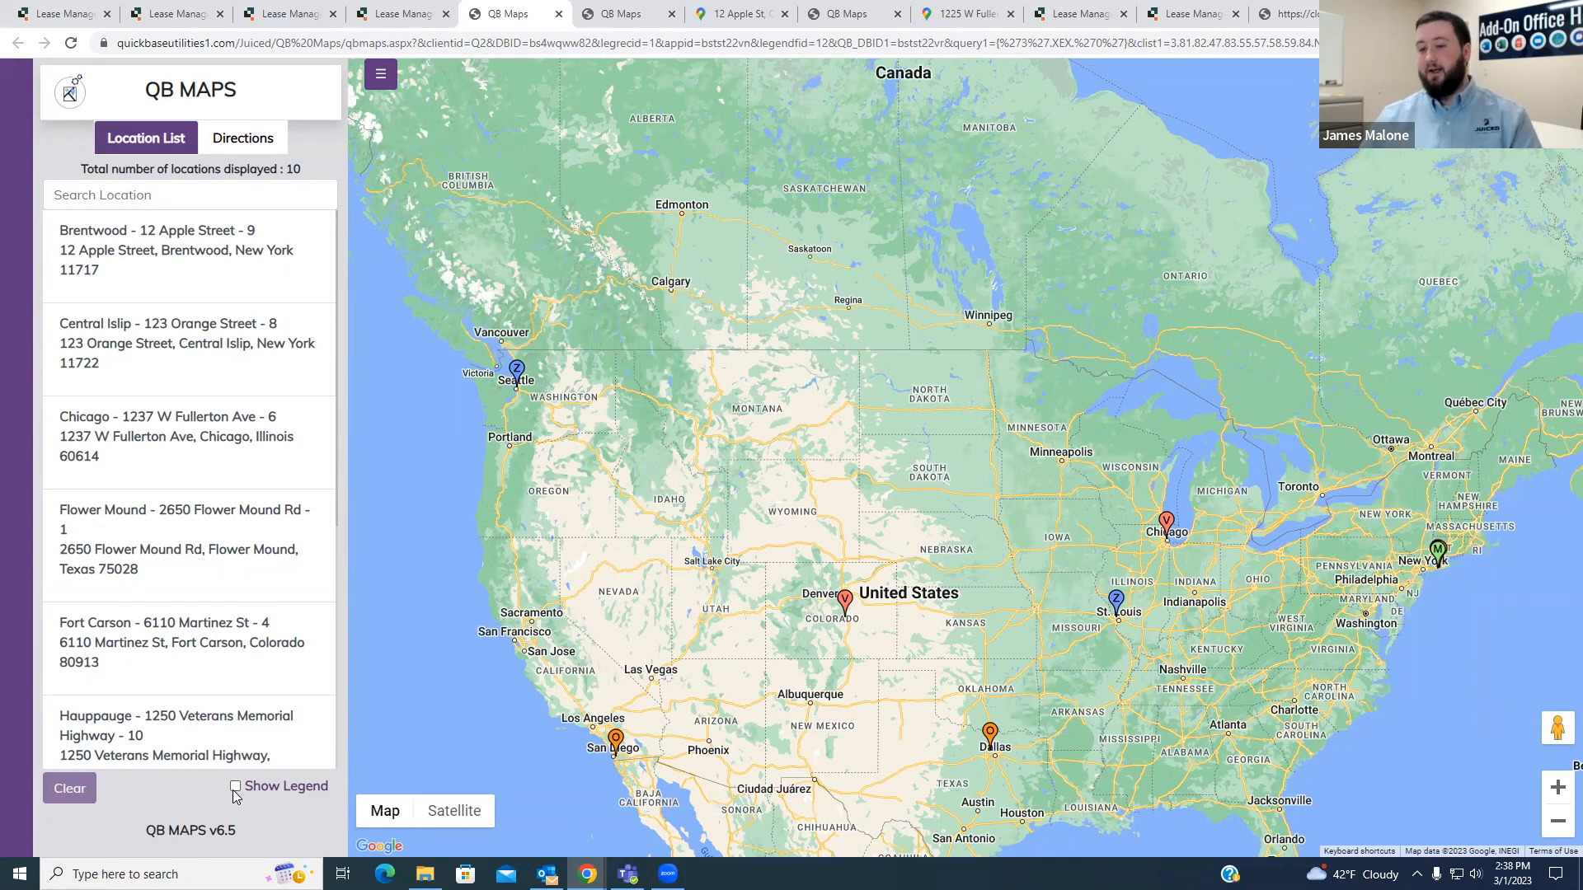
left_click_drag(871, 677, 826, 535)
left_click(249, 788)
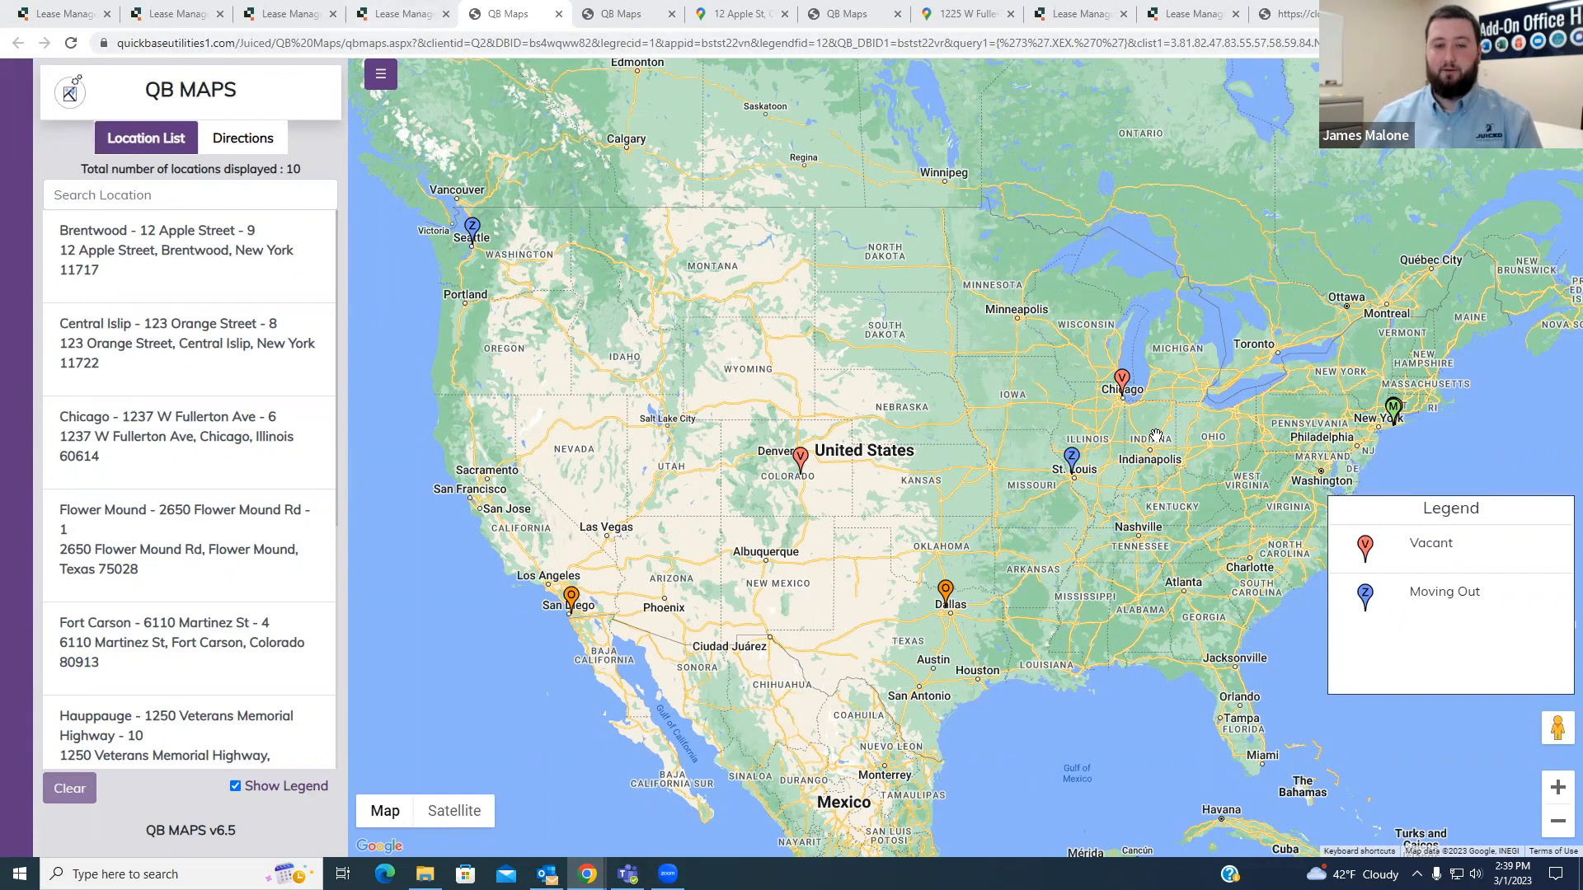
- Inspect the Long Island pins up close and identify the property behind the orange Ronkonkoma pin
left_click_drag(1160, 436, 1097, 441)
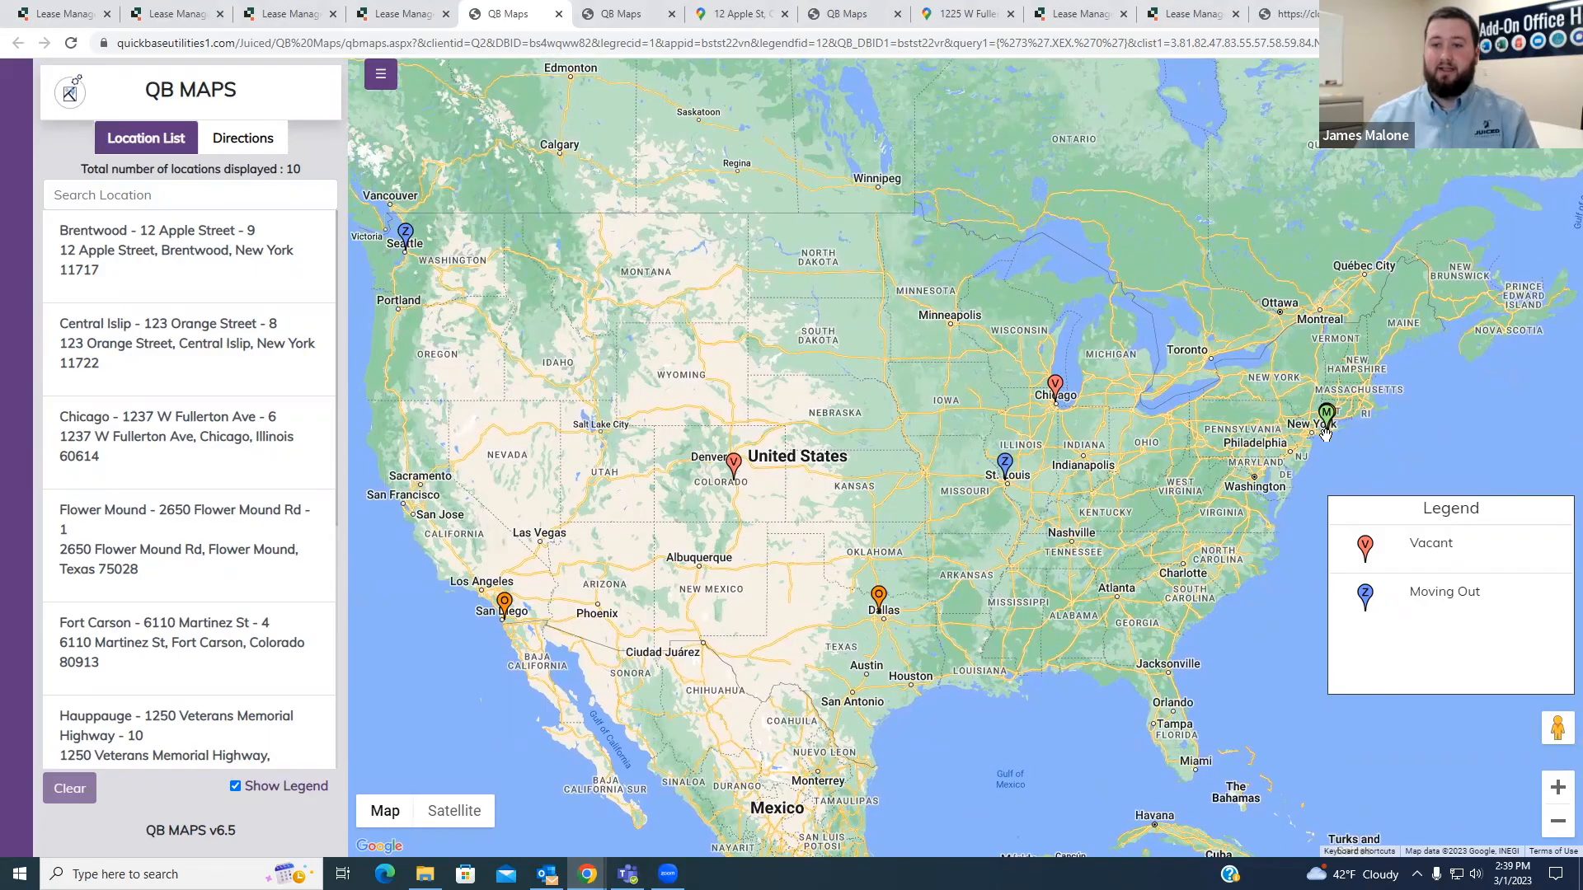
scroll(1329, 427, "up", 3)
scroll(1329, 428, "up", 4)
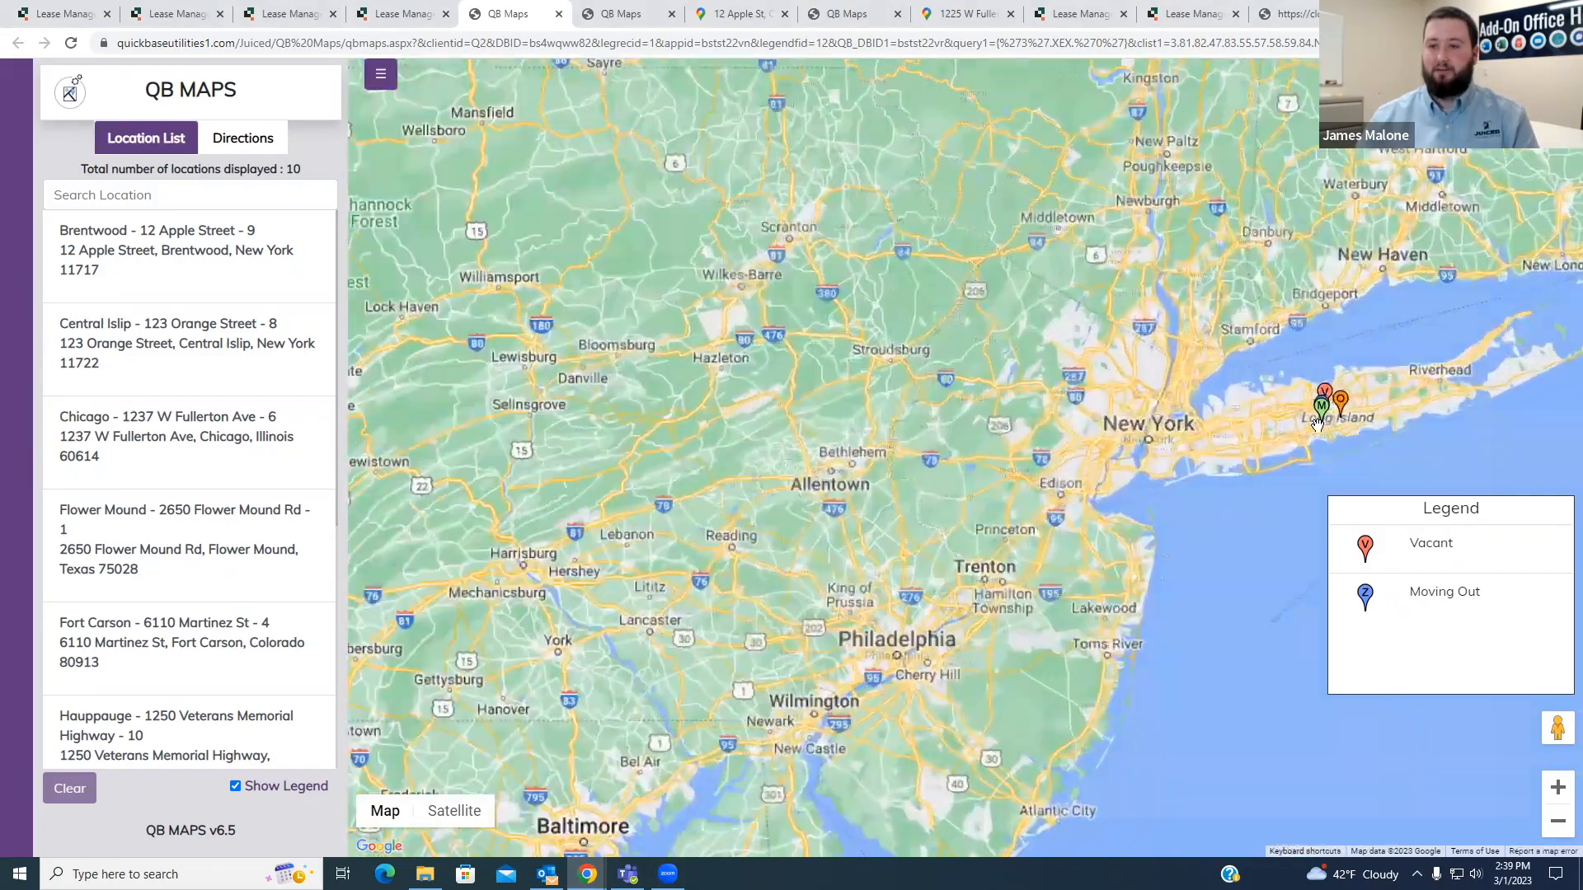
scroll(1171, 401, "up", 3)
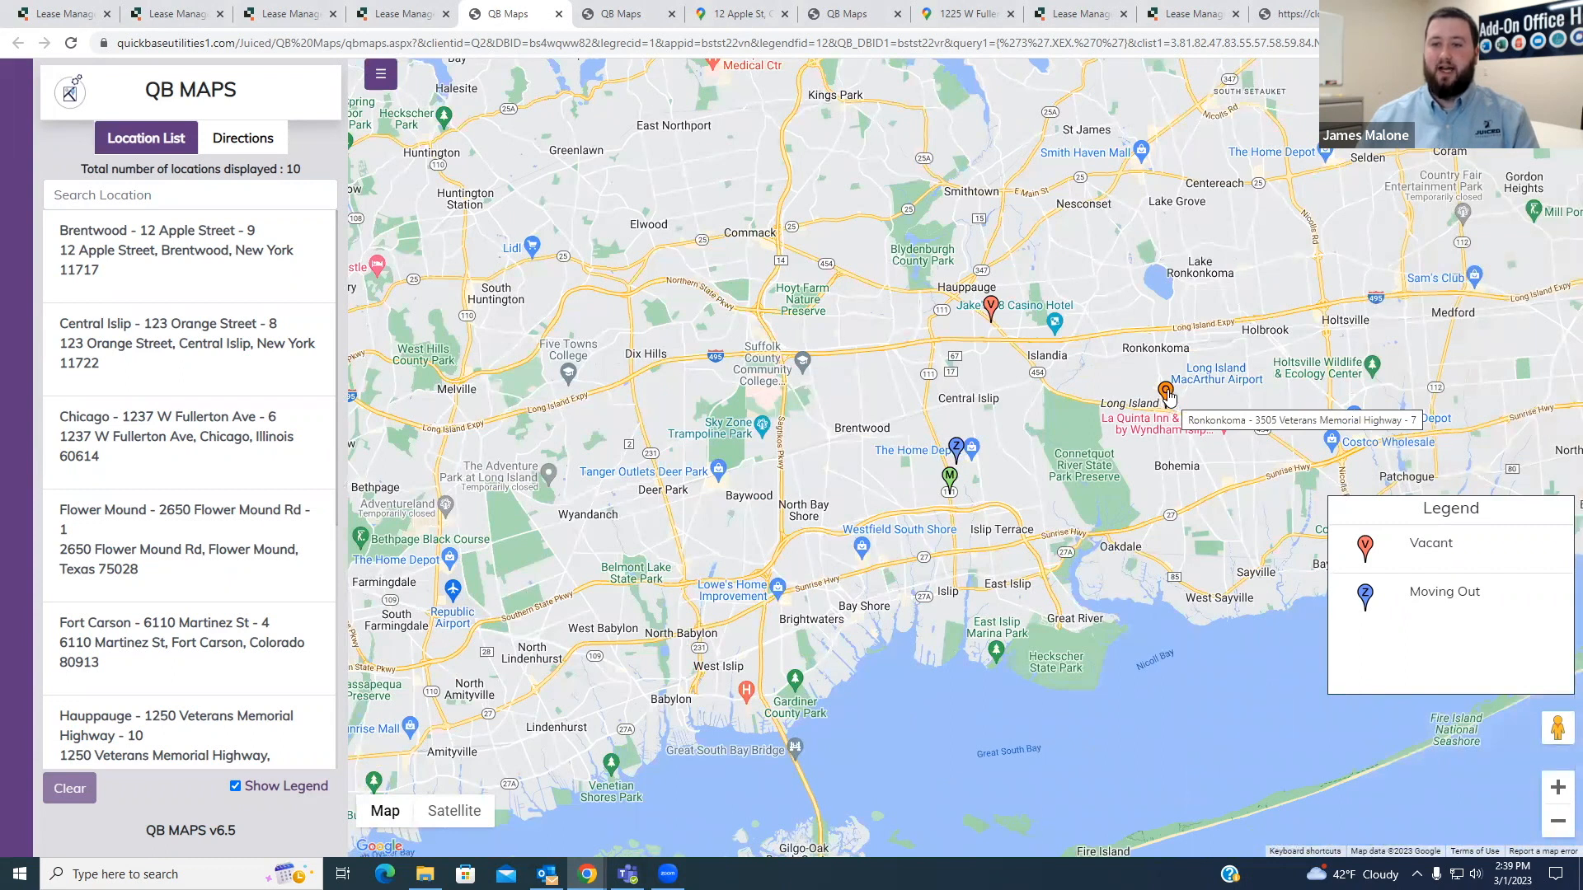
mouse_move(1169, 393)
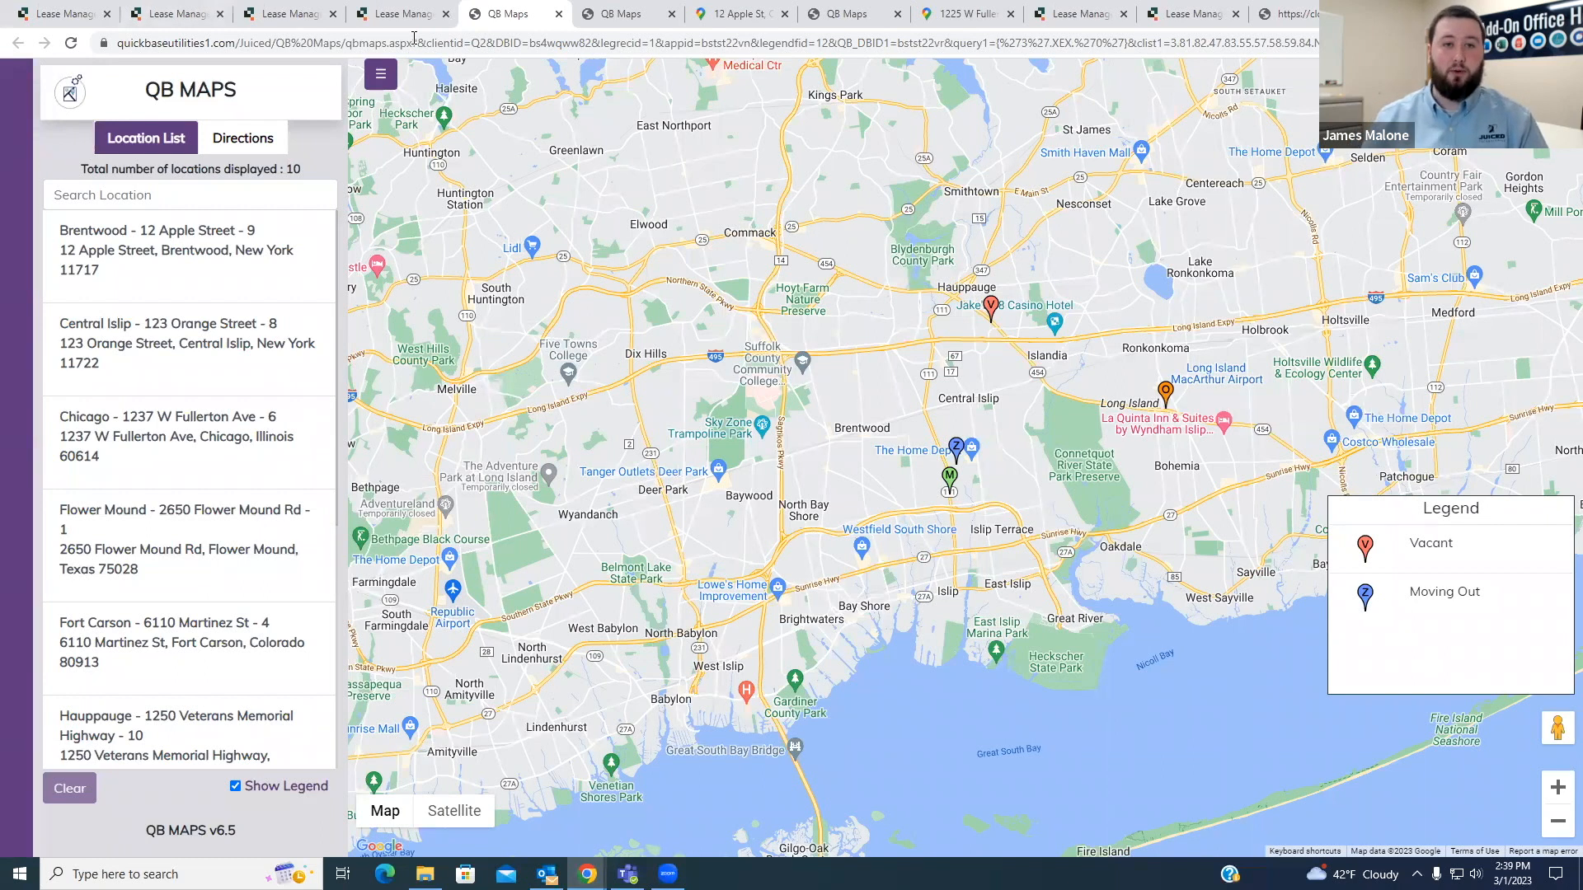
- Open the record of the occupied Ronkonkoma office property from the Properties/Units list
left_click(296, 12)
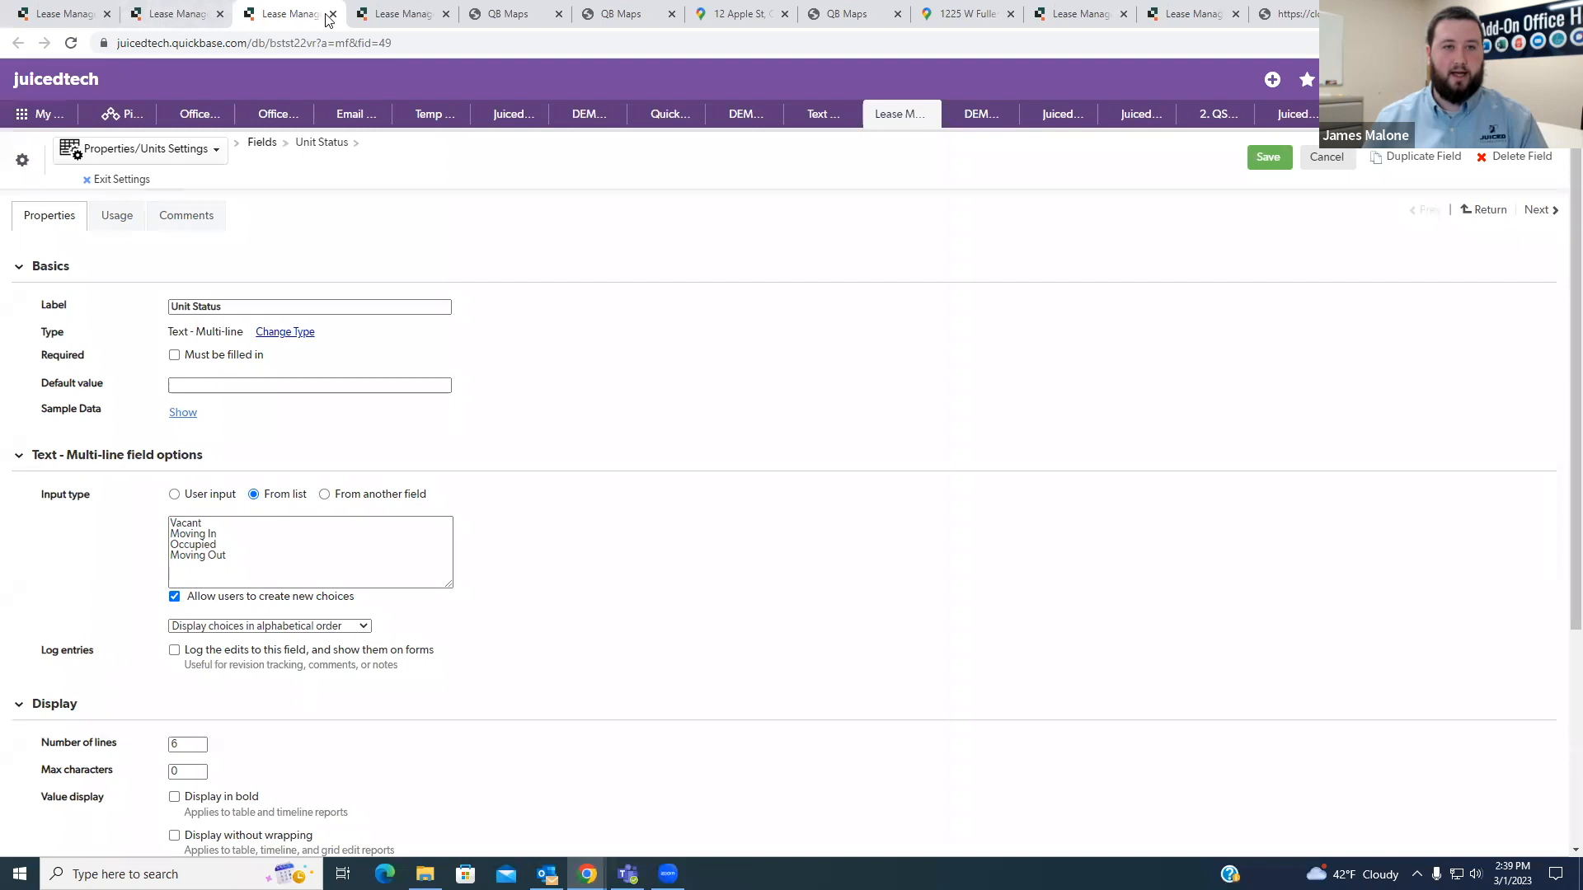
left_click(195, 7)
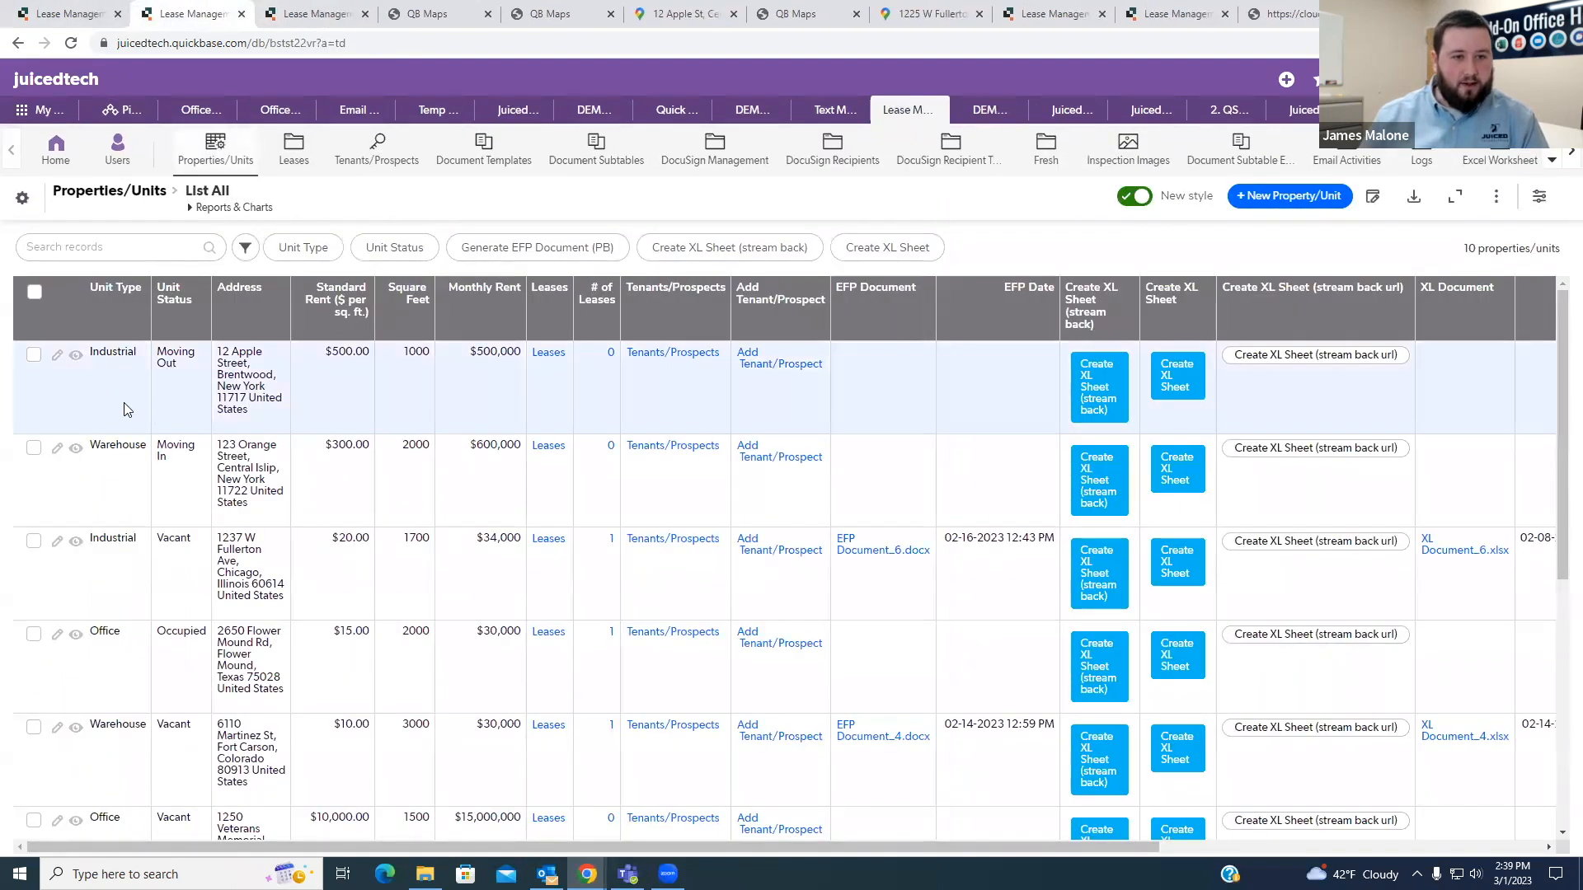
scroll(140, 450, "down", 1)
scroll(169, 622, "down", 2)
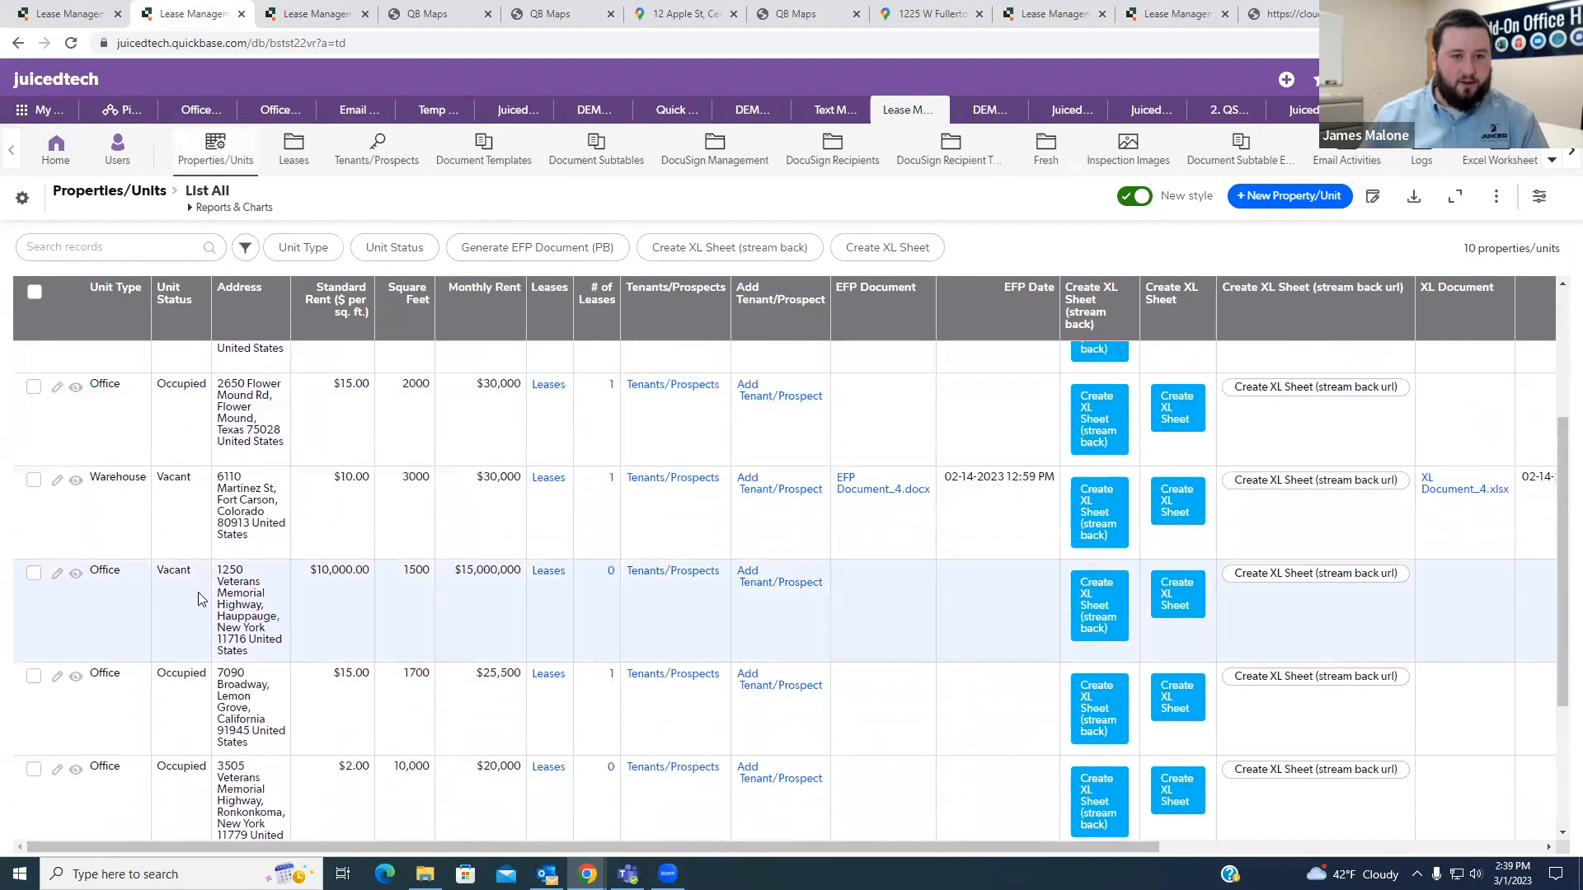
scroll(148, 636, "down", 2)
left_click(74, 606)
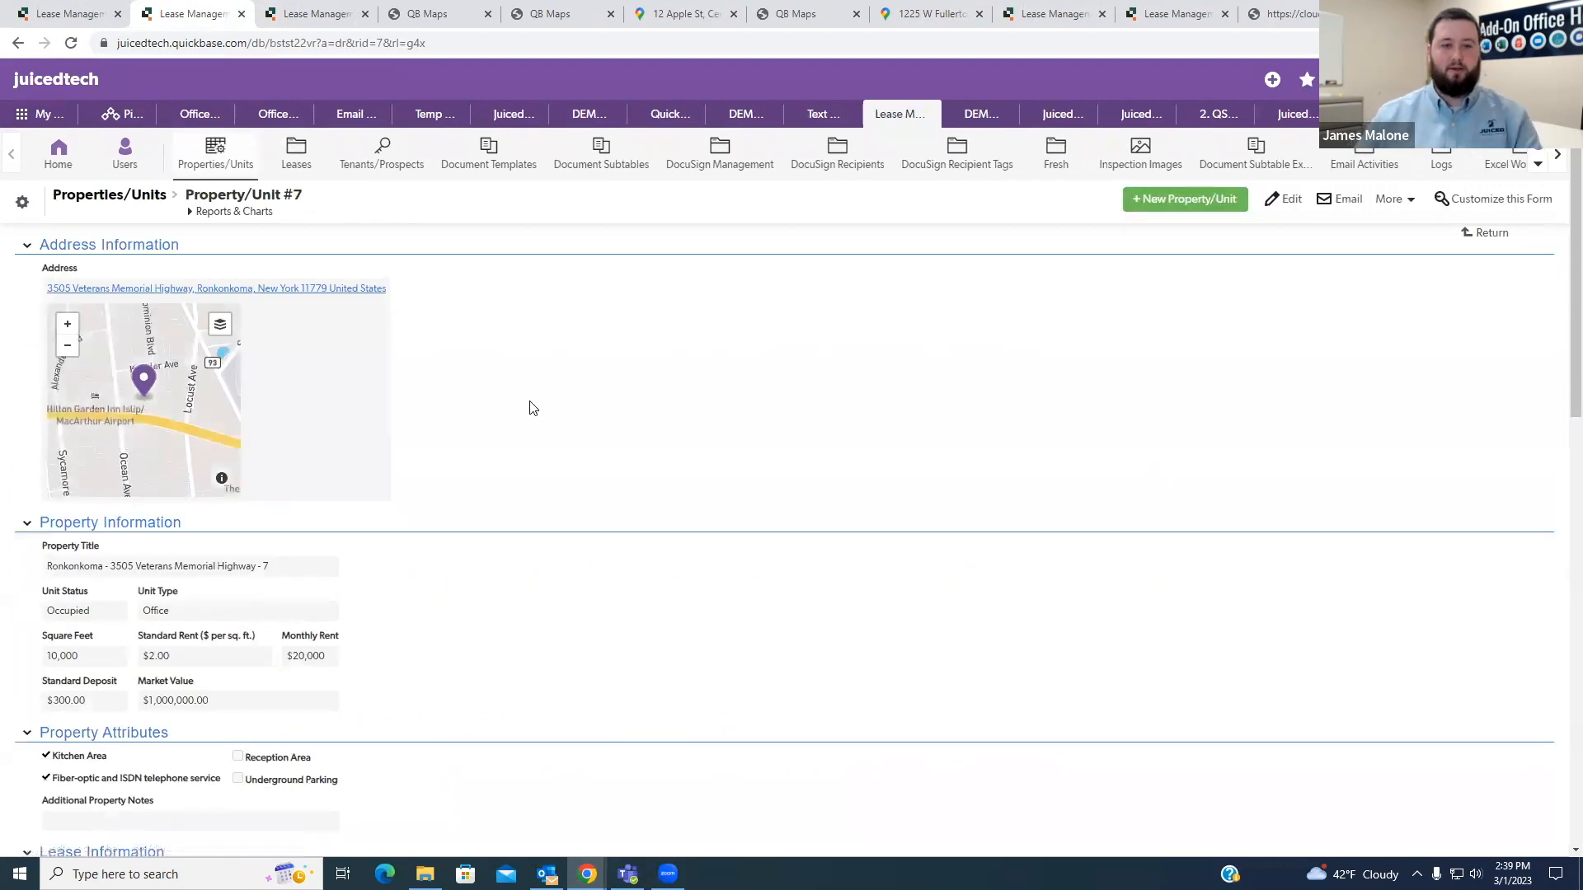
- Open the Properties/Units table settings in a new tab and go to the table's list of fields
right_click(22, 204)
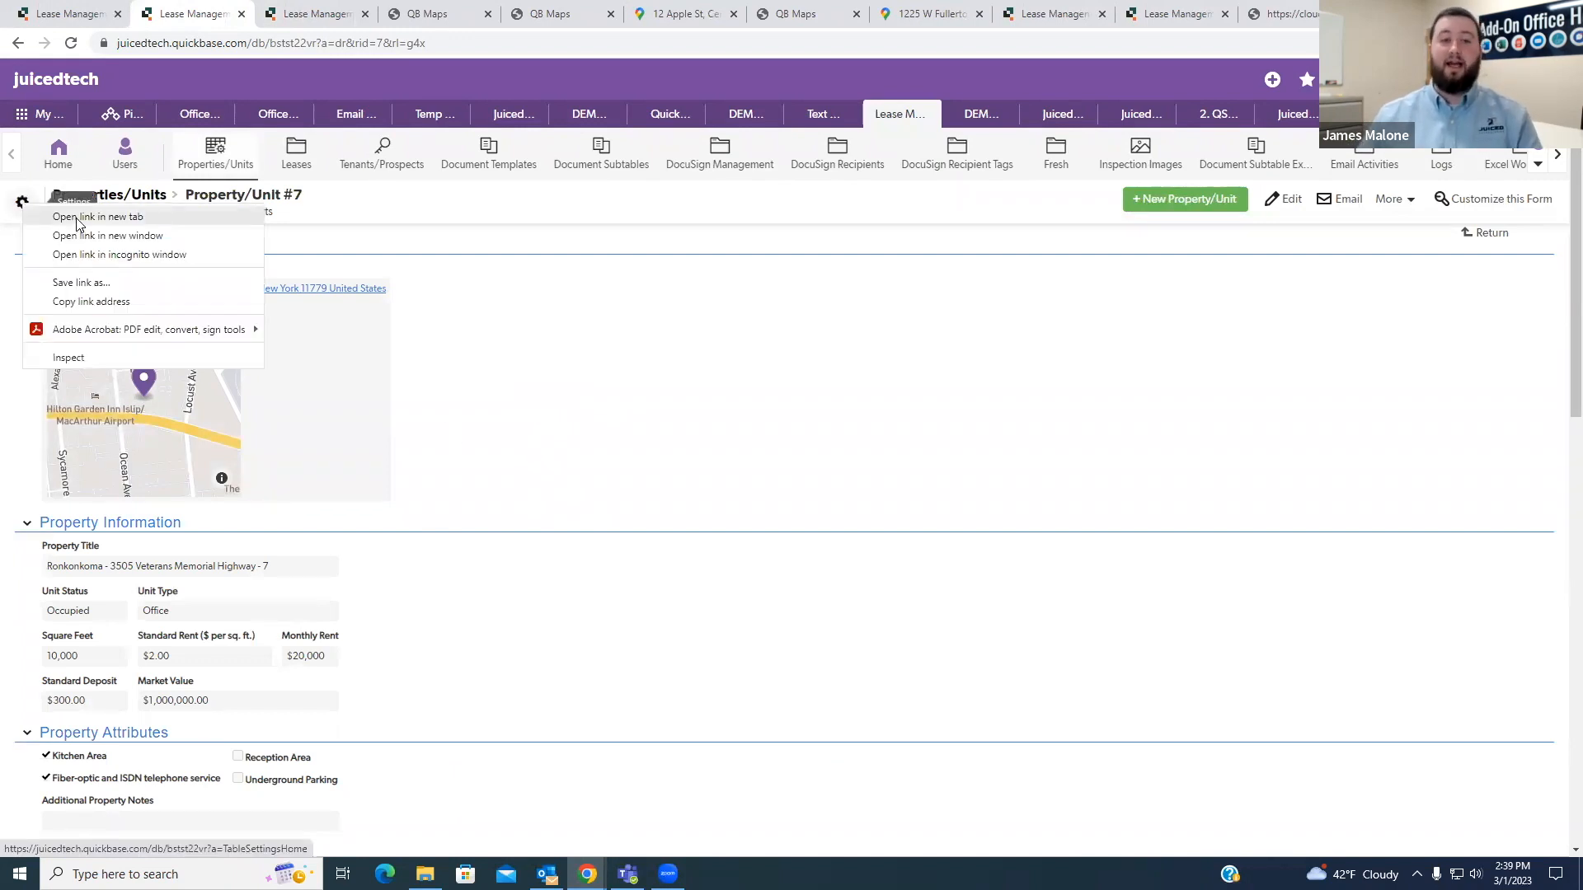
left_click(79, 218)
left_click(280, 16)
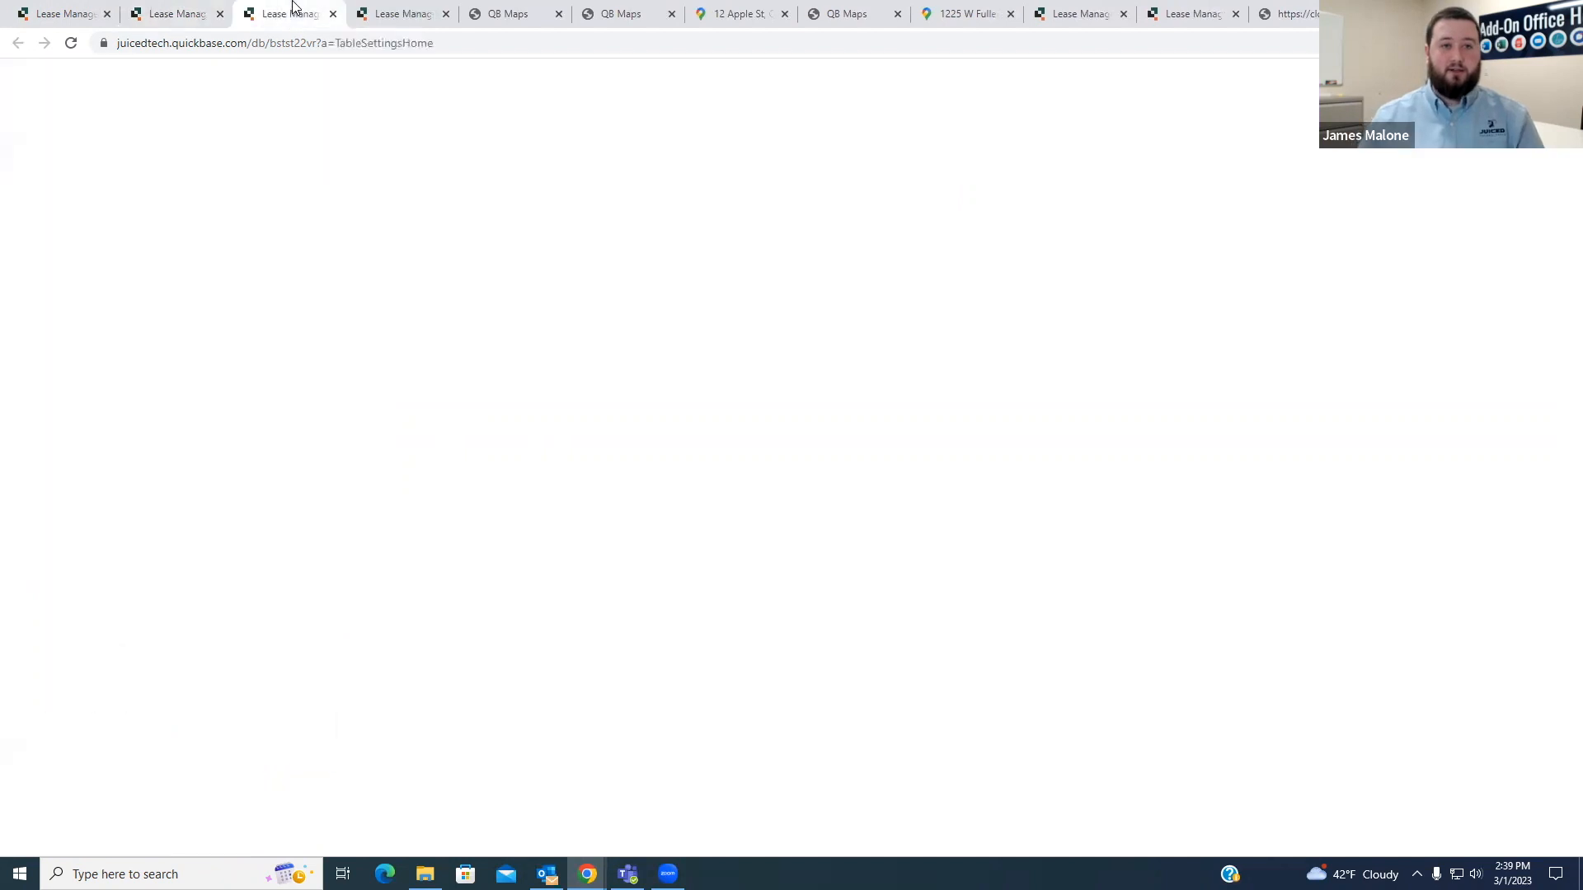
left_click(106, 487)
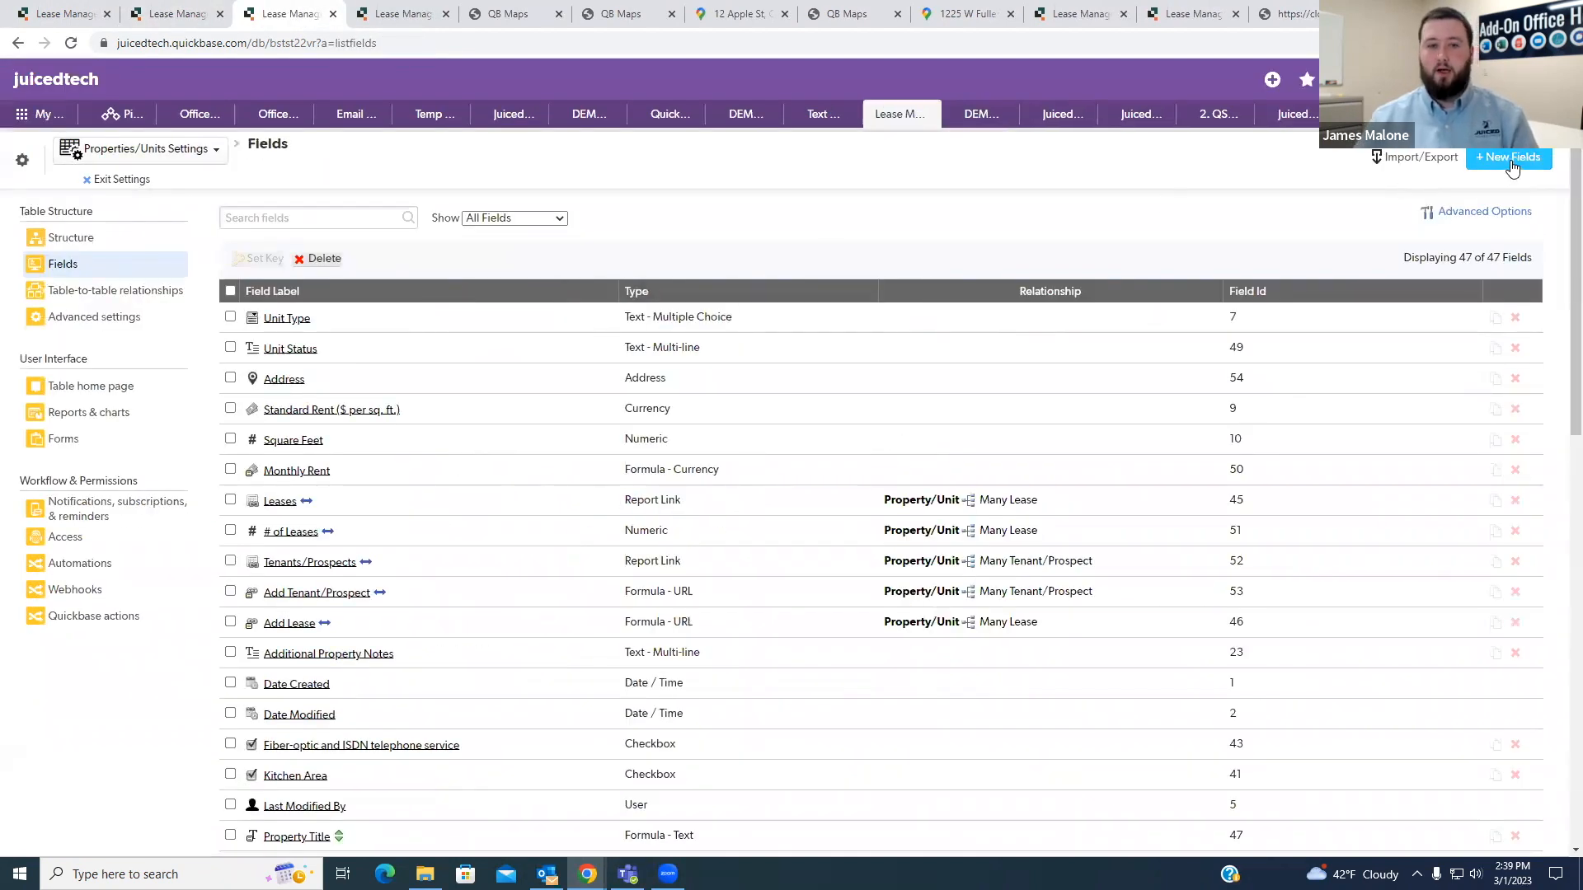
- Create a Formula - URL field labelled QB Maps in Properties/Units without adding it to forms
left_click(1512, 158)
type("QB Maps")
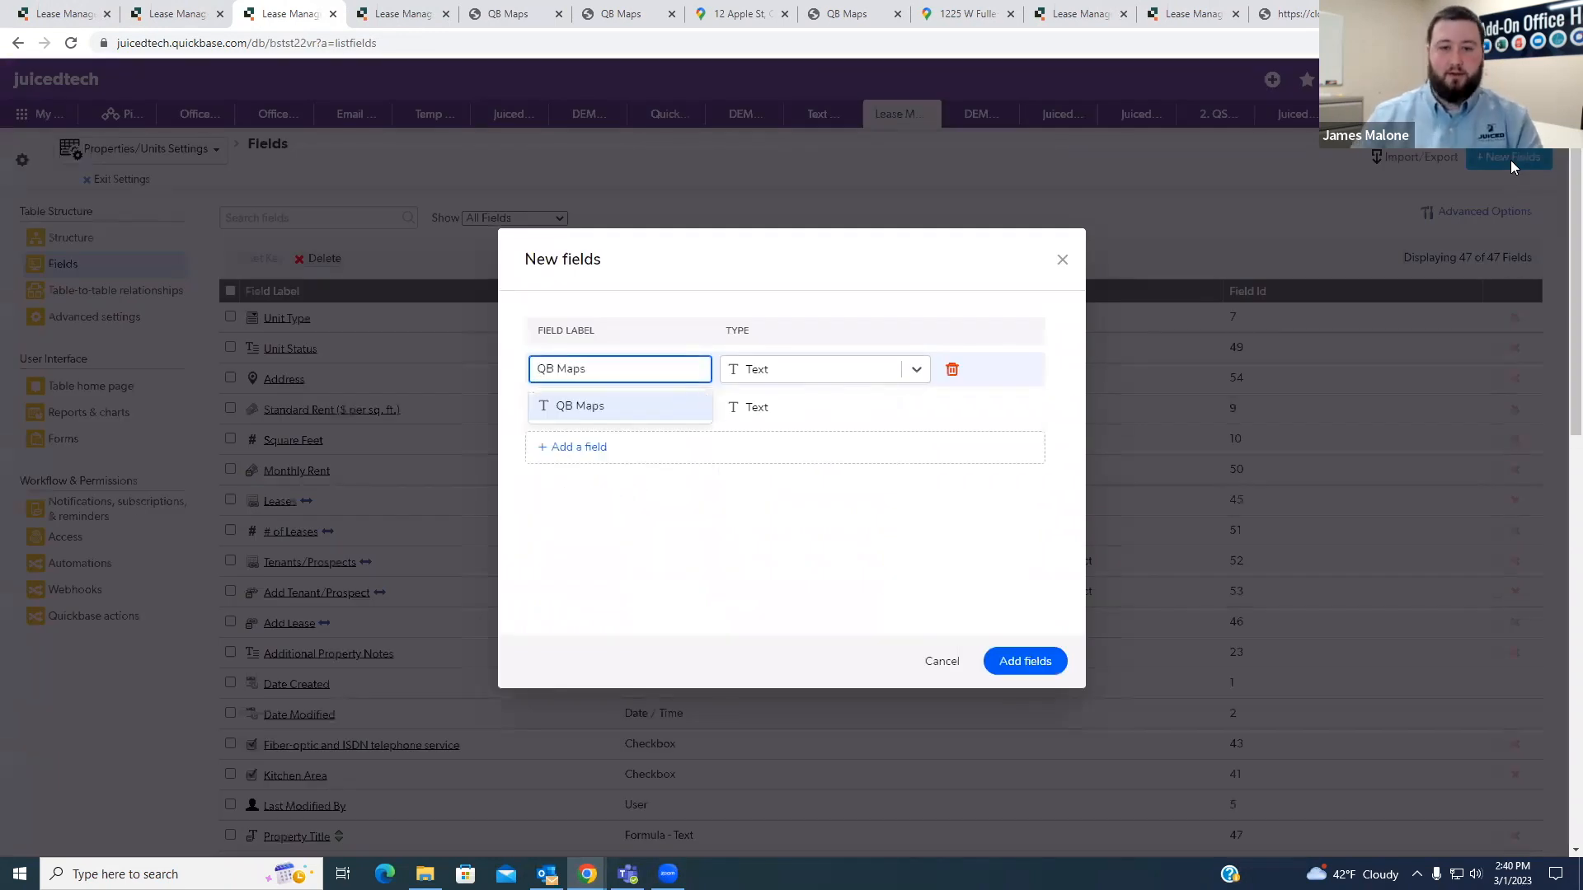
left_click(883, 374)
scroll(843, 521, "down", 5)
scroll(843, 521, "down", 10)
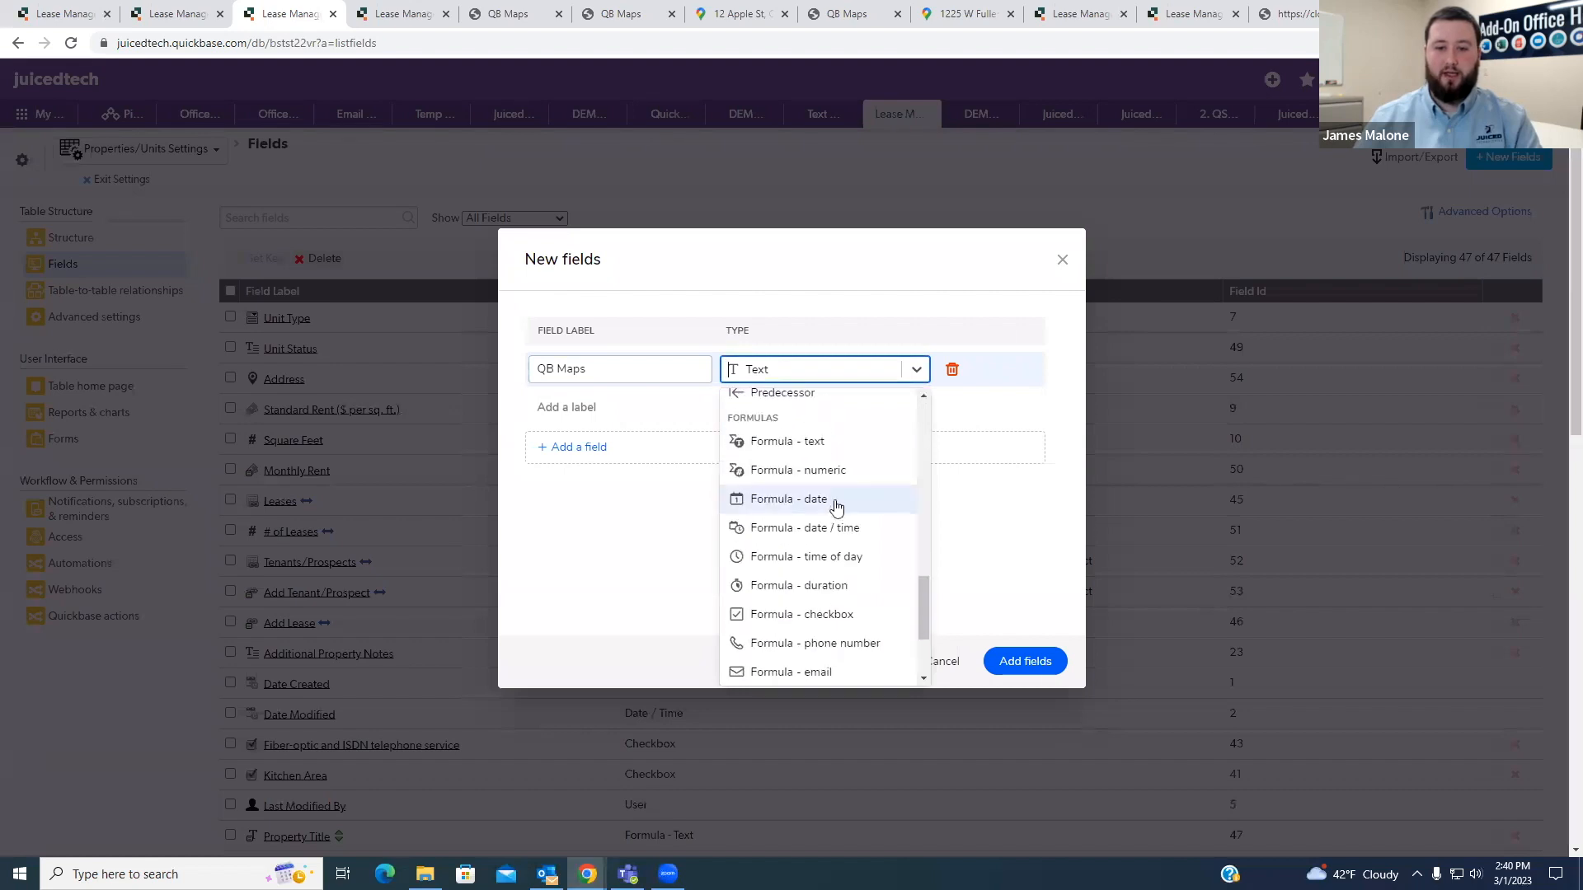
scroll(1288, 443, "up", 4)
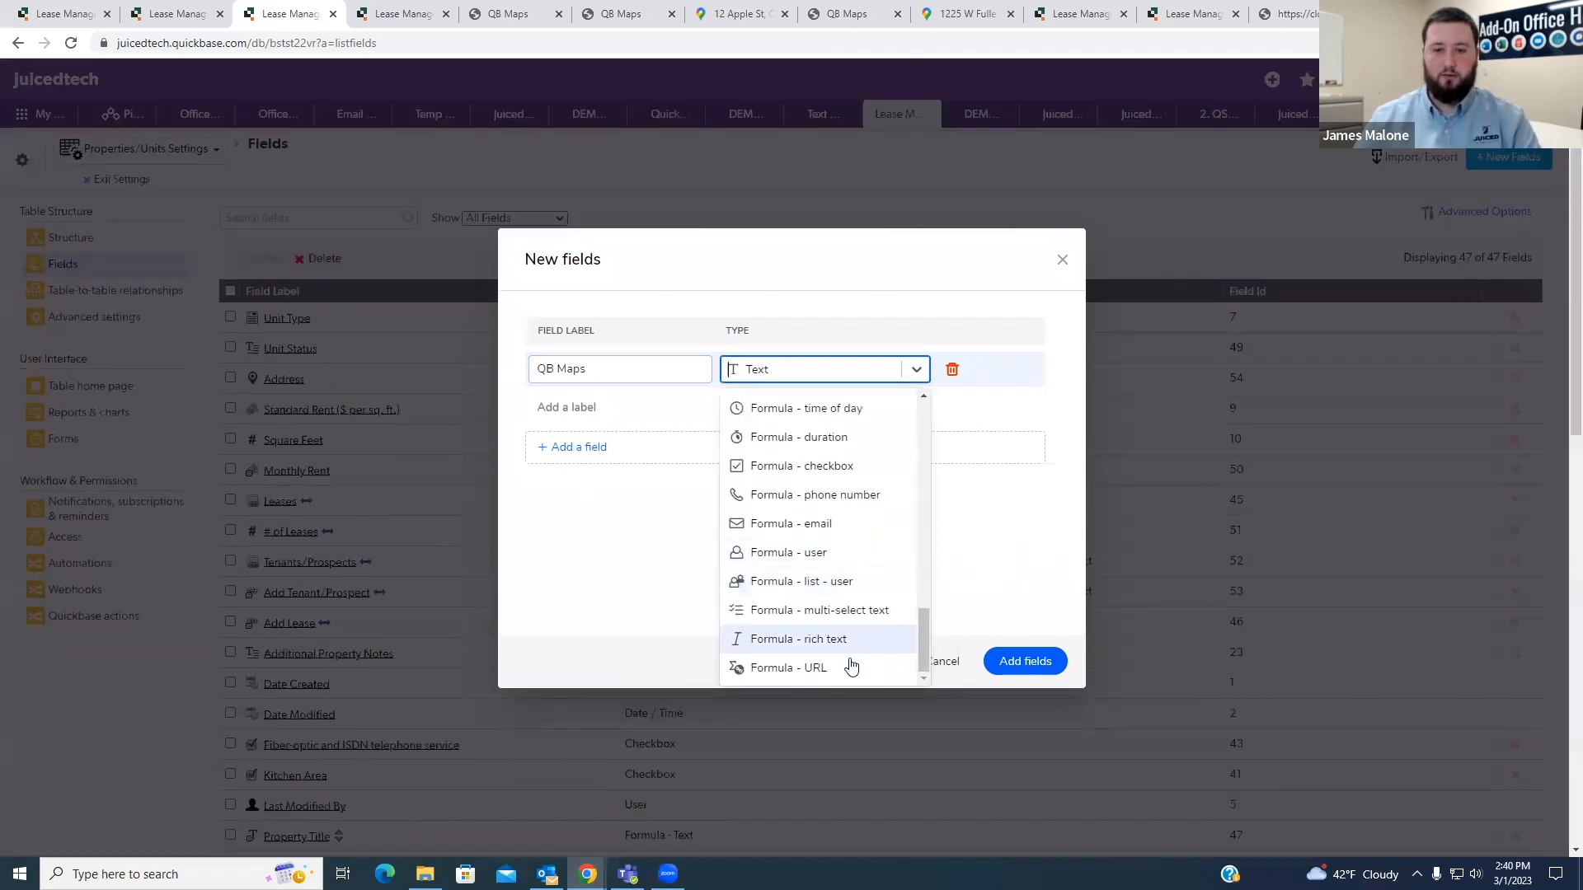
left_click(848, 665)
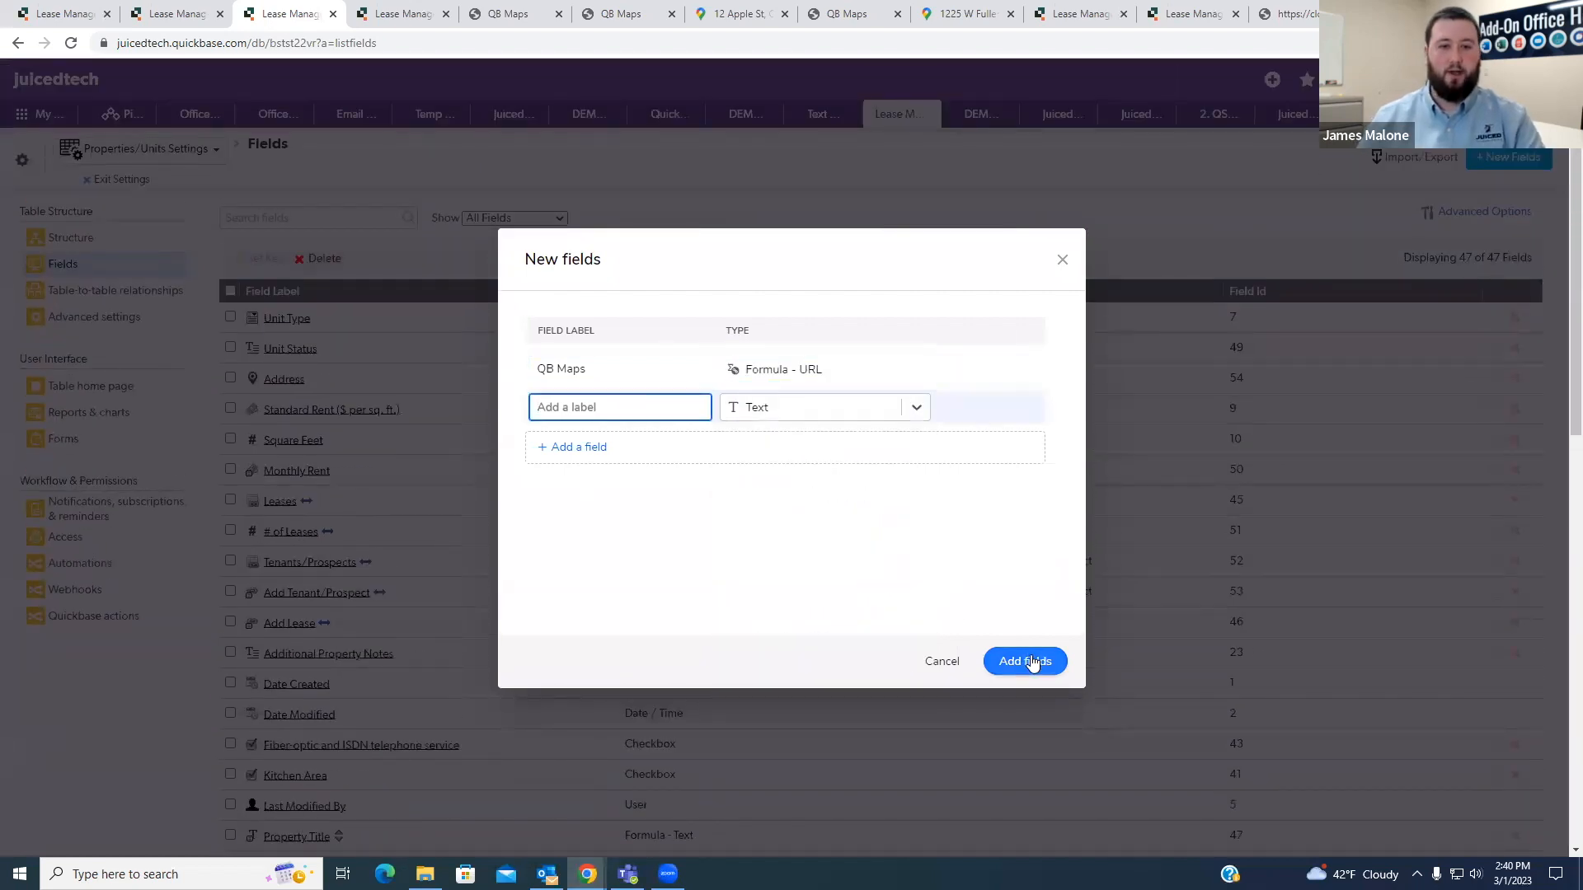
left_click(1031, 663)
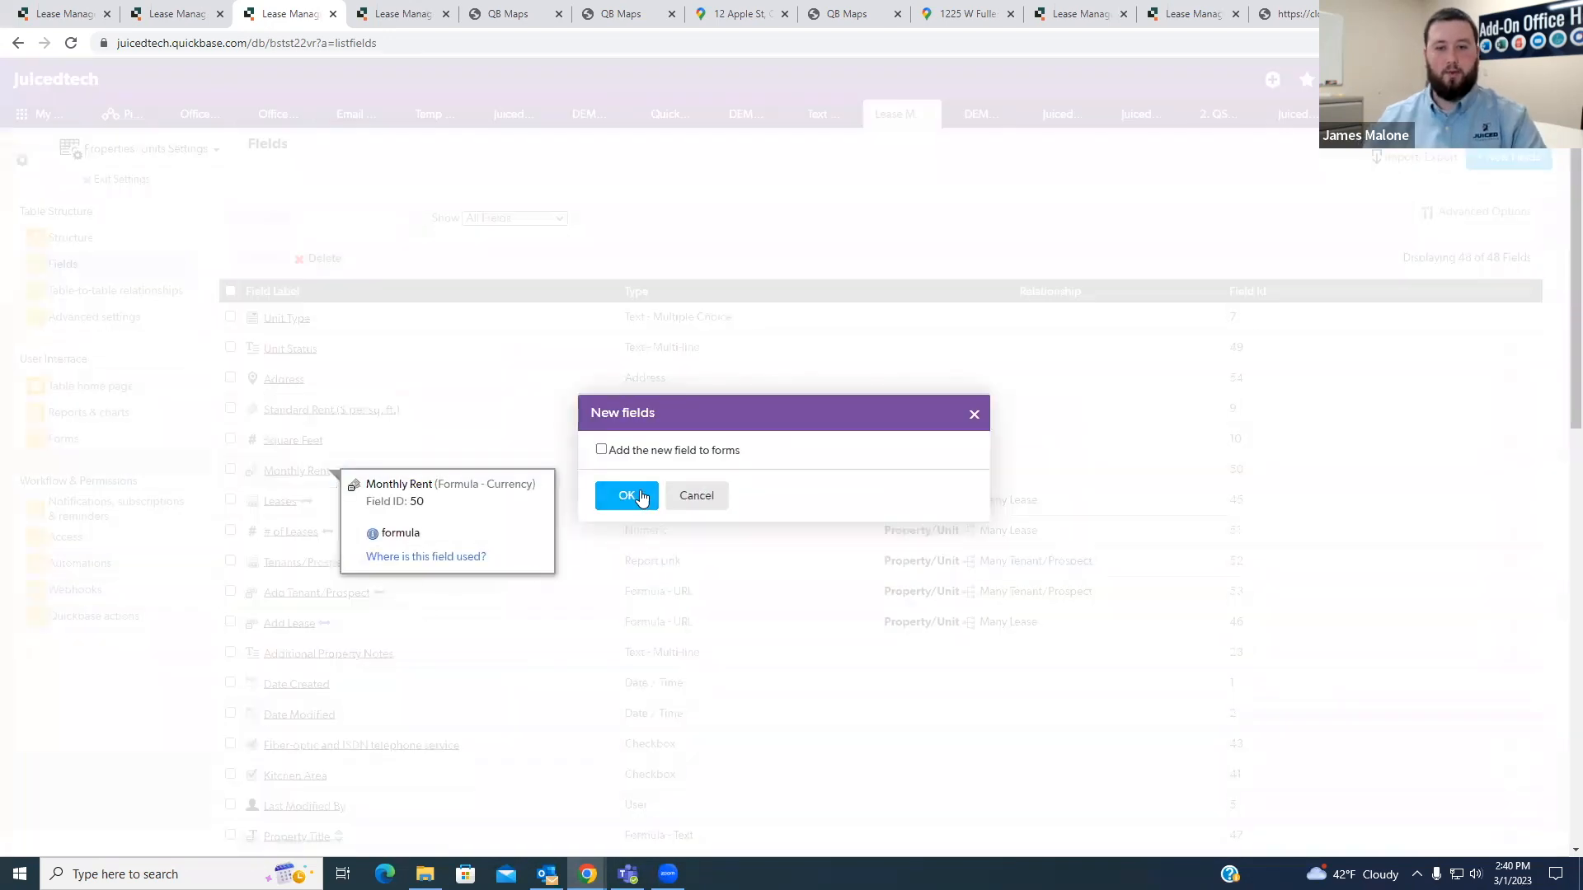
left_click(631, 497)
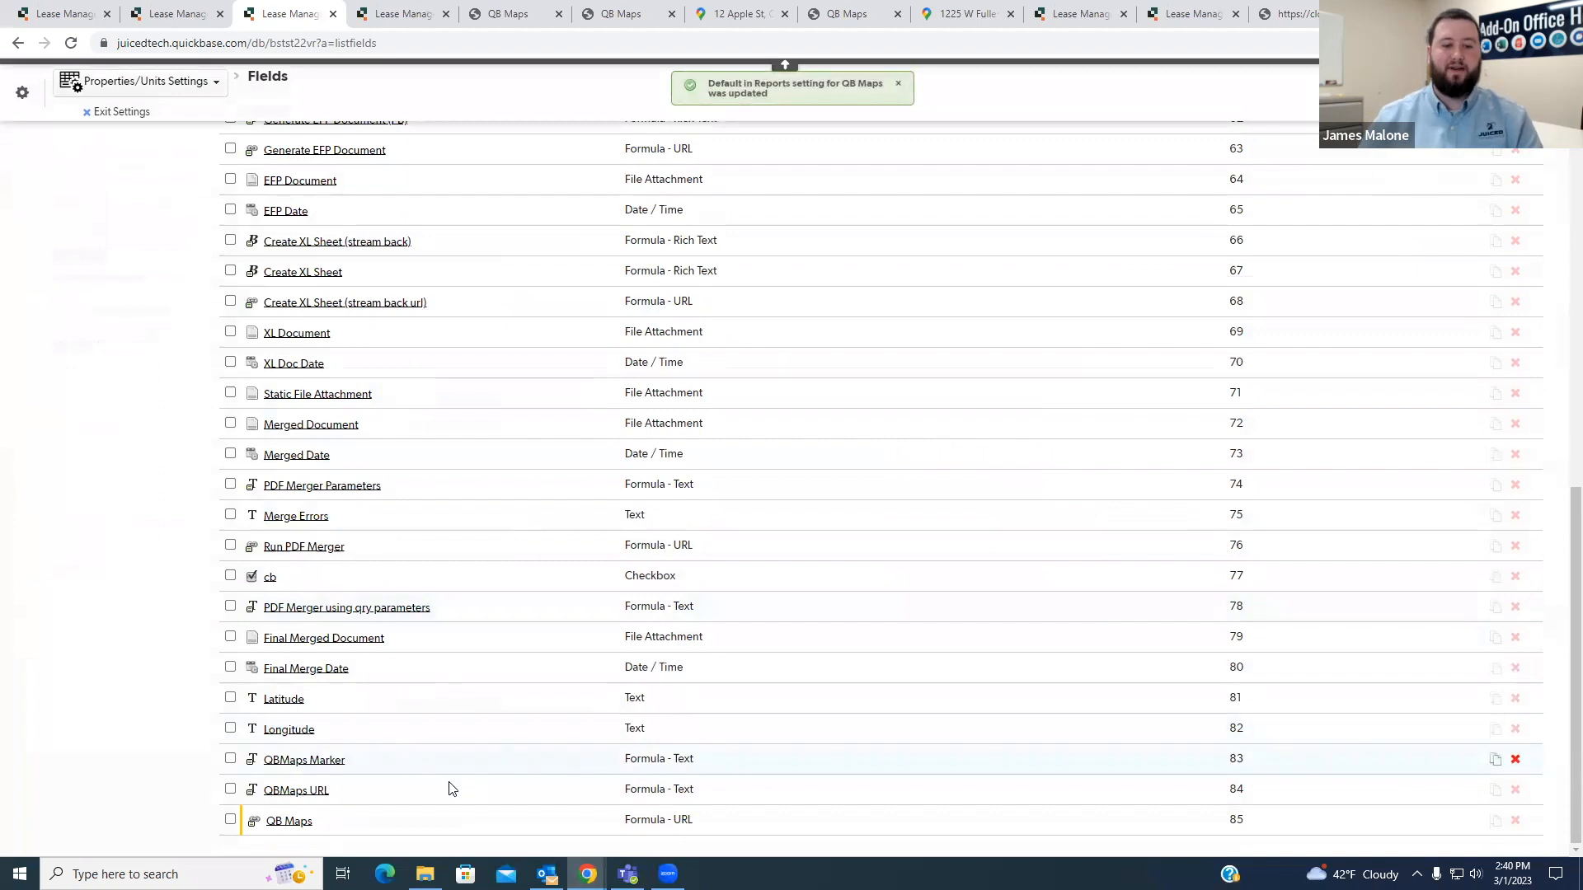
- Open the properties of the new QB Maps field and, in a separate tab, those of the QB Maps table's QB Maps URL field
left_click(305, 823)
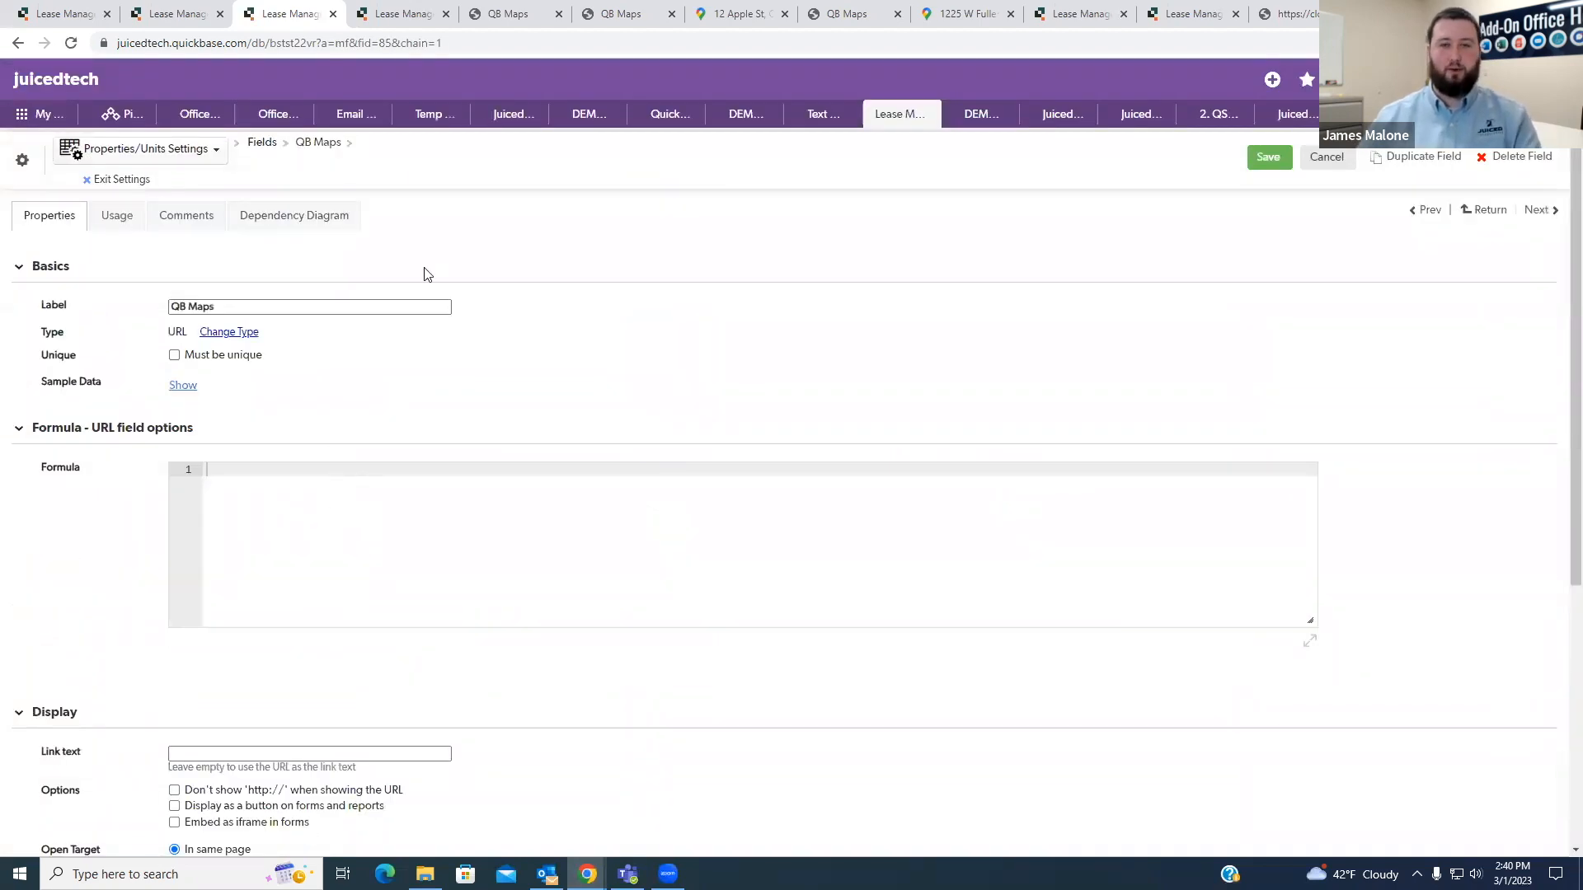
left_click(391, 30)
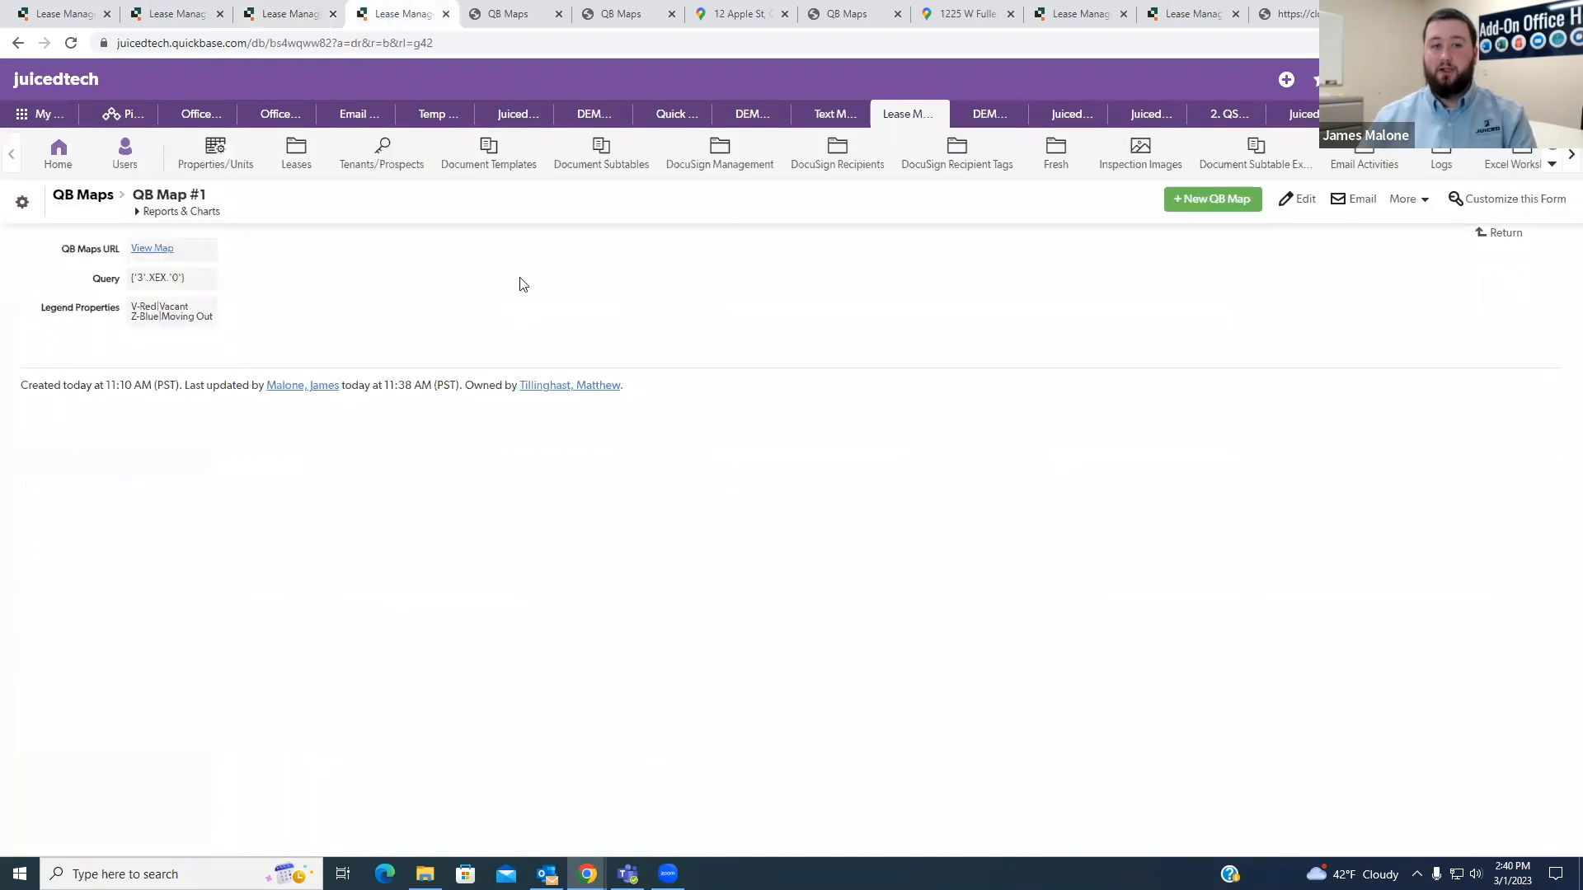
right_click(204, 257)
right_click(247, 411)
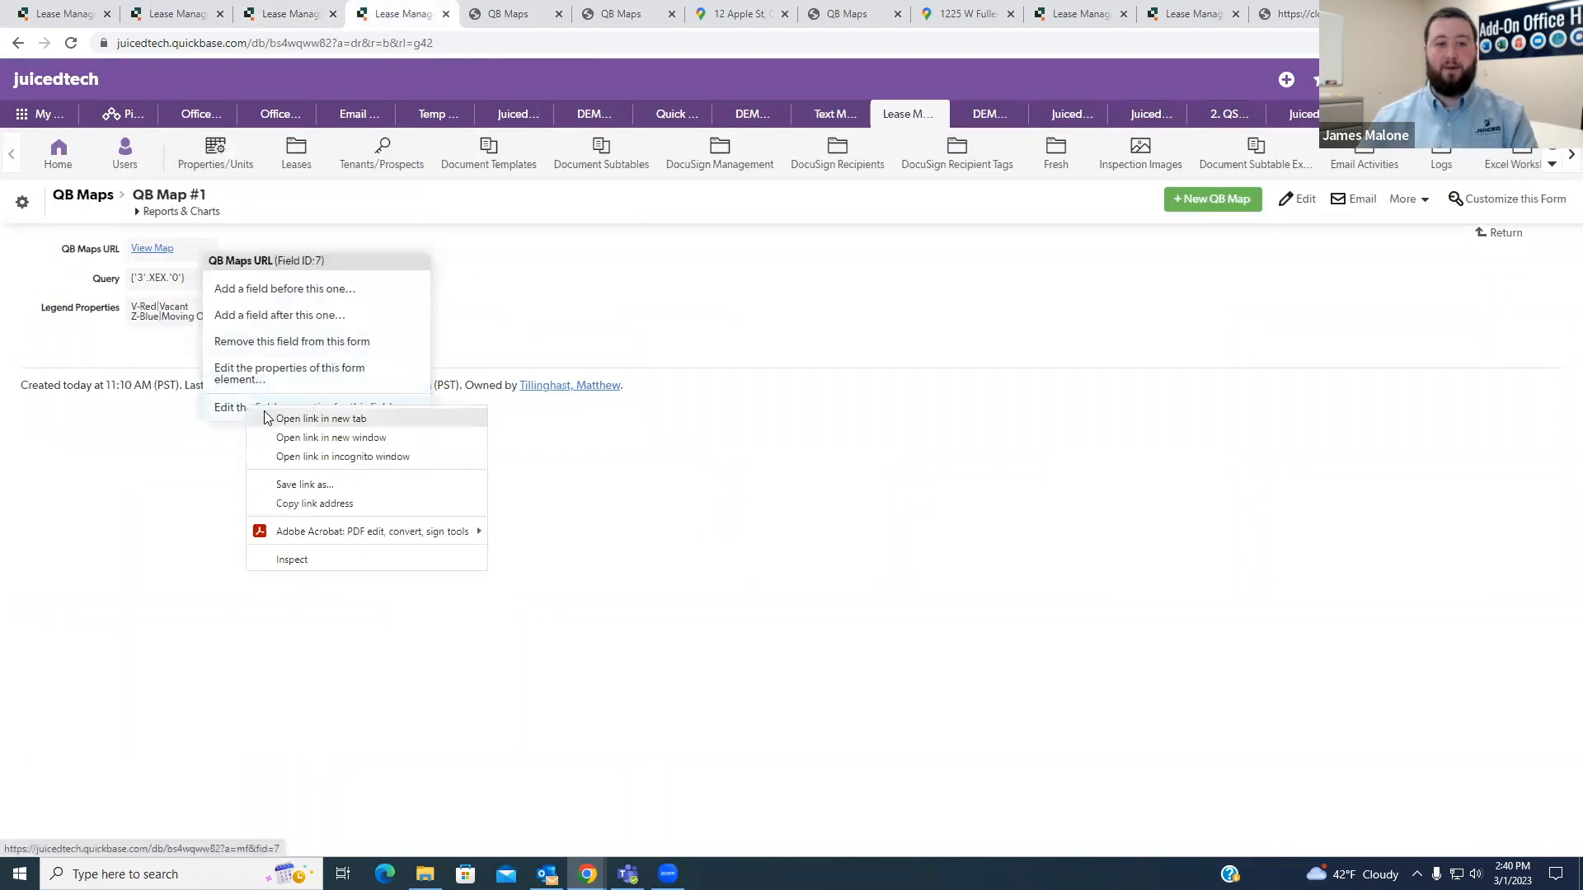
left_click(281, 419)
left_click(474, 14)
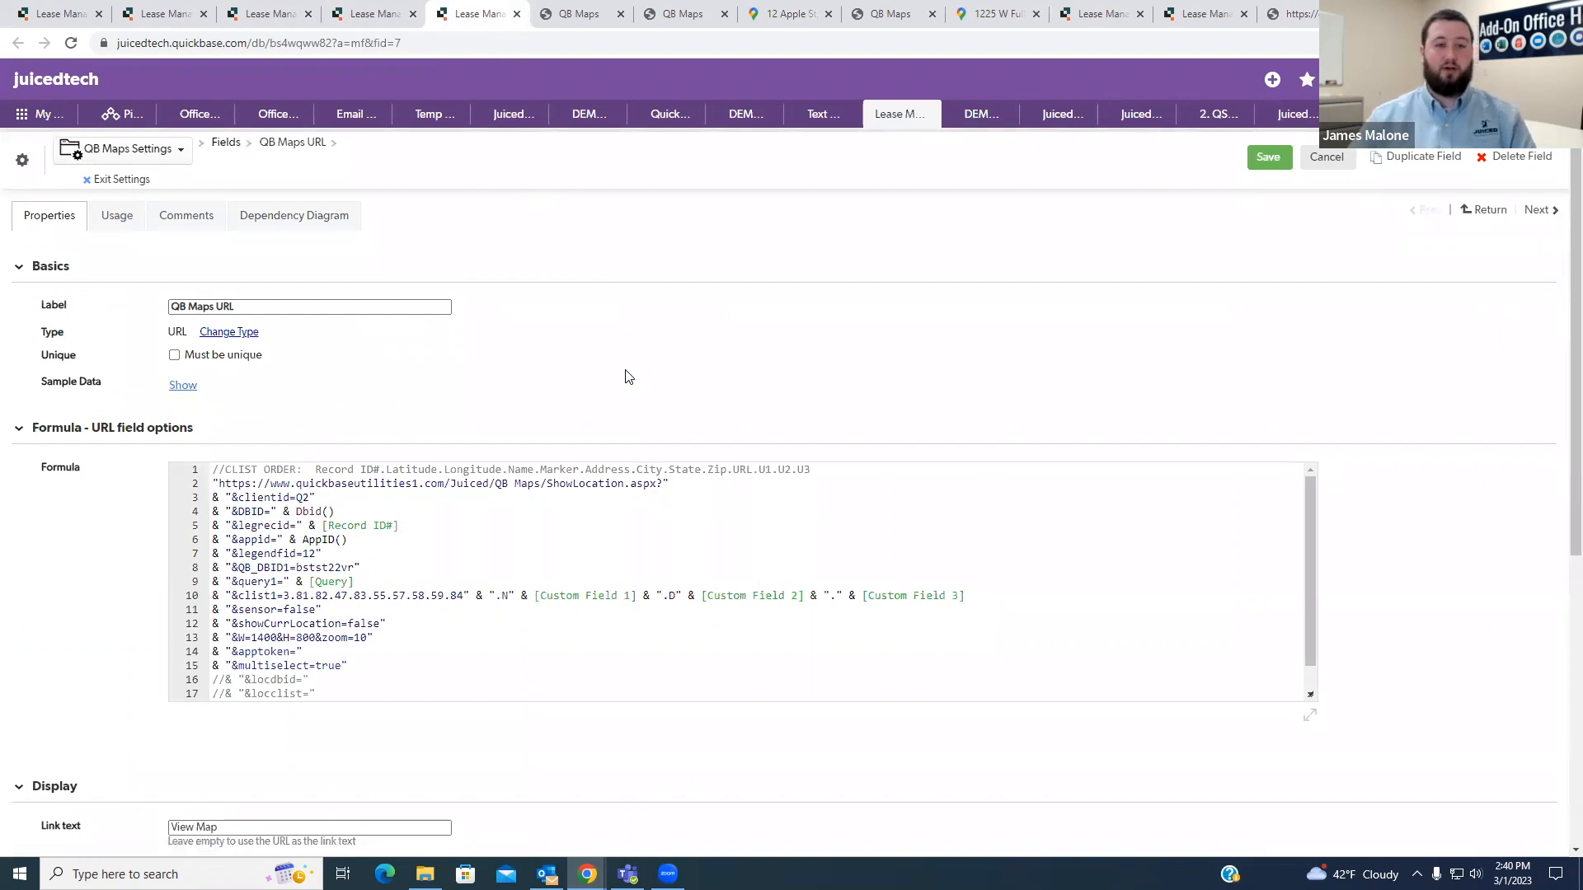
- Copy the entire QB Maps URL formula into the Properties/Units QB Maps field and enlarge the formula box to show every line
left_click(555, 546)
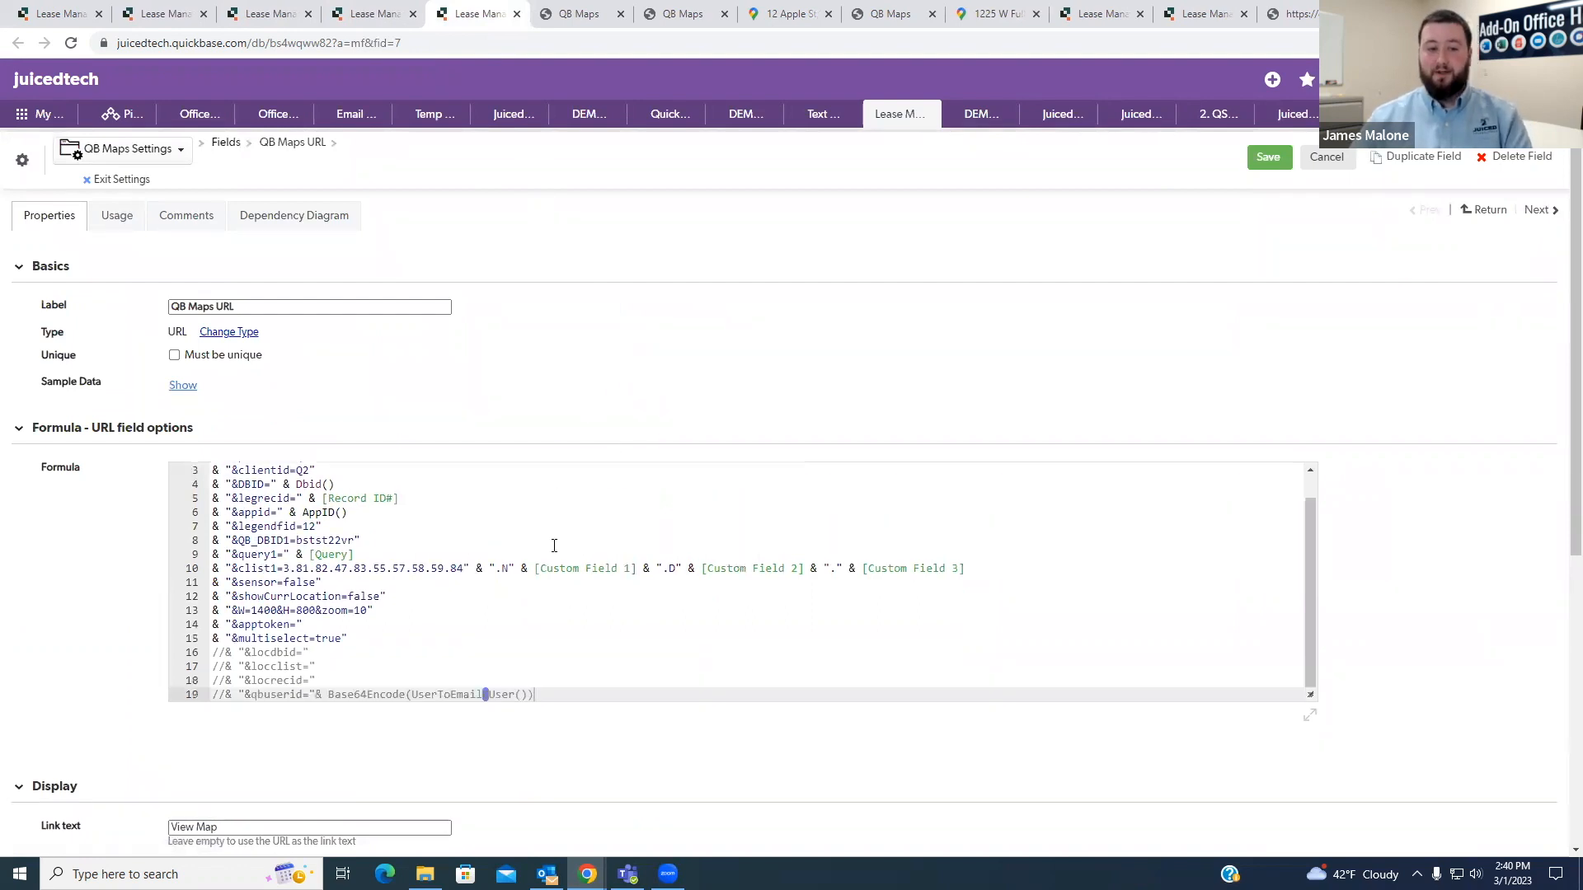
key("ctrl+a")
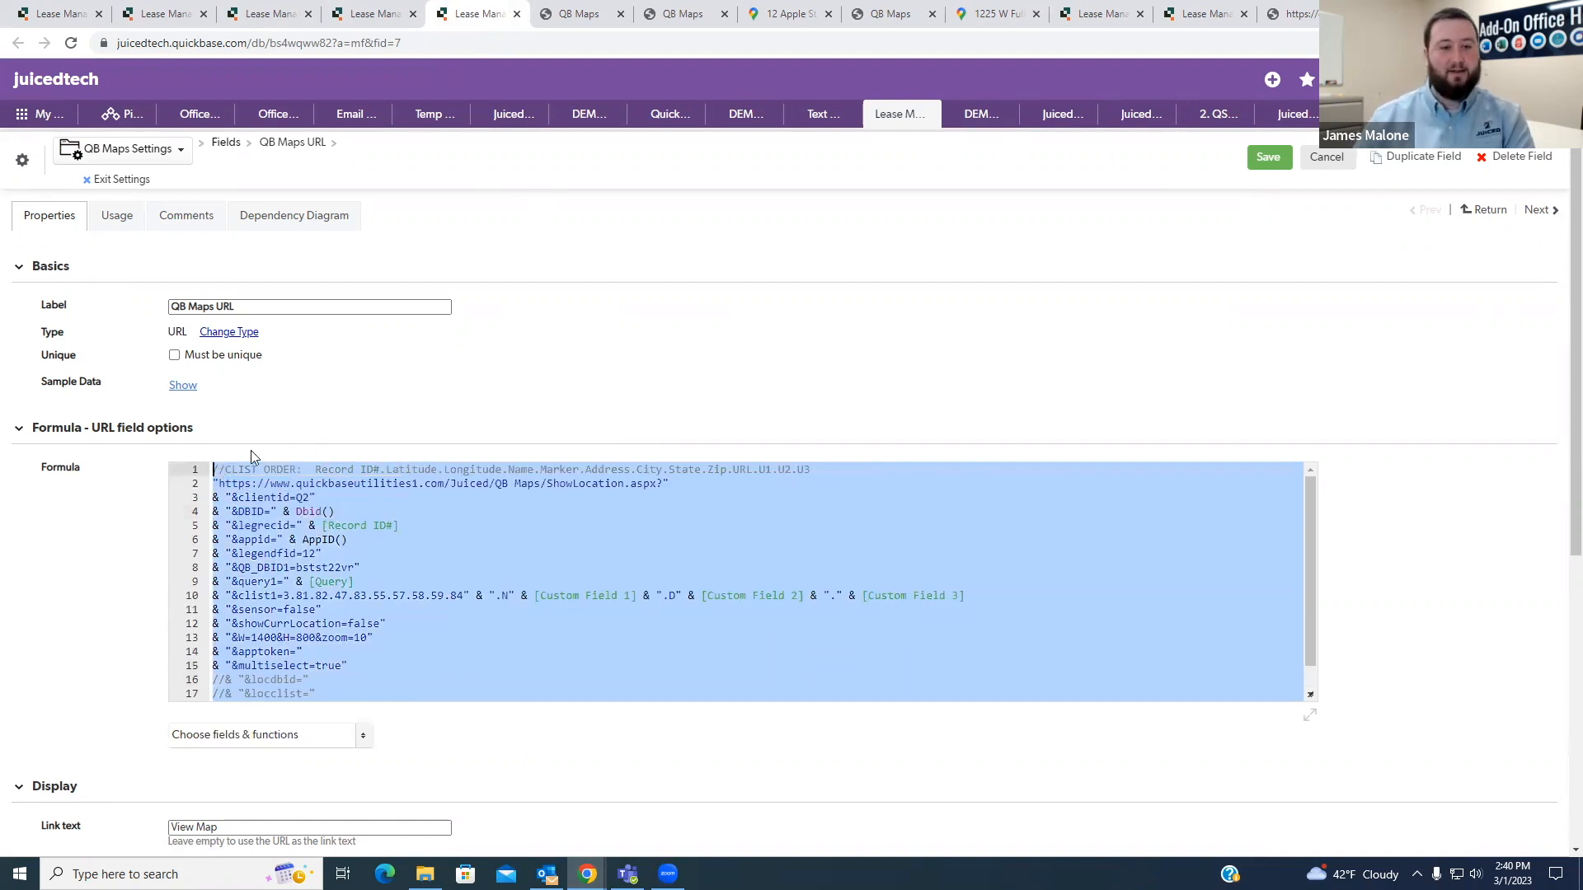
left_click(284, 13)
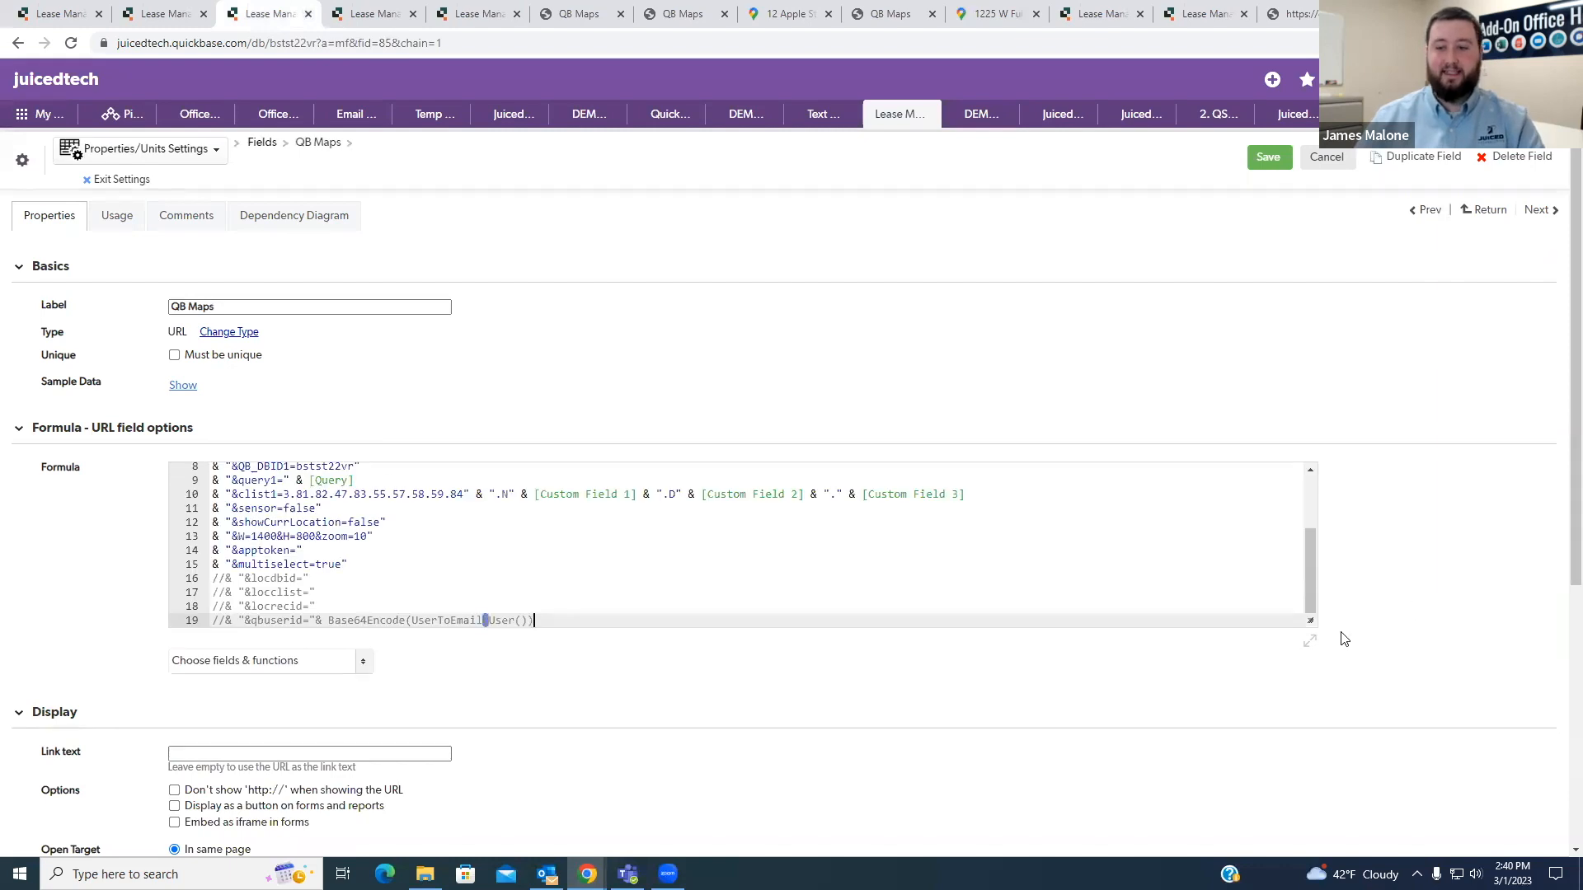
left_click_drag(1311, 620, 1302, 734)
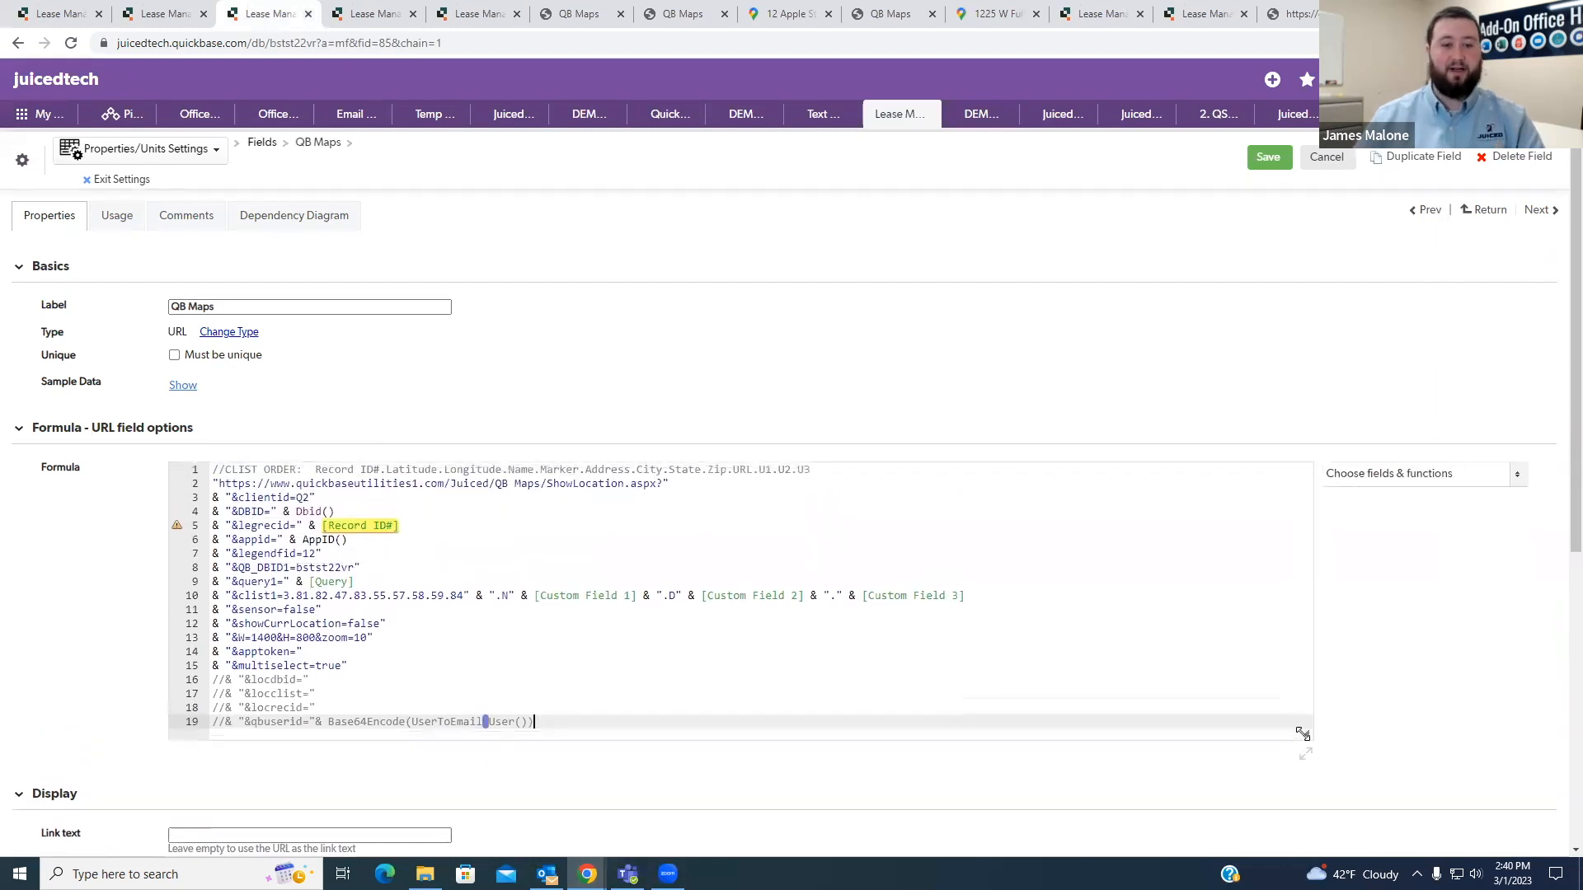
- Find the key field in the Properties/Units field list, opened in a new tab, and copy its label Property/Unit #
mouse_move(365, 541)
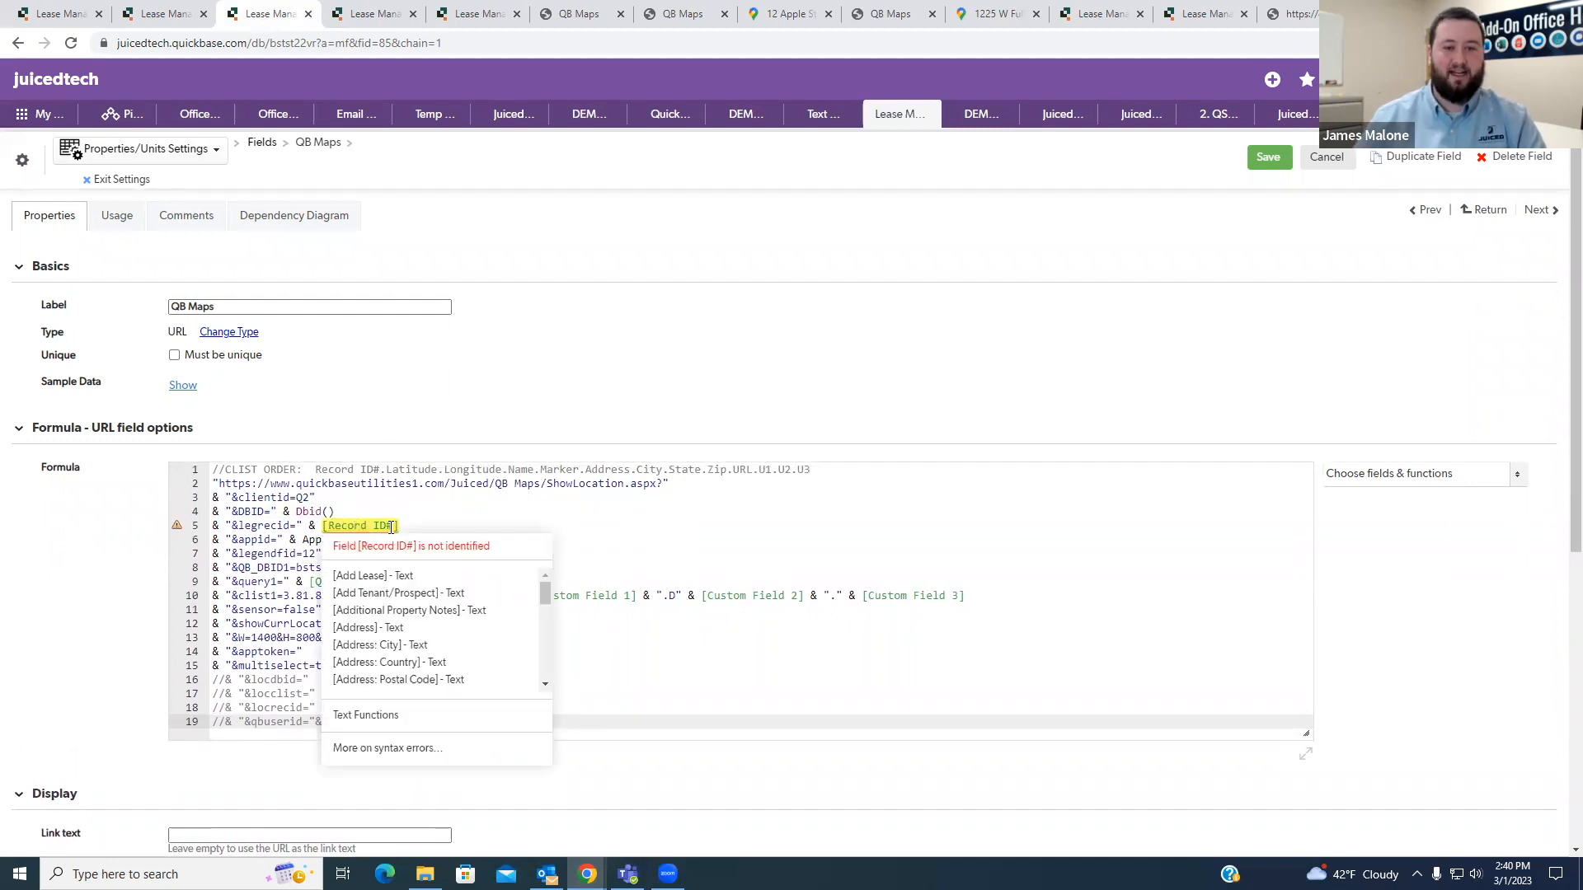
left_click_drag(394, 526, 328, 526)
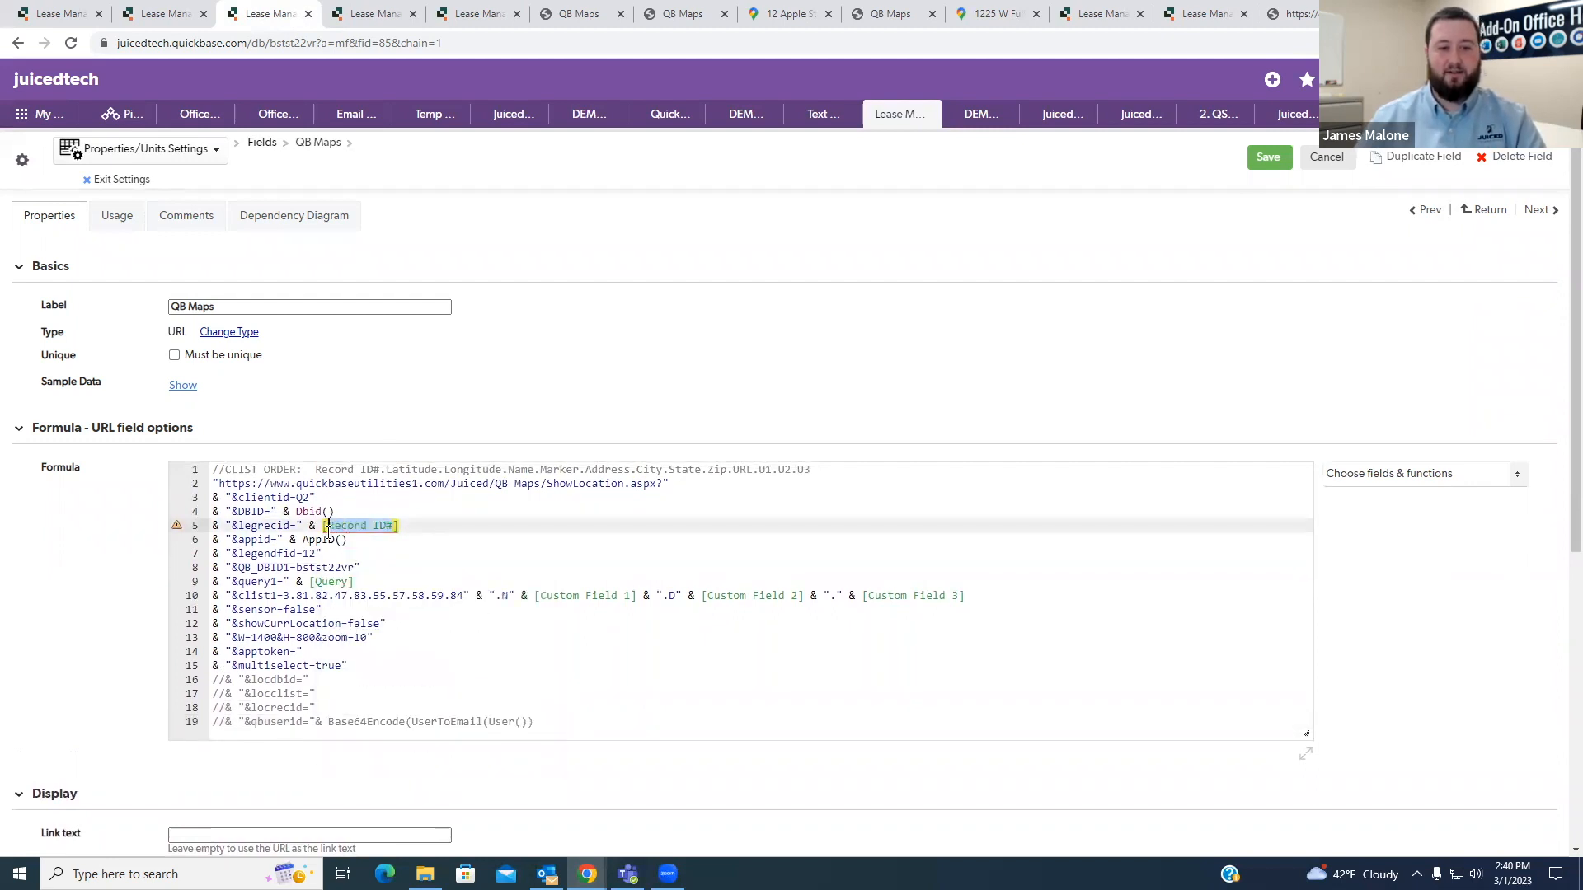
right_click(262, 144)
left_click(313, 153)
left_click(328, 16)
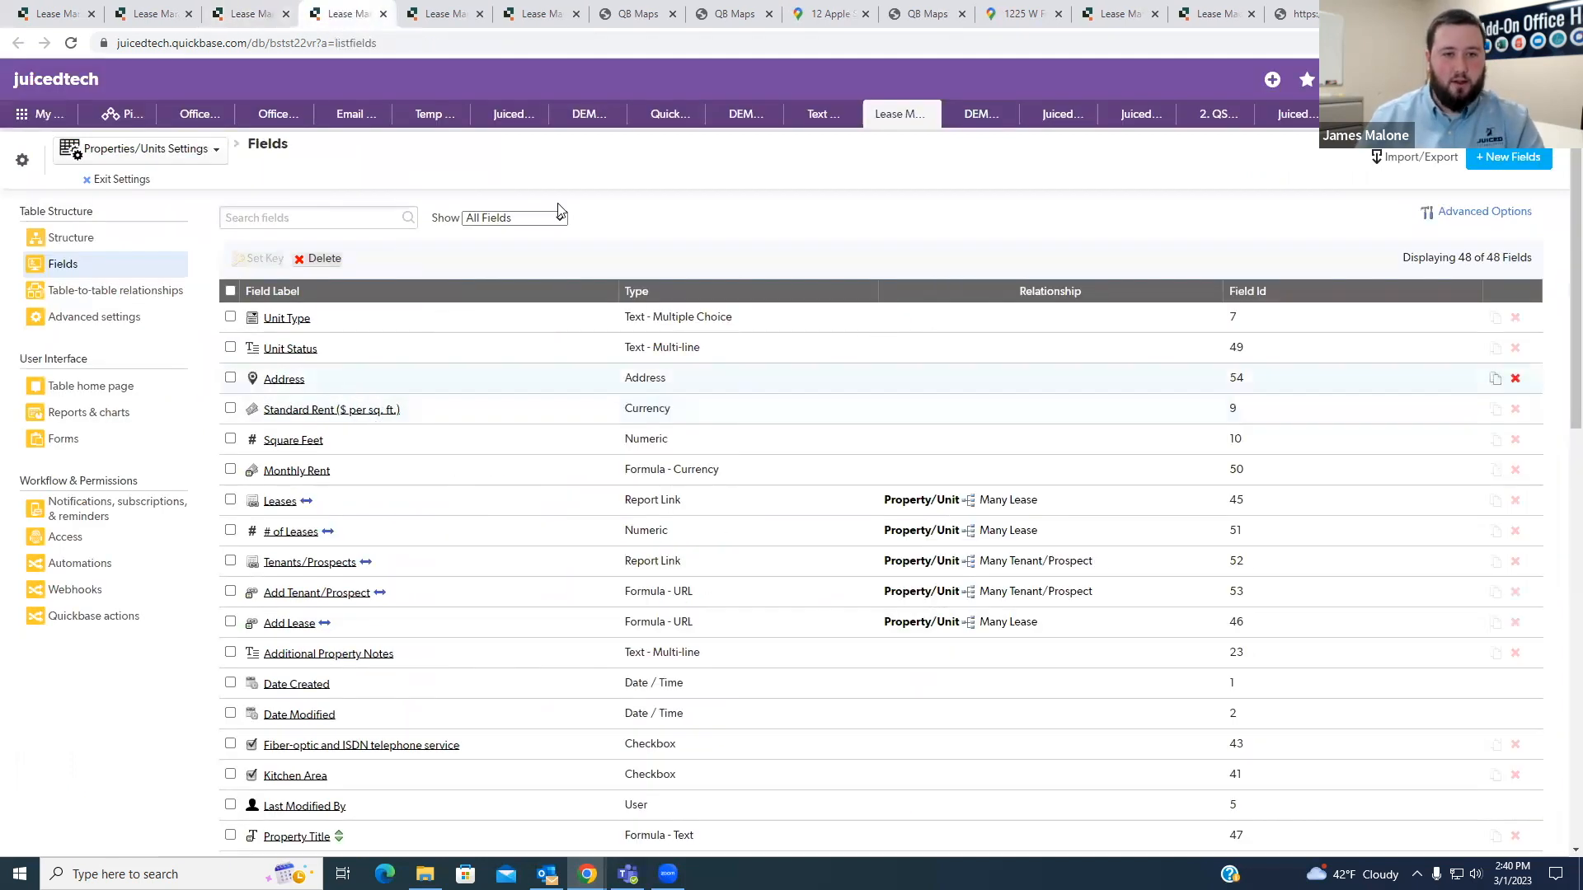
scroll(523, 523, "down", 5)
scroll(519, 544, "down", 1)
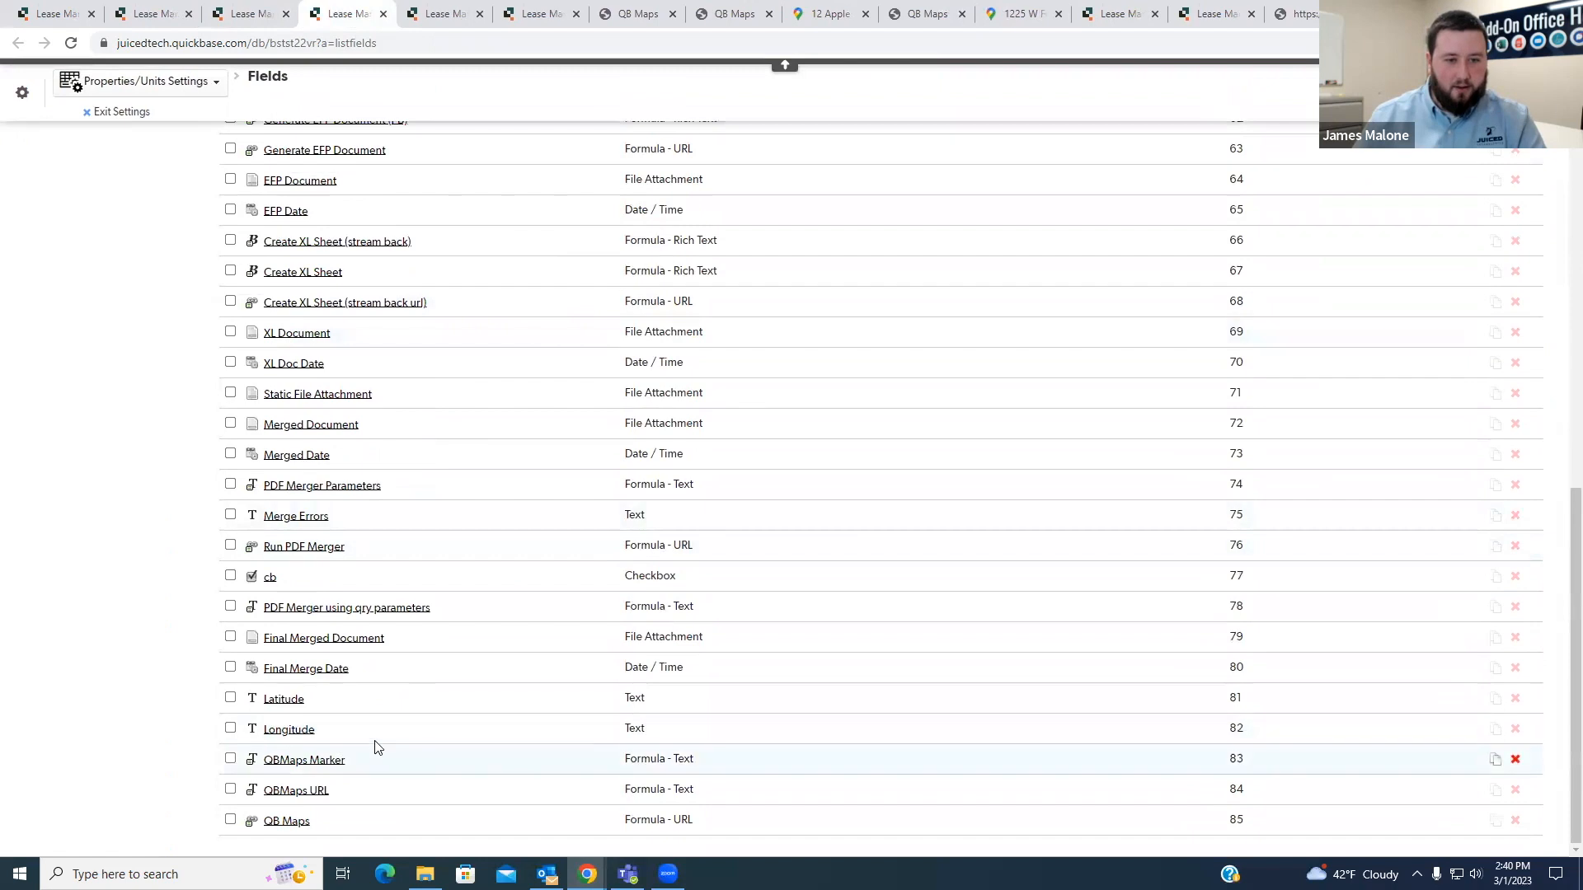
scroll(368, 710, "up", 6)
scroll(367, 713, "up", 1)
mouse_move(309, 597)
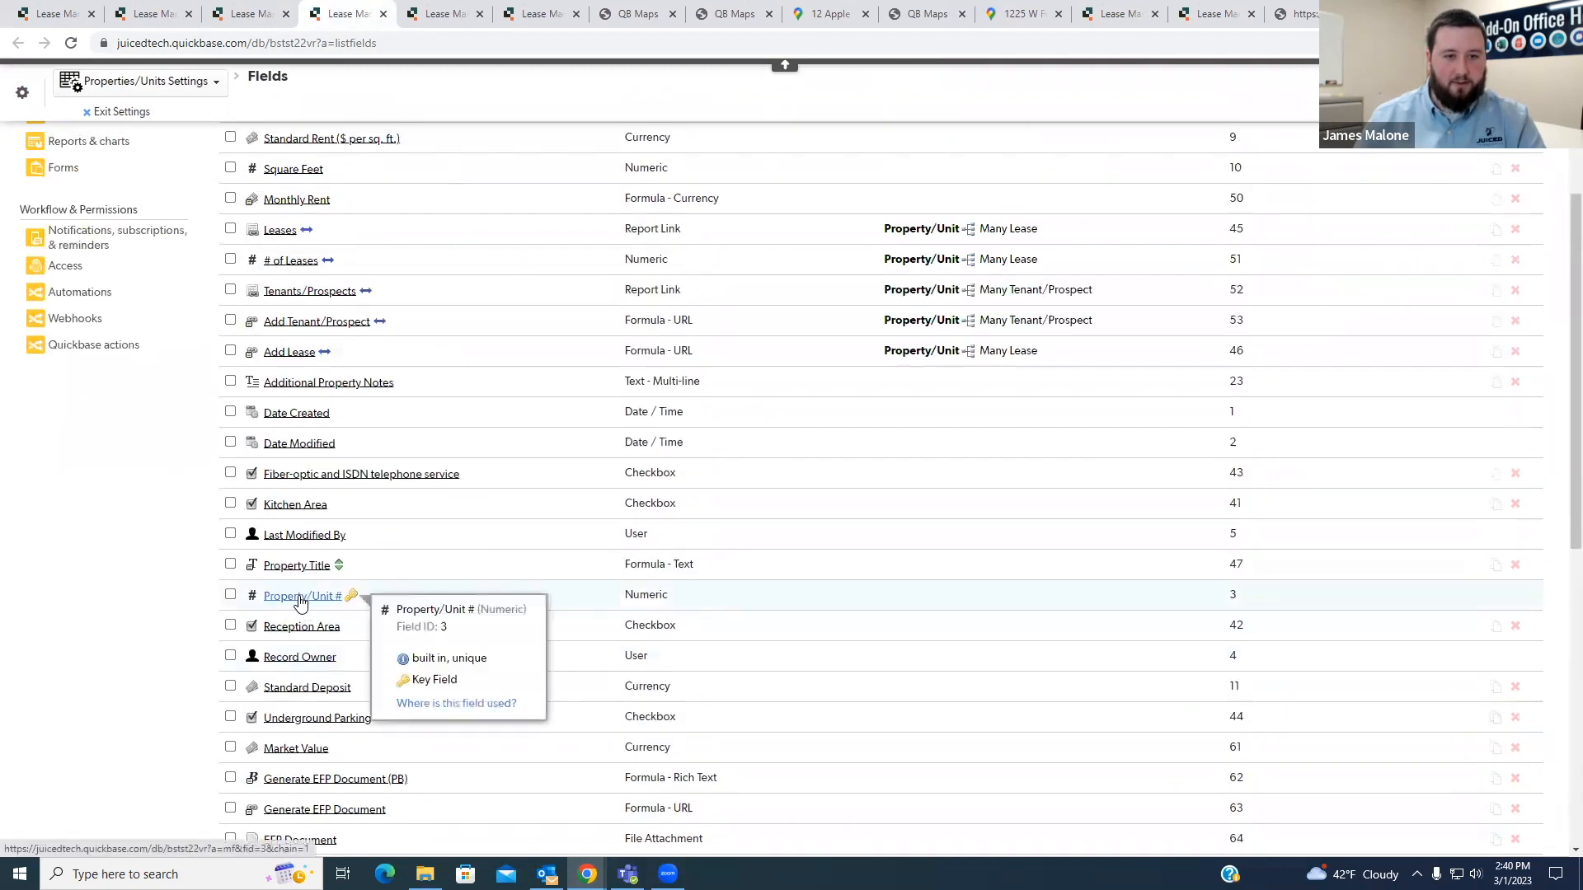
left_click_drag(399, 609, 472, 609)
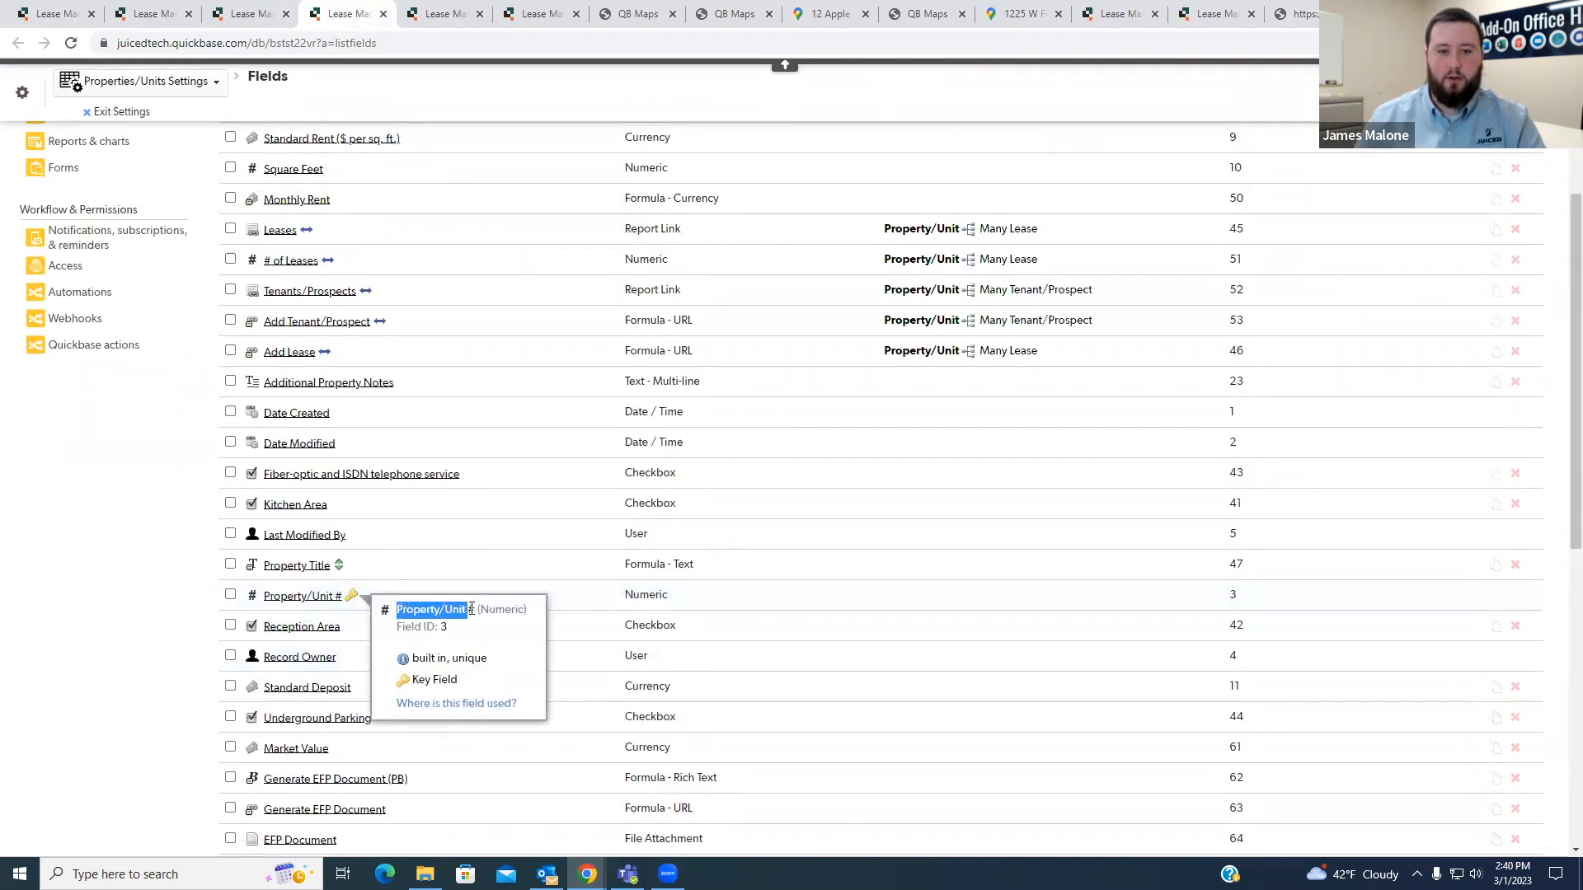
- Replace Record ID# with Property/Unit # in the legrecid line of the QB Maps formula
left_click(244, 14)
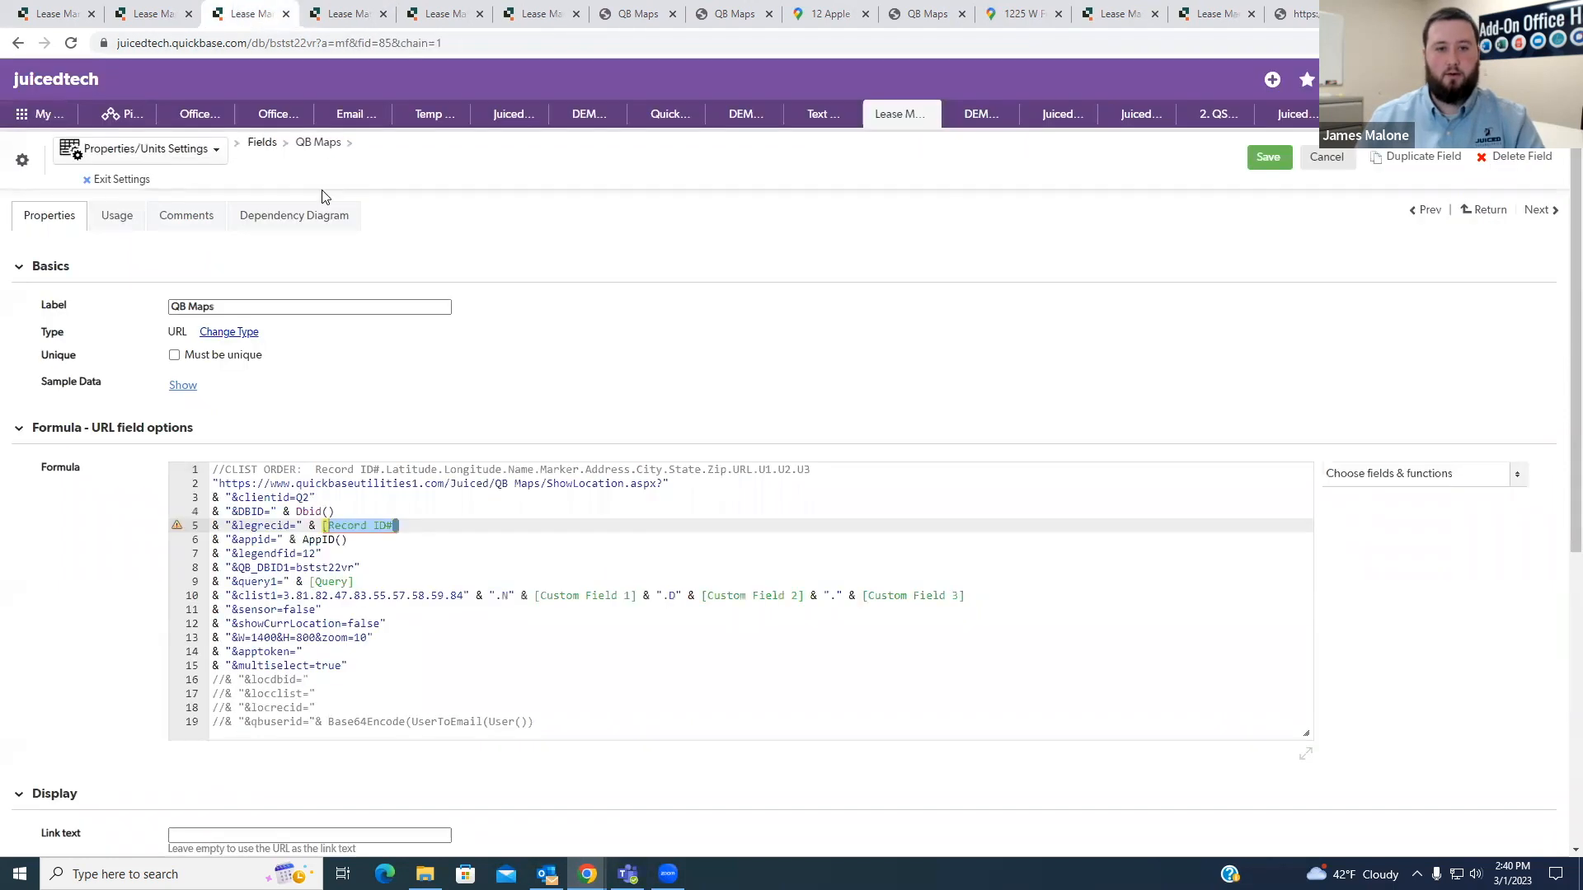
double_click(344, 530)
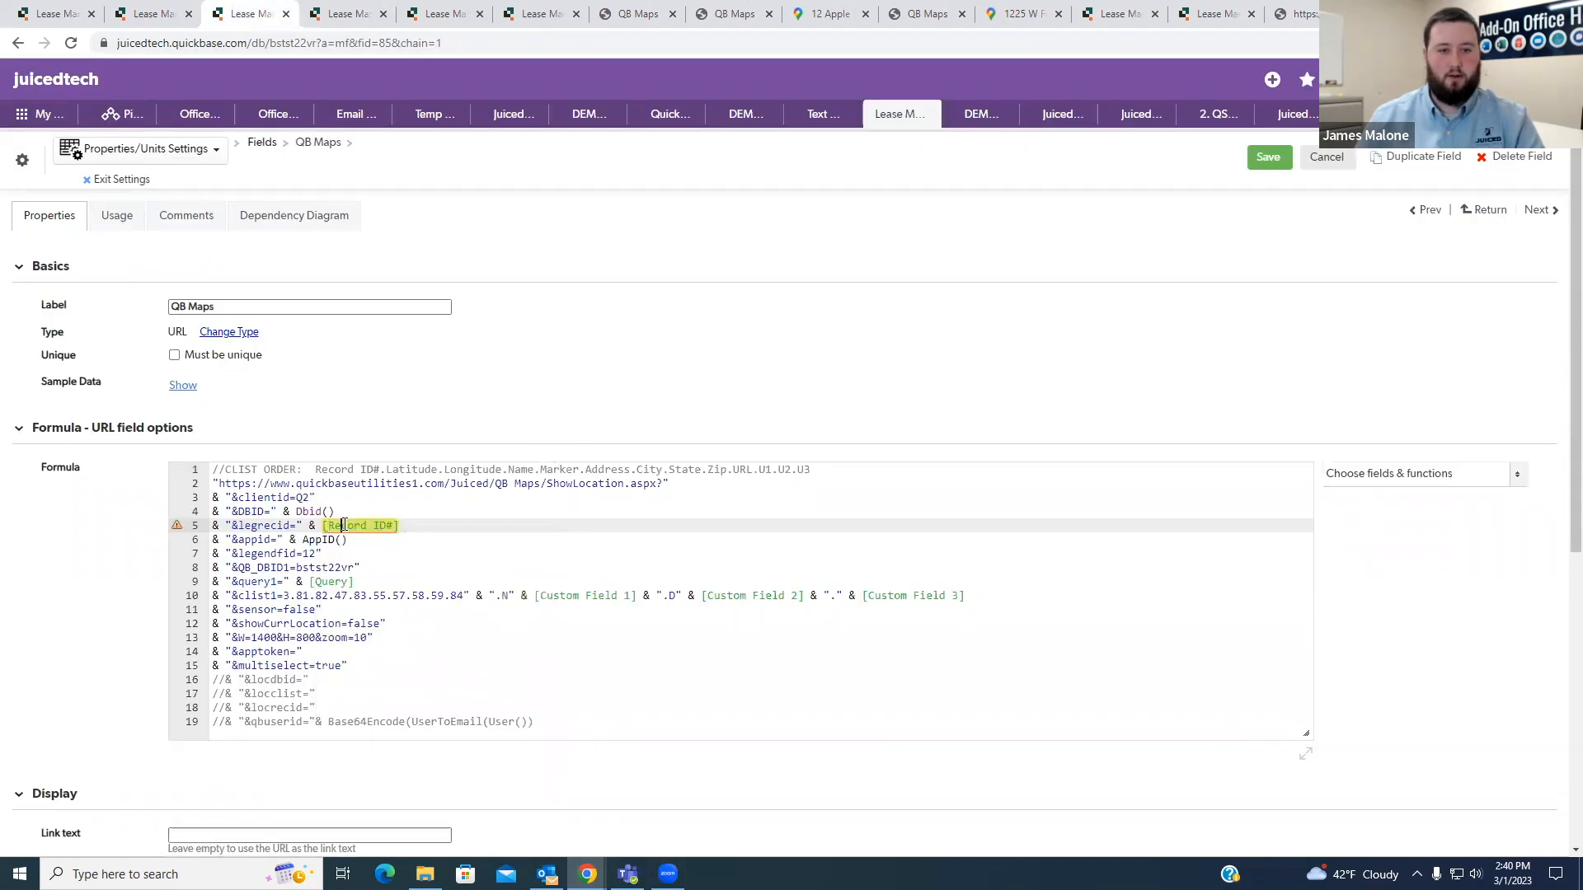
key("Delete")
key("Delete")
key("Delete")
key("Delete")
key("Delete")
type("Property/Unit #")
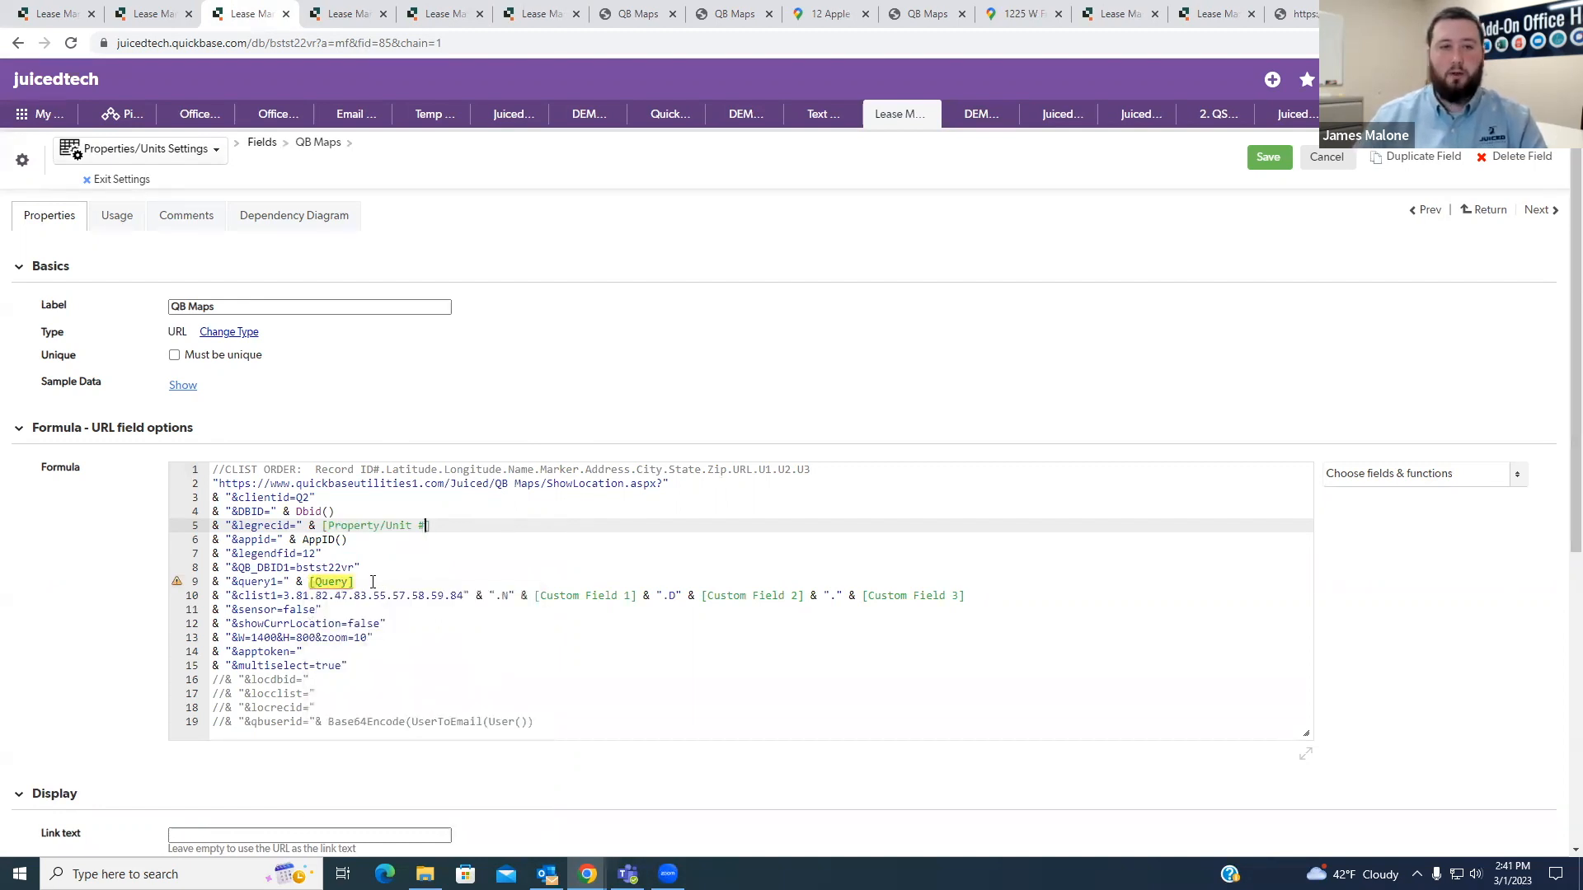
- Insert the QB Map record's query {'3'.XEX.'0'} directly into the formula's query1 parameter and remove the [Query] field reference
left_click(334, 18)
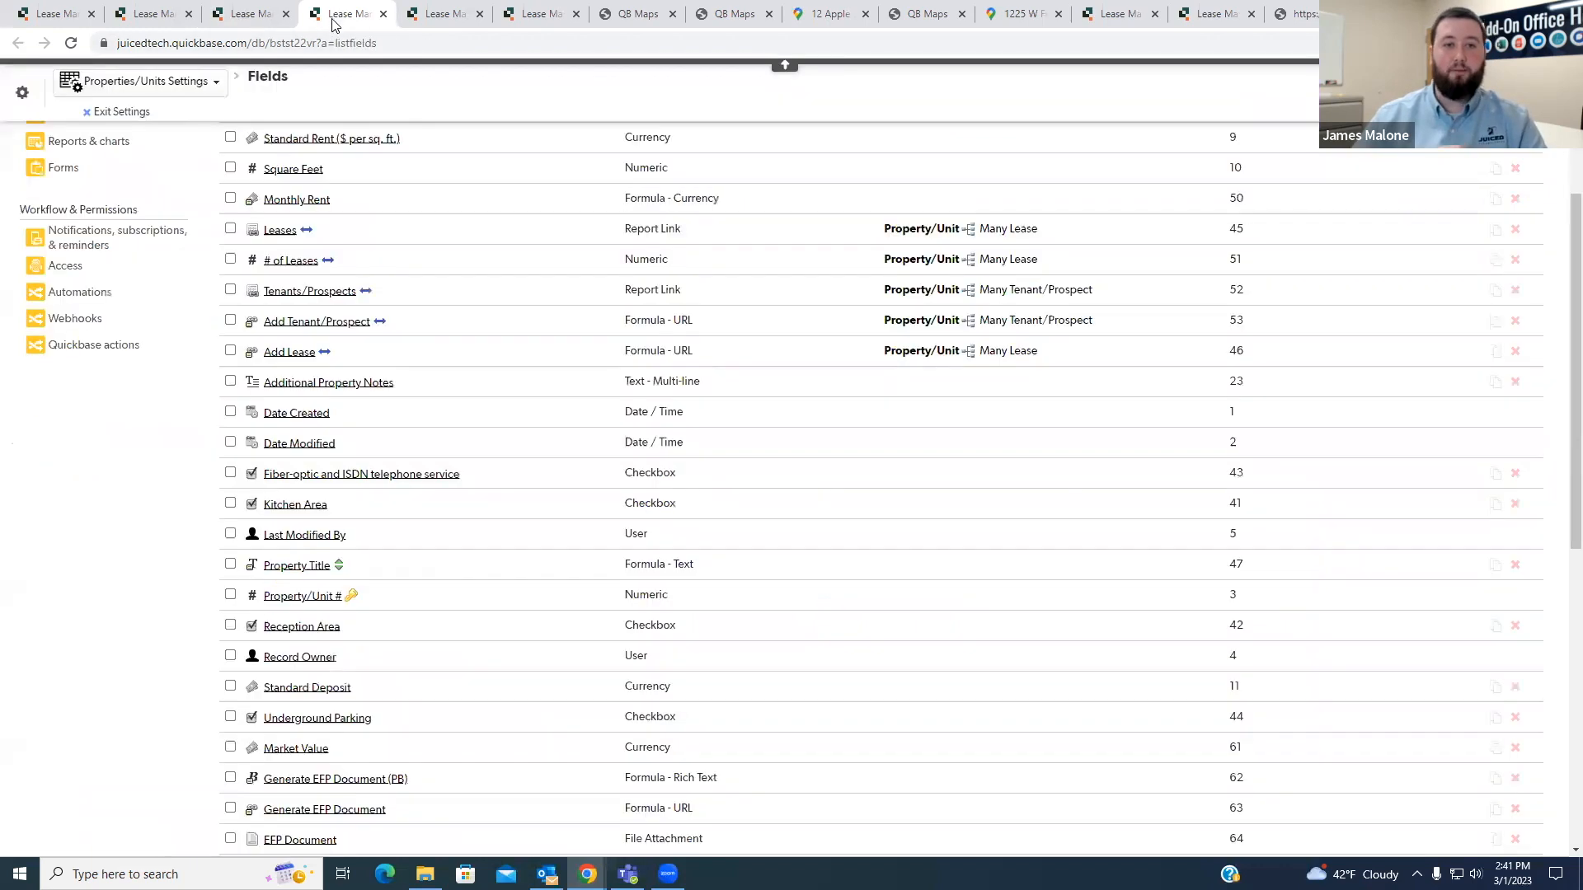
left_click(462, 18)
left_click_drag(195, 280, 134, 280)
key("ctrl+c")
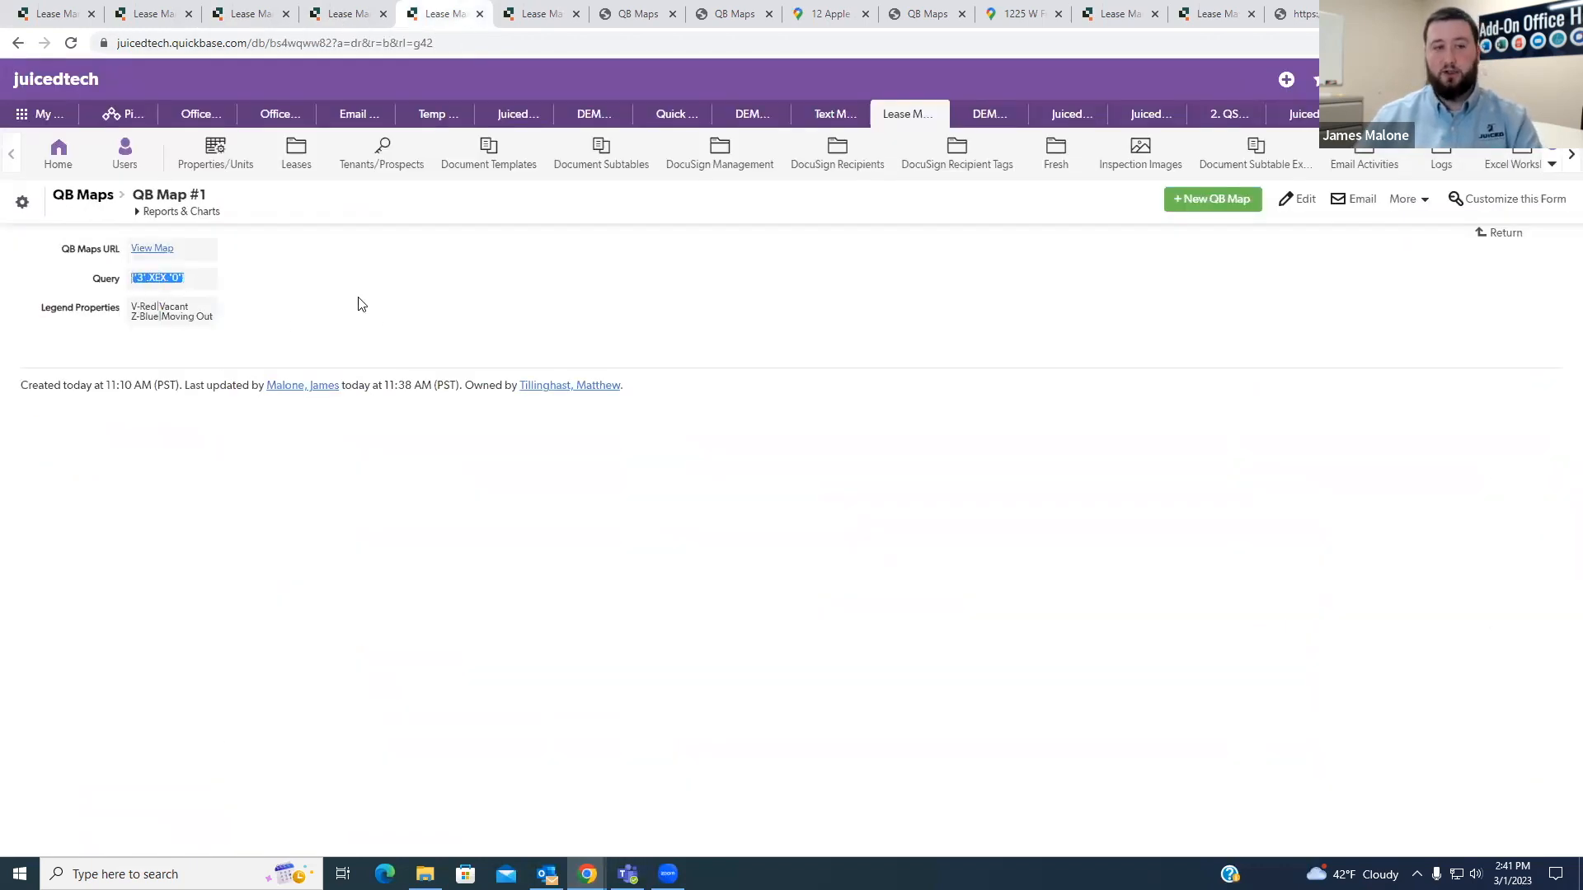
left_click(338, 14)
left_click(248, 14)
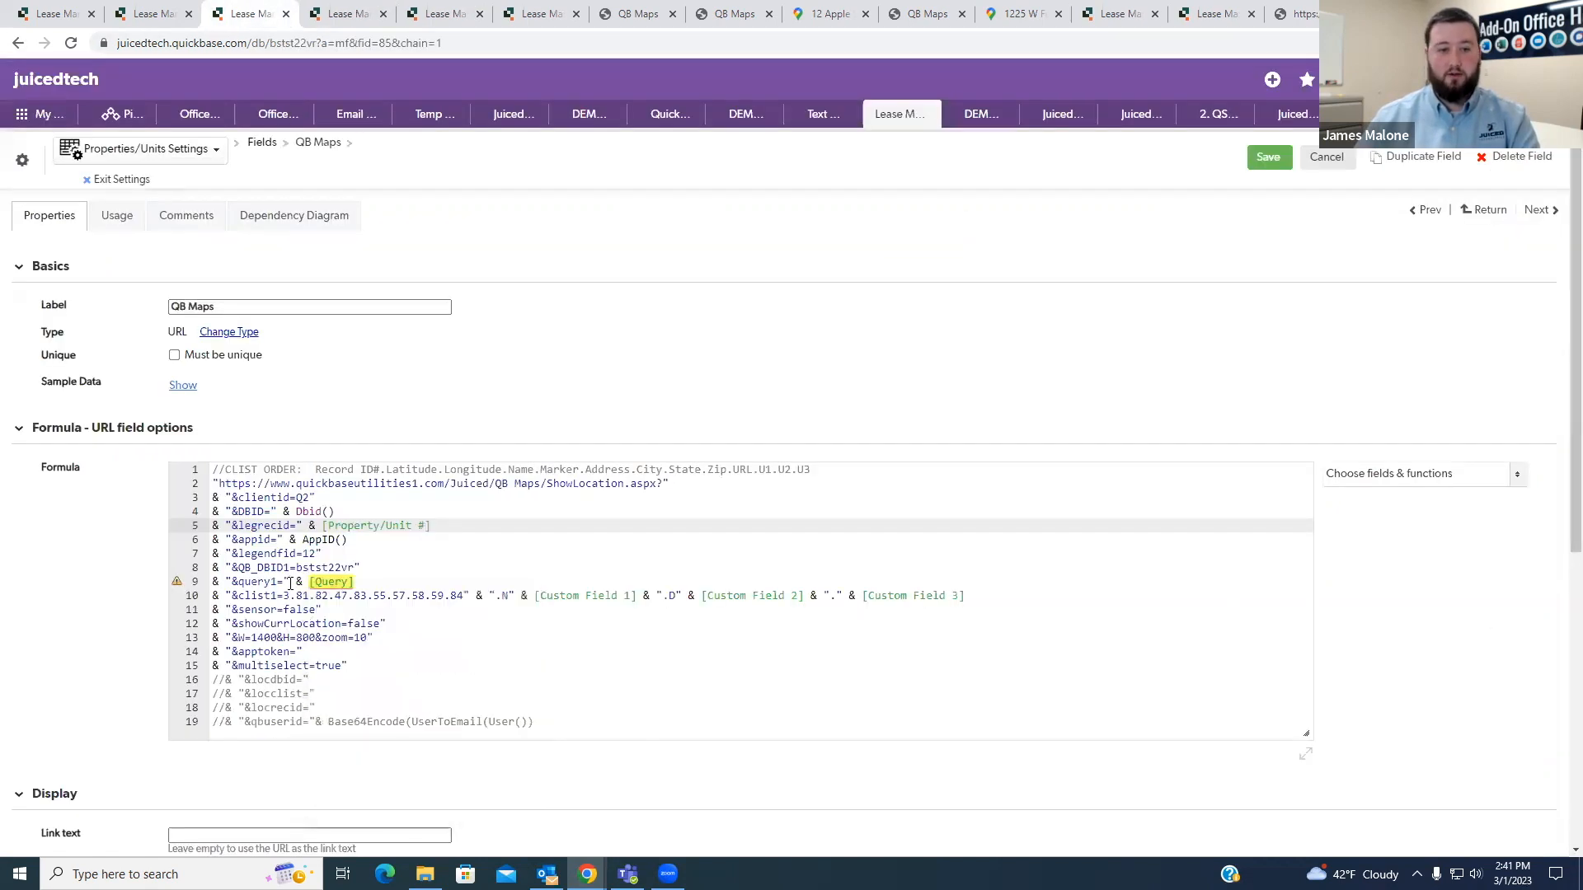
left_click(285, 581)
key("ctrl+v")
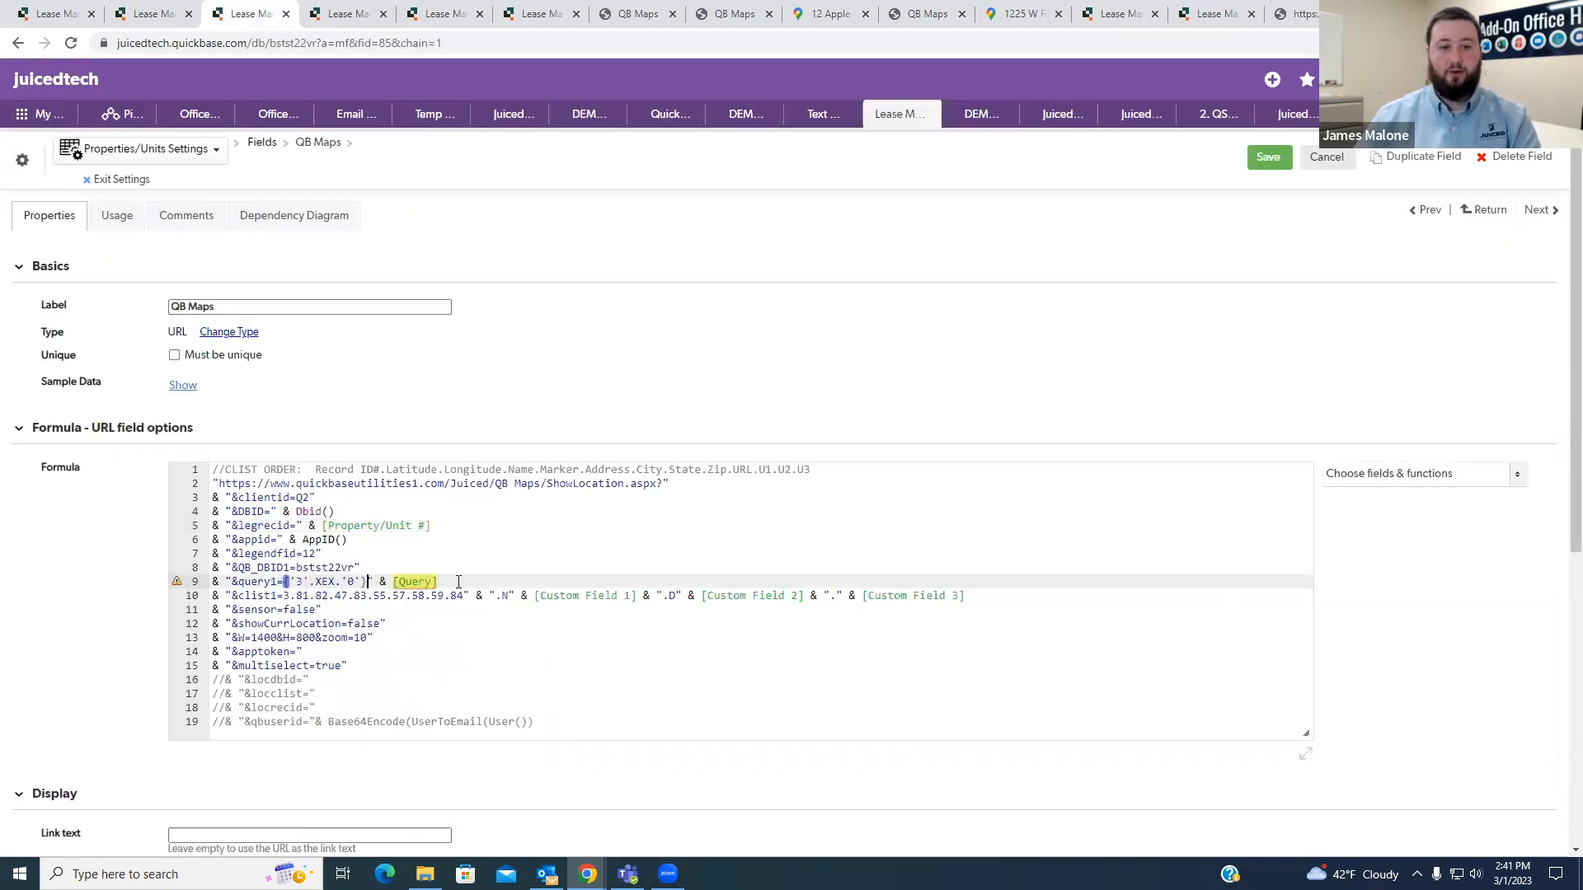
left_click_drag(438, 582, 388, 583)
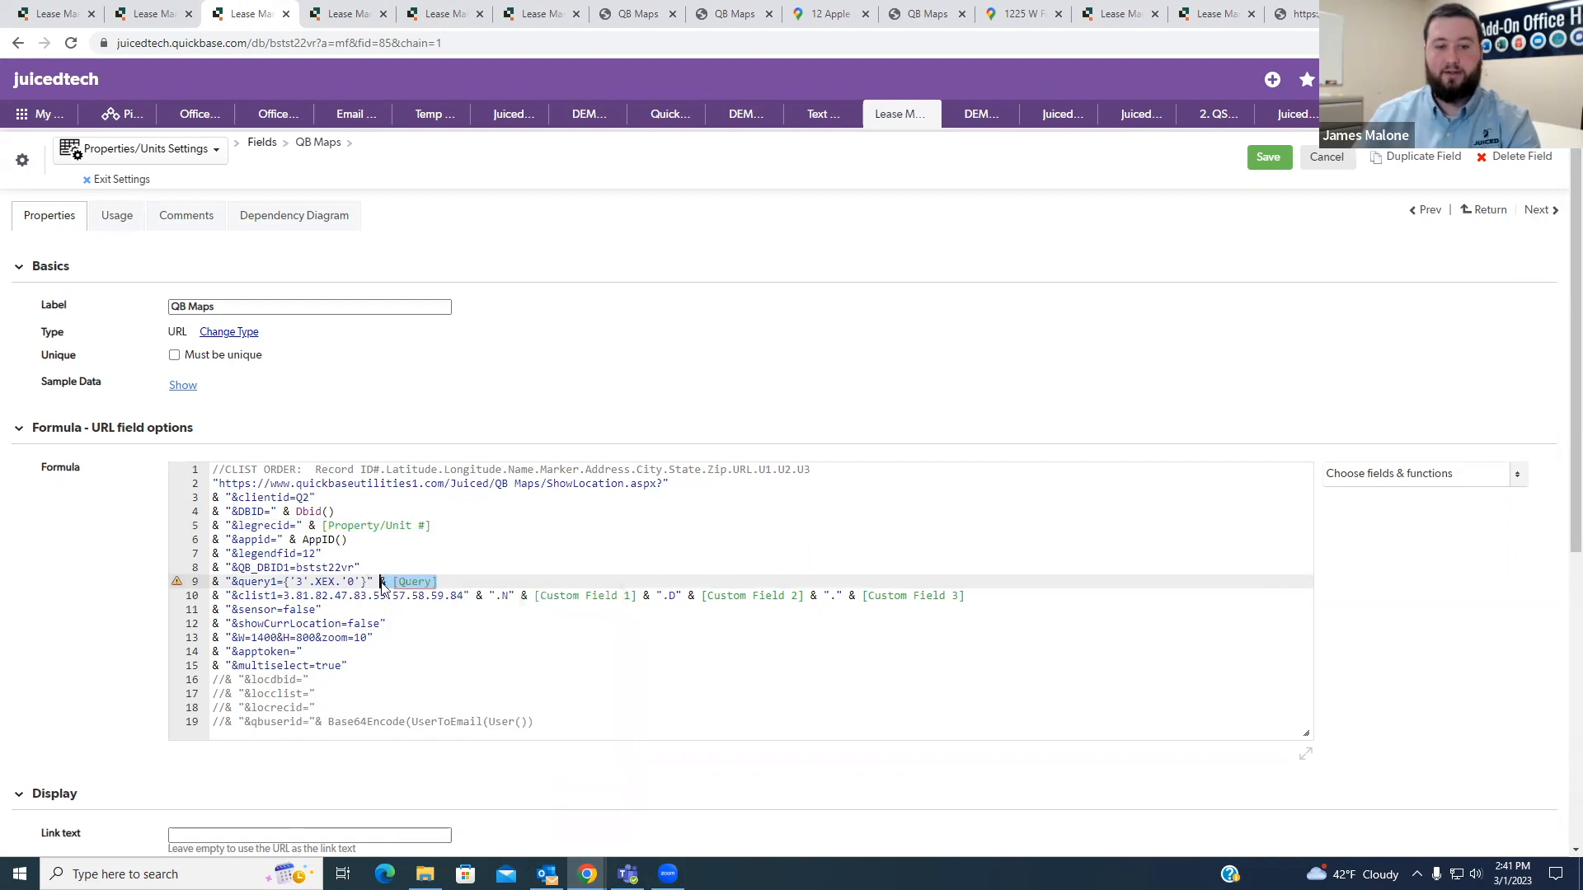
key("BackSpace")
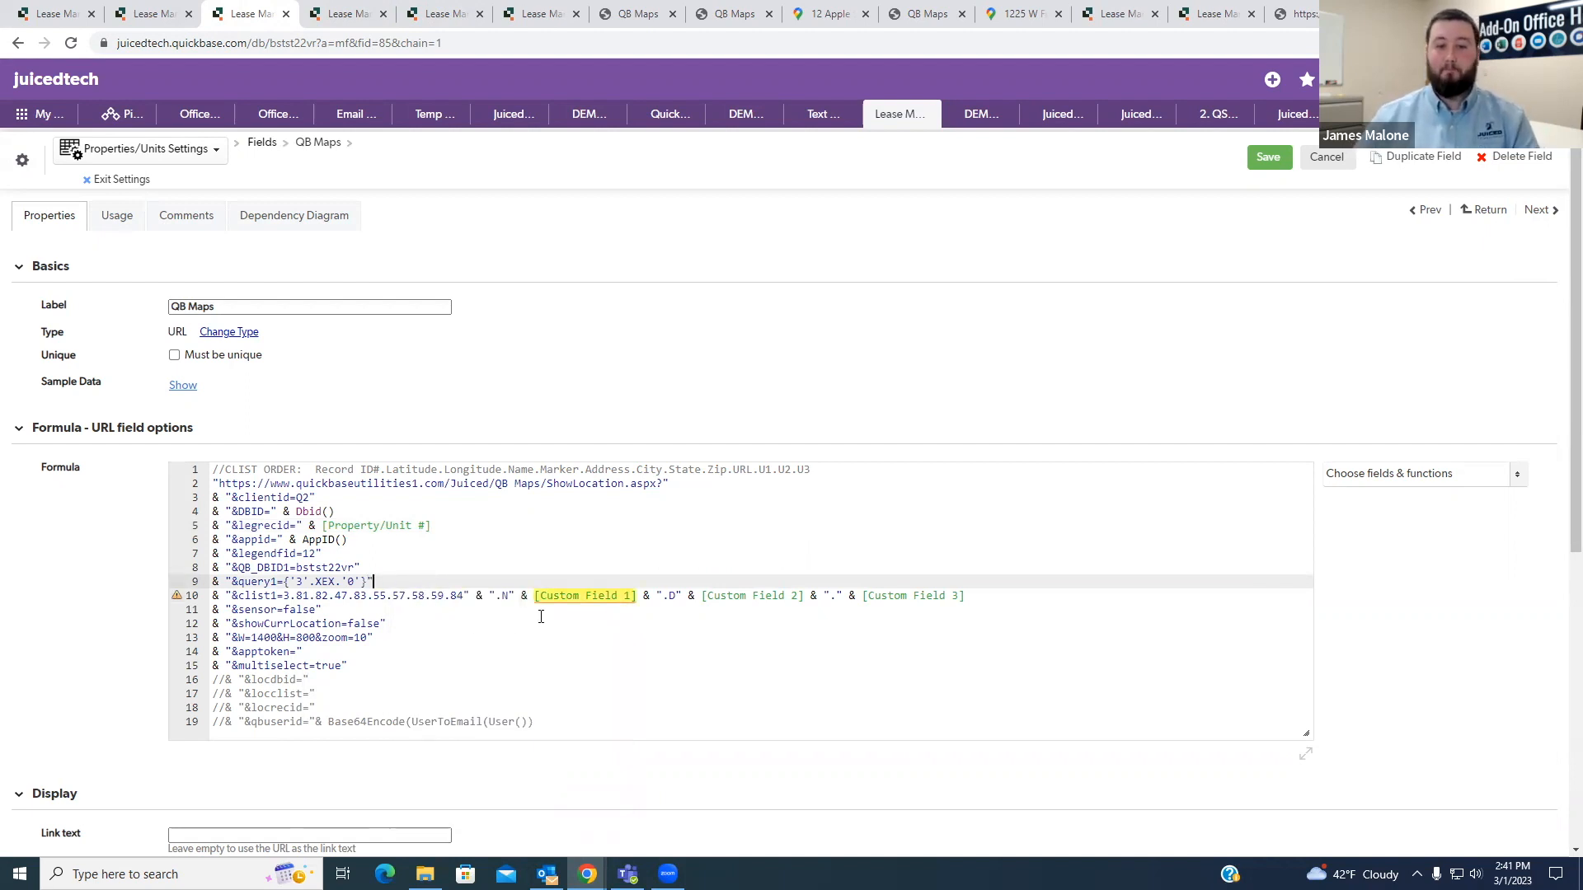
- Look up the Custom Field 1, 2 and 3 values in the QB Maps table's default report and return to the formula
mouse_move(537, 594)
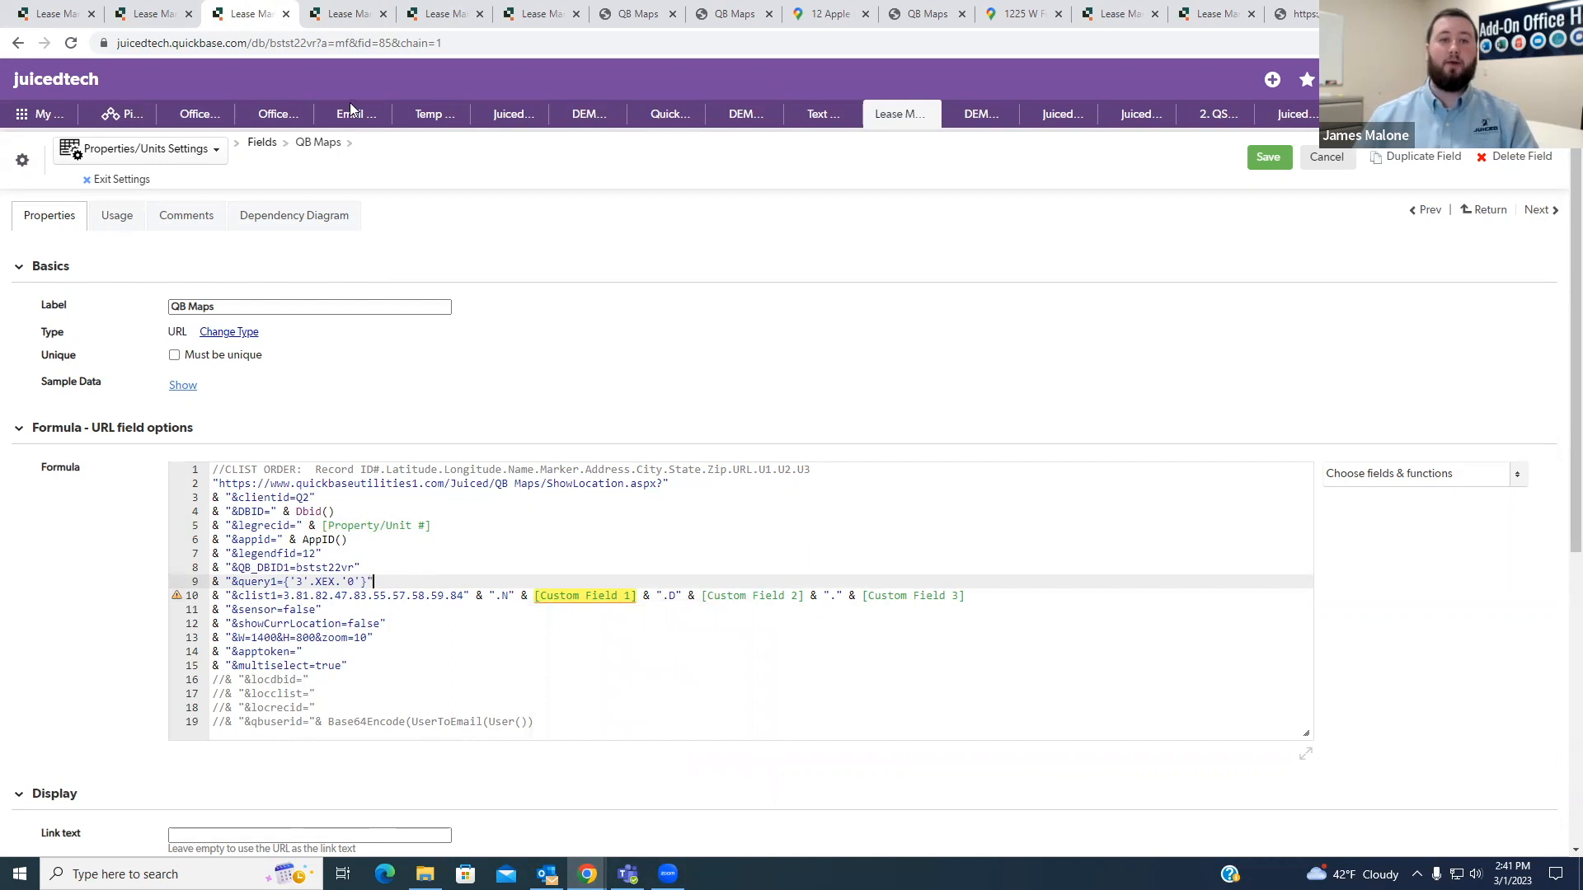
left_click(407, 16)
left_click(83, 194)
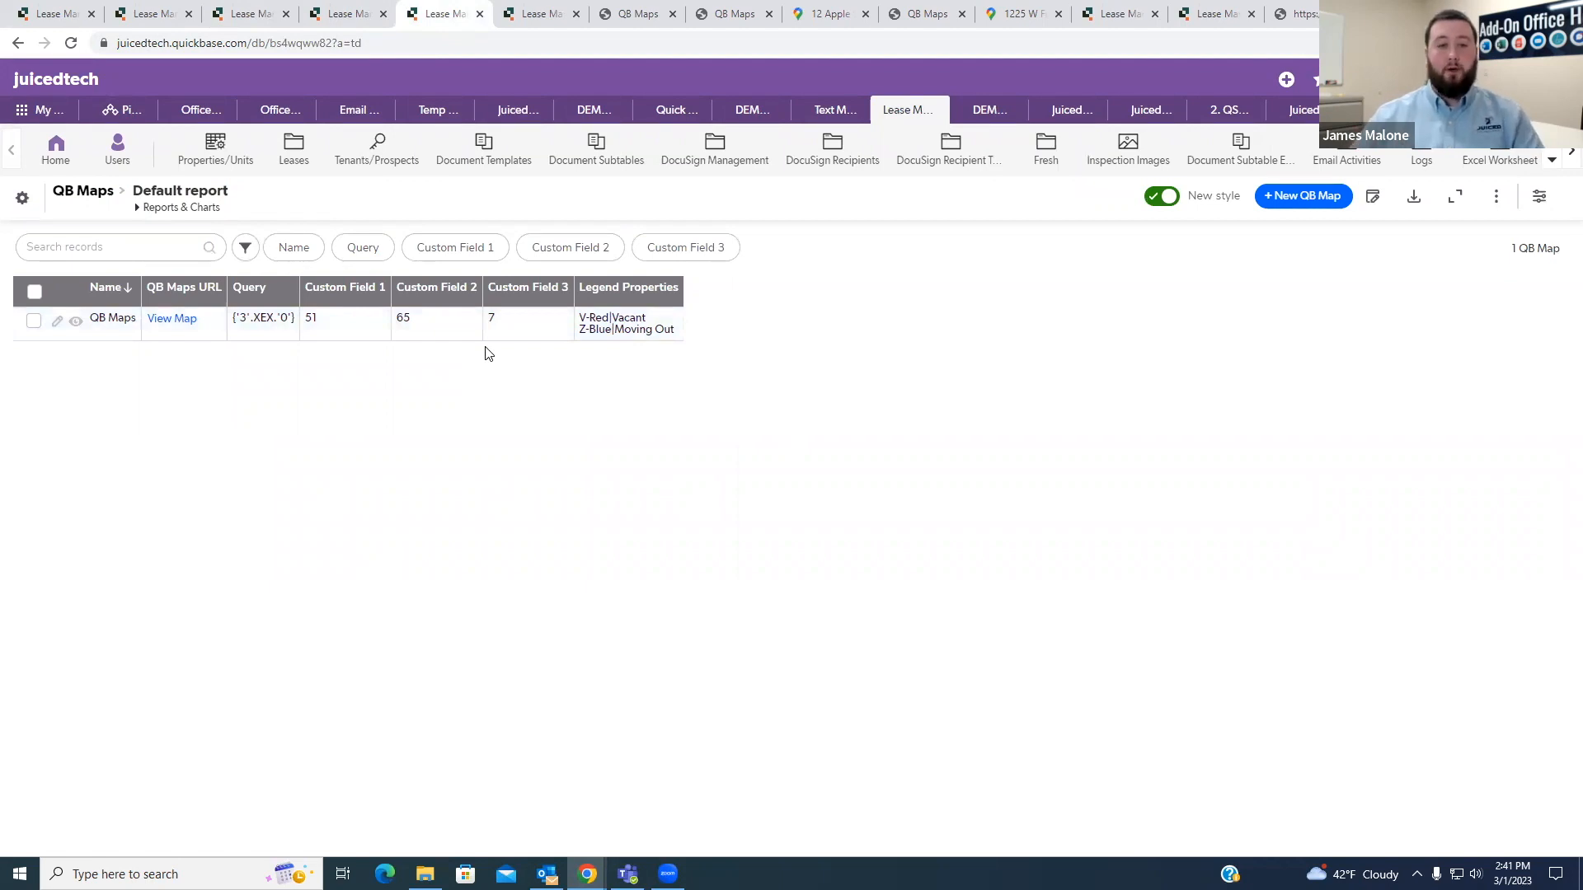
left_click(348, 6)
left_click(248, 13)
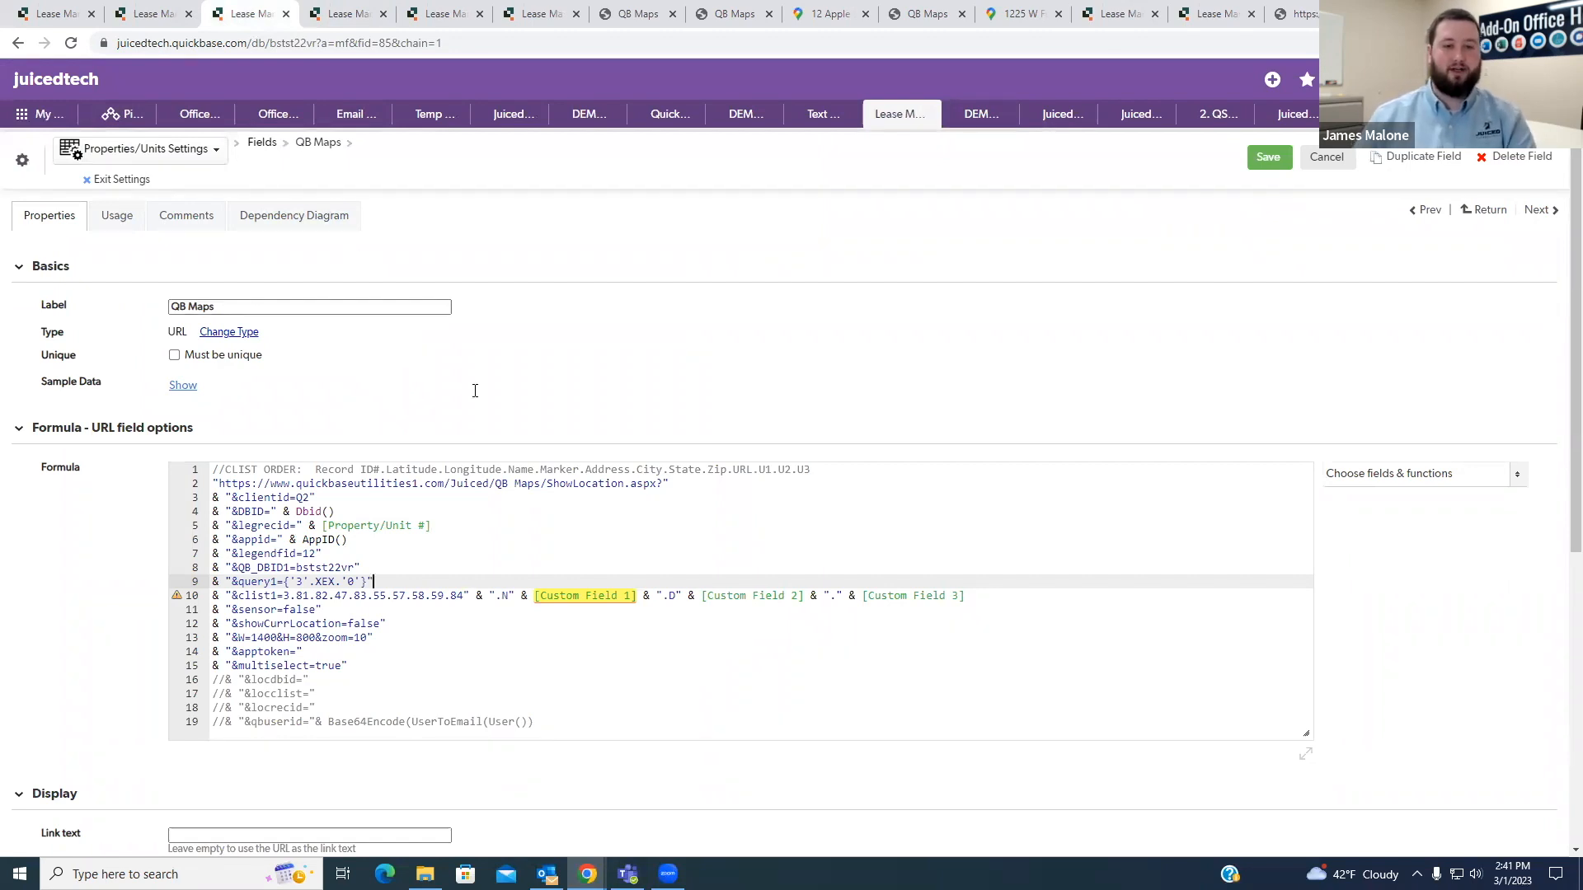
- Check the Custom Field 1 value in the QB Maps report and replace [Custom Field 1] in the clist1 line with a literal 51
left_click(443, 23)
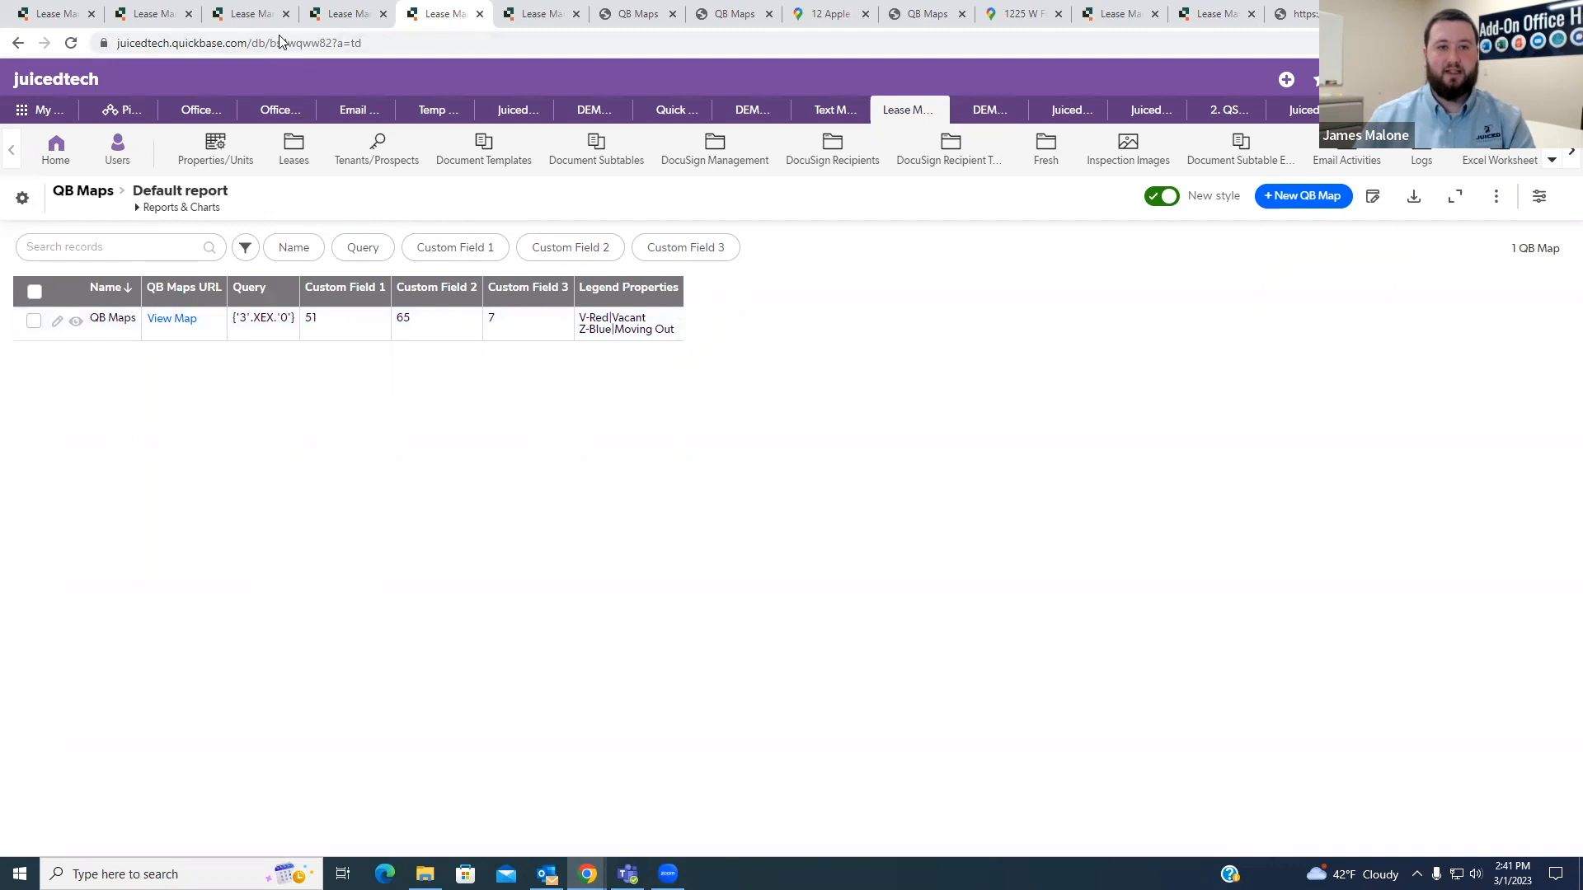
left_click(332, 14)
left_click(272, 14)
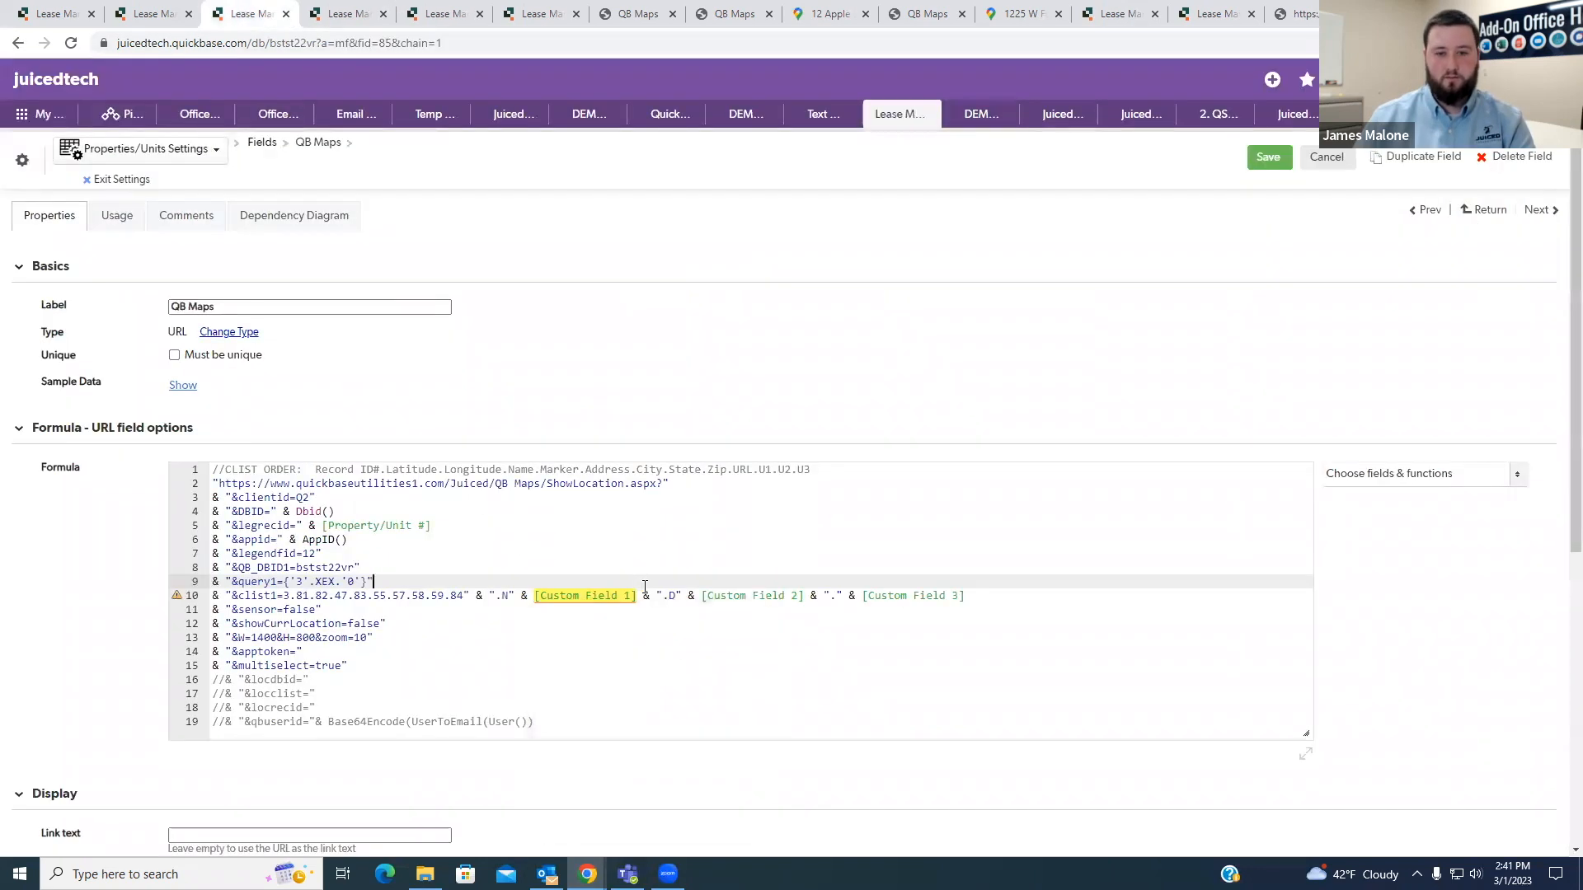
left_click_drag(661, 593, 512, 600)
type("51")
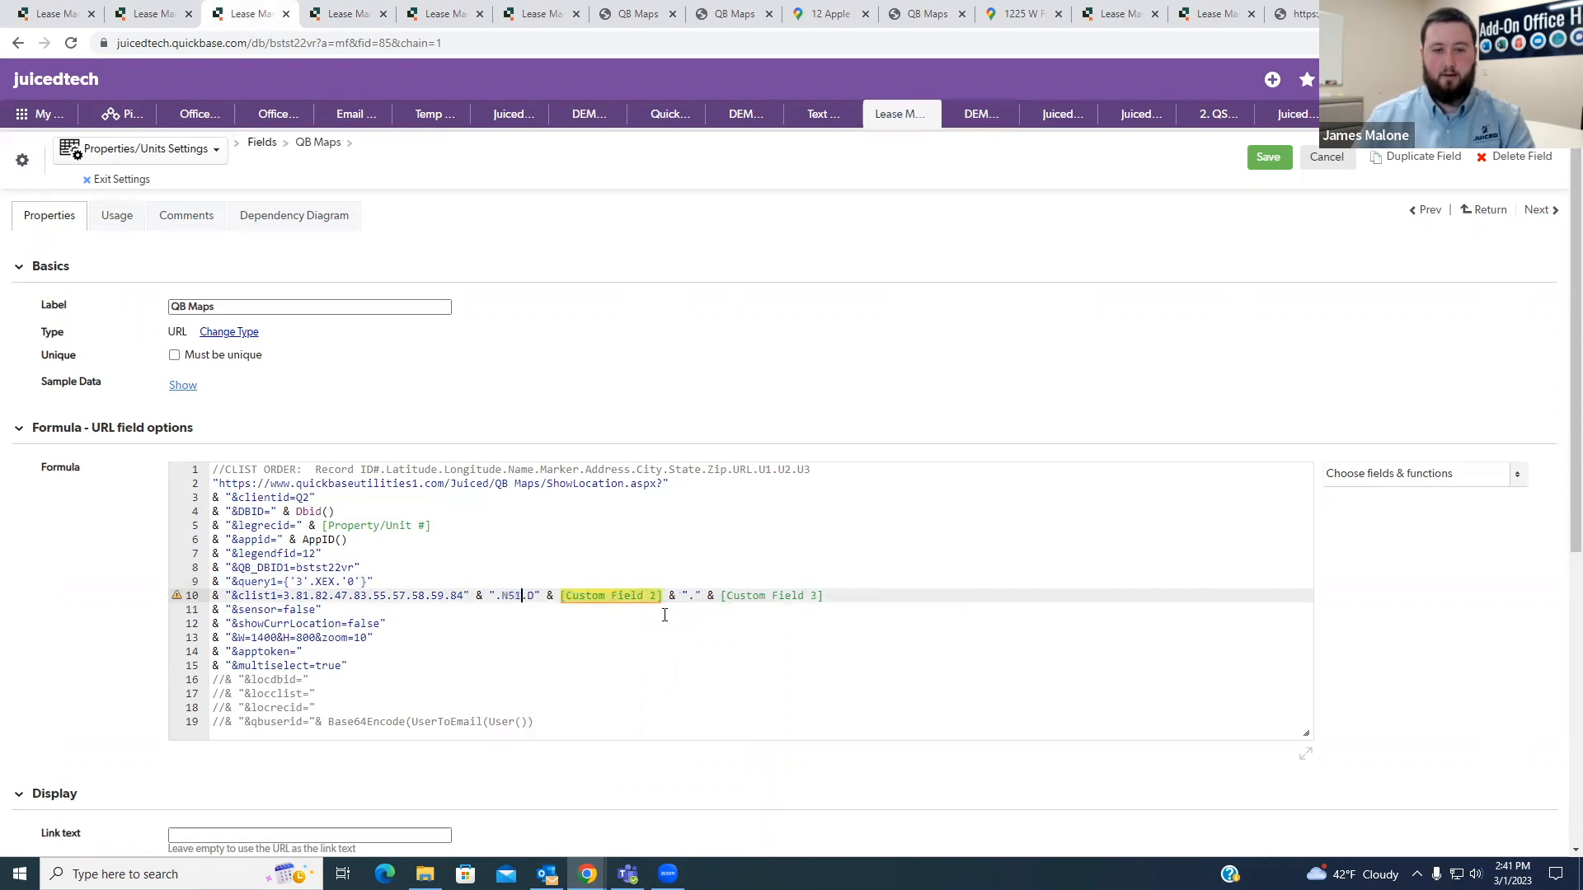
- Check the Custom Field 2 value in the QB Maps report and replace [Custom Field 2] in the clist1 line with 65
left_click(326, 8)
left_click(437, 14)
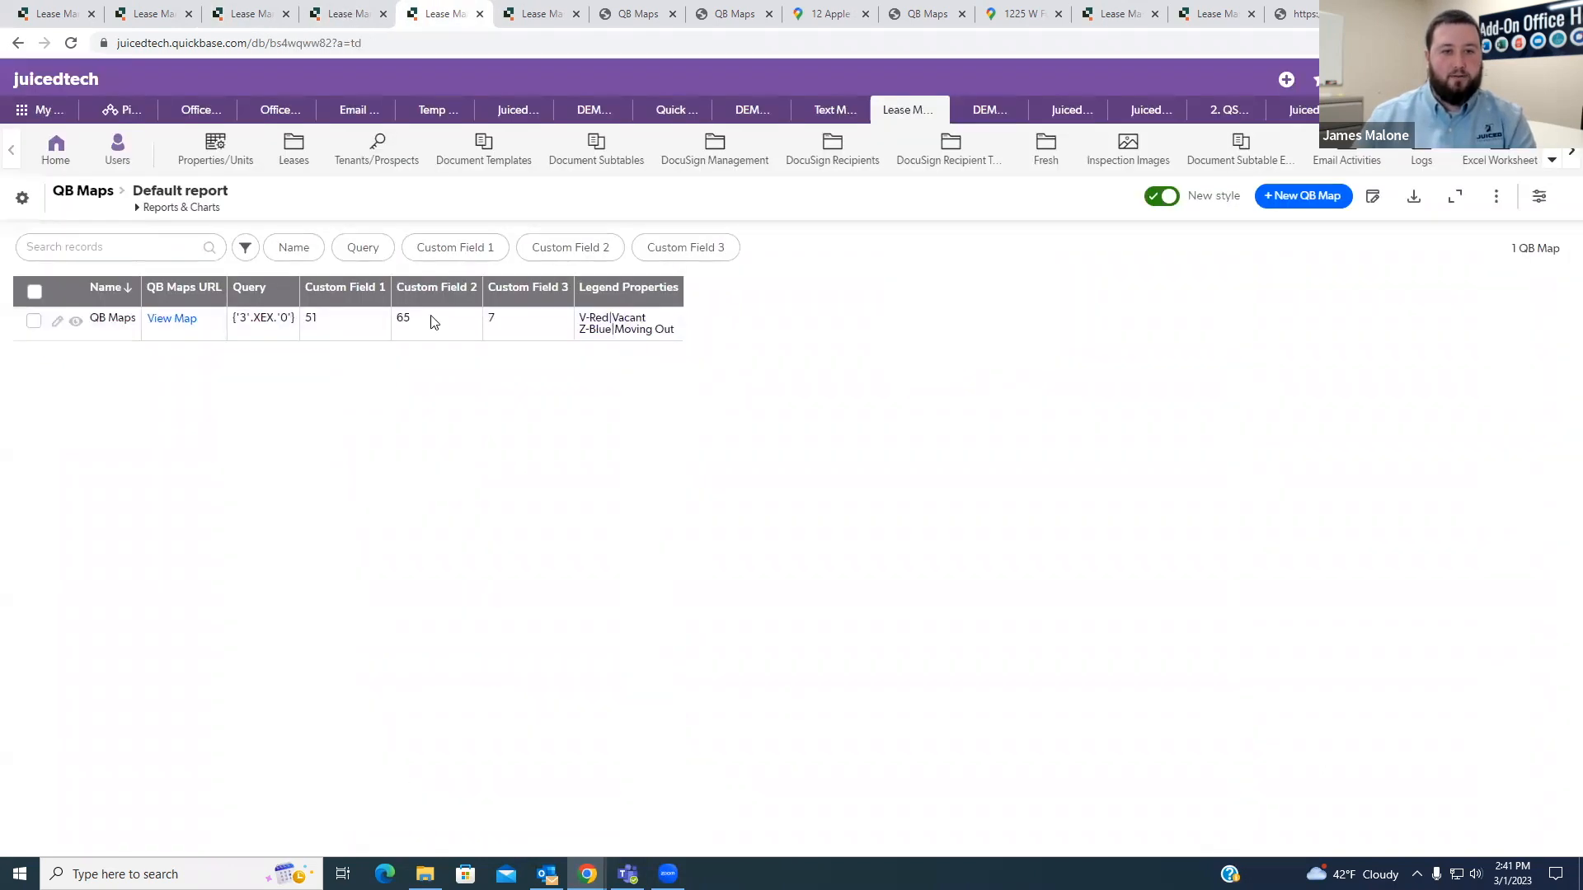
left_click(243, 14)
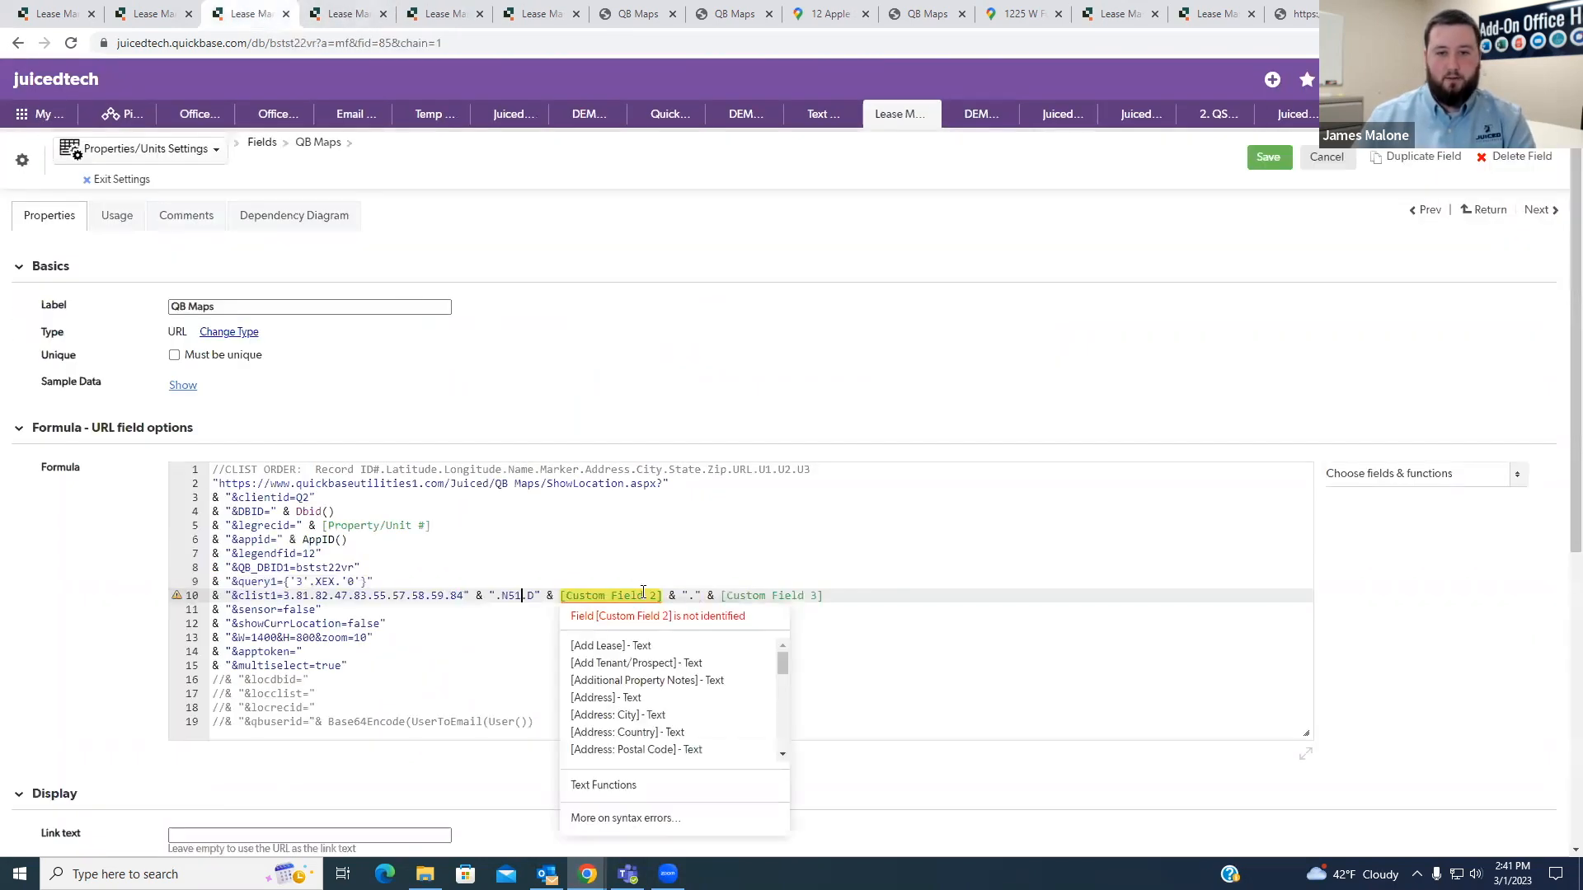
left_click_drag(688, 596, 533, 596)
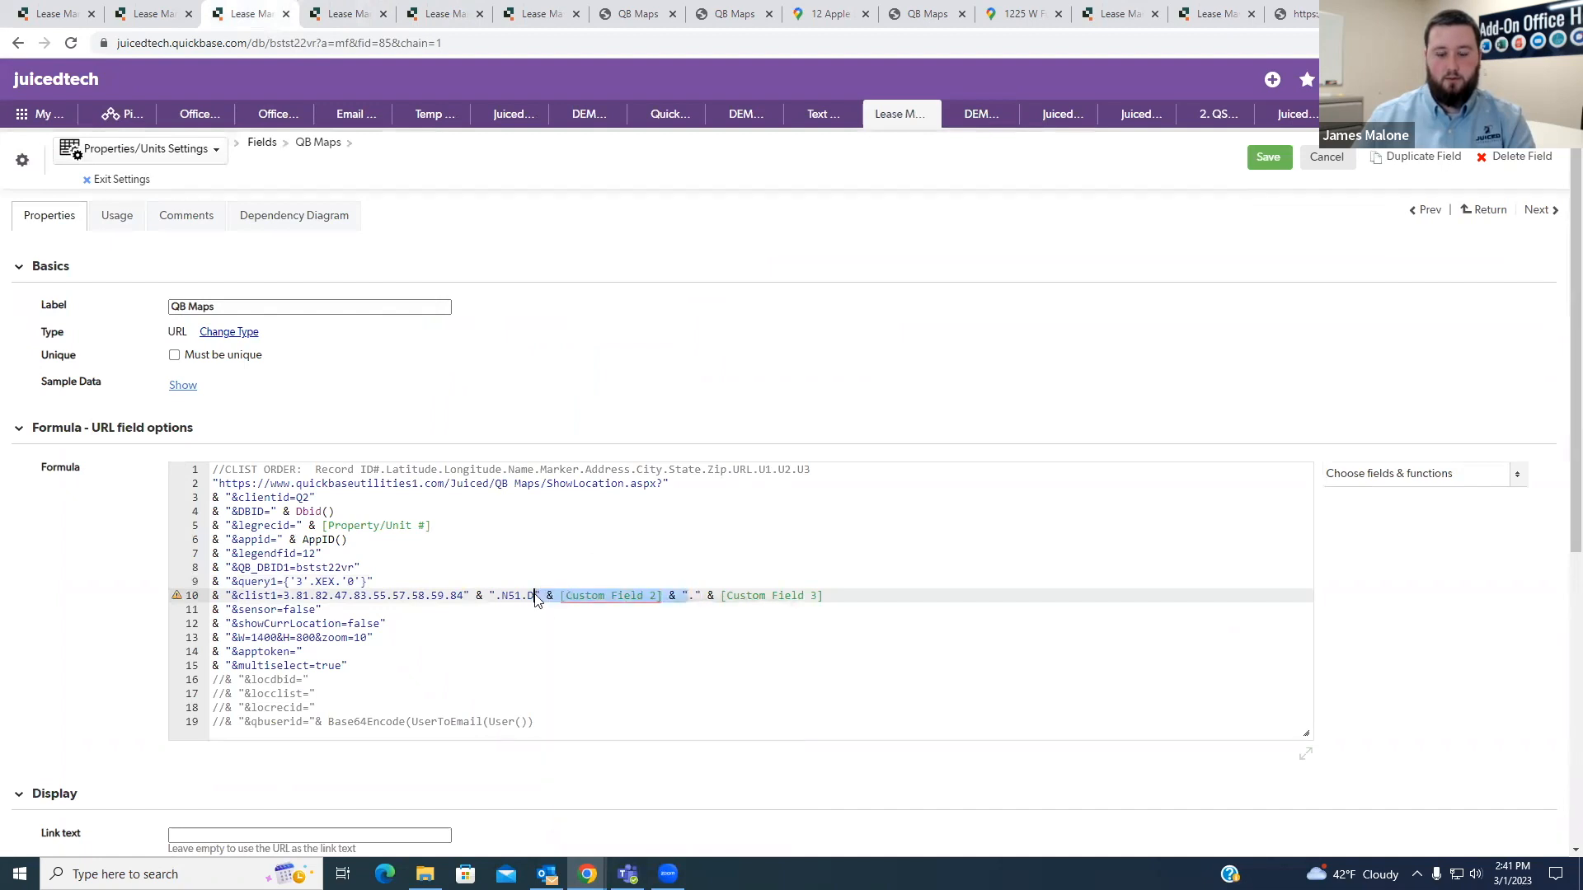
type("65")
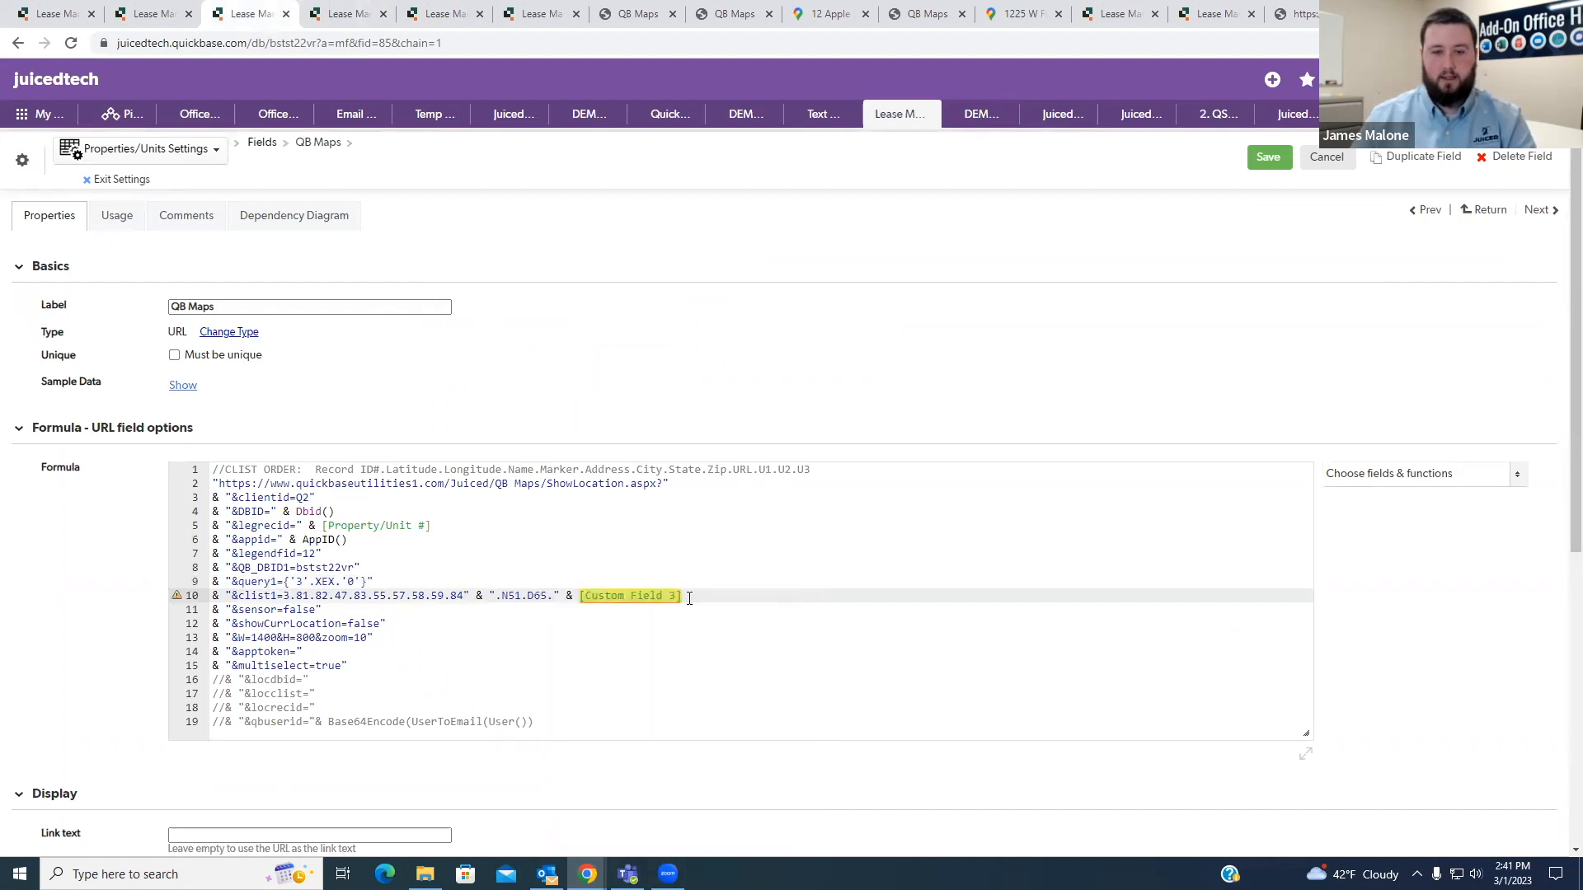
- Replace [Custom Field 3] at the end of the clist1 line with 7 so the string reads ".N51.D65.7"
left_click_drag(563, 606, 558, 602)
key("BackSpace")
key("Left")
type("7")
key("Right")
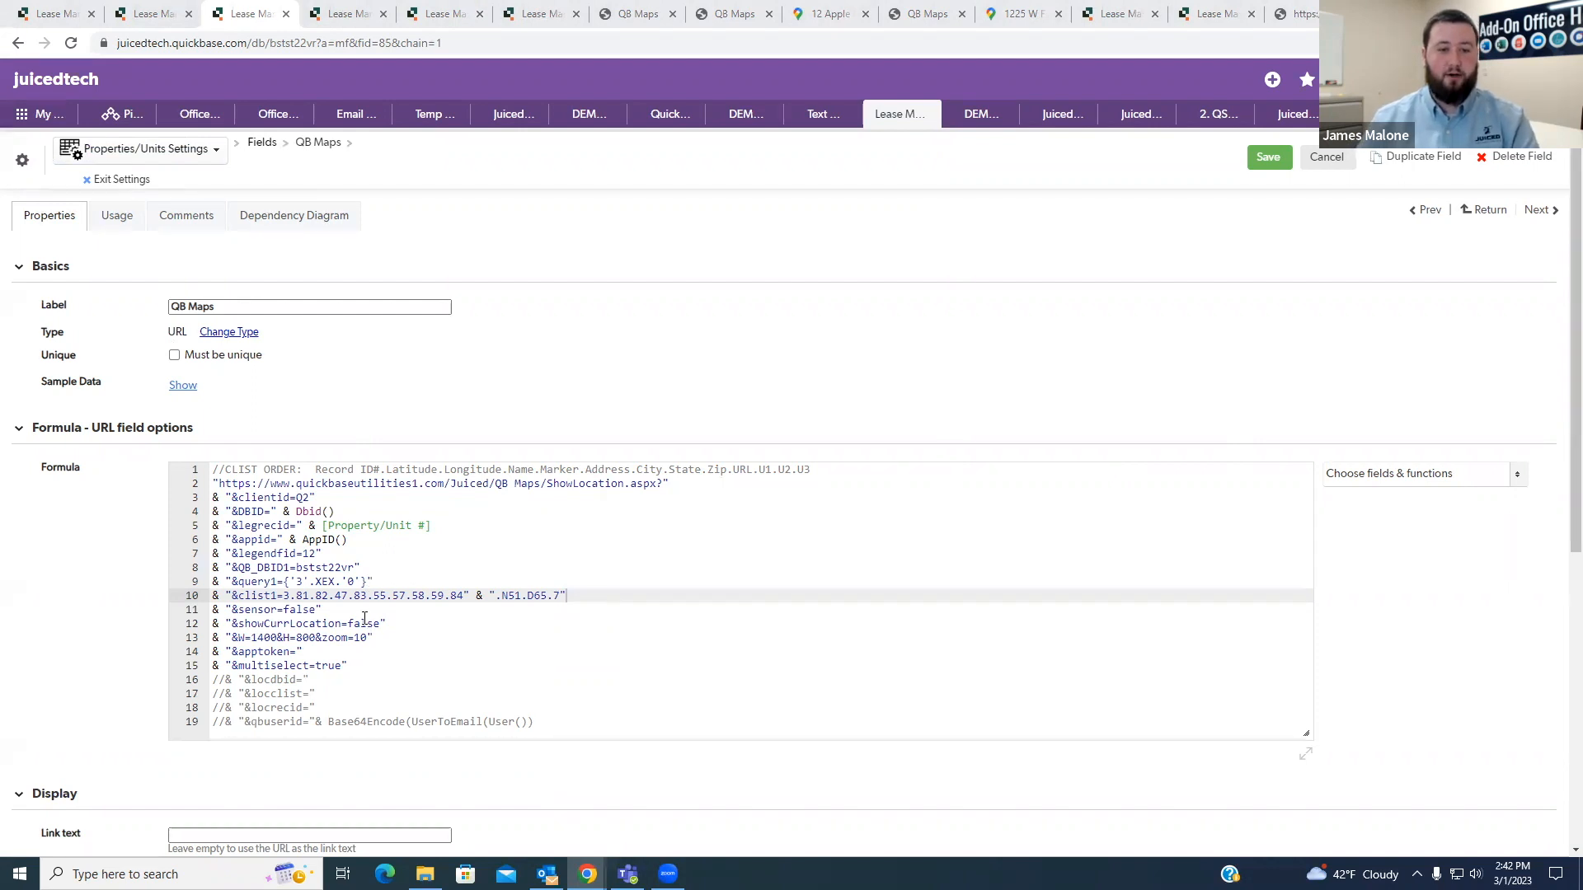
scroll(403, 620, "down", 1)
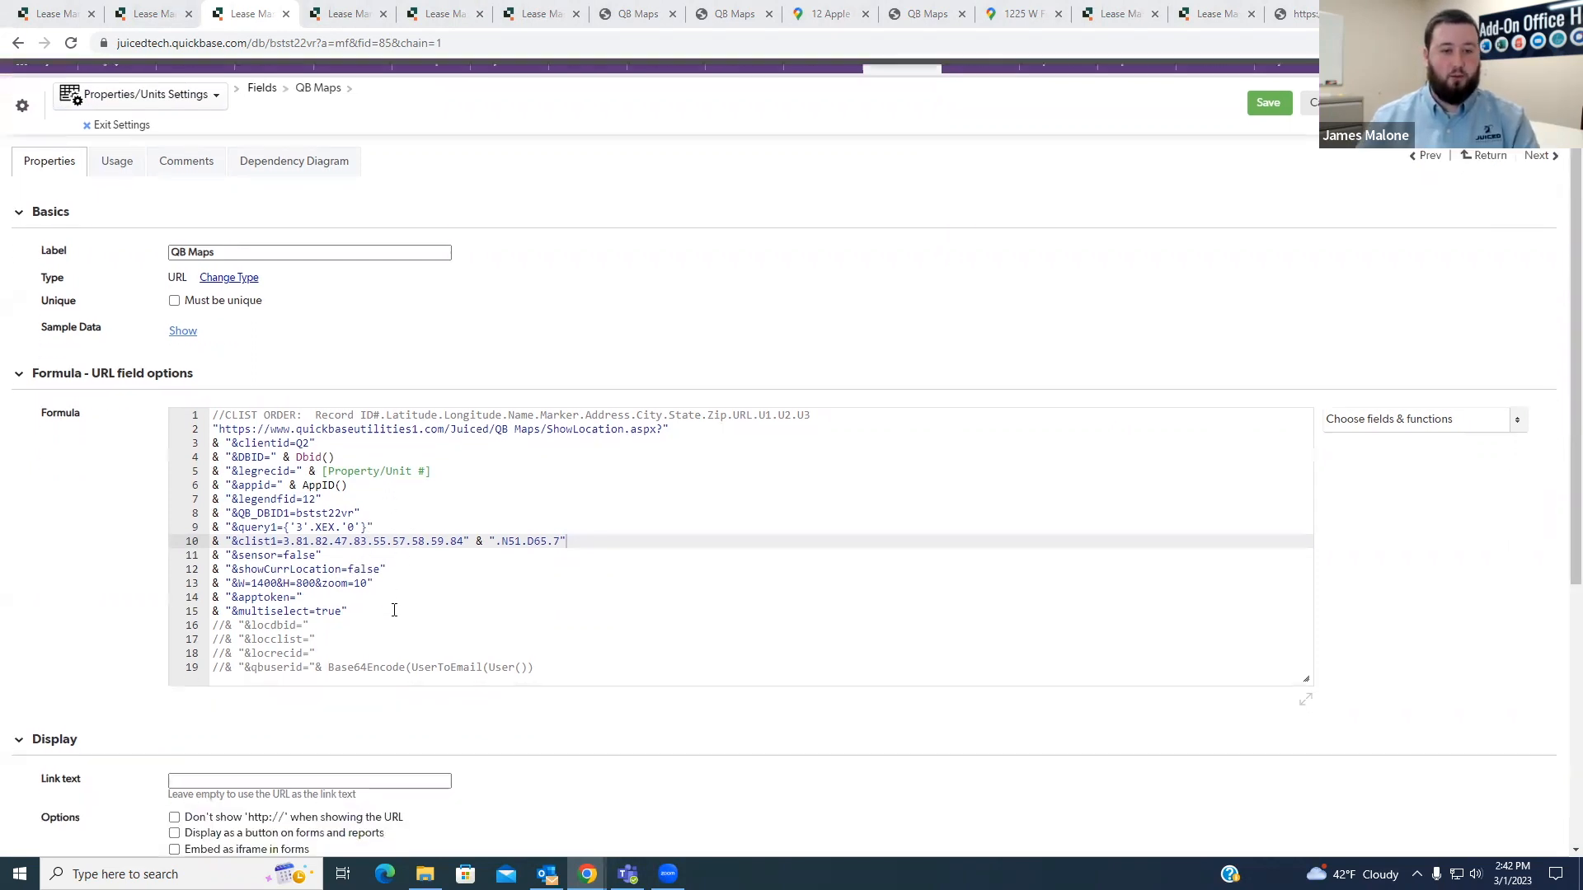
scroll(417, 629, "up", 1)
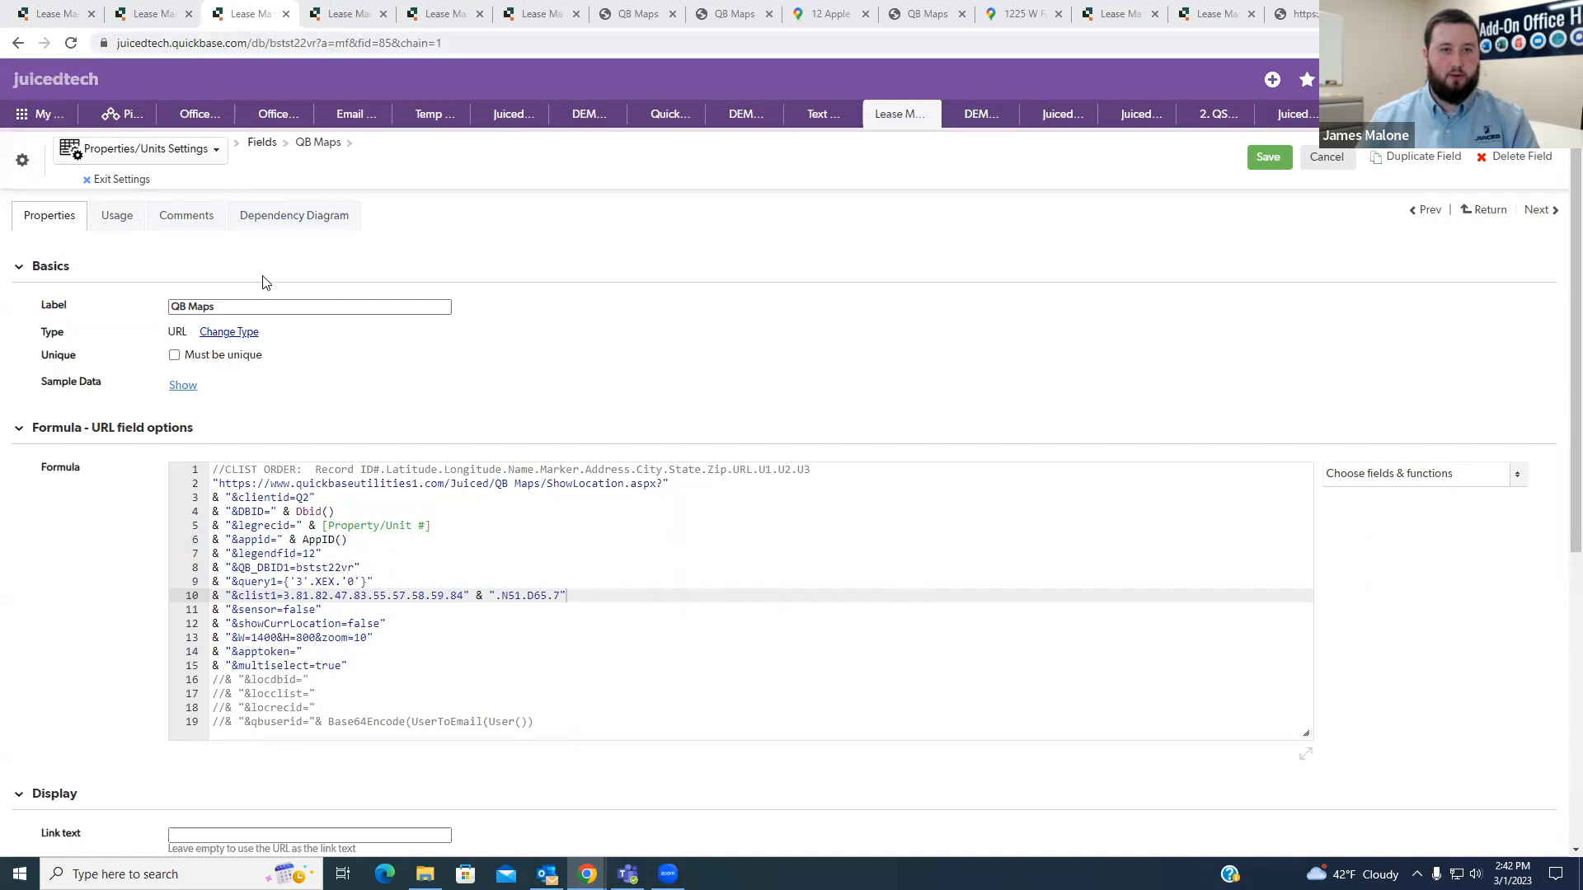
- Duplicate the QB_DBID1, query1 and clist1 lines below the originals, setting the copy apart with blank lines
left_click_drag(567, 597, 480, 559)
key("ctrl+c")
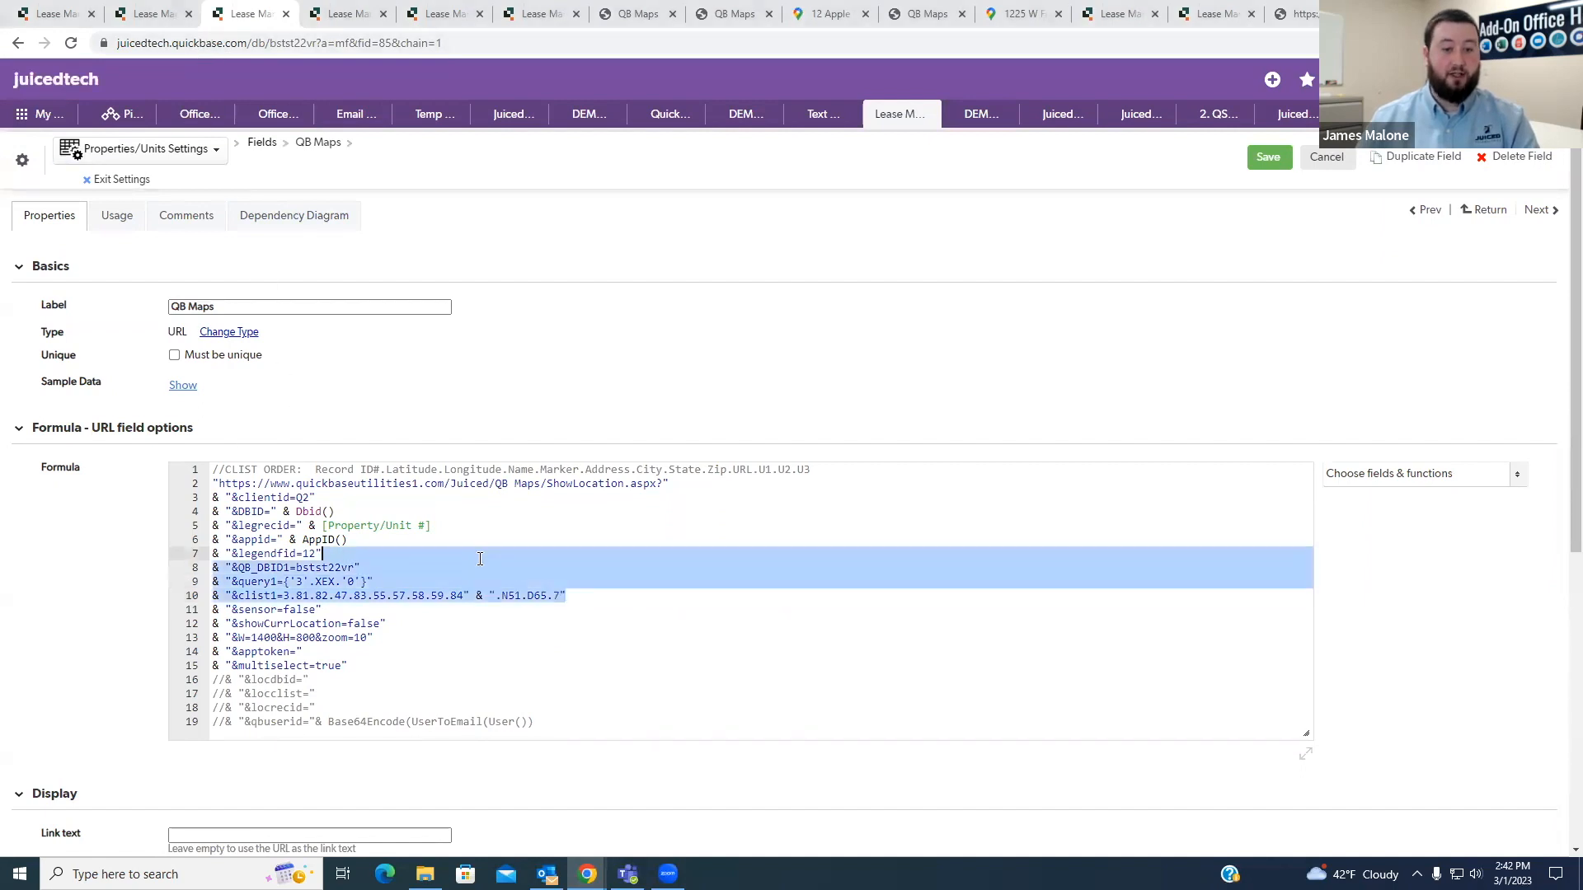
left_click(599, 592)
key("ctrl+v")
left_click(606, 593)
key("Return")
left_click(592, 648)
key("Return")
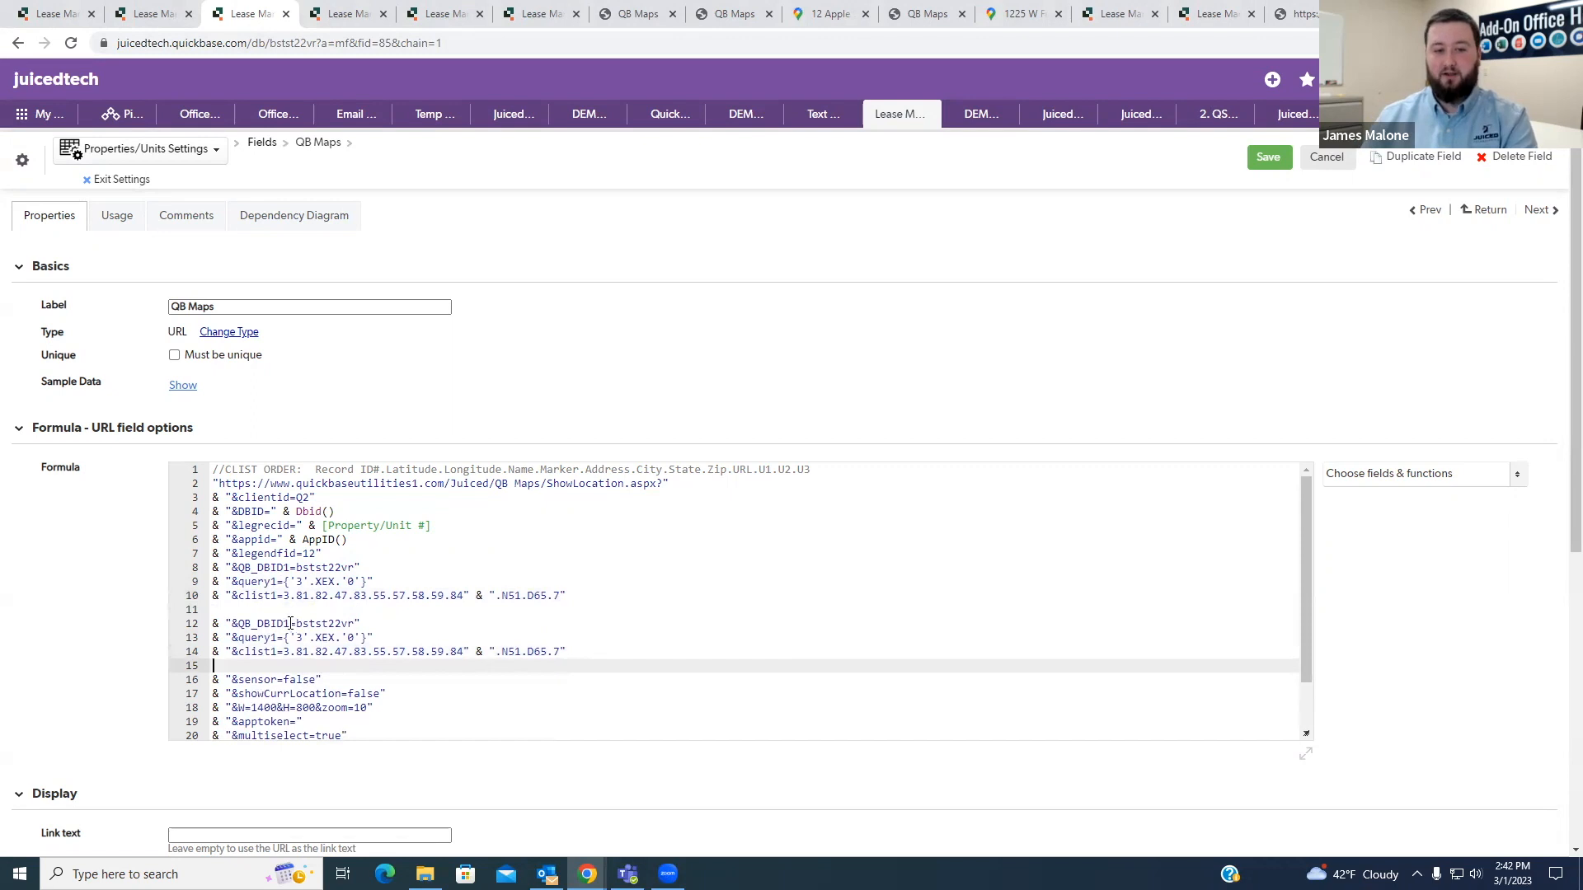
- Rename the duplicated block's parameters to QB_DBIDR, queryR and clistR
left_click_drag(284, 624, 290, 625)
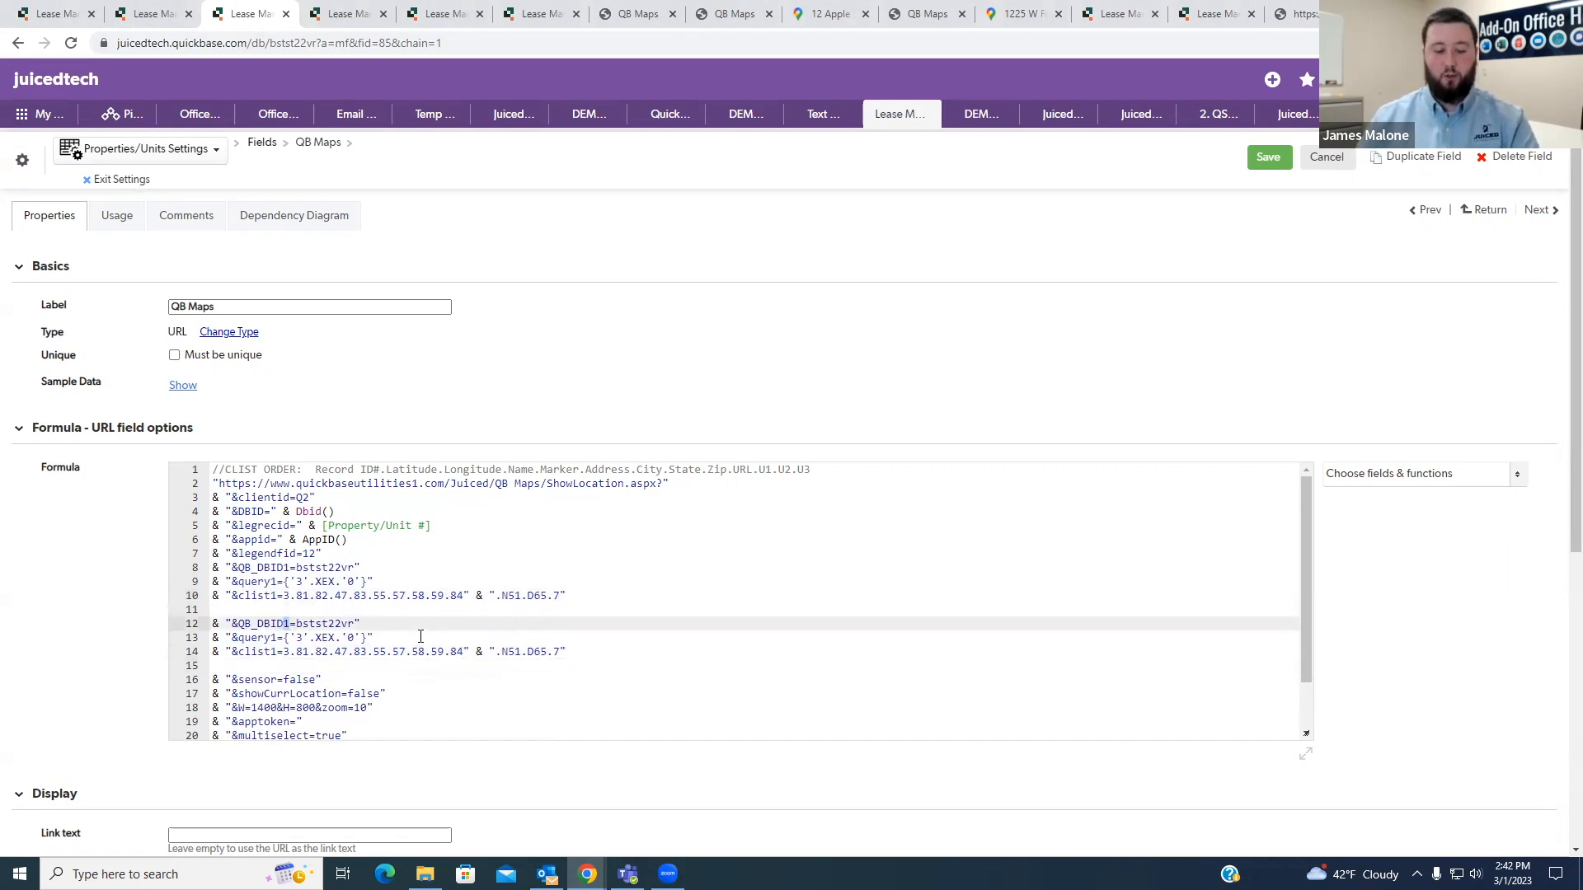
type("2")
left_click_drag(273, 638, 283, 651)
type("2")
left_click(276, 651)
type("R")
- Add the line & "&dist=y" below the clistR line, separated by a blank line
left_click(593, 652)
key("Return")
key("Return")
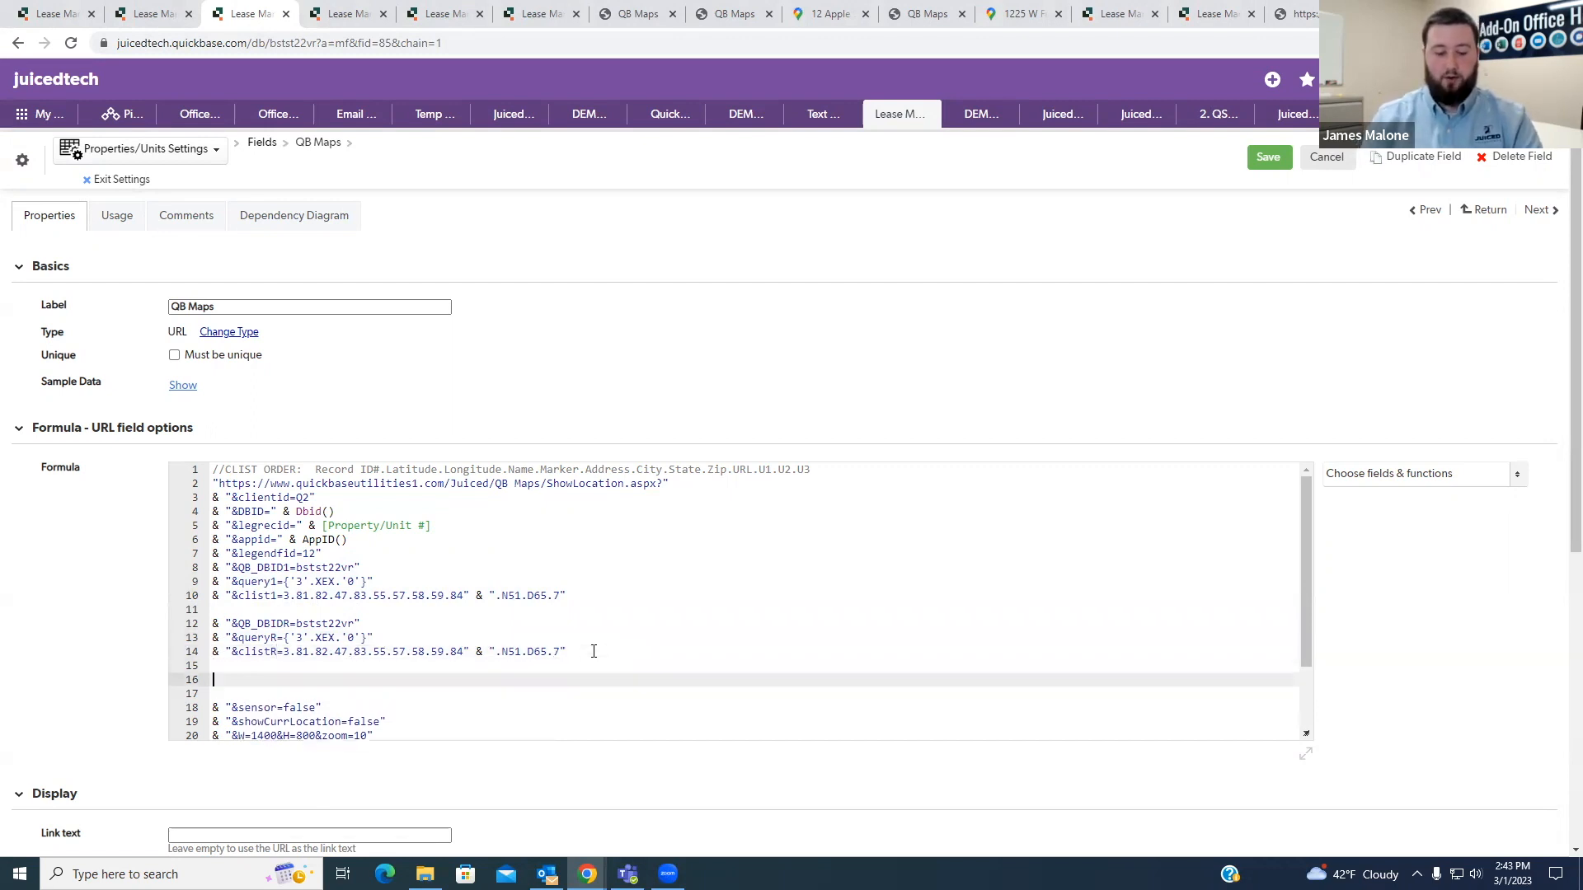
type("& \"&")
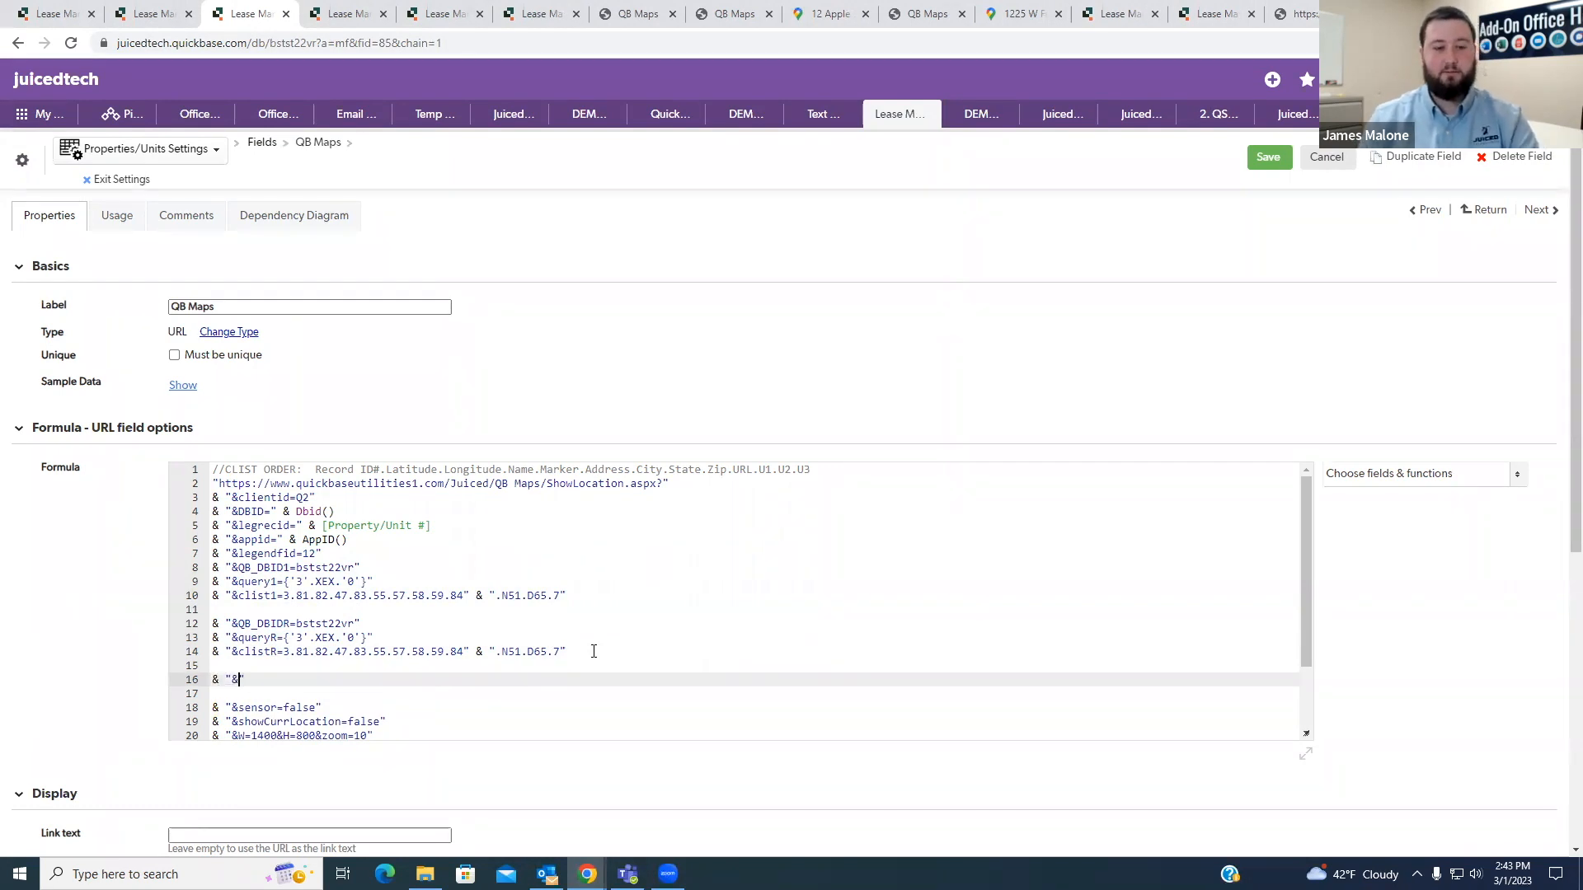
type("dist=")
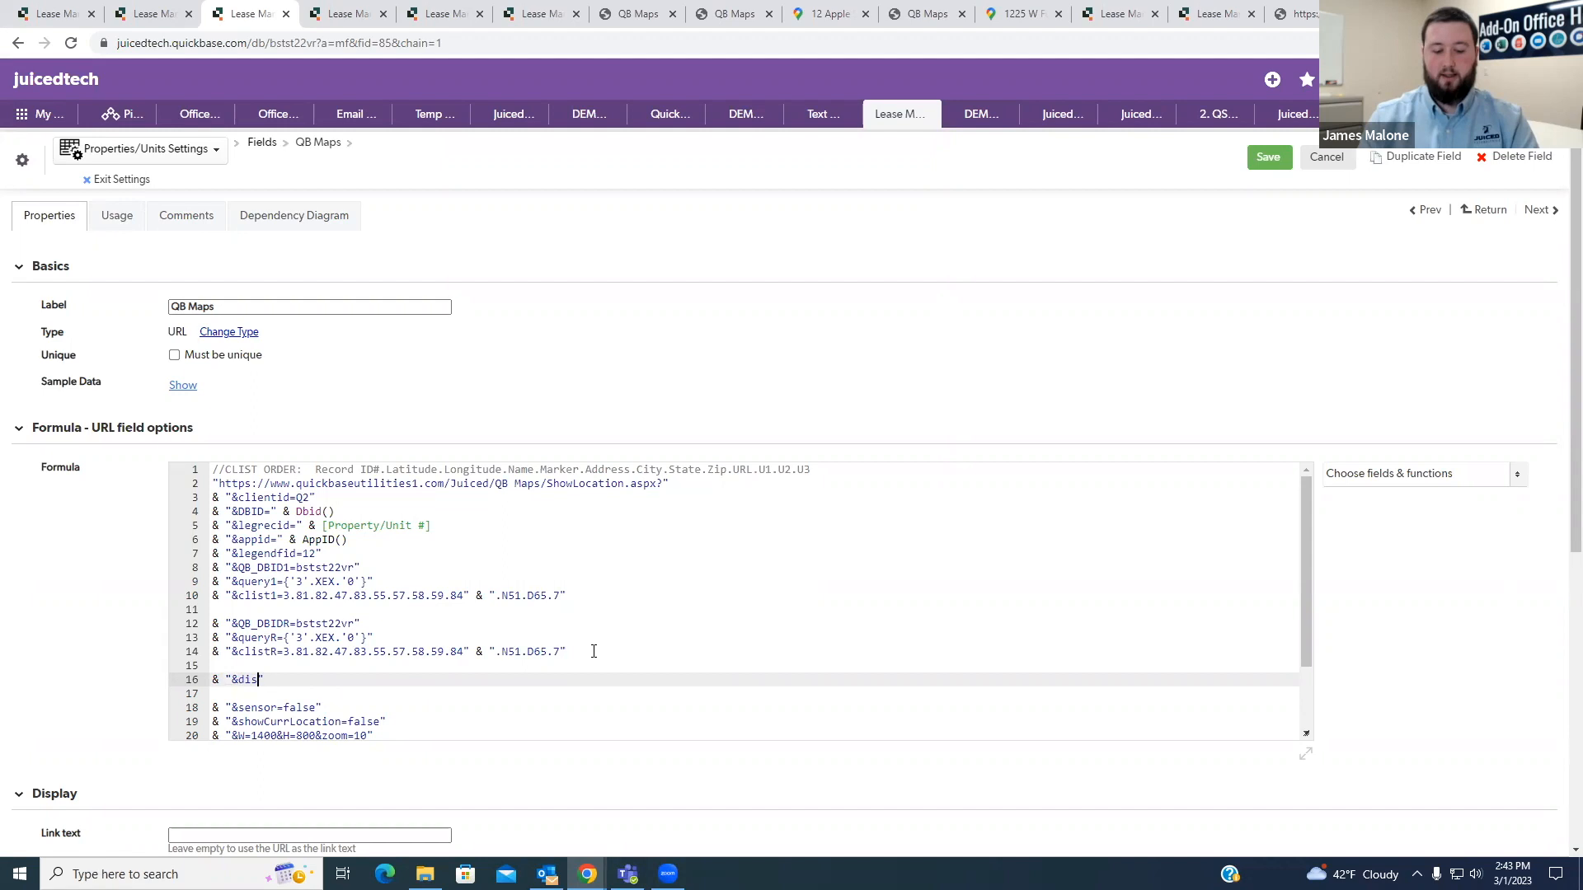
type("y")
key("Return")
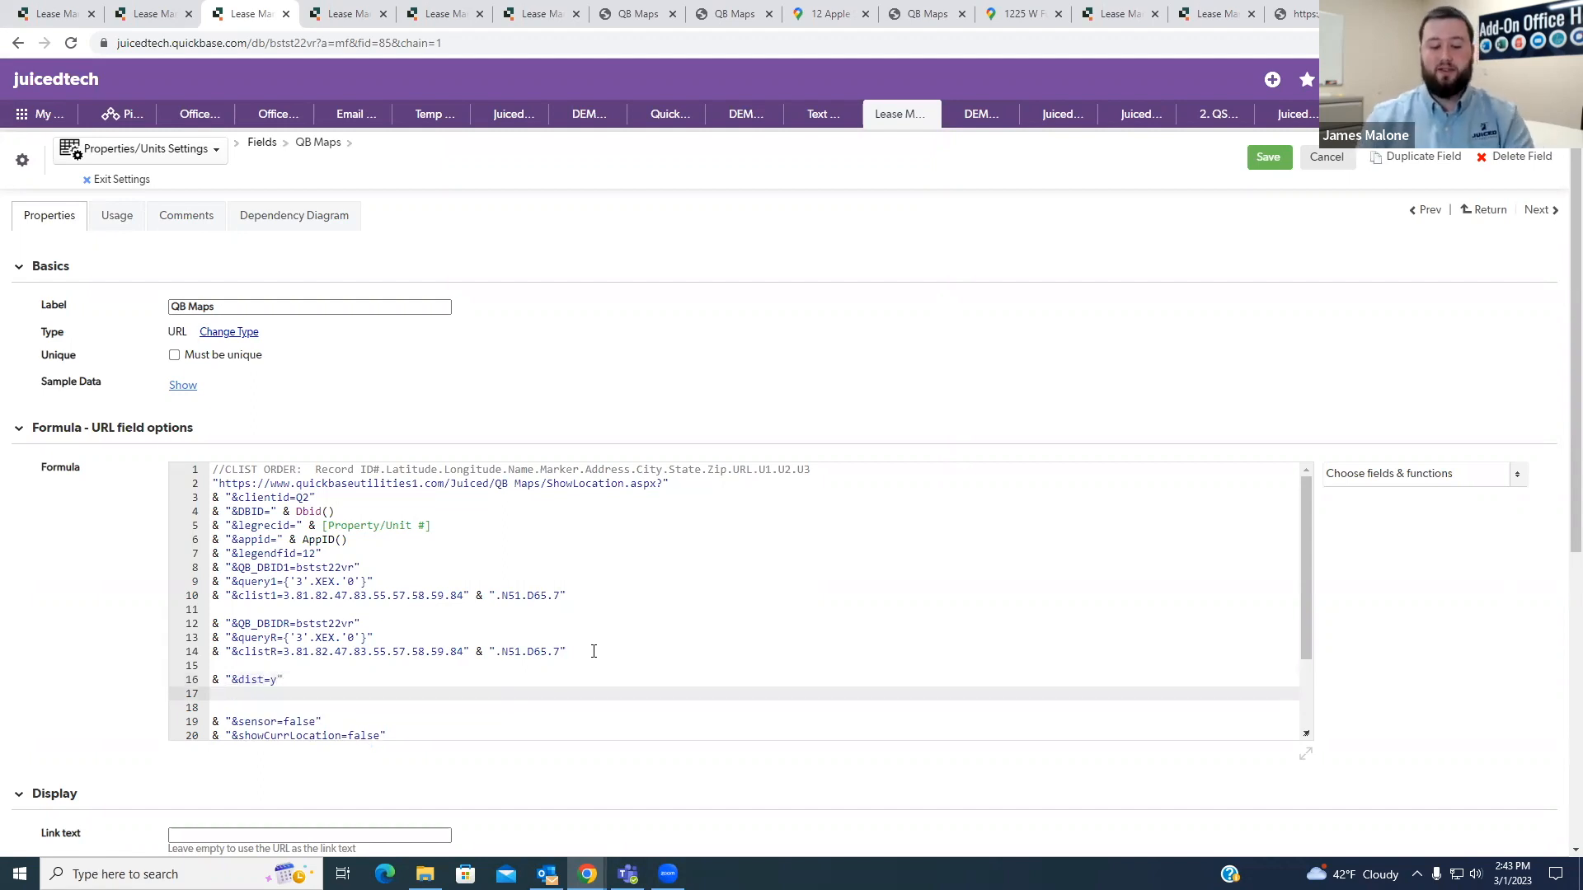
- Add the line & "&rad=5" directly below the dist parameter
type("& \"7")
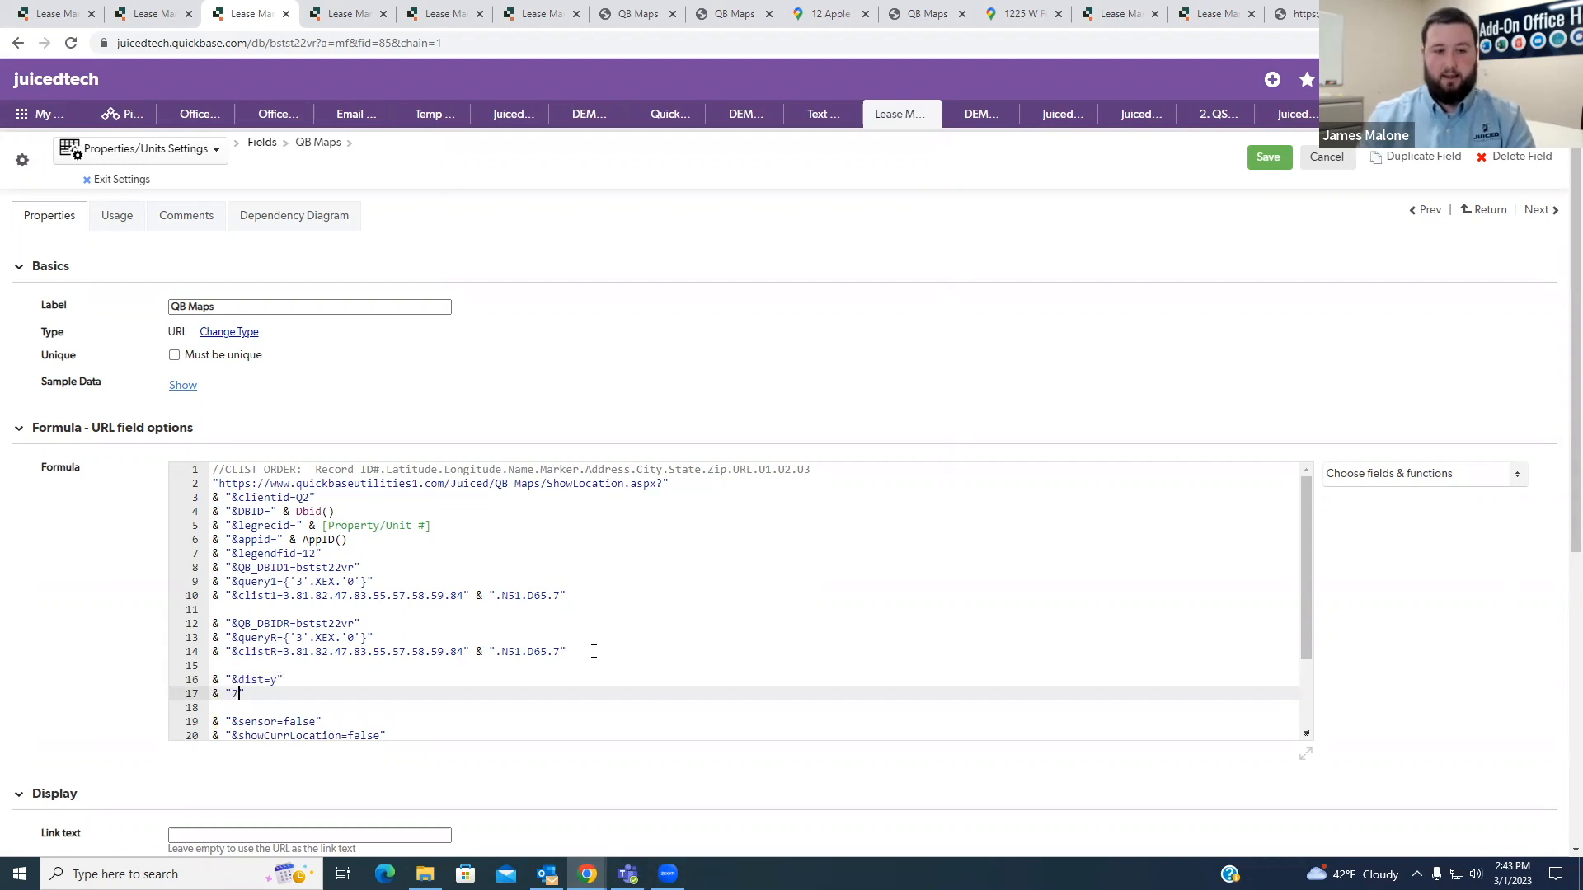
key("BackSpace")
type("&")
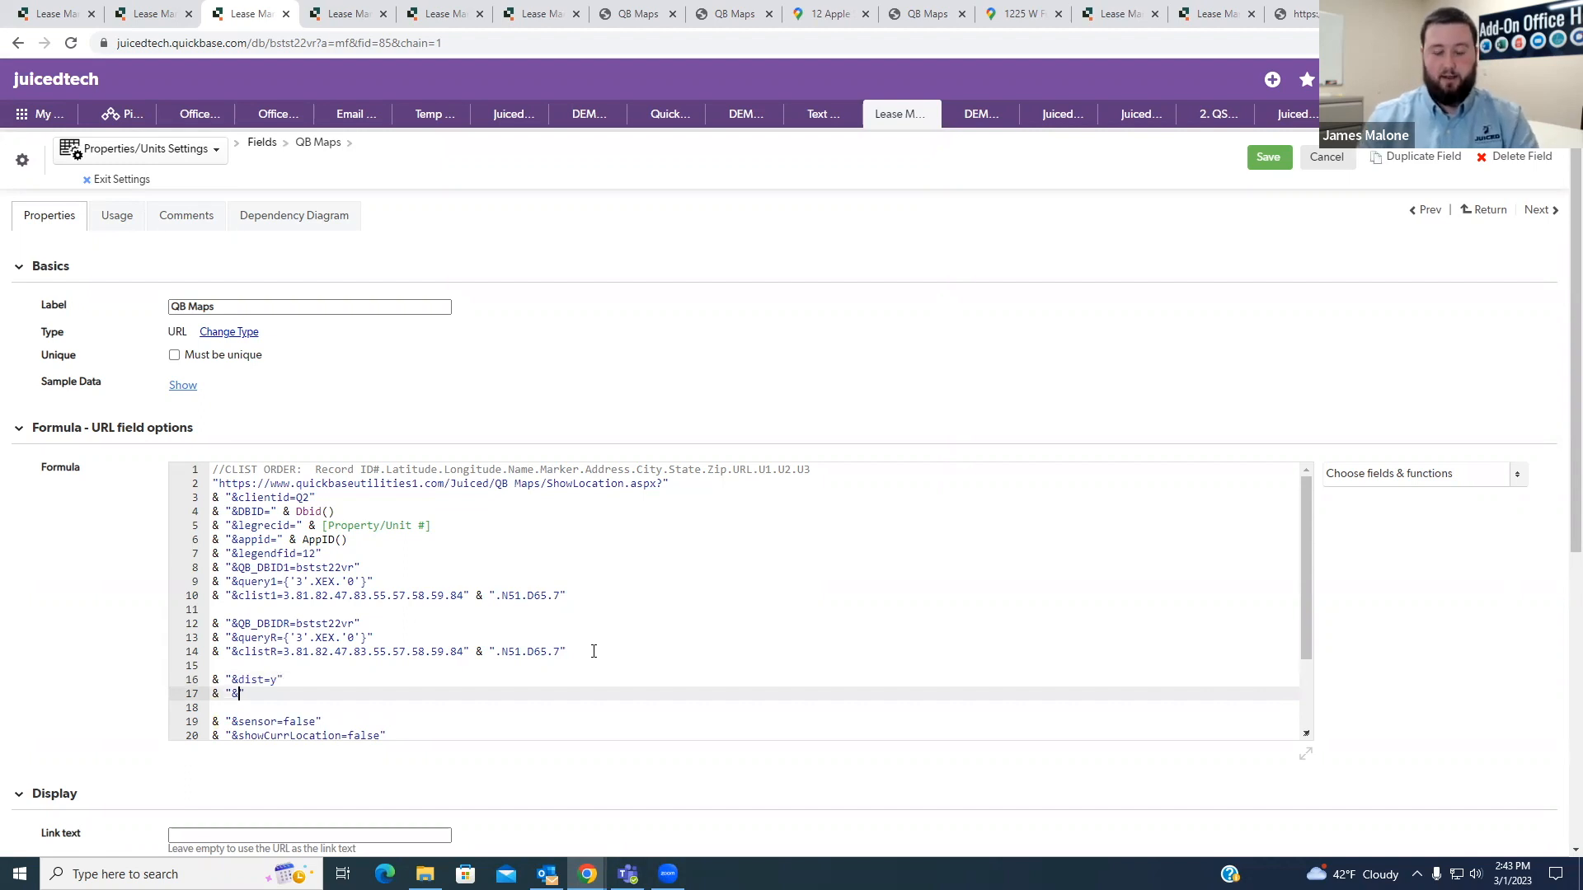
type("rad=5")
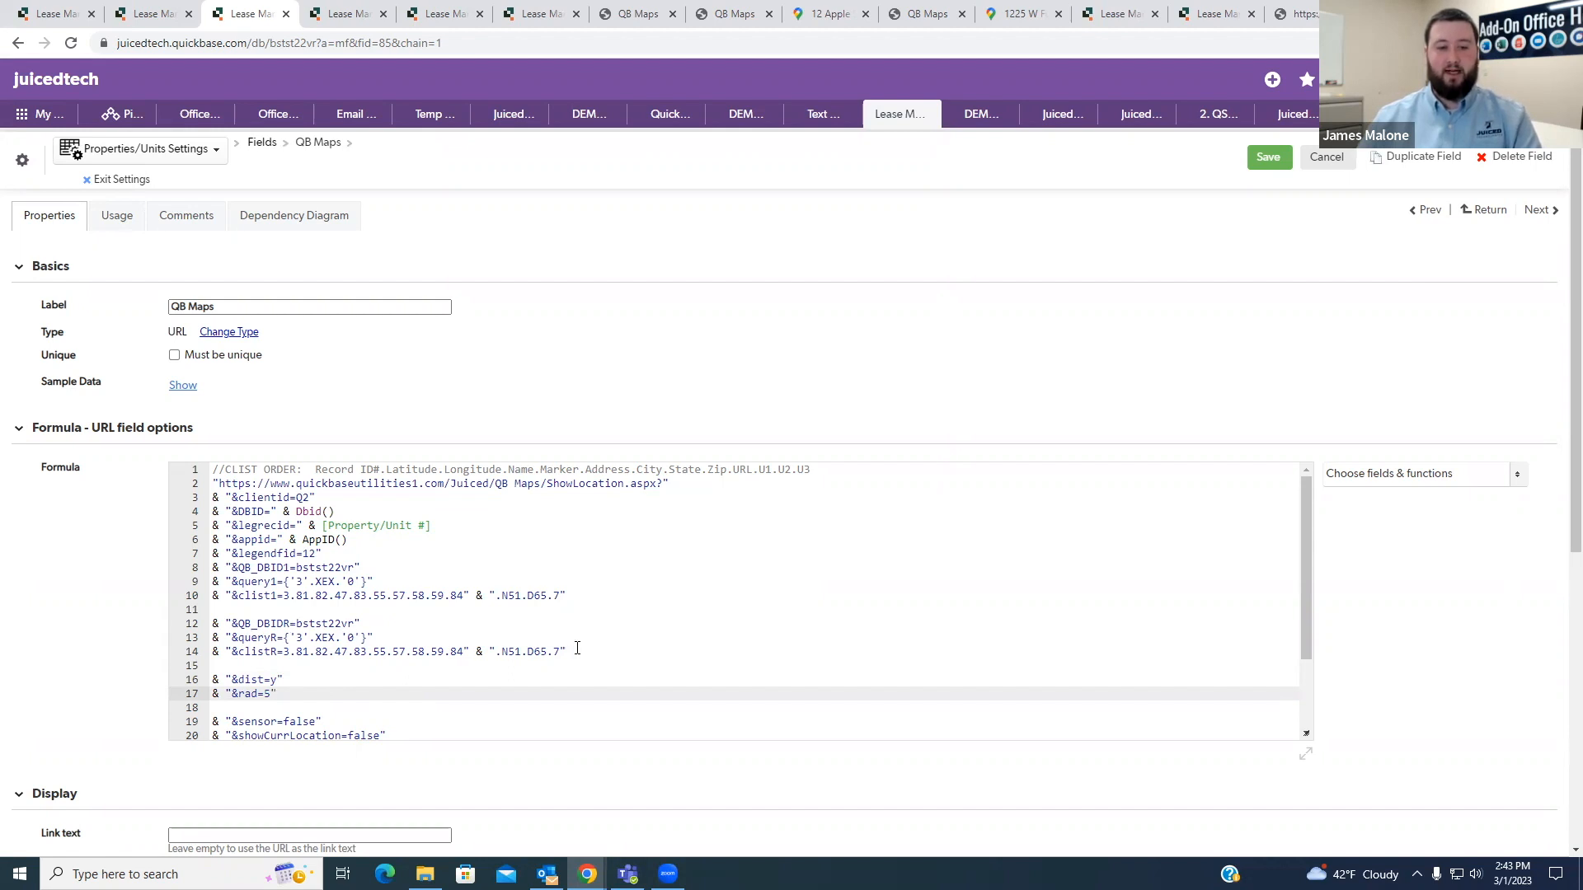
- Get the number of the open Property/Unit record and change queryR to {'3'.EX.'7'} so it targets only that record
left_click_drag(577, 649, 213, 624)
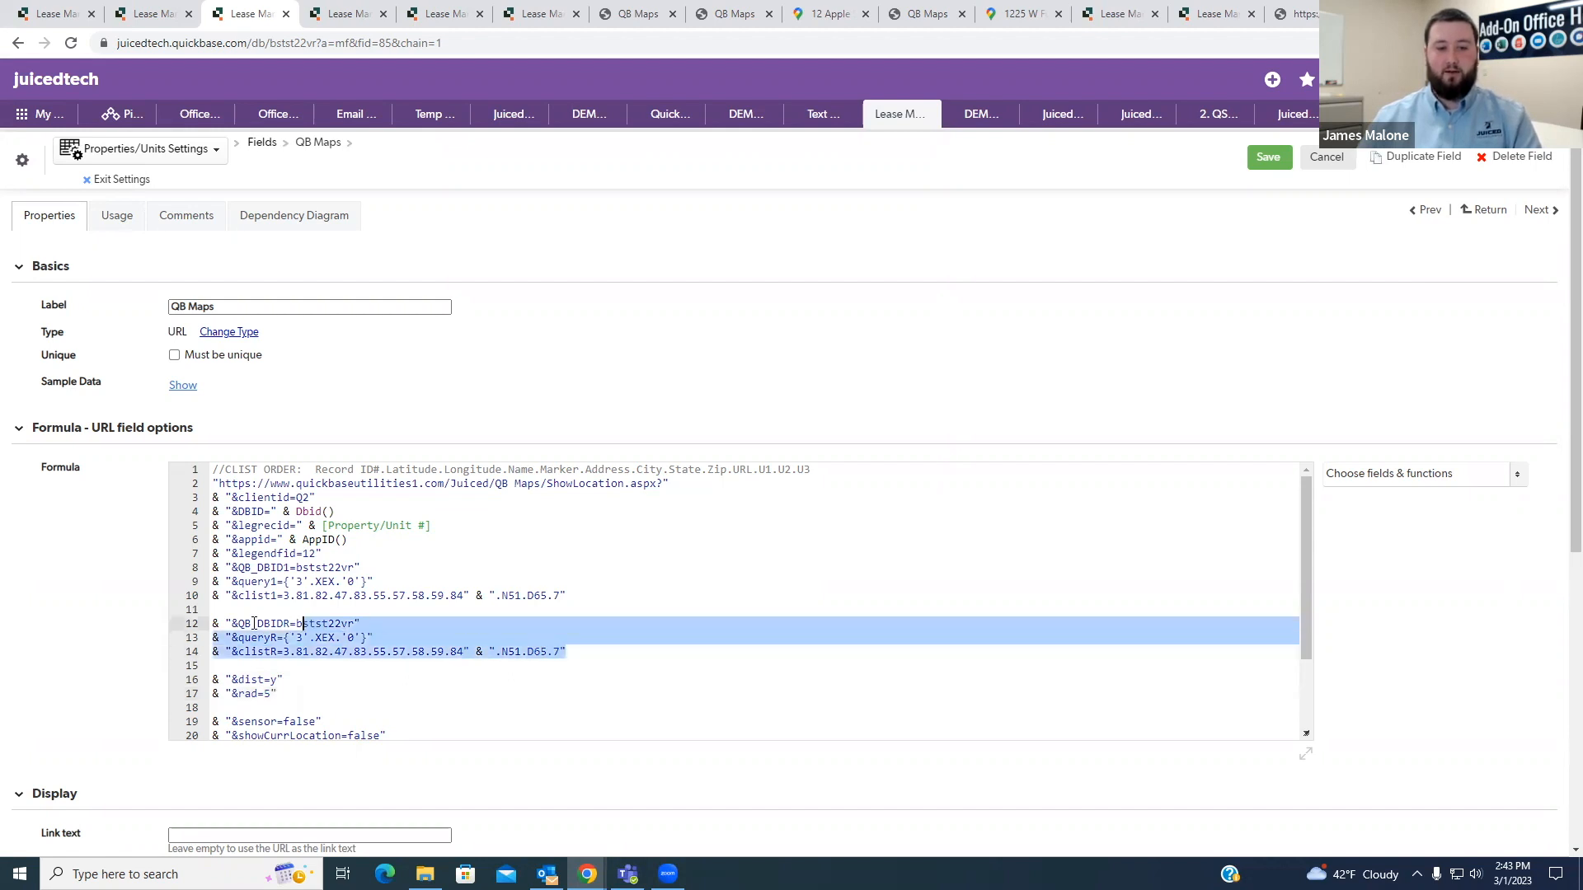
left_click(391, 633)
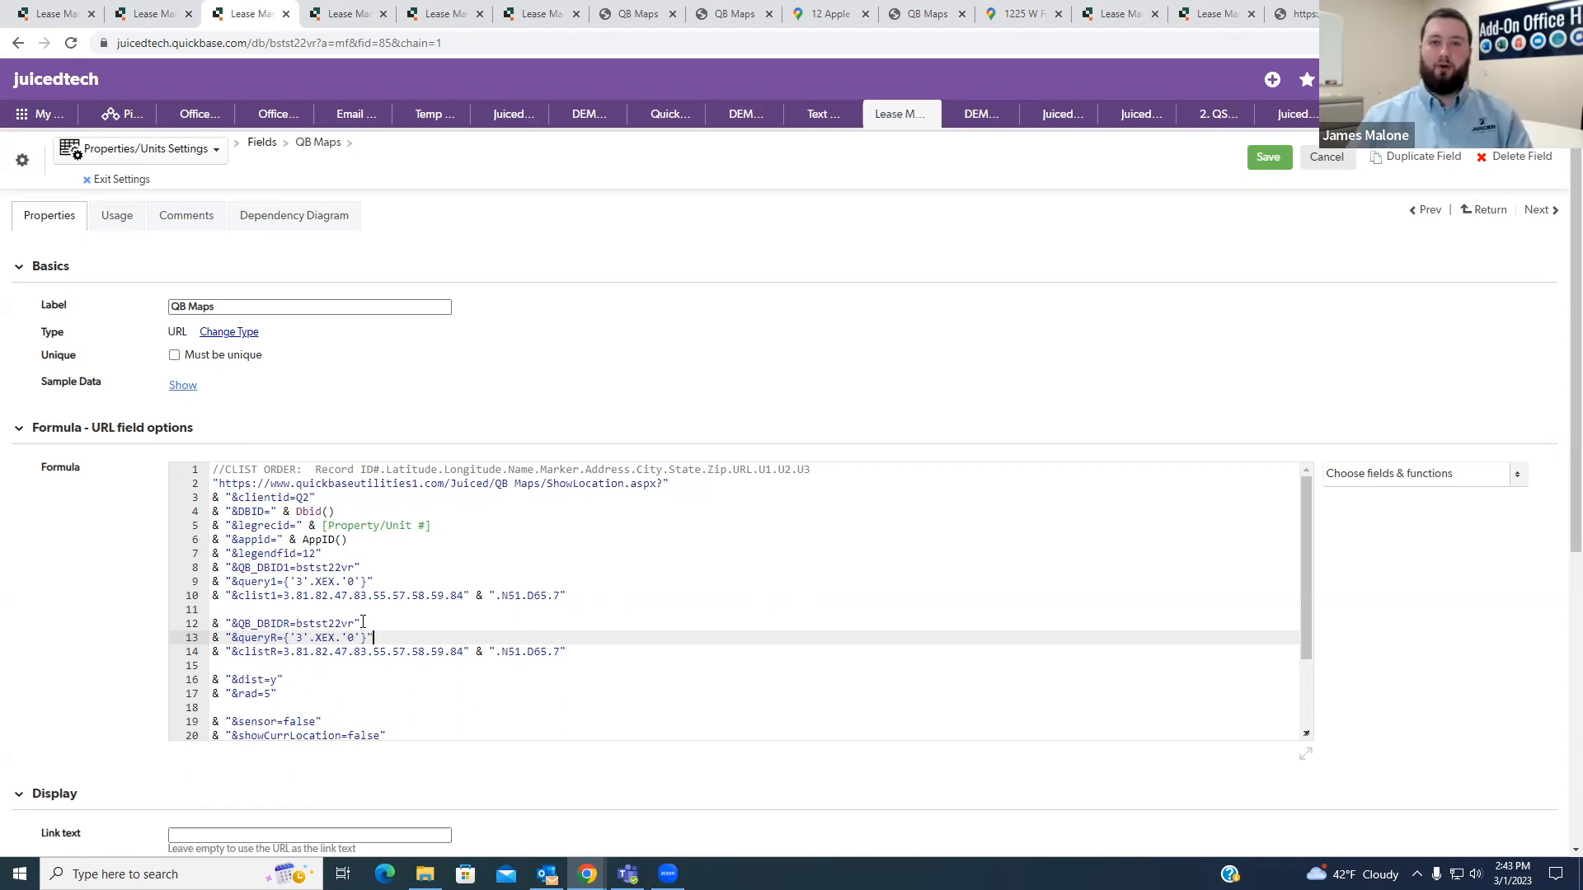
left_click(142, 13)
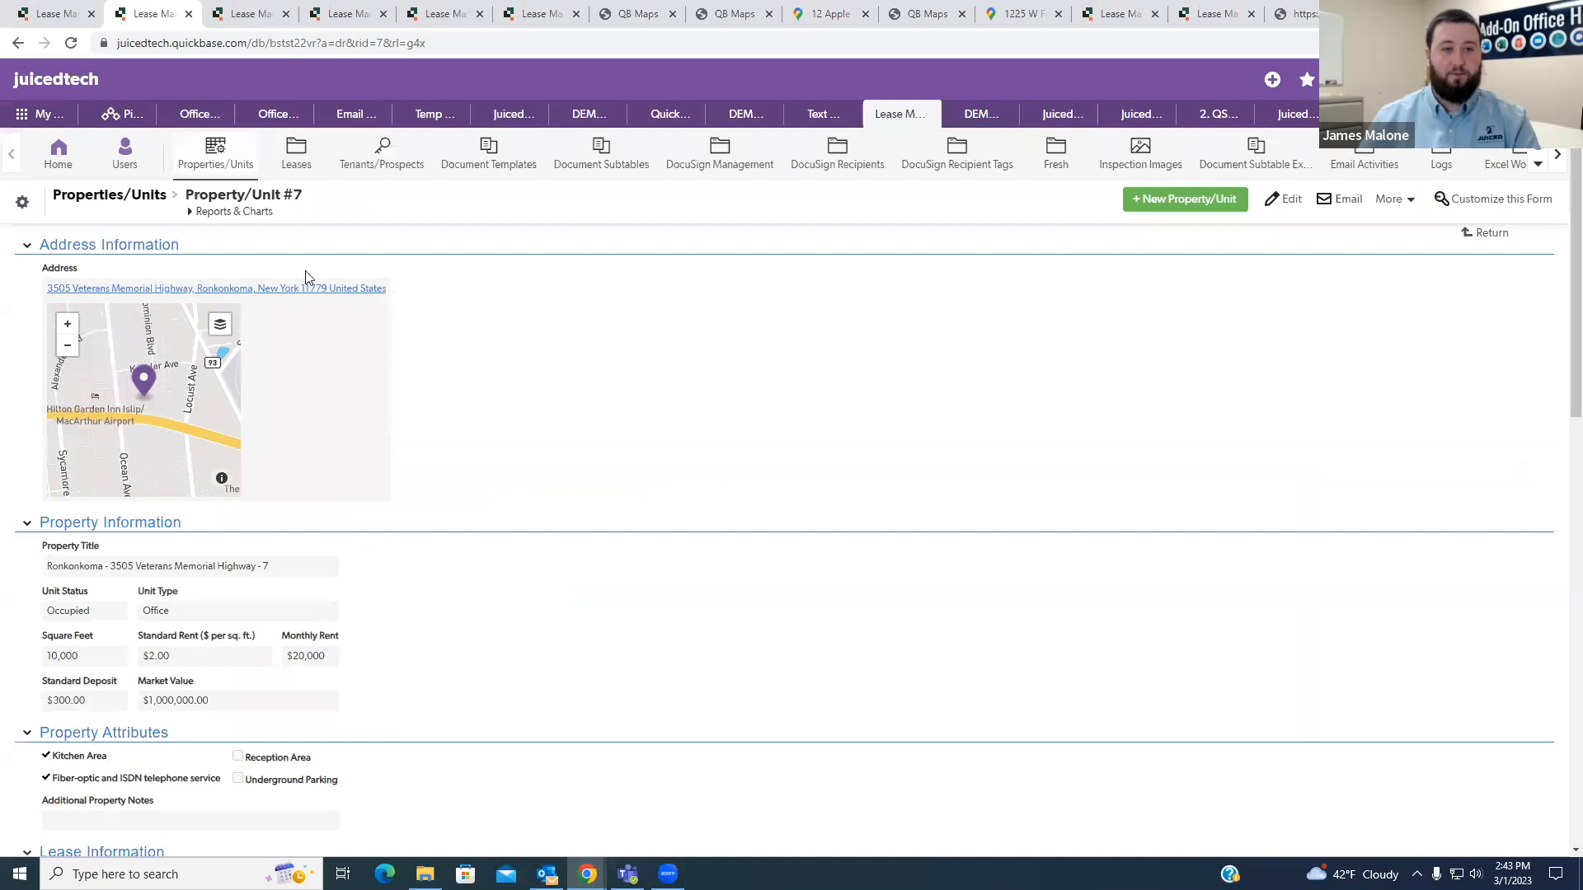
double_click(298, 195)
key("ctrl+c")
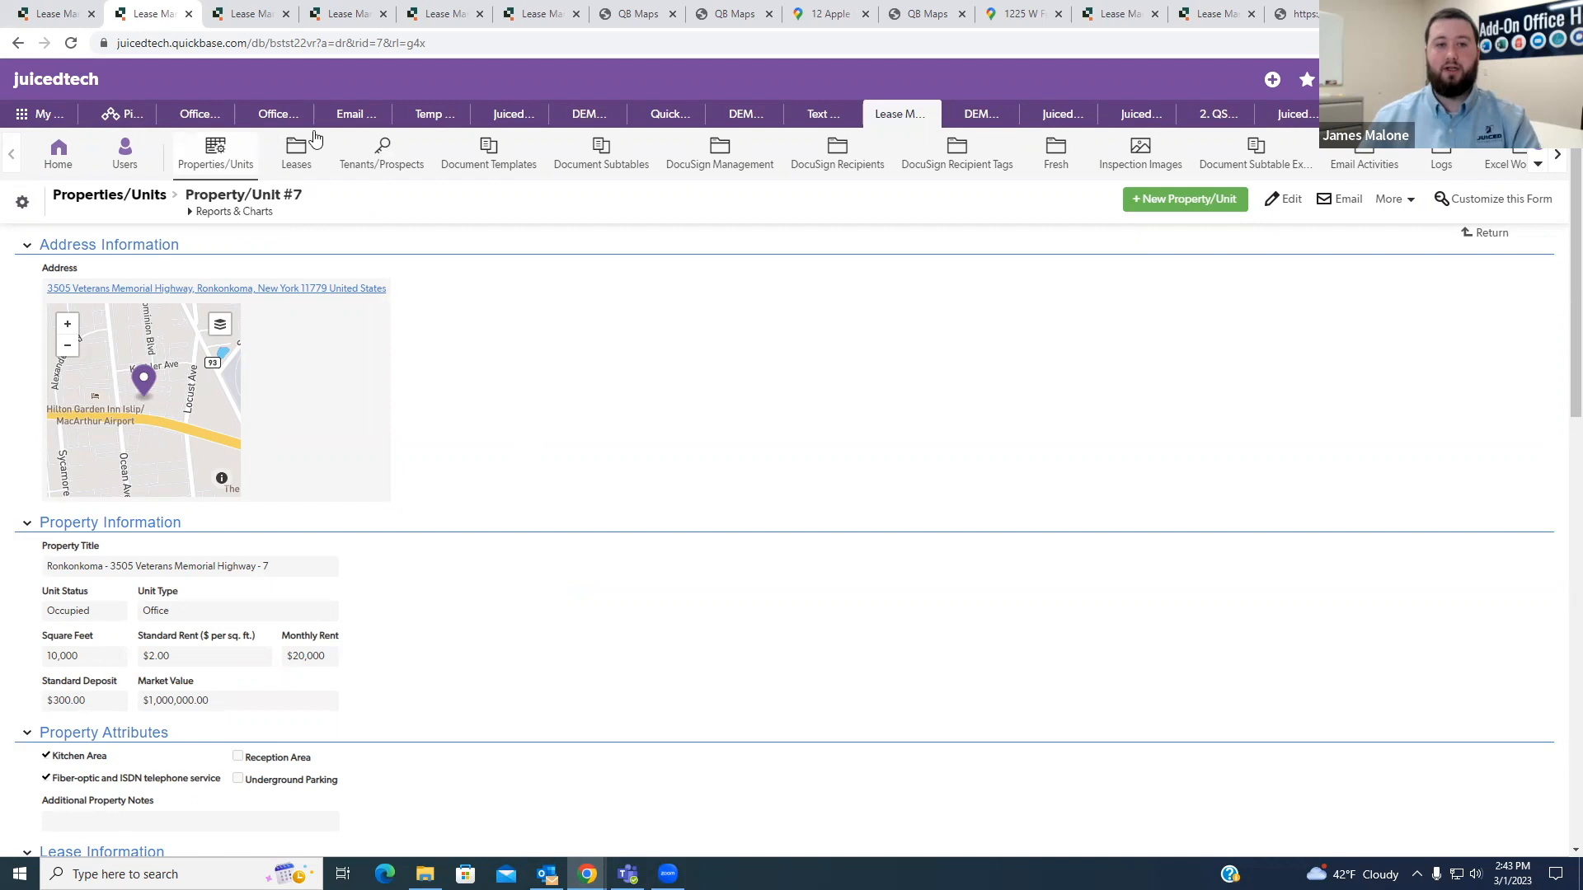
left_click(264, 12)
double_click(351, 637)
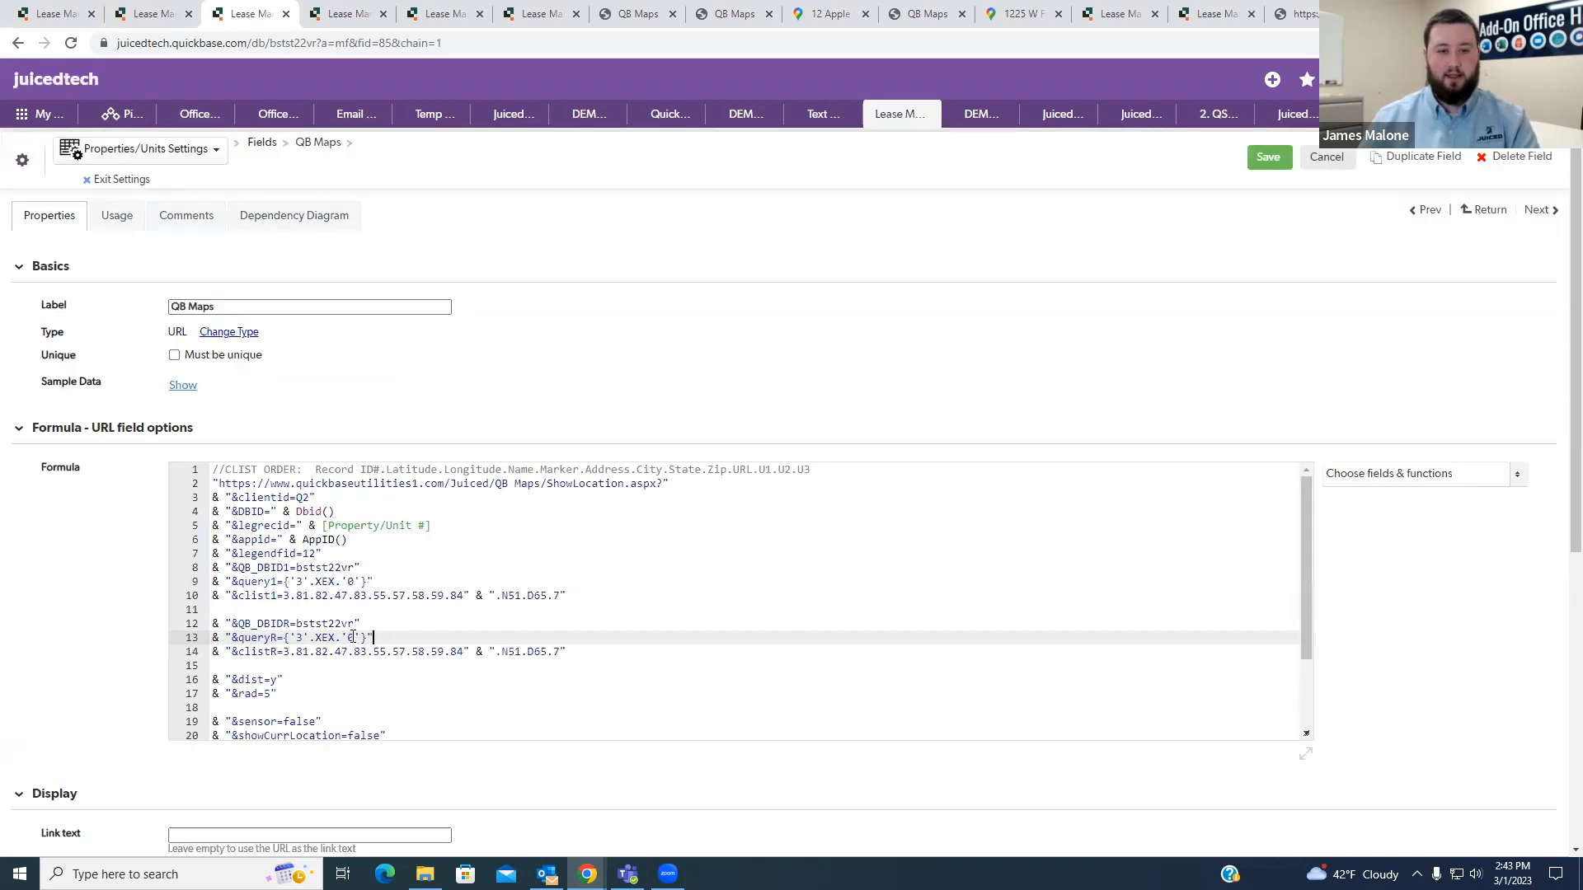
key("ctrl+v")
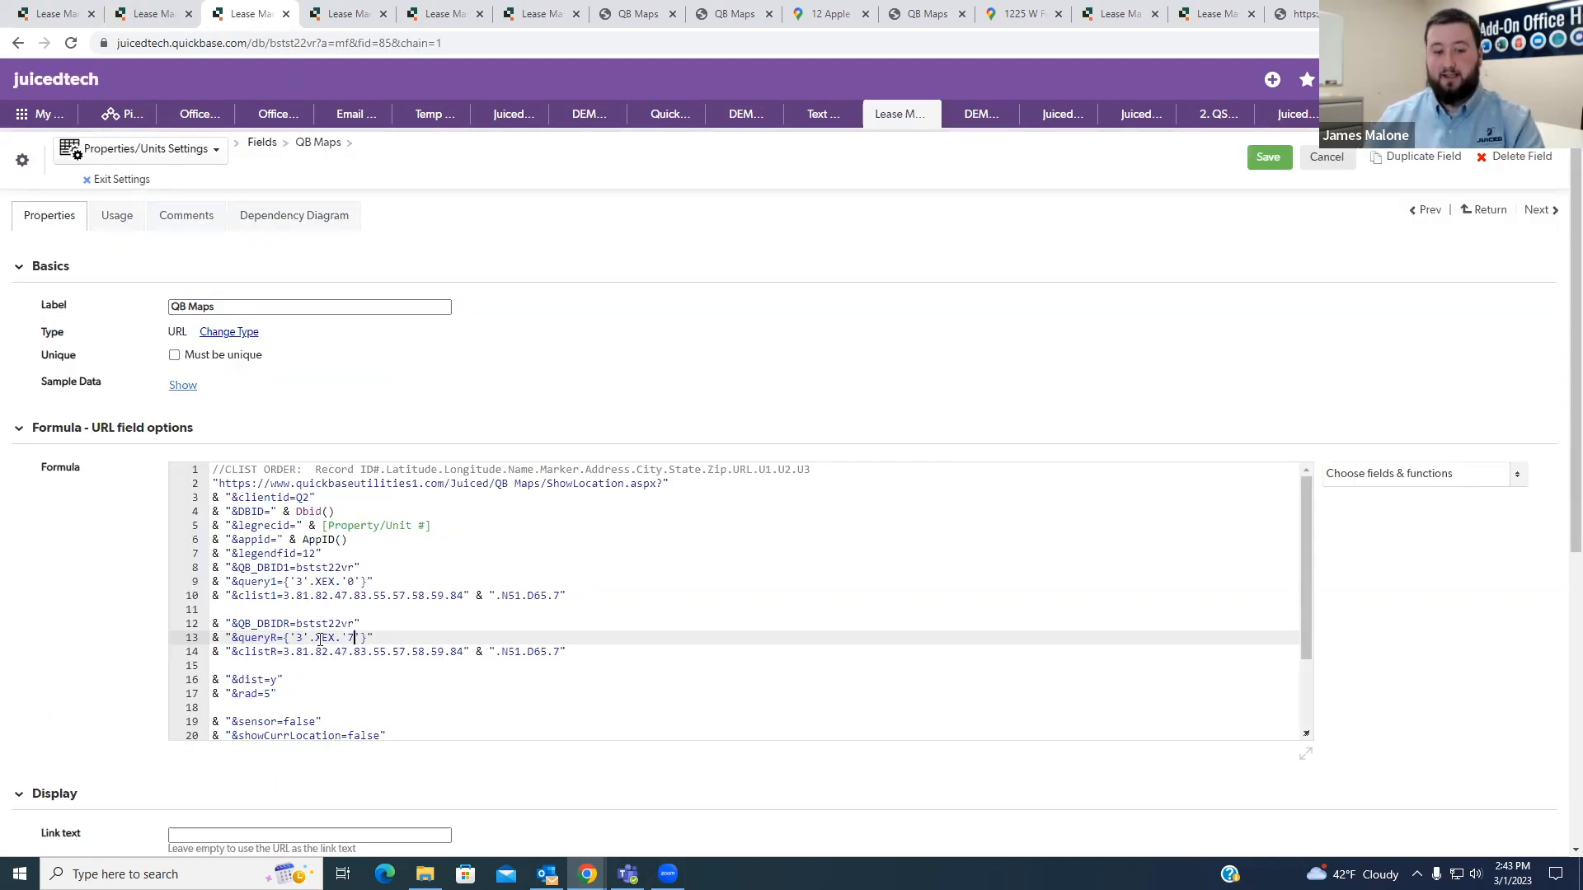
key("Delete")
left_click(453, 633)
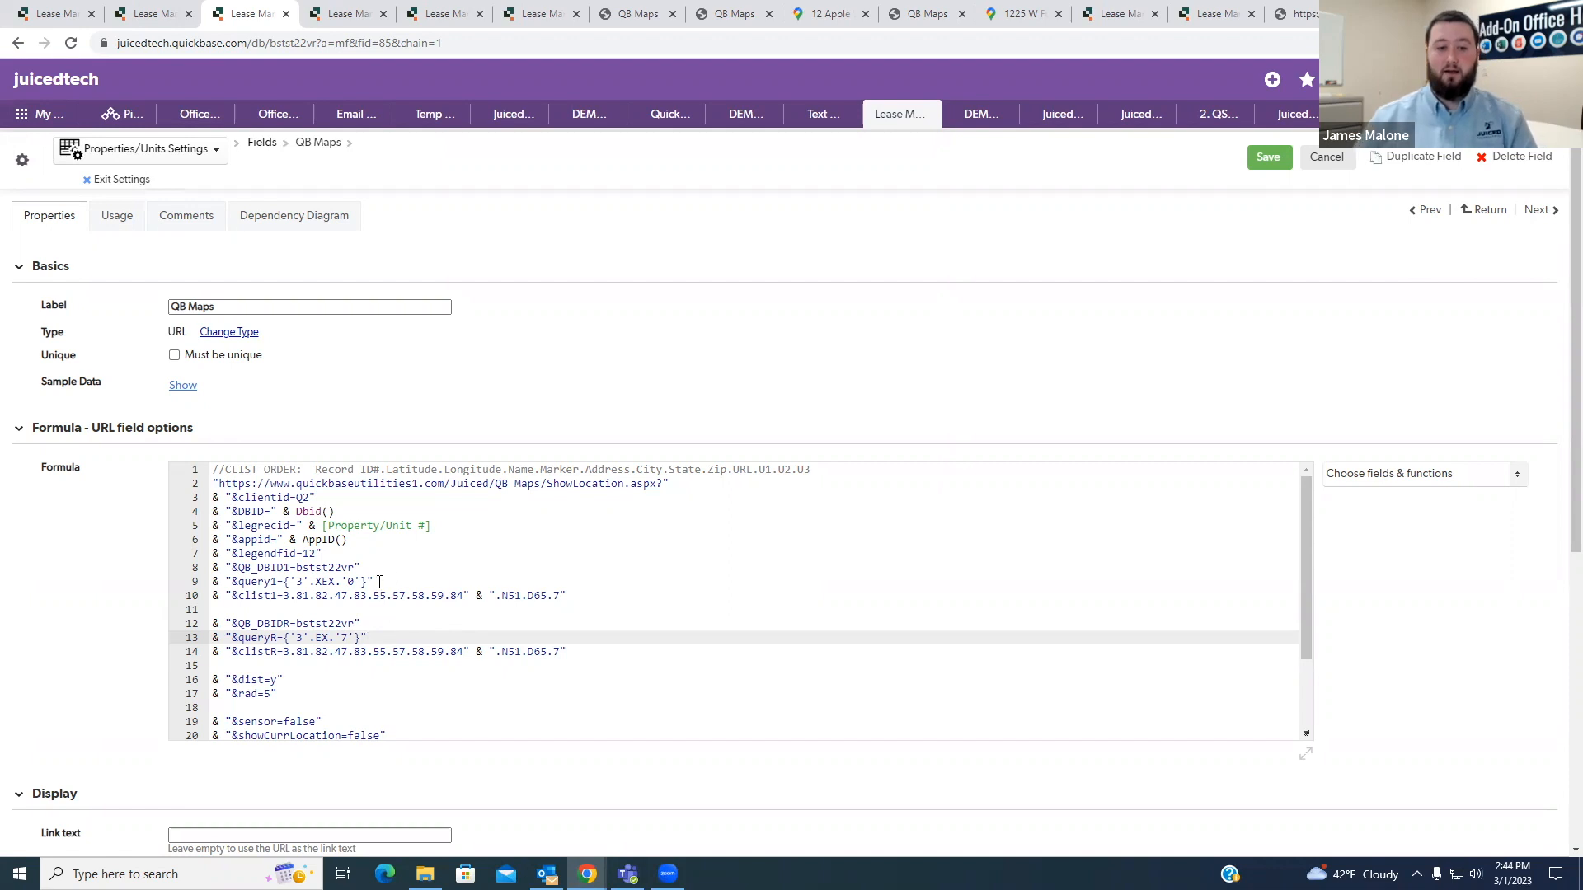
- Change the query1 value to {'3'.XEX.'7'} so it excludes the record targeted by queryR
left_click_drag(375, 581, 206, 586)
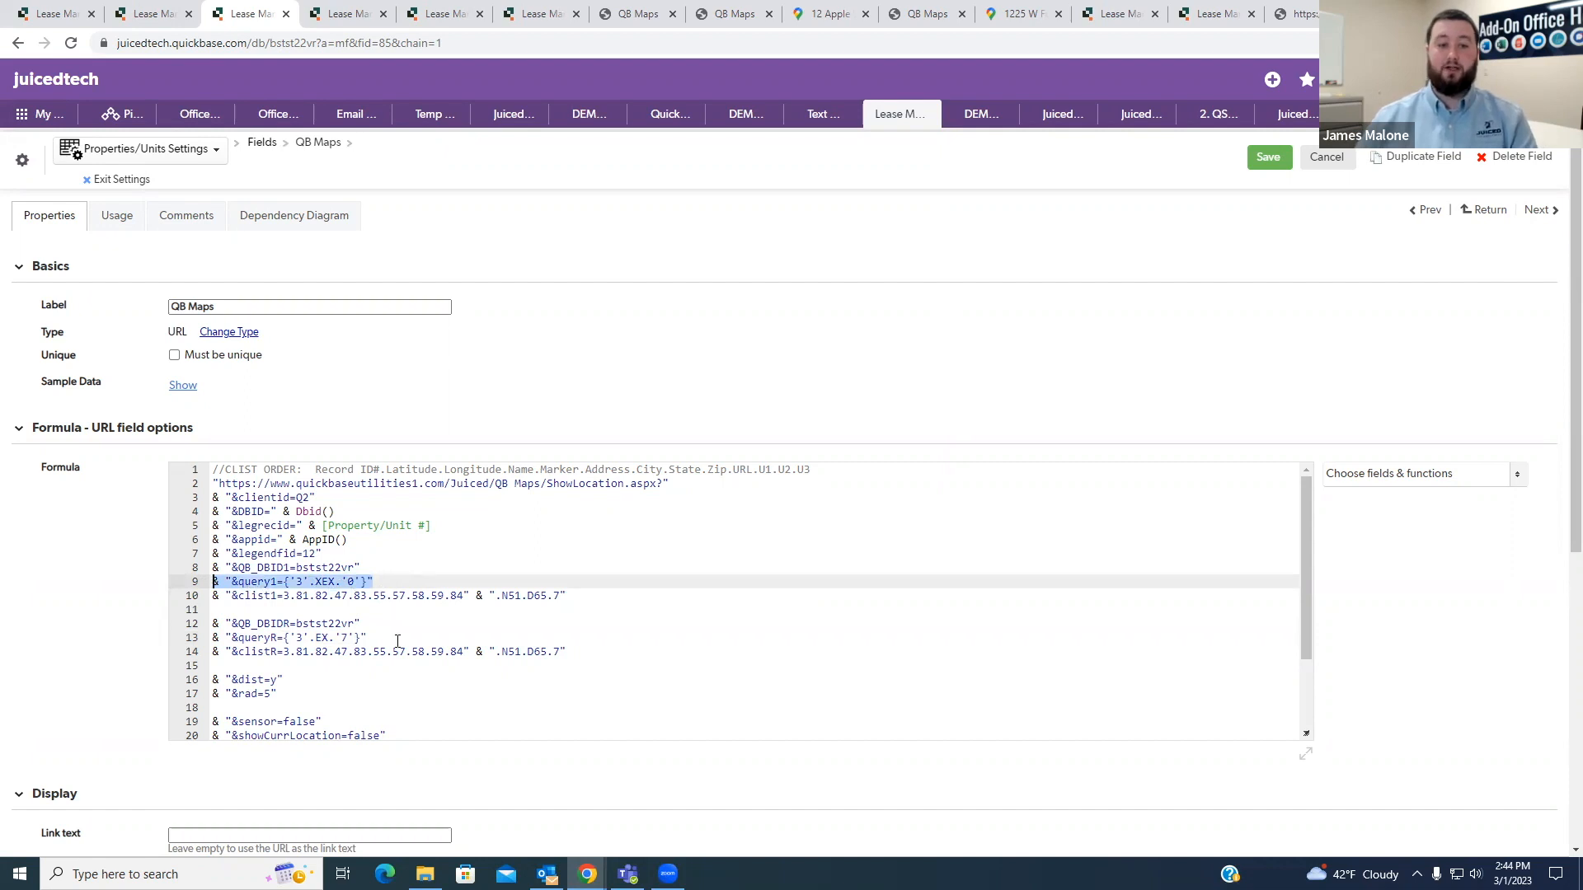
left_click_drag(389, 637, 200, 640)
left_click(392, 641)
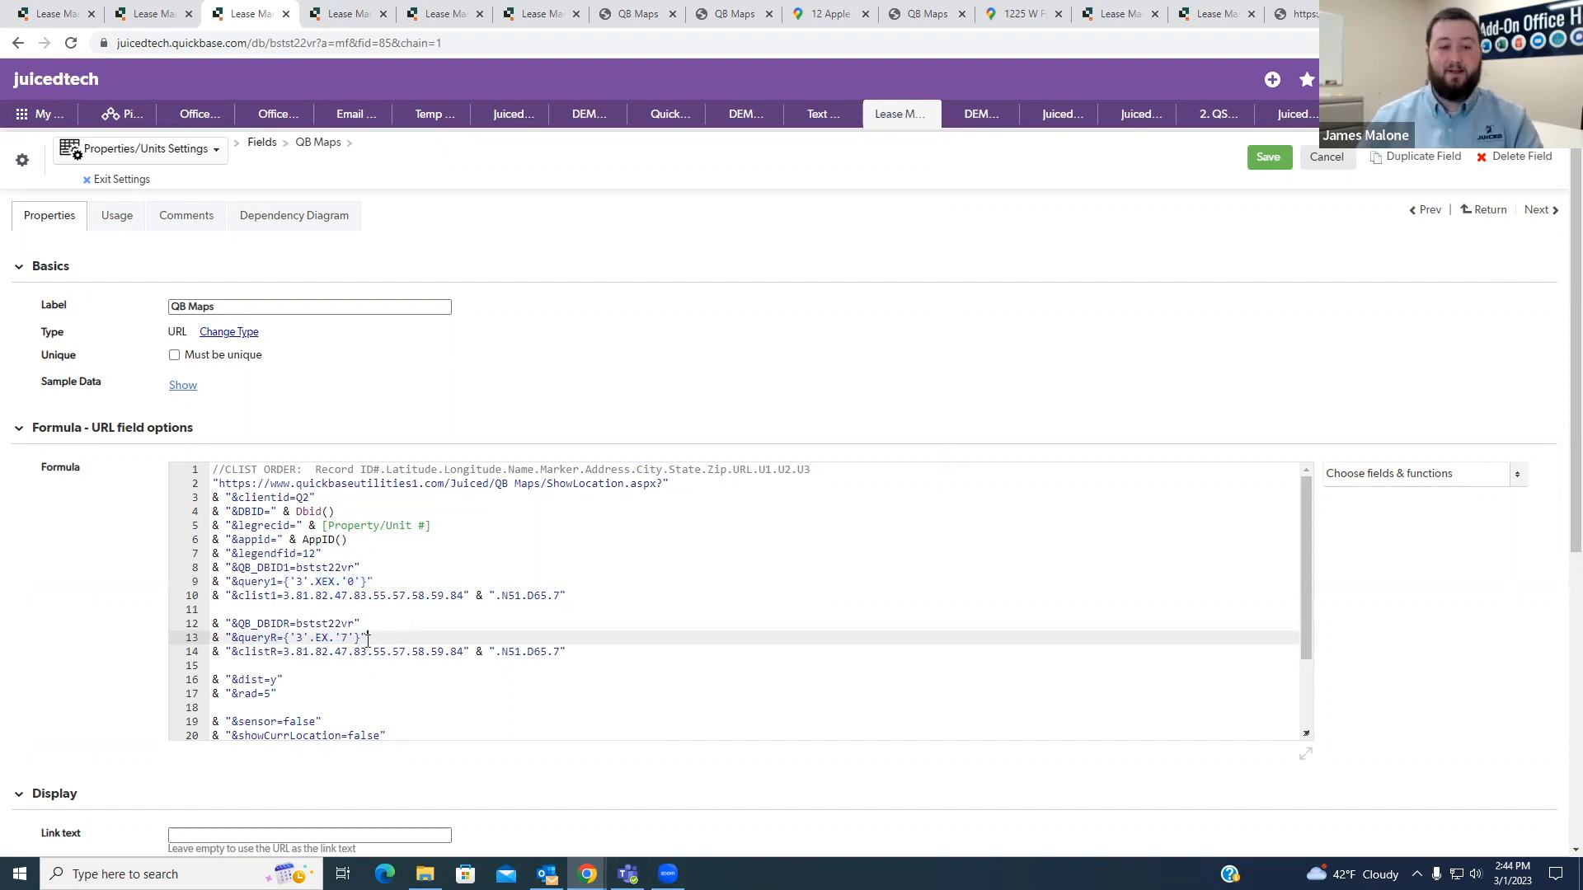
left_click_drag(348, 639, 343, 639)
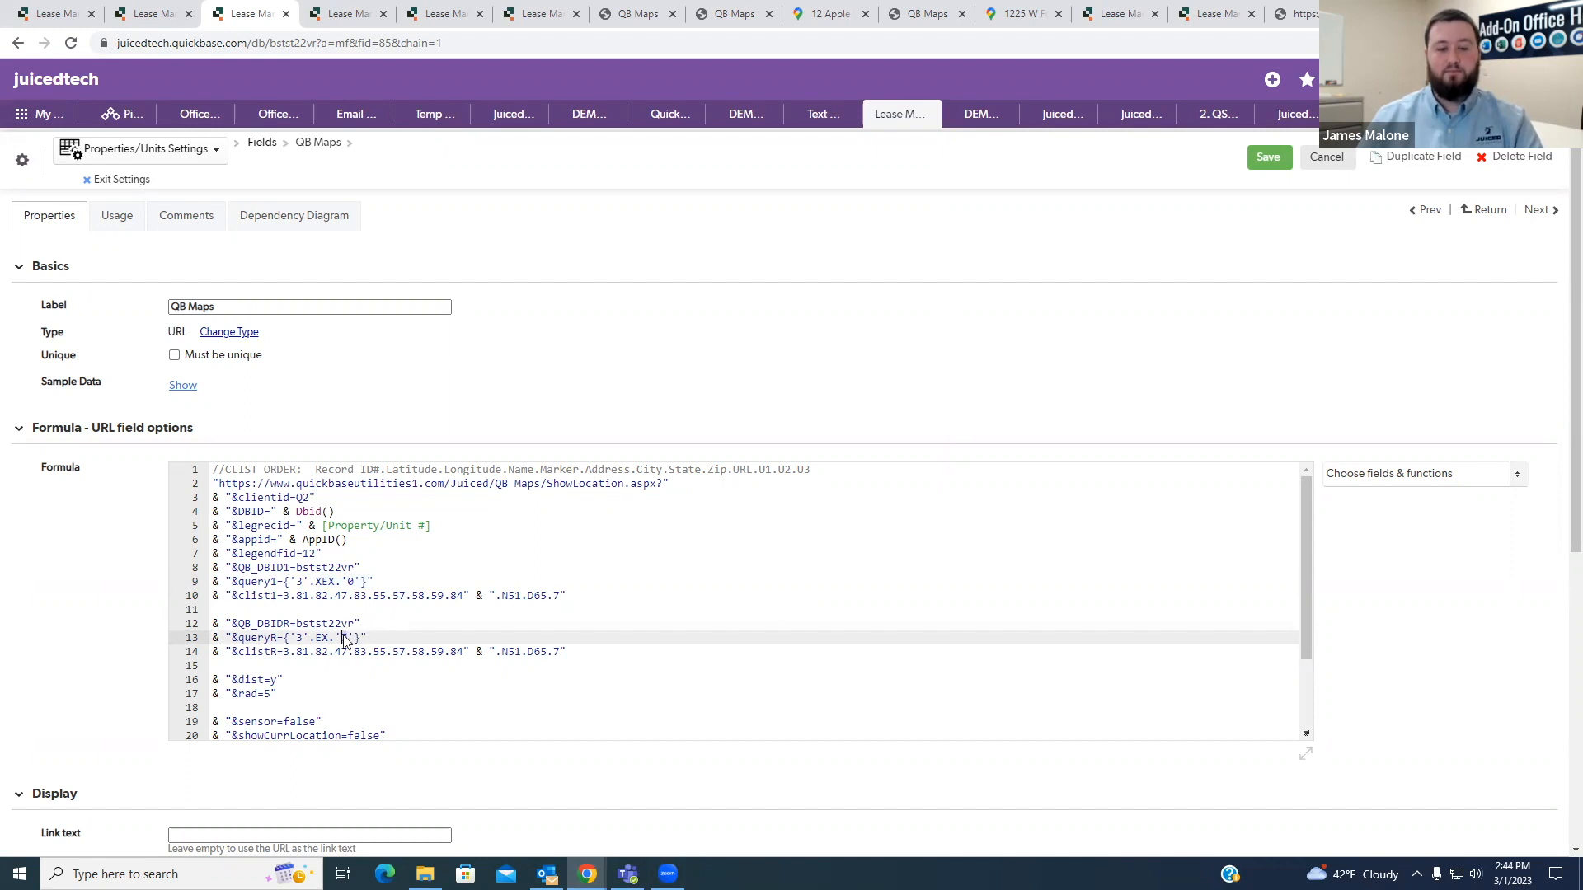
left_click_drag(357, 581, 350, 583)
type("7")
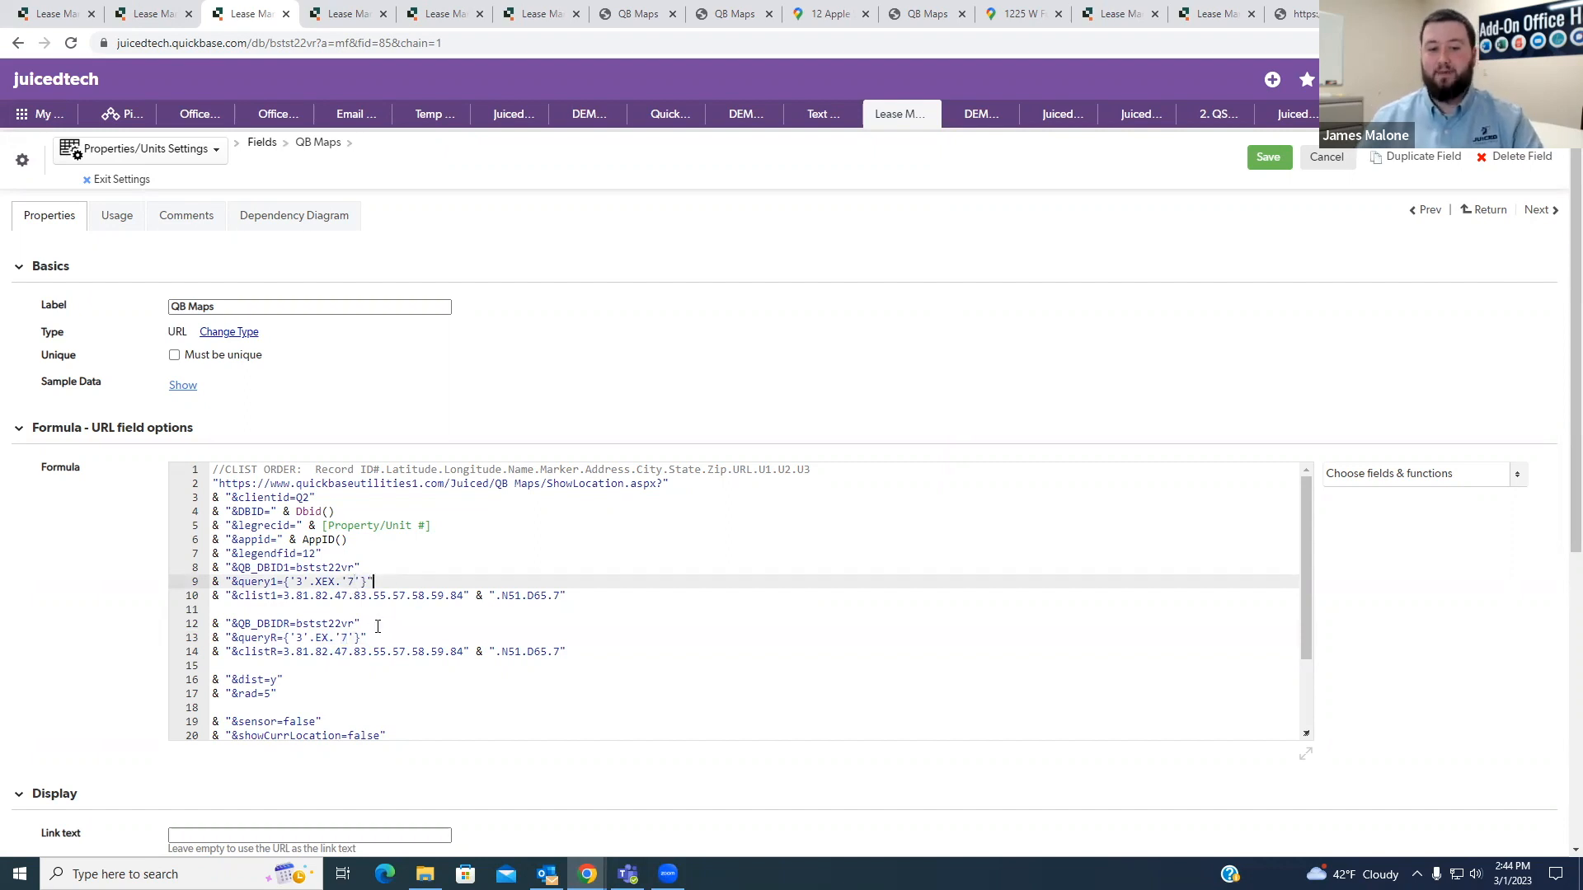
left_click_drag(360, 638, 284, 638)
left_click(371, 582)
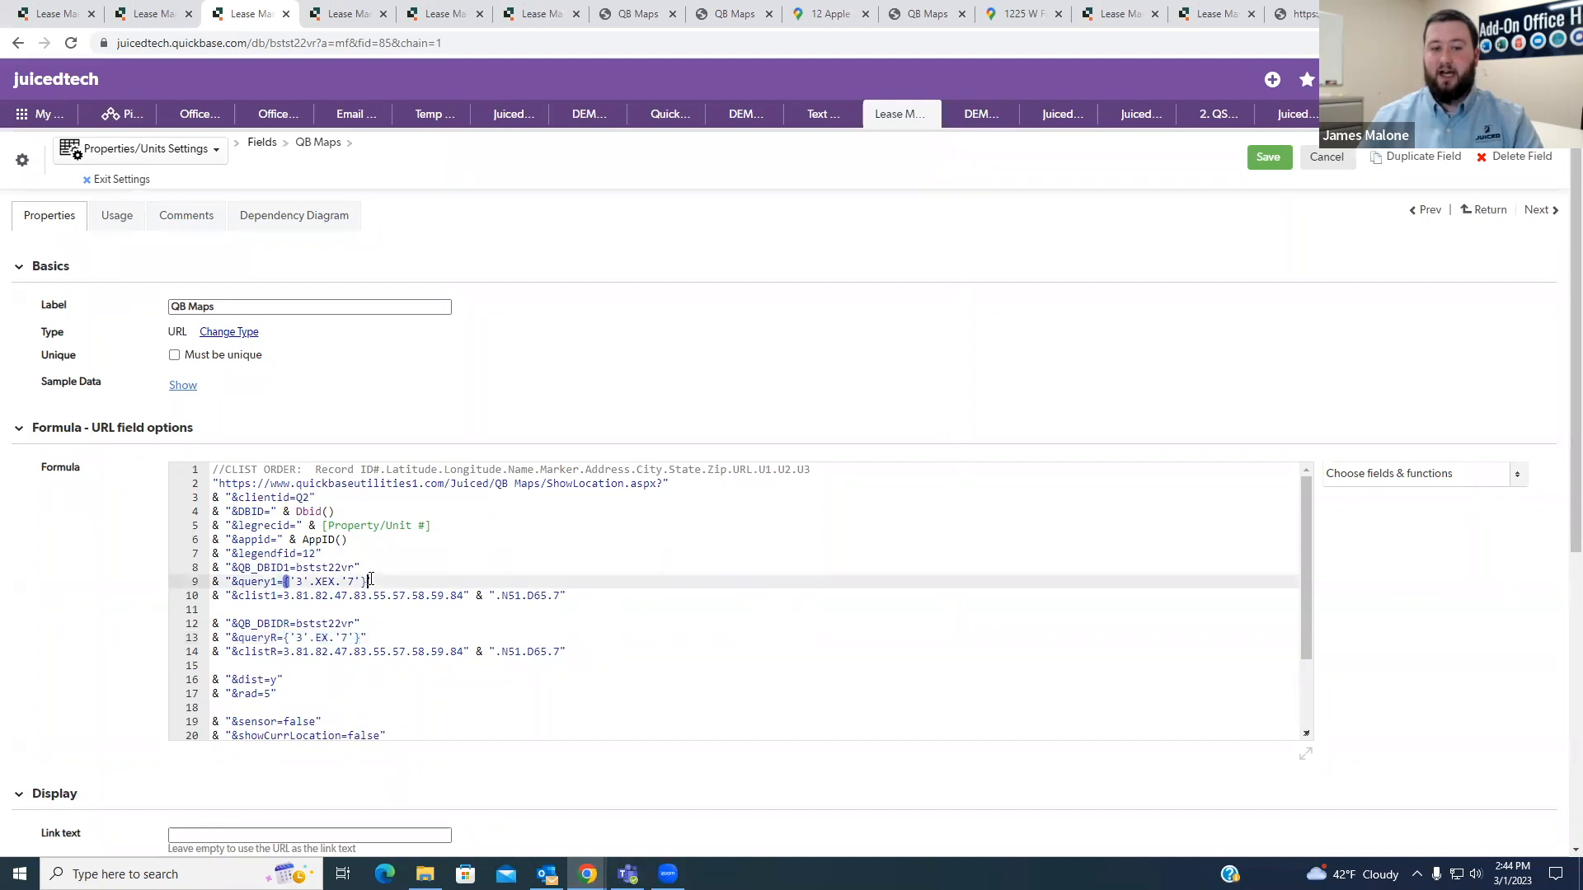
type("AND")
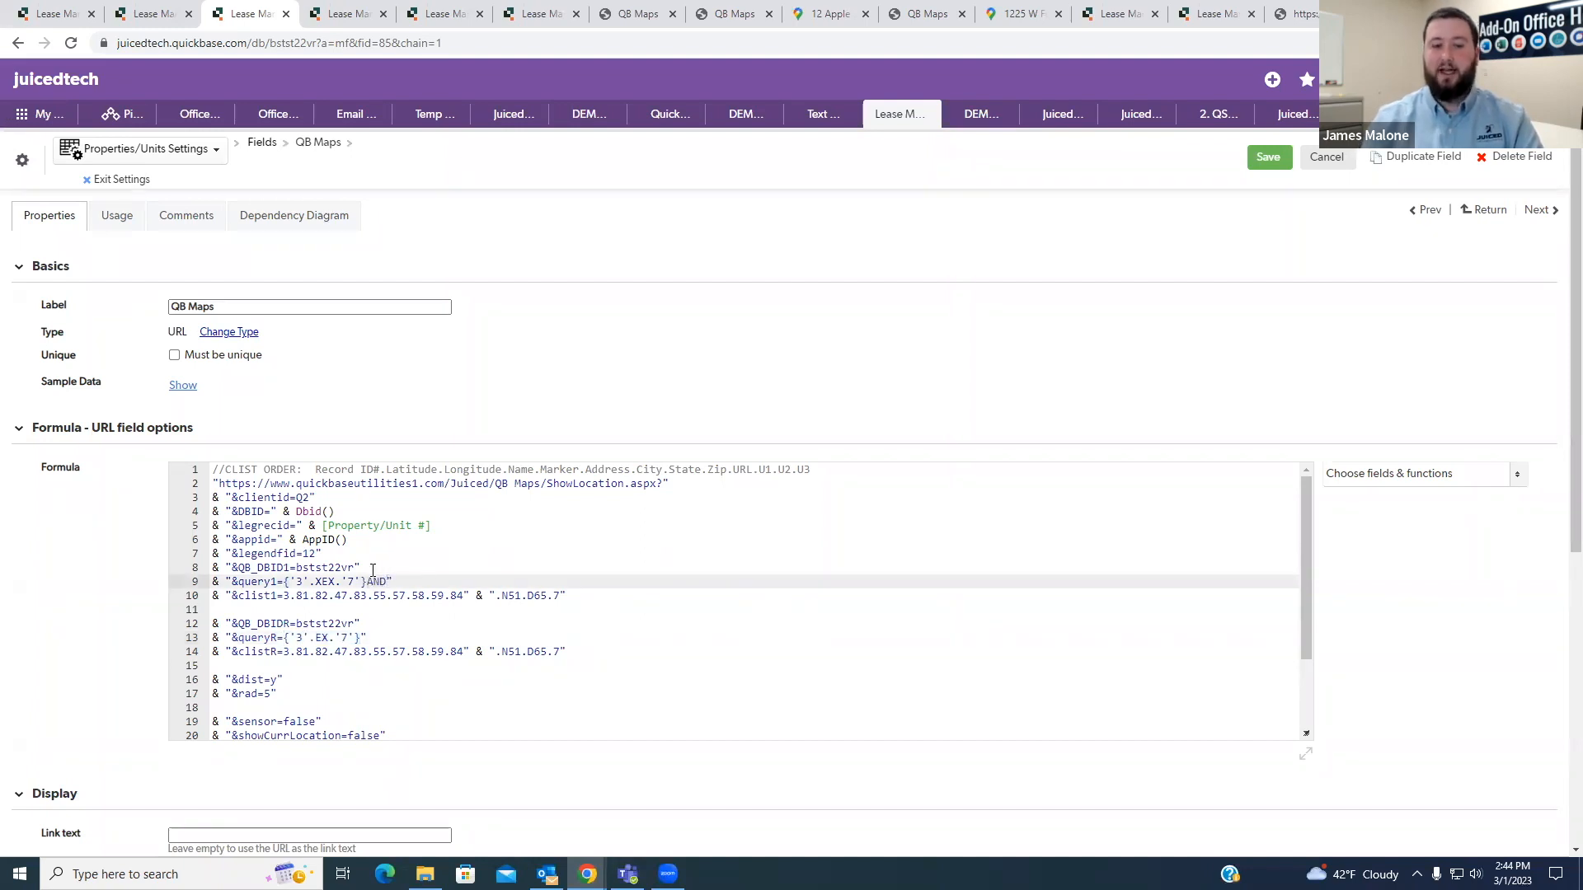
key("BackSpace")
key("BackSpace")
key("BackSpace")
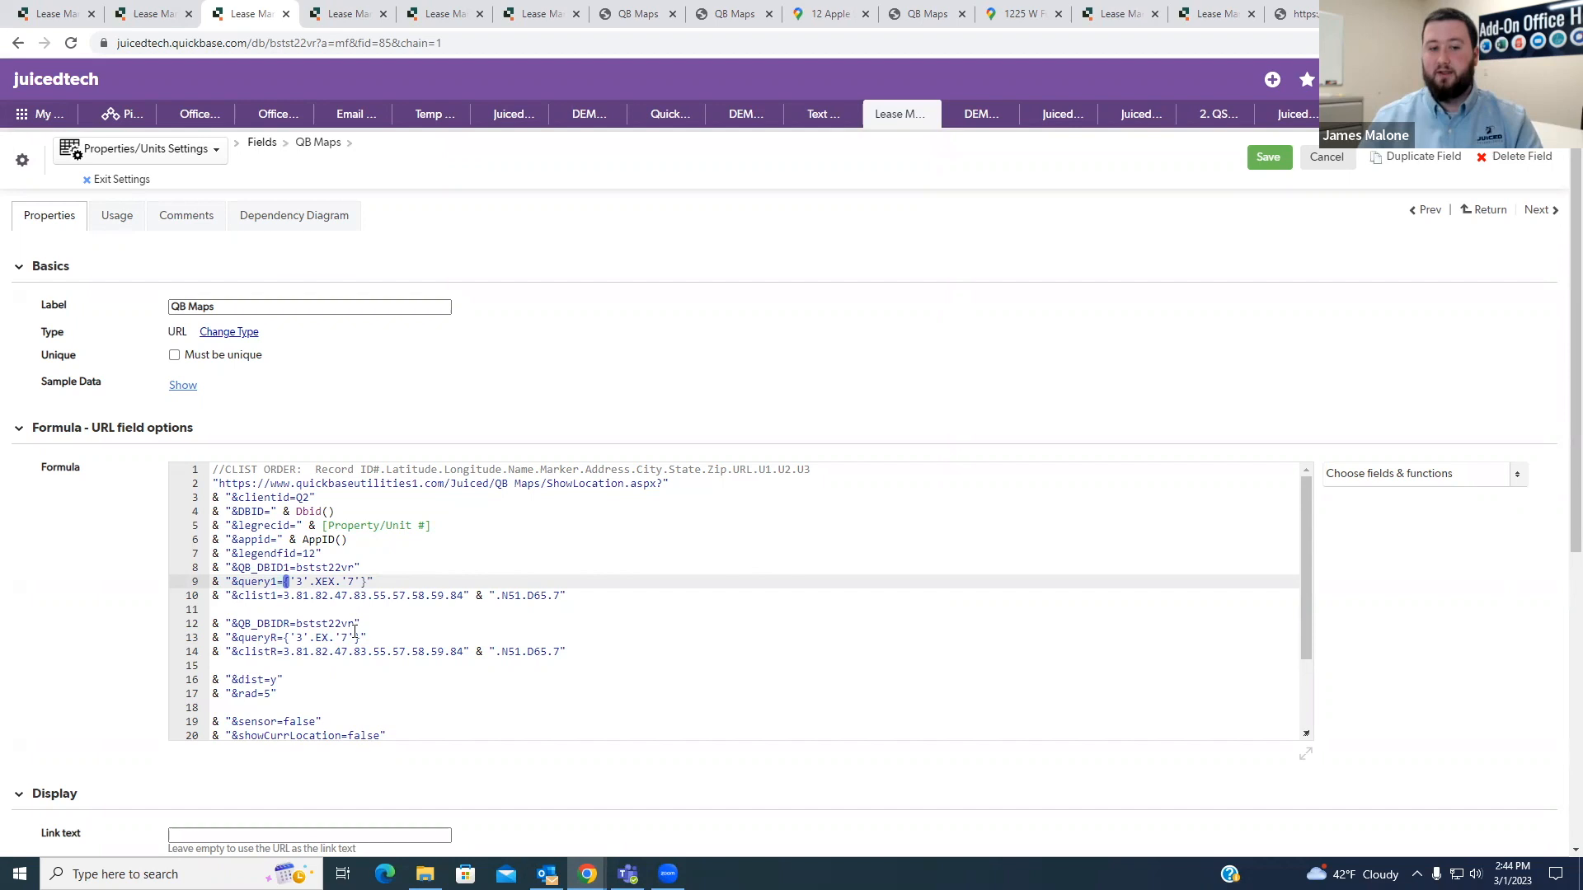
left_click(384, 637)
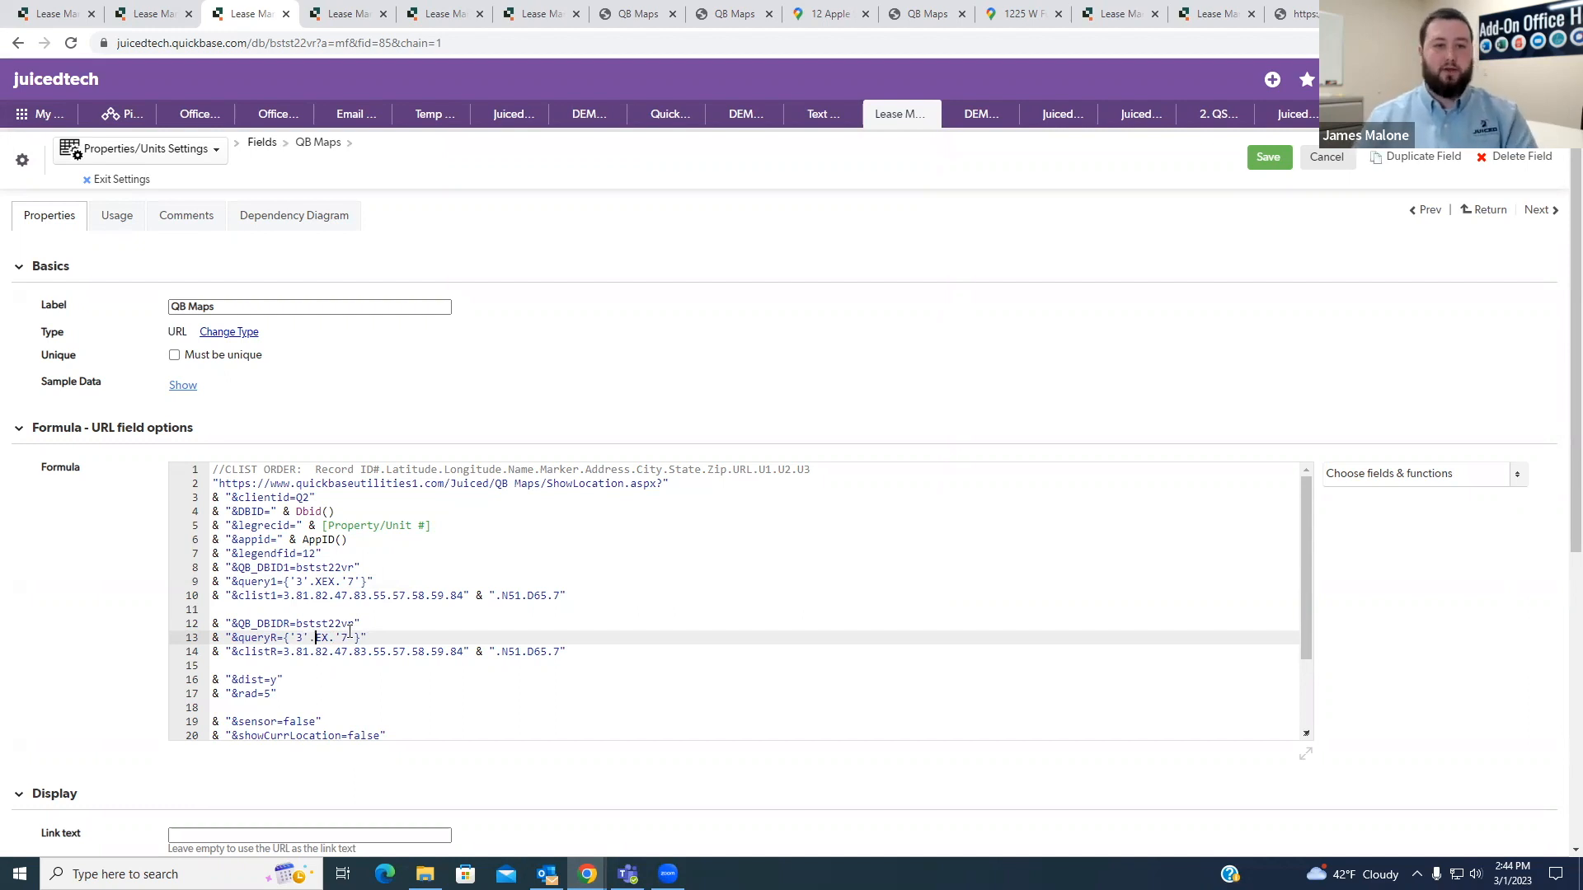
- Replace the fixed record number in queryR with "&[Property/Unit #]&" so it follows the current record
left_click_drag(367, 582, 288, 582)
left_click(404, 583)
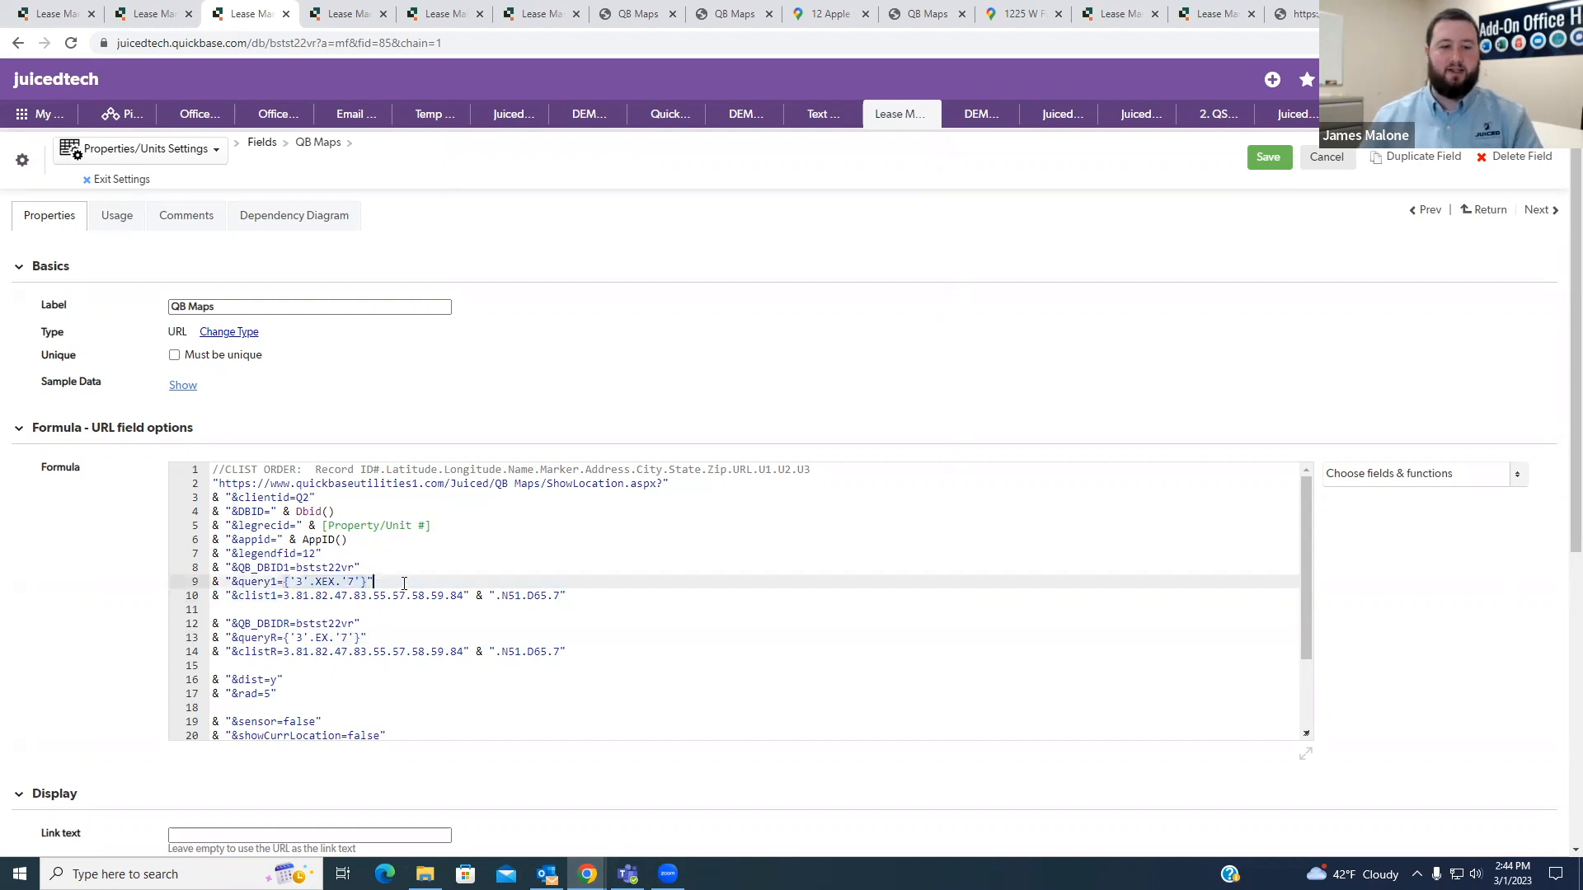
double_click(345, 637)
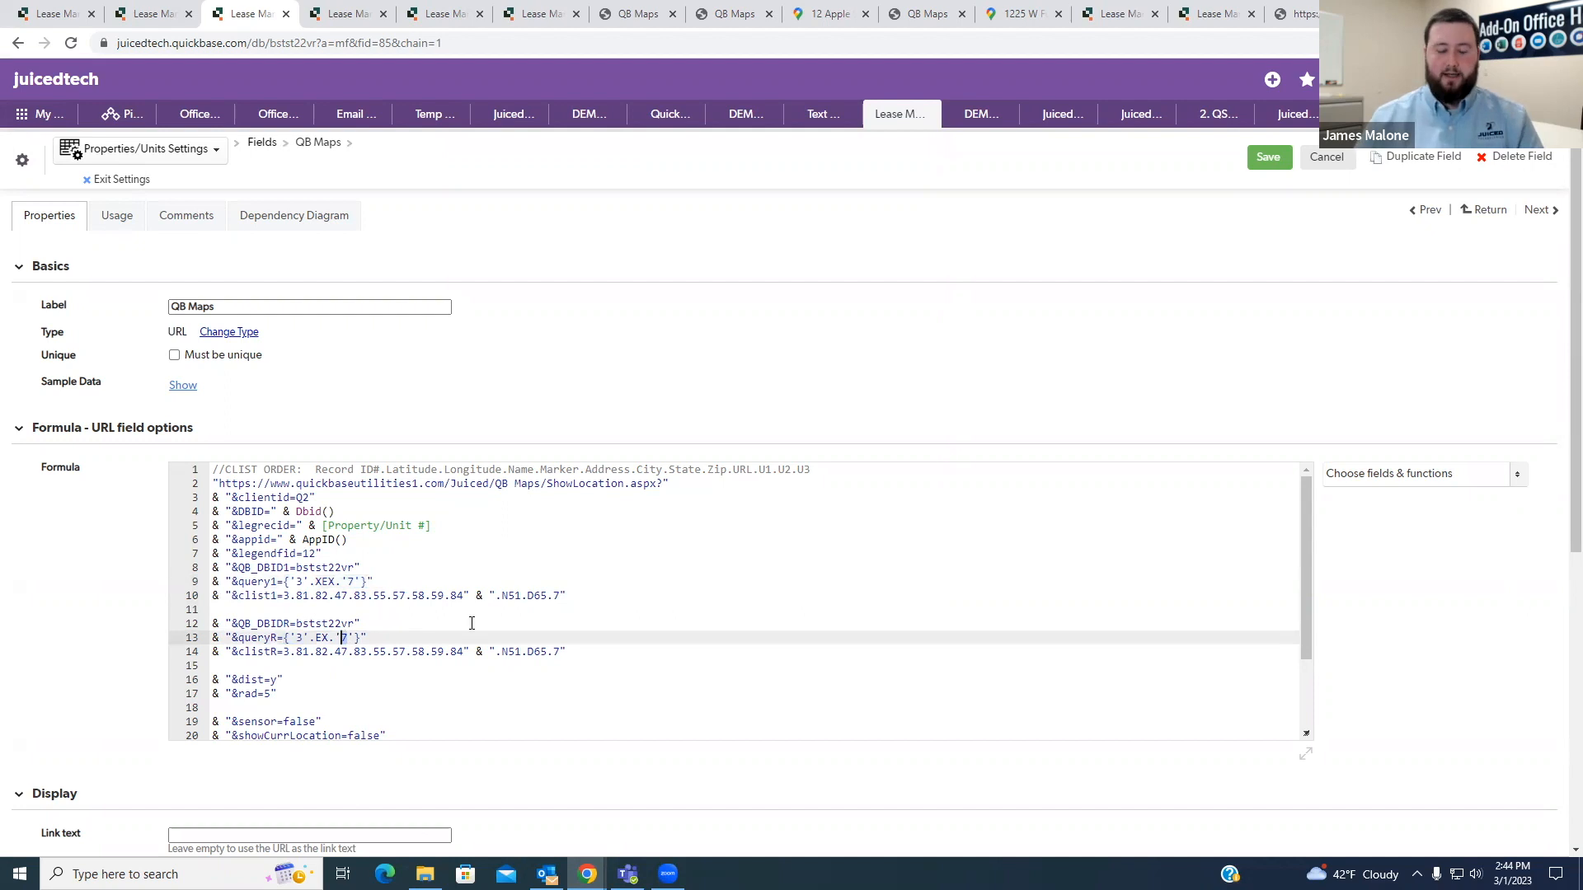
key("BackSpace")
type("\"&")
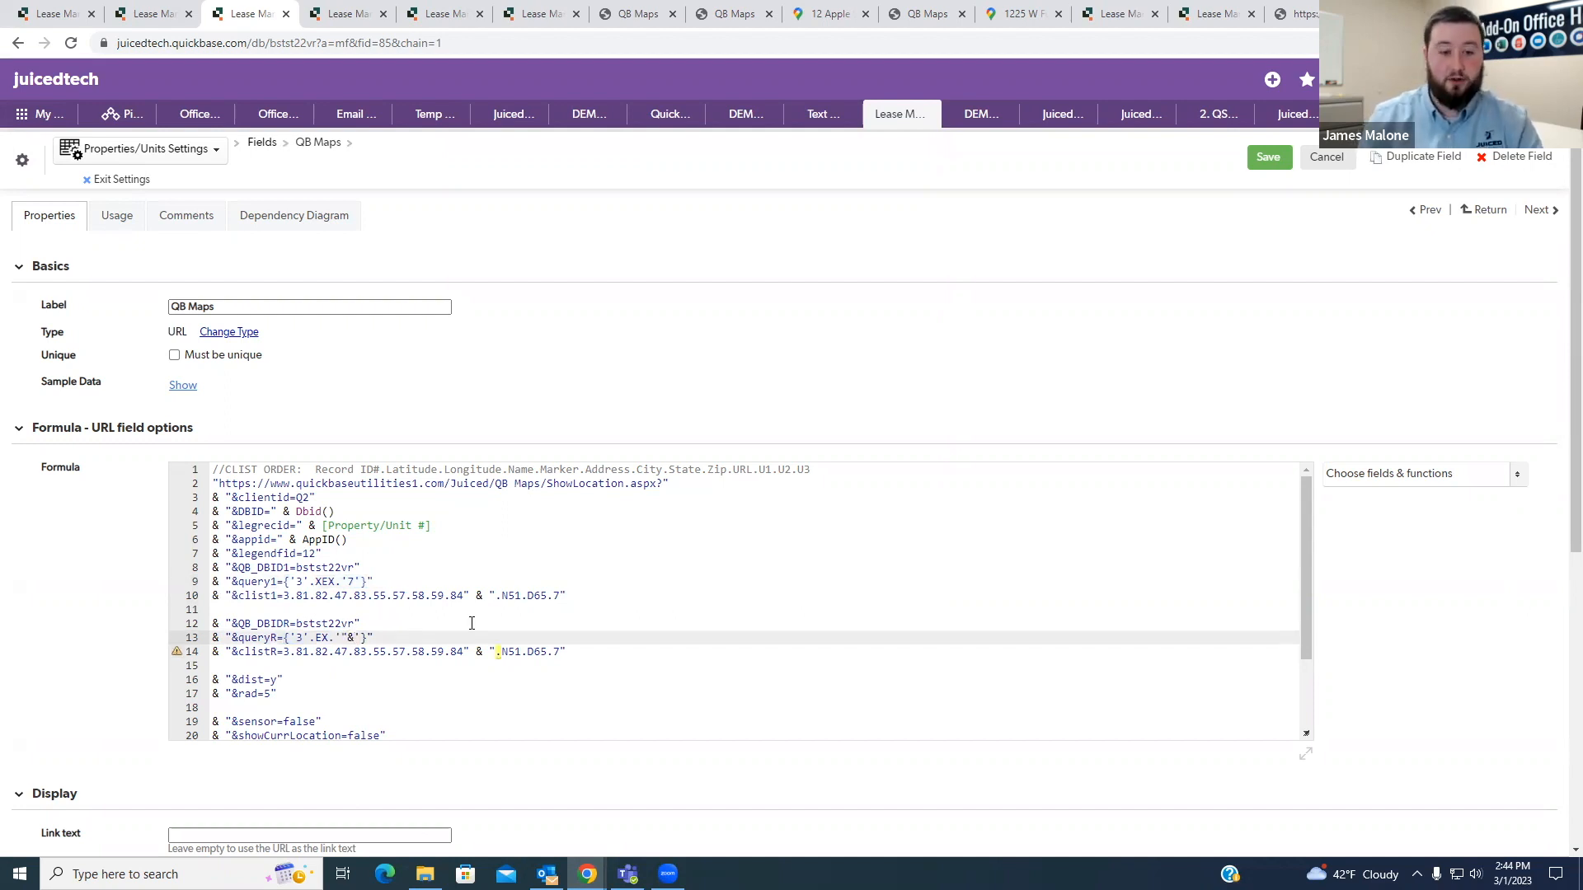
left_click_drag(470, 528, 319, 535)
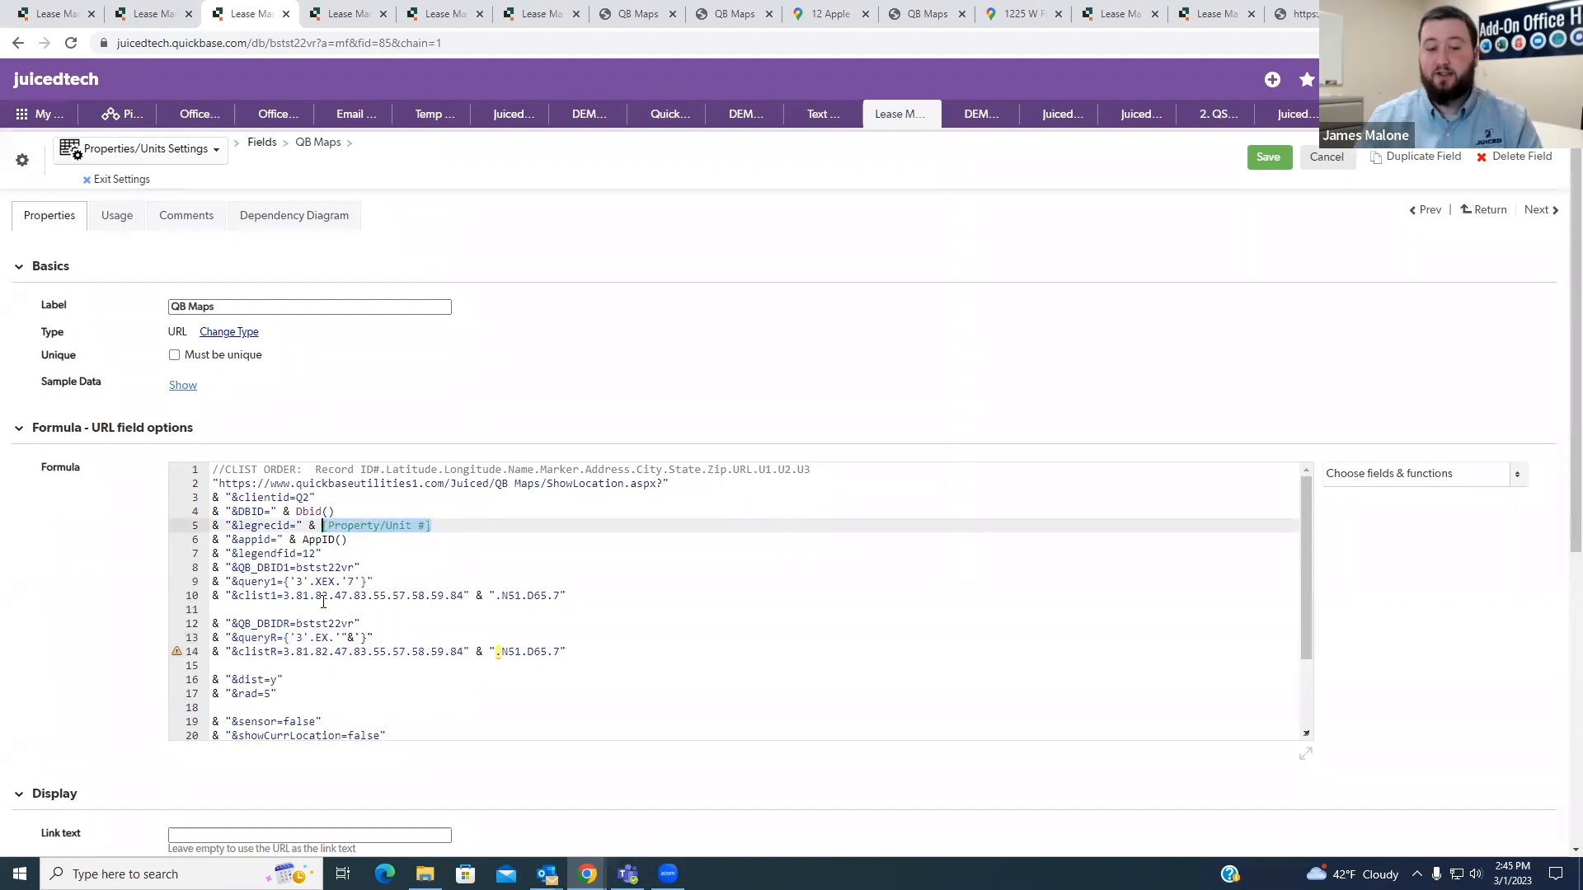
key("ctrl+c")
left_click(355, 638)
key("ctrl+v")
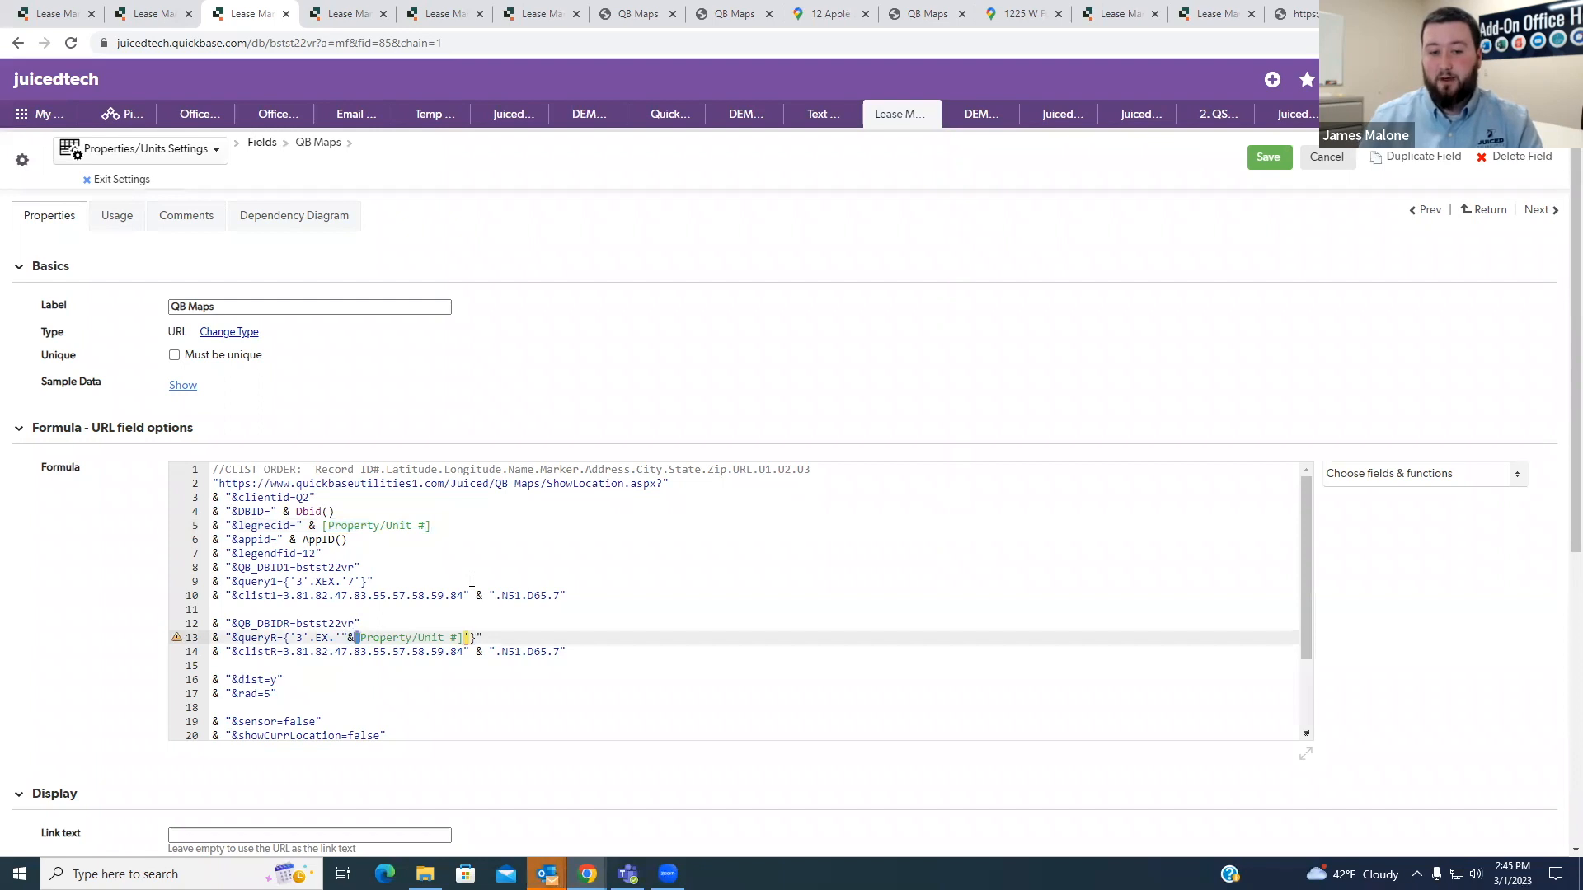
type("&\"")
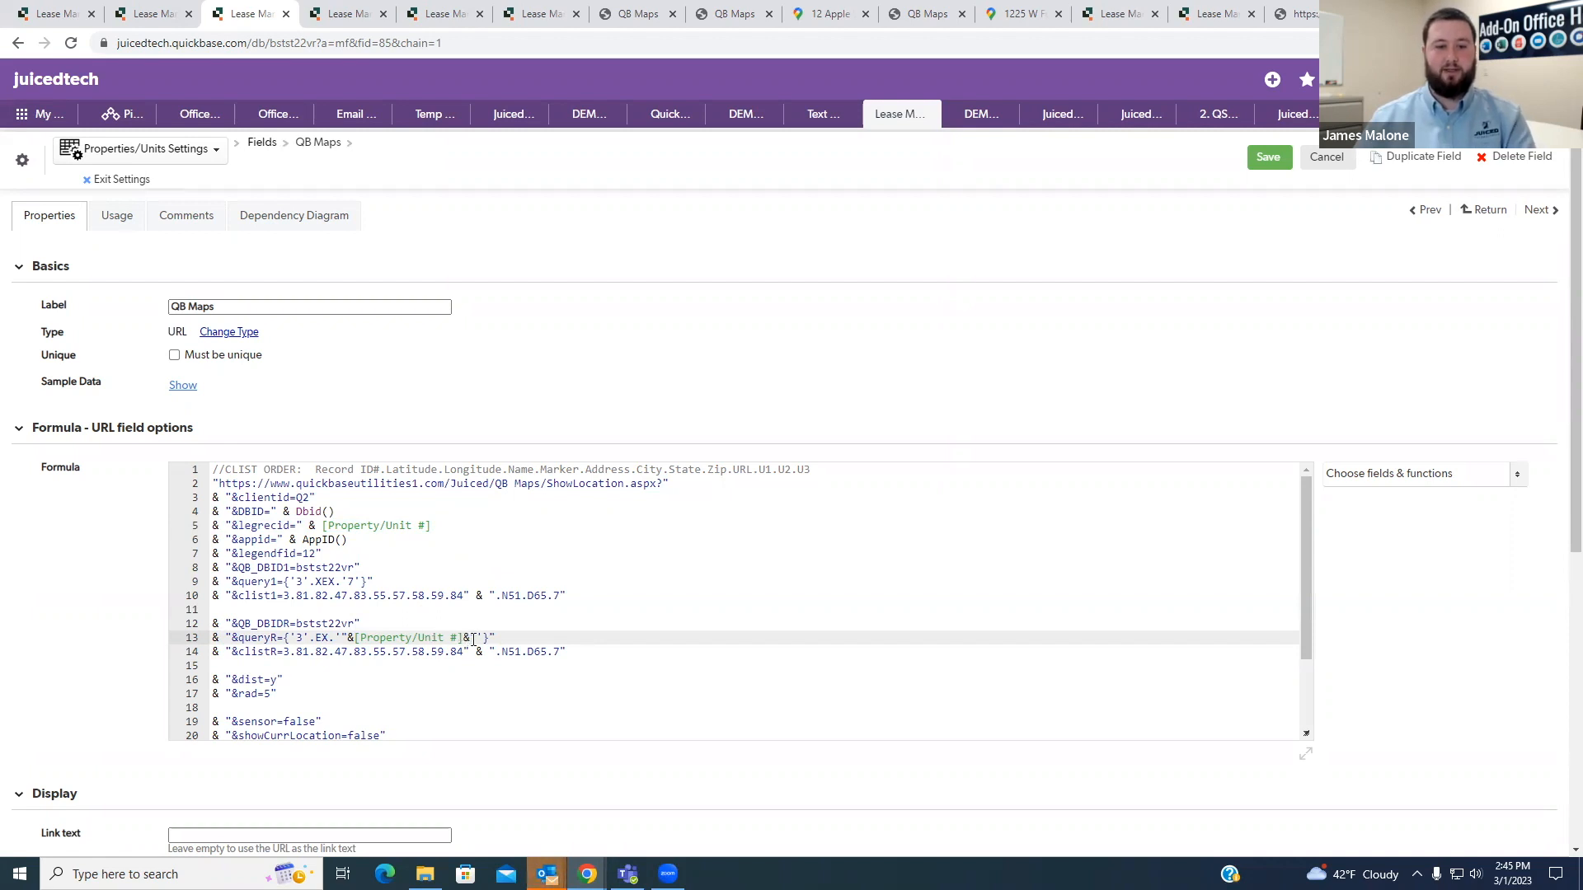
- Replace the fixed record number in query1 with the same "&[Property/Unit #]&" reference and save the QB Maps field
left_click_drag(474, 639, 341, 639)
left_click(355, 581)
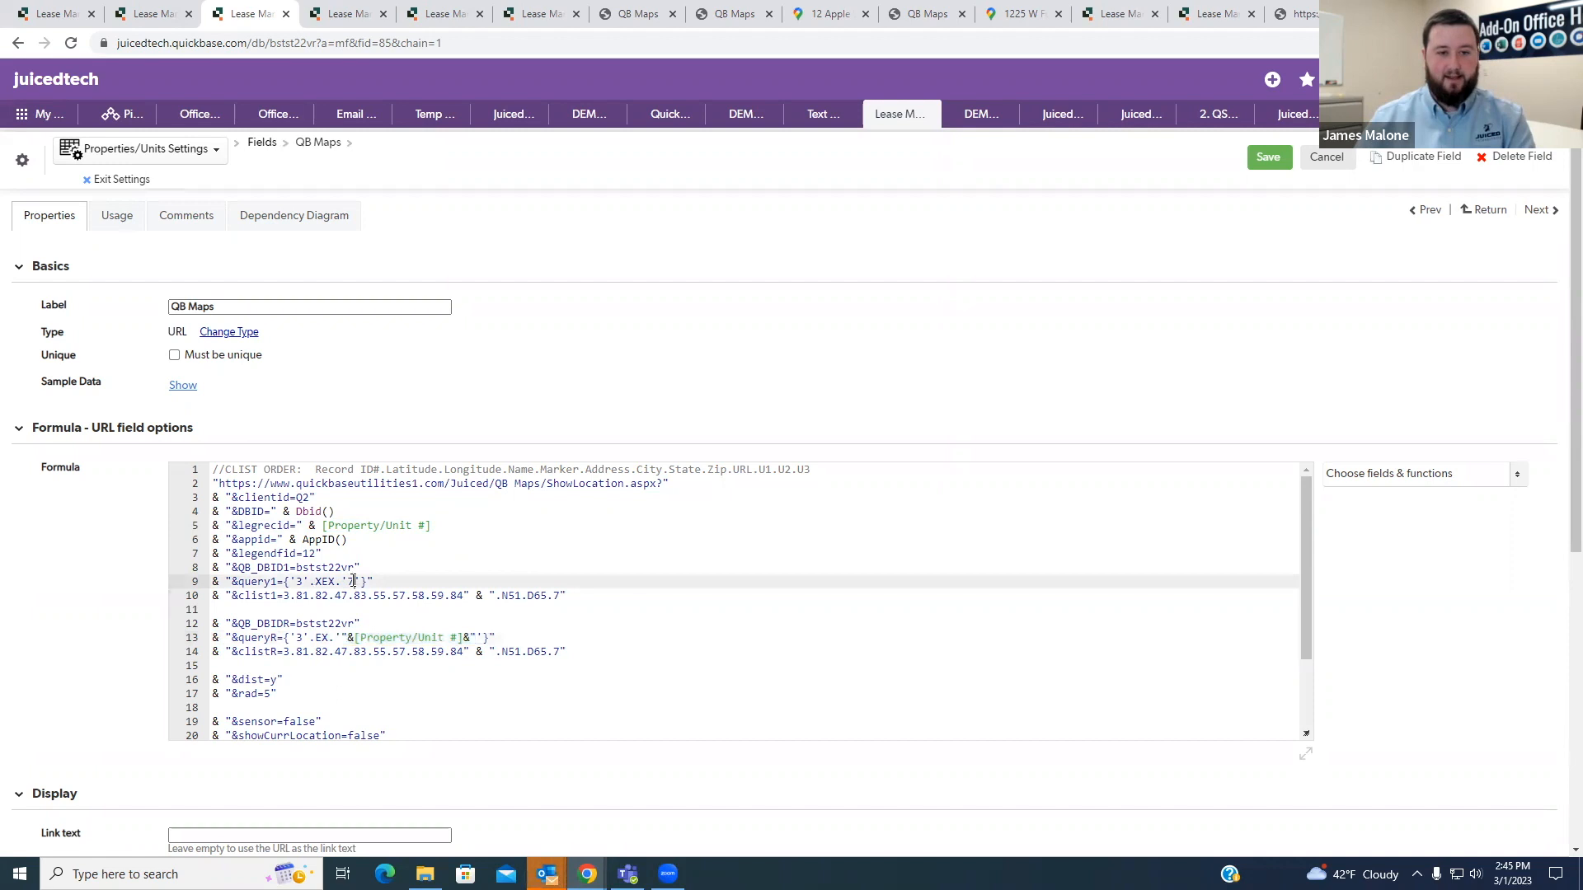
key("ctrl+v")
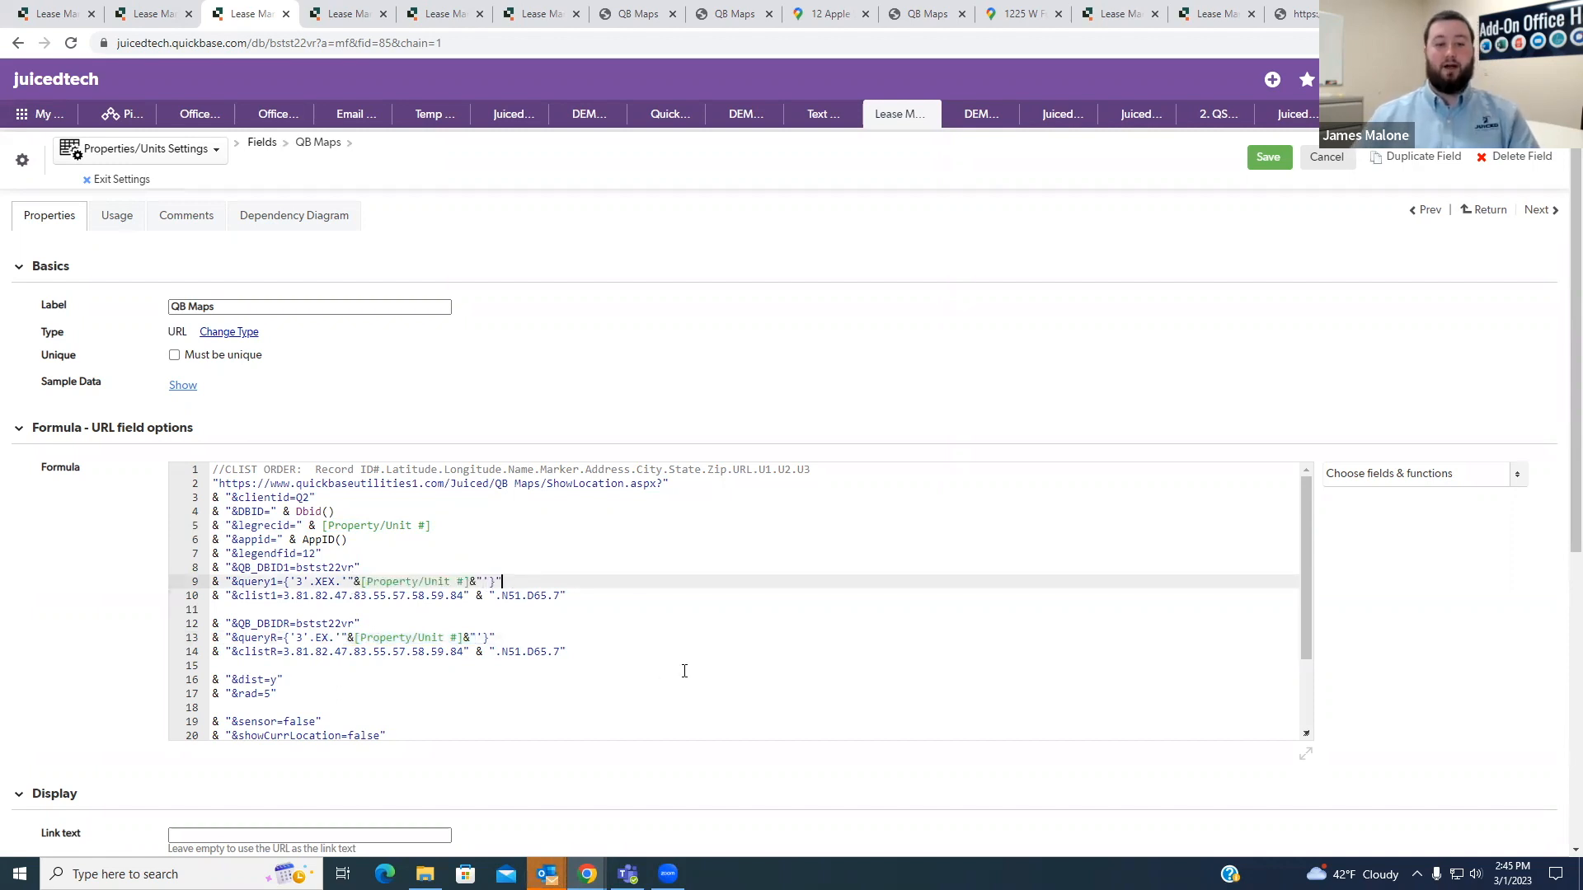
left_click(551, 623)
left_click(516, 632)
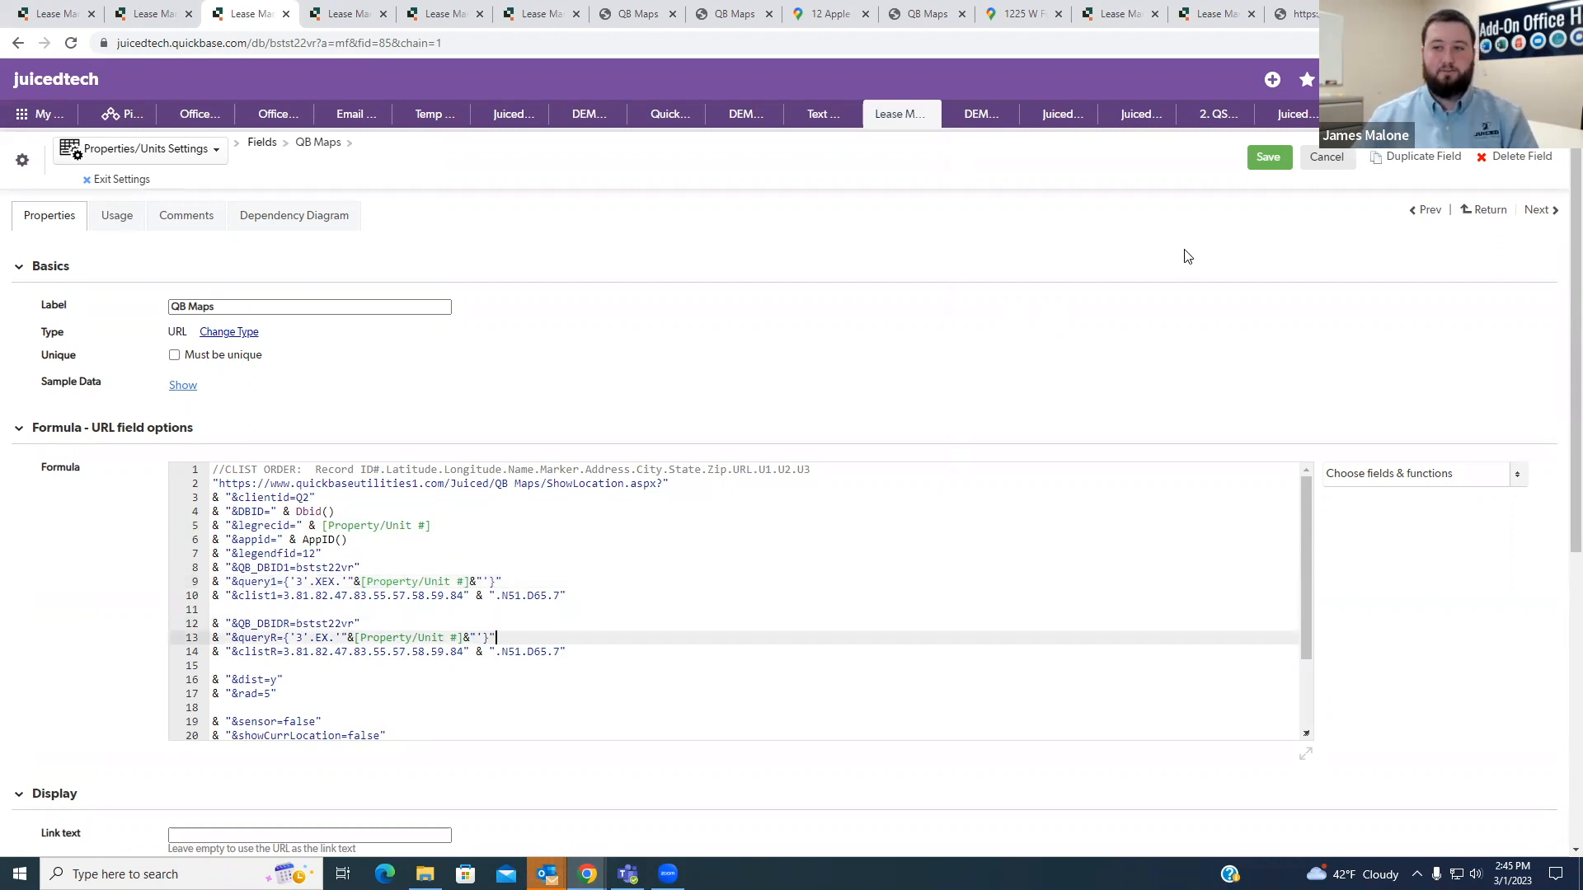
left_click(1268, 159)
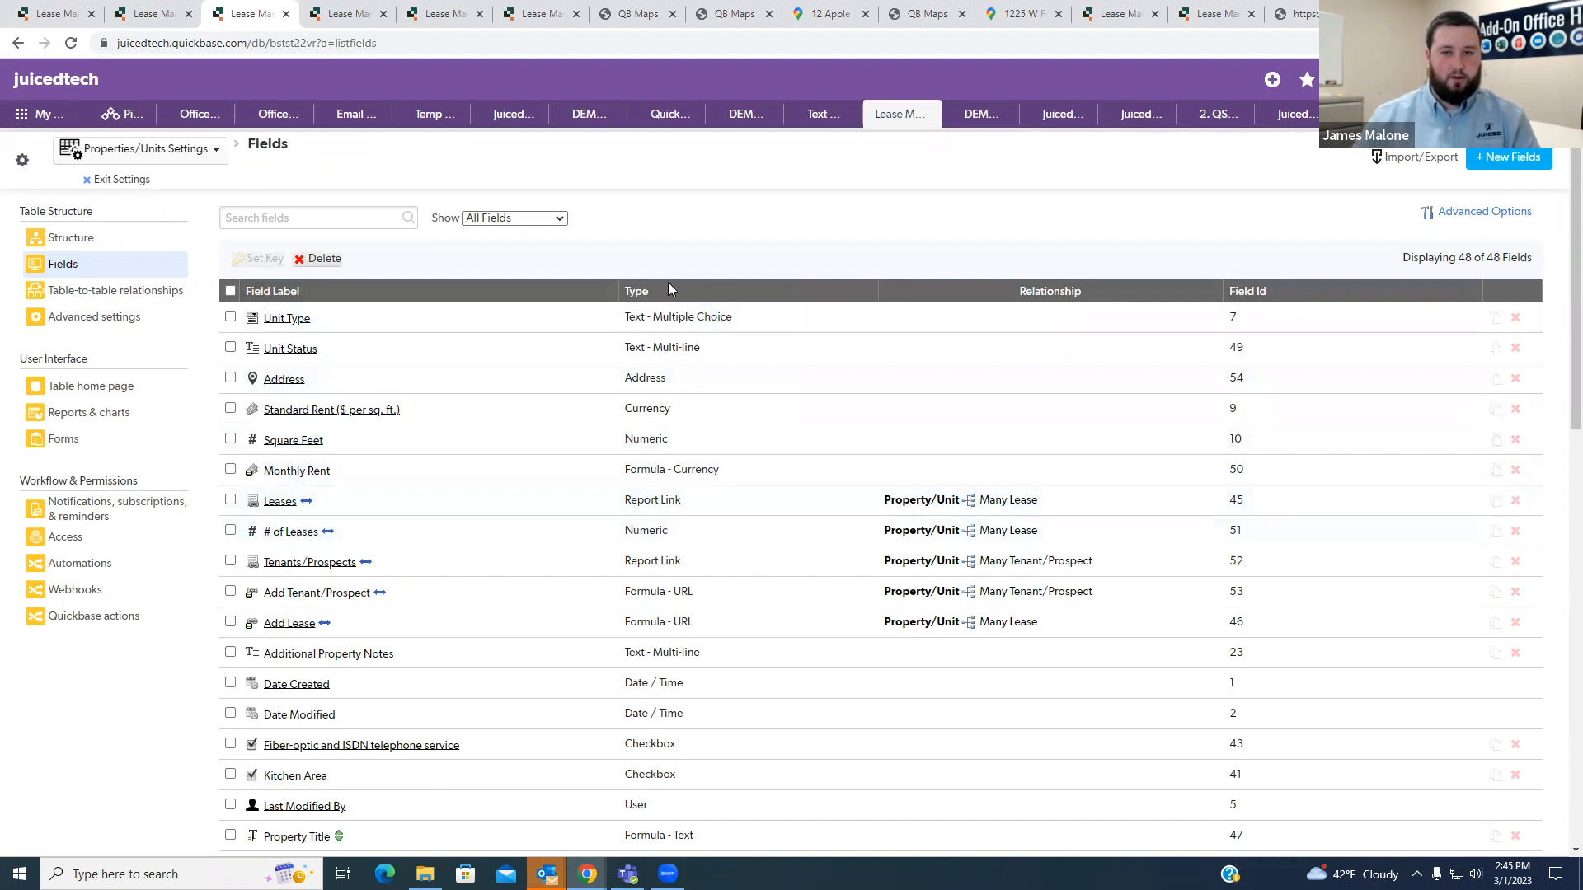
- Reopen the QB Maps formula URL field and set its link text to its label, QB Maps
scroll(622, 501, "down", 10)
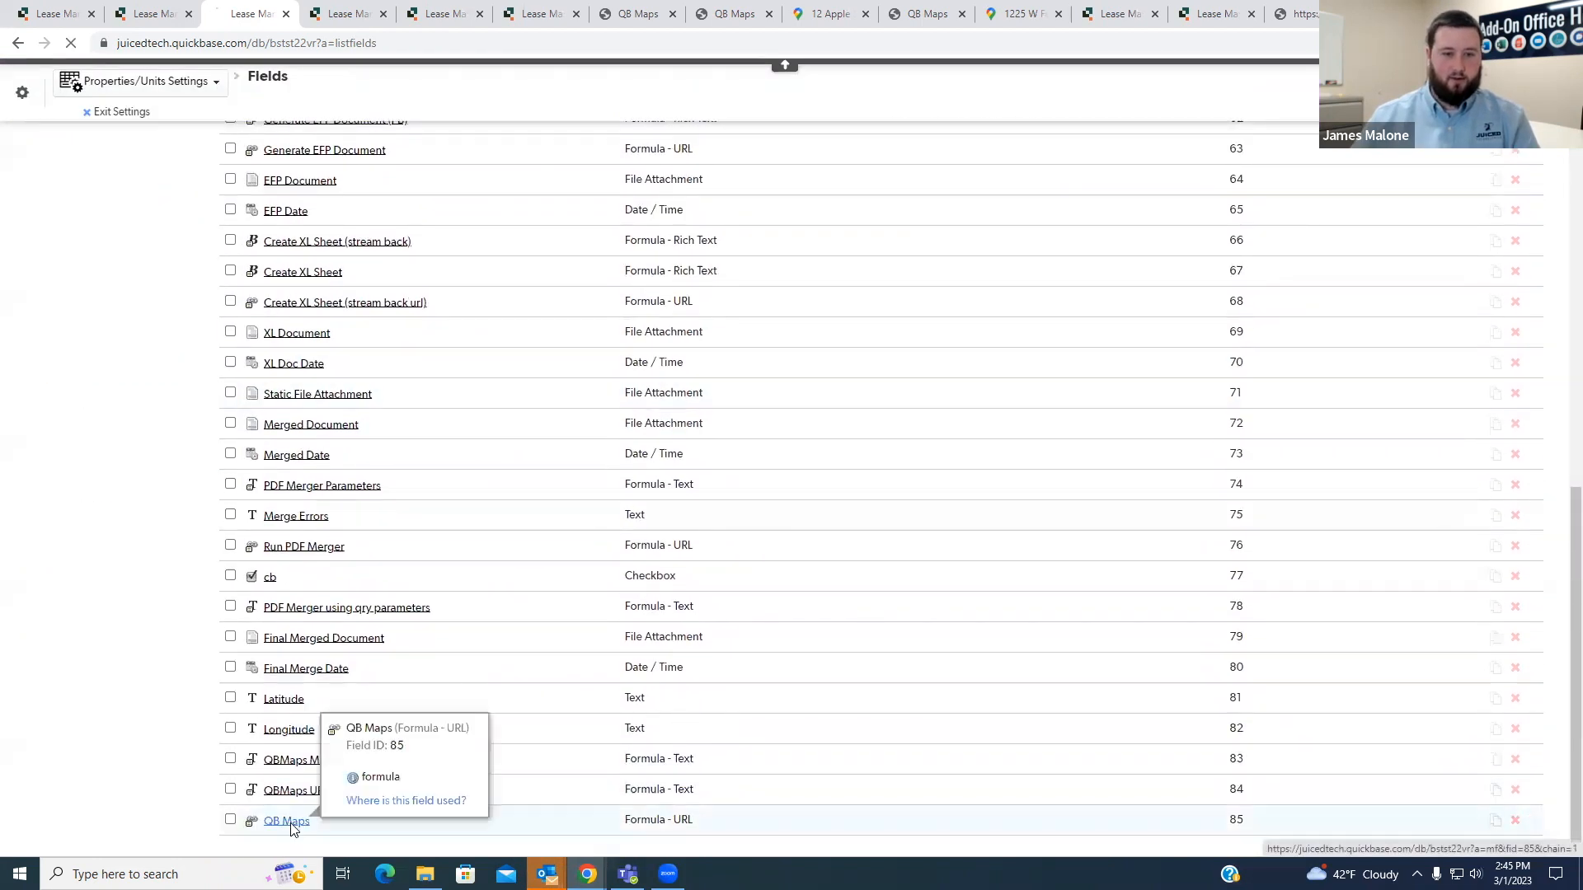
left_click(293, 821)
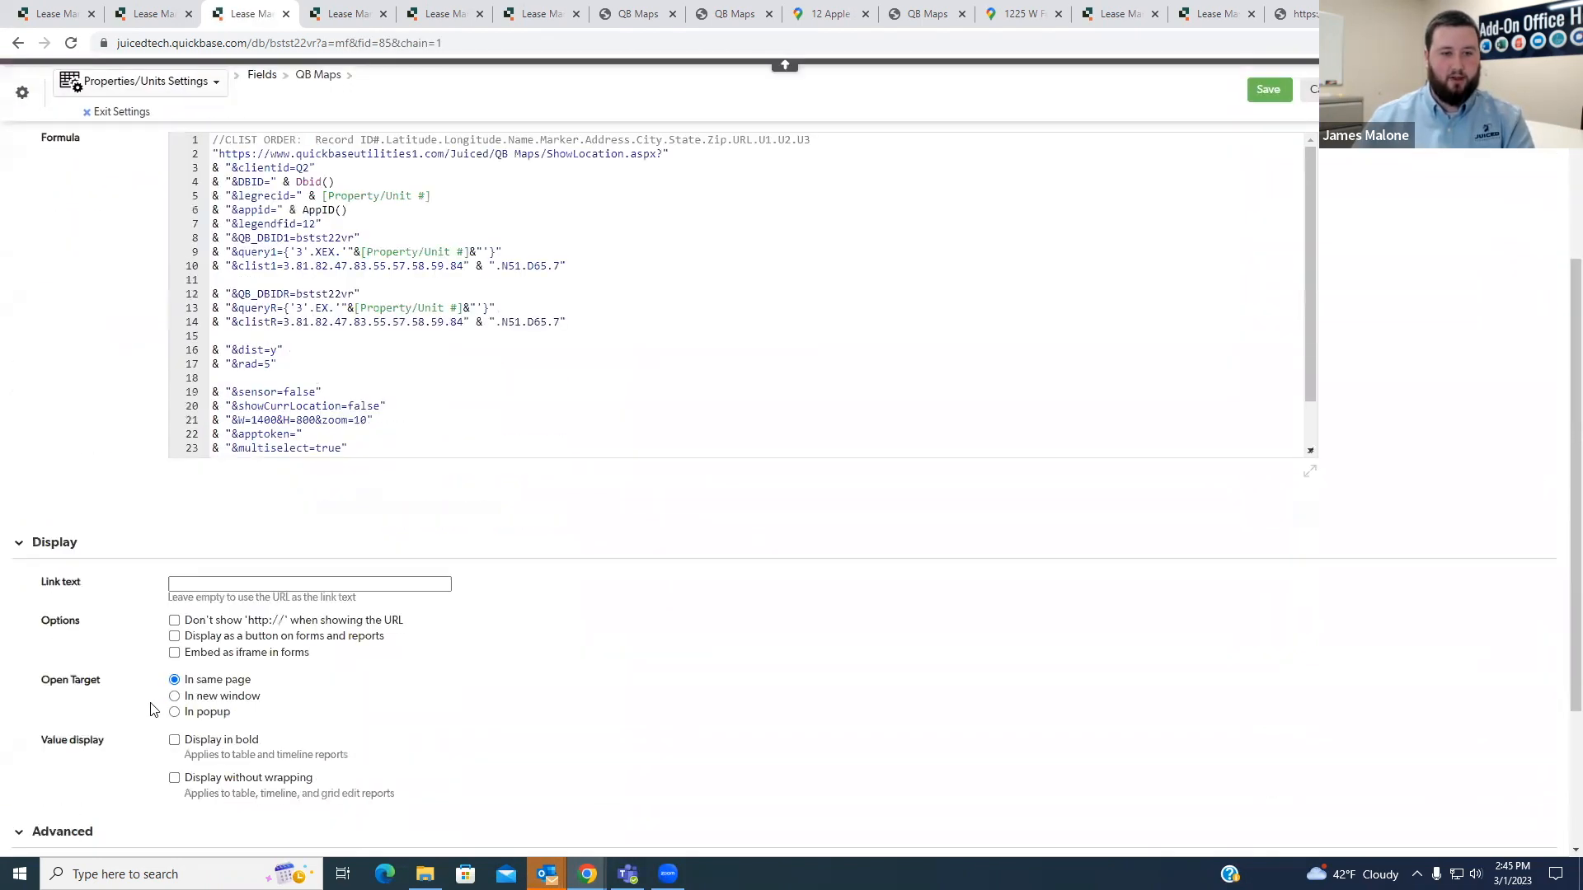
left_click_drag(233, 308, 170, 308)
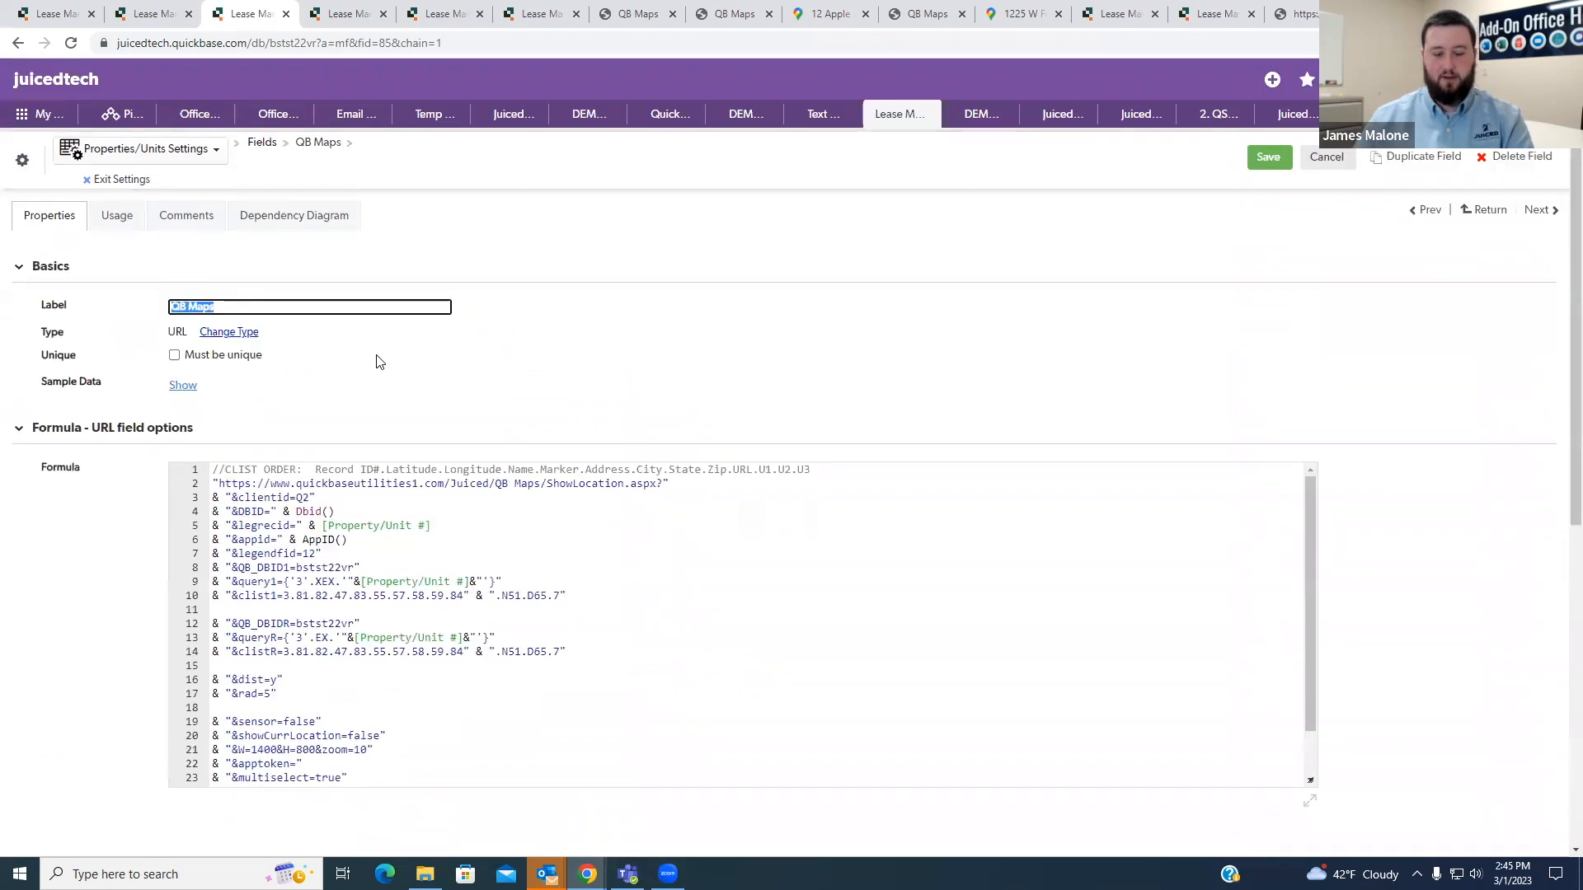
scroll(210, 499, "down", 10)
left_click(210, 498)
key("ctrl+v")
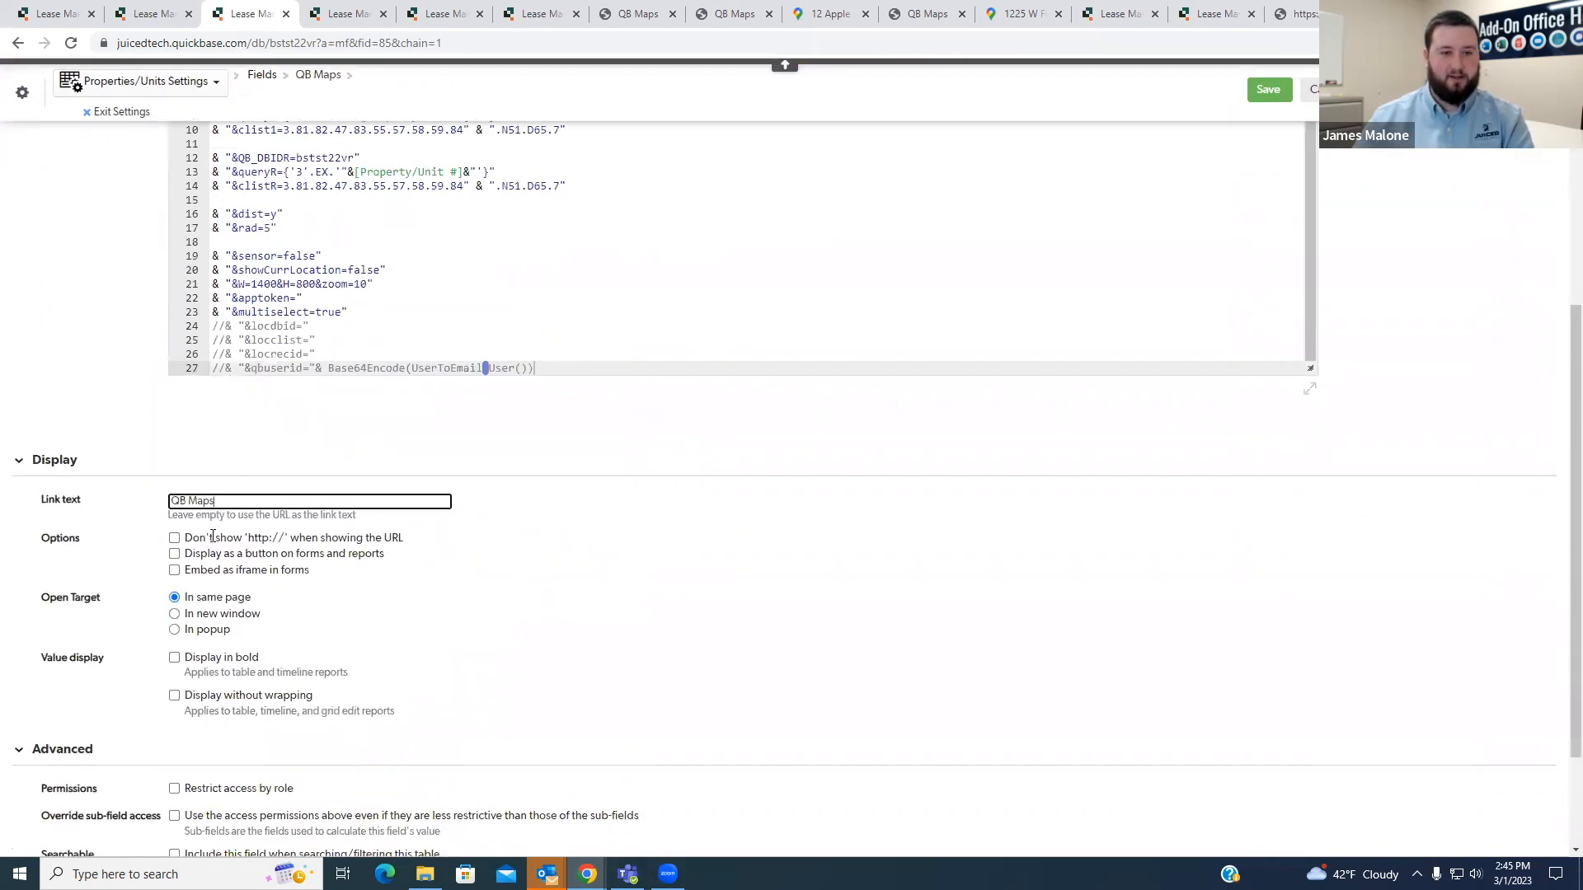
- Display the QB Maps field as a button on forms and reports, make it open in a new window, and save
left_click(175, 555)
left_click(174, 658)
left_click(1286, 90)
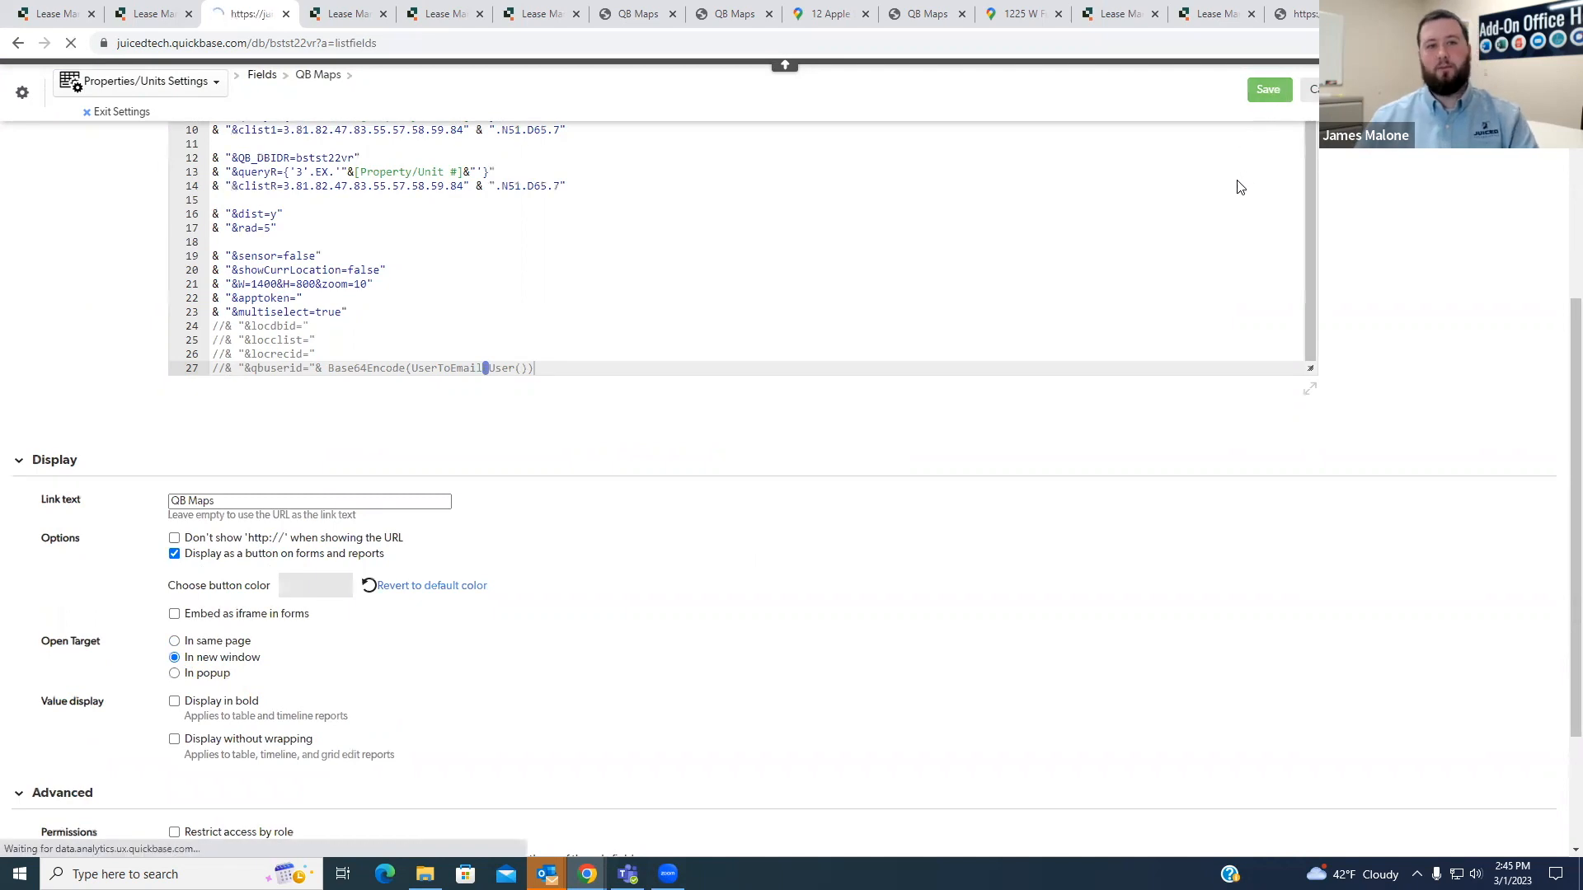
- Look for the QB Maps button on the Property/Unit #7 record and in the Properties/Units List All report
left_click(170, 10)
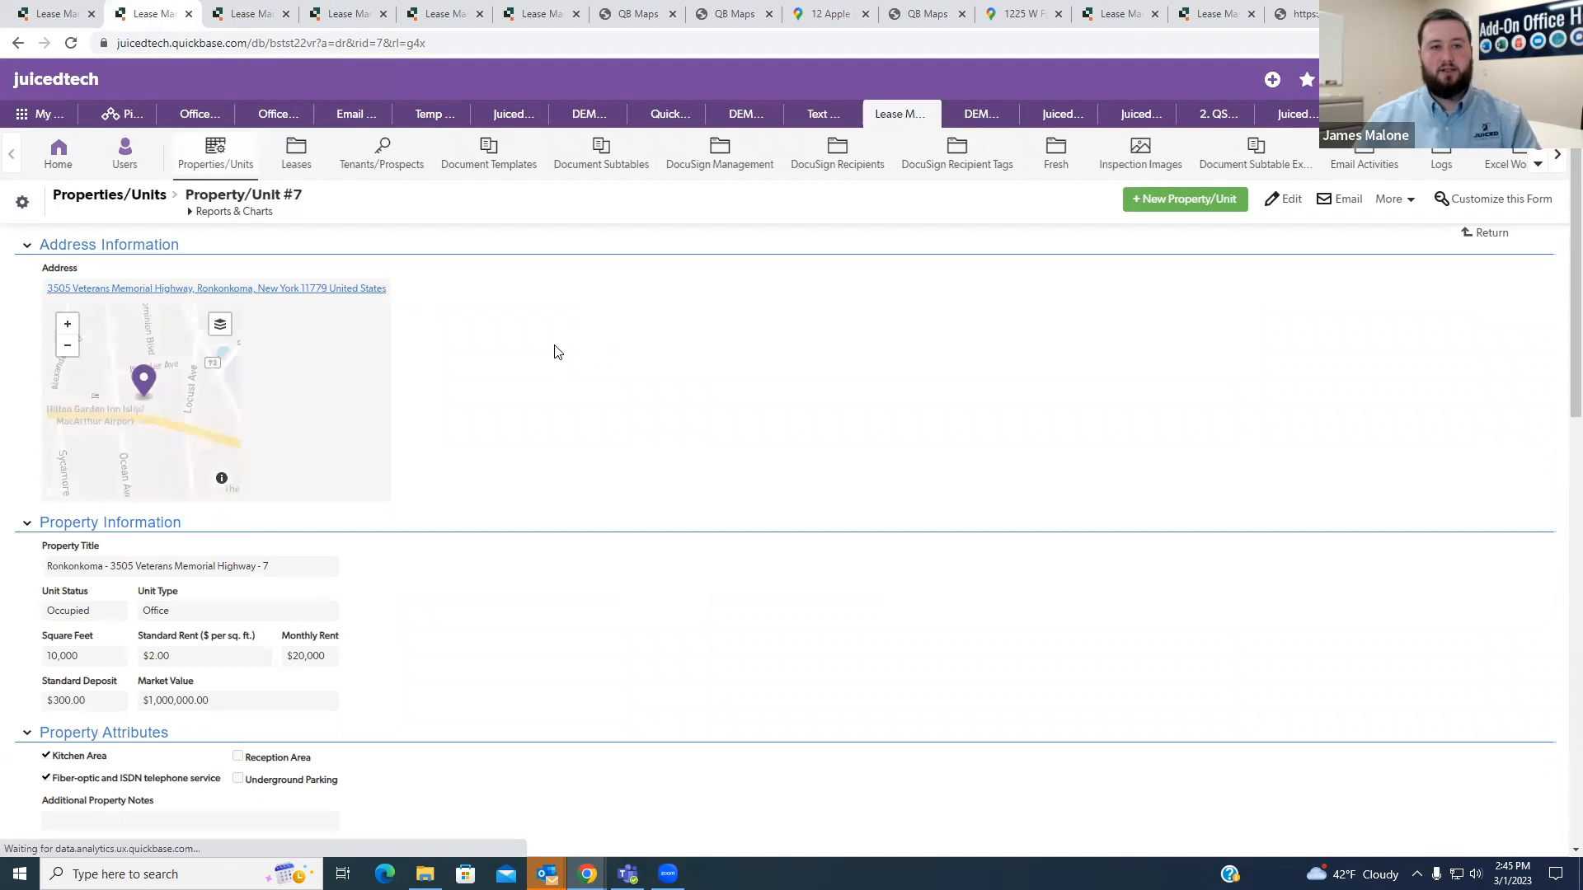
scroll(537, 367, "down", 20)
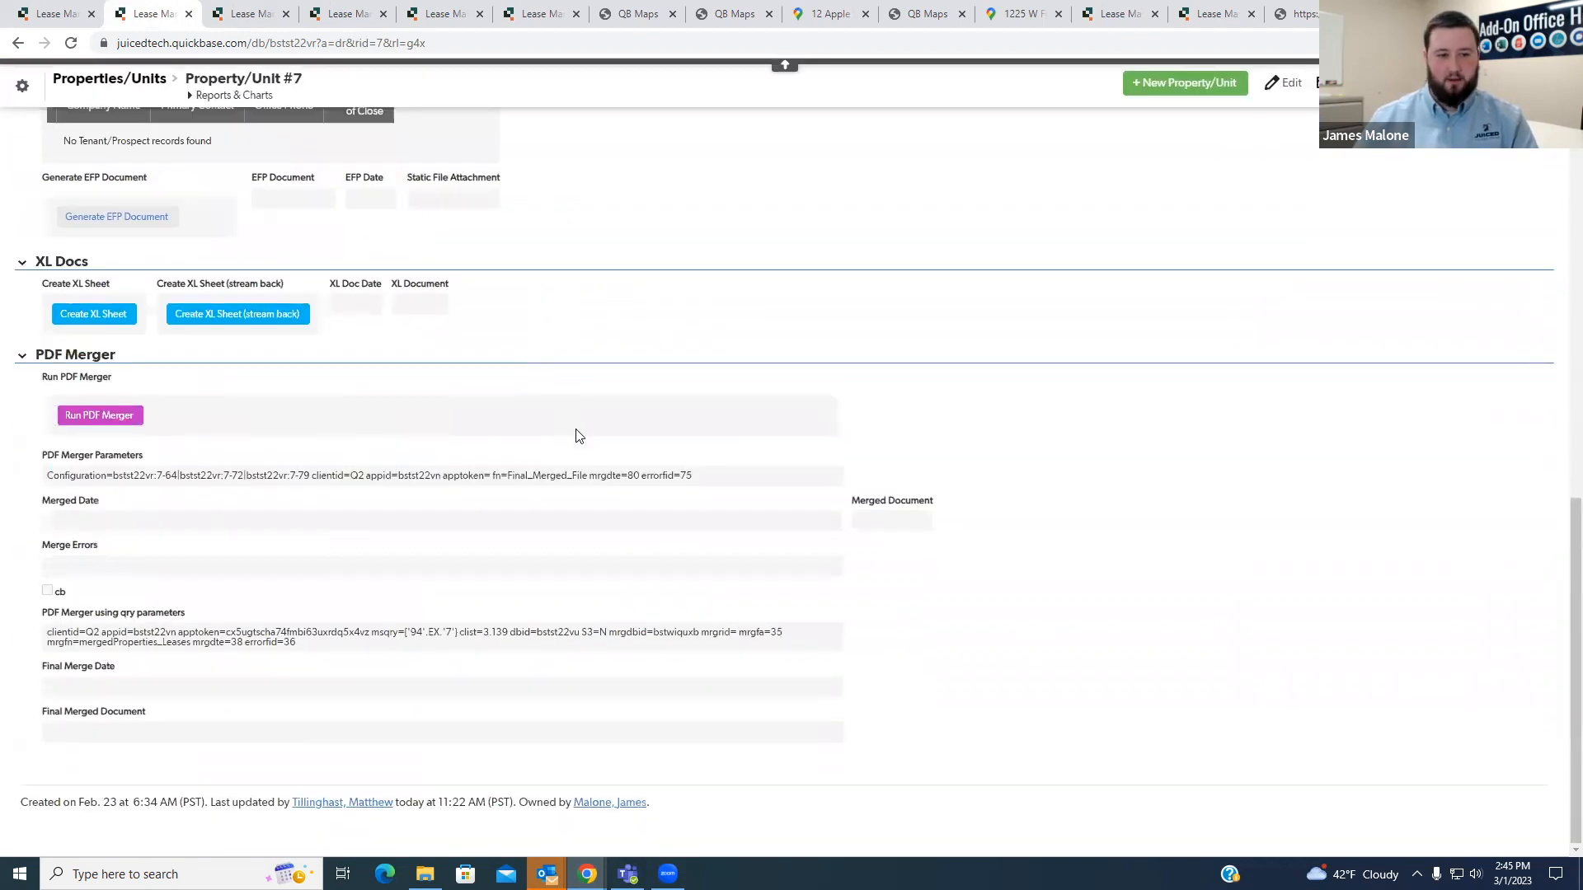
scroll(283, 608, "up", 20)
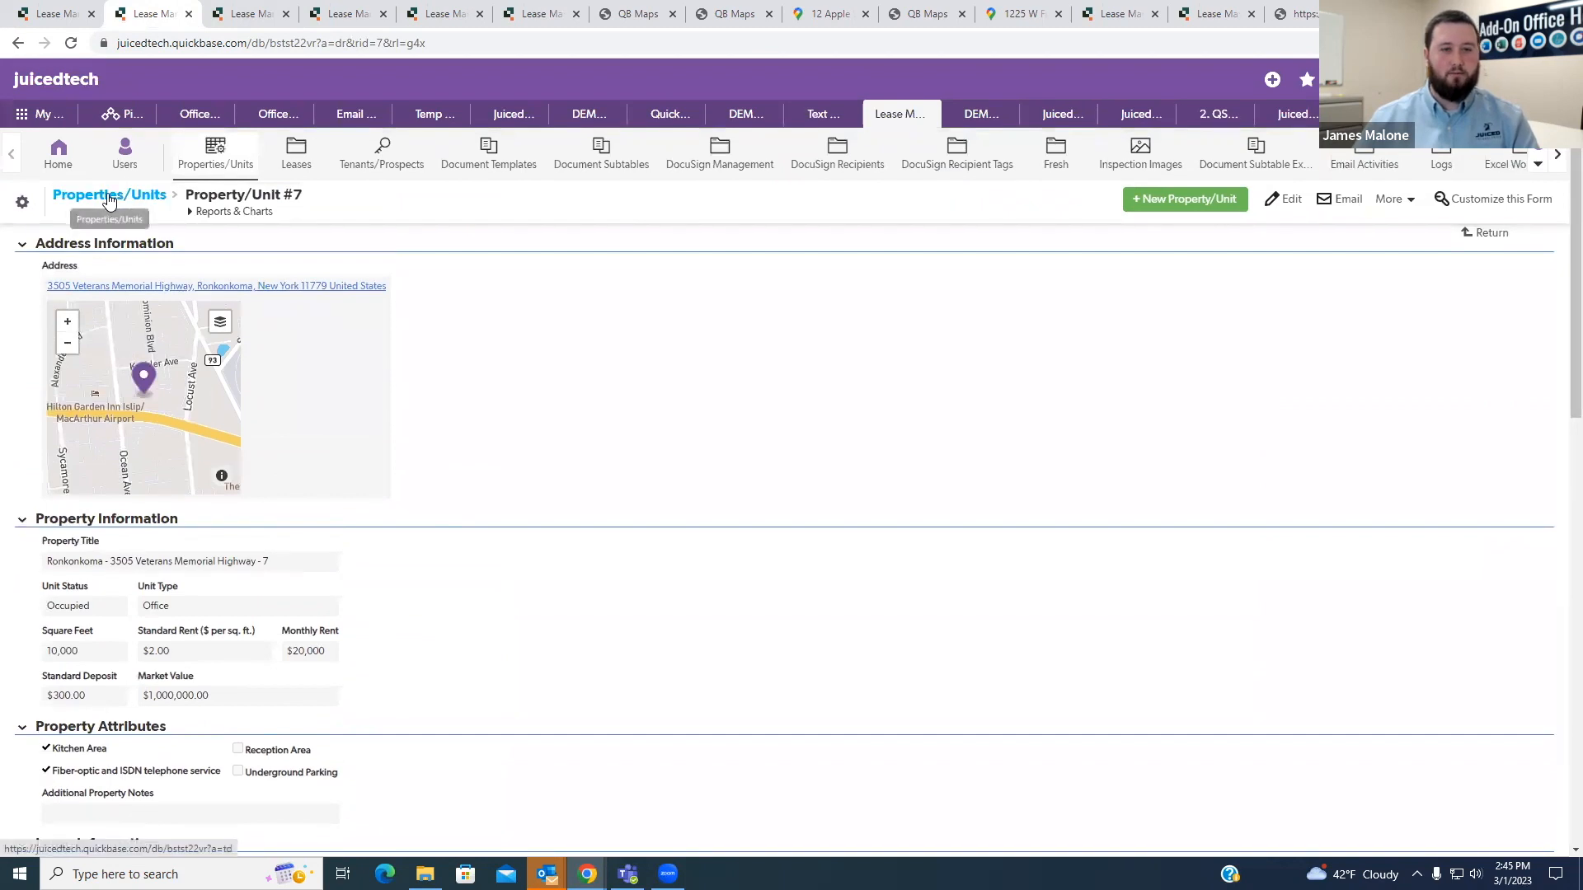
right_click(117, 196)
left_click(36, 14)
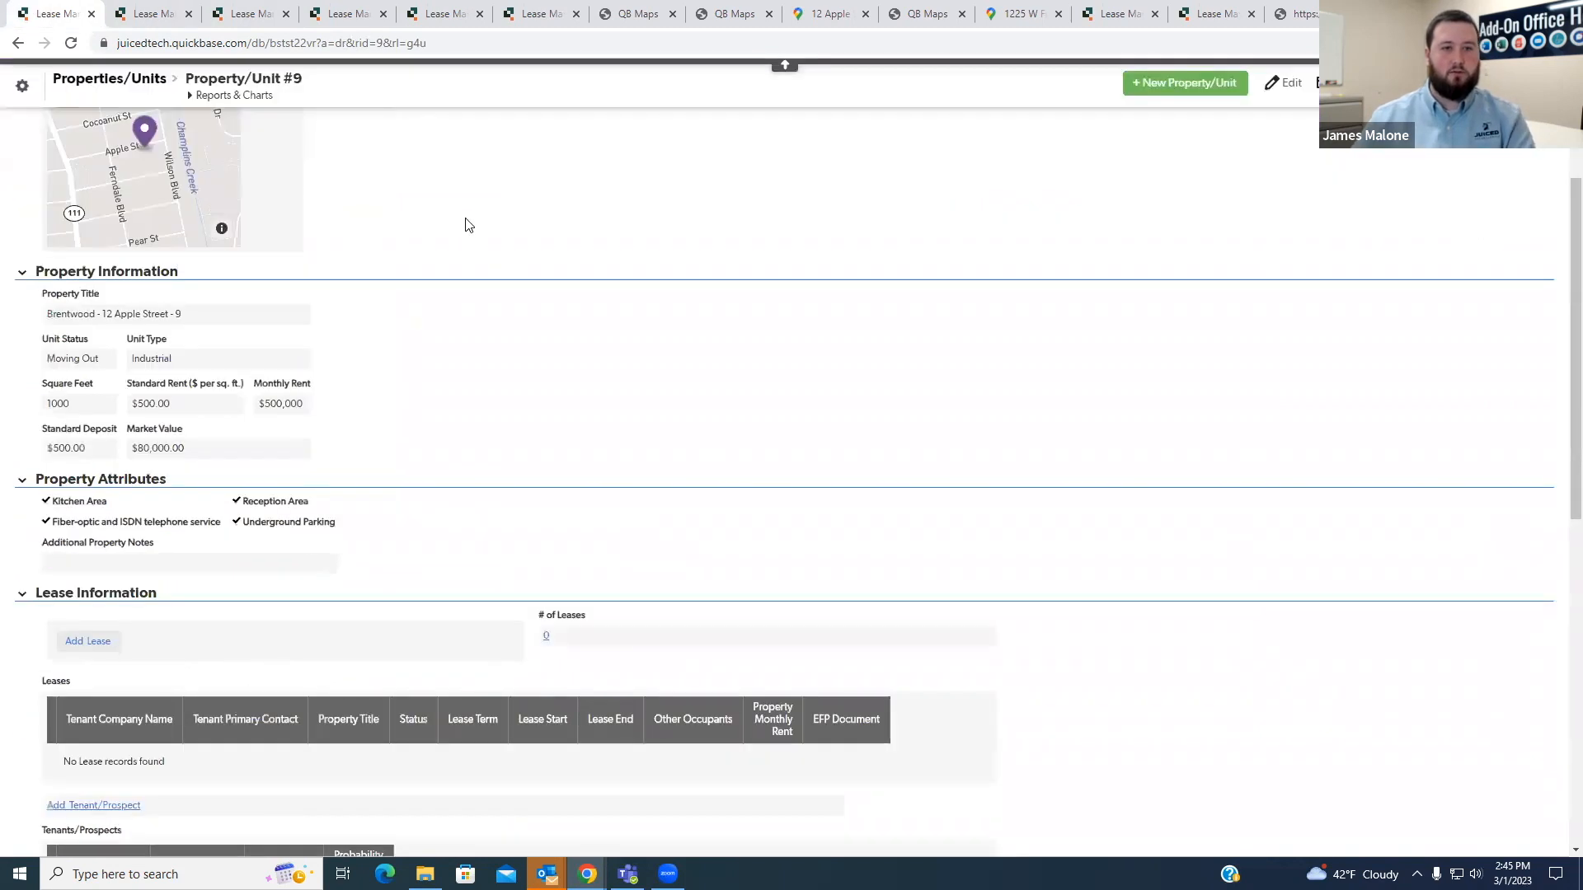
left_click(115, 78)
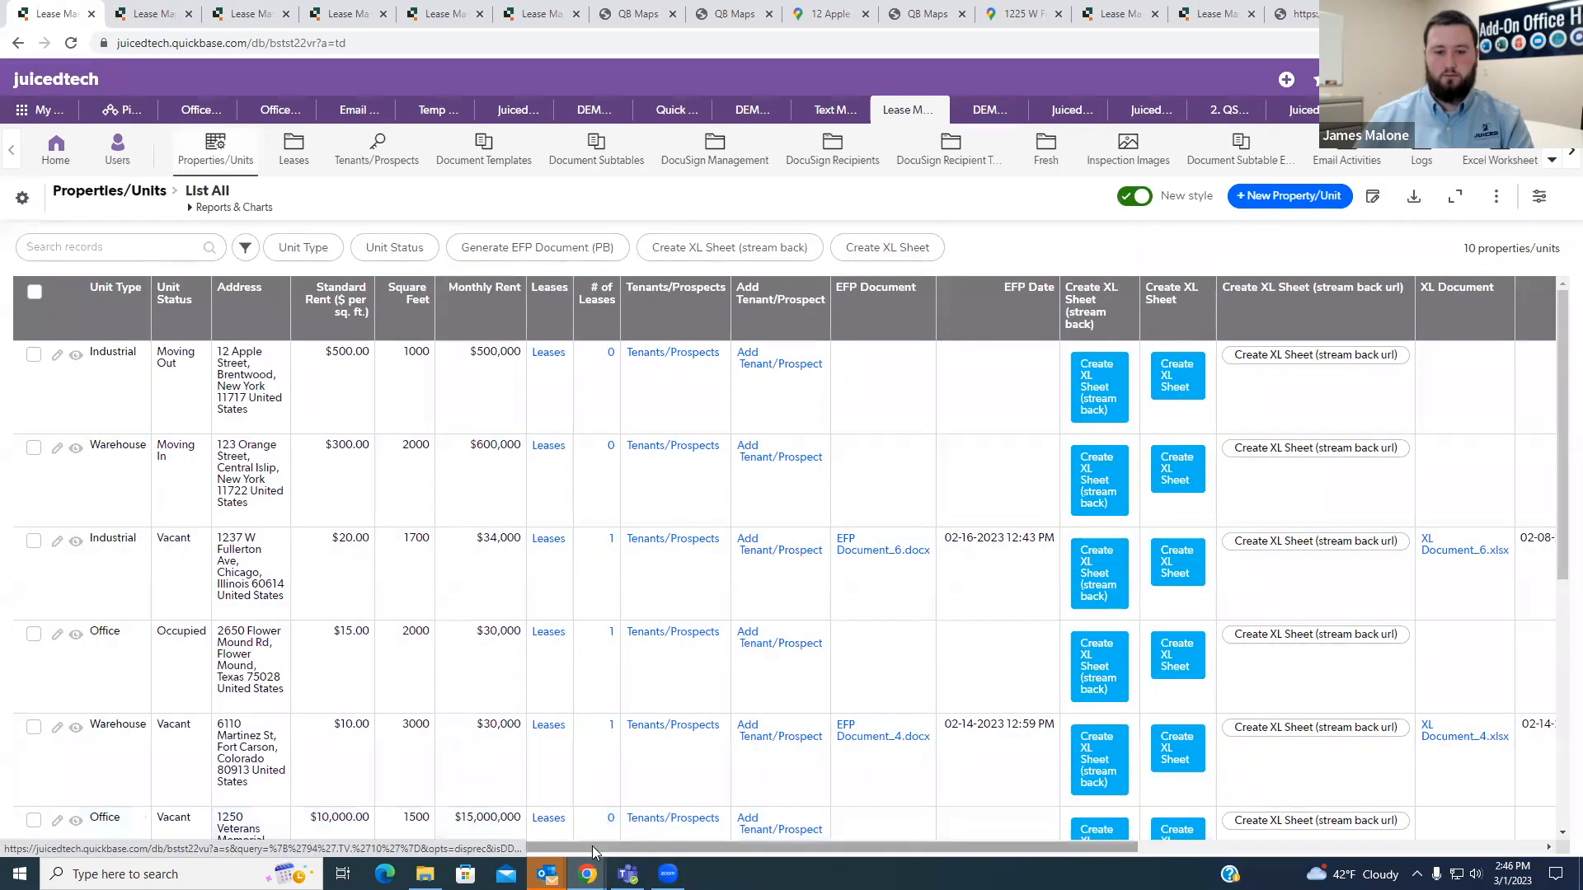
mouse_move(700, 848)
left_mouse_down()
mouse_move(1111, 849)
mouse_move(702, 850)
left_mouse_up()
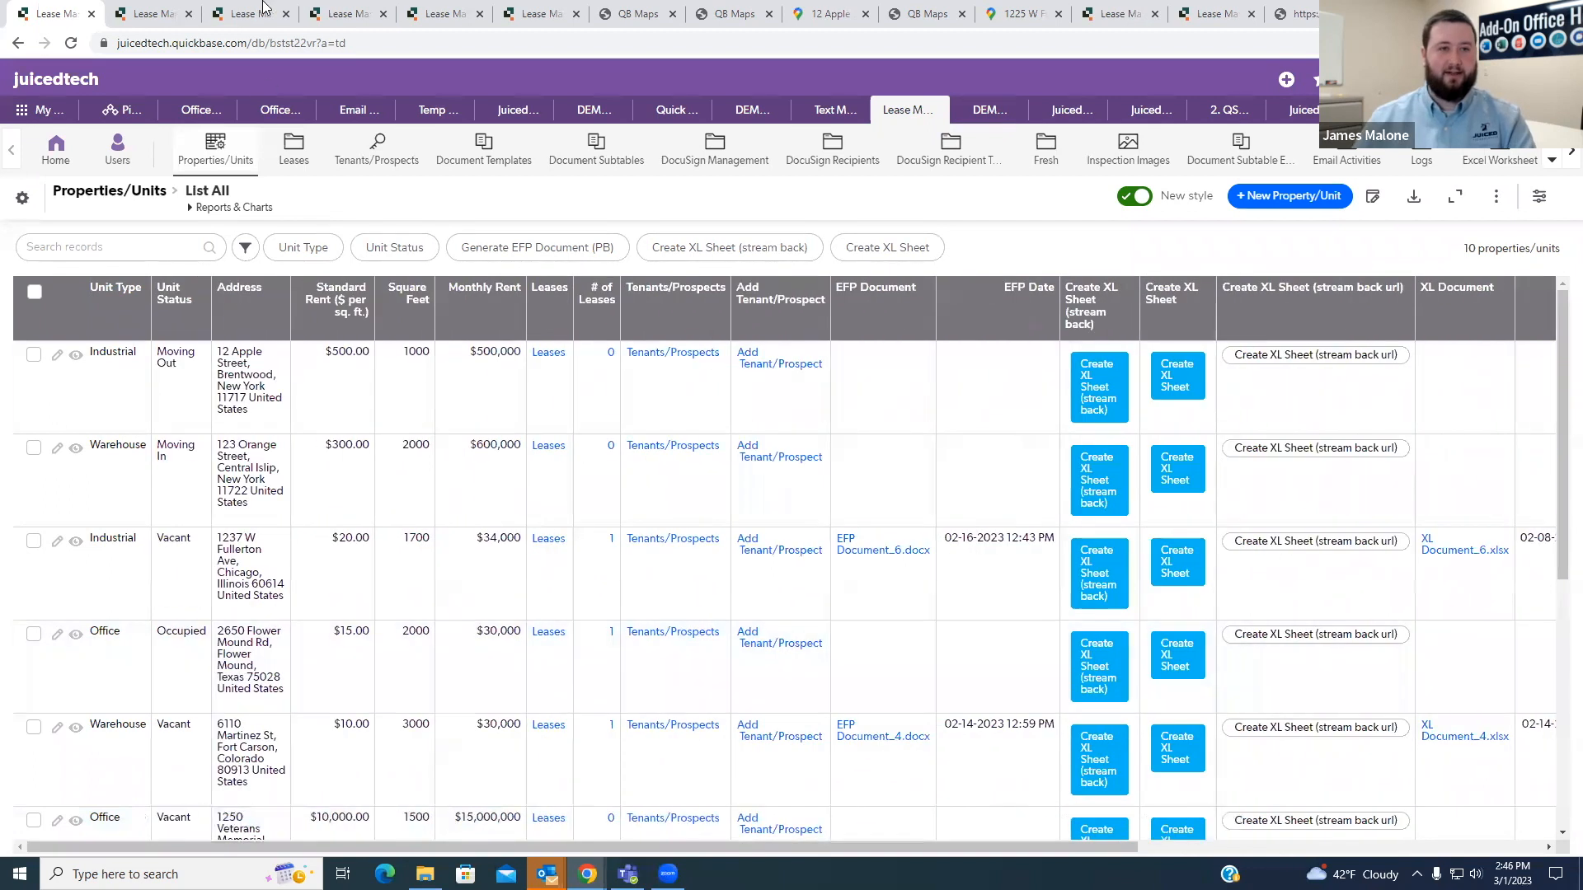
- Add the QB Maps field directly after the Address field on the Property/Unit #7 form
left_click(157, 11)
scroll(443, 570, "down", 1)
scroll(443, 570, "up", 1)
right_click(283, 460)
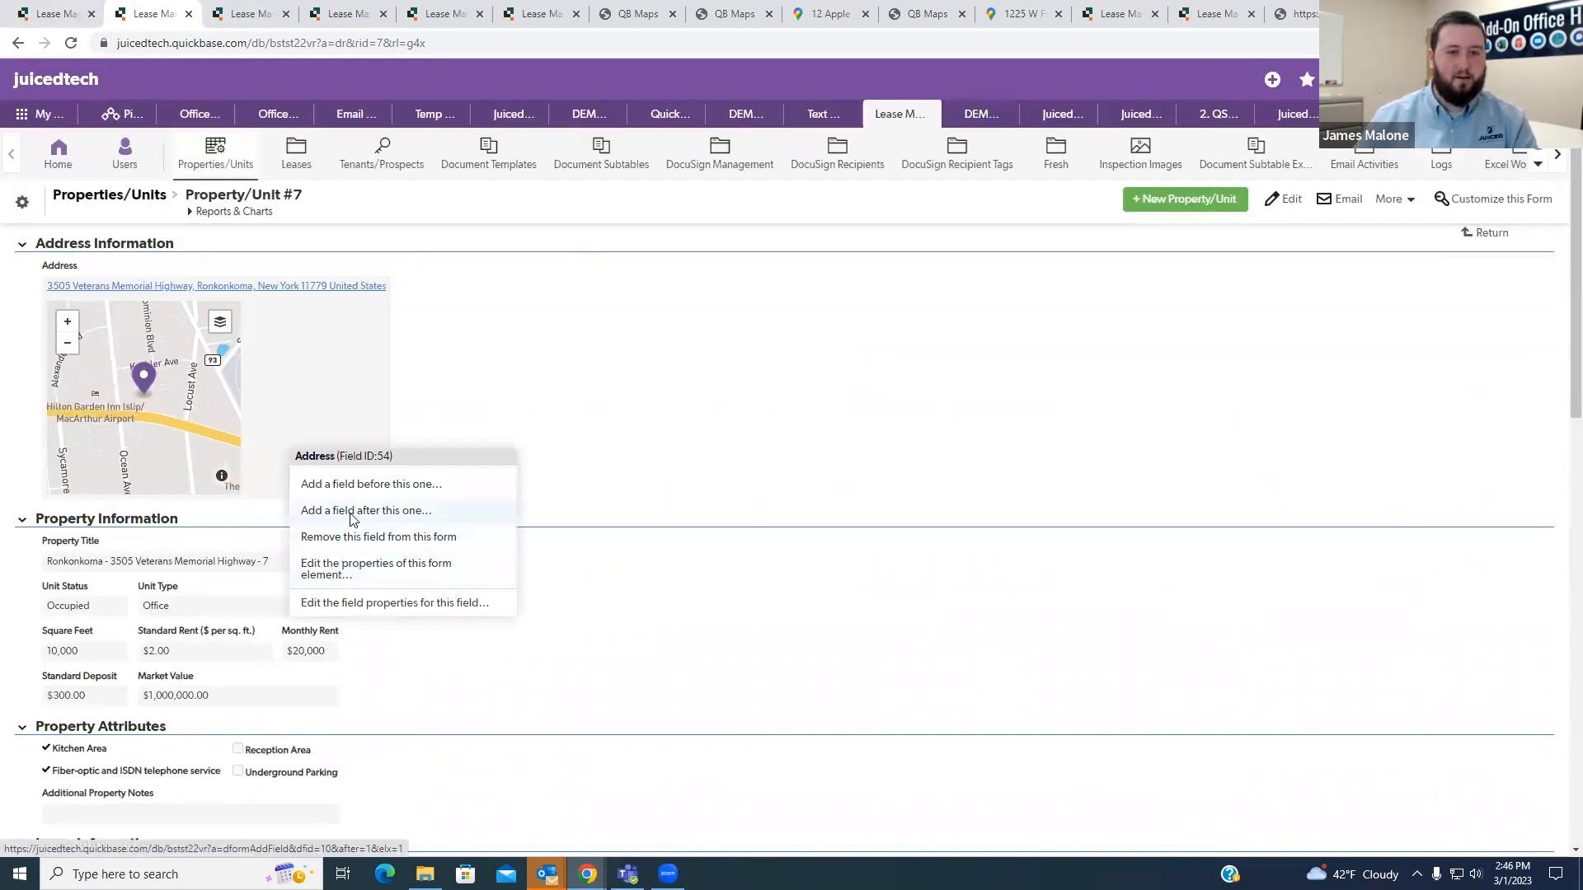
left_click(352, 511)
left_click_drag(235, 349, 233, 444)
left_click(98, 441)
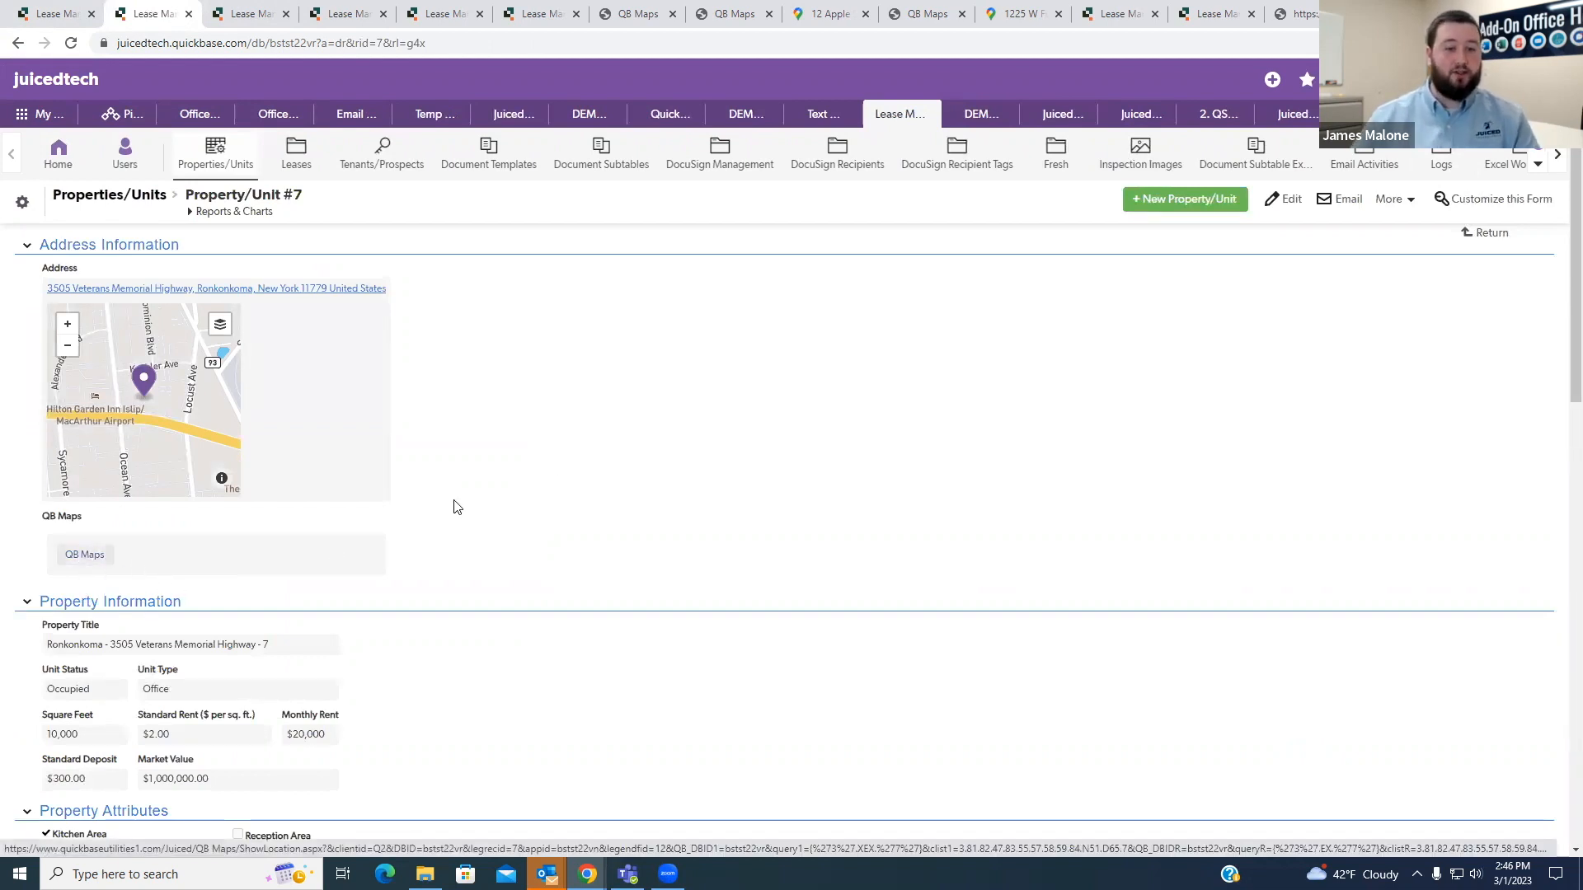
- Test the QB Maps button on the Property/Unit #7 record and close the map page
left_click(82, 558)
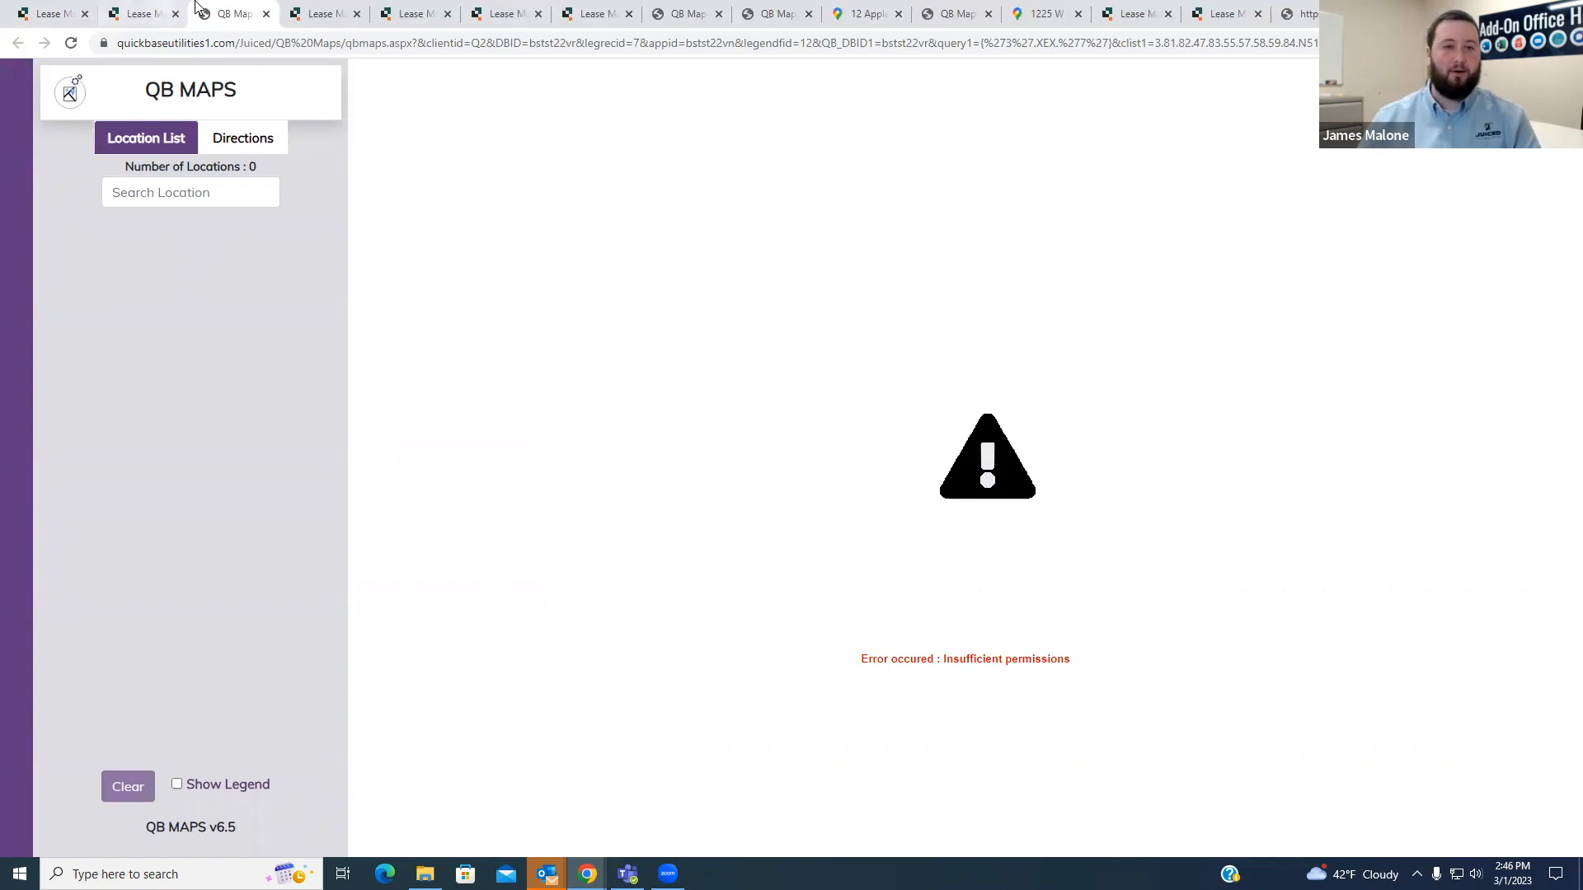
left_click(266, 14)
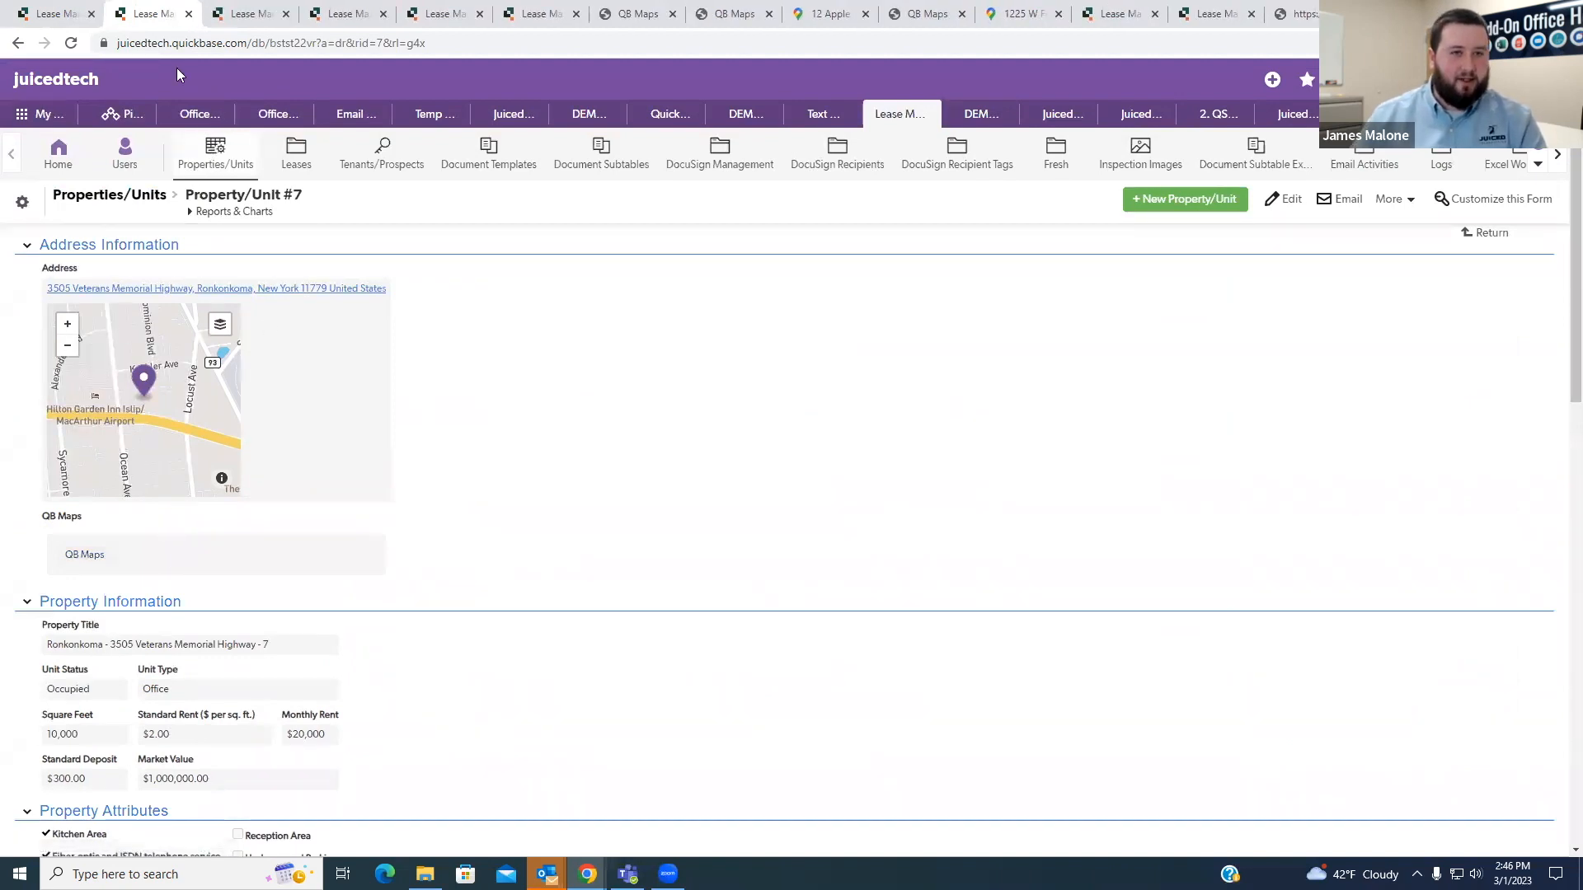
- Reopen the QB Maps field from the Properties/Units field list and check the legendfid parameter in its formula
left_click(347, 14)
scroll(330, 140, "down", 3)
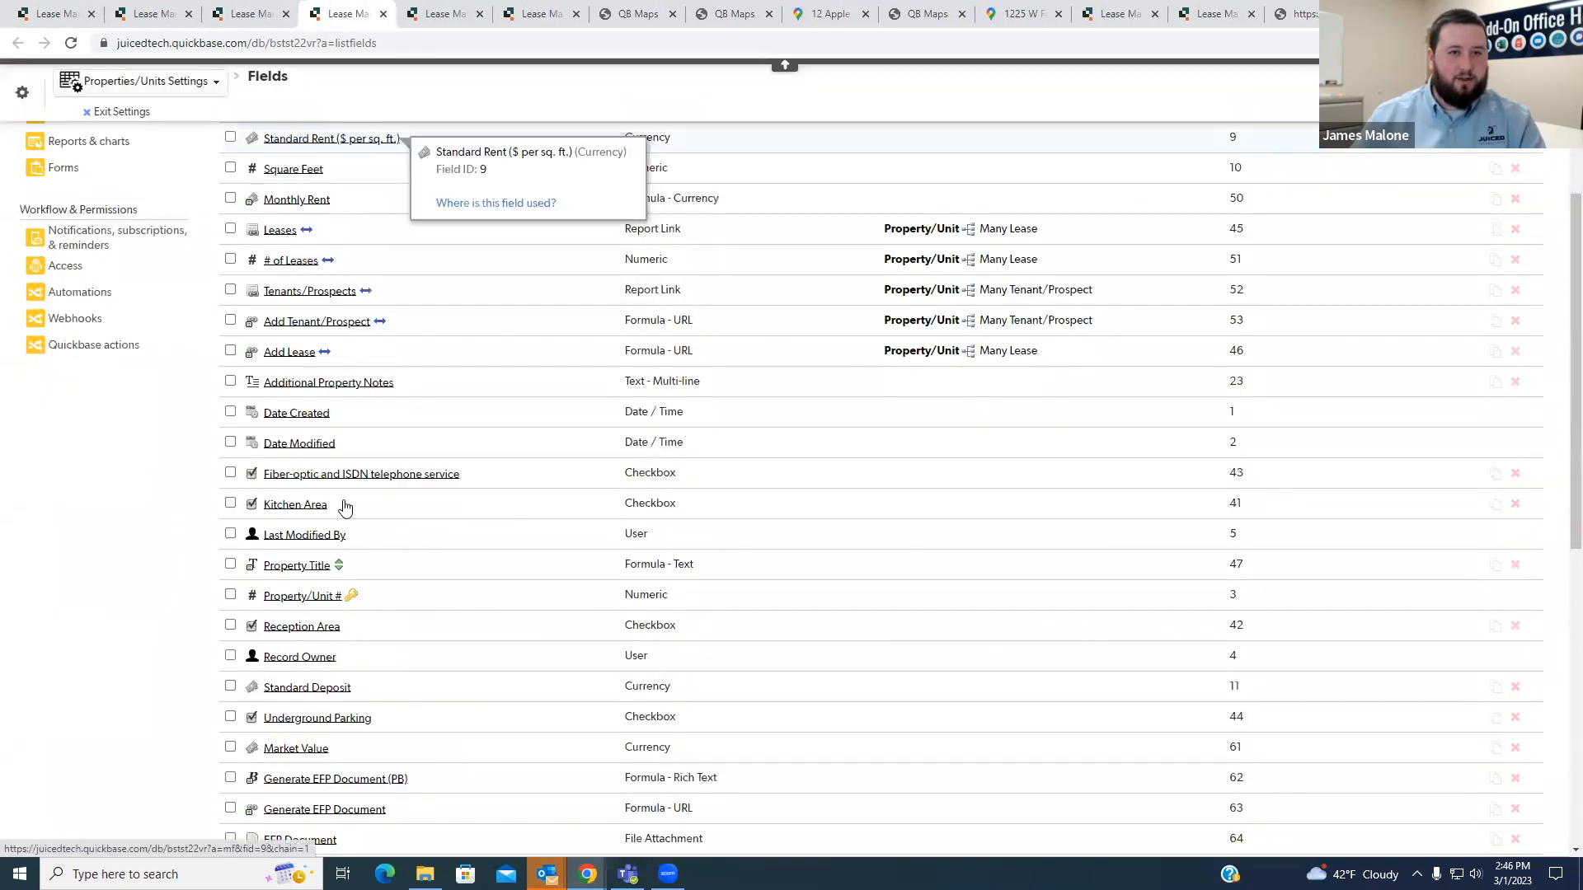
scroll(346, 693, "down", 8)
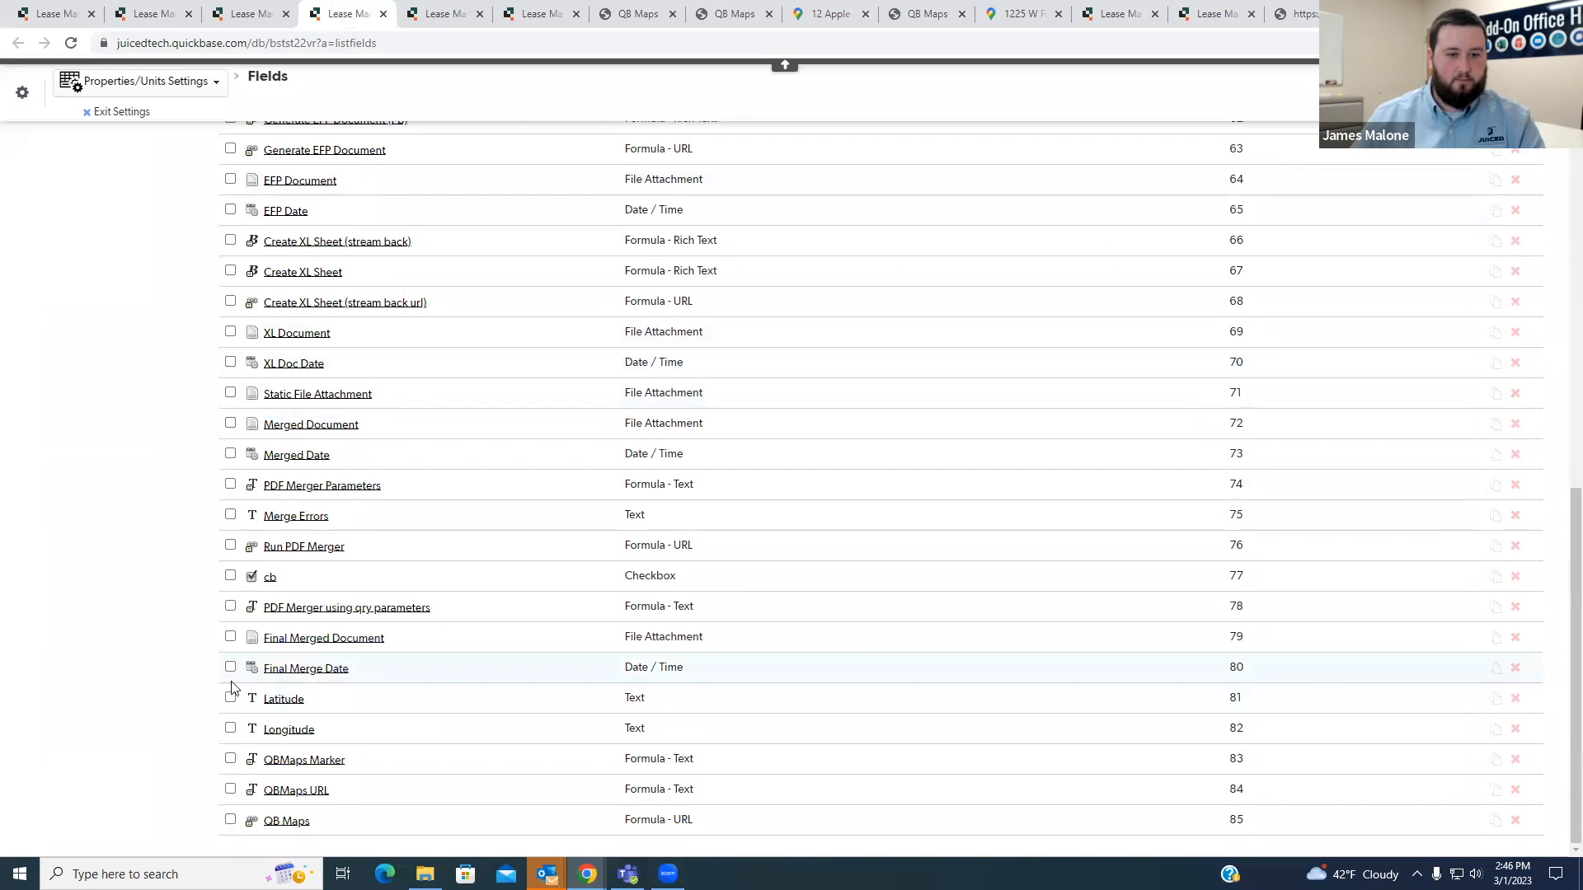
left_click(288, 821)
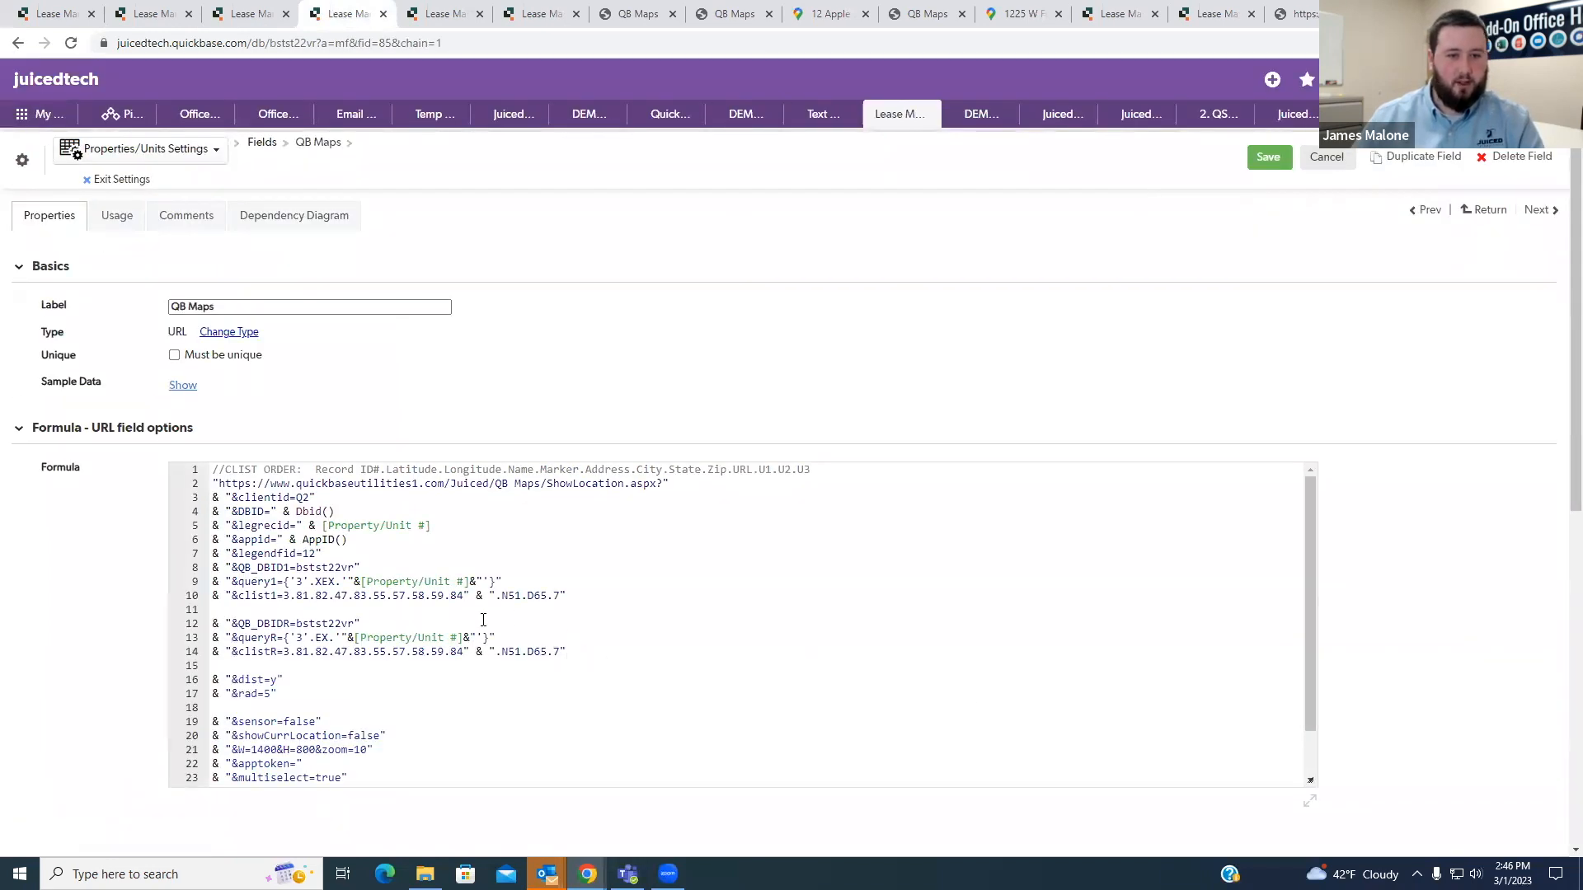
double_click(275, 553)
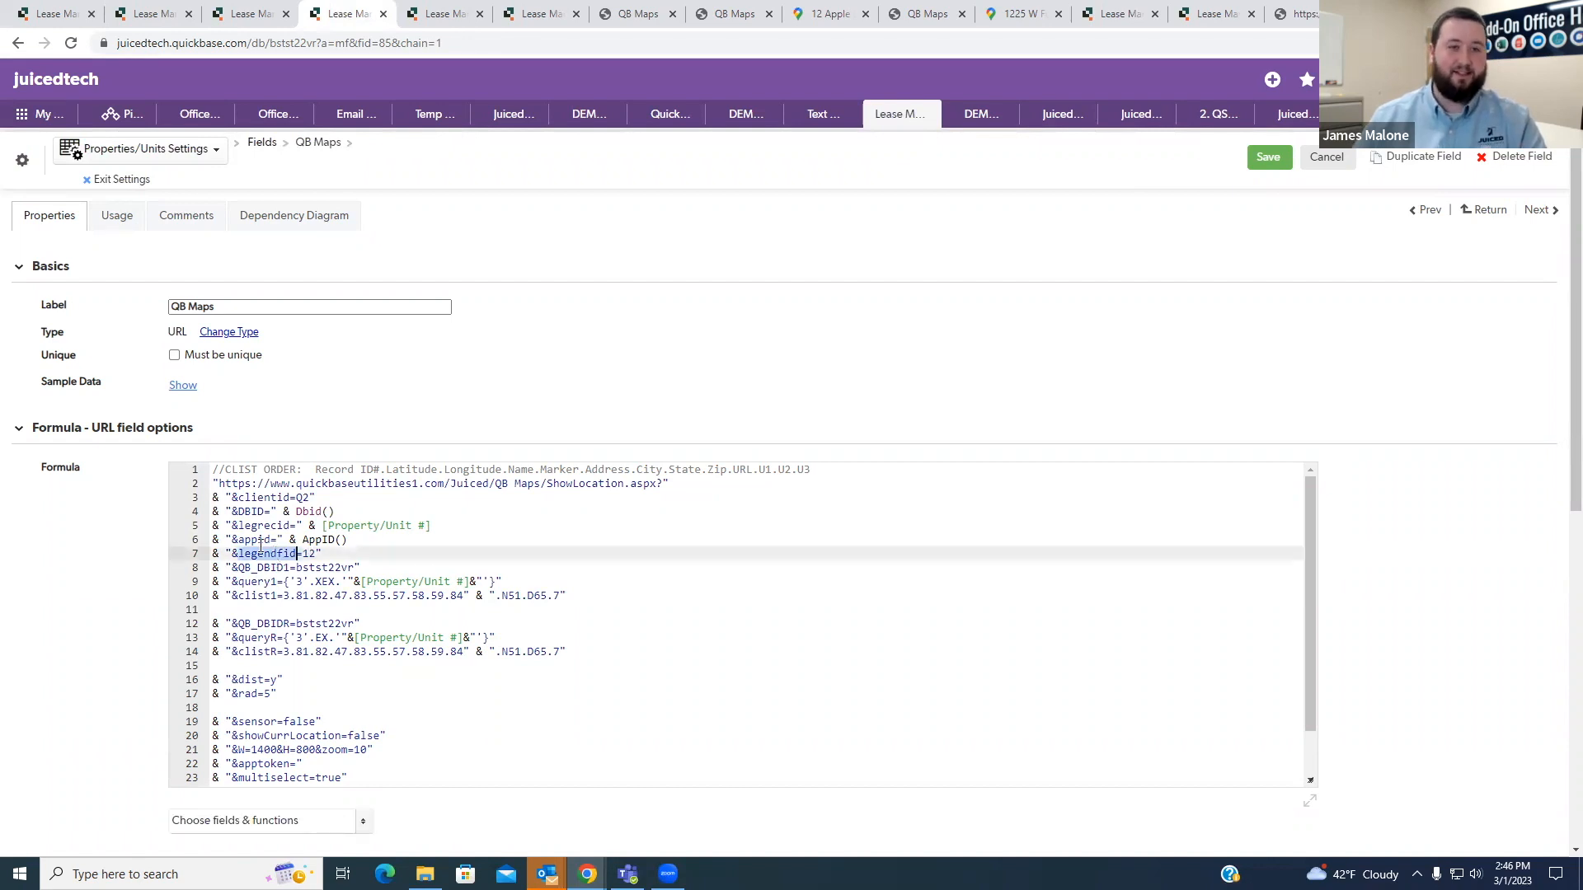
- Create a text field labelled Legend in the Properties/Units table and find its field ID in the field list
left_click(229, 13)
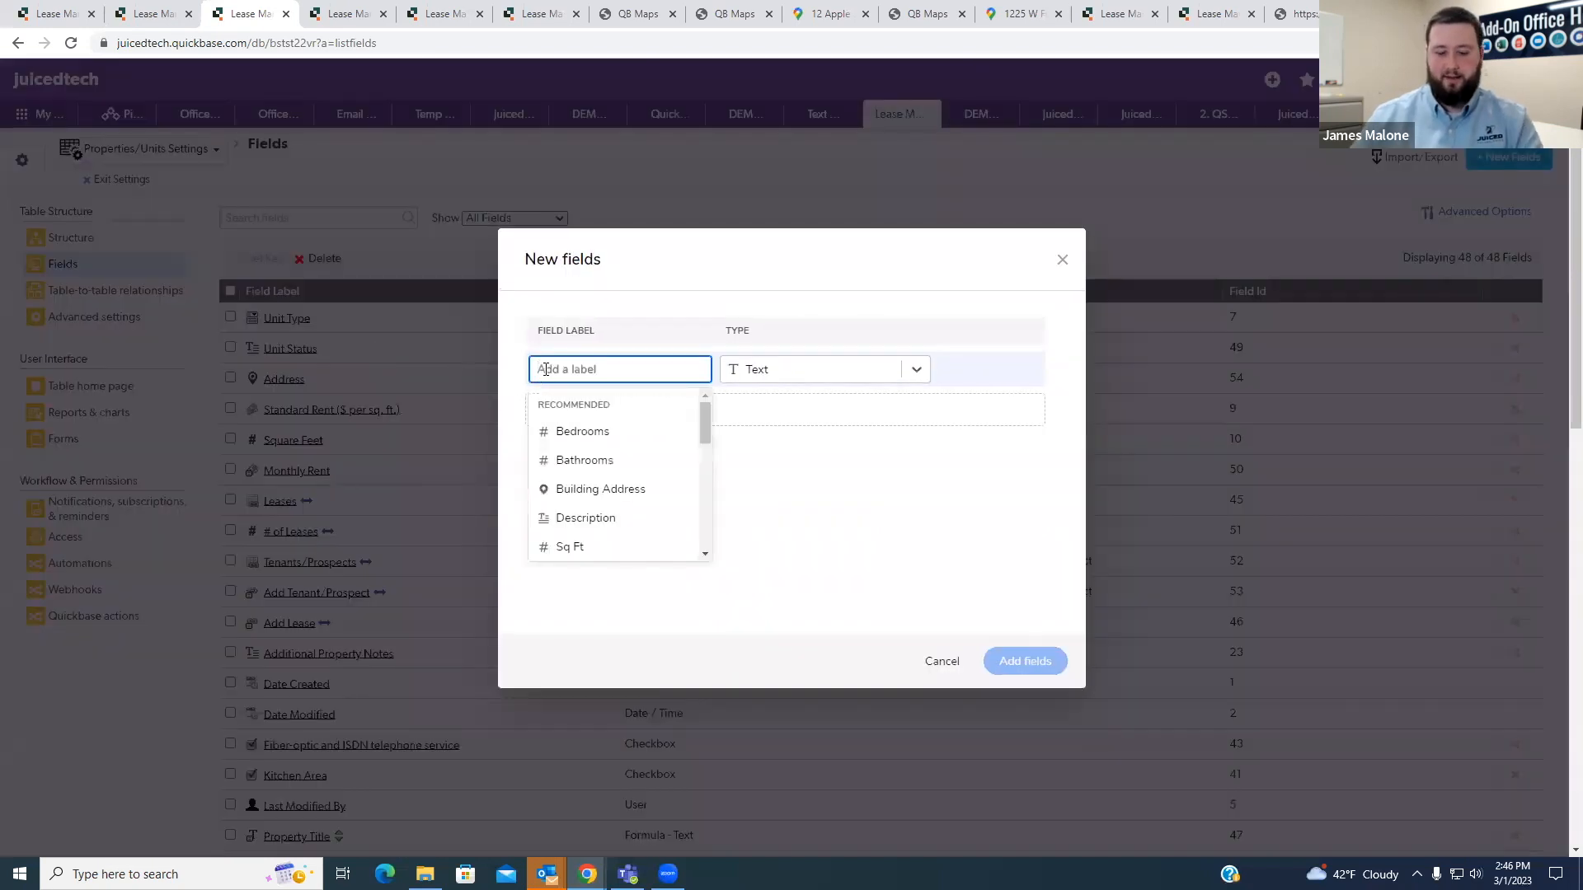
type("Legend")
left_click(653, 404)
left_click(1025, 662)
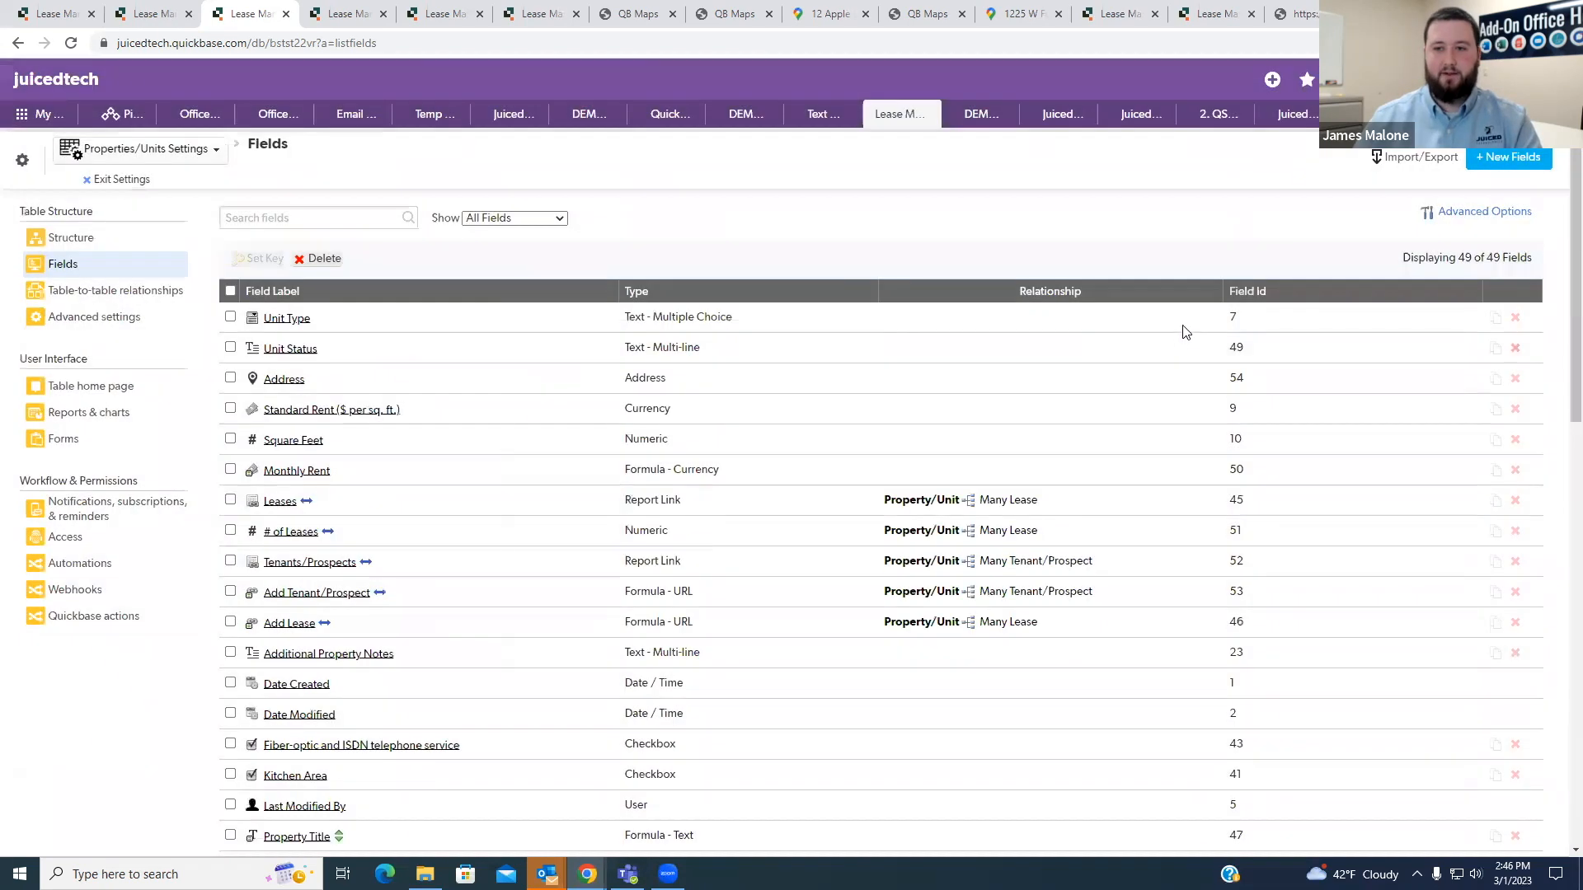
left_click(623, 496)
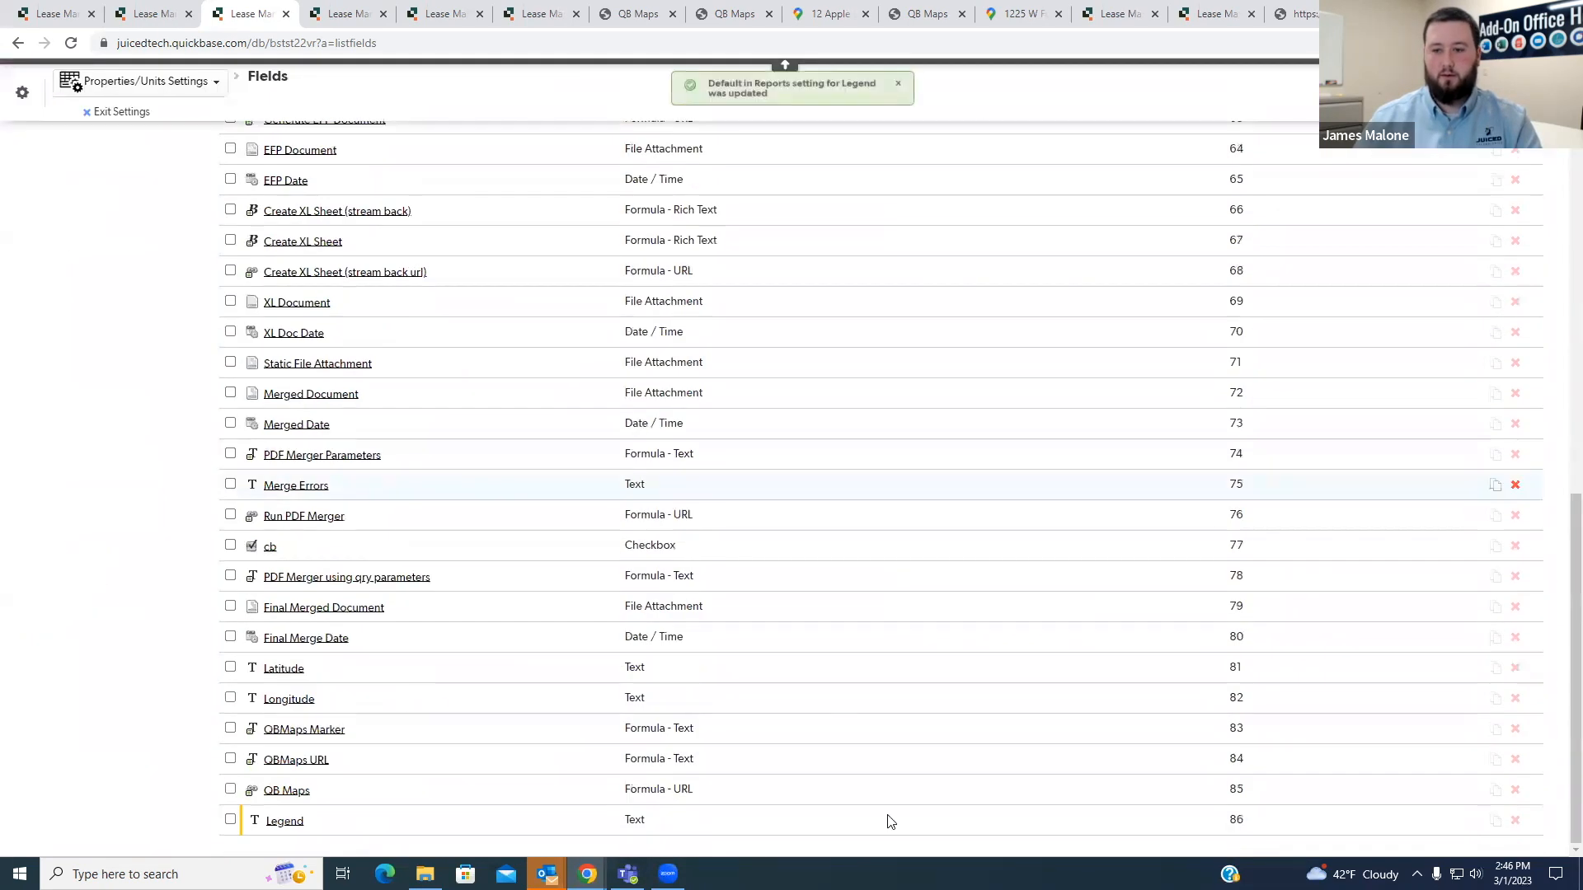
- Set legendfid in the QB Maps formula to 86, the Legend field's ID, and save the field
left_click(357, 18)
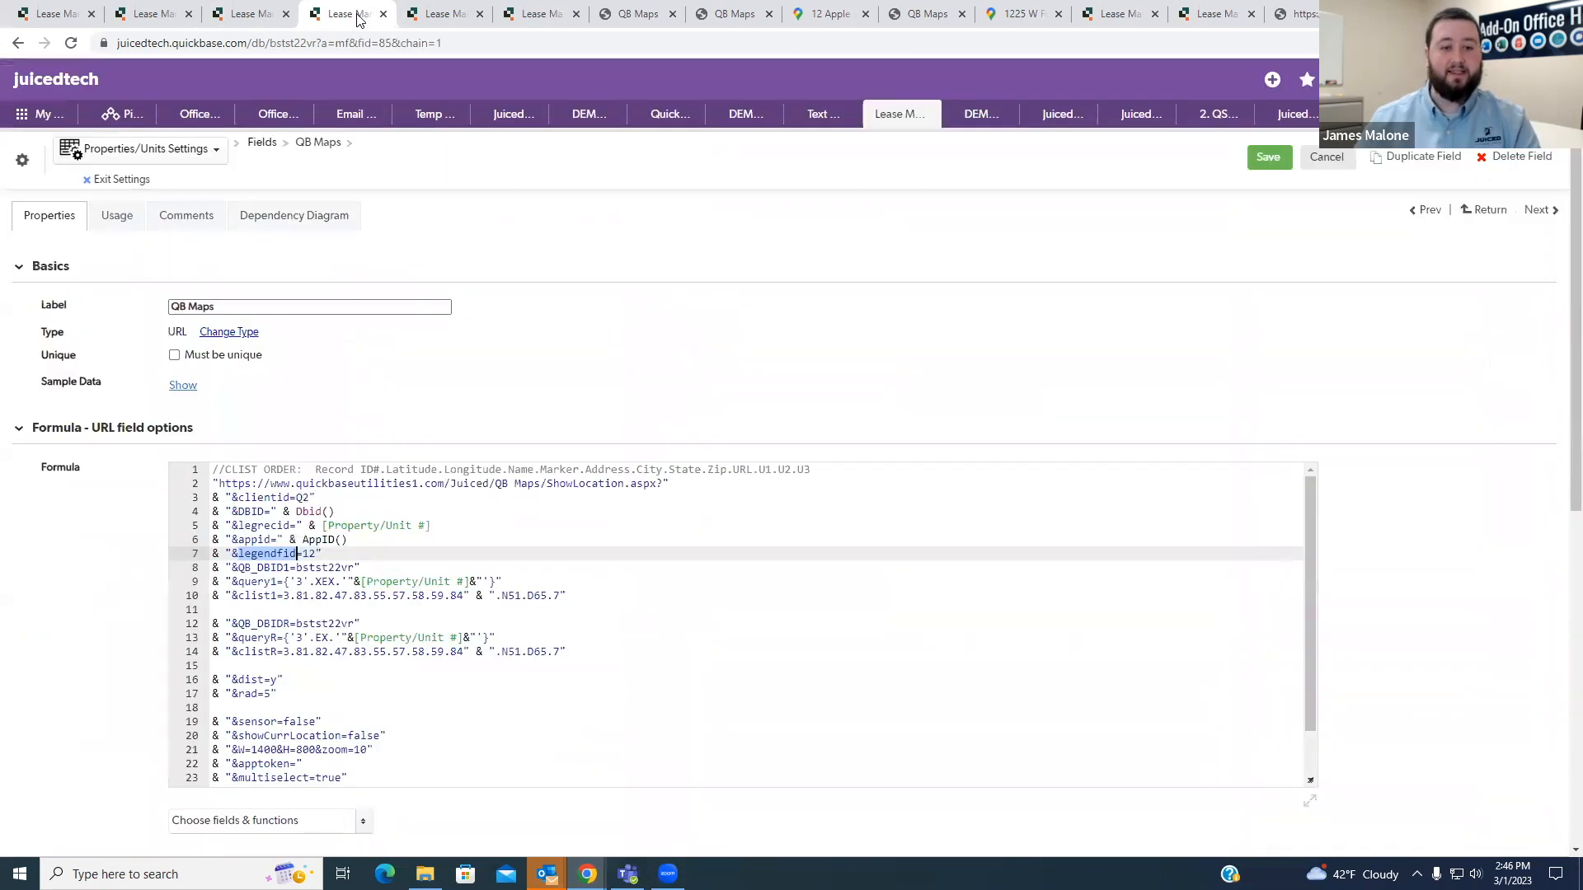
left_click(305, 554)
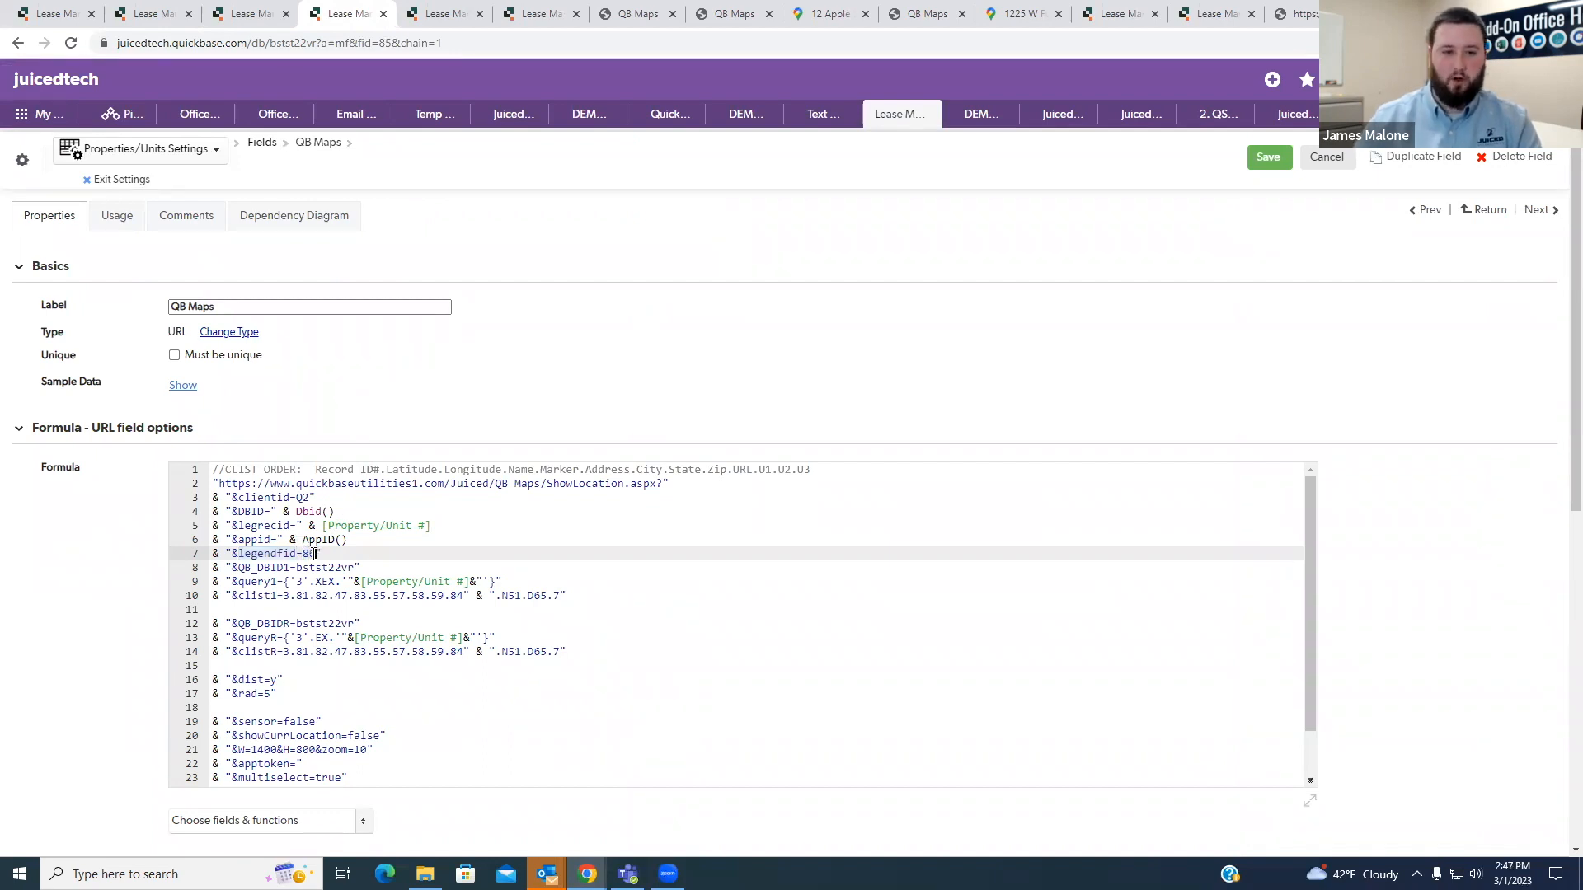
left_click(1268, 157)
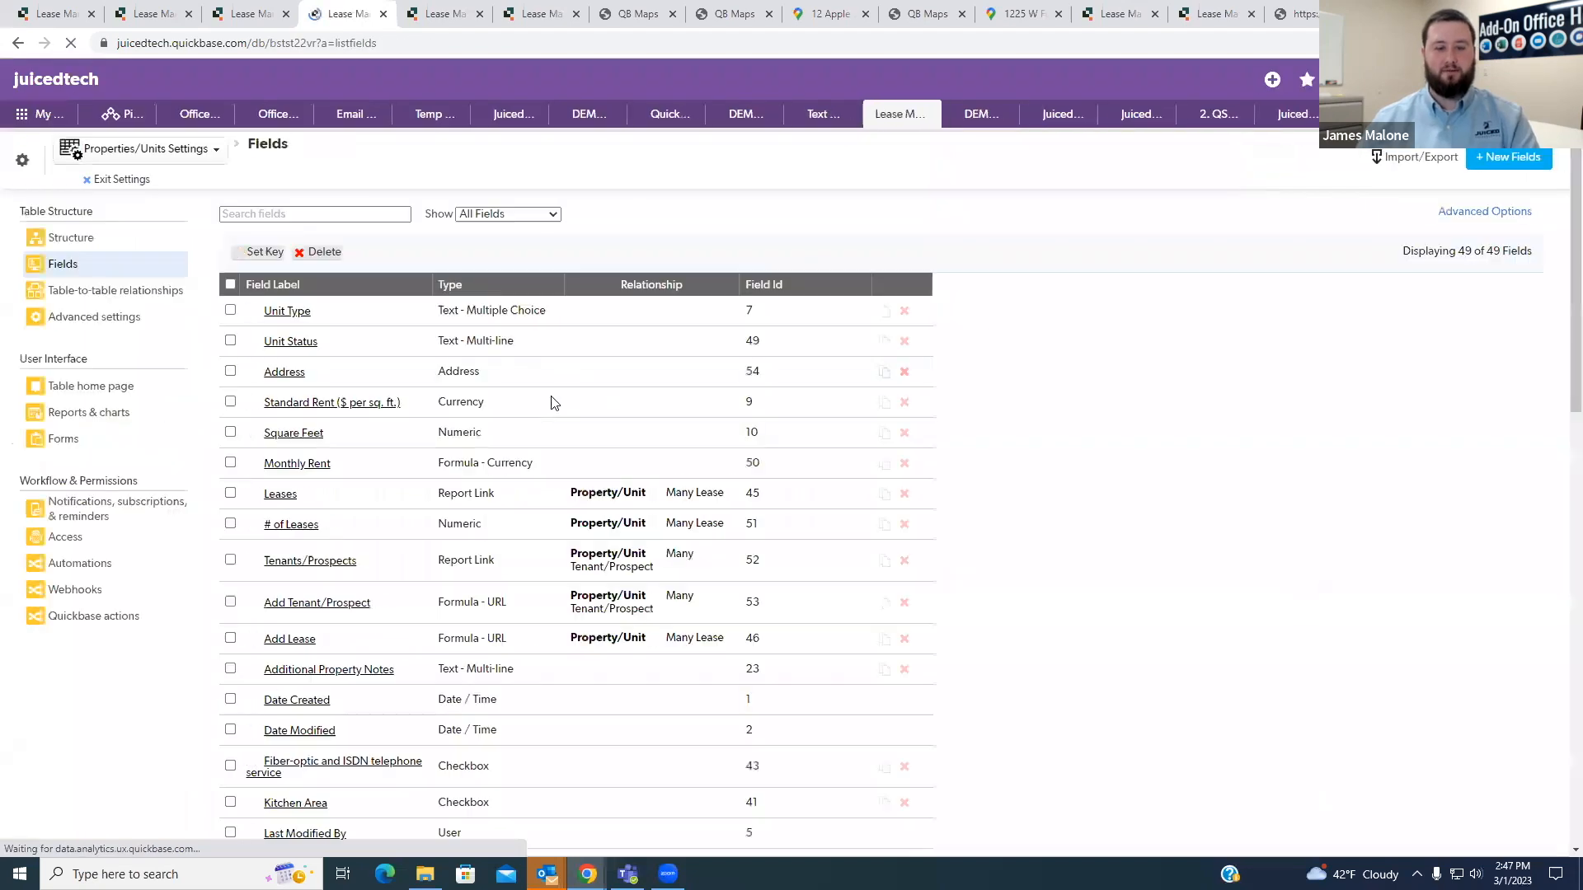
- Launch QB Maps from the Property/Unit #7 record, hide the legend, and examine where the plotted properties lie
key("ctrl+shift+Tab")
key("ctrl+shift+Tab")
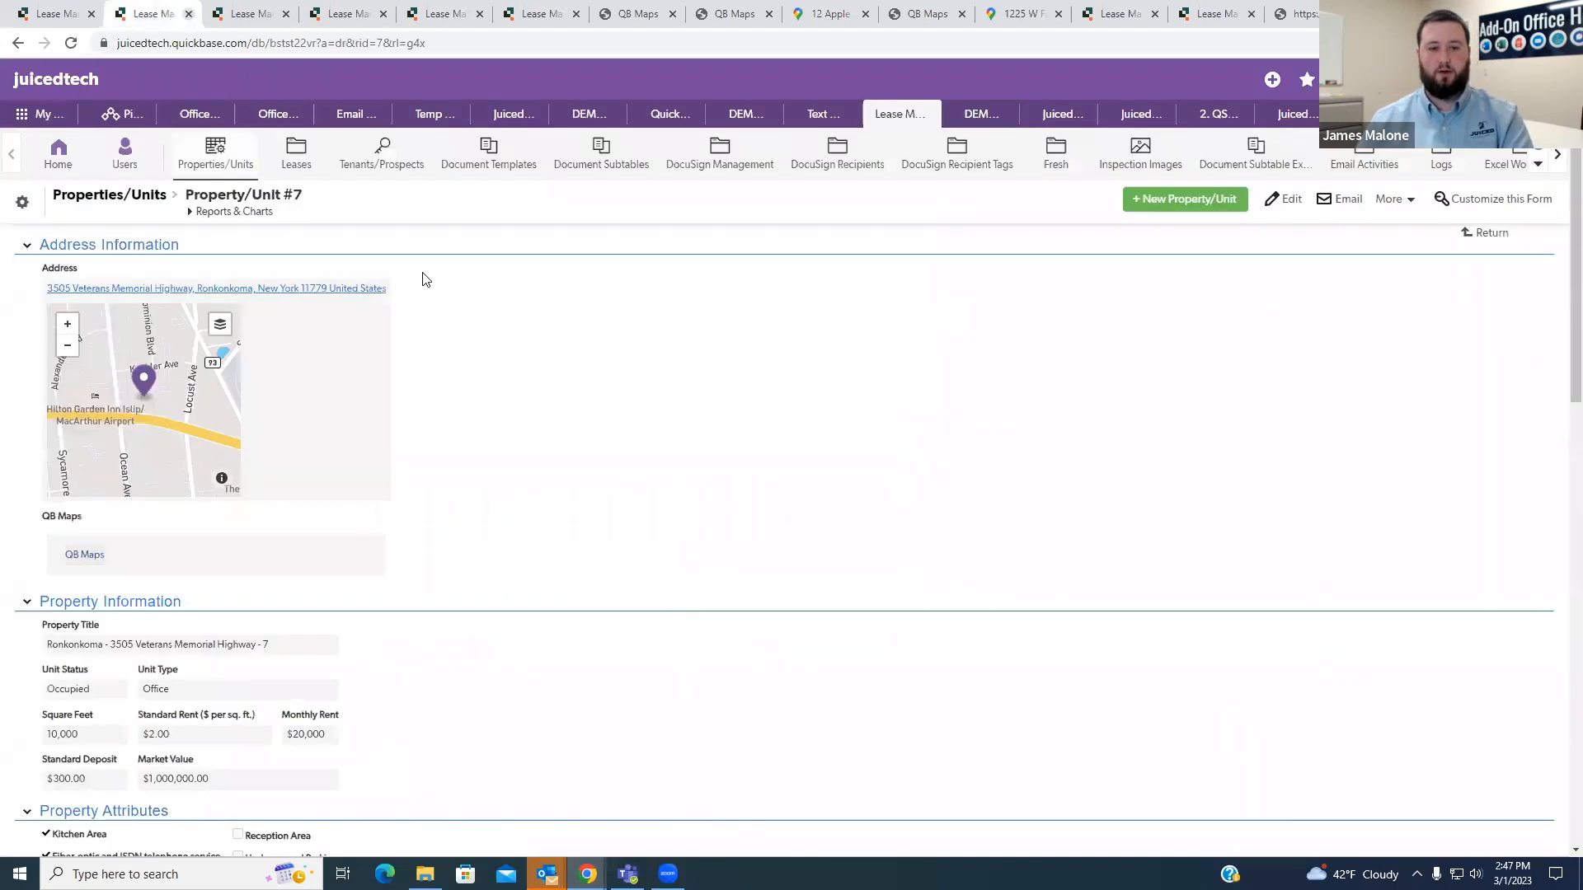
left_click(86, 554)
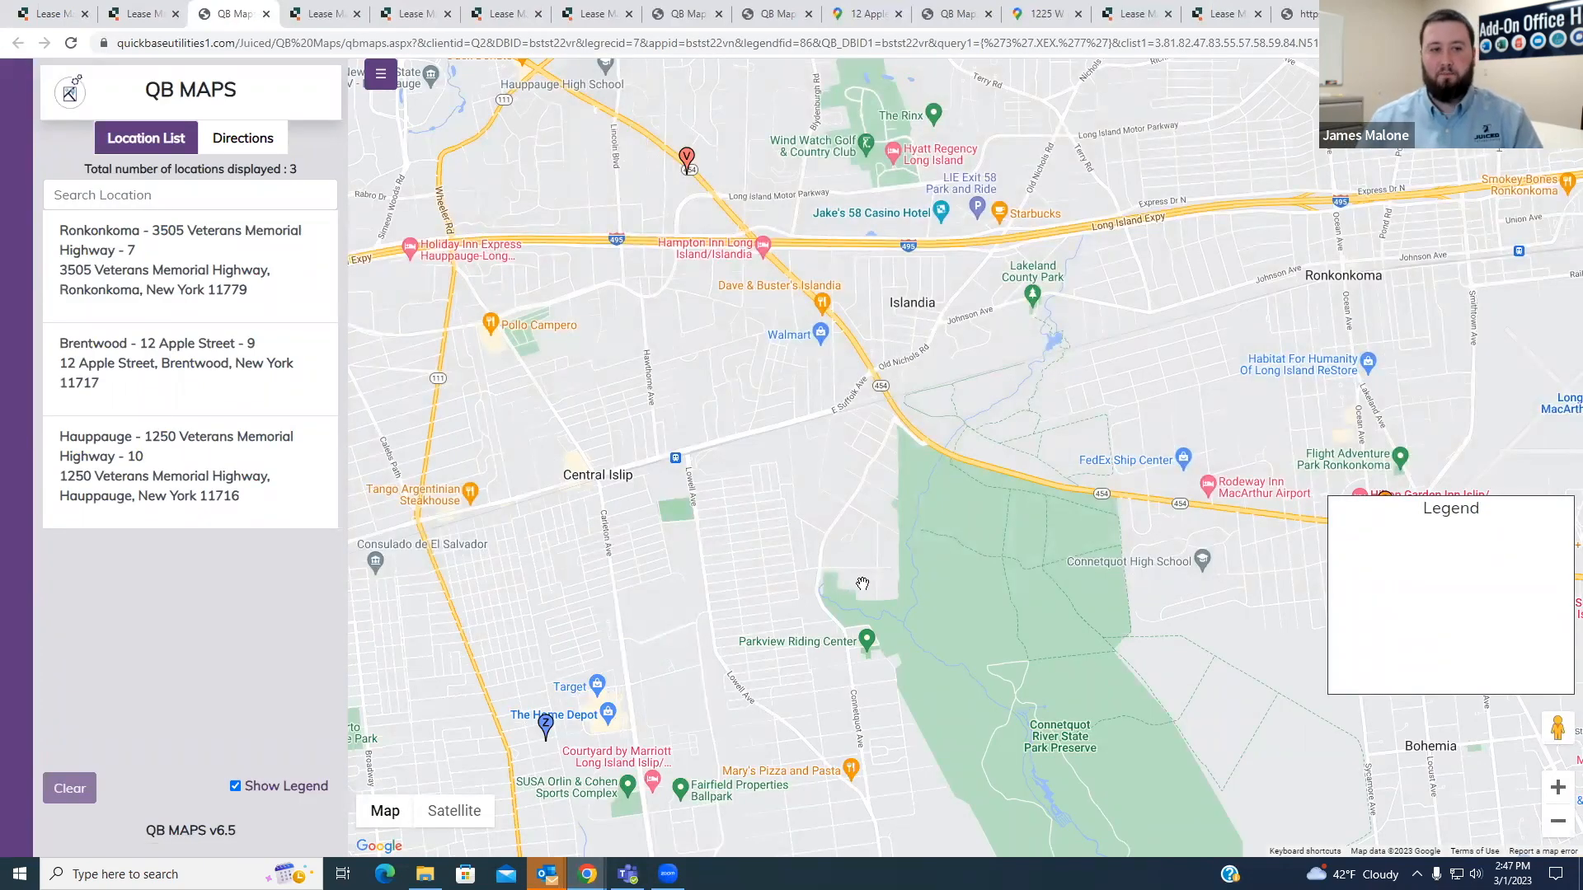
scroll(862, 583, "down", 1)
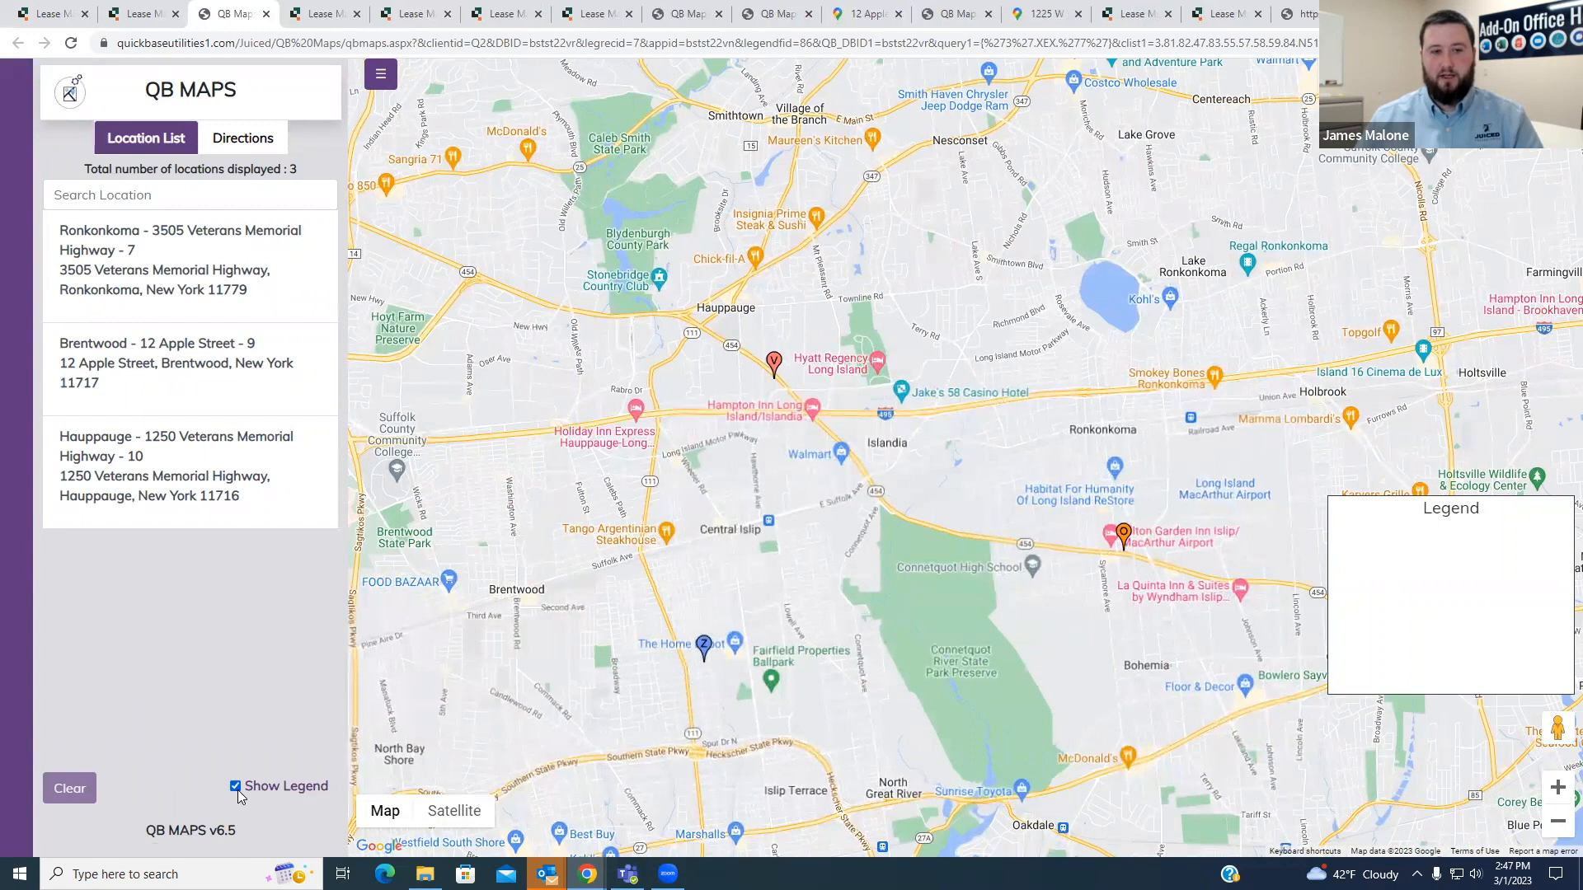
left_click(236, 787)
scroll(1001, 612, "down", 1)
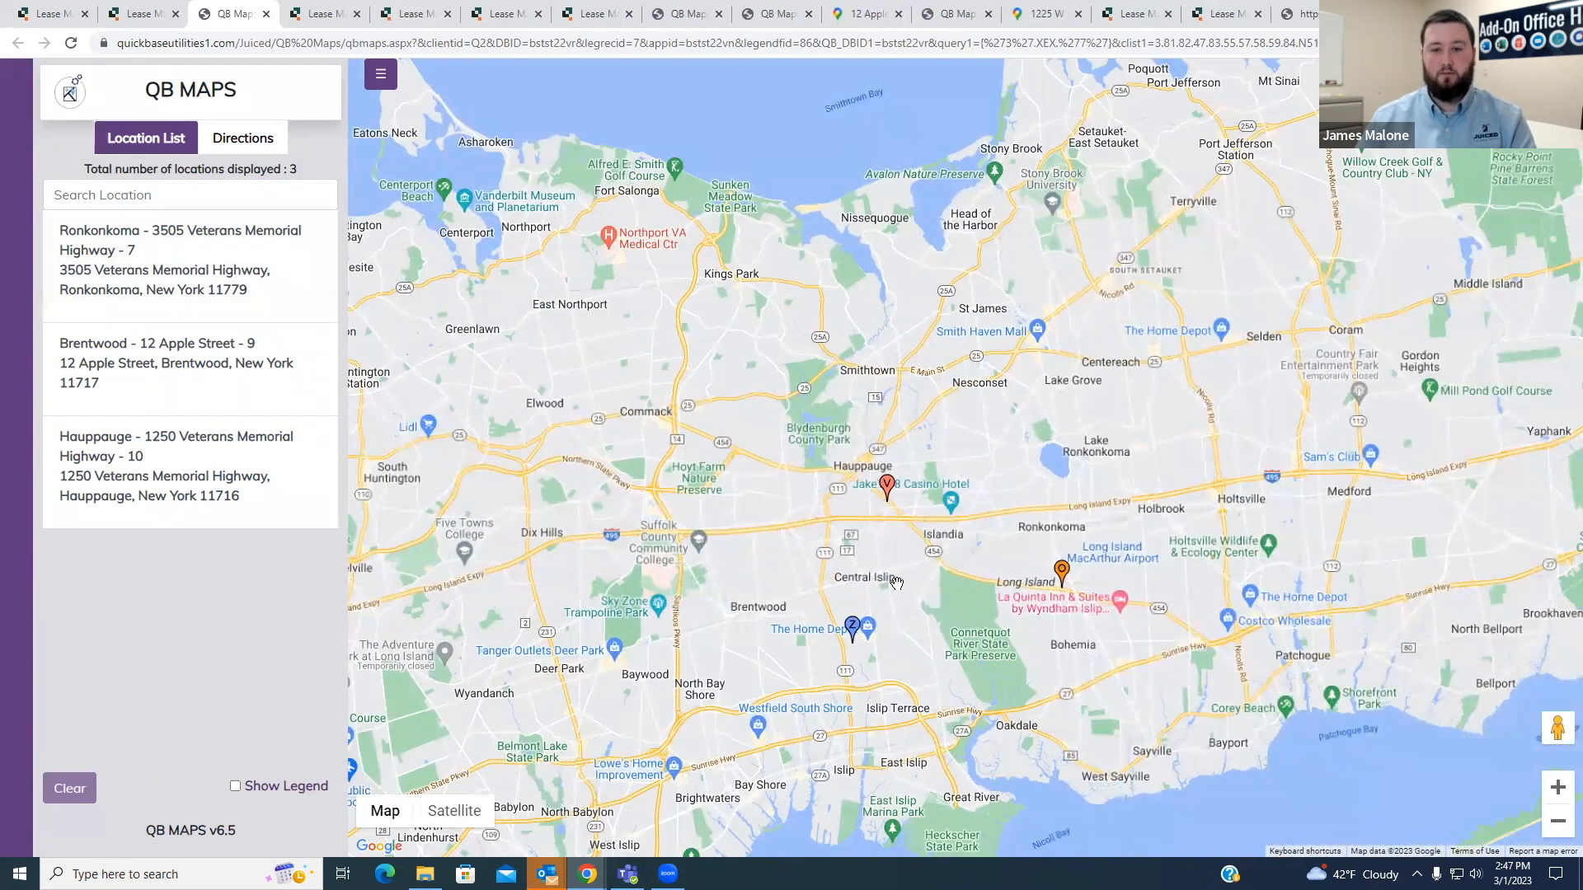
scroll(1039, 598, "up", 1)
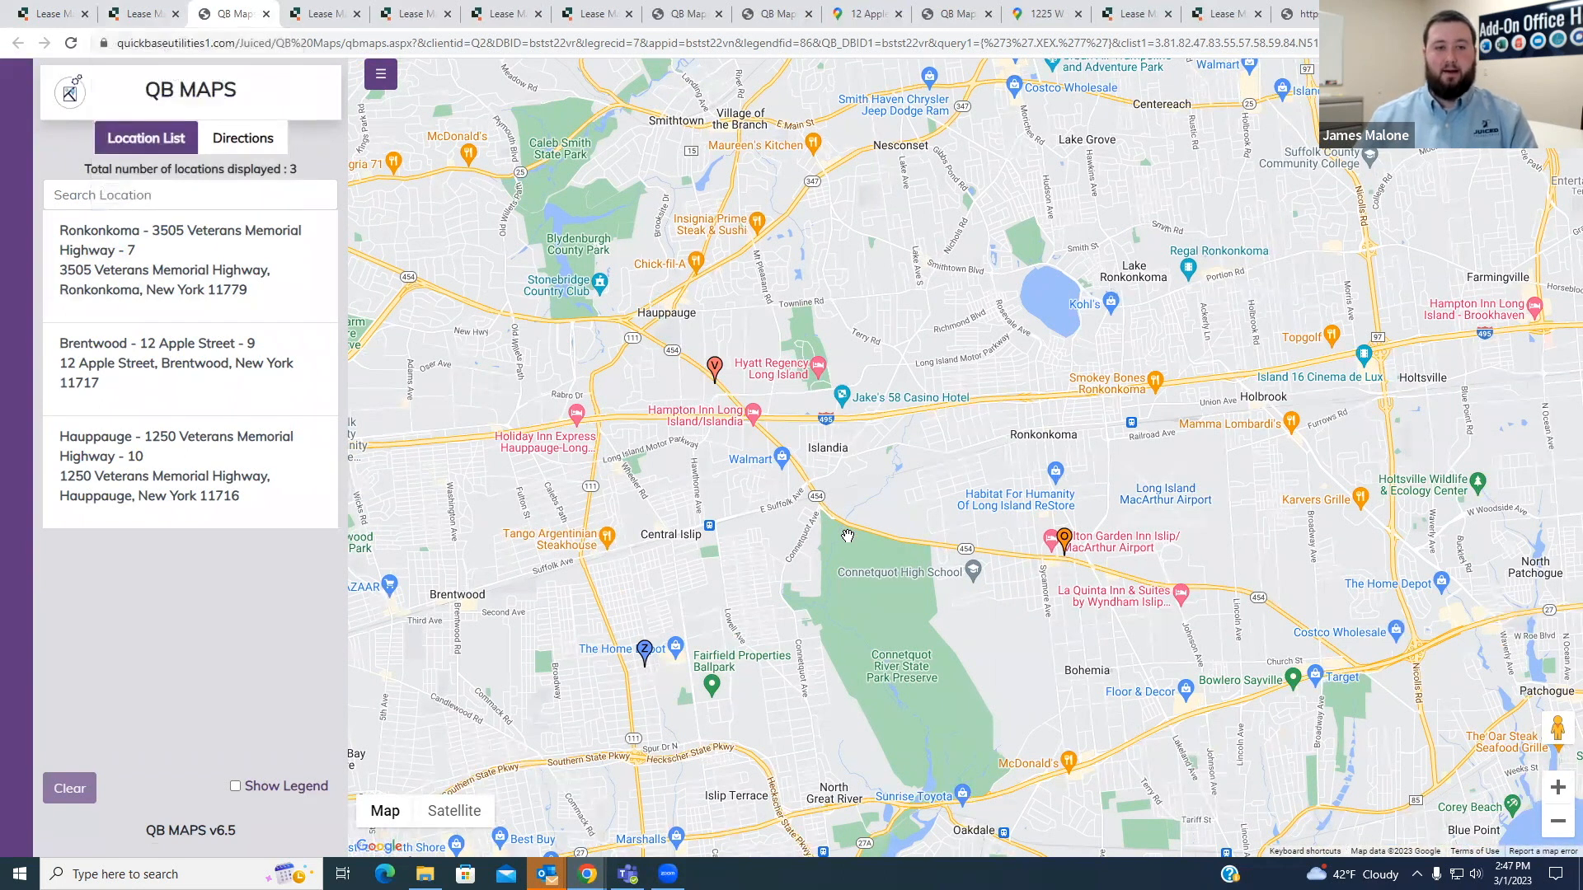
scroll(846, 534, "down", 2)
scroll(846, 534, "down", 4)
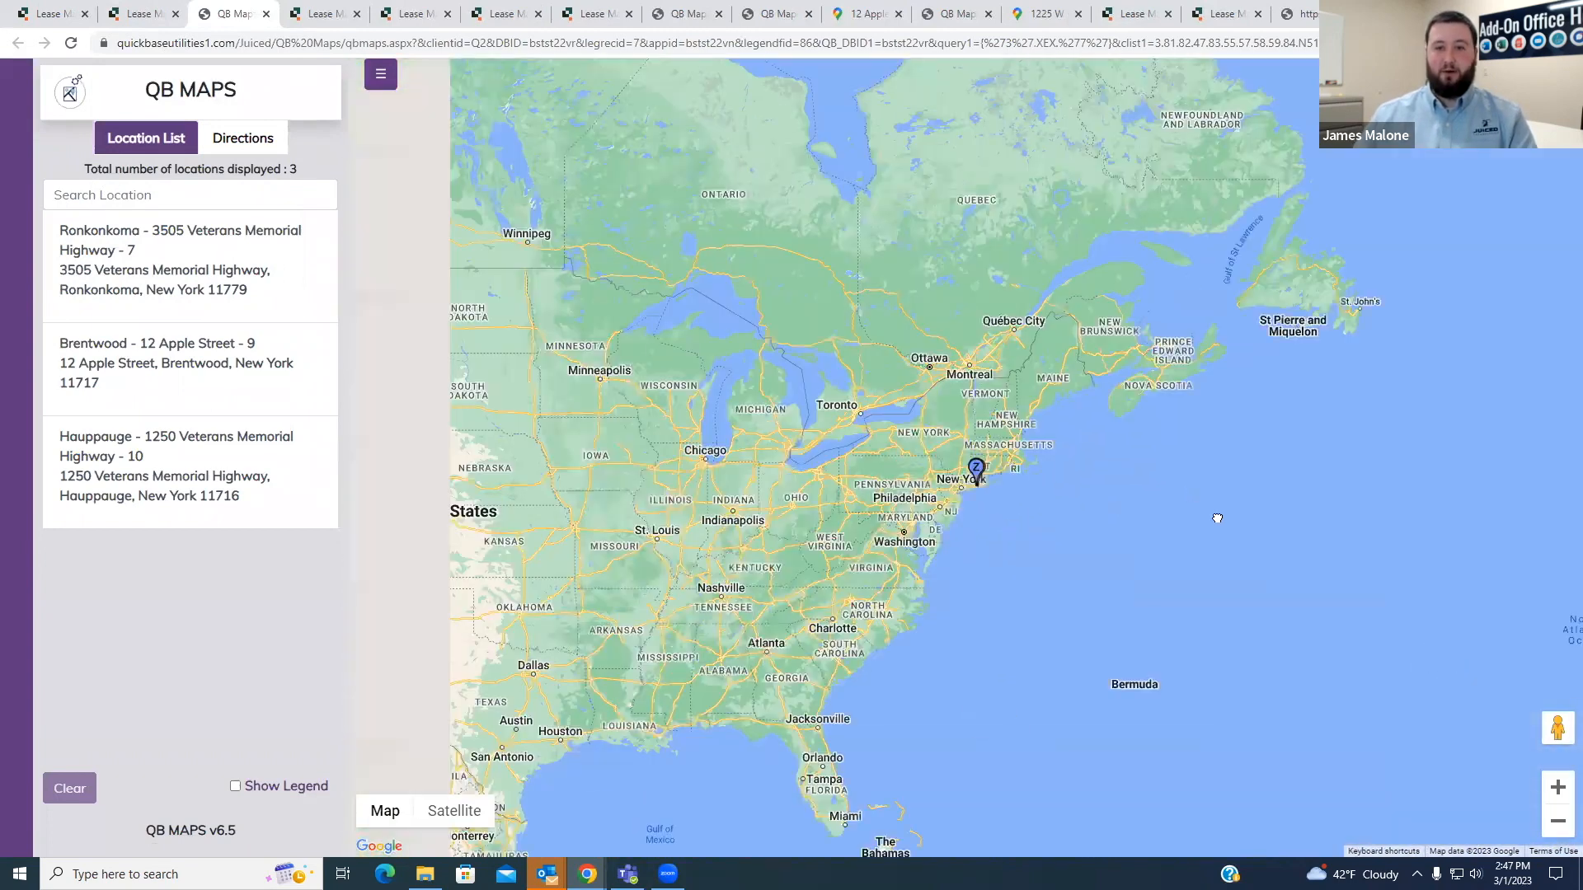
left_click_drag(1218, 519, 1581, 531)
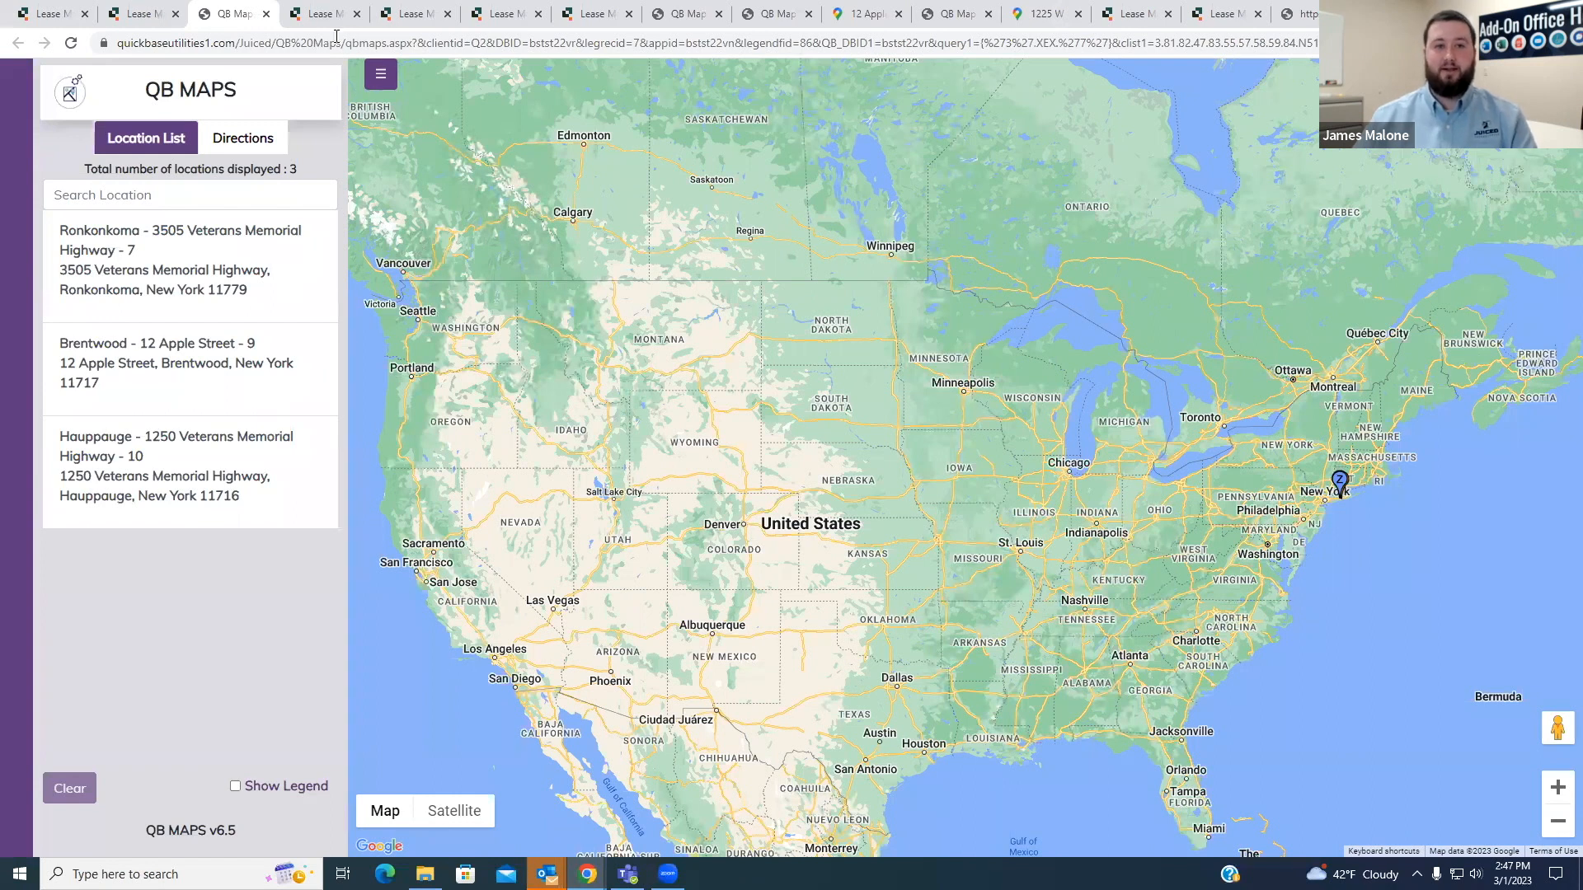
- Set the rad parameter in the QB Maps field's formula to 20 and save the field
left_click(324, 14)
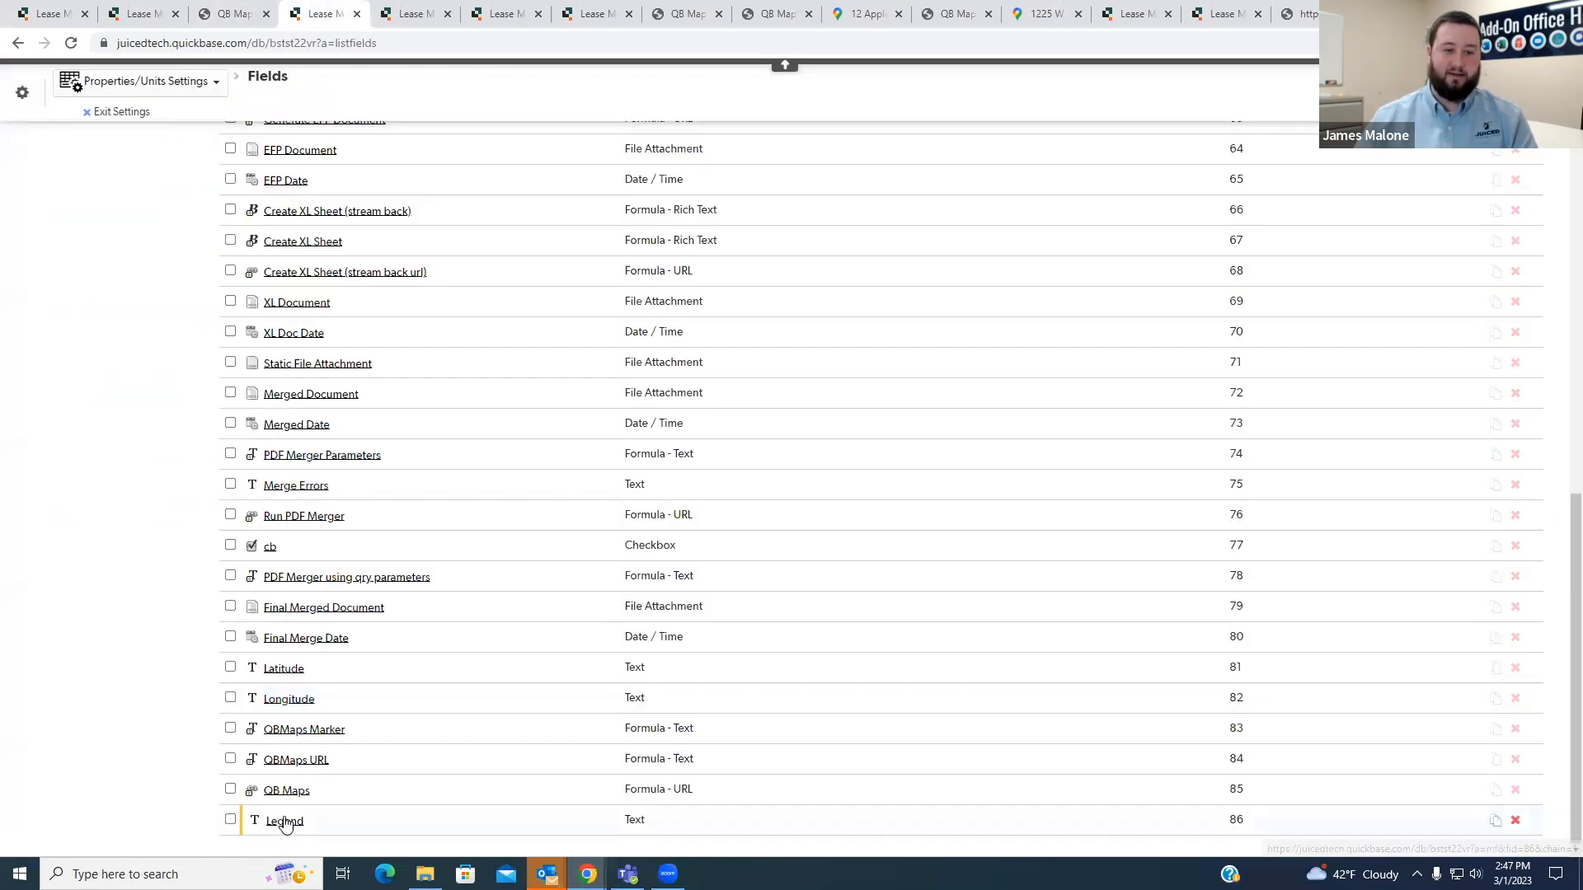
left_click(288, 791)
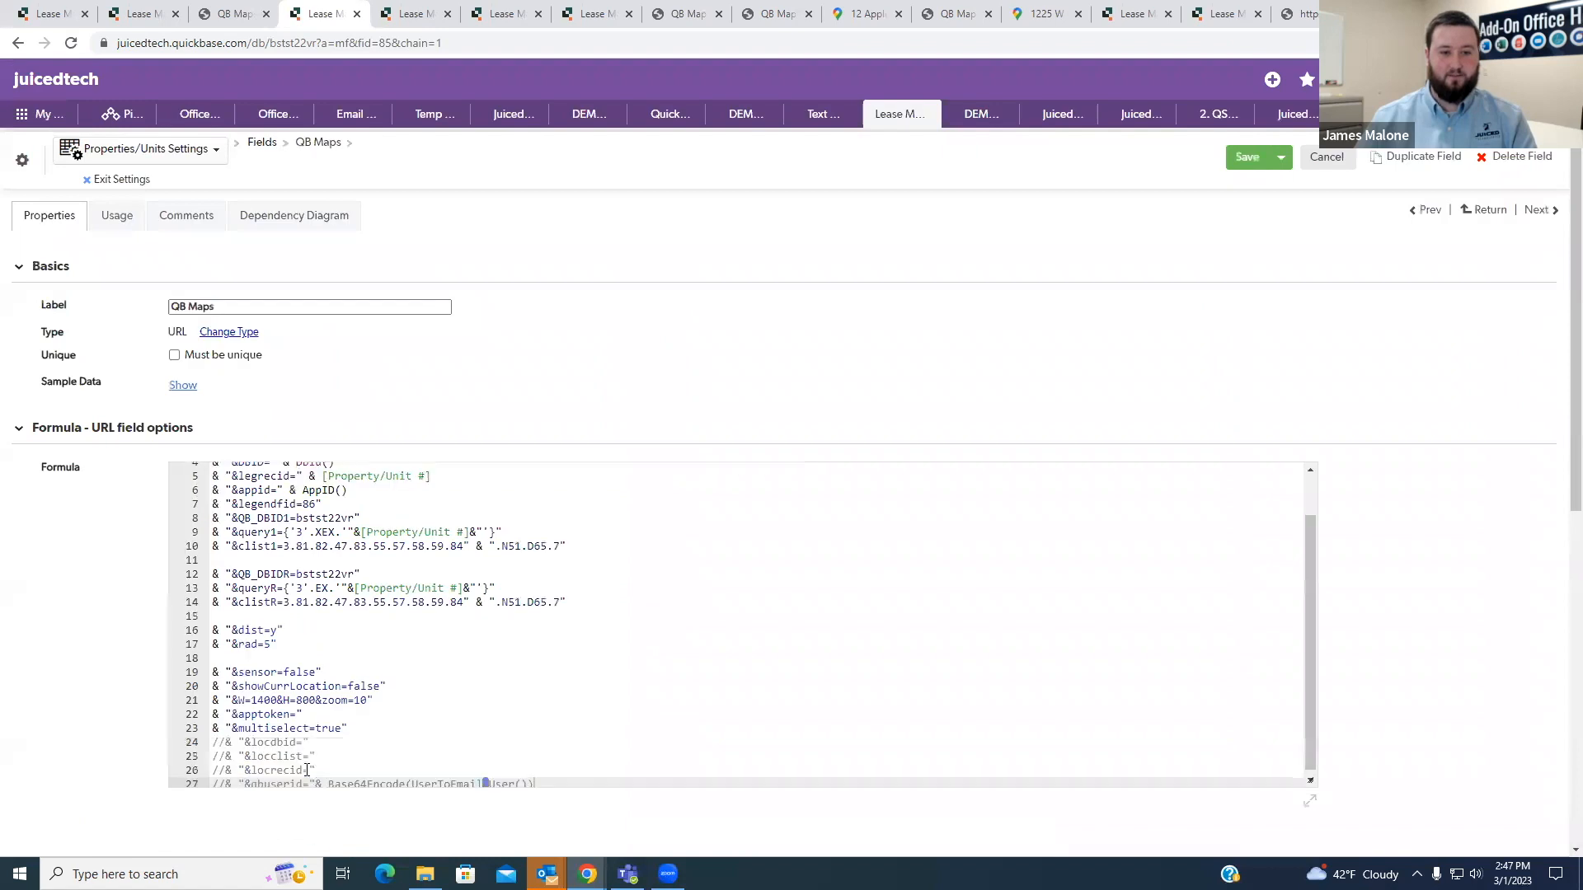
double_click(265, 641)
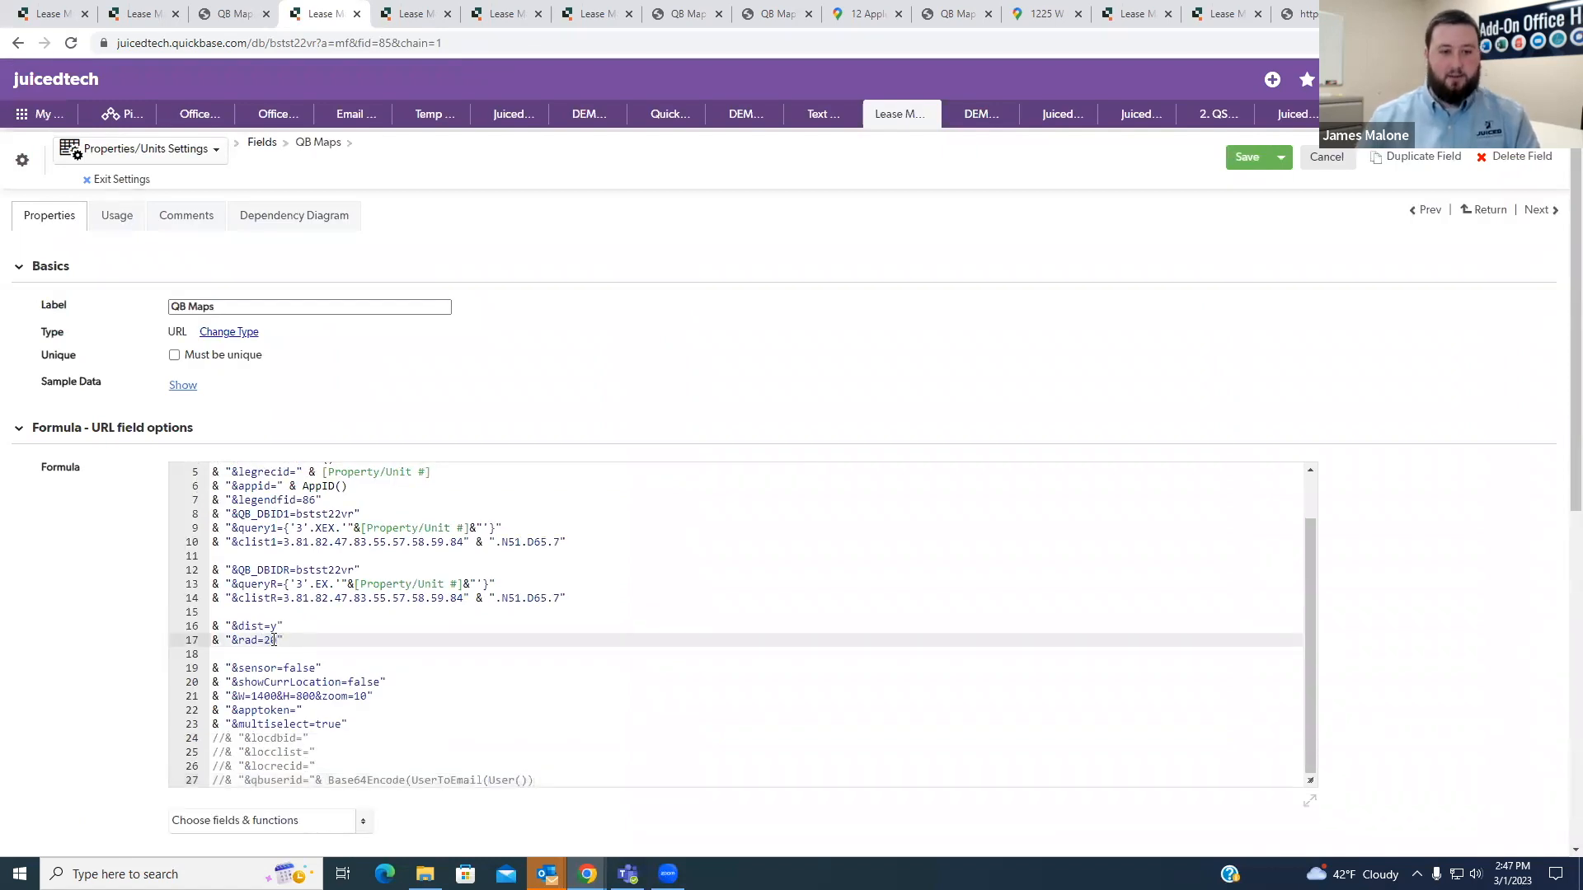
left_click(1245, 158)
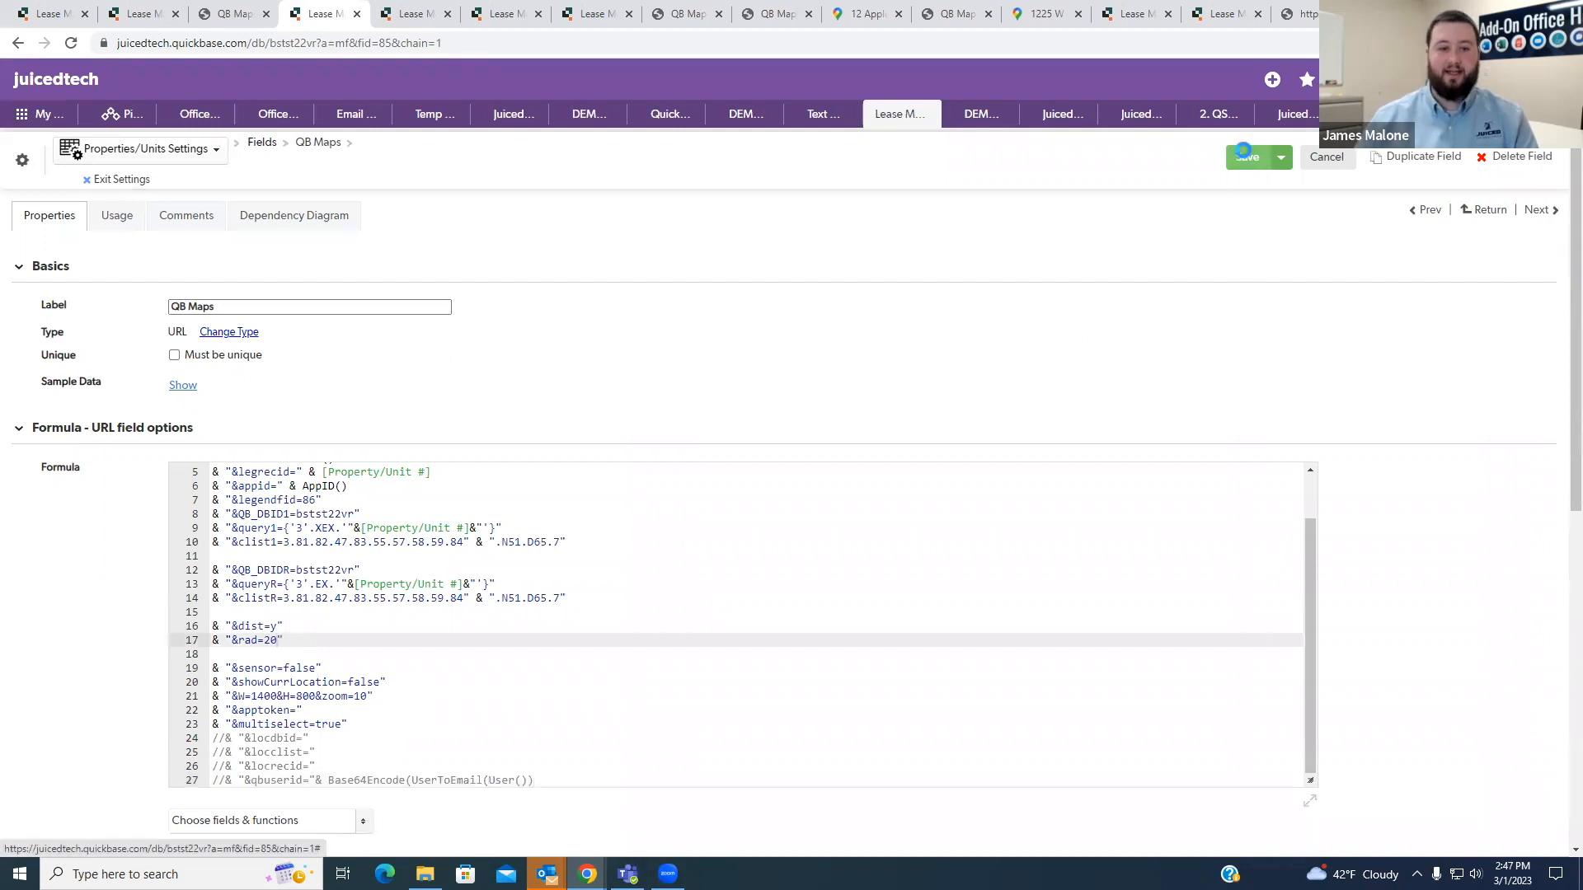
- Close the outdated map page, relaunch QB Maps from the Property/Unit #7 record, and check which properties fall within the radius
left_click(240, 11)
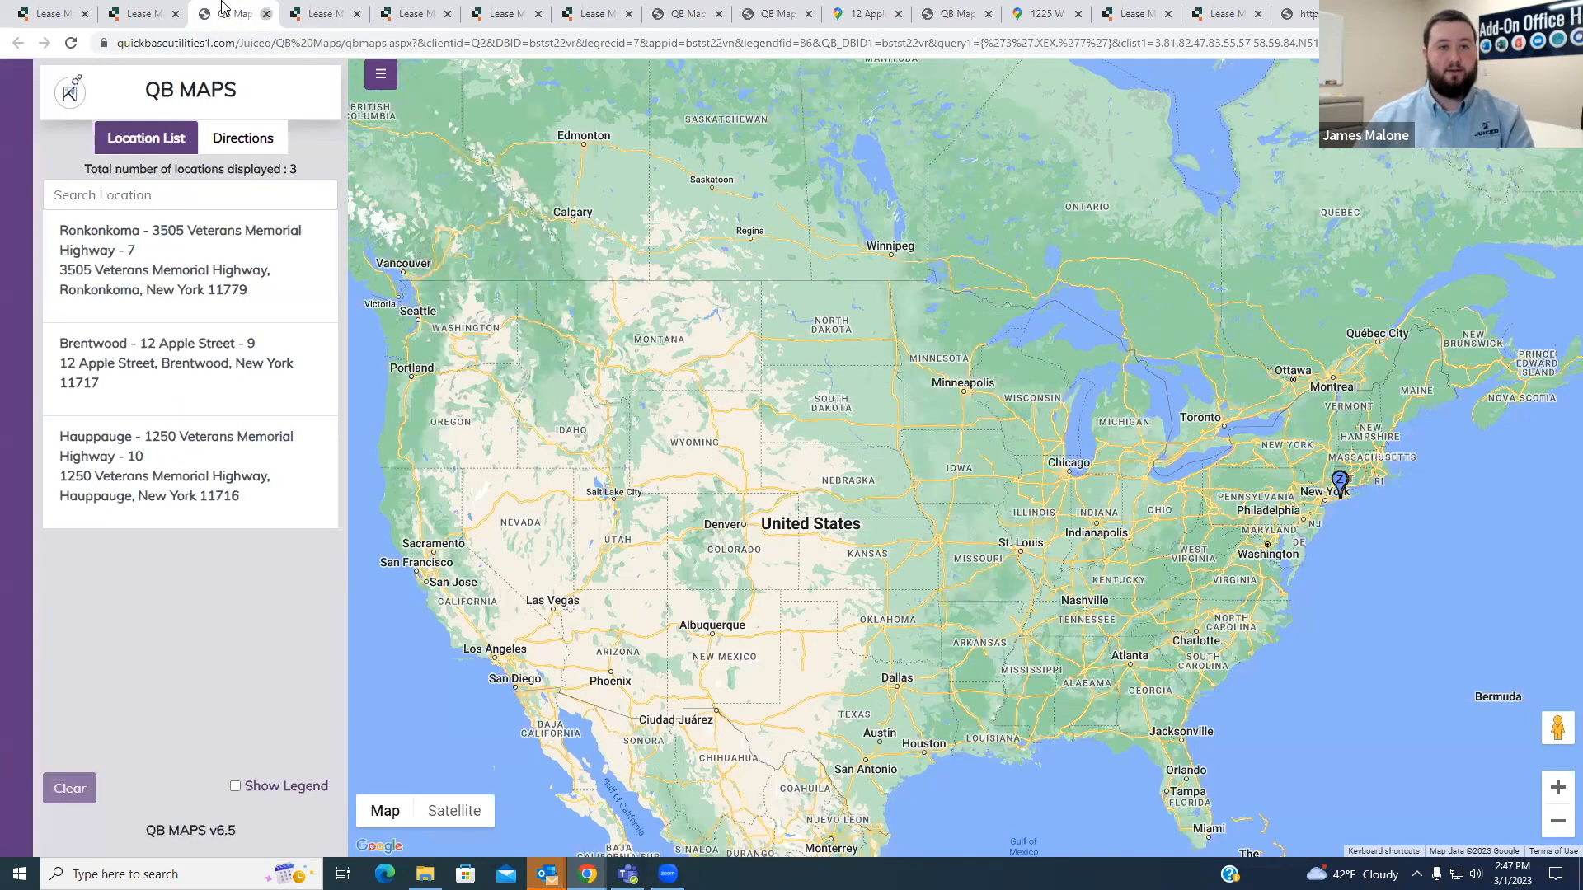
left_click(265, 14)
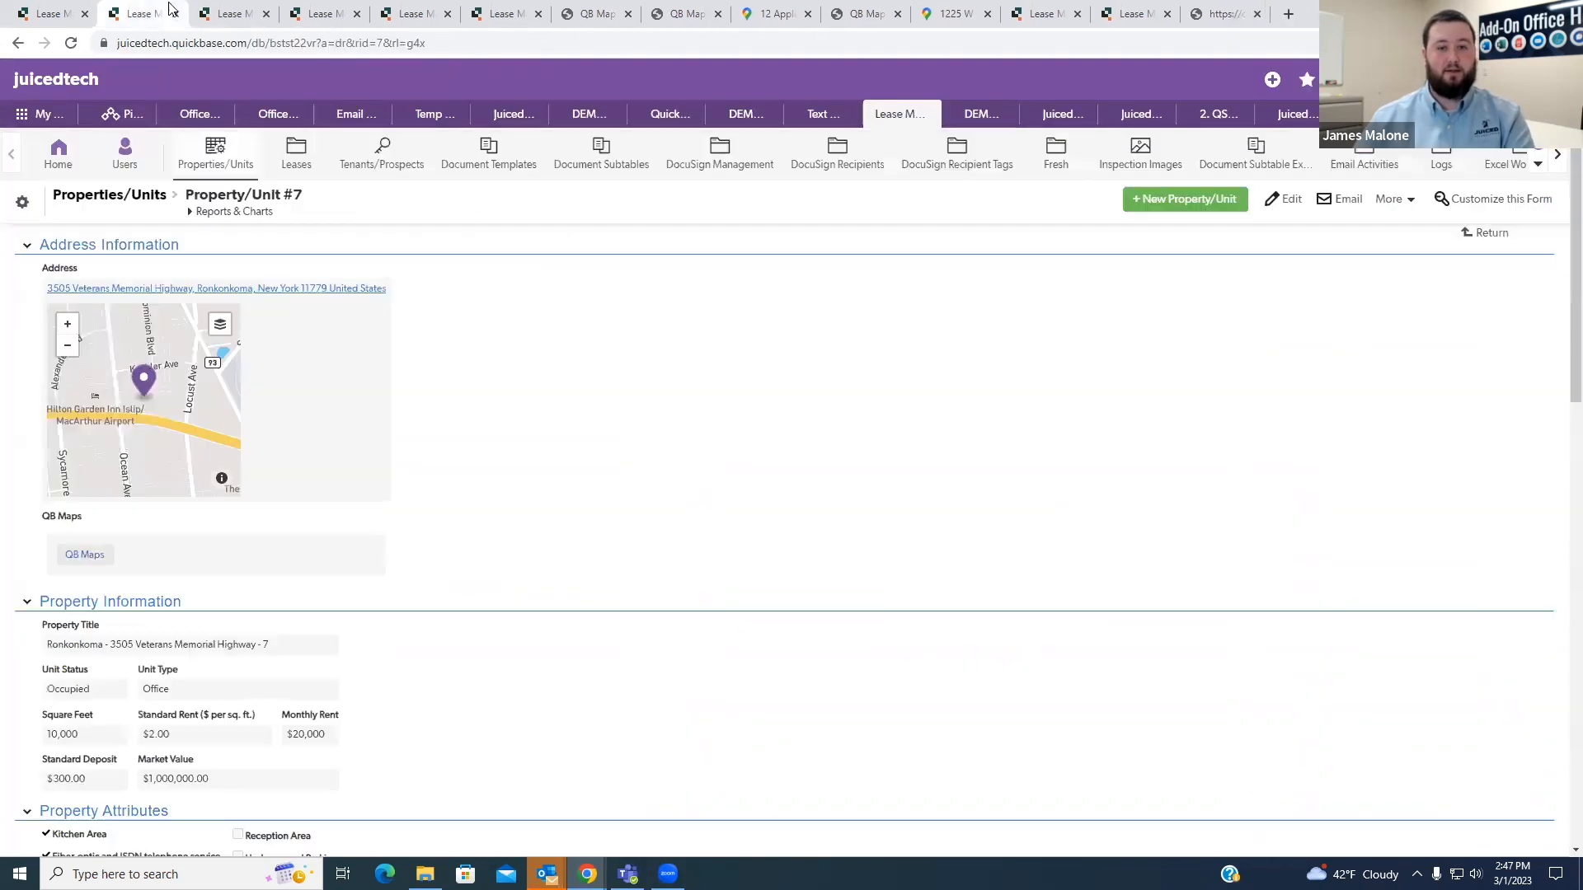
left_click(85, 565)
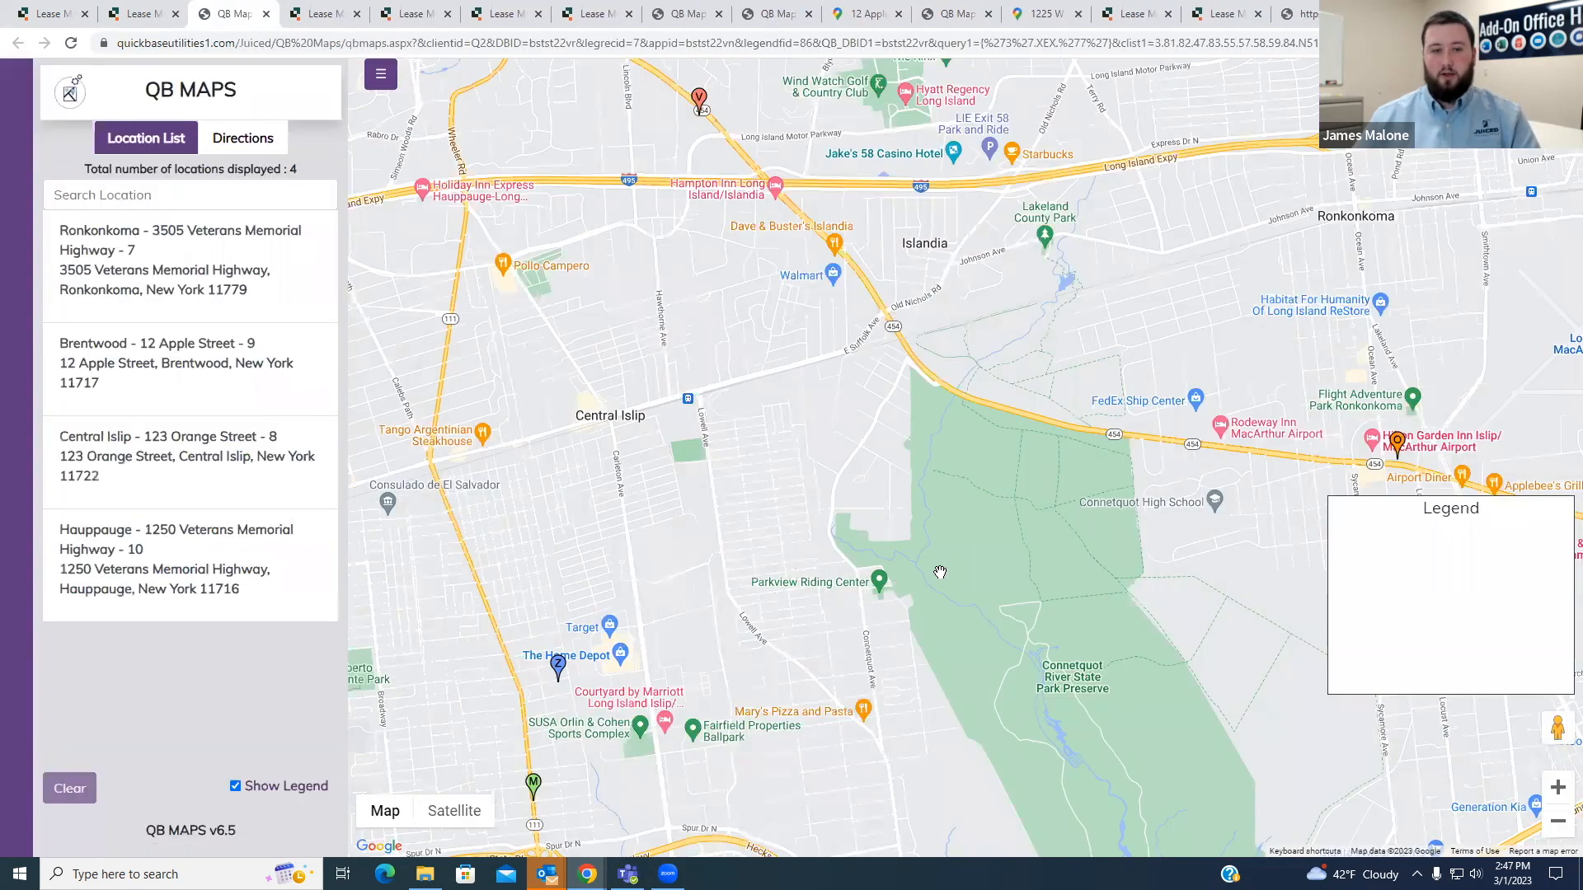
scroll(941, 572, "down", 3)
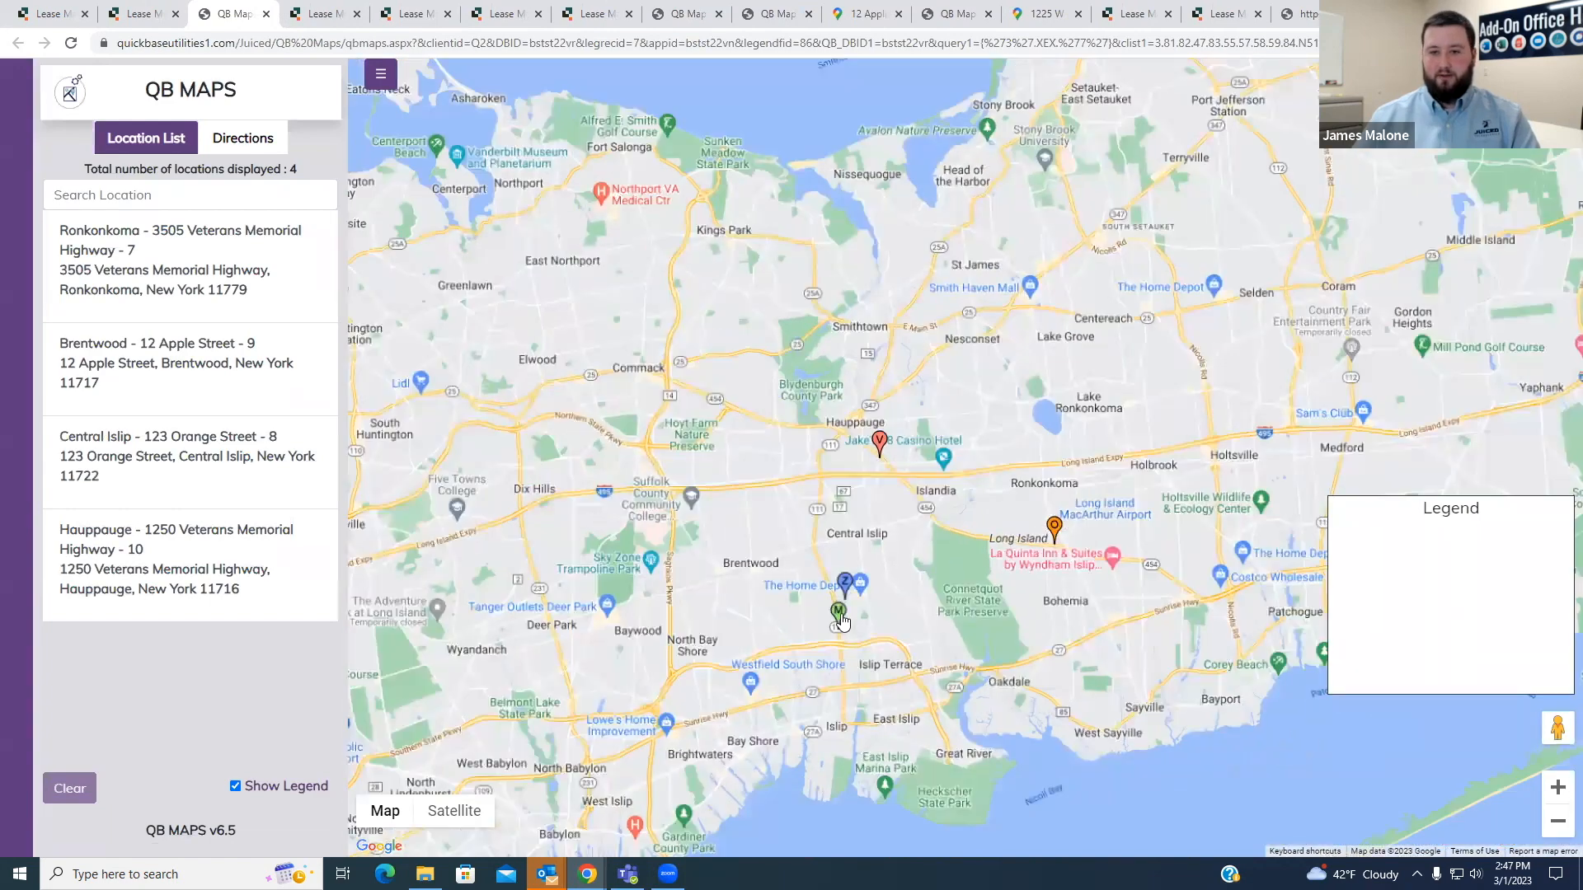
scroll(854, 608, "up", 2)
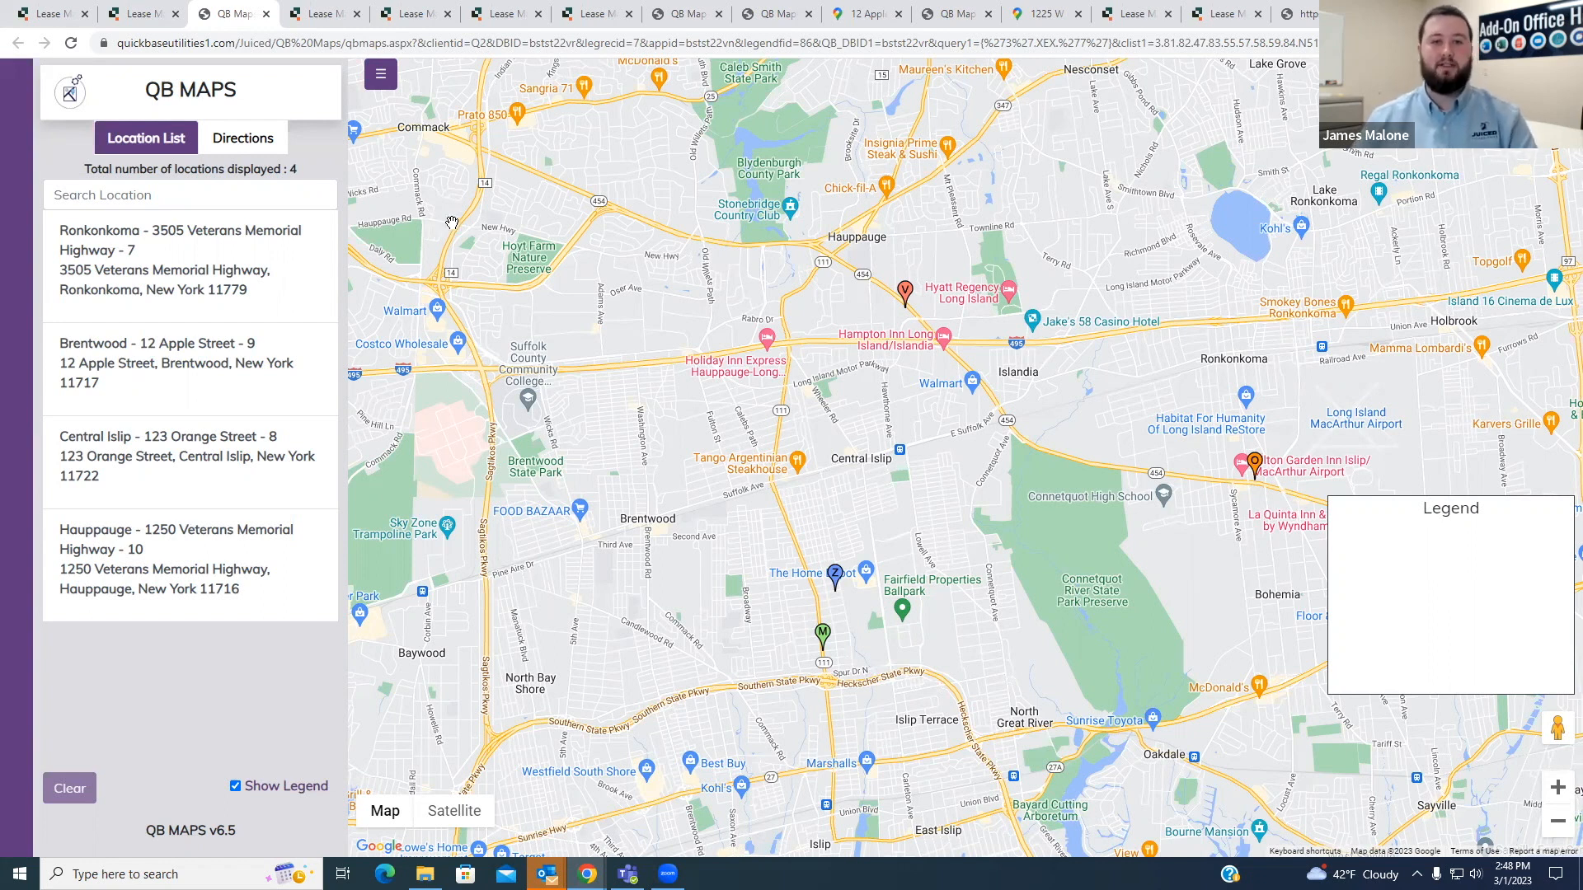
left_click(150, 12)
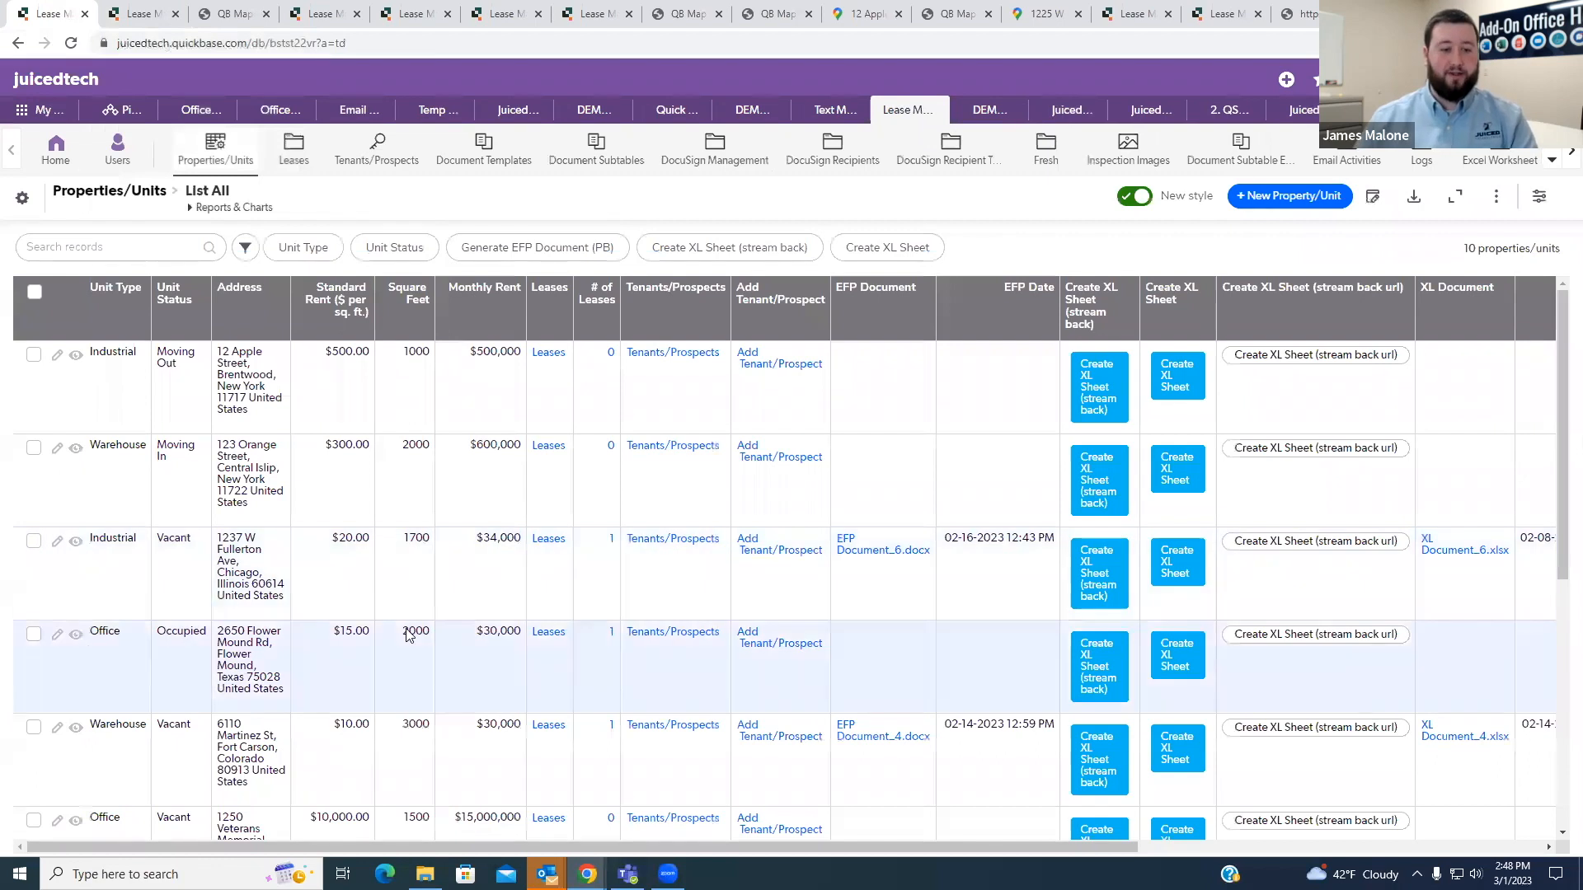
scroll(429, 637, "down", 3)
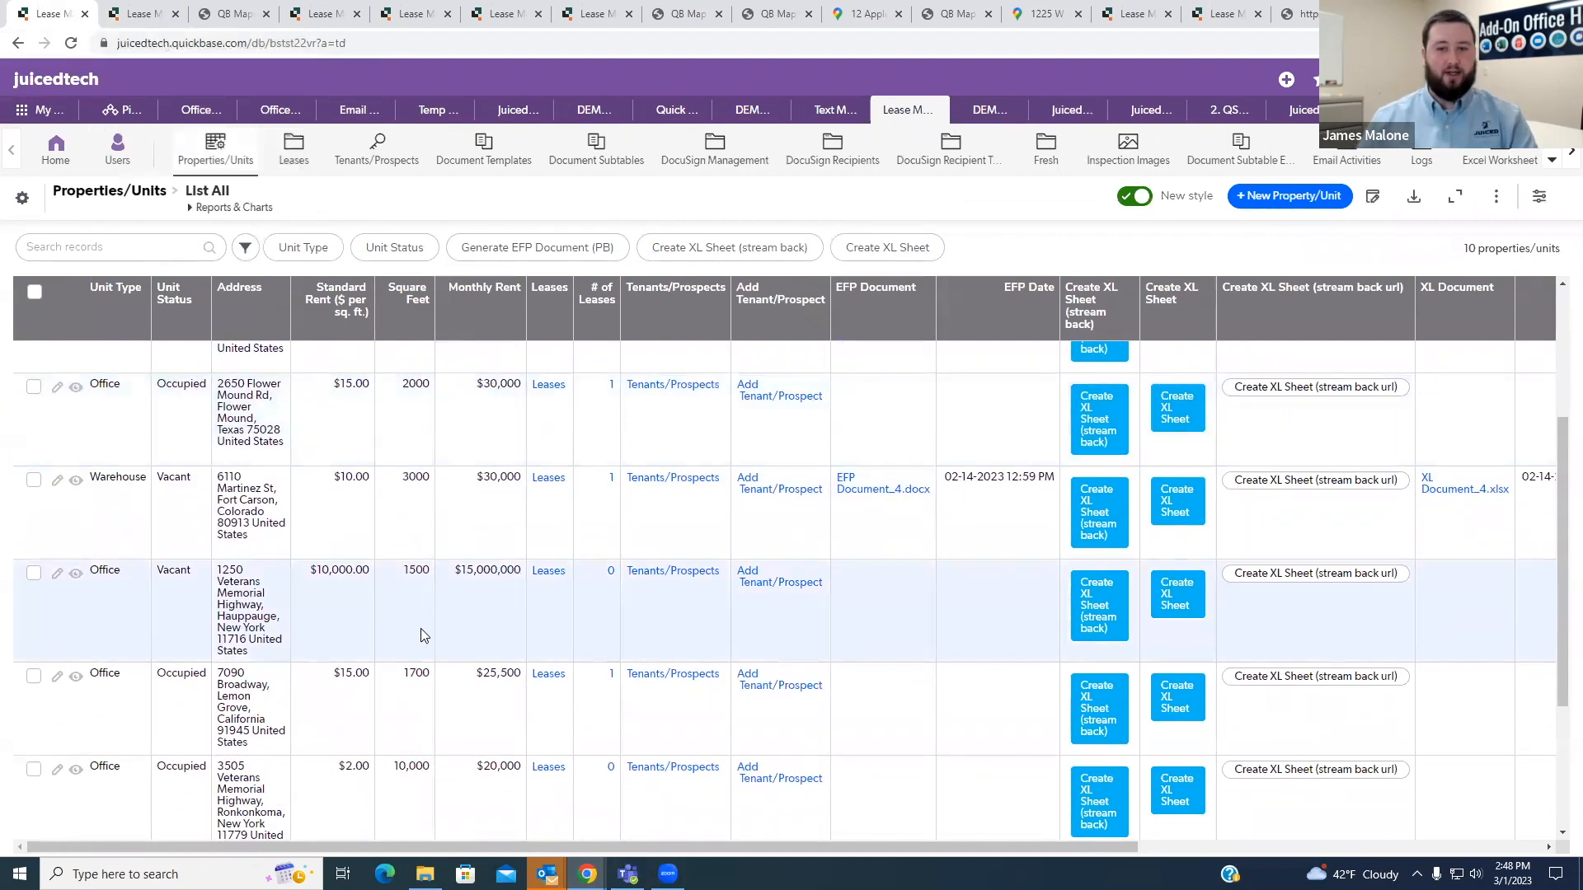
scroll(416, 643, "down", 2)
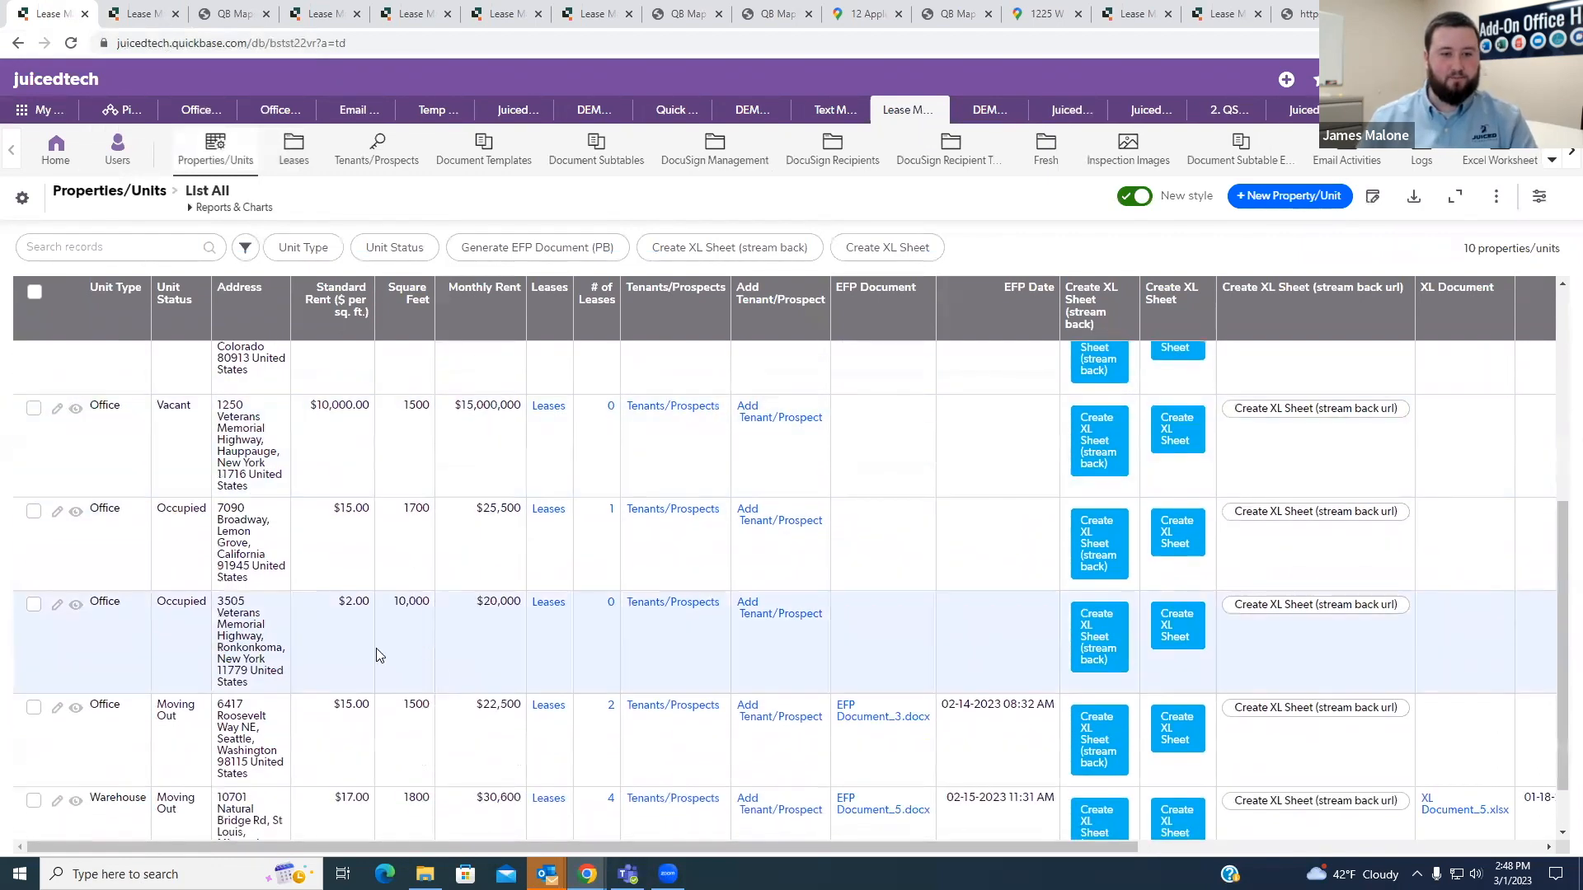
left_click(79, 514)
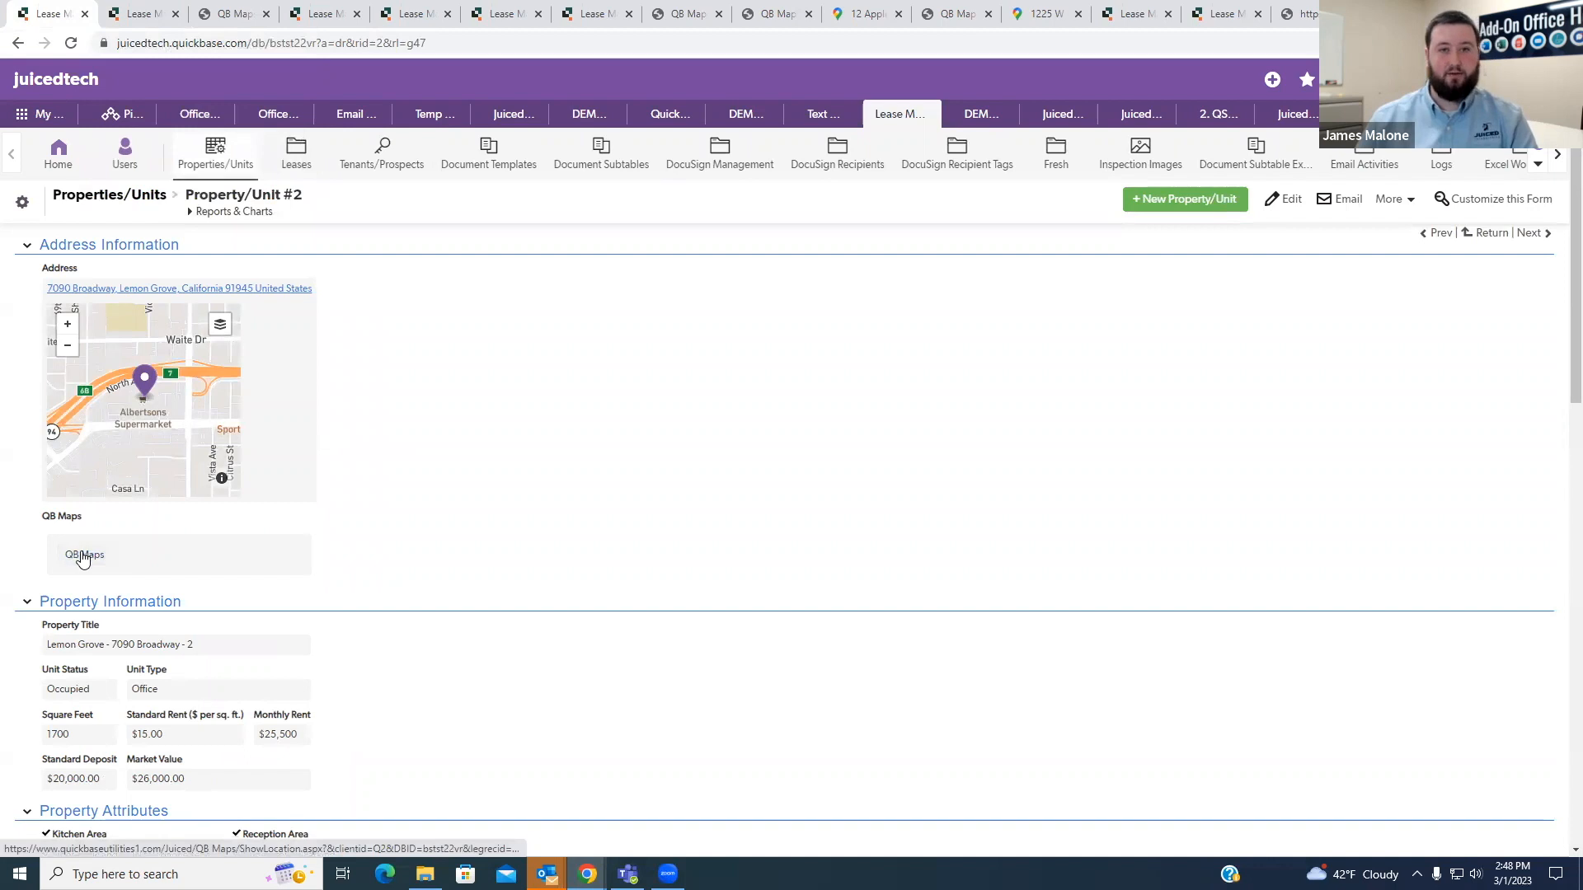
left_click(75, 556)
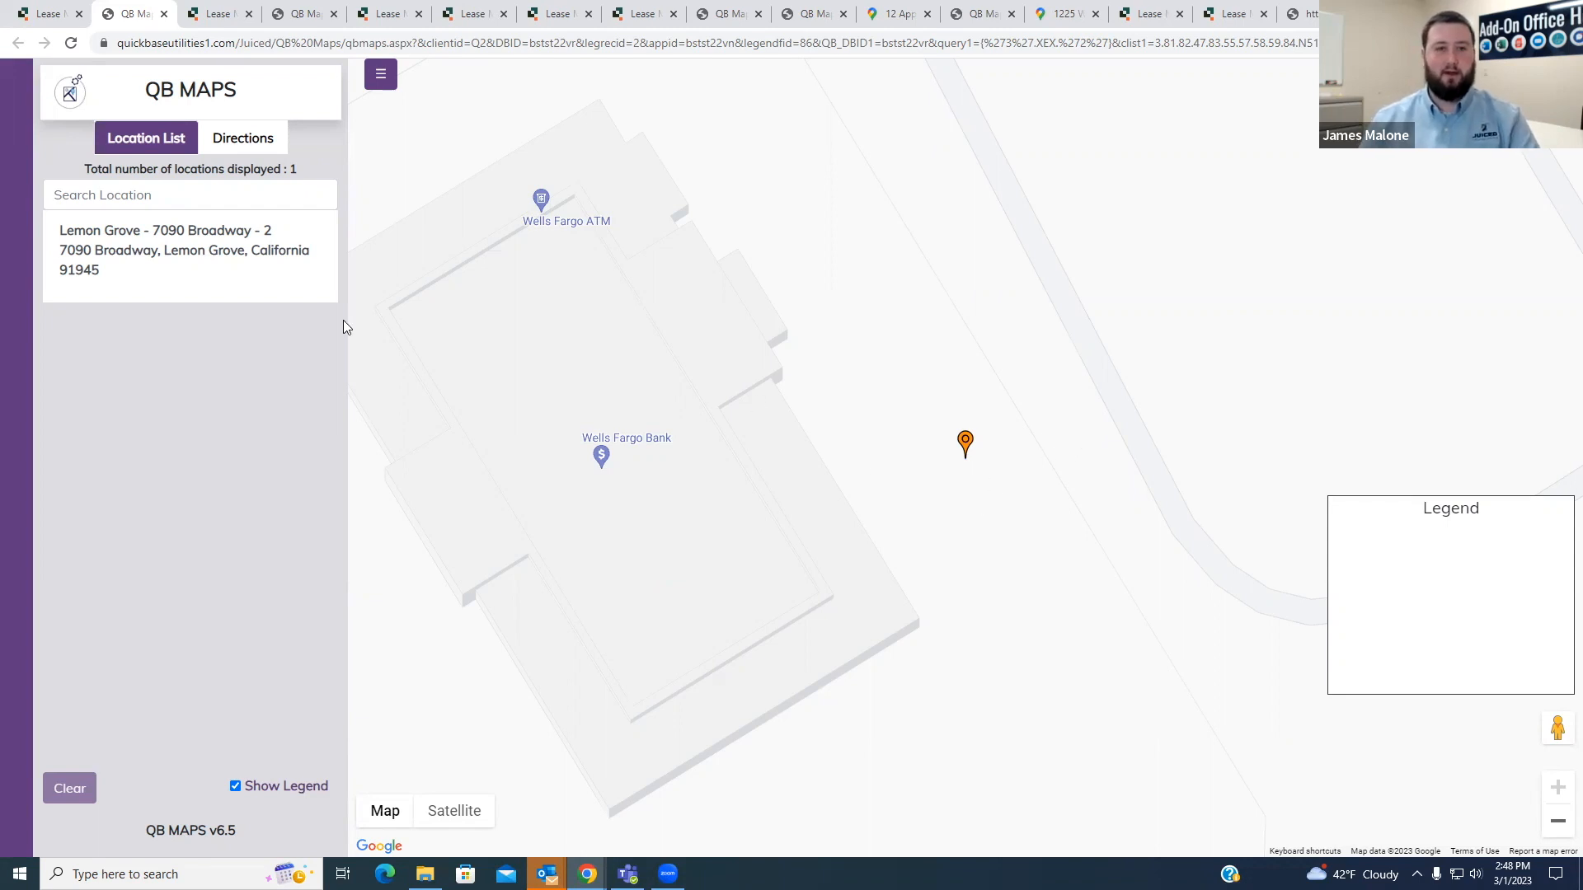
left_click(162, 15)
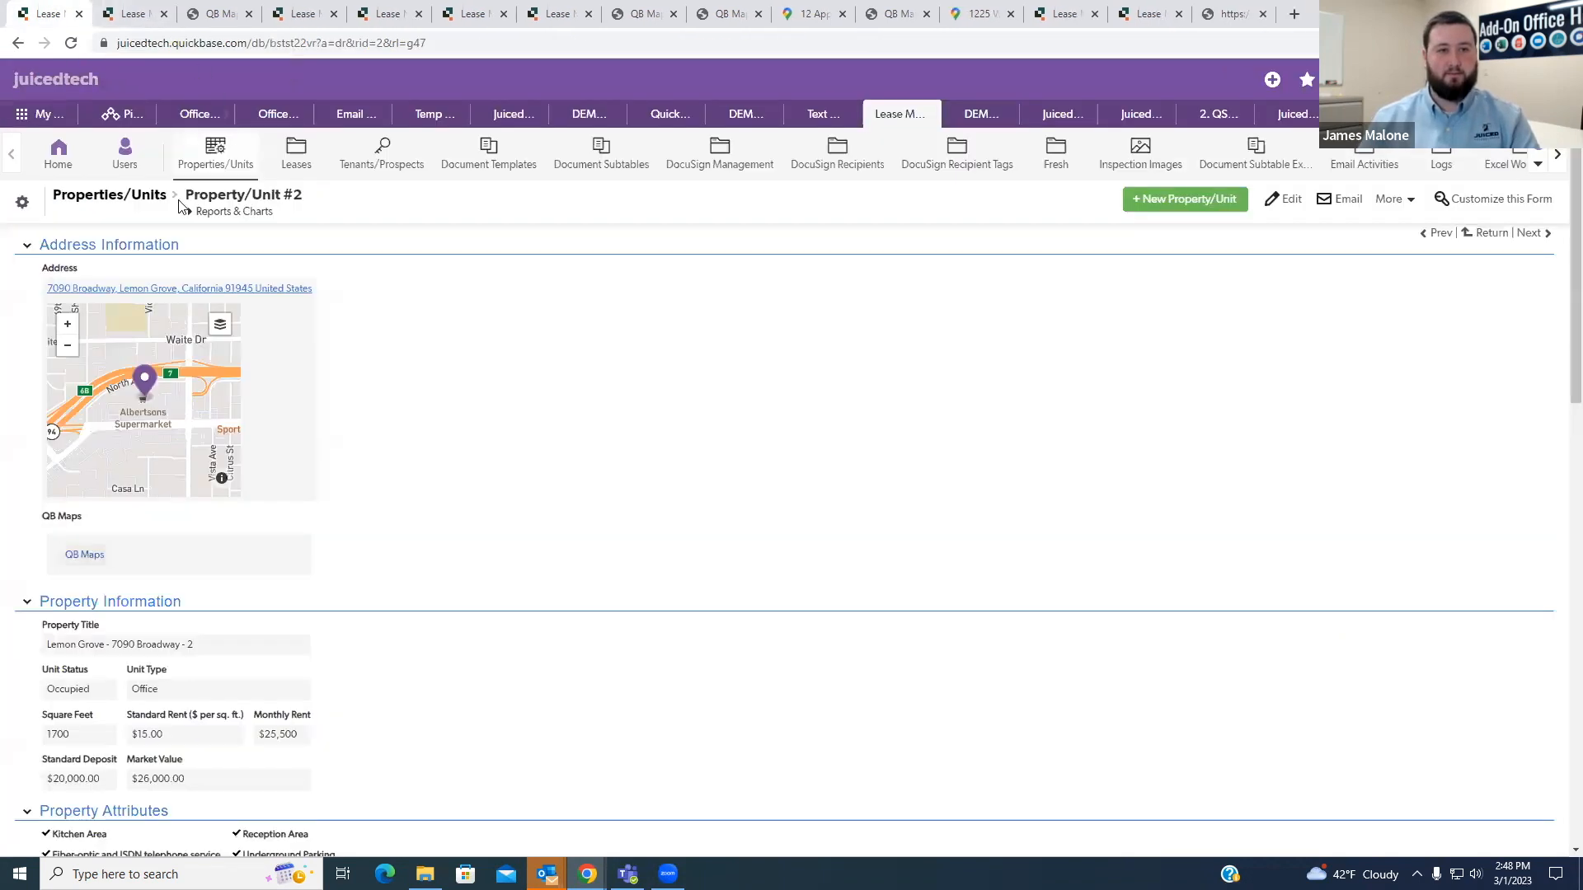
- Review the nearby properties on the Property/Unit #7 map and look over that property's record
left_click(226, 17)
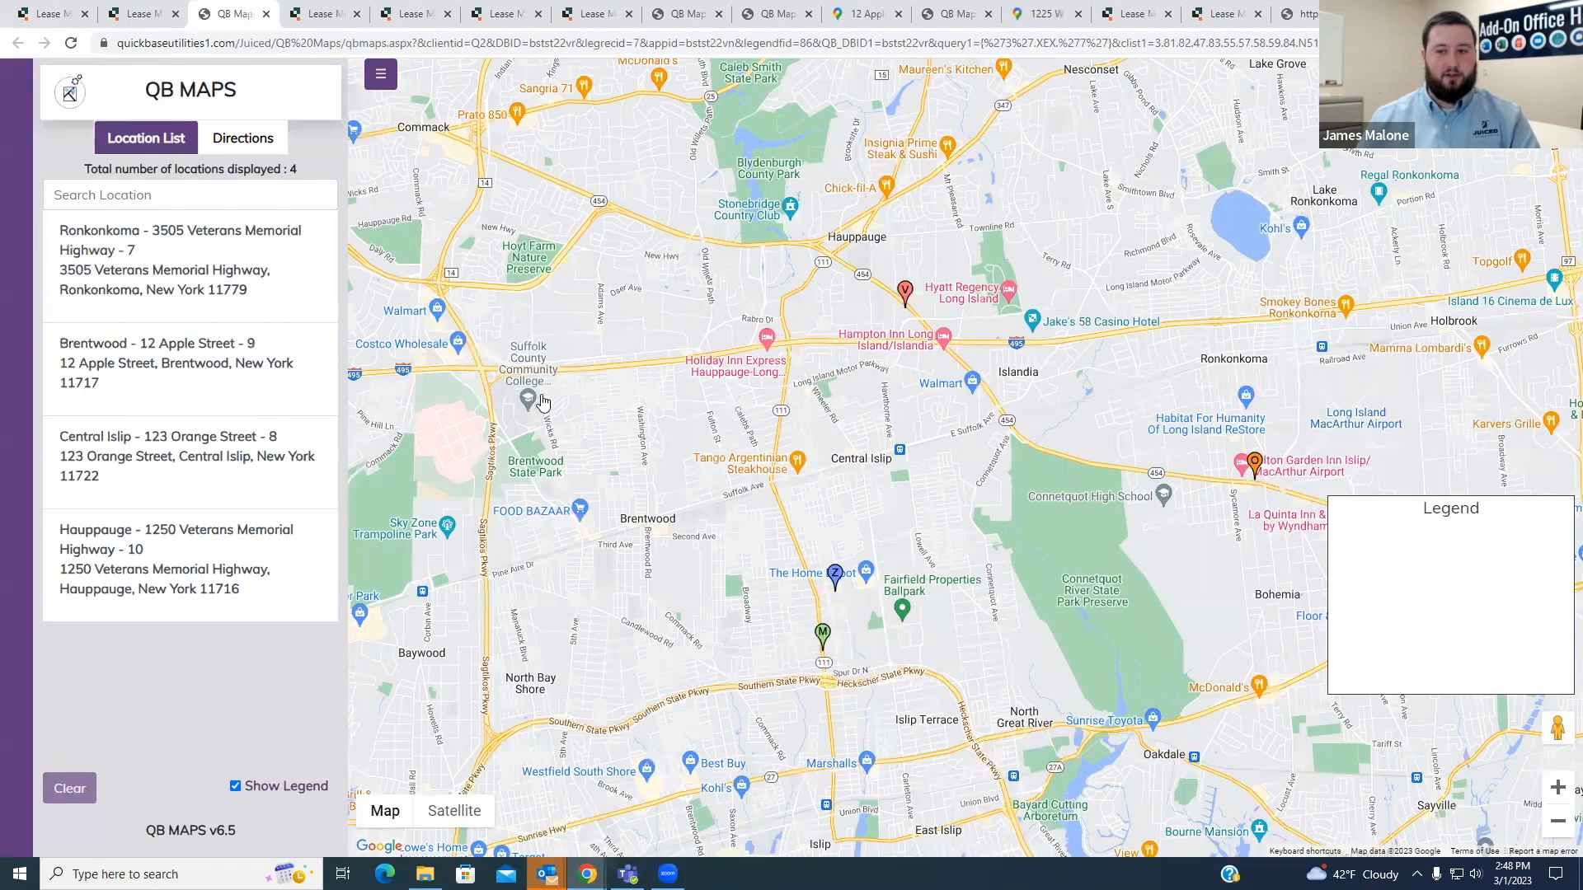
left_click_drag(942, 486, 859, 499)
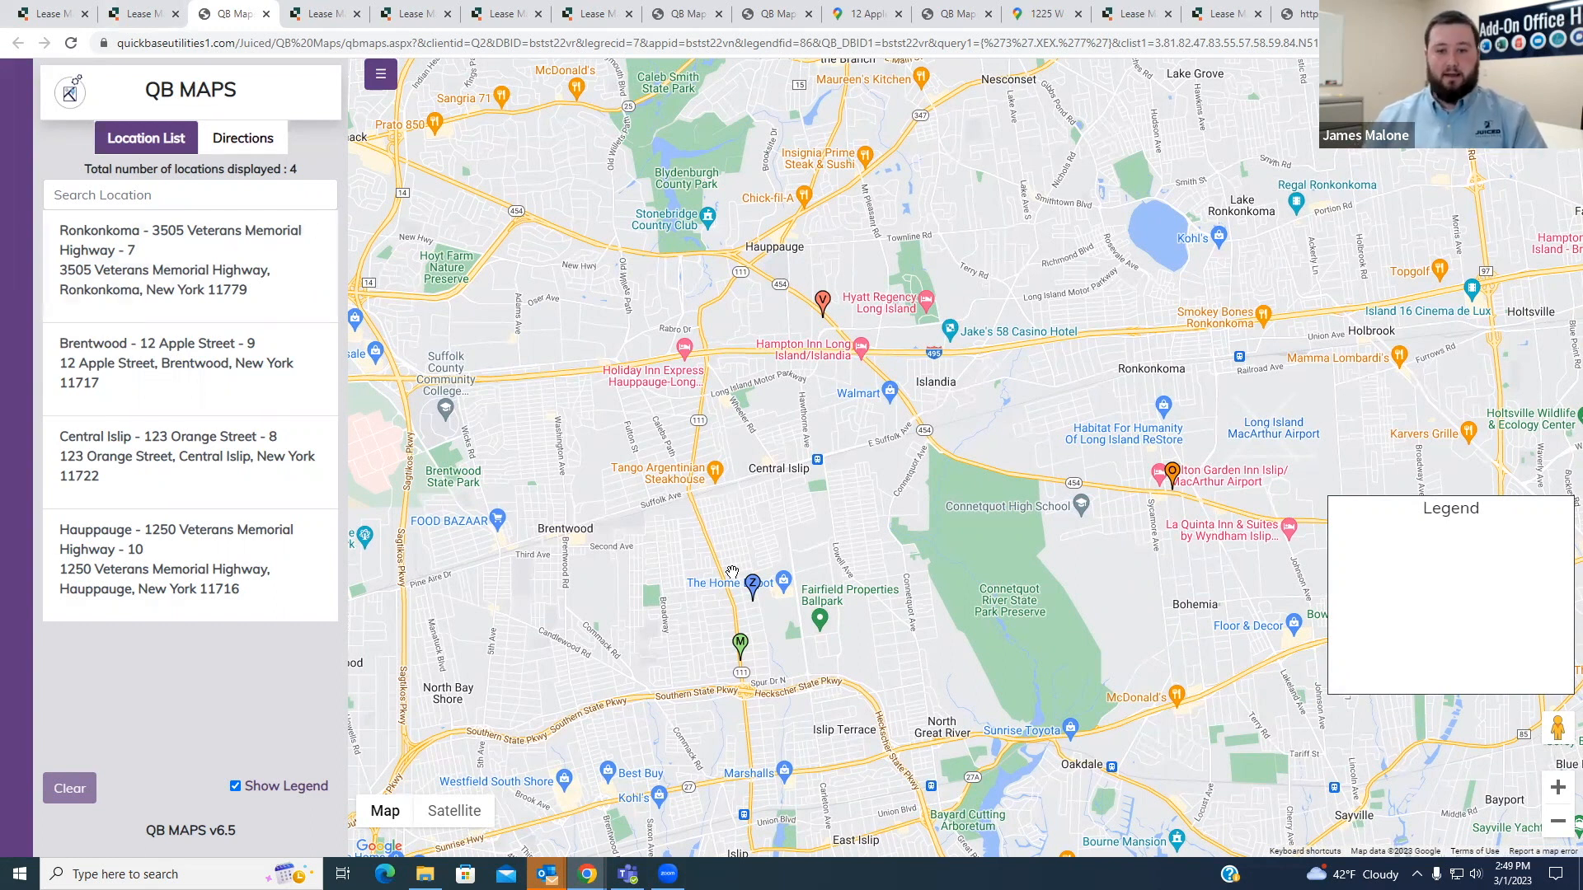
mouse_move(1160, 478)
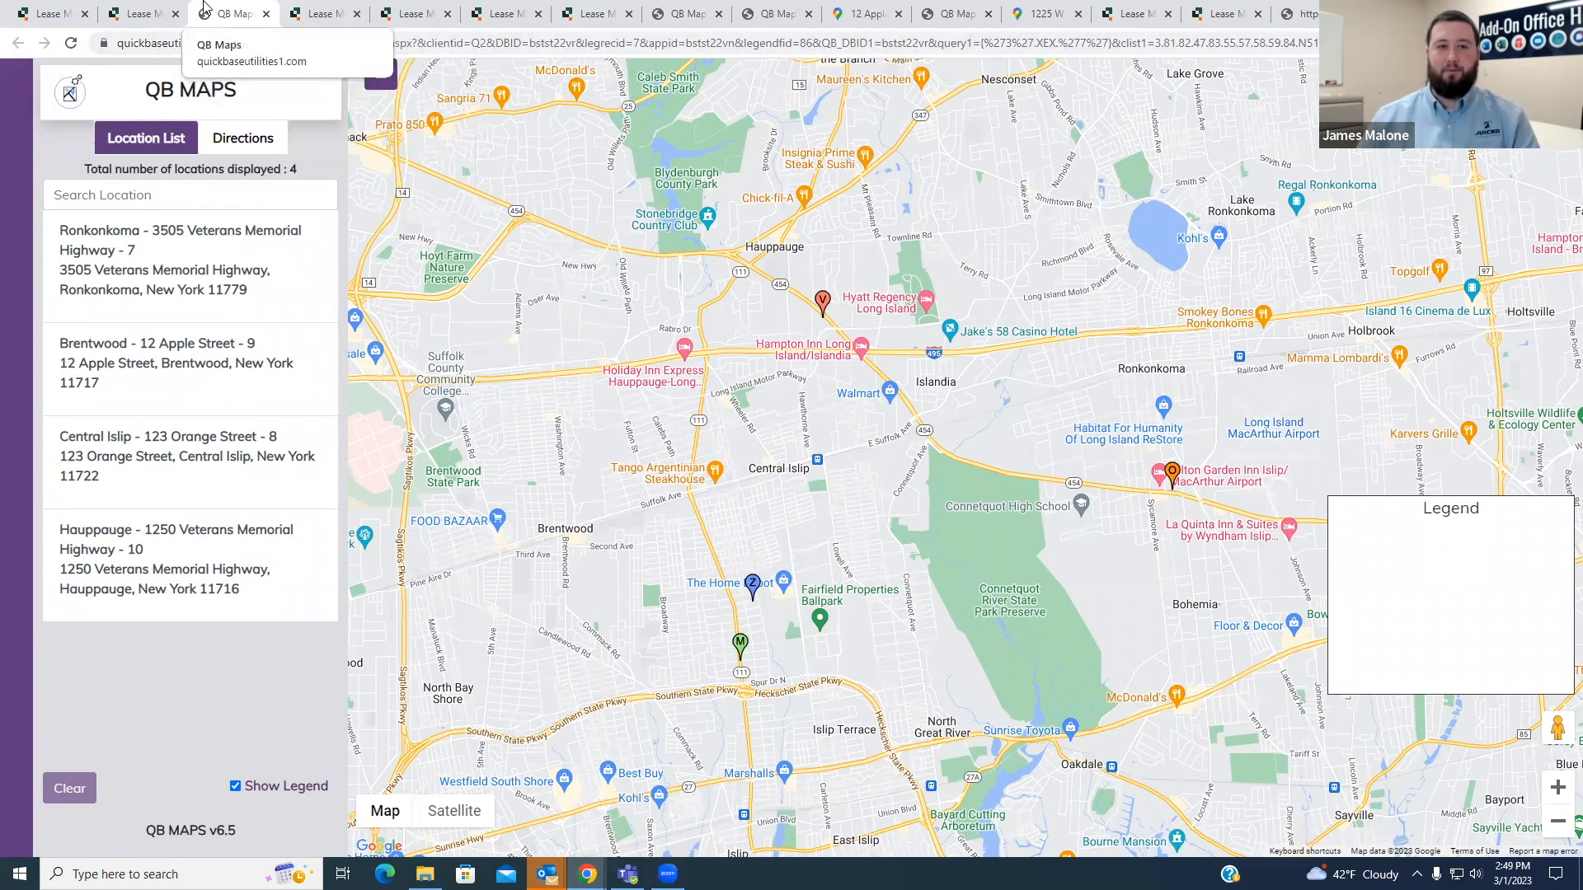
left_click(162, 10)
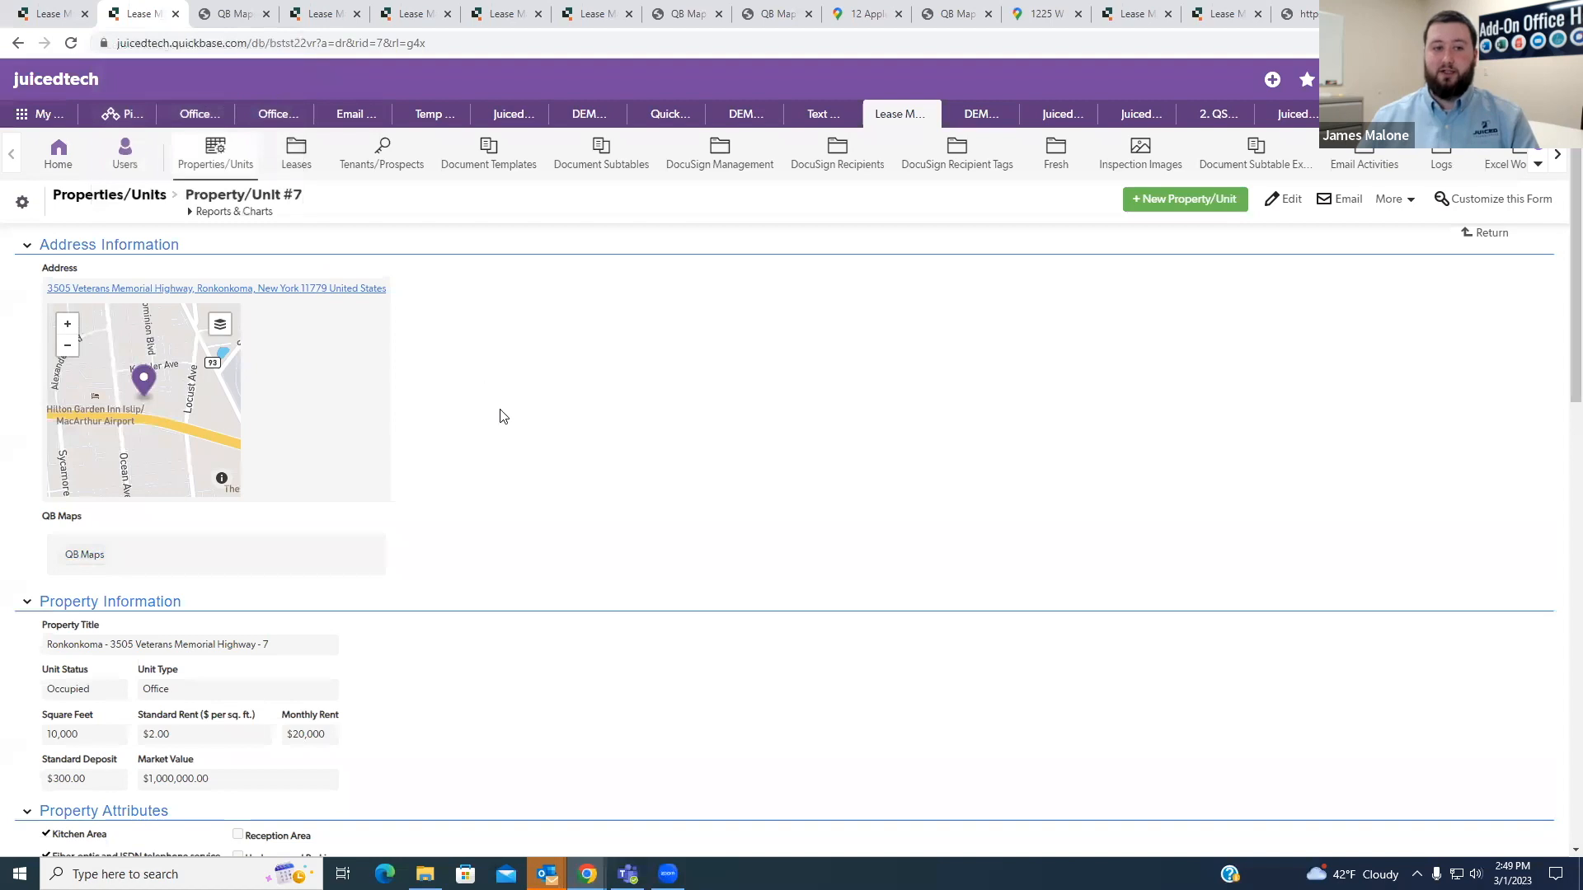
scroll(504, 425, "down", 3)
scroll(533, 364, "down", 2)
scroll(463, 336, "up", 4)
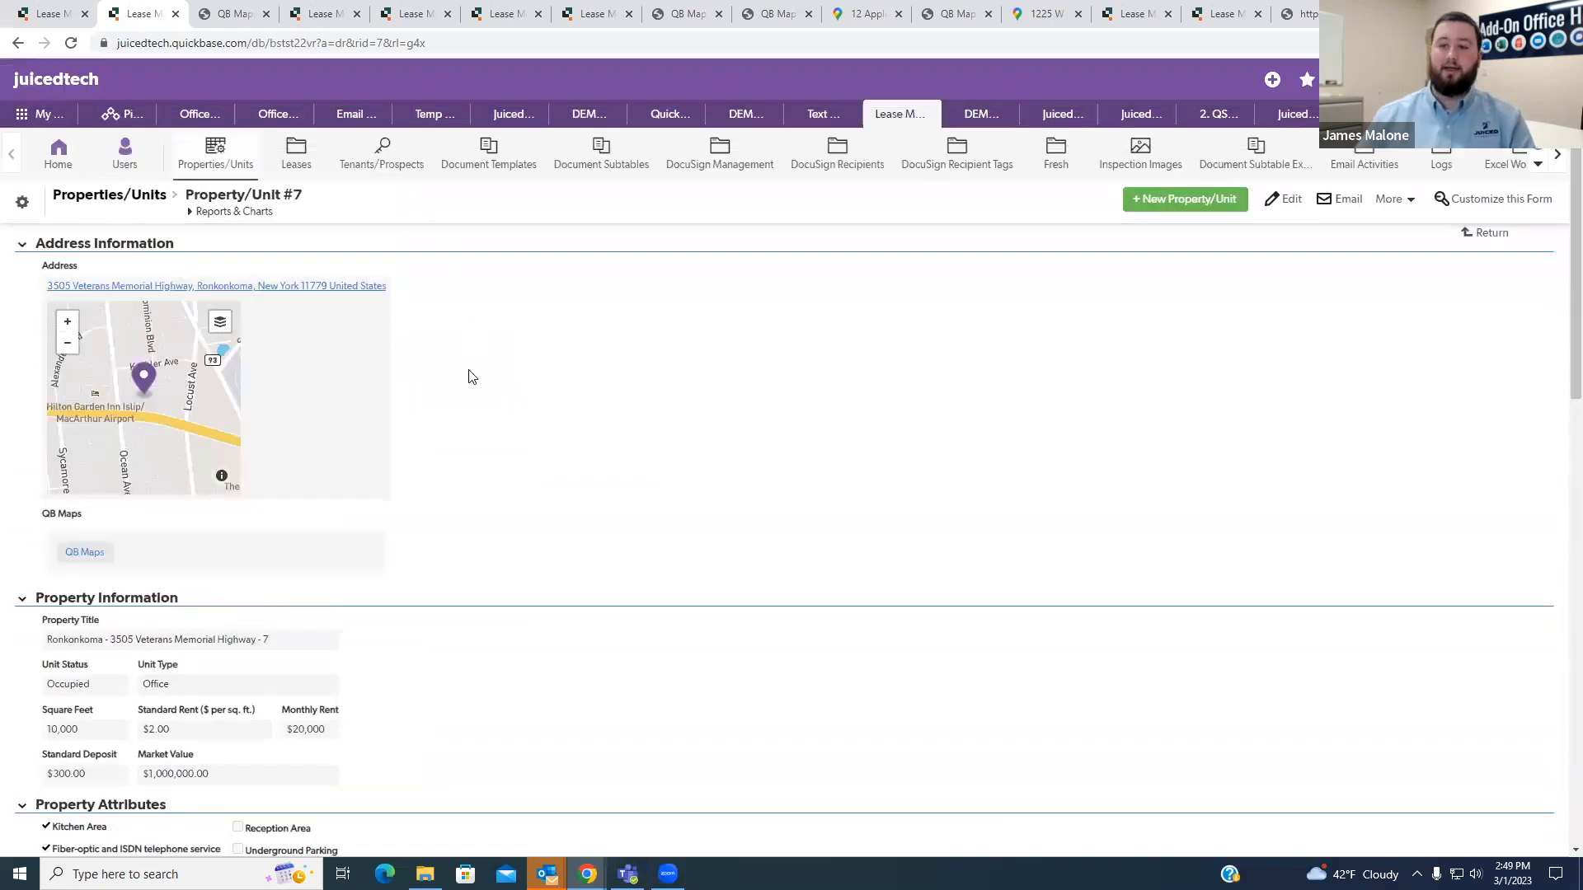
- Return to the Property/Unit #7 map, view it with the location sidebar collapsed, and restore the sidebar
left_click(212, 11)
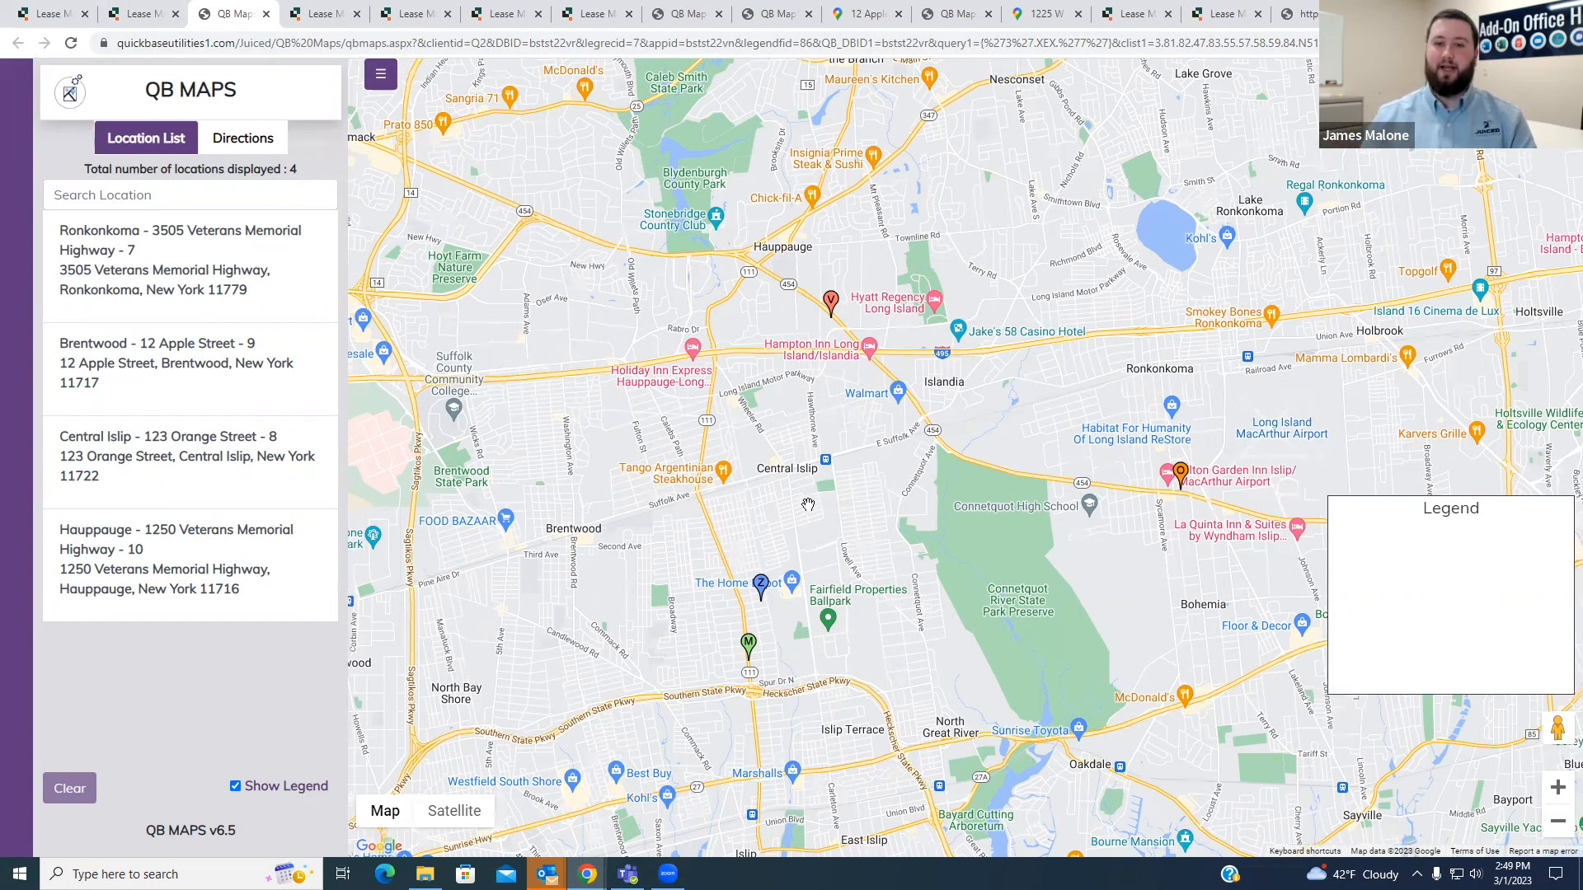
left_click_drag(957, 492, 938, 493)
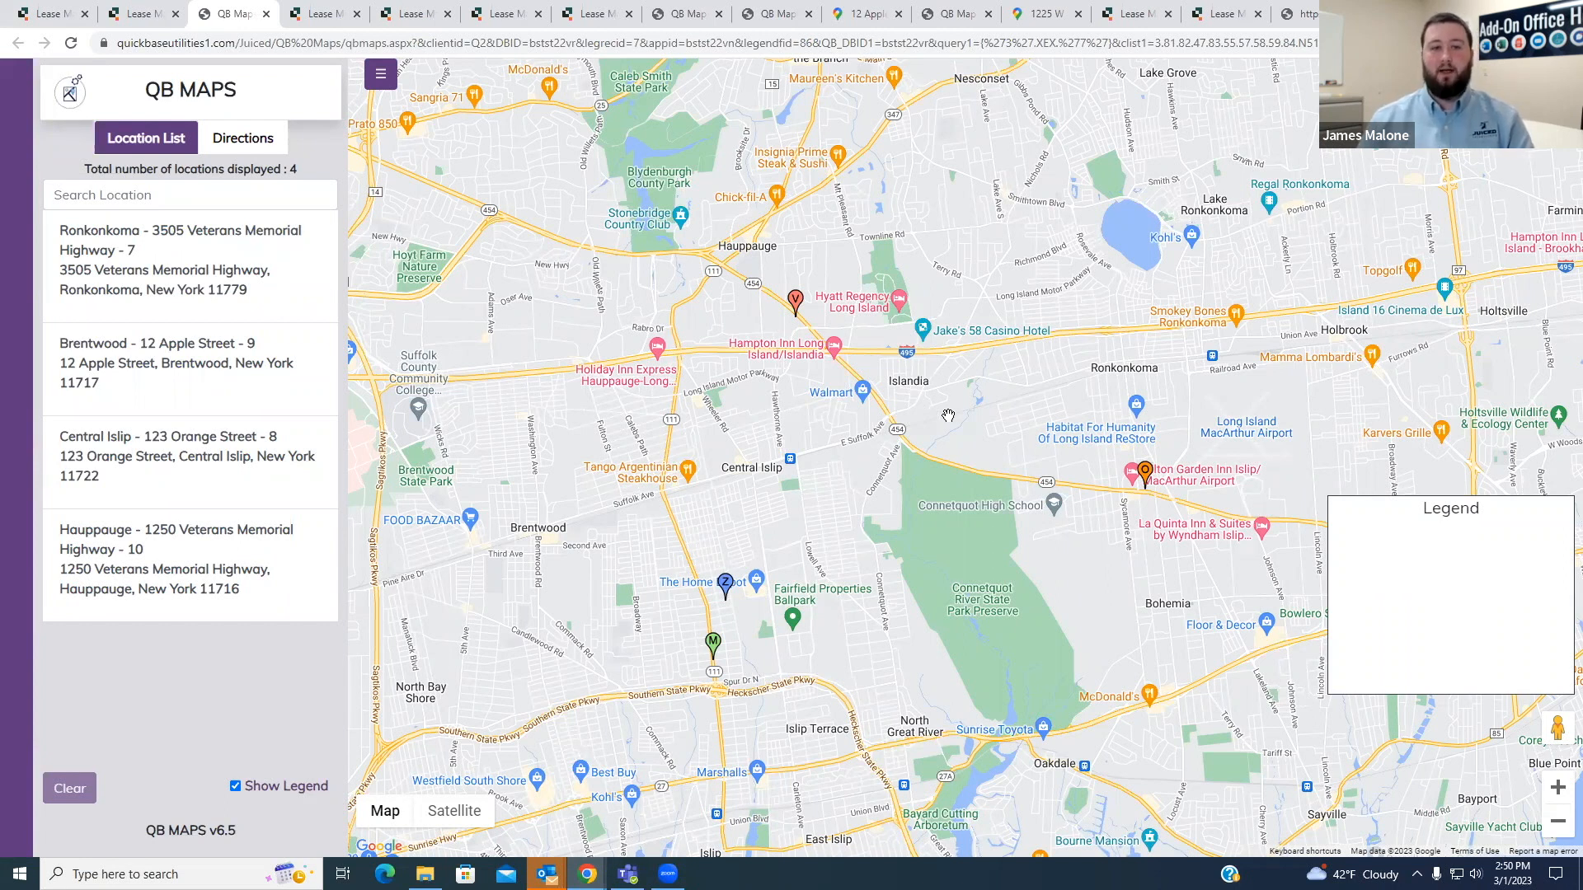
left_click_drag(912, 418, 868, 426)
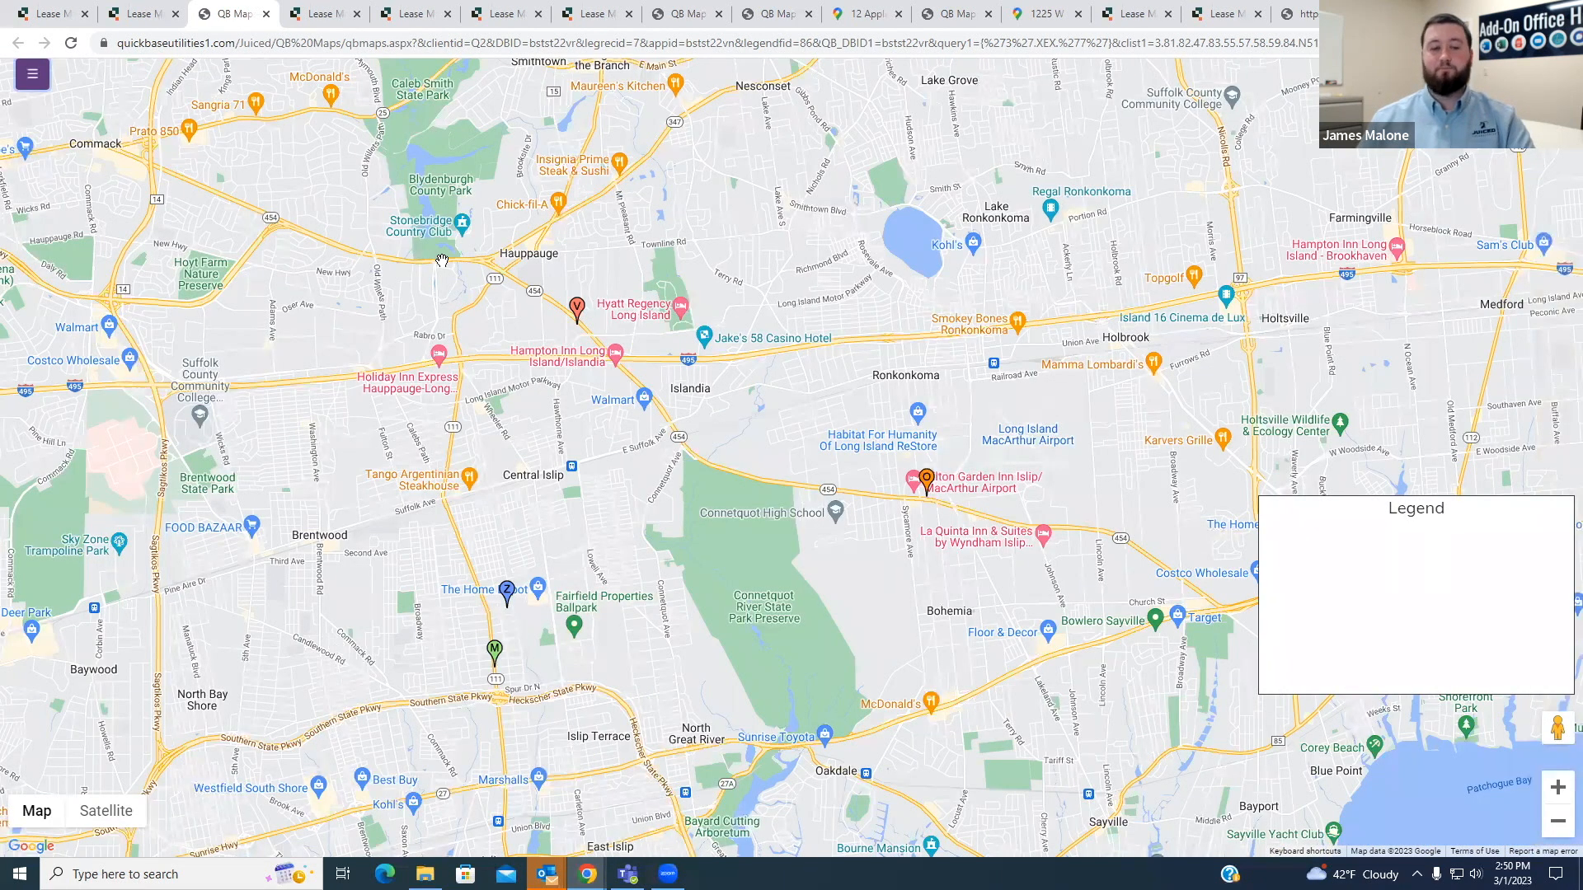
left_click(35, 86)
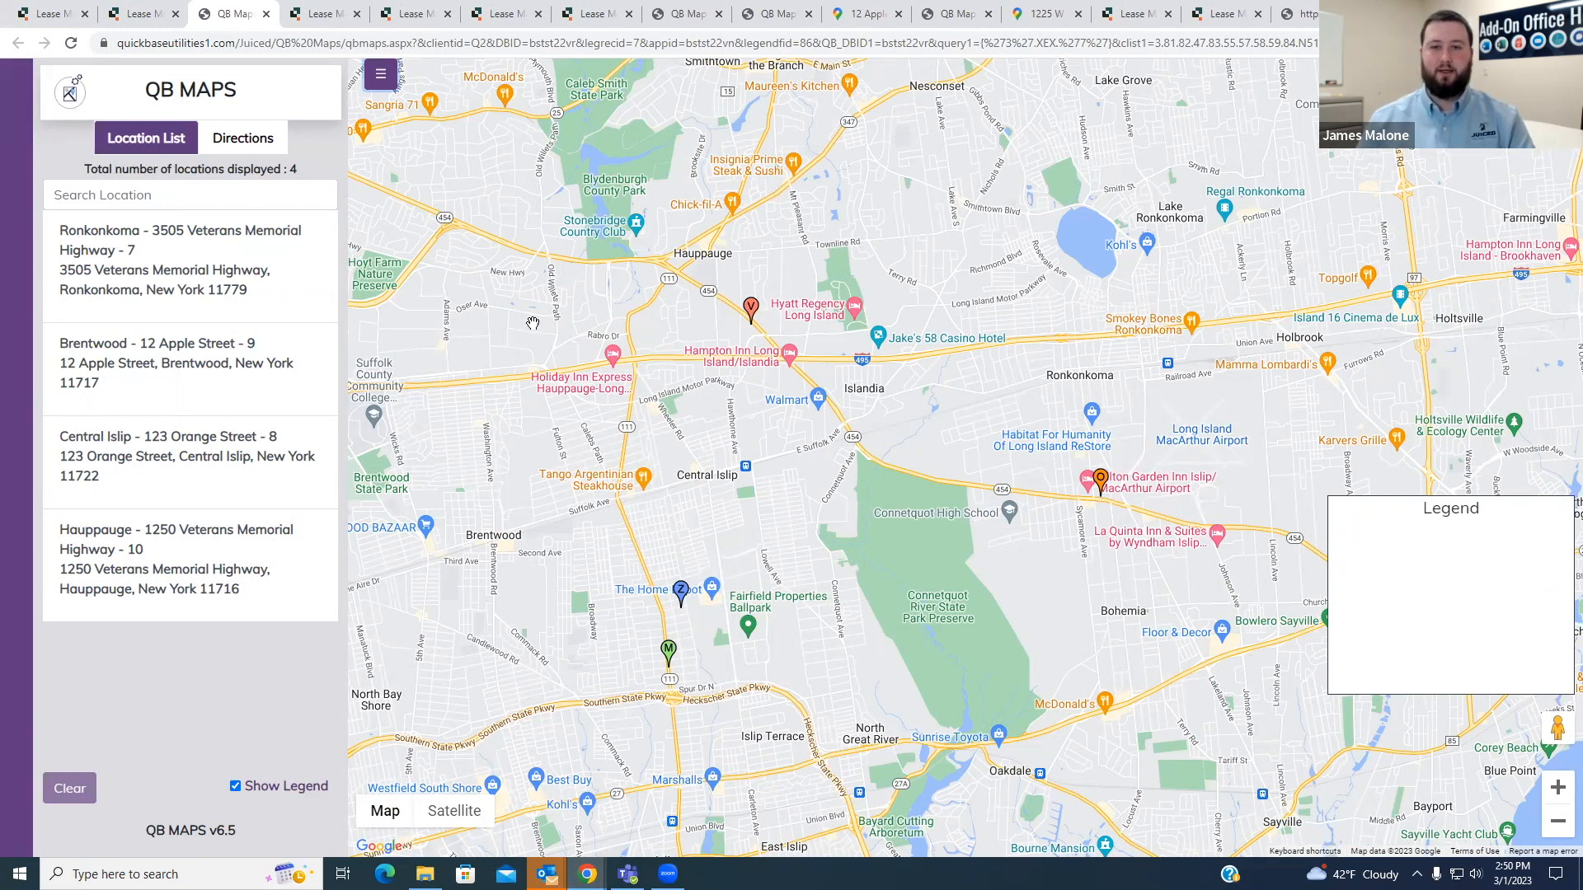
left_click_drag(584, 401, 618, 403)
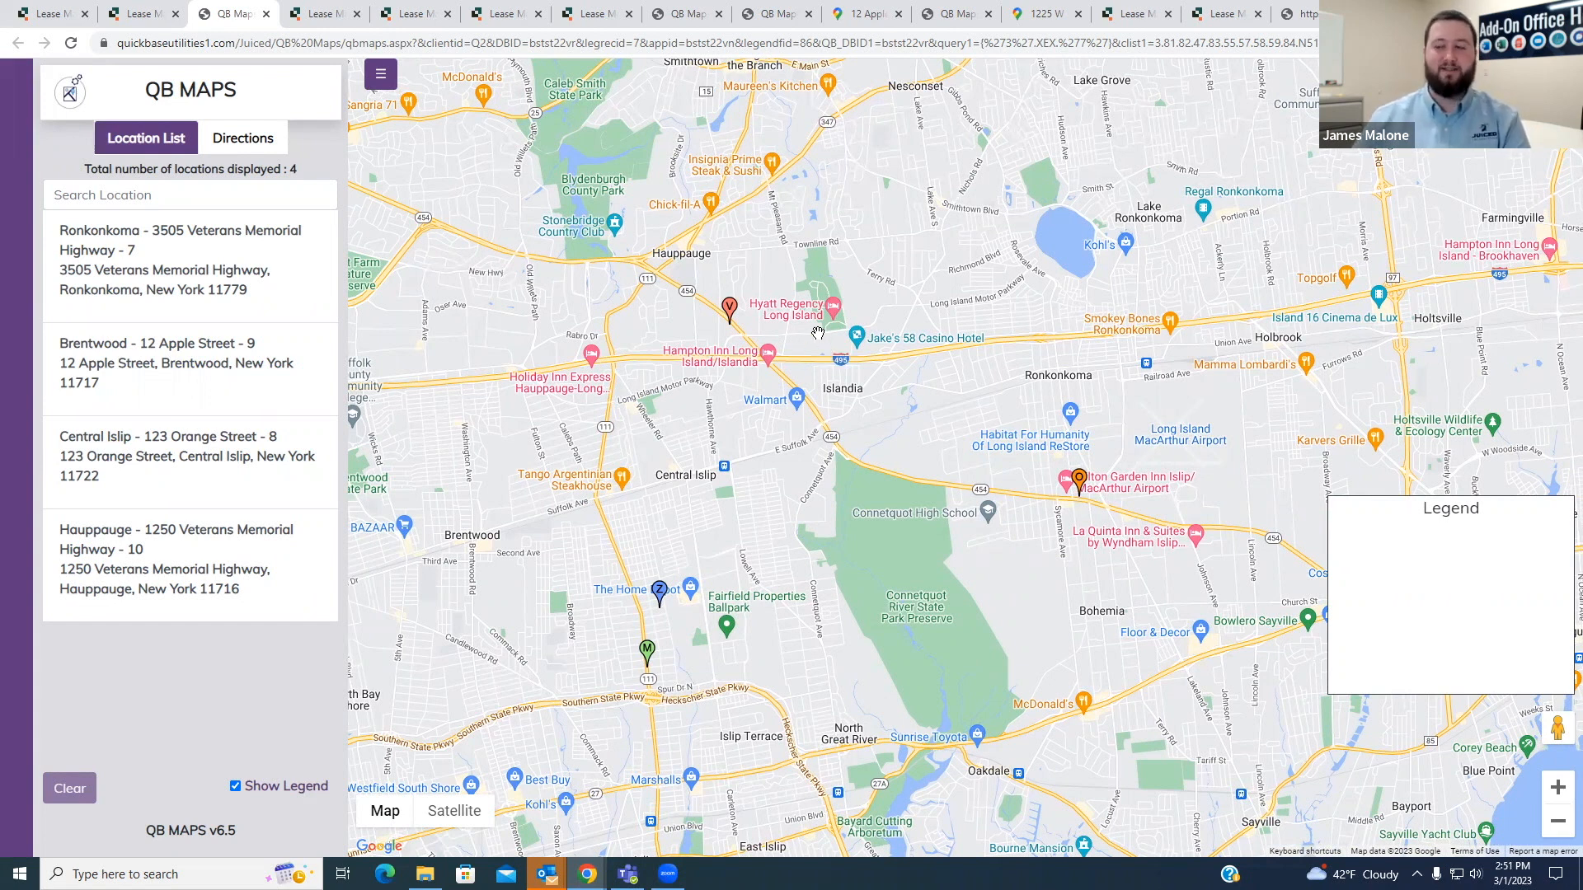
left_click_drag(917, 445, 879, 446)
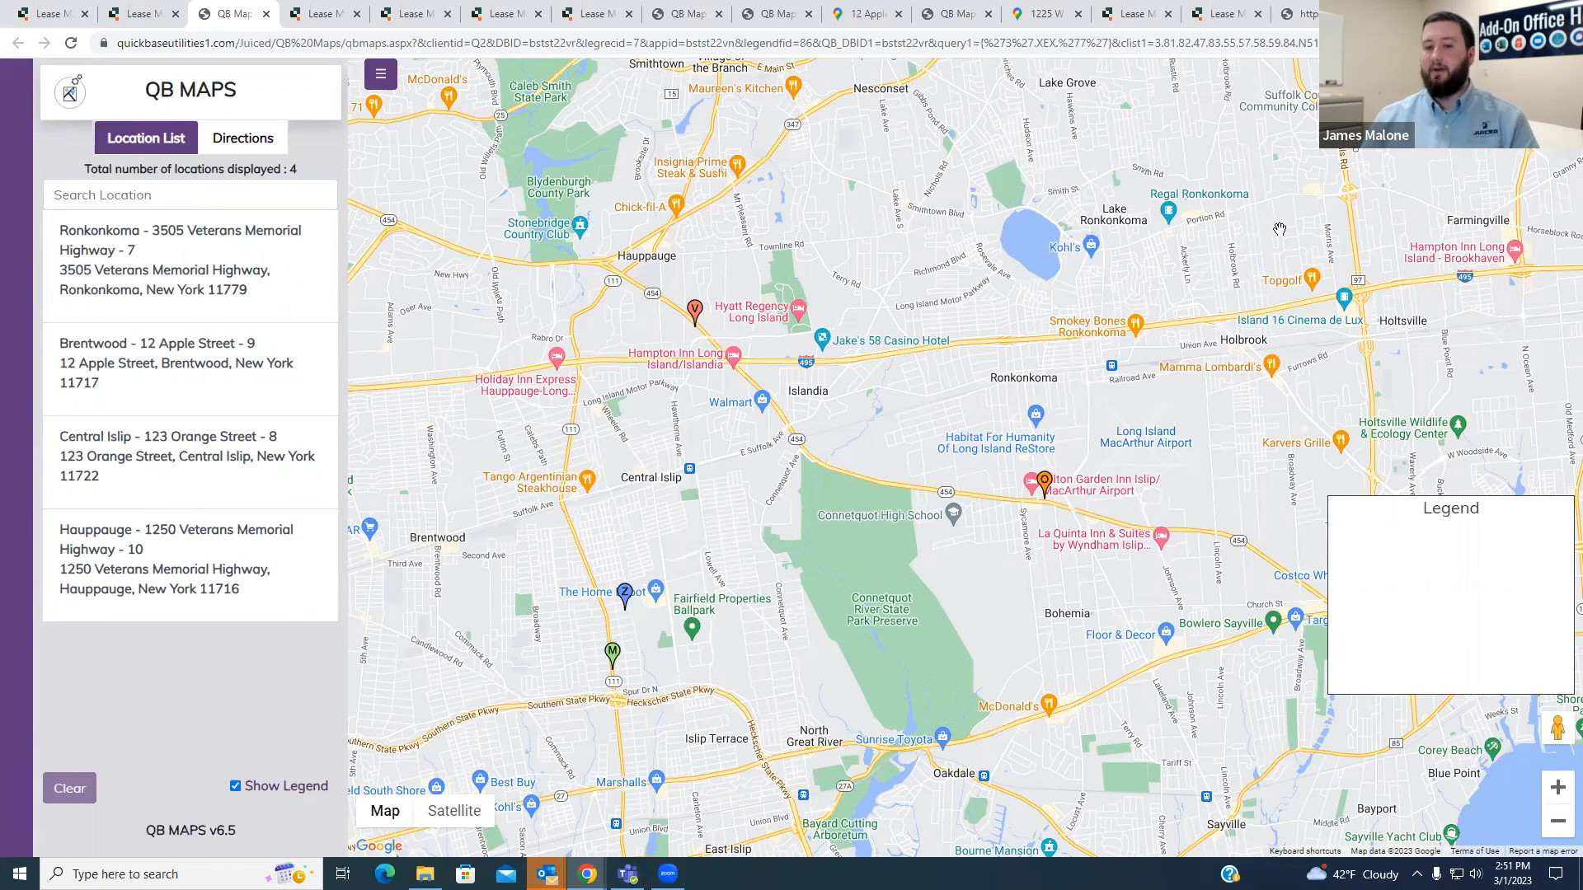
left_click_drag(948, 436, 968, 420)
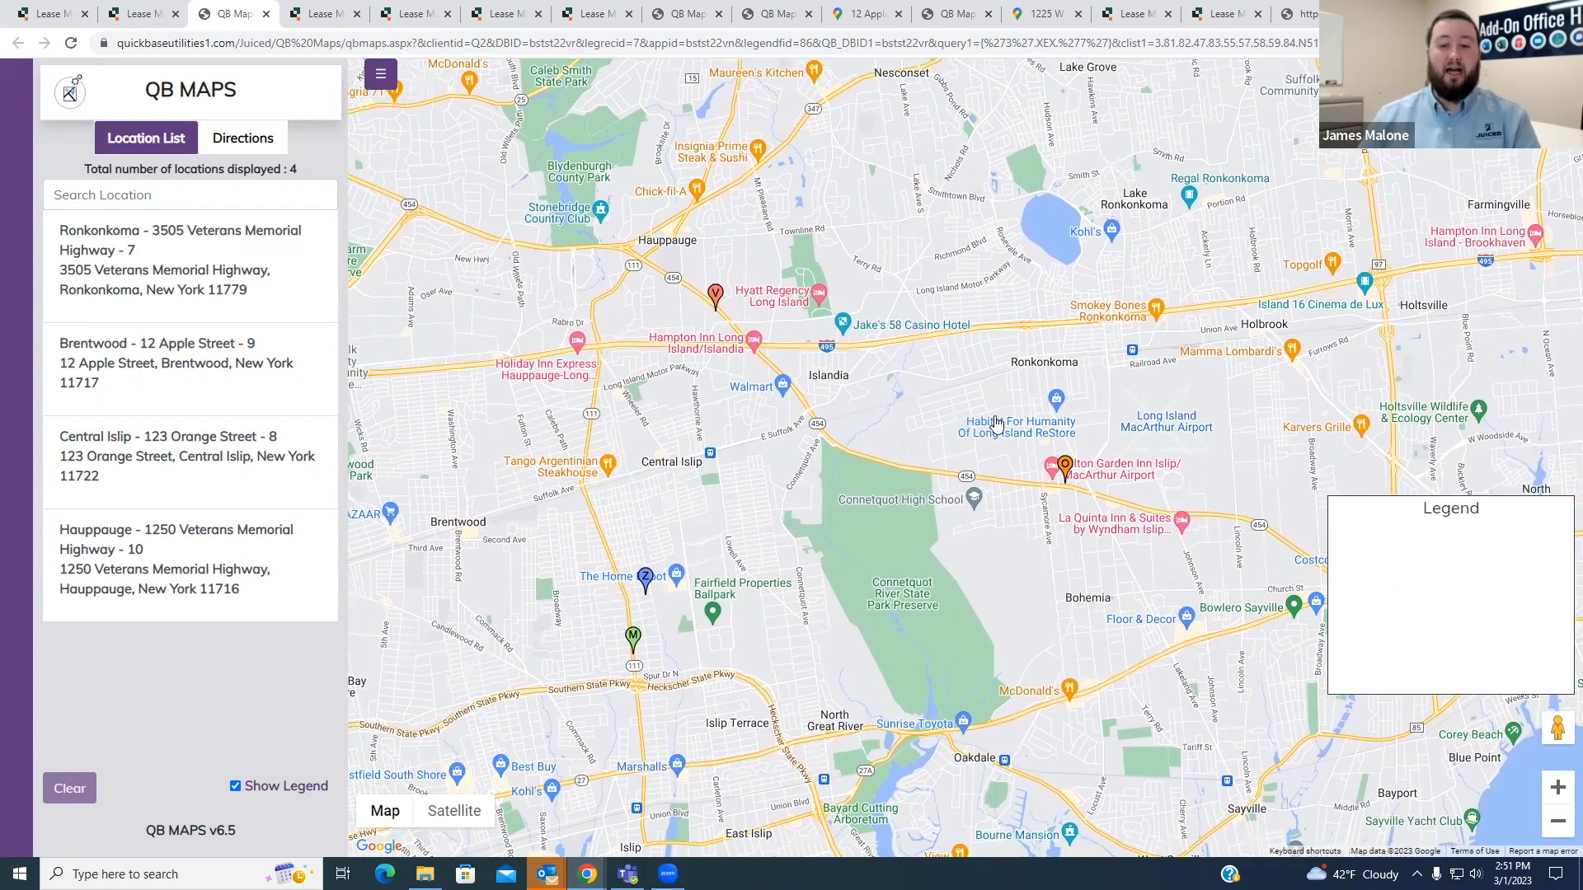
left_click_drag(916, 414, 938, 403)
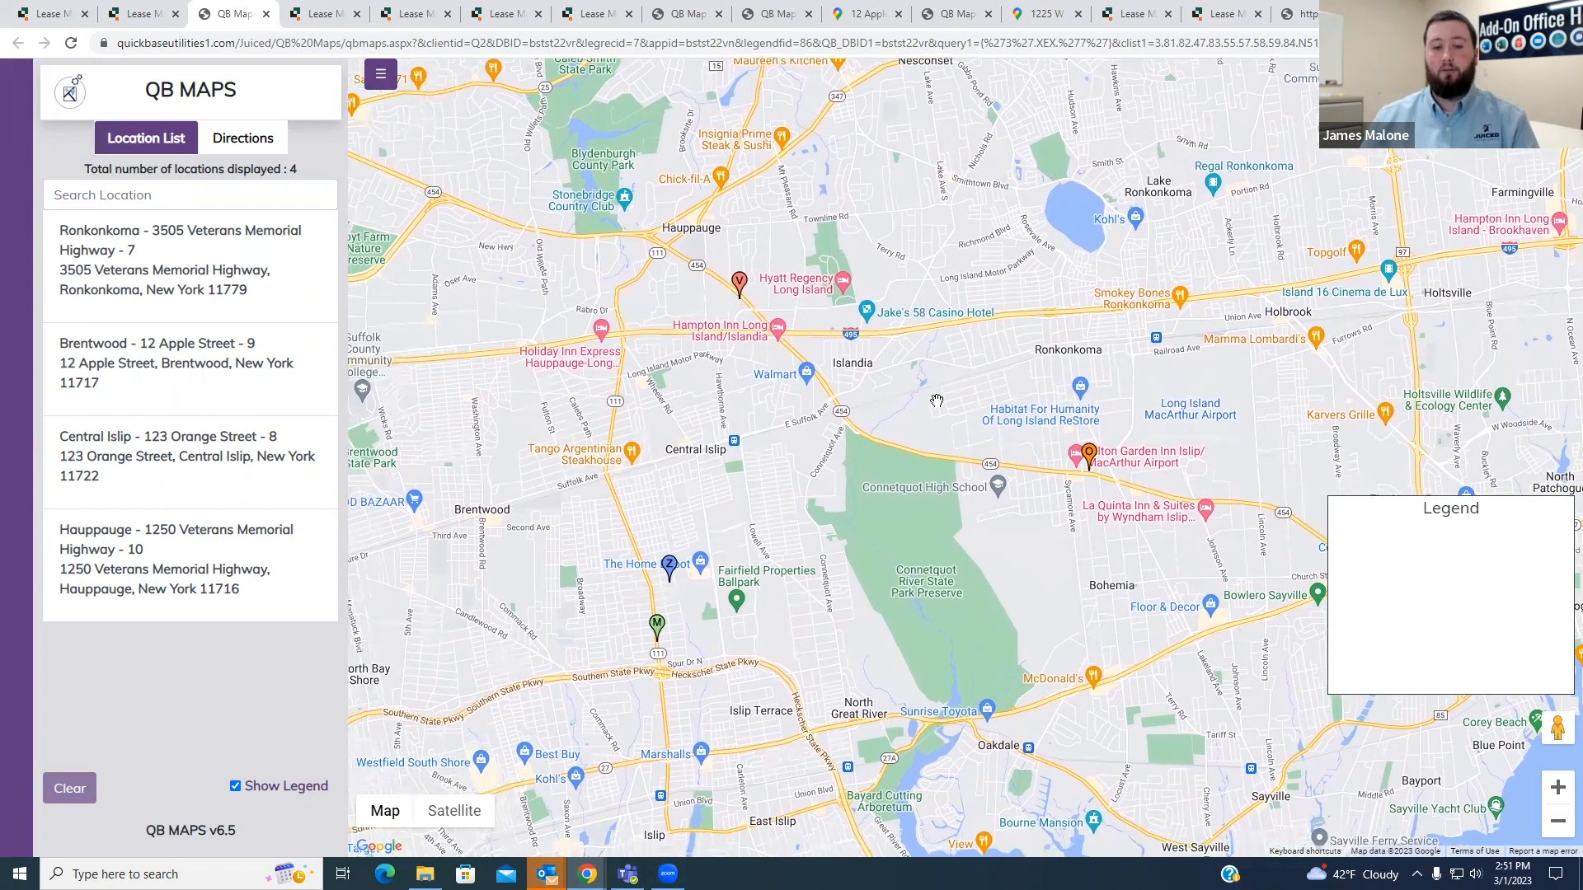
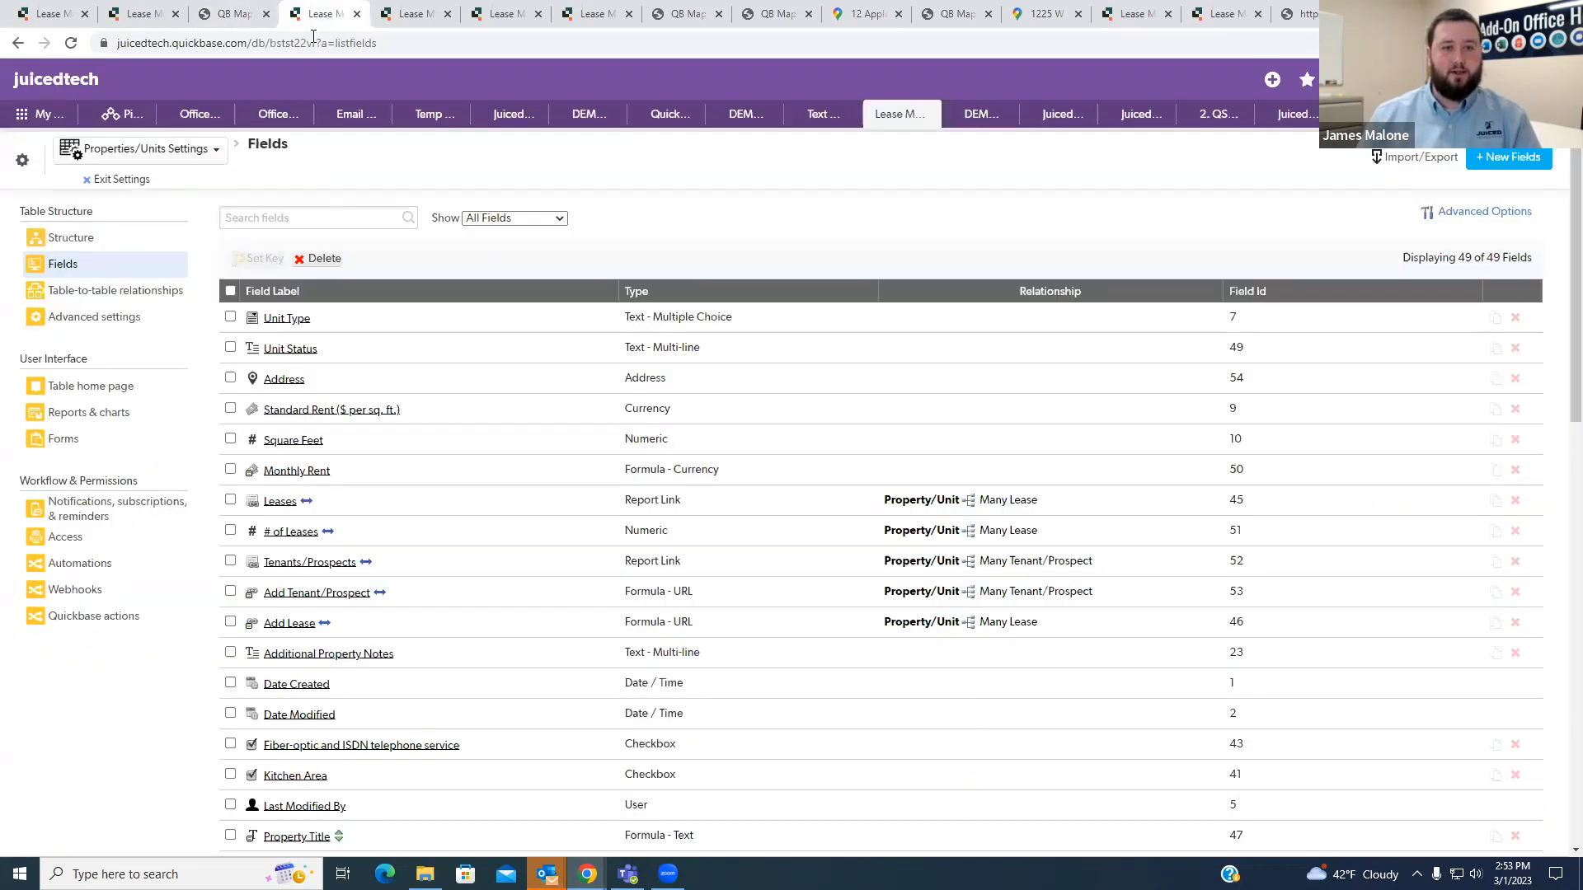
- Switch to the QB Maps default report and examine the Query value of the QB Maps record
left_click(320, 14)
key("ctrl+Tab")
key("ctrl+Tab")
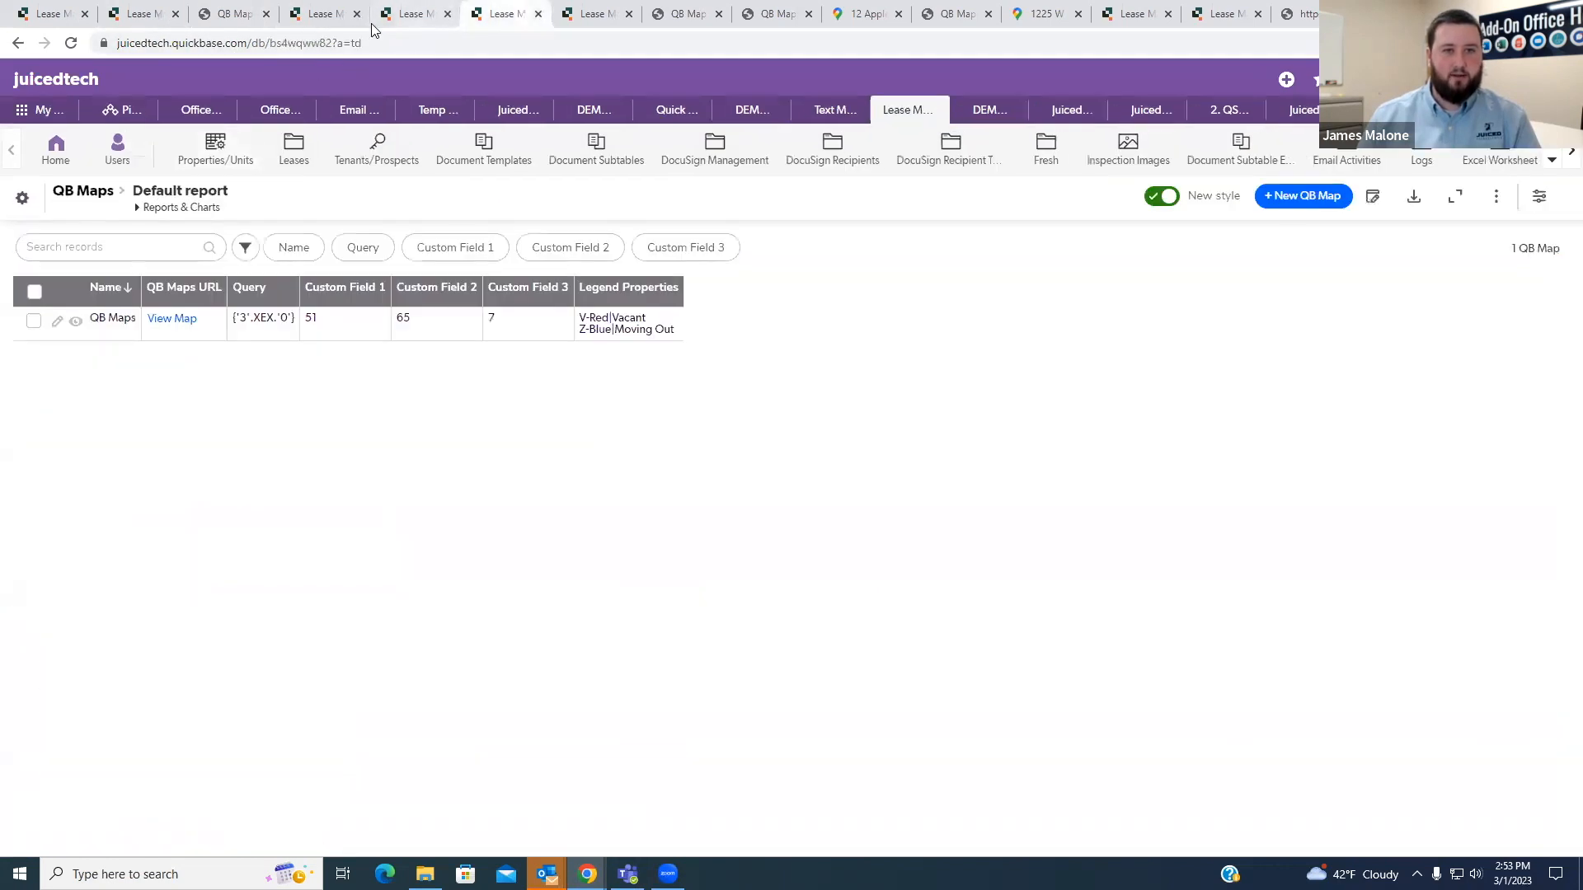
left_click_drag(296, 321, 232, 318)
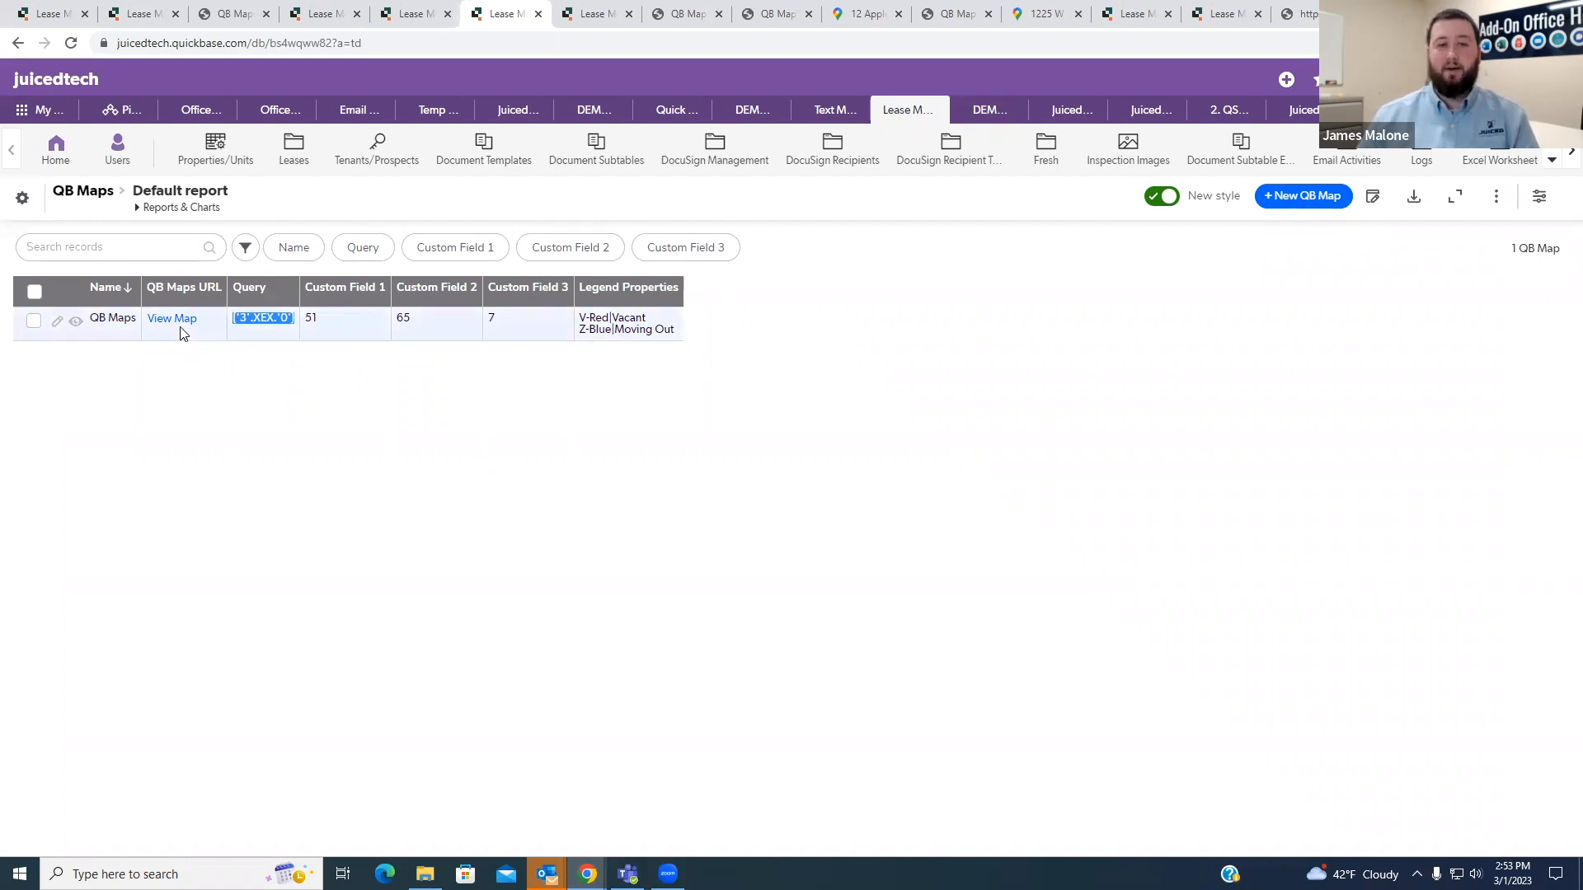
left_click(222, 396)
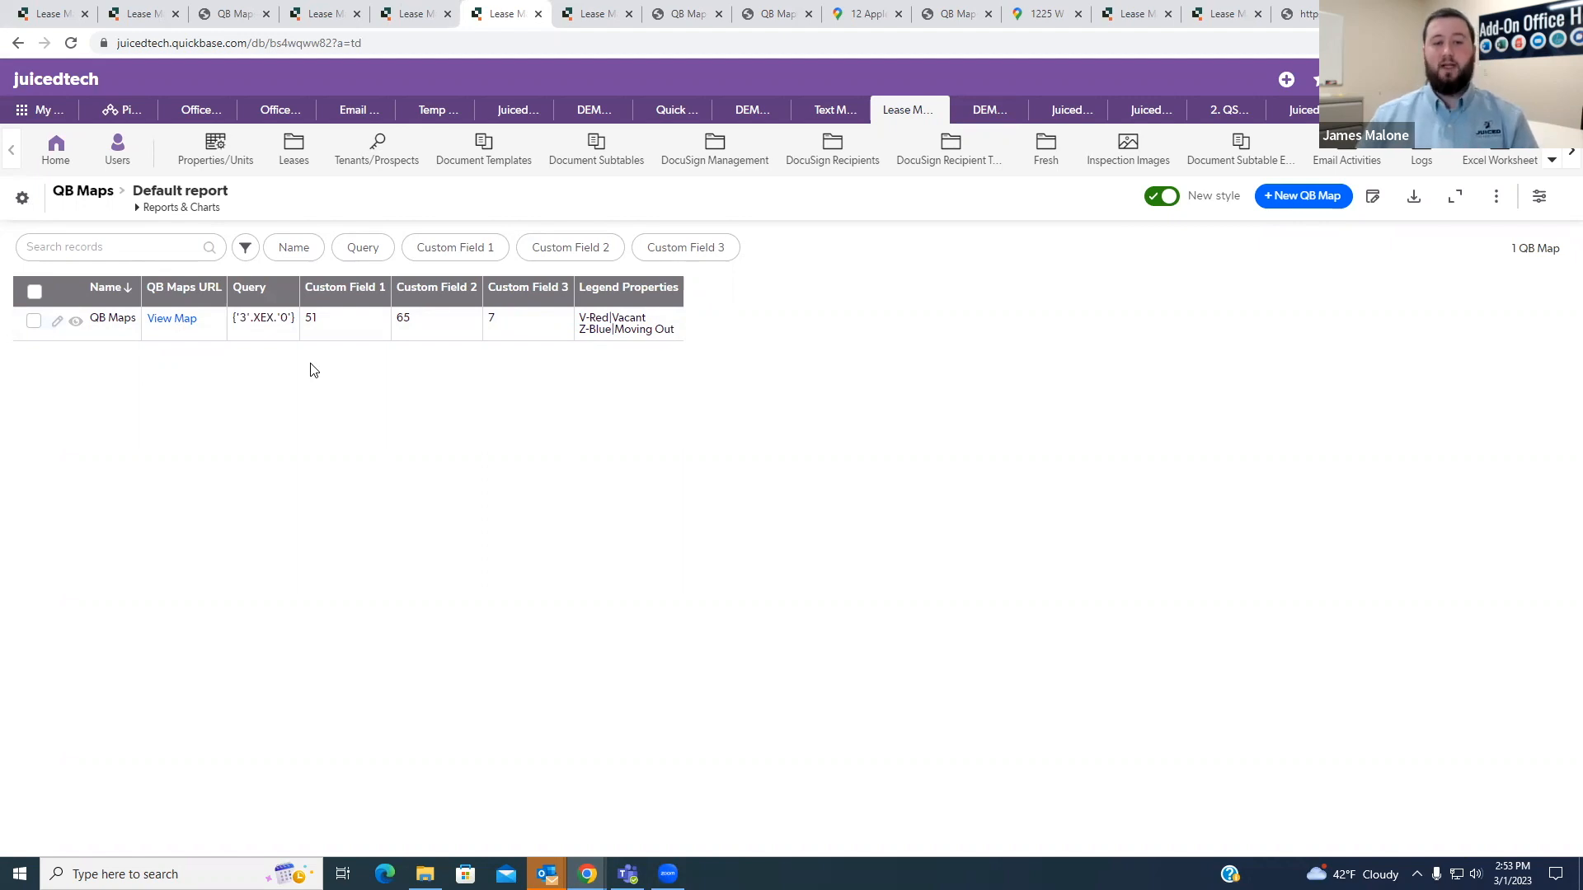
left_click_drag(304, 318, 231, 329)
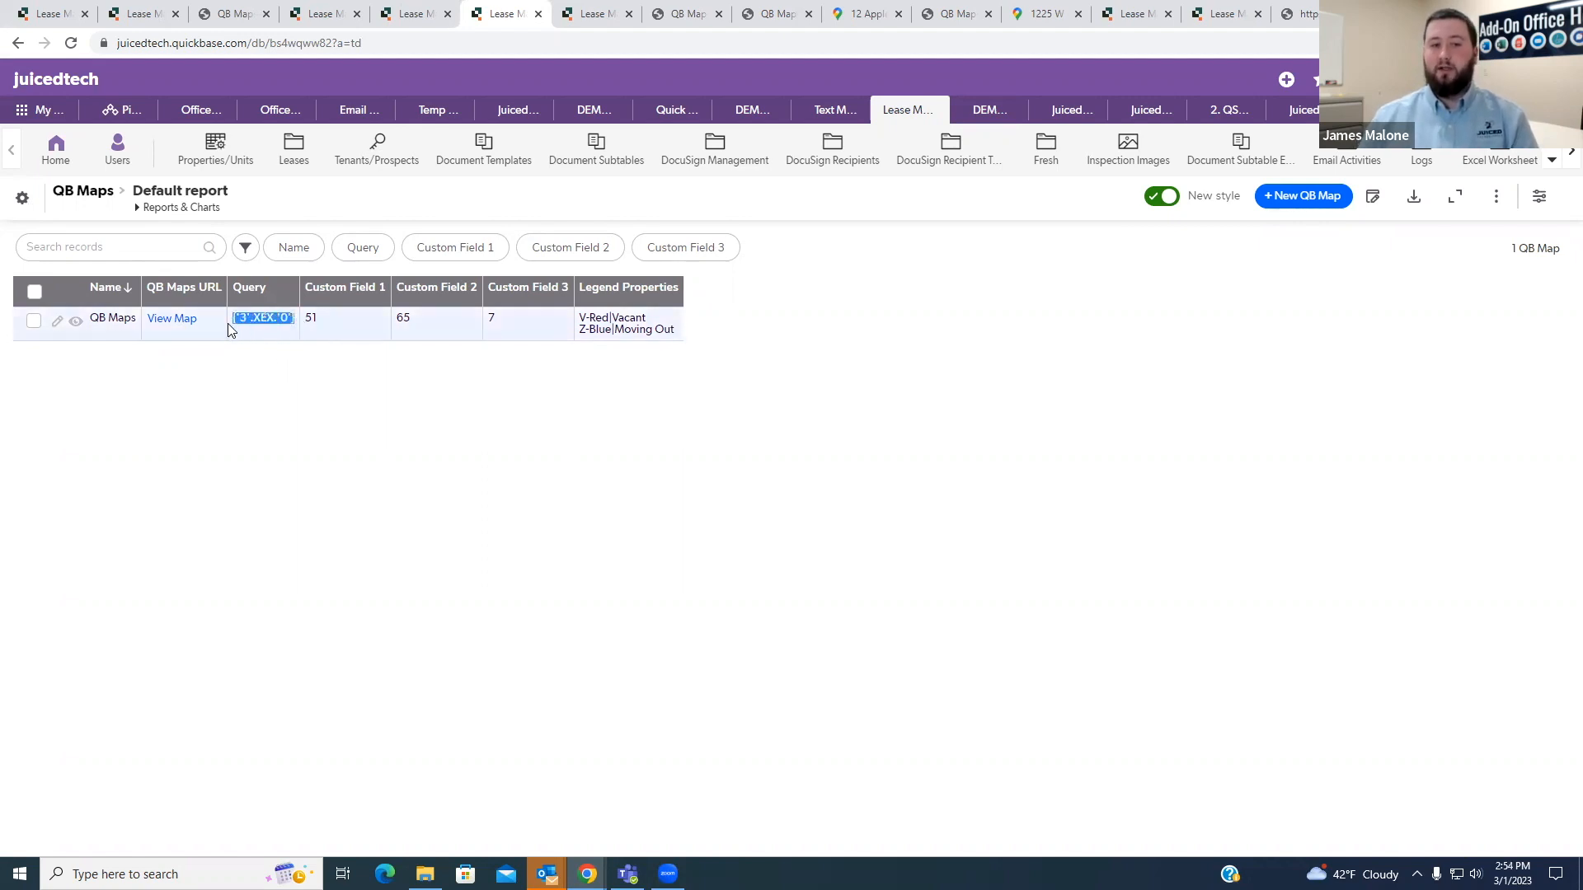
left_click(322, 463)
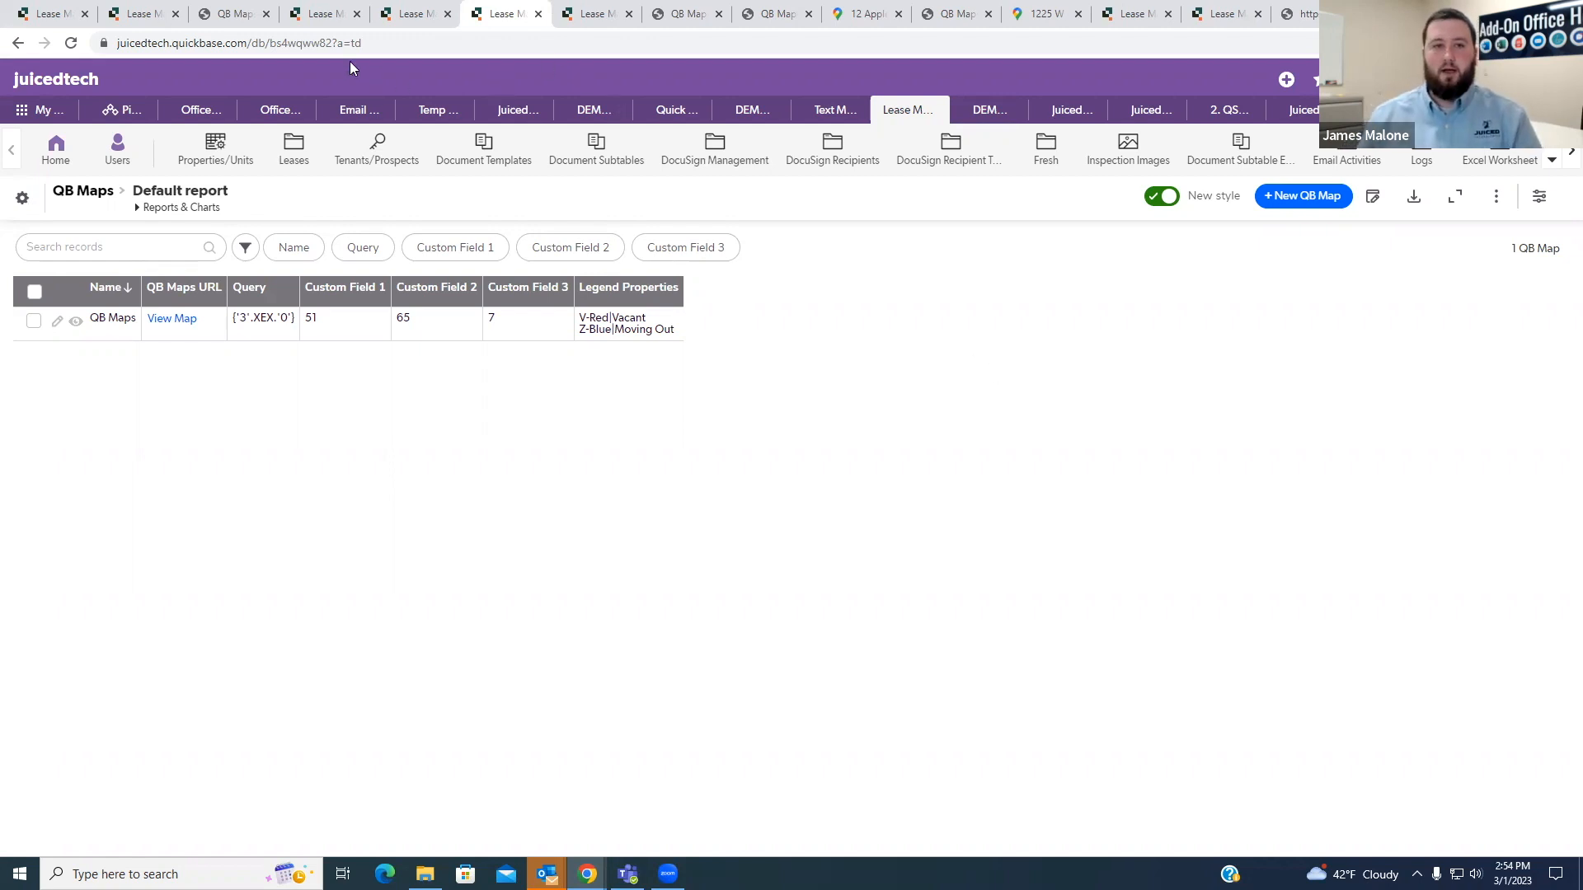
- Review the markers around Property/Unit #7 on its map and return to the QB Maps default report
left_click(231, 14)
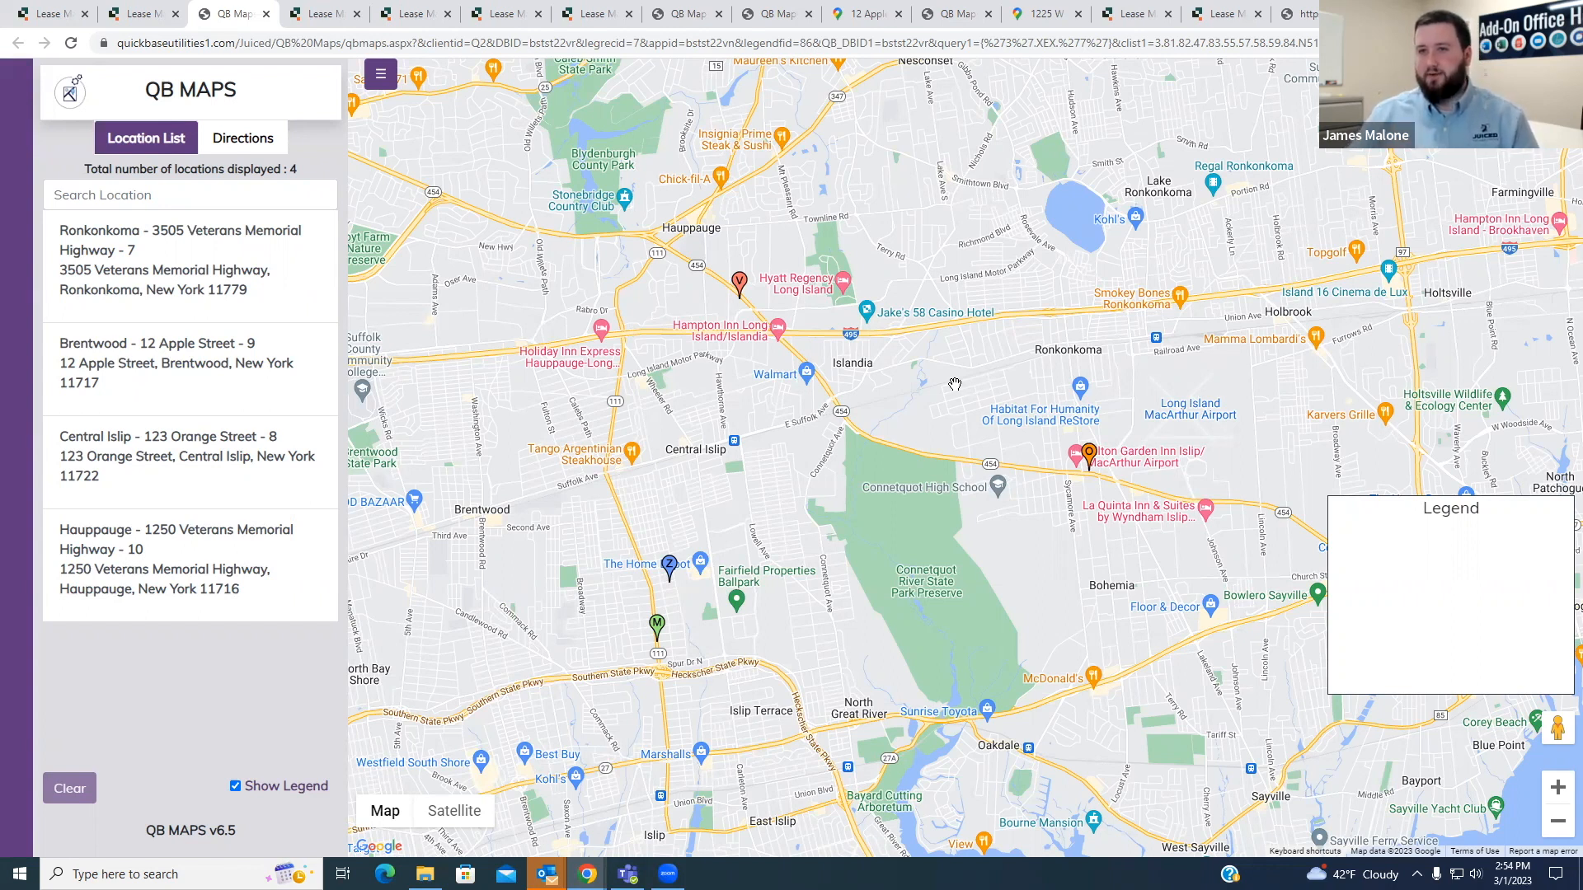
mouse_move(893, 445)
left_mouse_down()
mouse_move(904, 426)
mouse_move(917, 439)
left_mouse_up()
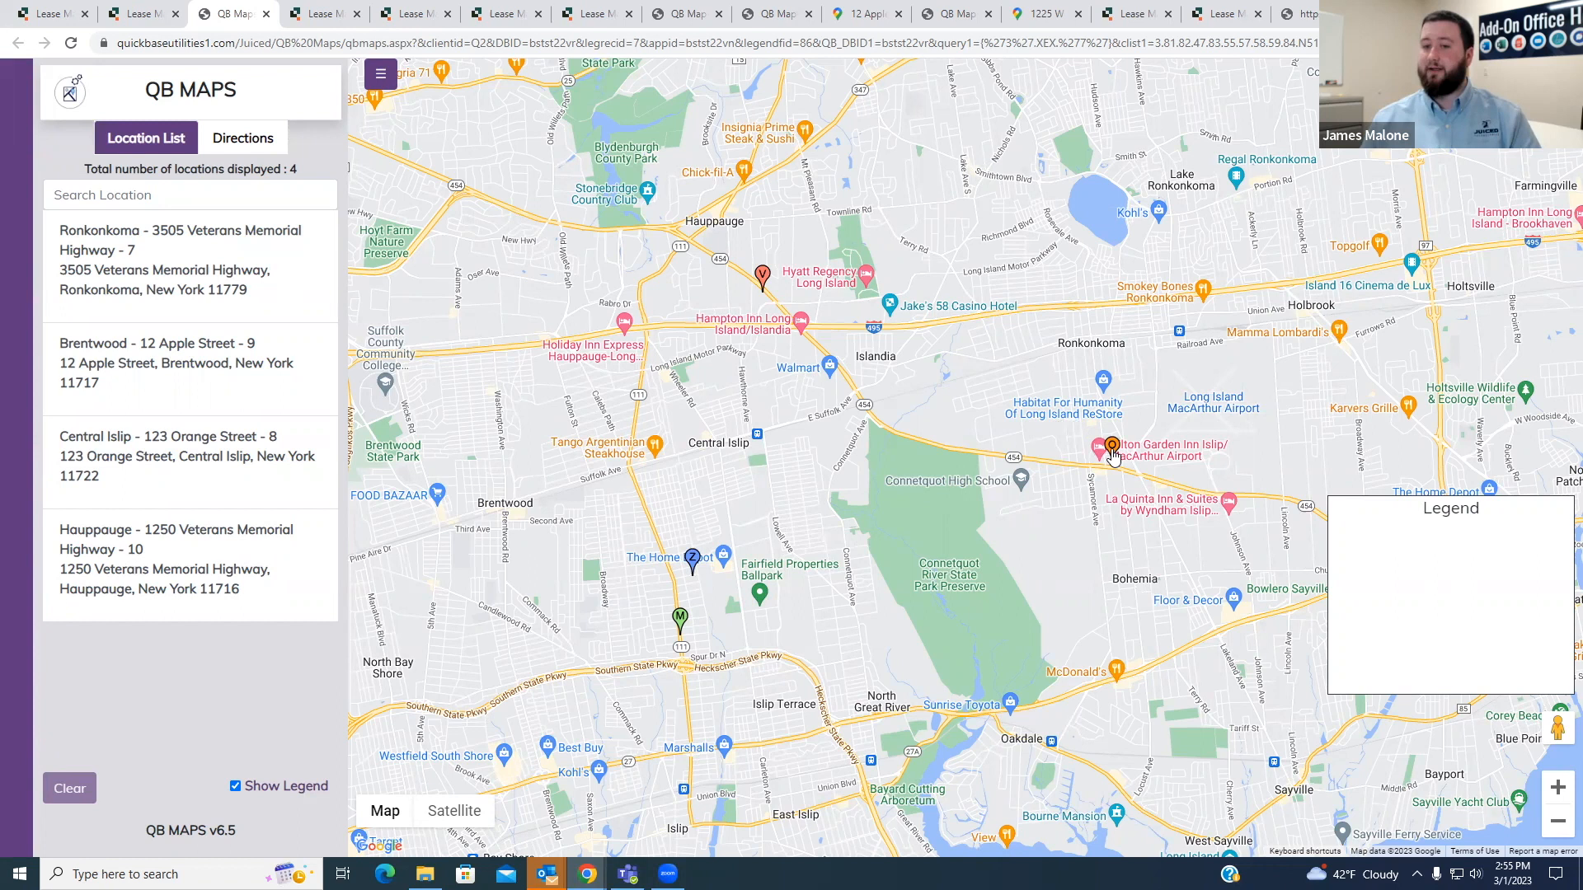
mouse_move(1118, 458)
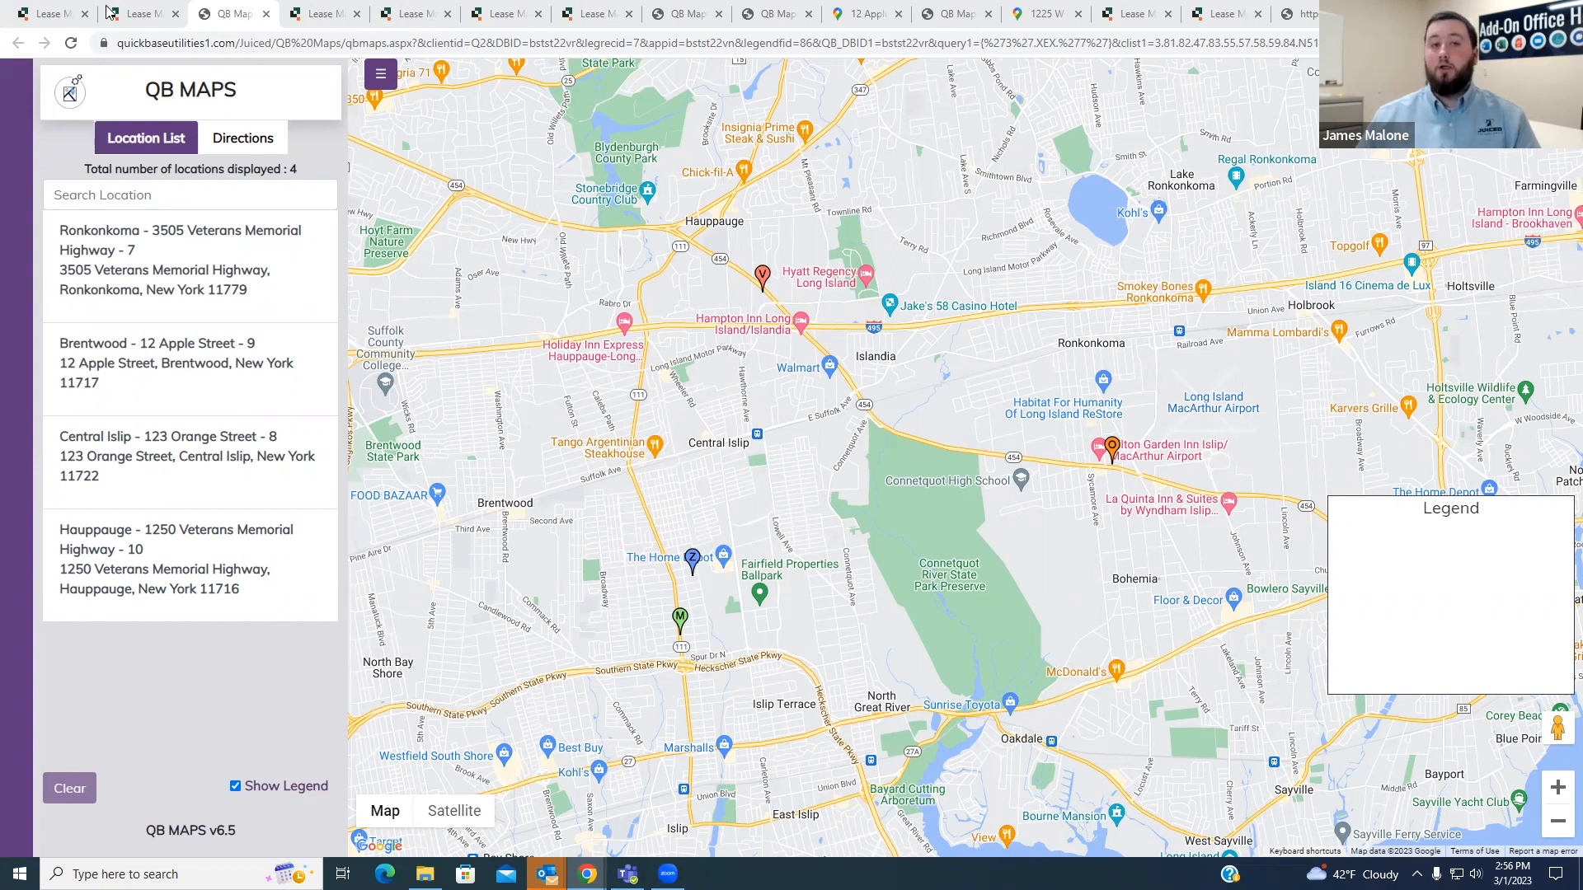
left_click(134, 6)
left_click(250, 8)
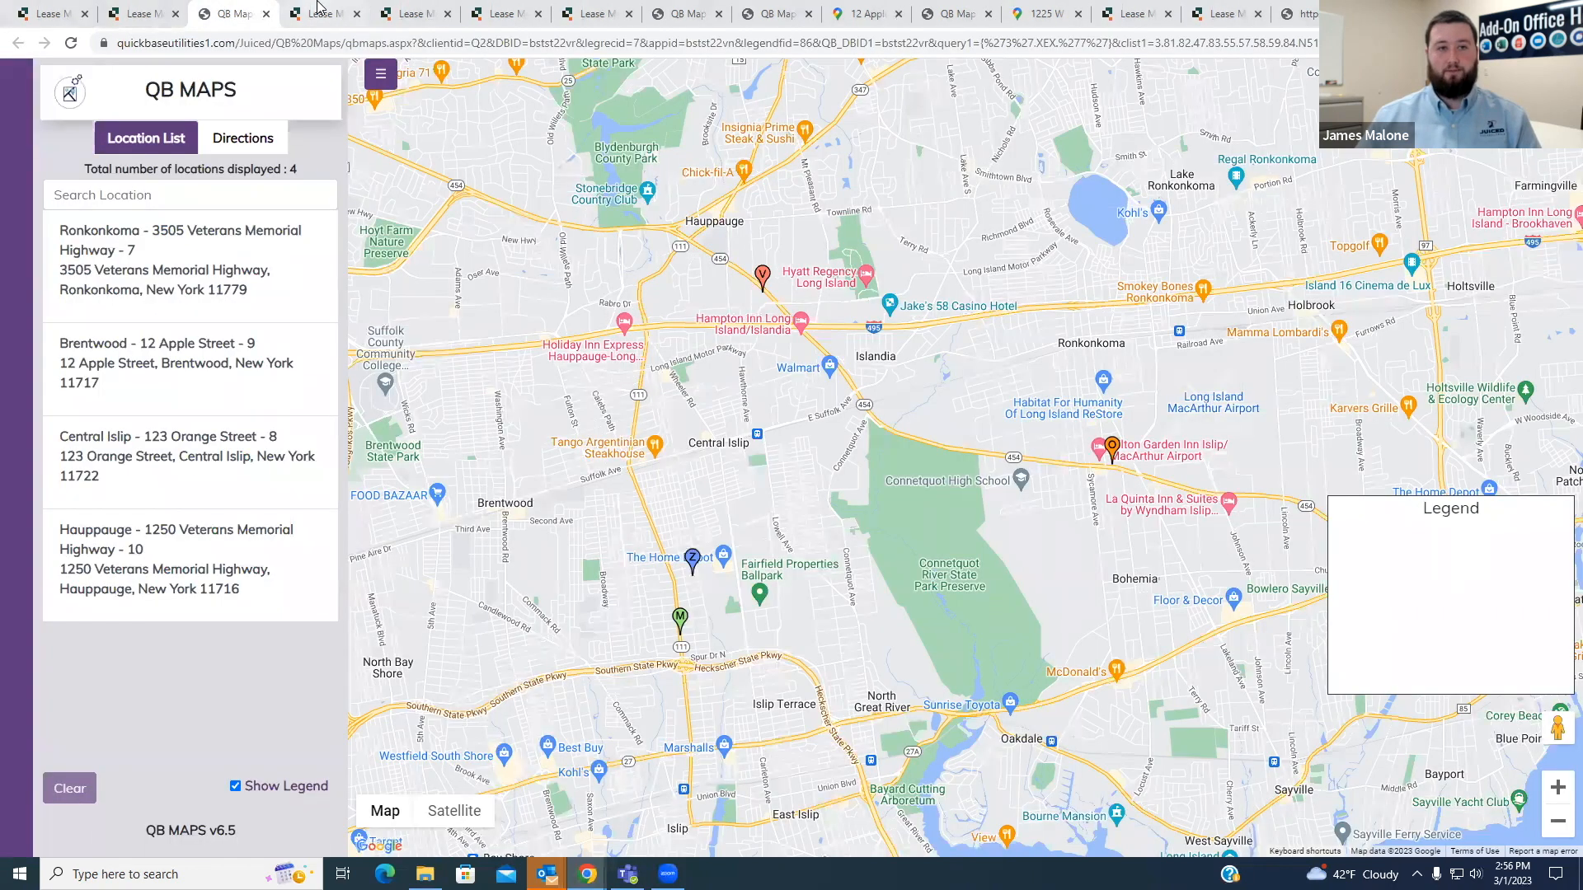
left_click(317, 7)
left_click(463, 18)
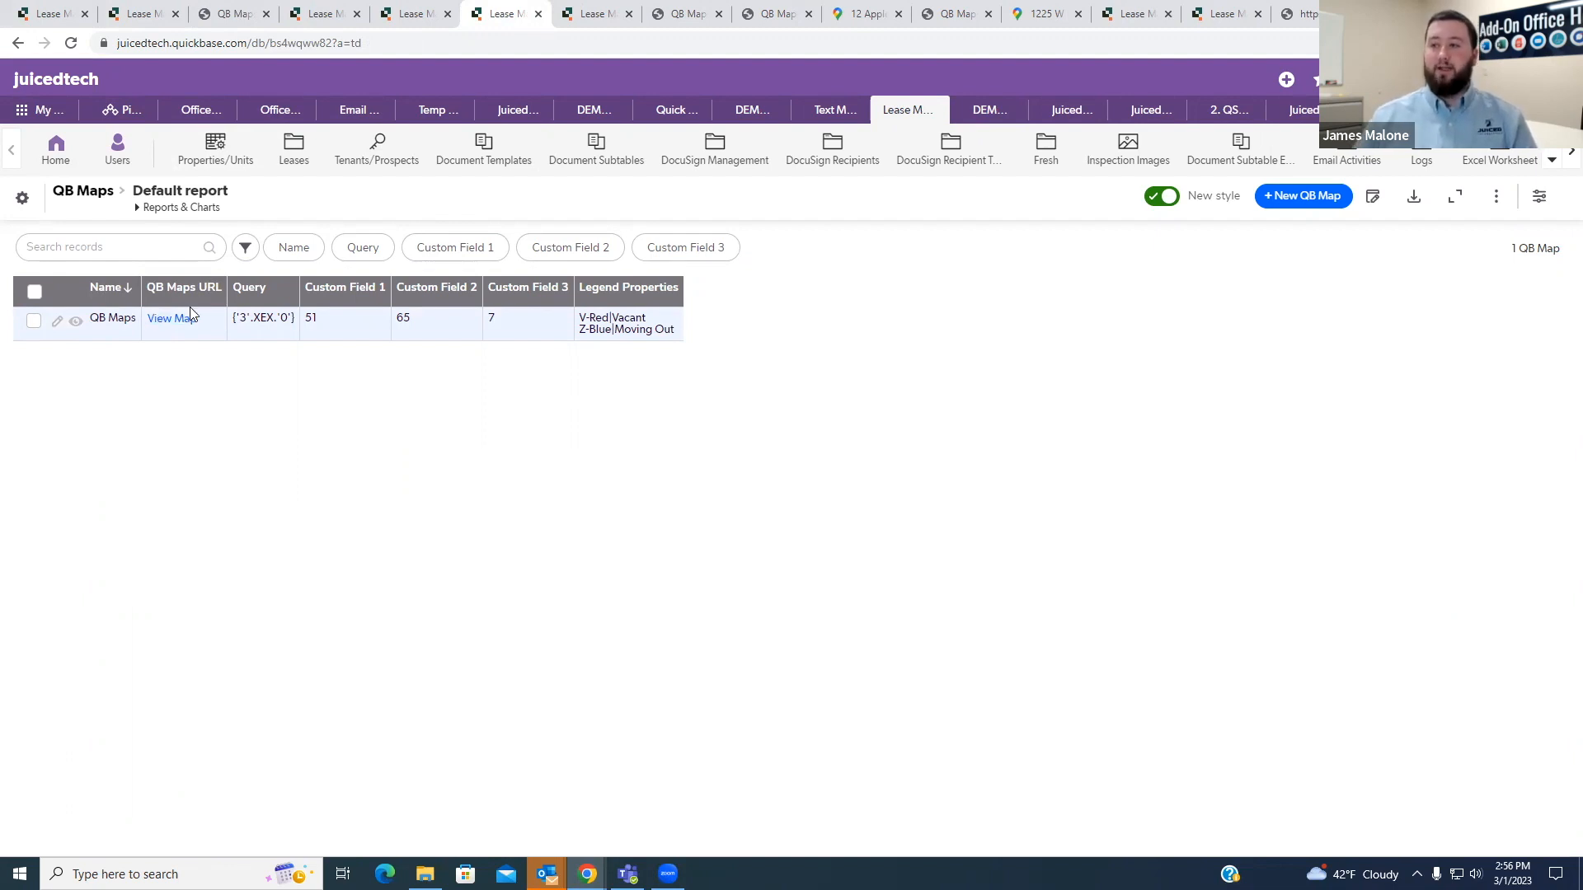
- Switch to the Property/Unit #7 record and examine its address
left_click(139, 14)
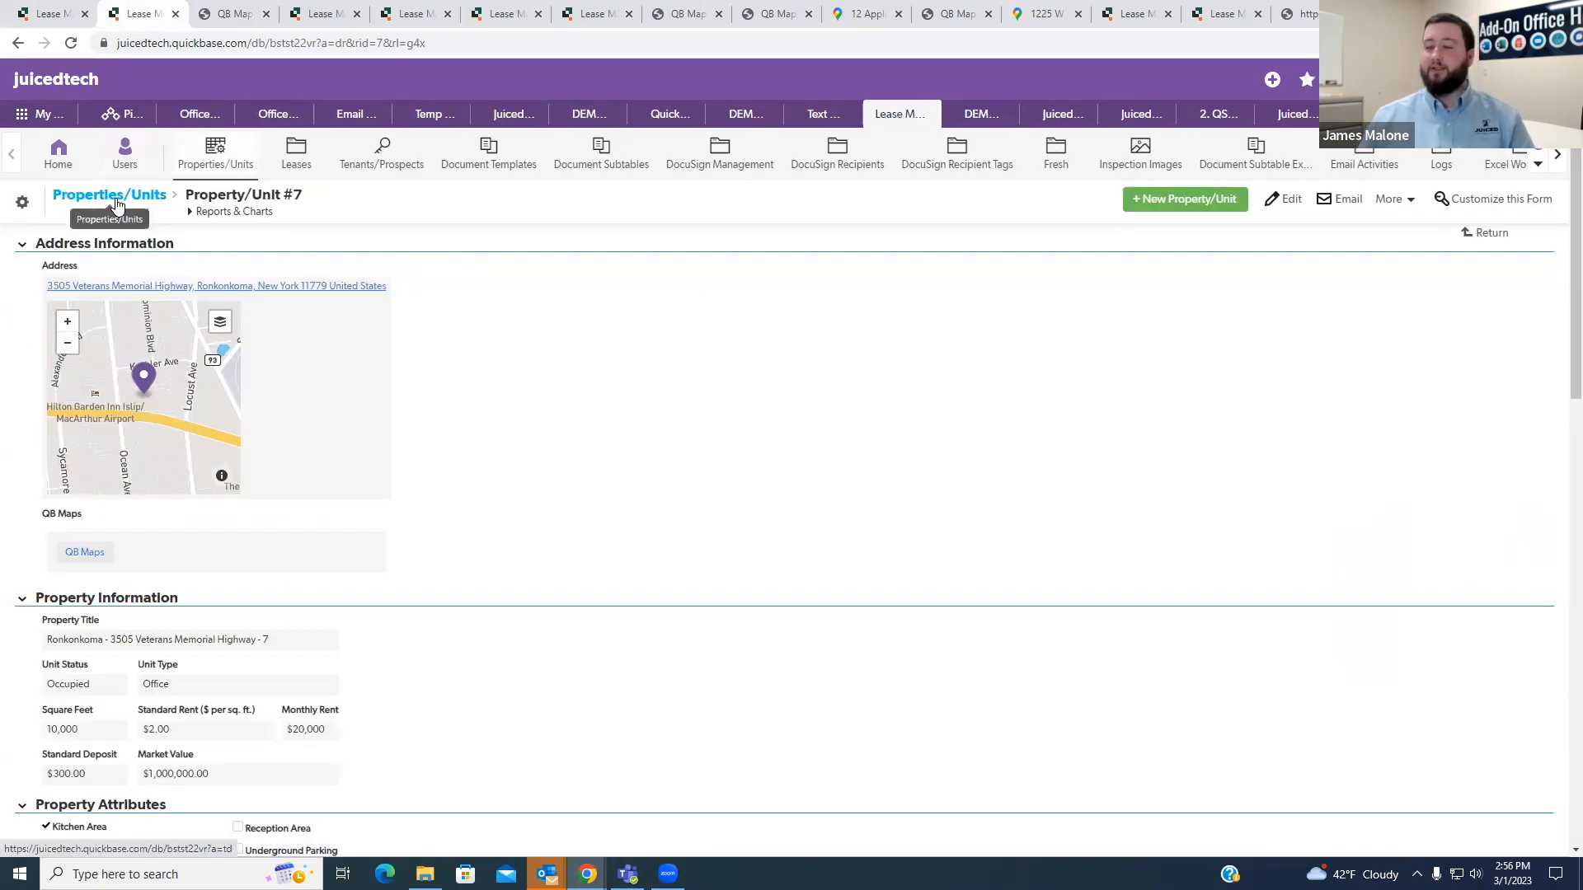
triple_click(44, 287)
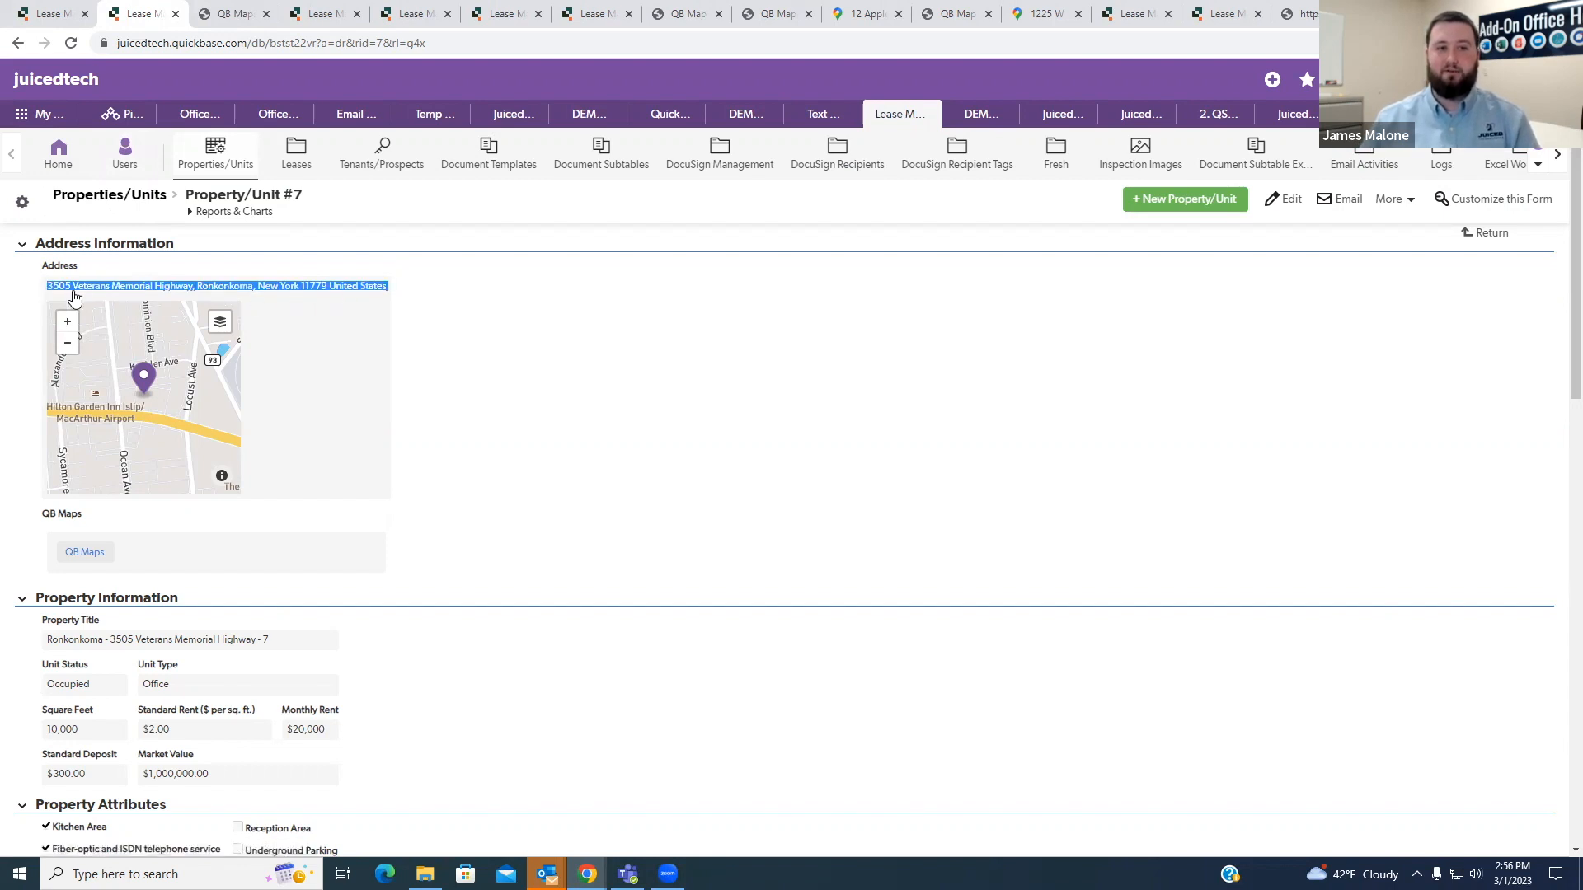
left_click(500, 329)
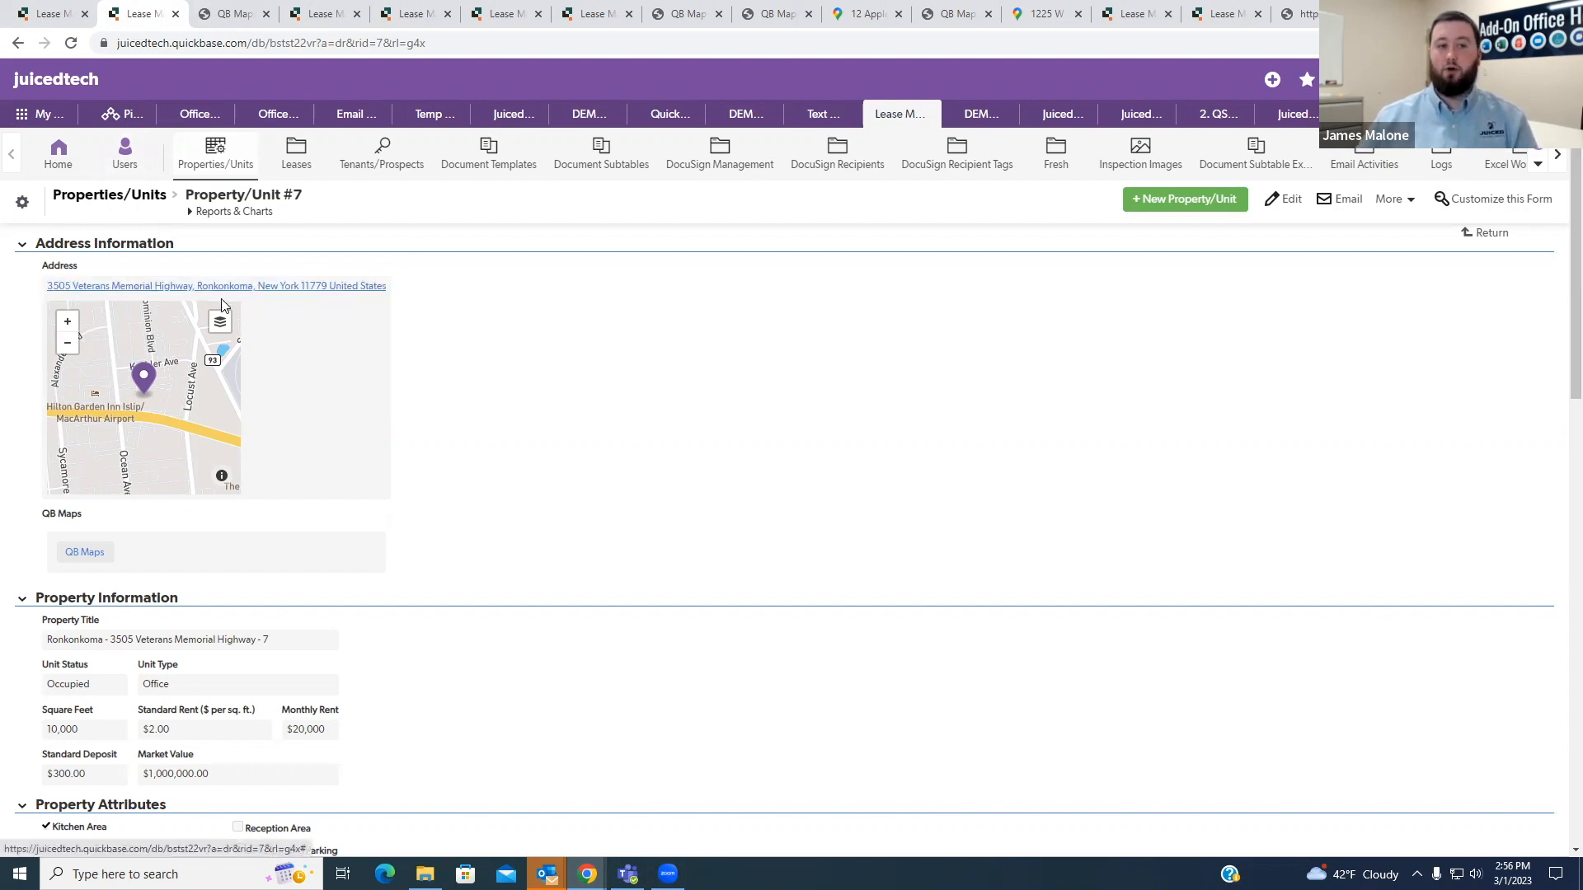
- View the details of the Ronkonkoma property's marker on the map, close them, and clear the map selection
left_click(232, 12)
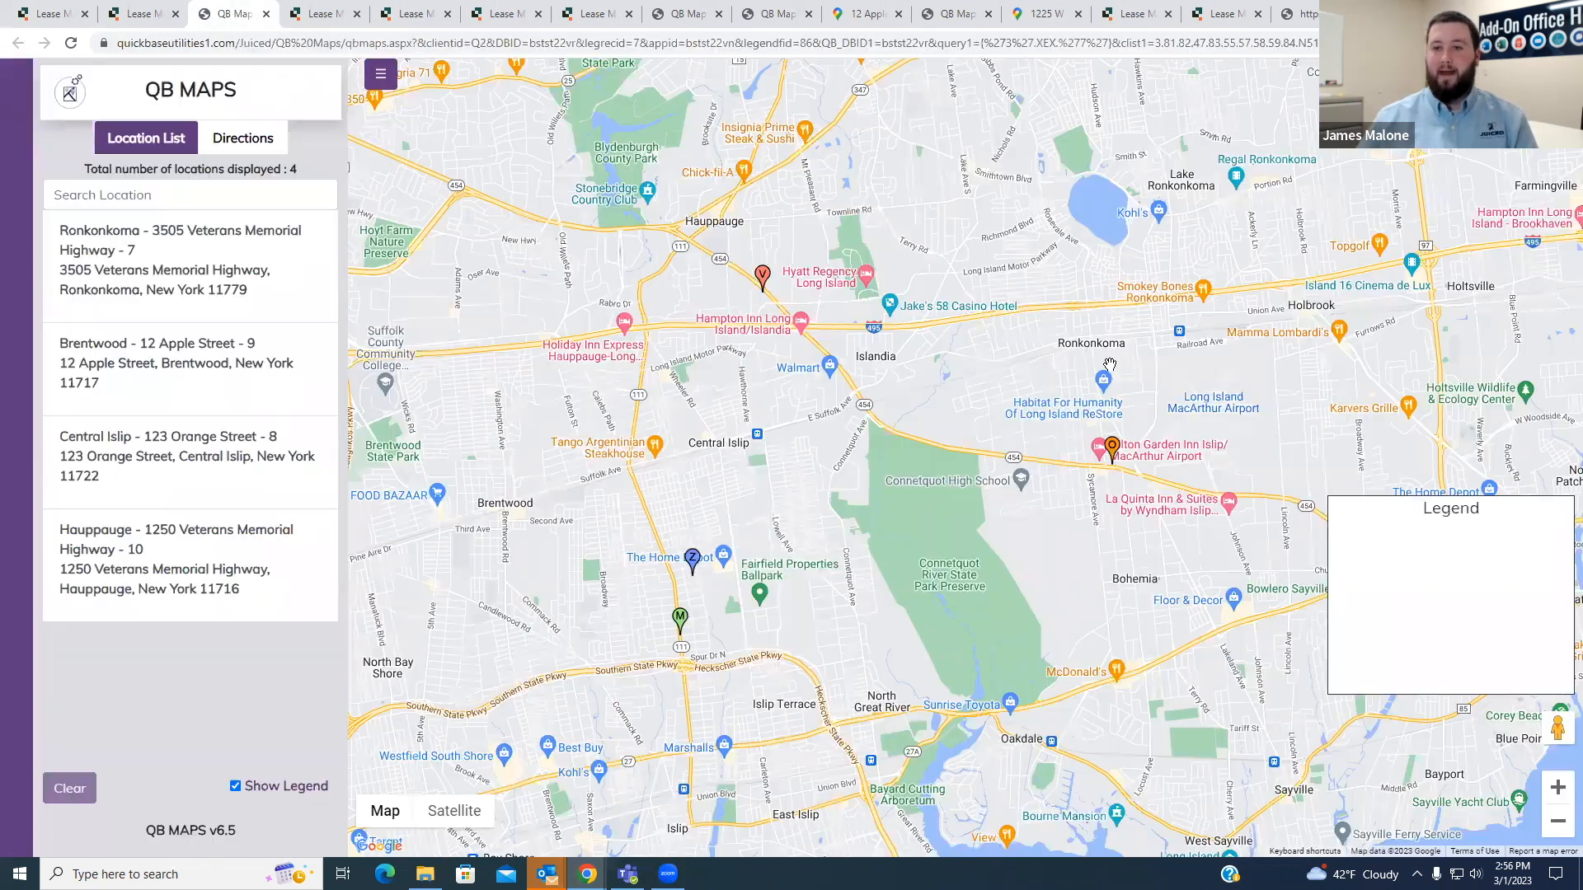
left_click(1111, 449)
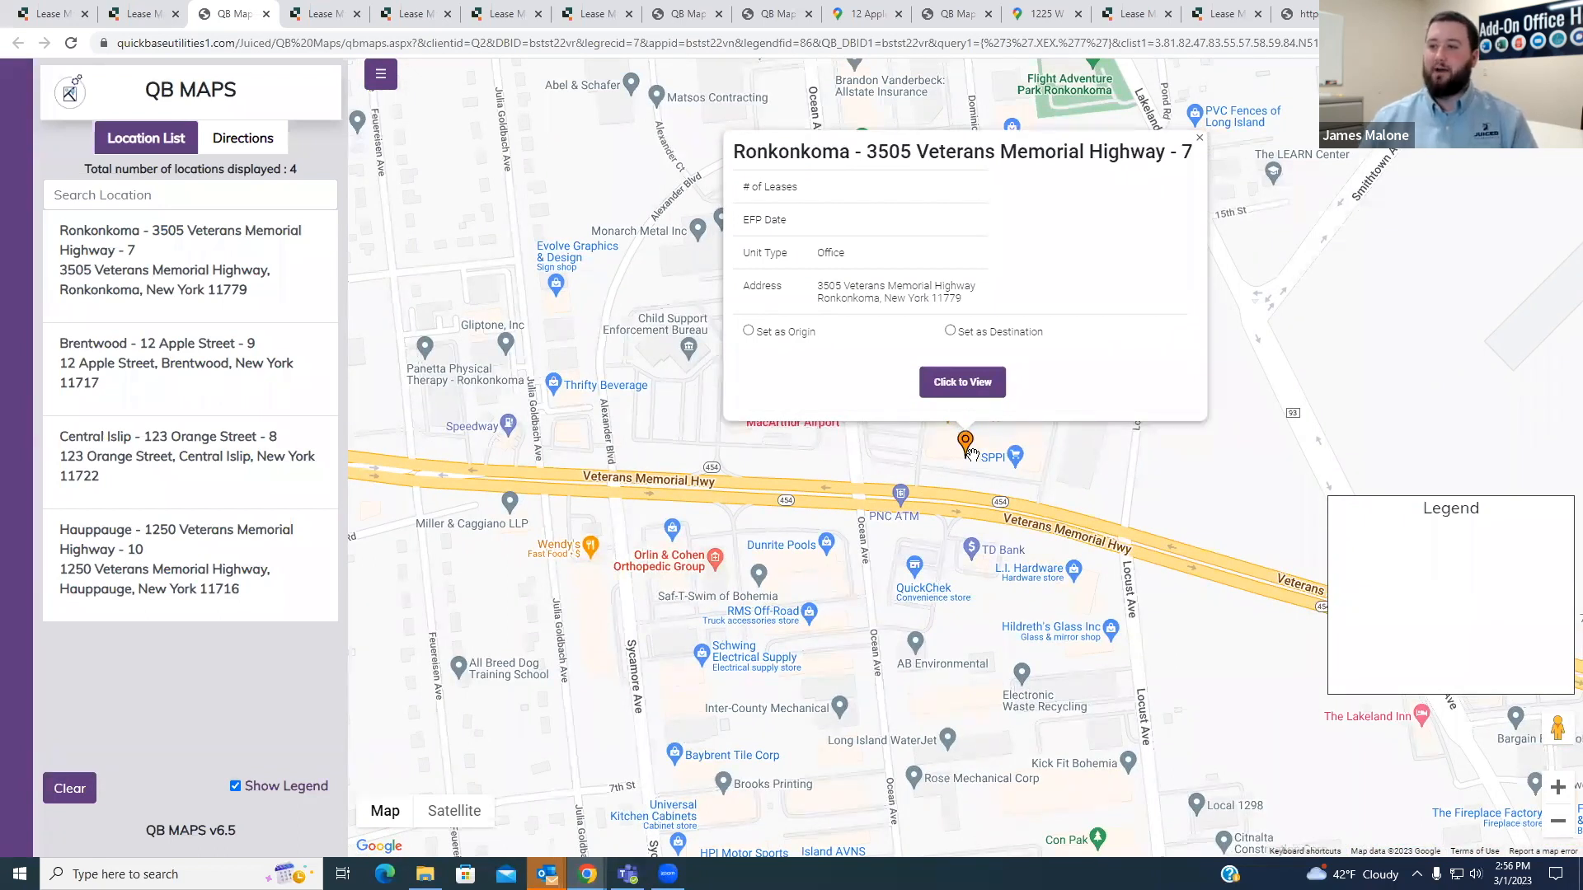
left_click(1200, 138)
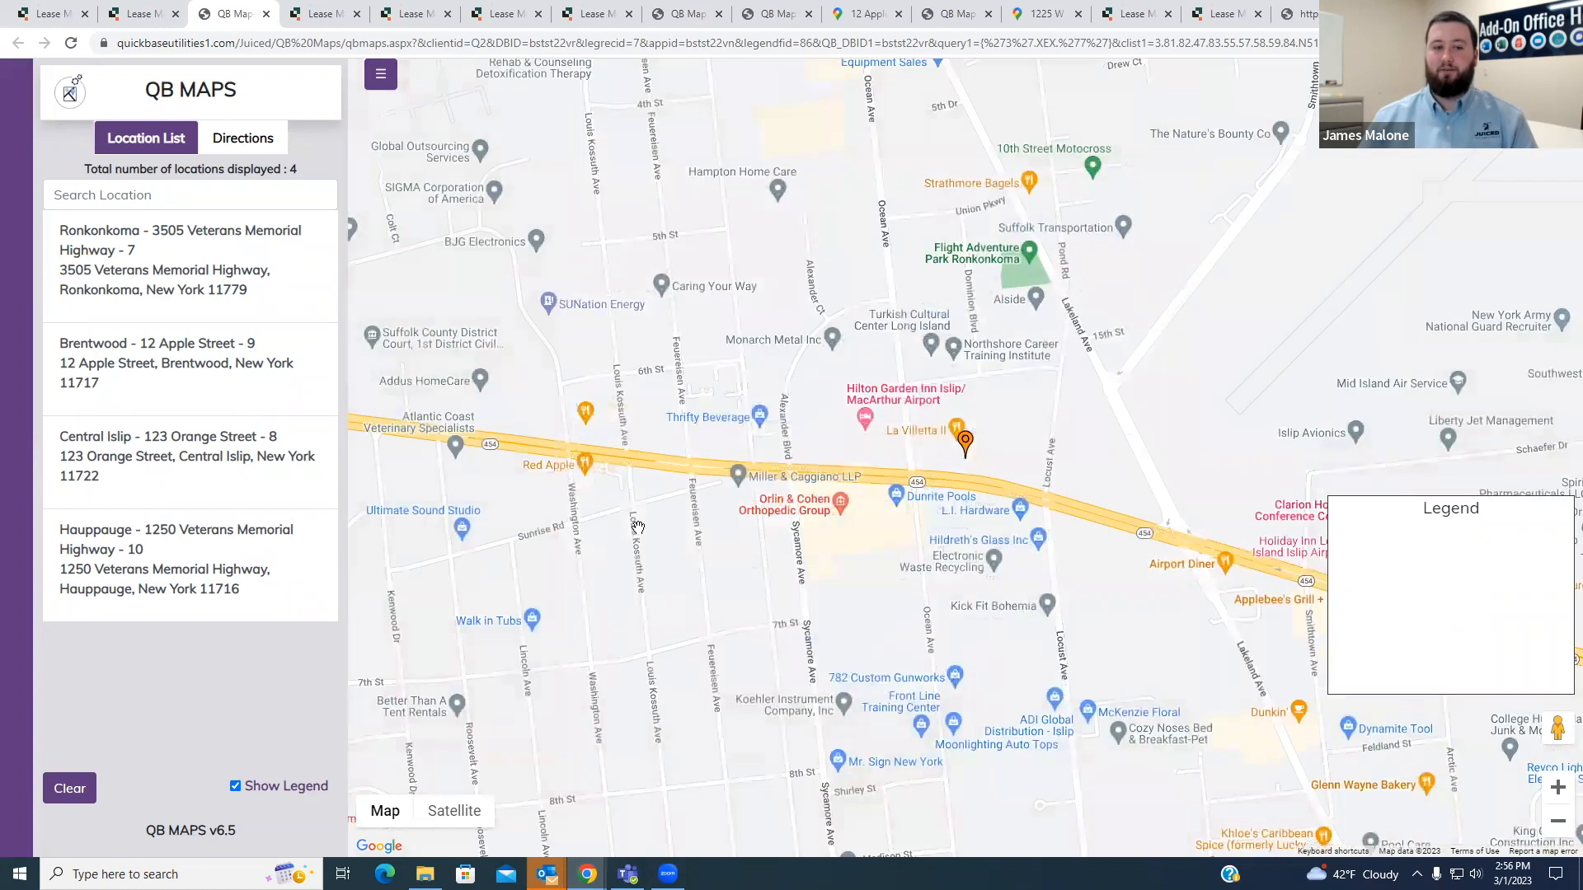
left_click(67, 789)
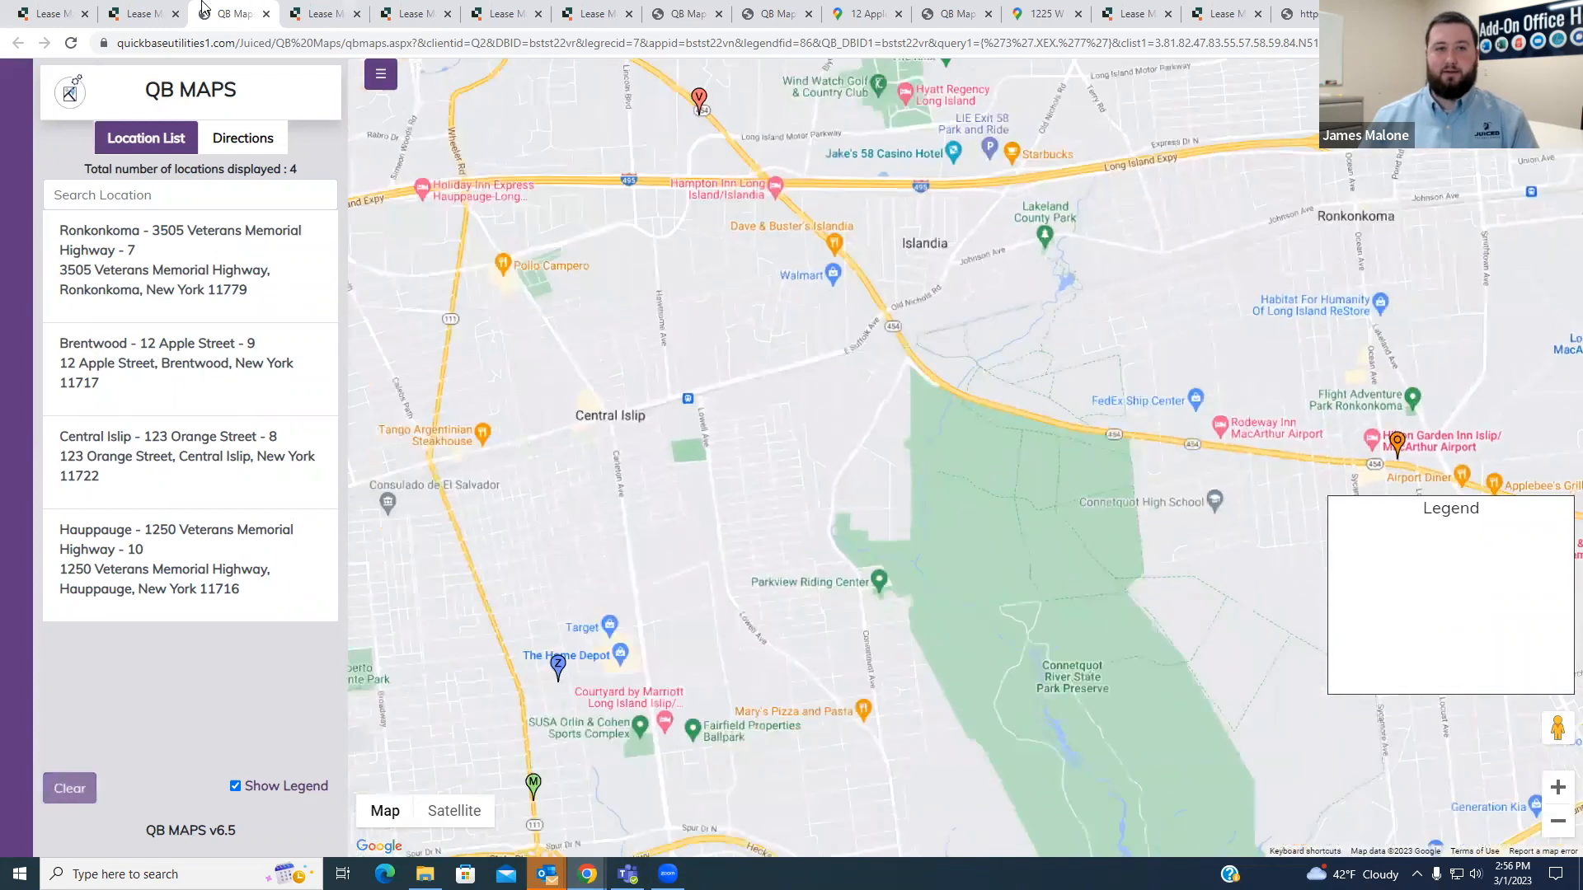
- From the Property/Unit #7 record, open the form element properties of the QB Maps field in the form editor
left_click(160, 13)
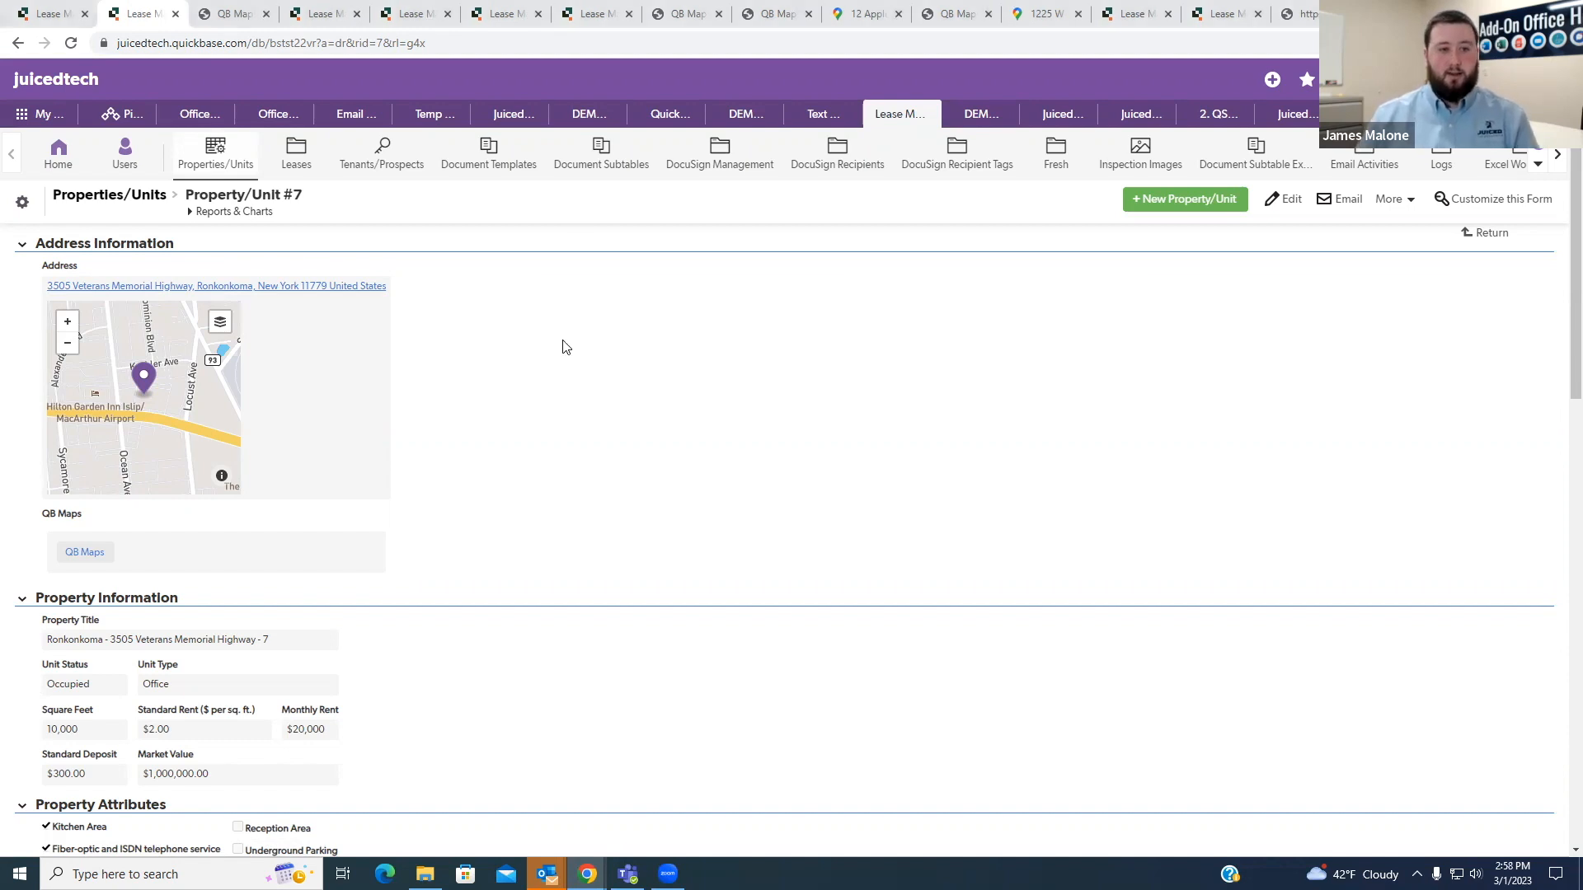
scroll(568, 345, "down", 4)
right_click(595, 397)
left_click(587, 324)
scroll(583, 429, "down", 9)
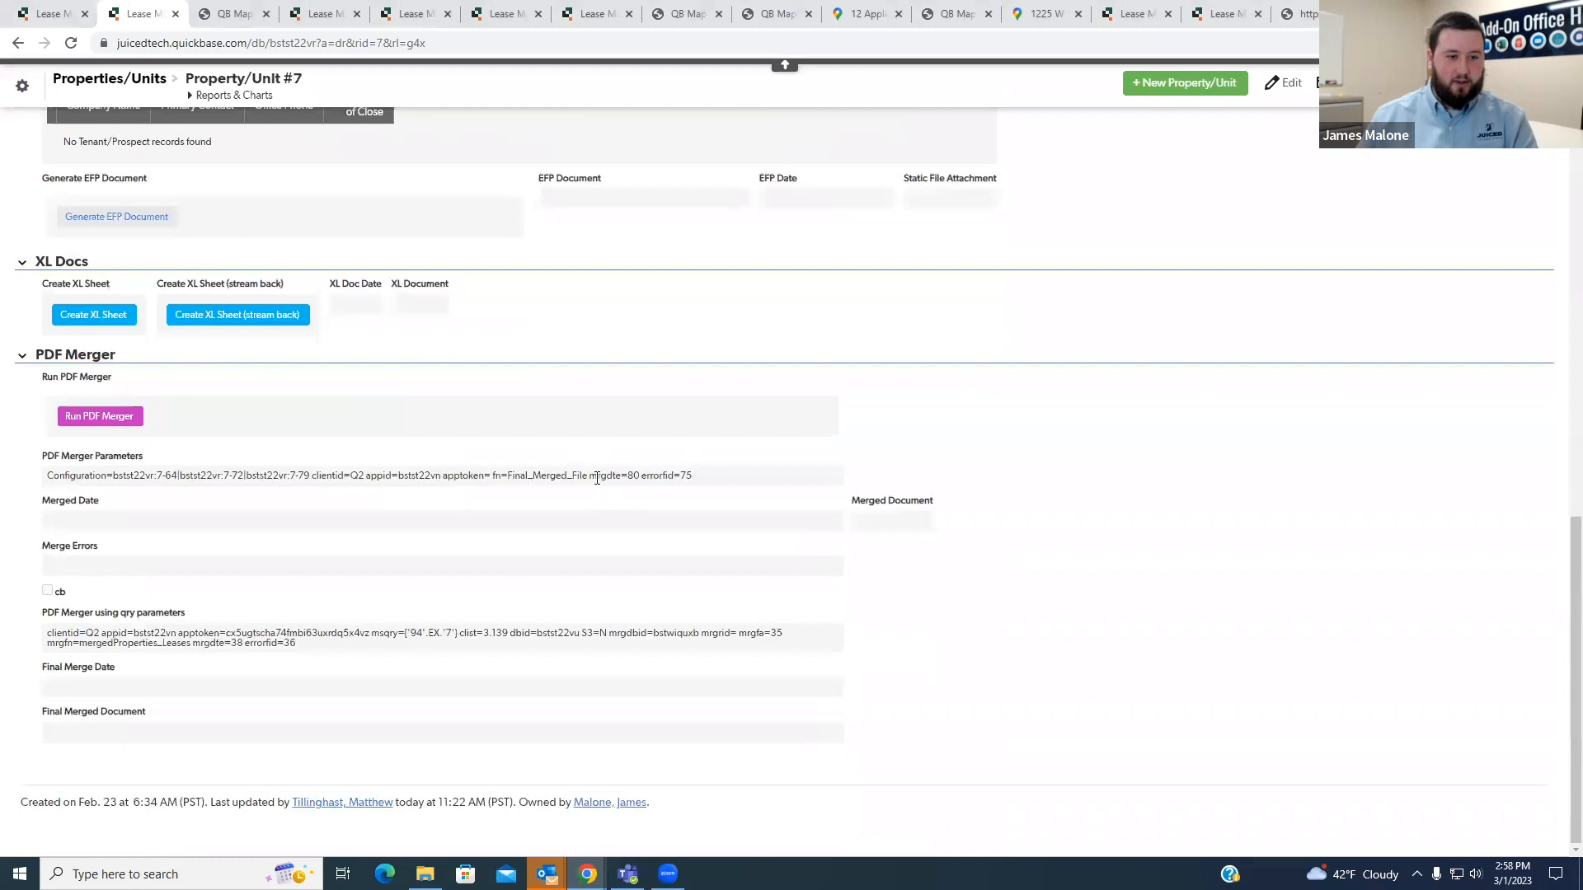
scroll(596, 478, "up", 6)
scroll(596, 478, "up", 3)
right_click(180, 295)
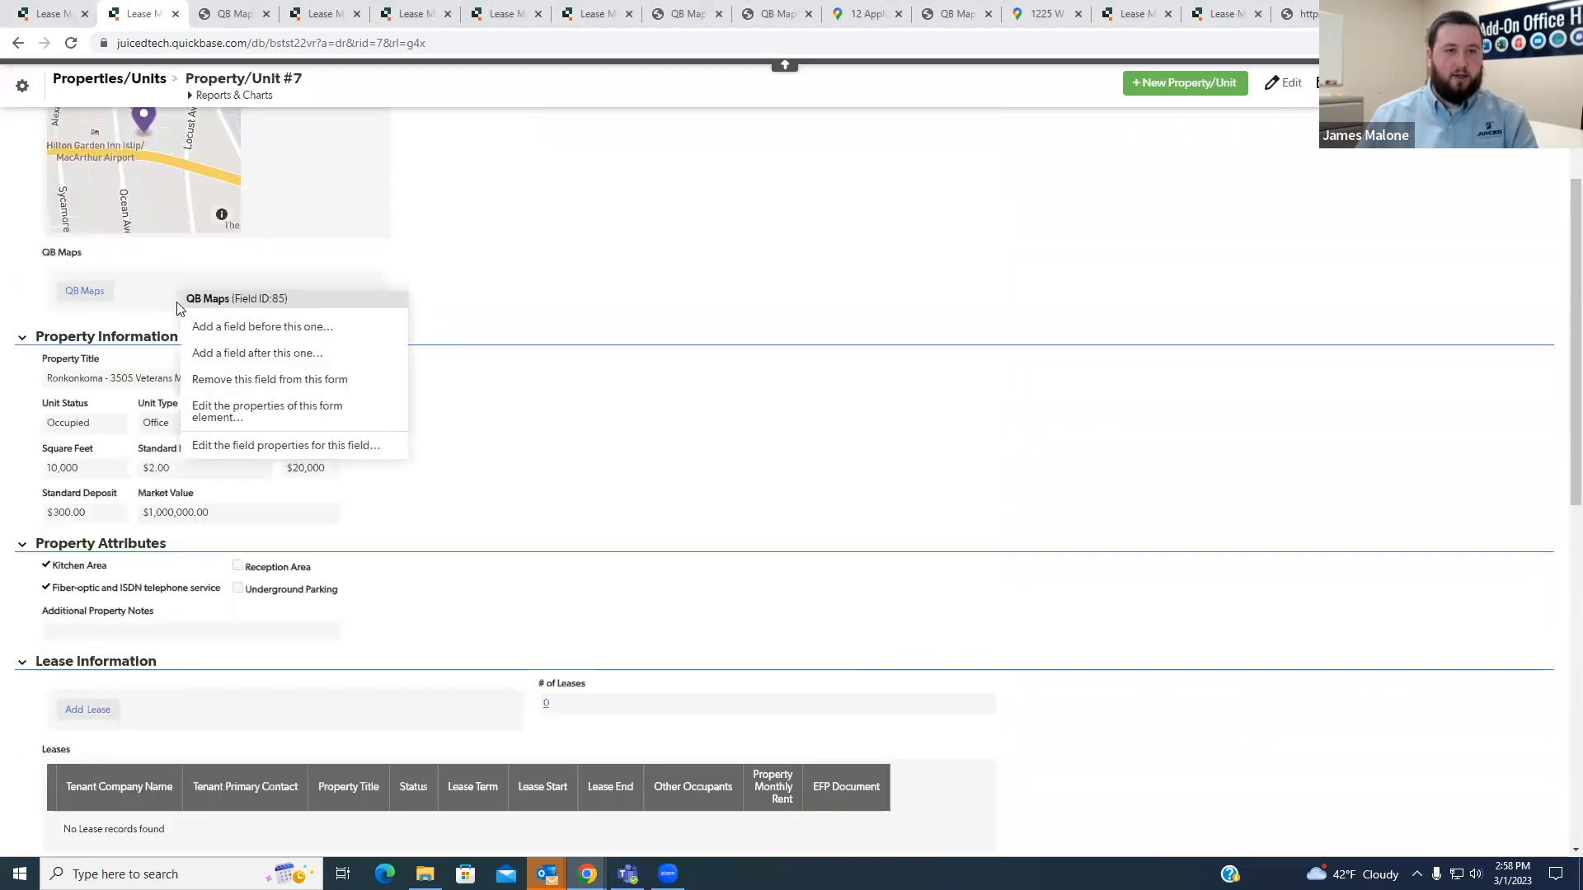
left_click(224, 411)
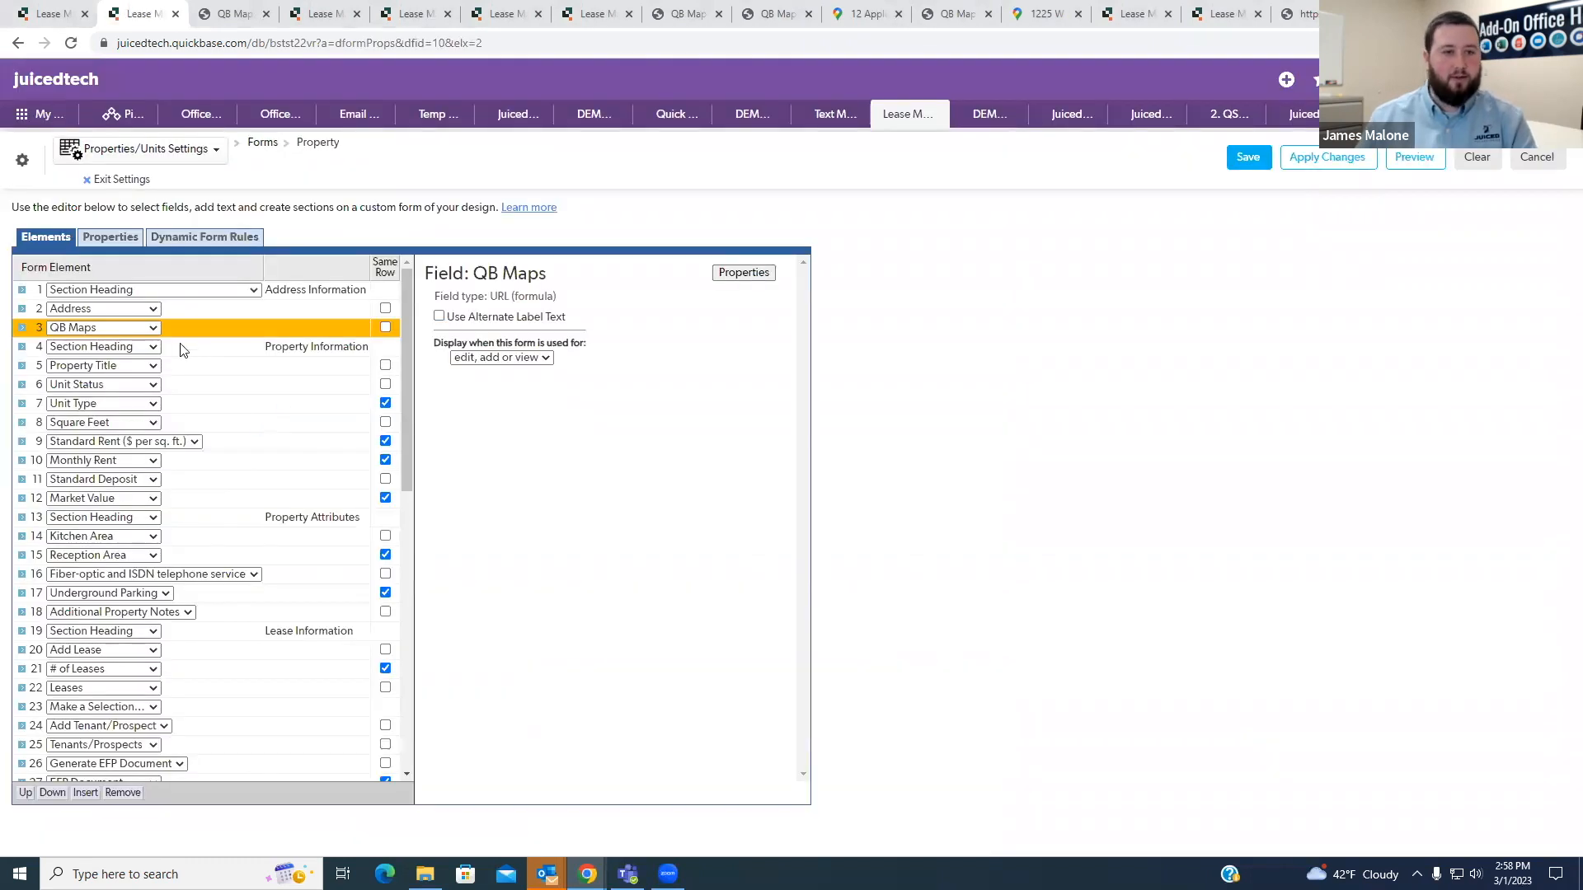
- Insert two form elements above the Property Information heading and set the first one to the Latitude field
left_click(207, 348)
double_click(89, 792)
left_click(137, 355)
scroll(134, 544, "down", 5)
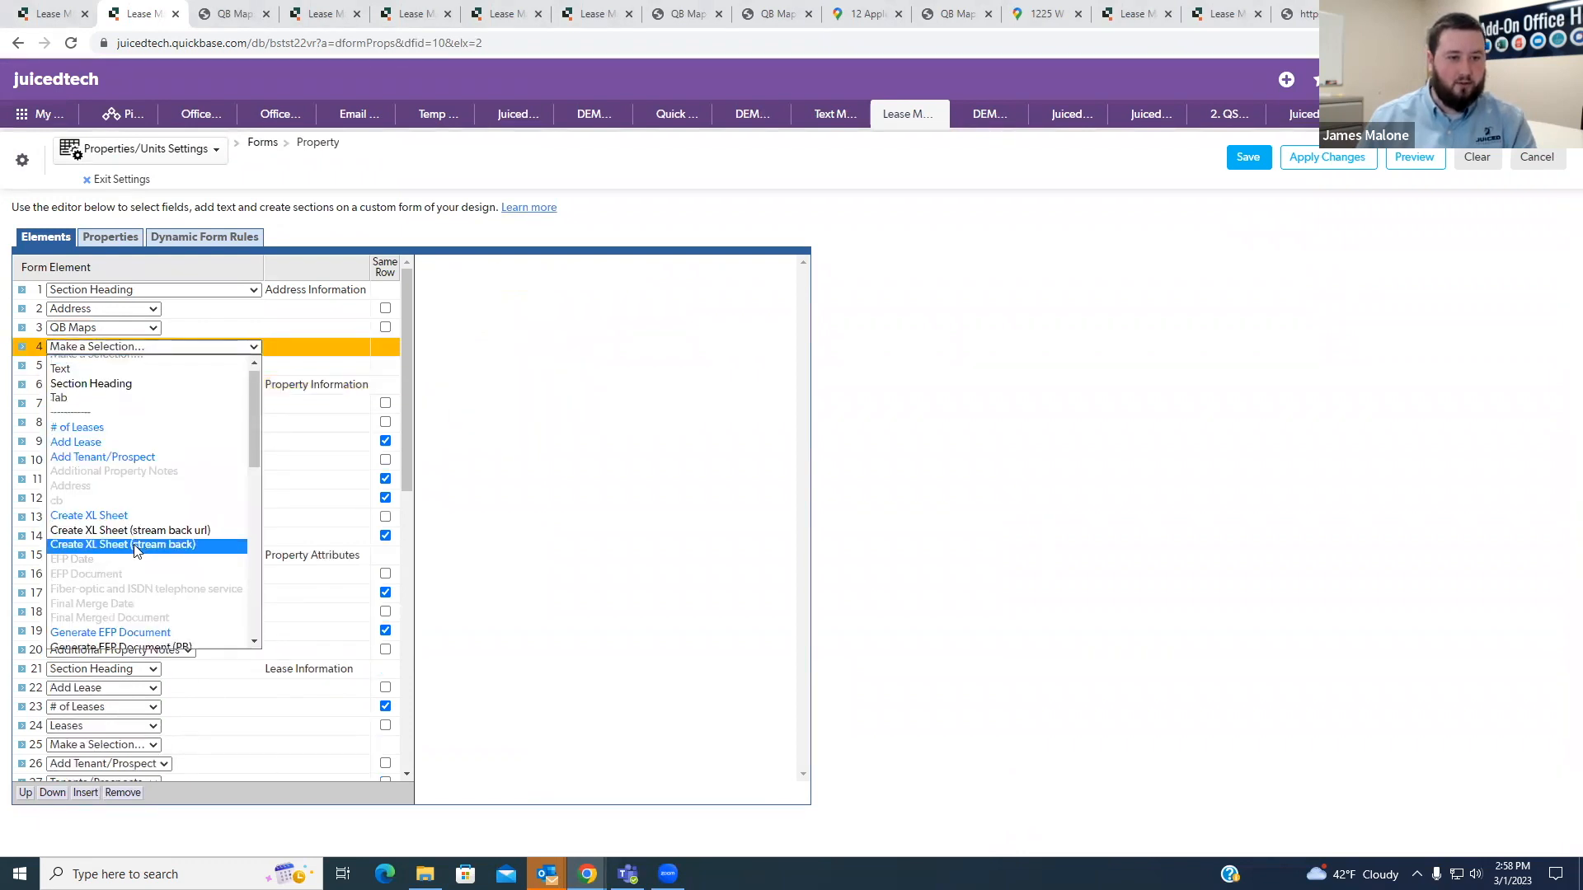
scroll(124, 549, "up", 4)
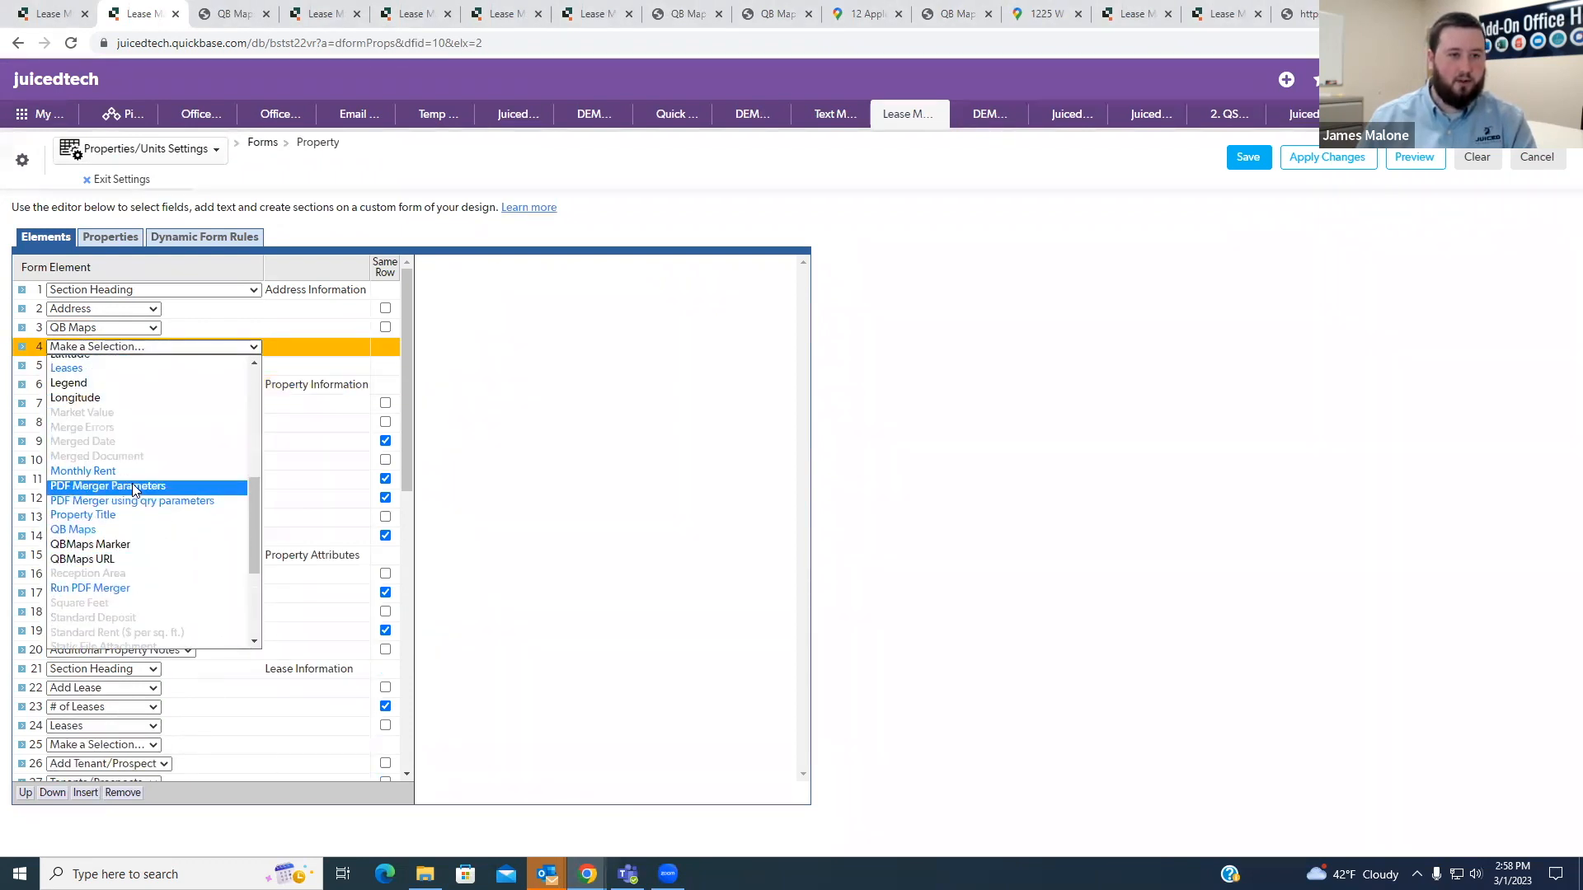
left_click(70, 519)
- Set the second new form element to the Longitude field and save the Property form
left_click(124, 366)
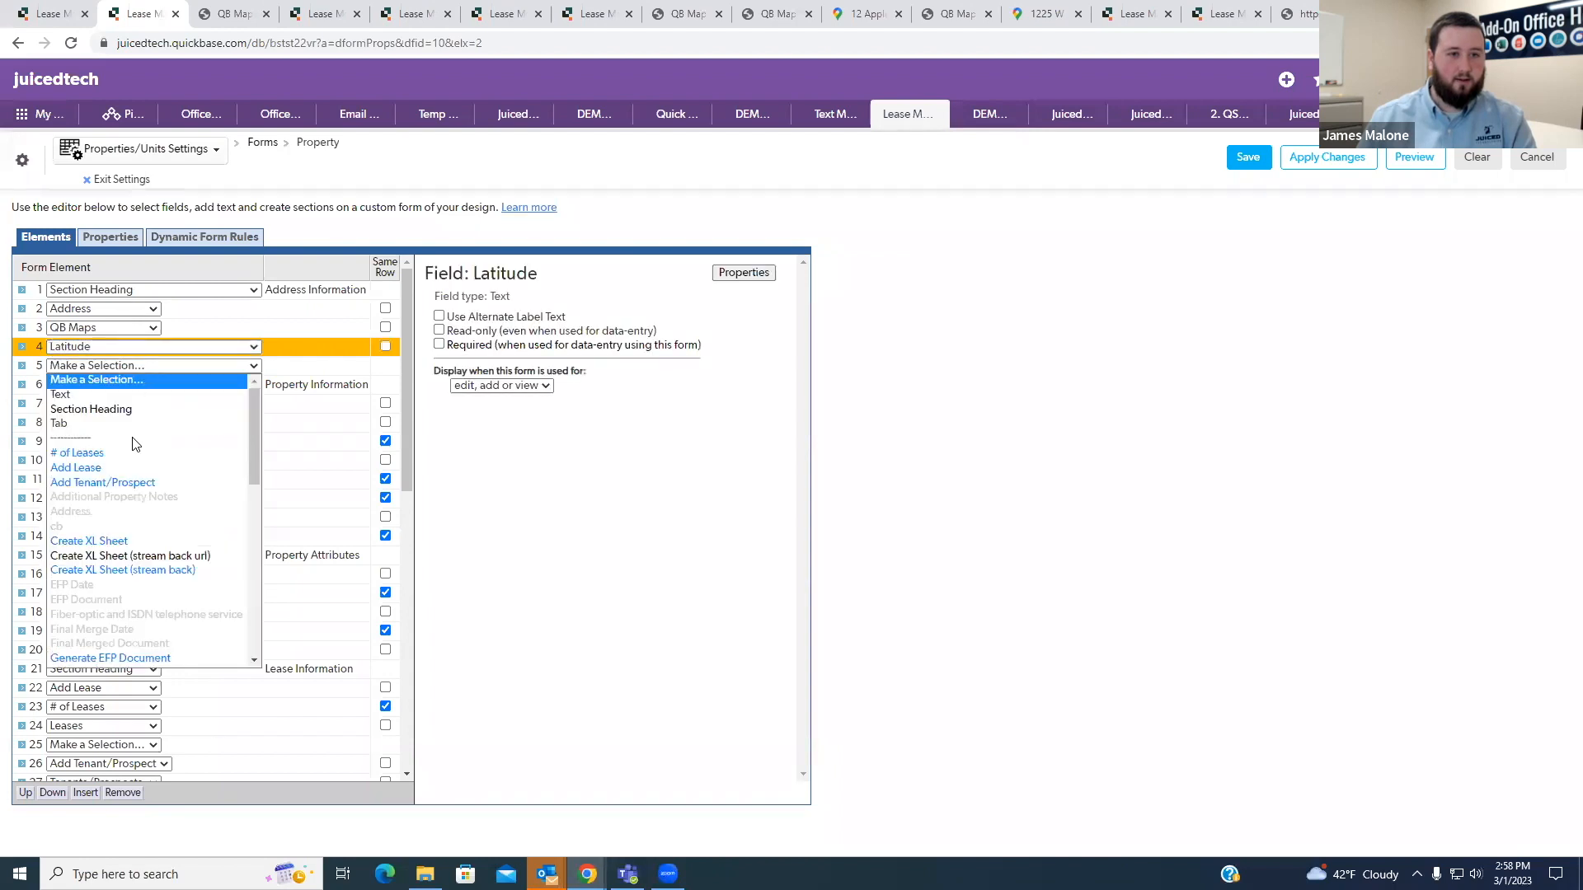
scroll(120, 511, "down", 4)
scroll(116, 502, "down", 3)
left_click(101, 415)
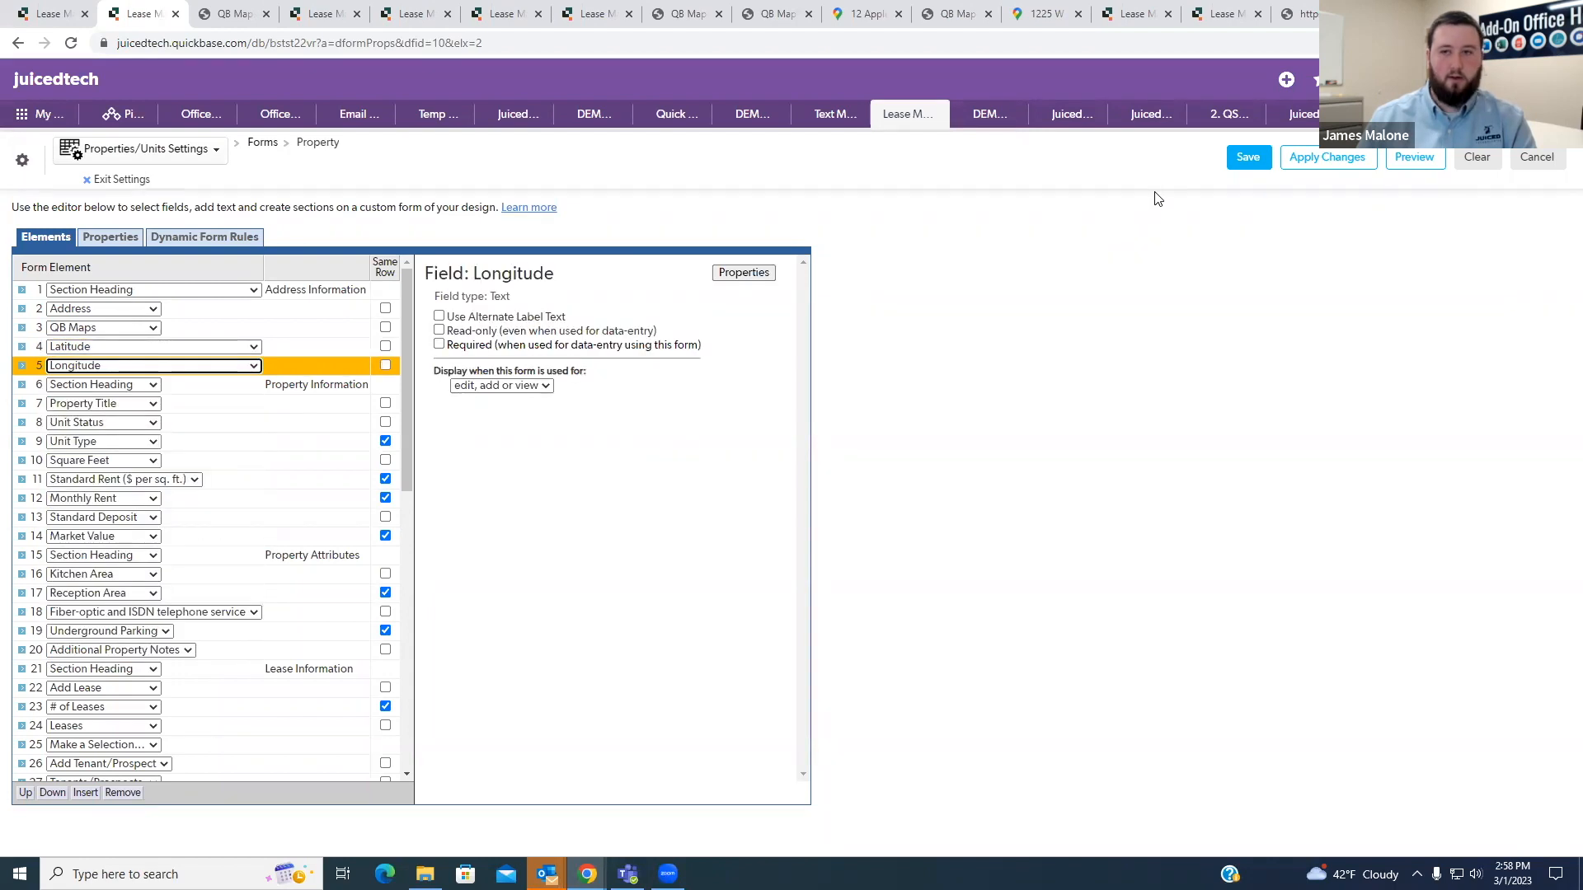
left_click(1249, 157)
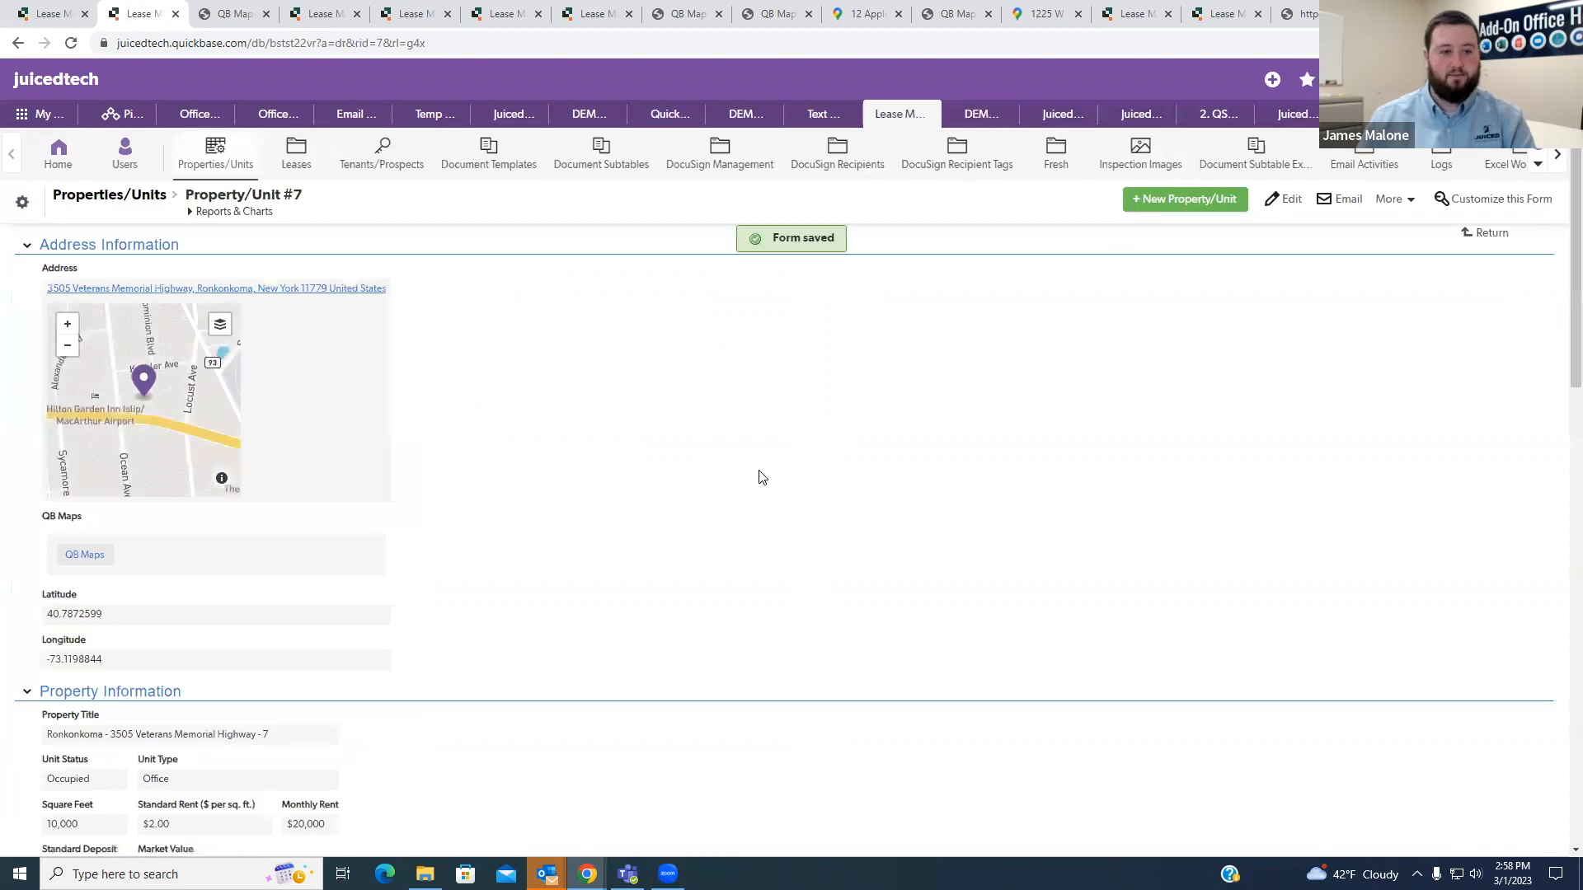
- Examine the Latitude and Longitude values on the Property/Unit #7 record
left_click_drag(113, 663, 47, 613)
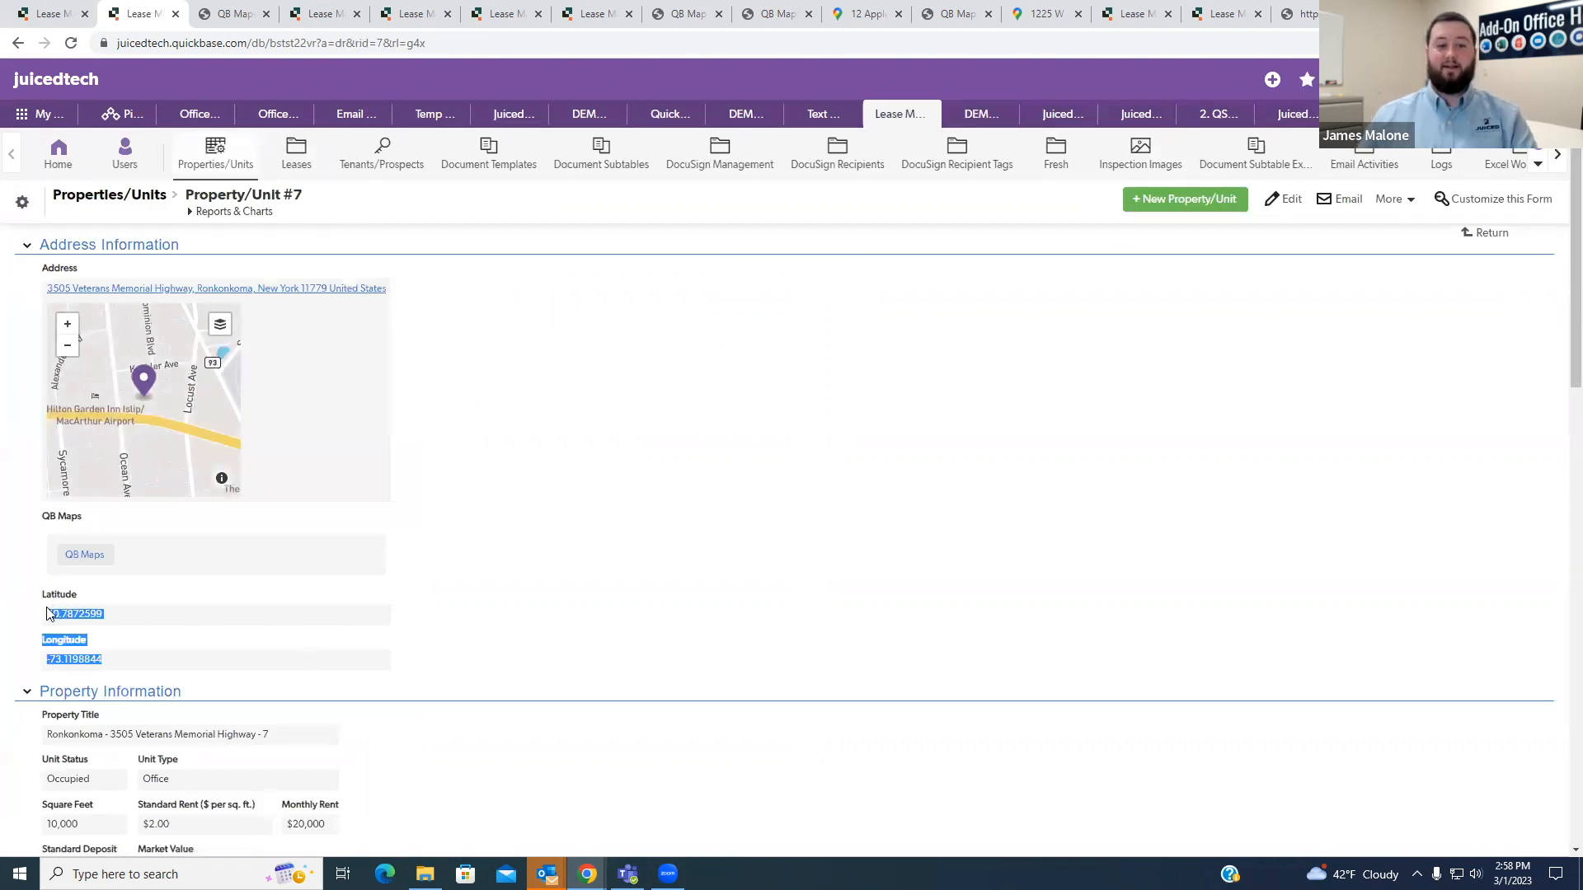
left_click(391, 608)
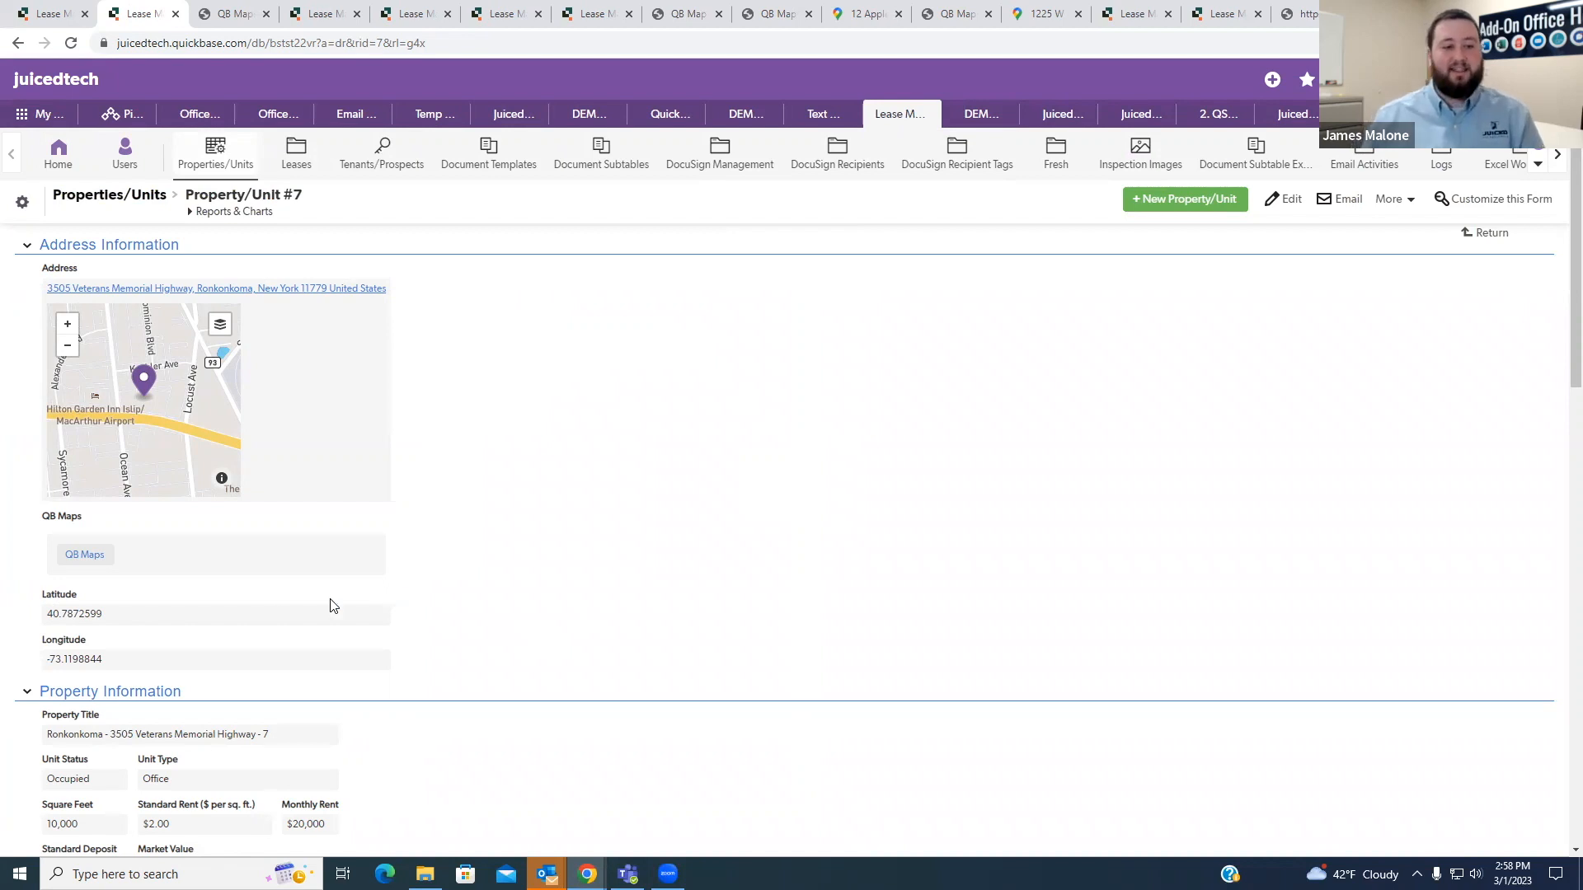
left_click_drag(99, 622, 46, 620)
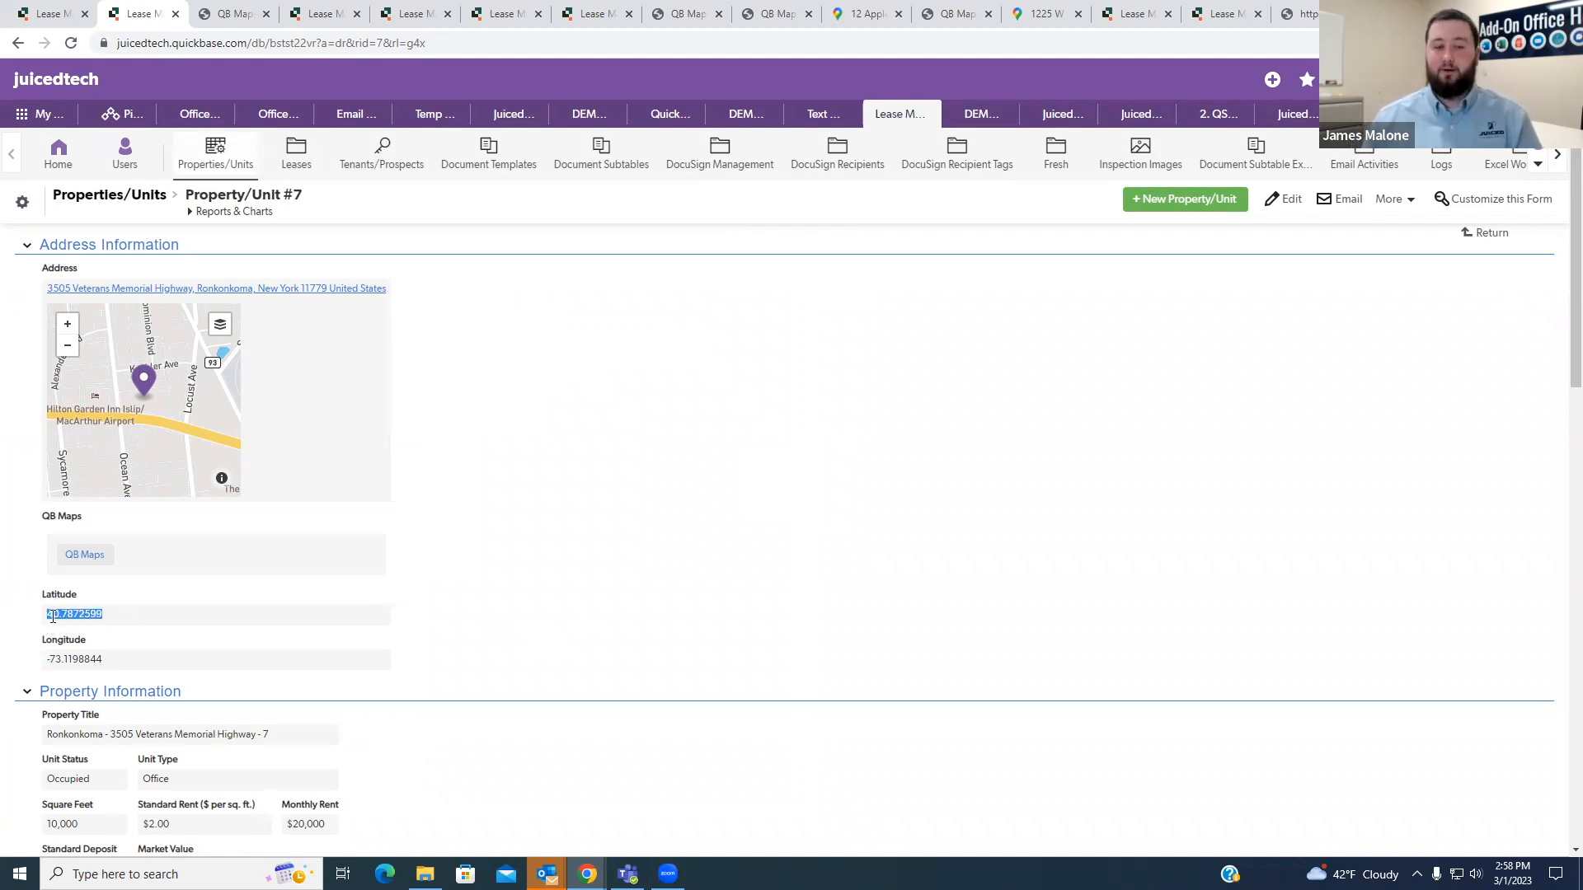
left_click(459, 459)
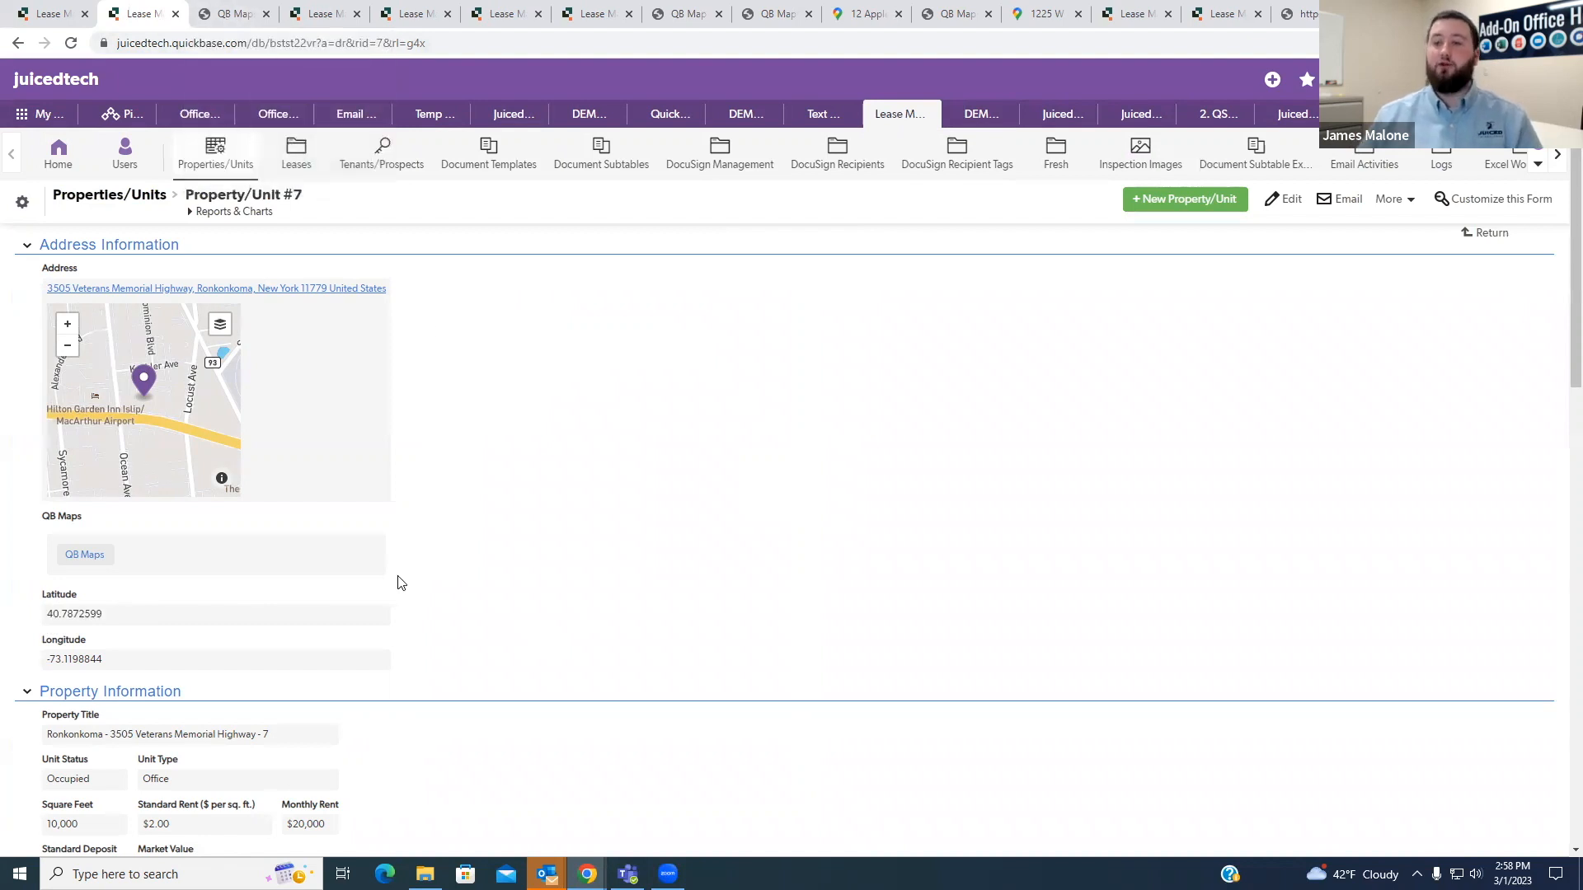